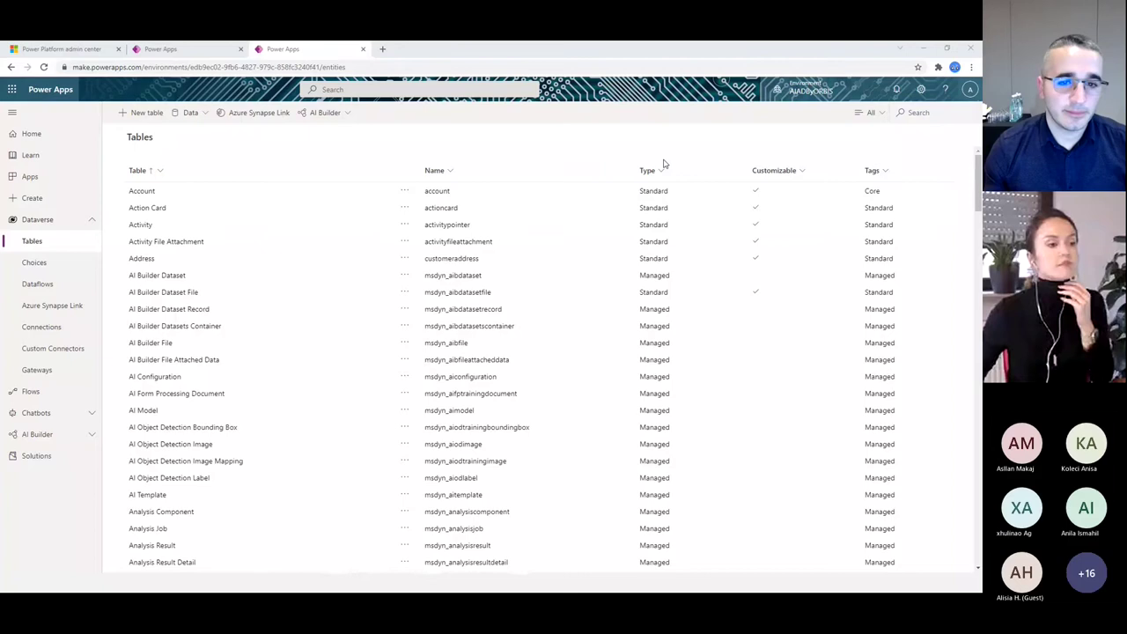
Set the browser page zoom to 125% so the list of tables is easier to read
key("ctrl+plus")
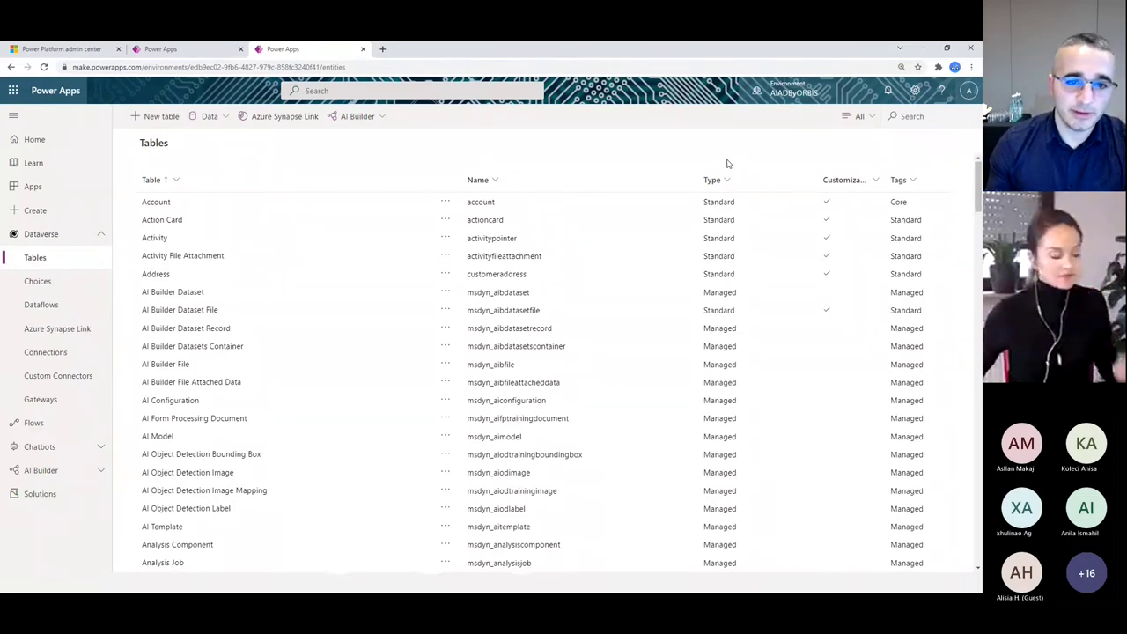
key("ctrl+plus")
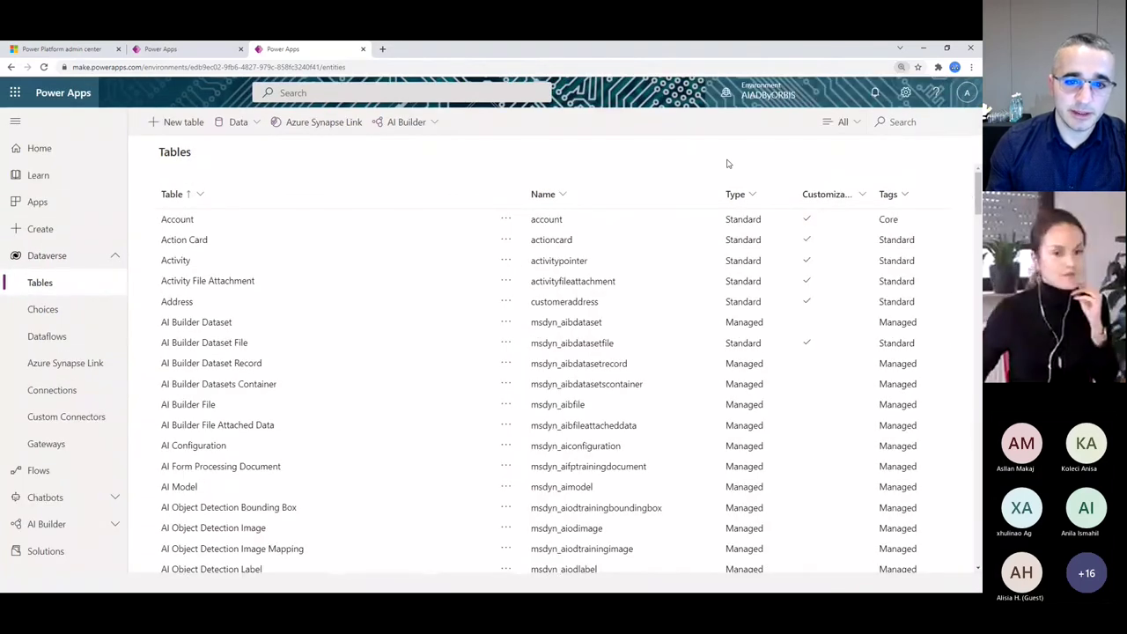
key("ctrl+plus")
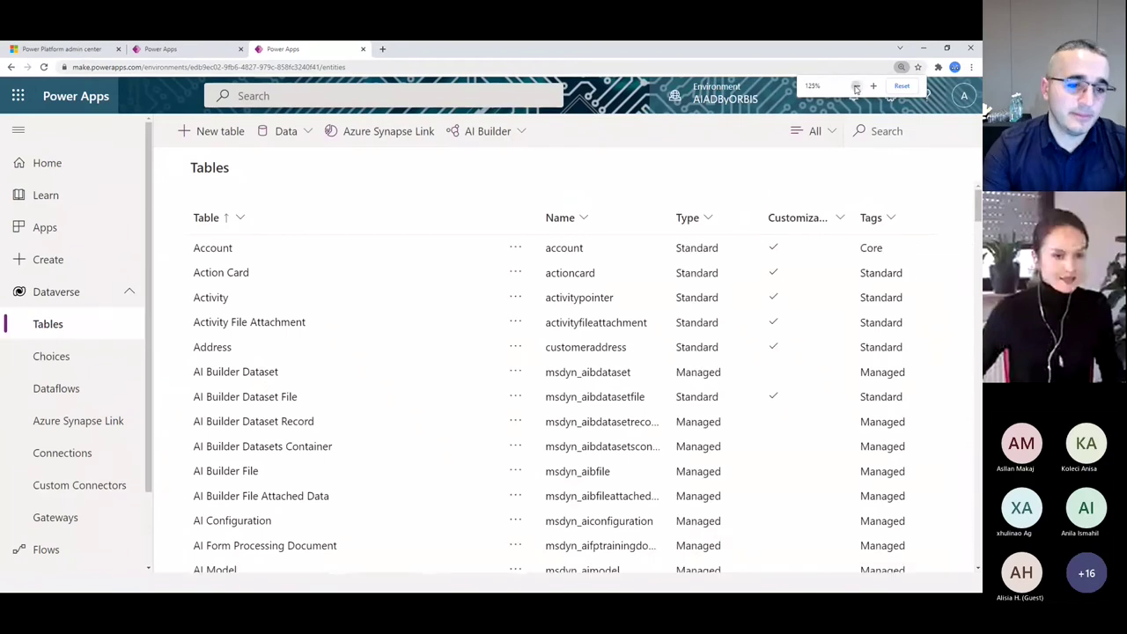
left_click(856, 86)
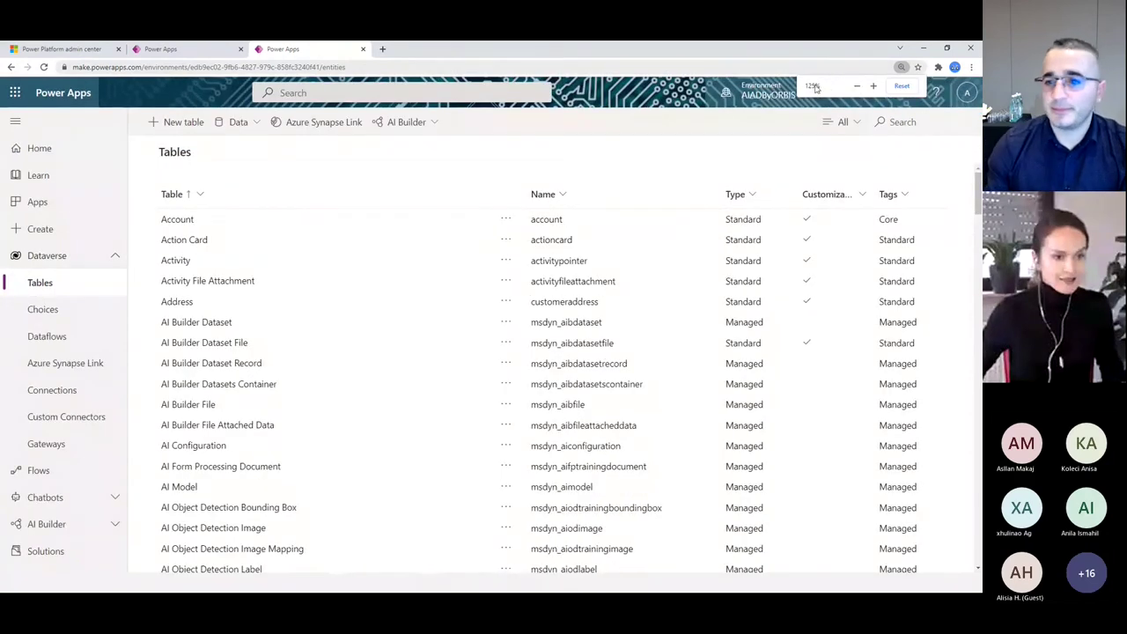
left_click(856, 86)
left_click(856, 87)
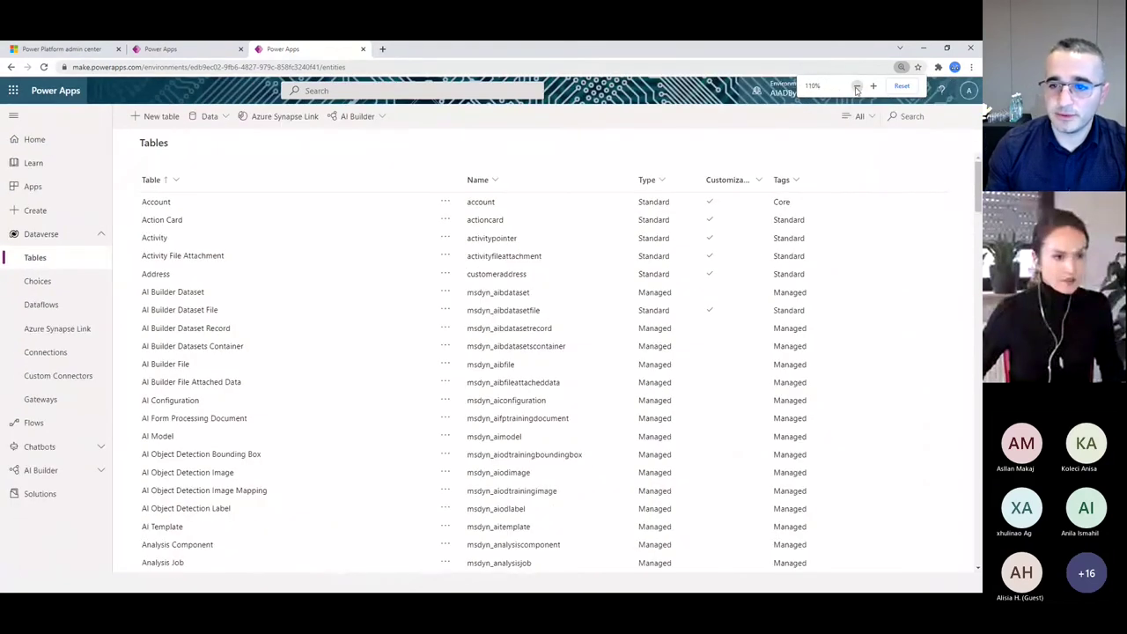
left_click(874, 86)
left_click(873, 87)
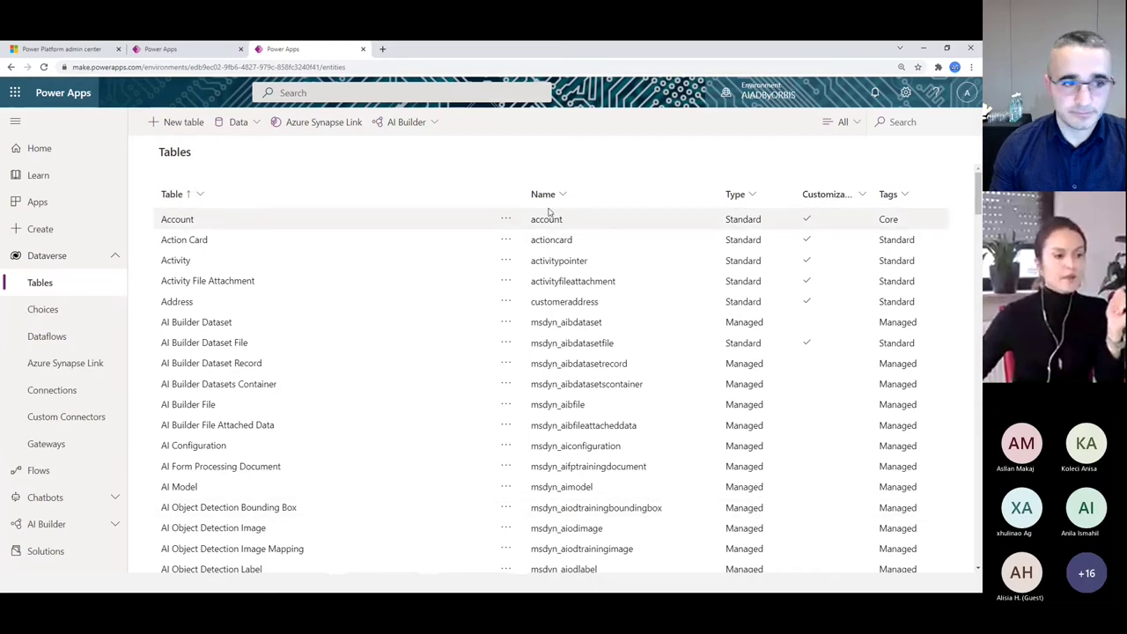
Start a new table with the display name Device Order and the plural display name Device Orders
left_click(853, 122)
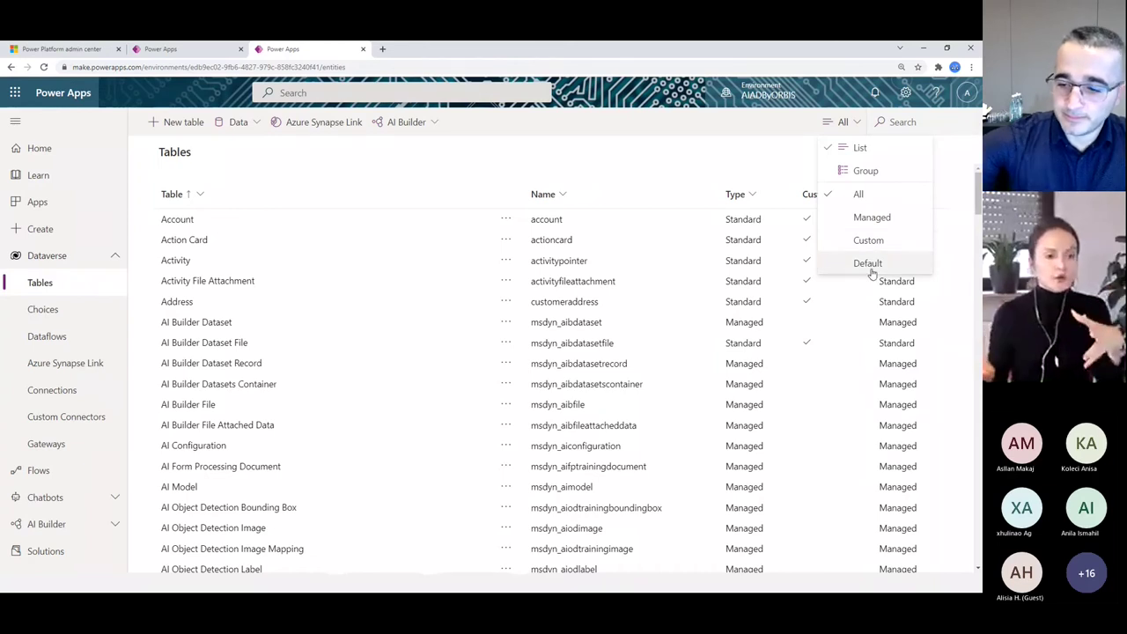
left_click(250, 168)
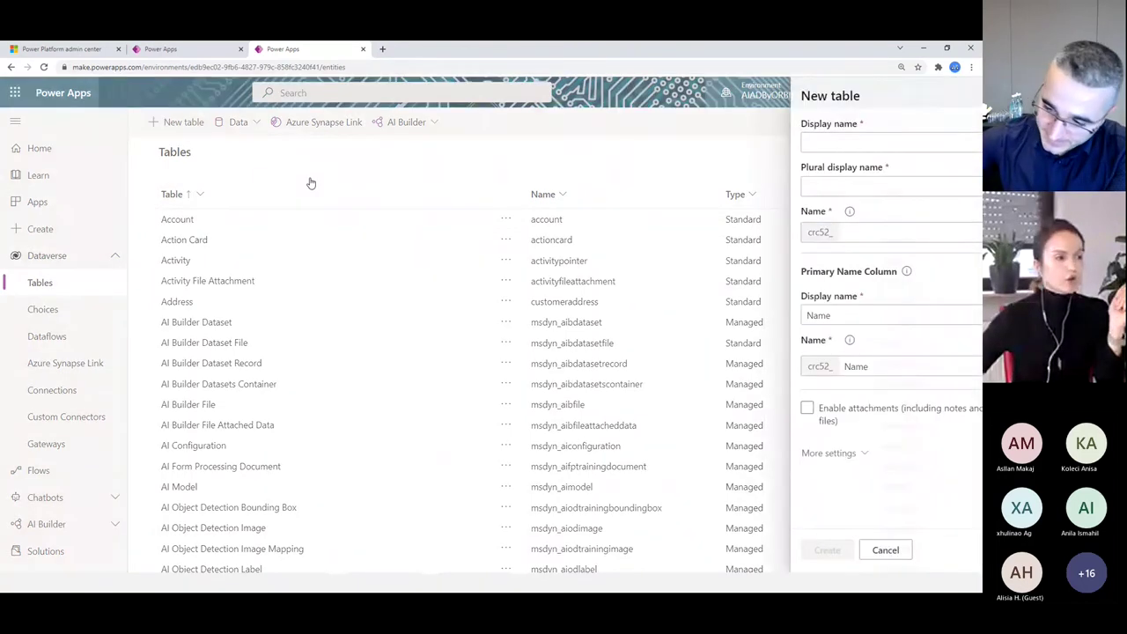
left_click(884, 141)
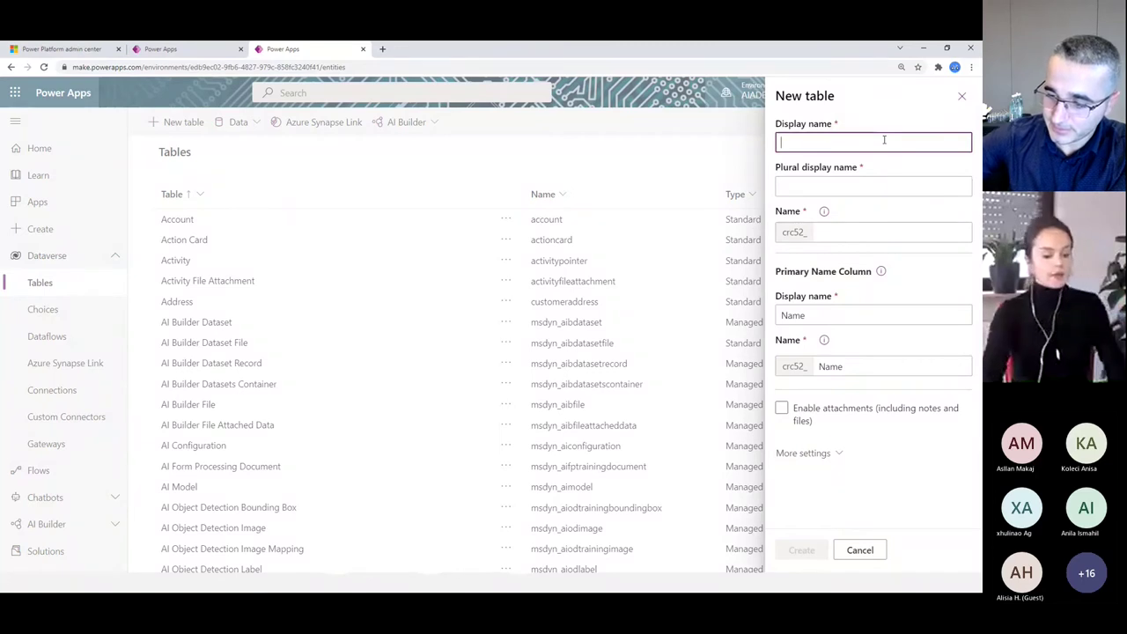
type("Dis")
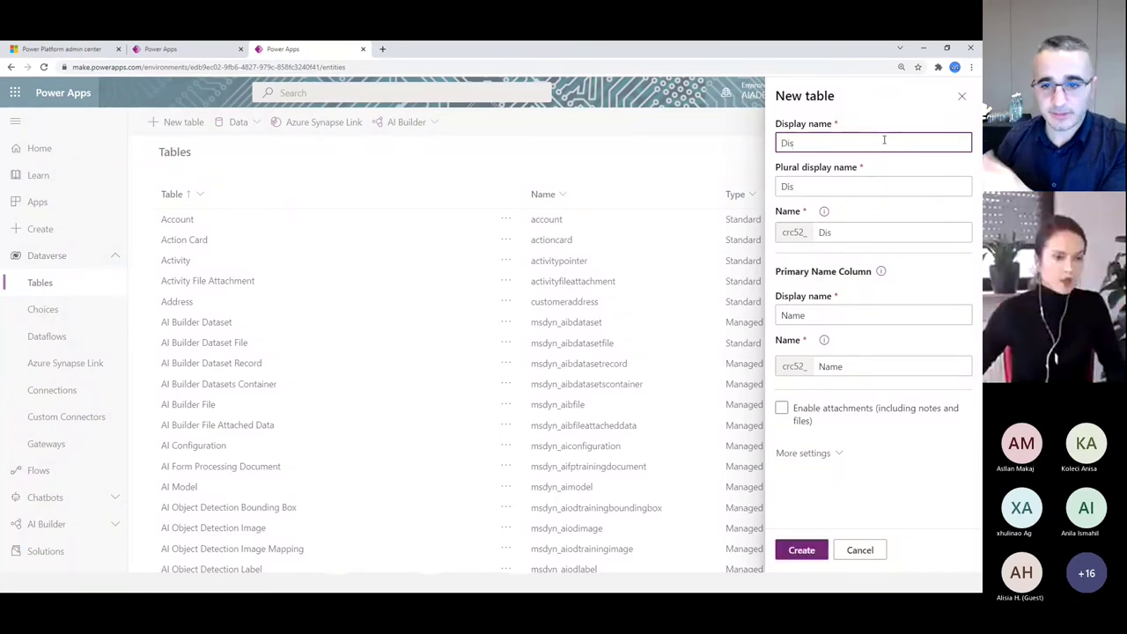
key("BackSpace")
key("BackSpace")
type("evice Orders")
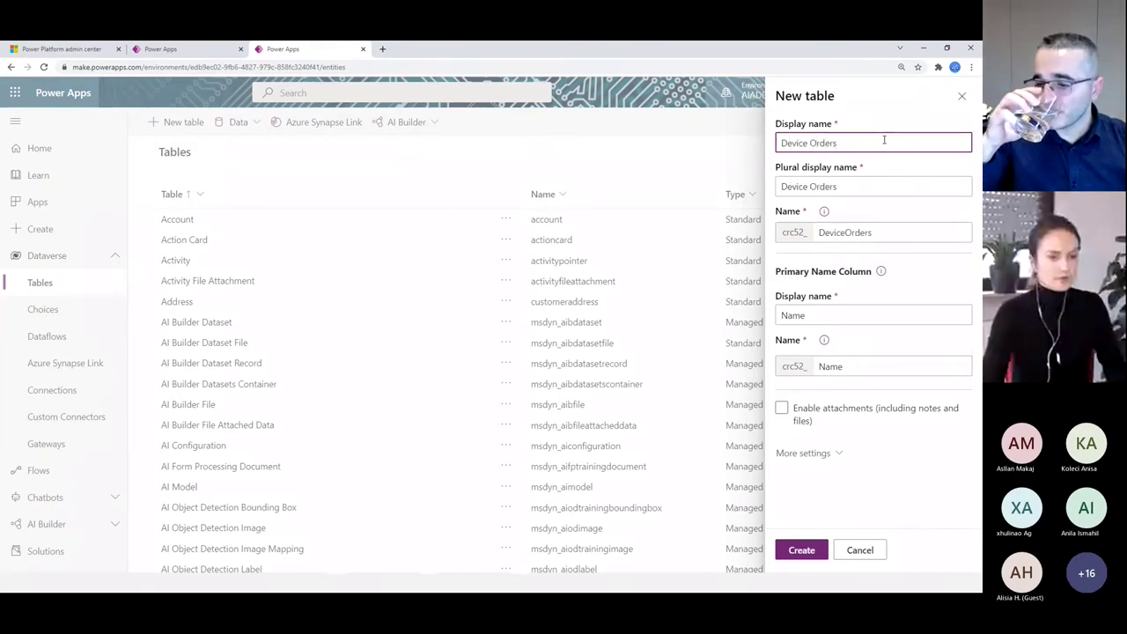
key("BackSpace")
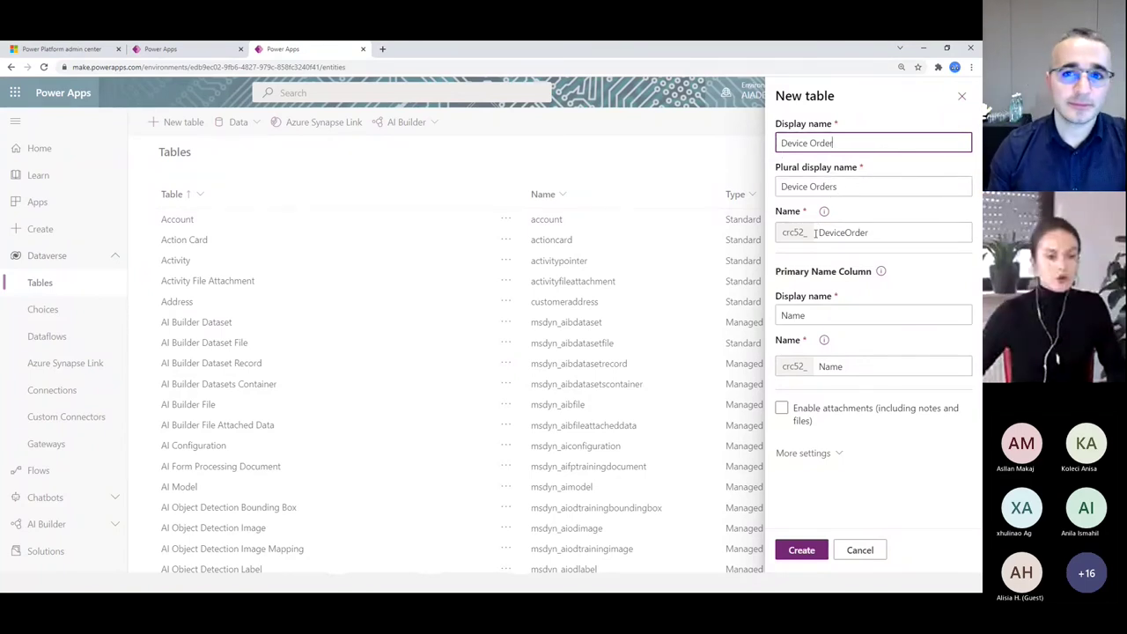
Review the new table's name prefix, its primary name column and the attachments option
left_click_drag(807, 233, 782, 233)
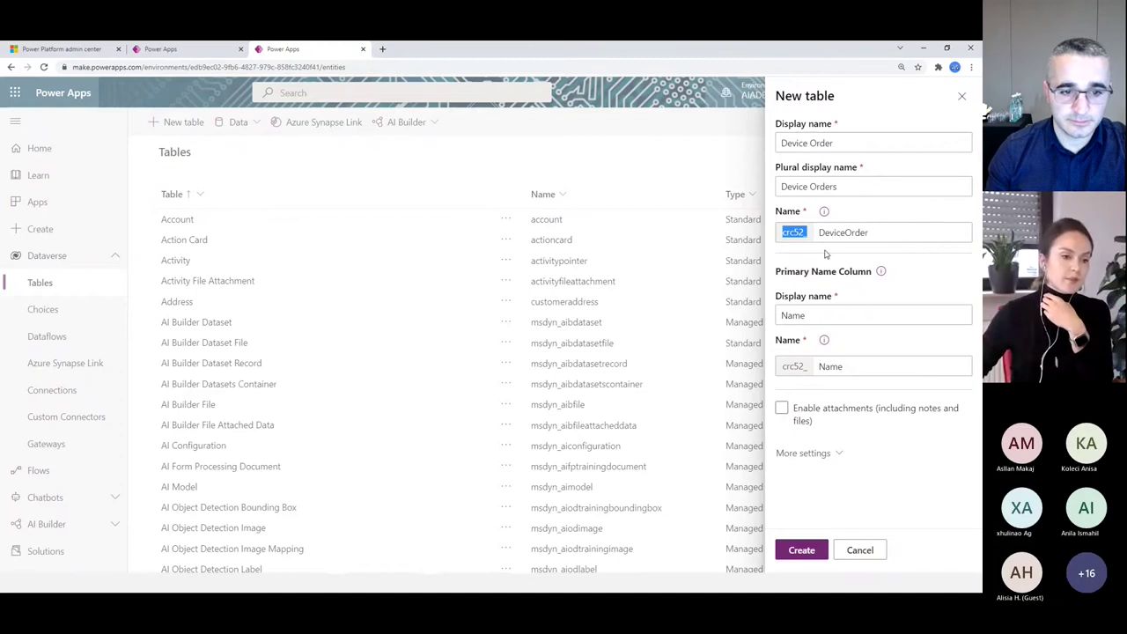
left_click(811, 315)
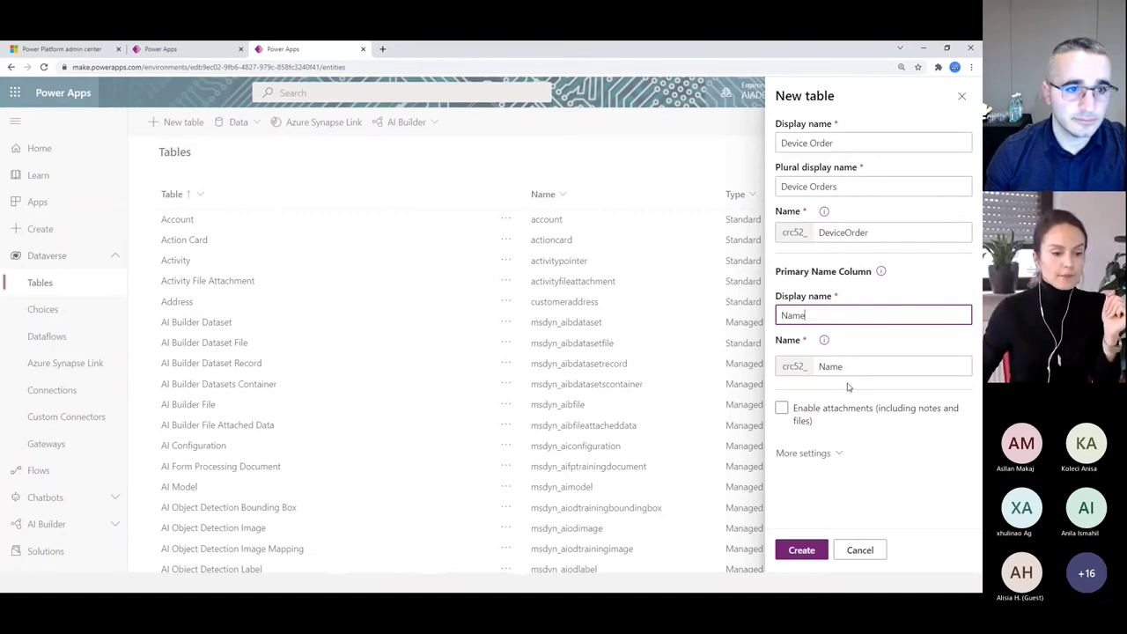
left_click(867, 417)
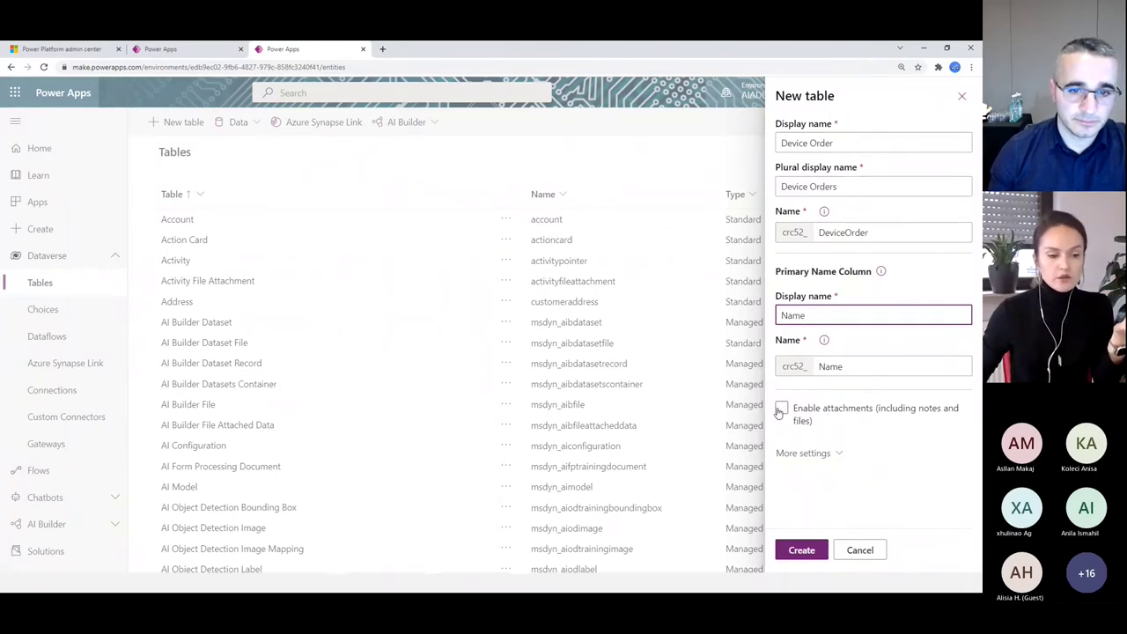
Expand the additional settings of the new table and examine the description, table type and ownership options
left_click(837, 454)
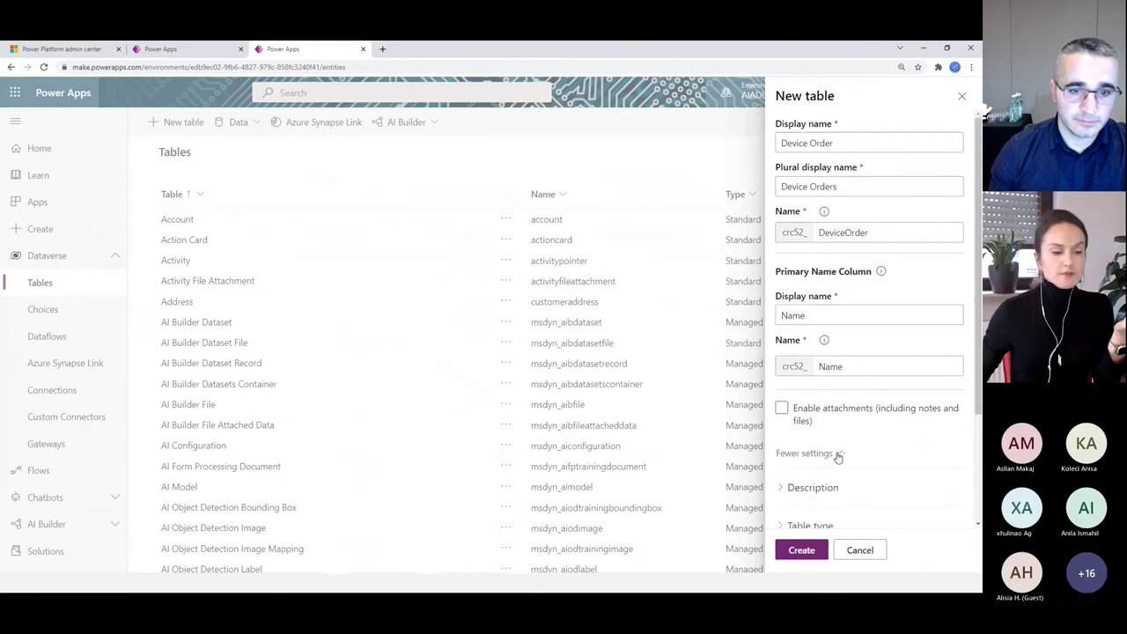
scroll(859, 425, "down", 2)
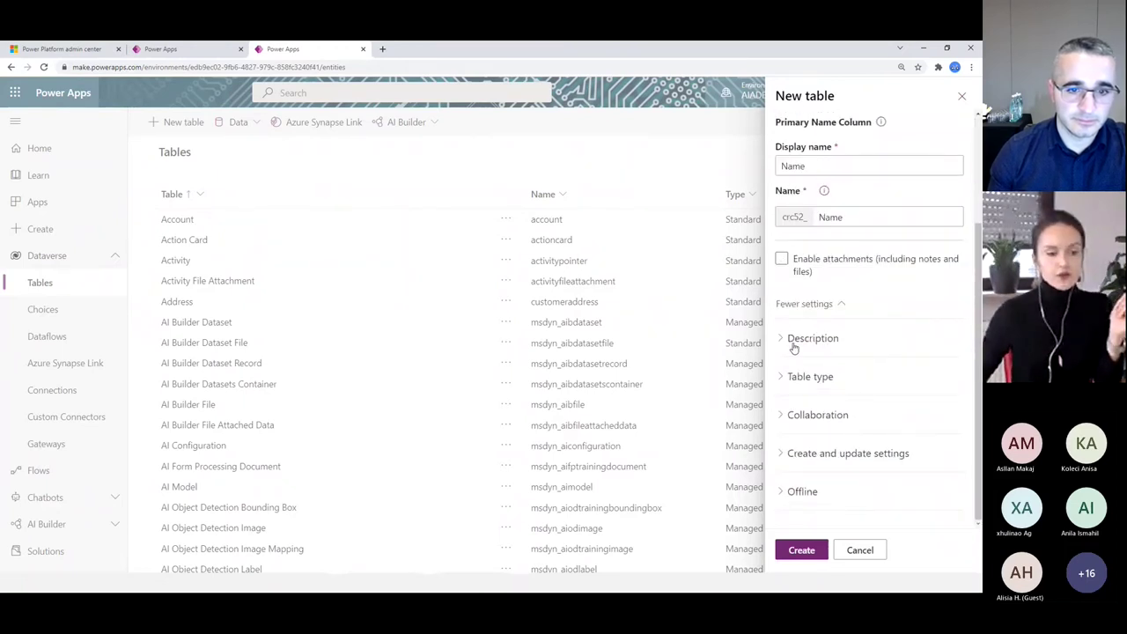
left_click(794, 340)
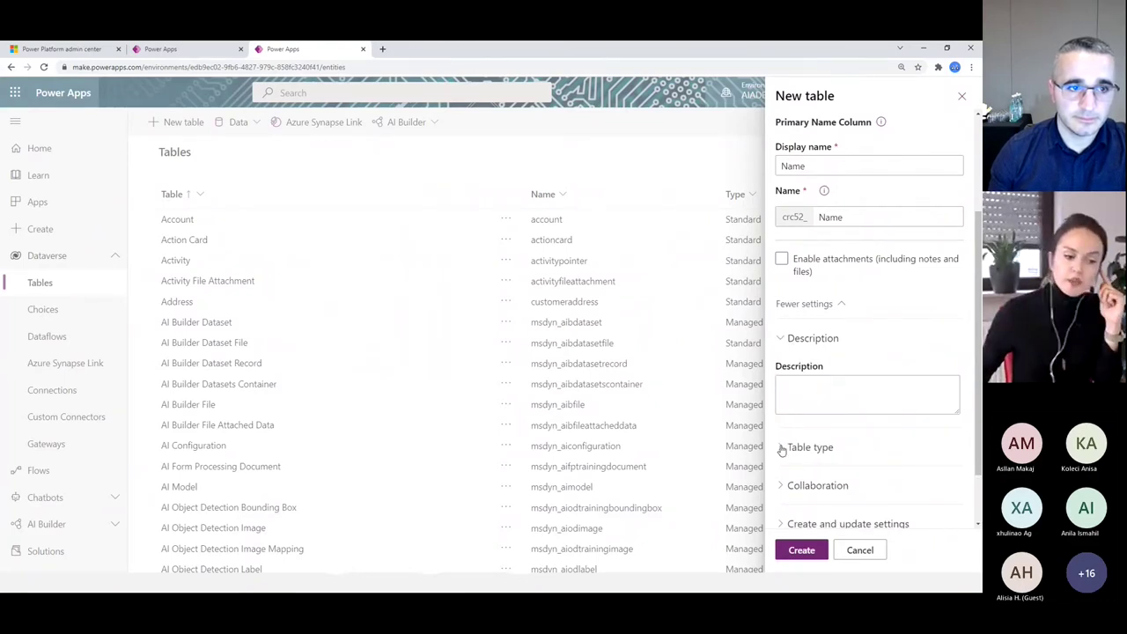
left_click(783, 450)
scroll(793, 397, "down", 2)
left_click(819, 350)
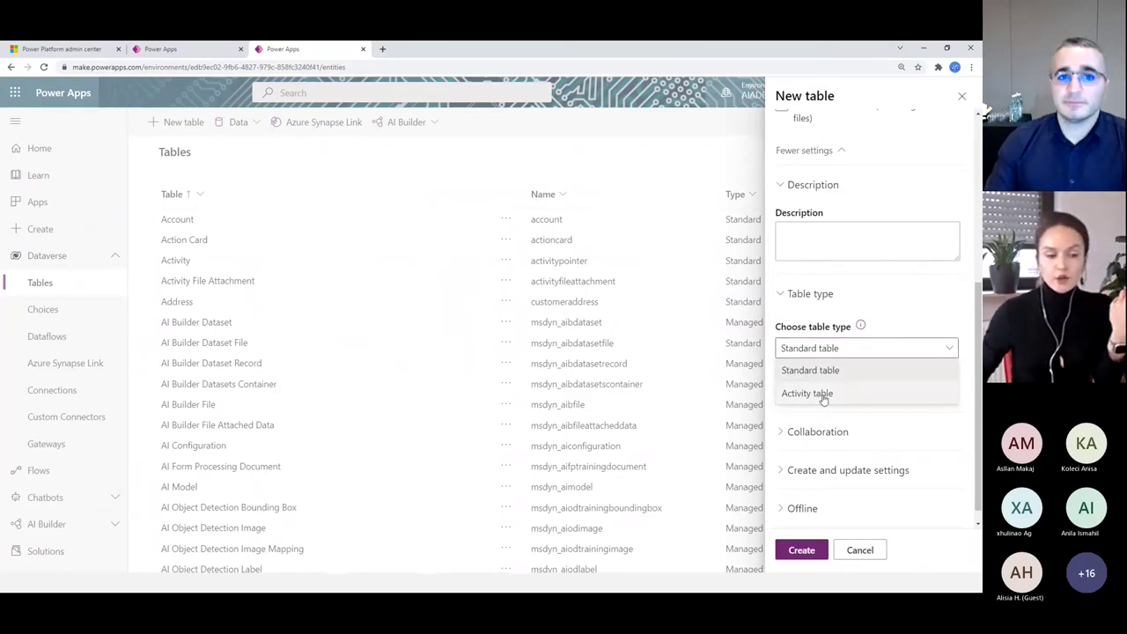
left_click(905, 310)
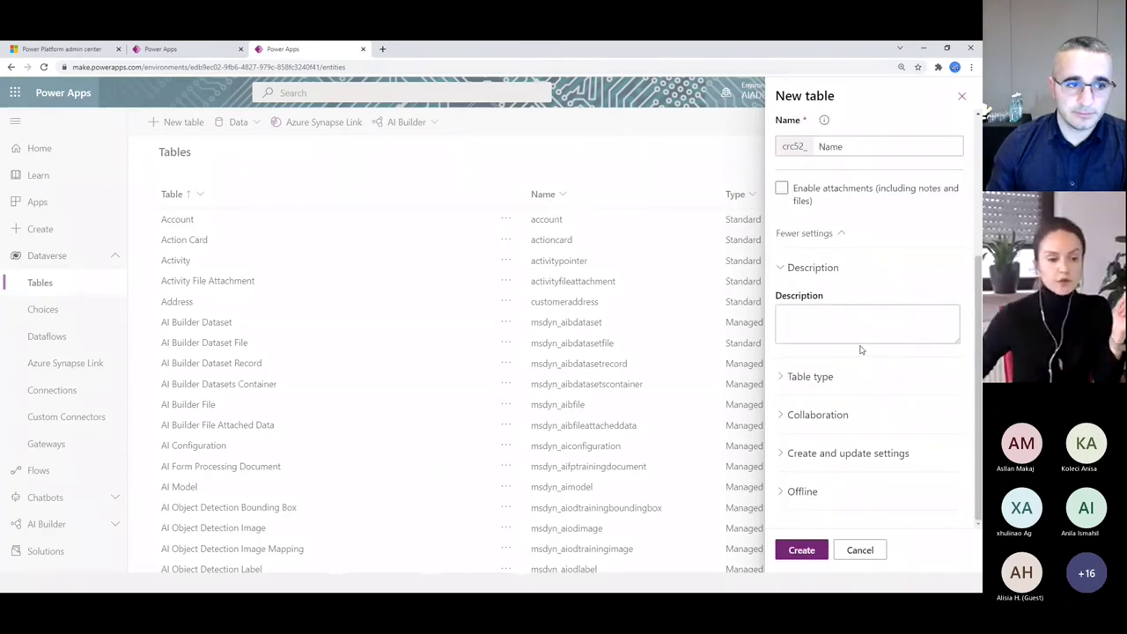
left_click(783, 378)
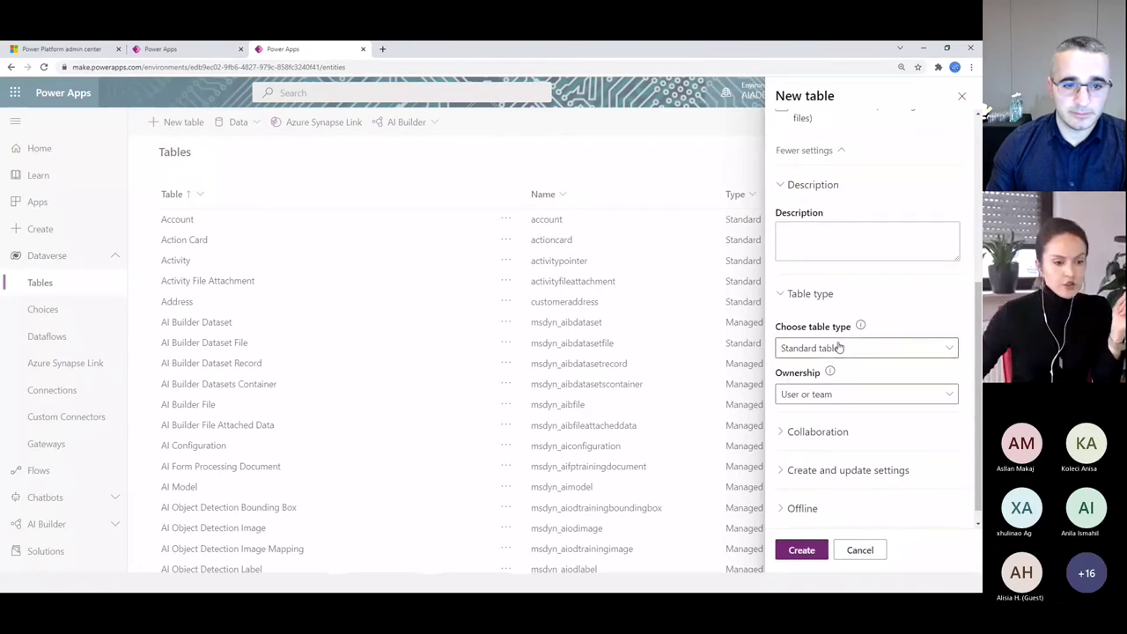
left_click(949, 399)
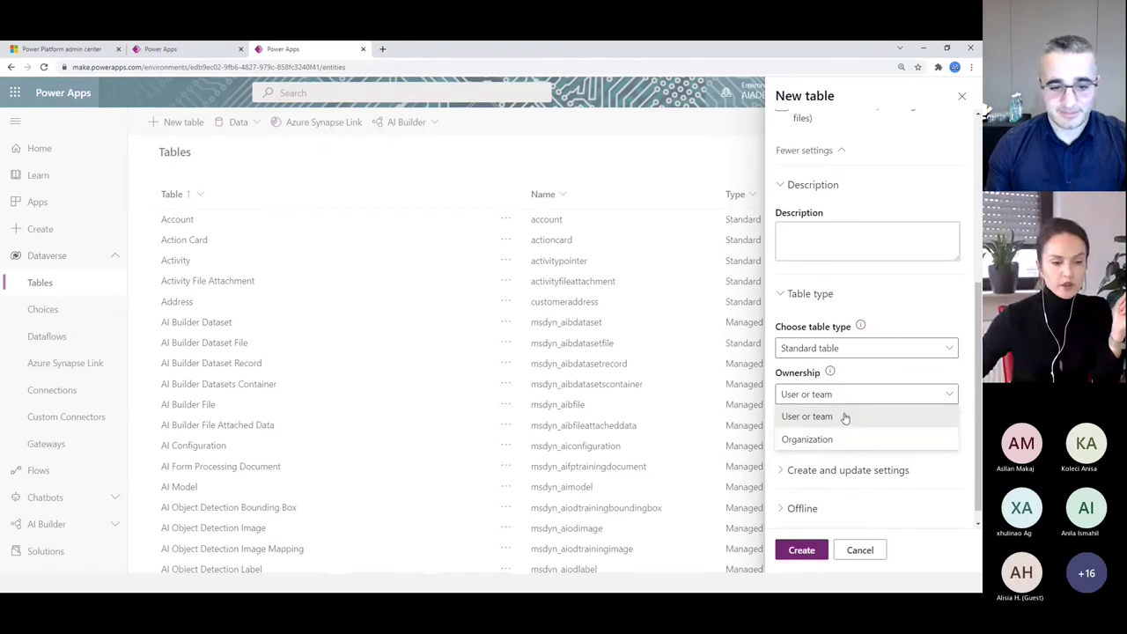
left_click(876, 377)
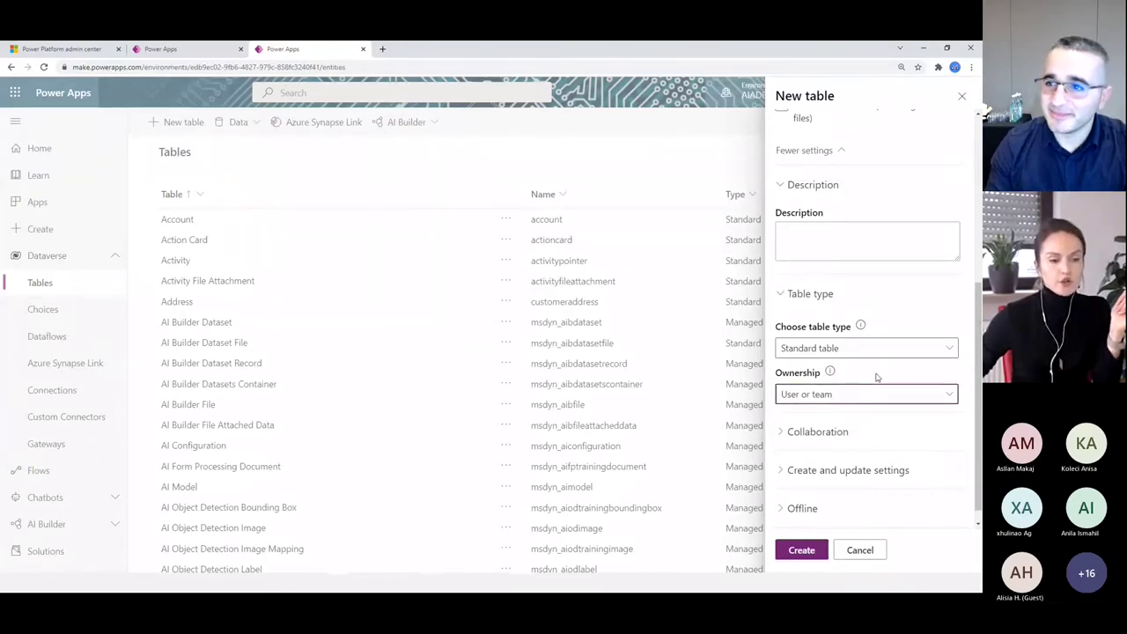
Examine the collaboration options available for the new table
left_click(782, 295)
left_click(780, 420)
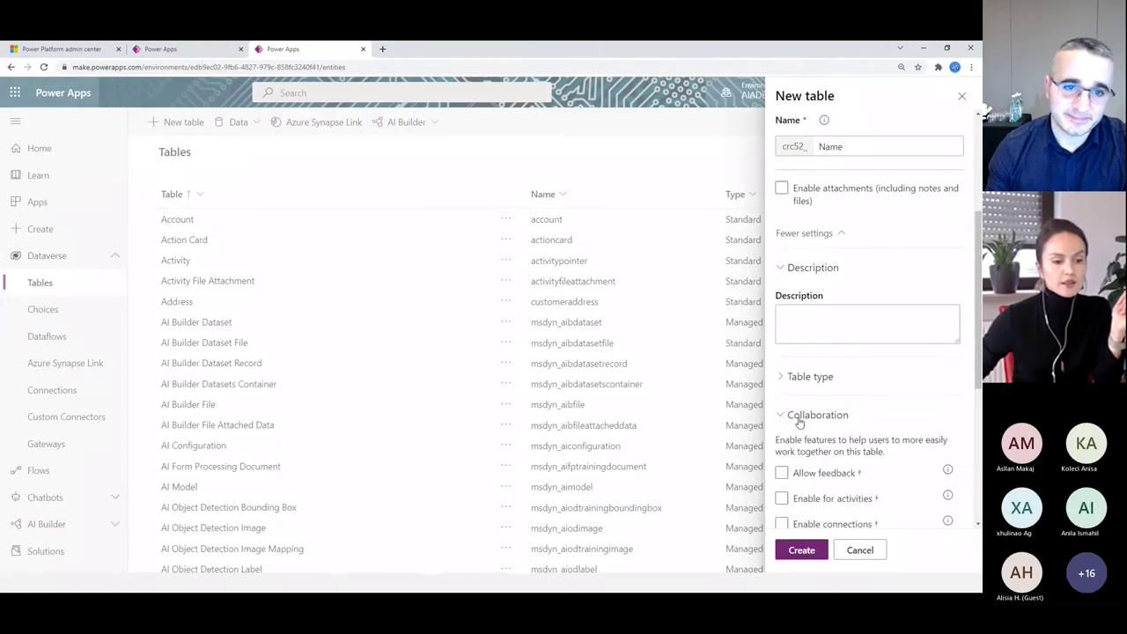
scroll(836, 421, "down", 3)
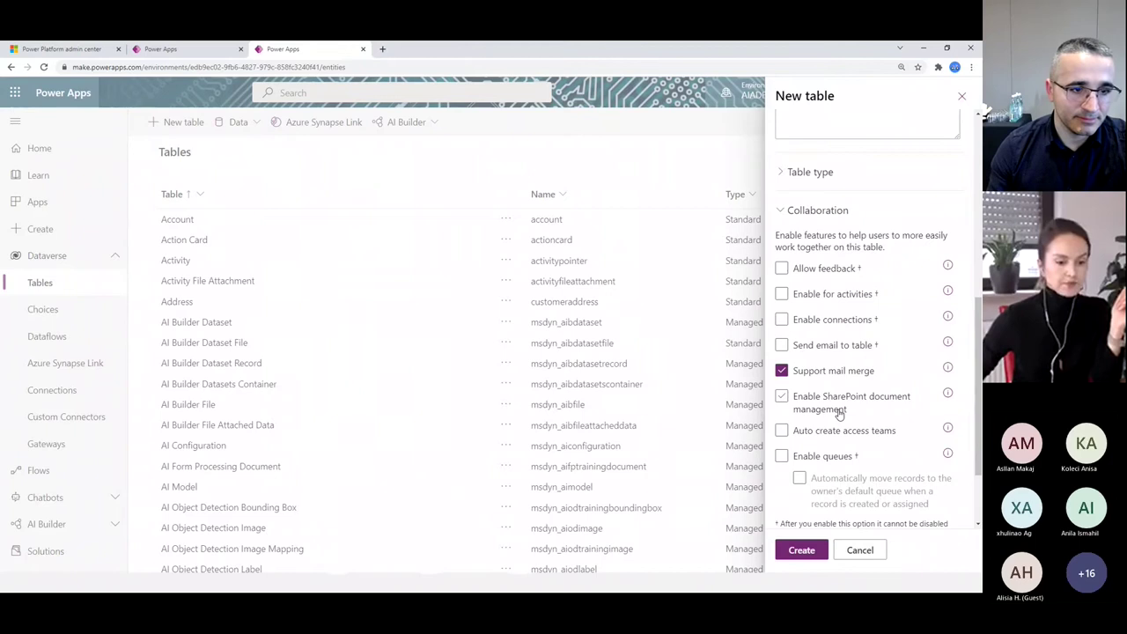
scroll(840, 414, "down", 2)
scroll(863, 355, "up", 2)
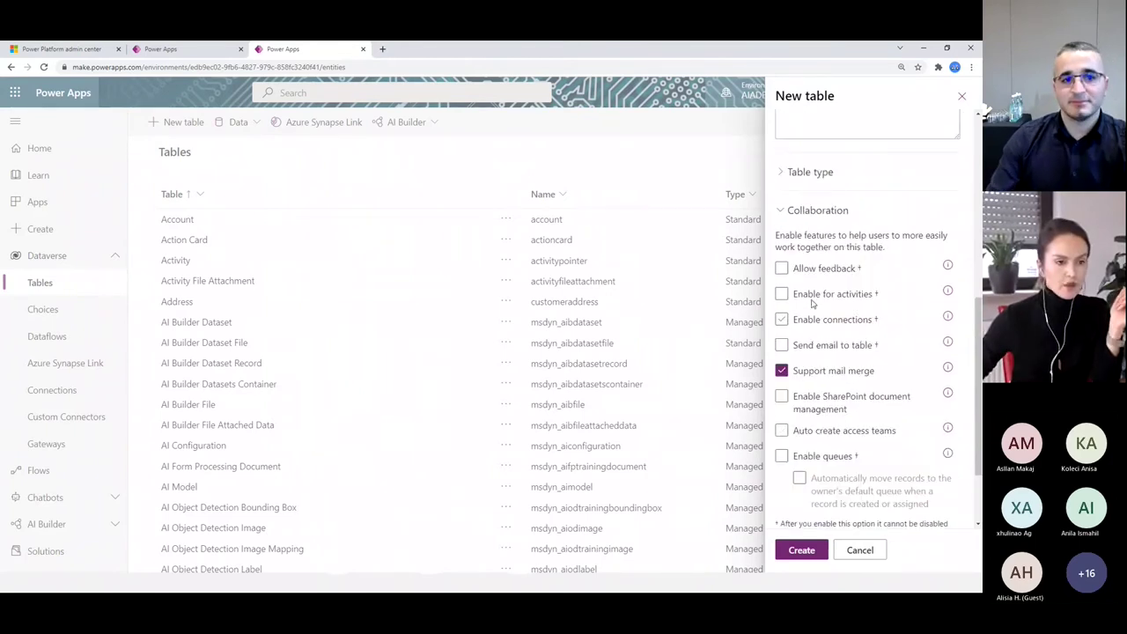
left_click(781, 213)
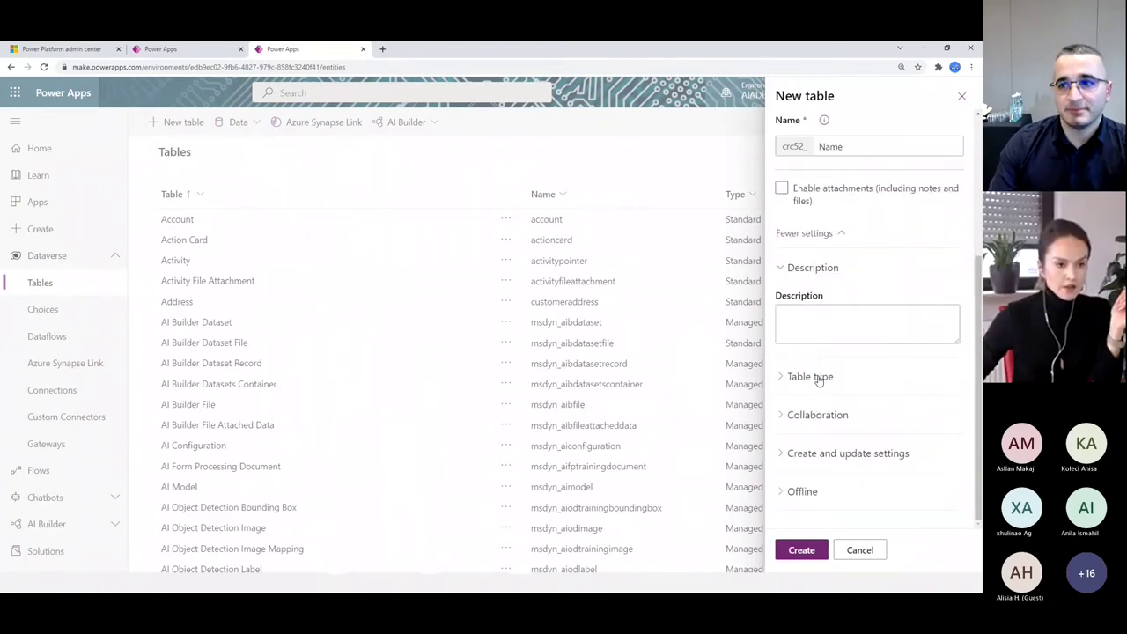
Examine the new table's create and update settings and its offline options
left_click(780, 456)
scroll(830, 414, "down", 1)
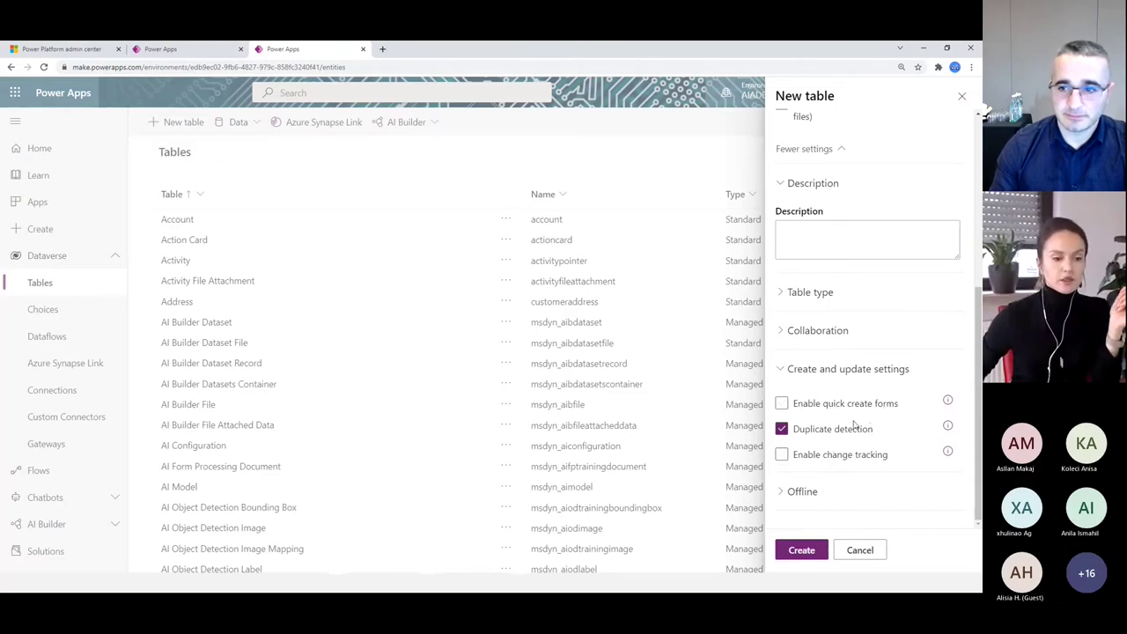
left_click(784, 370)
left_click(790, 492)
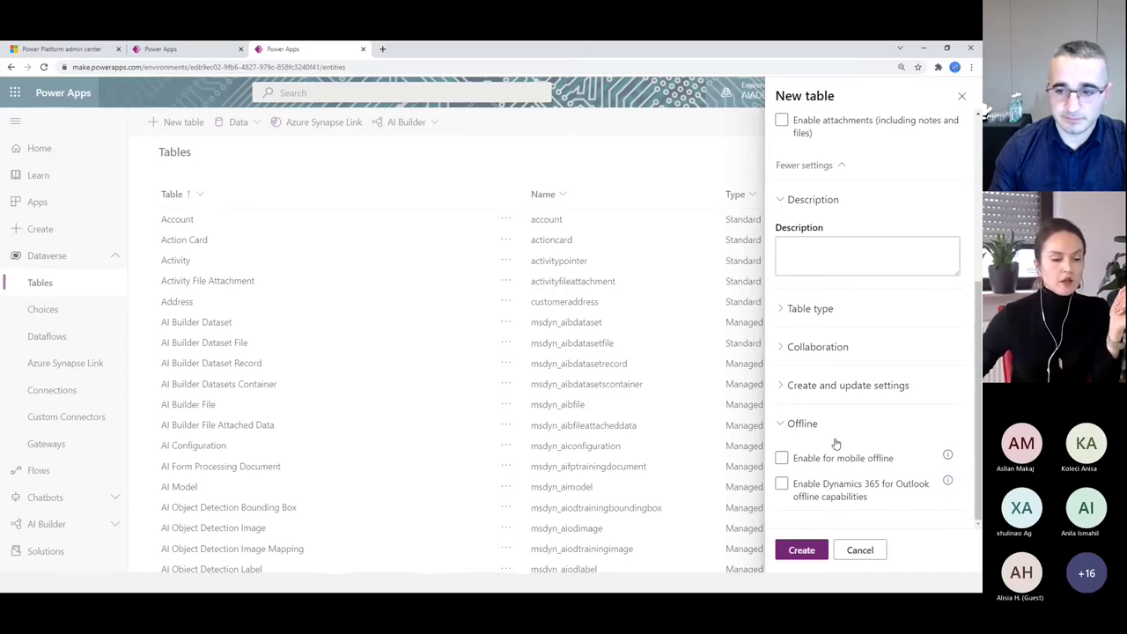
left_click(839, 489)
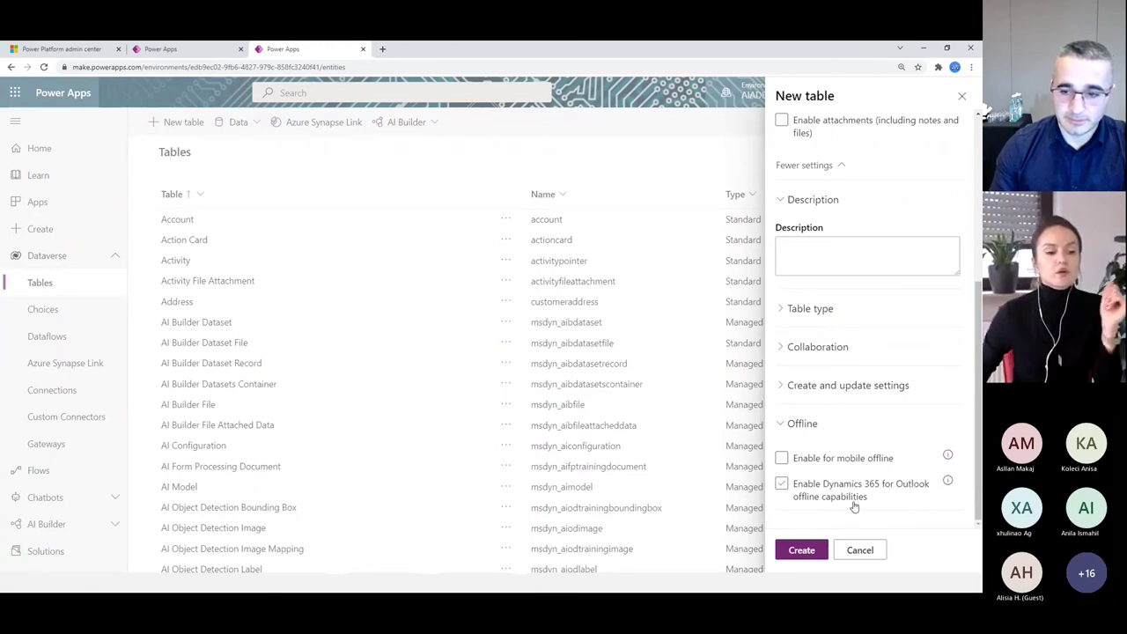
Enter "AIADA training" as the table's description and create the Device Order table
scroll(852, 498, "up", 5)
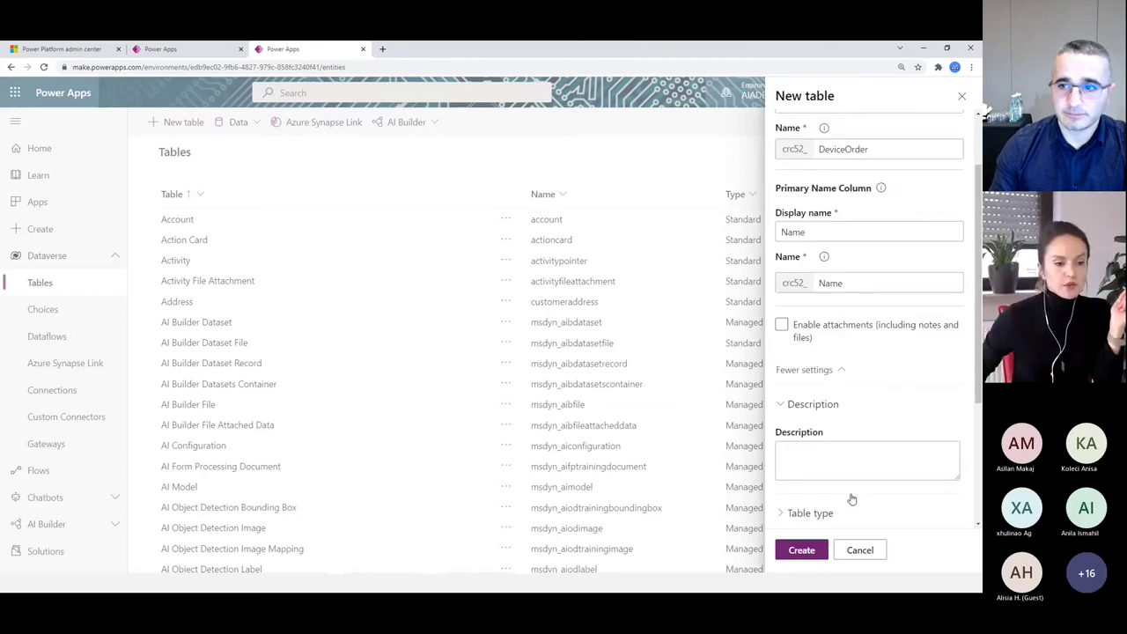
scroll(837, 417, "down", 3)
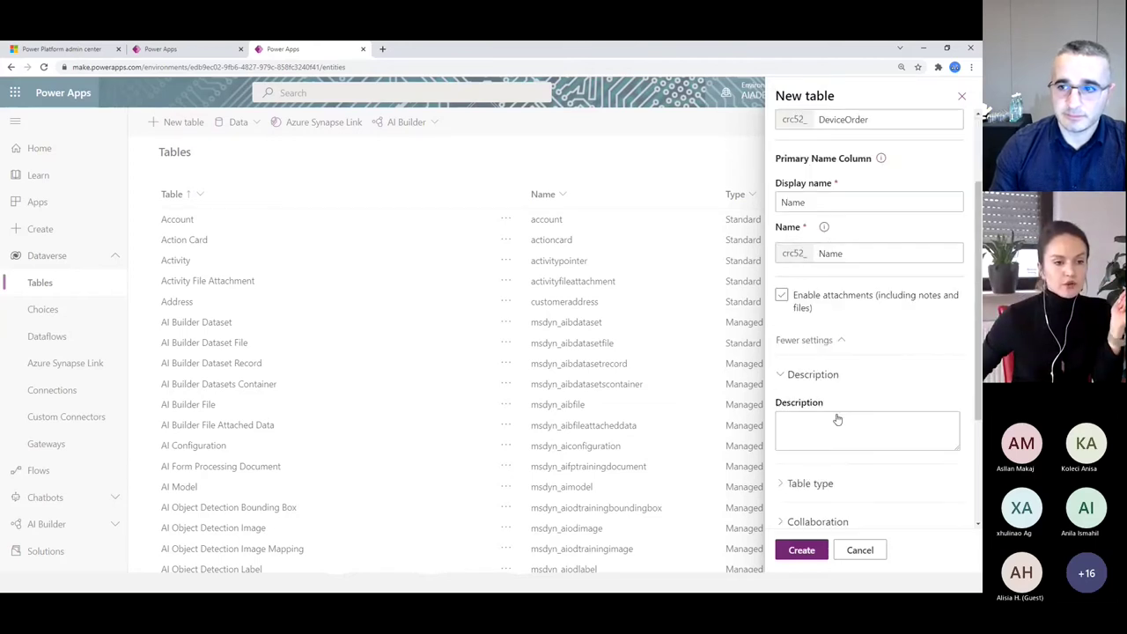
left_click(829, 253)
type("AI")
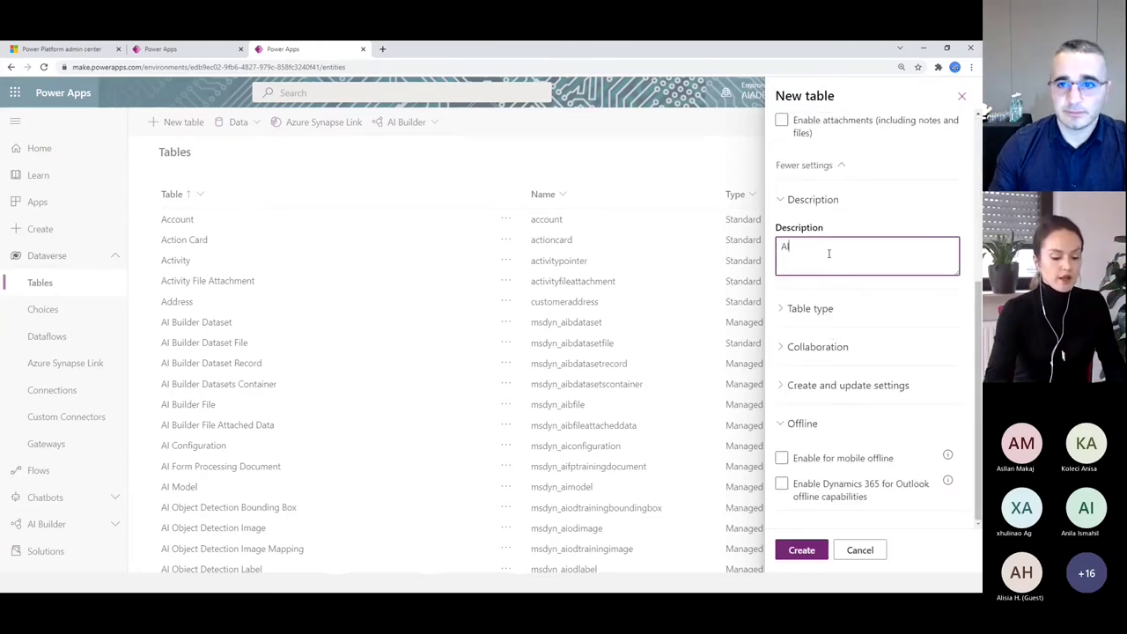
type("ADA training")
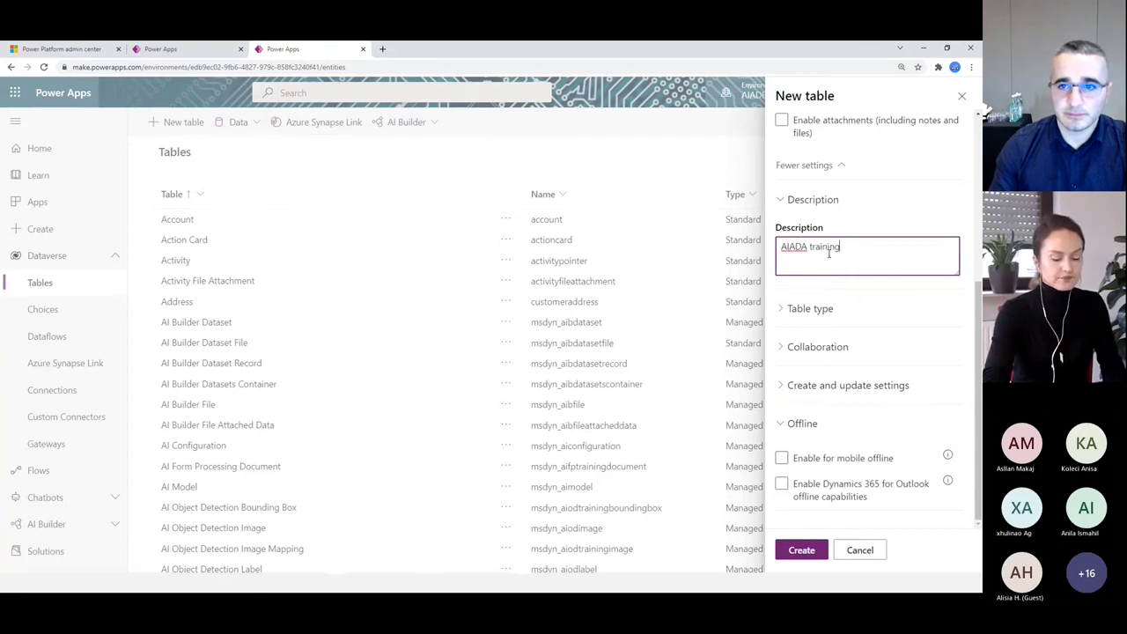
left_click(802, 551)
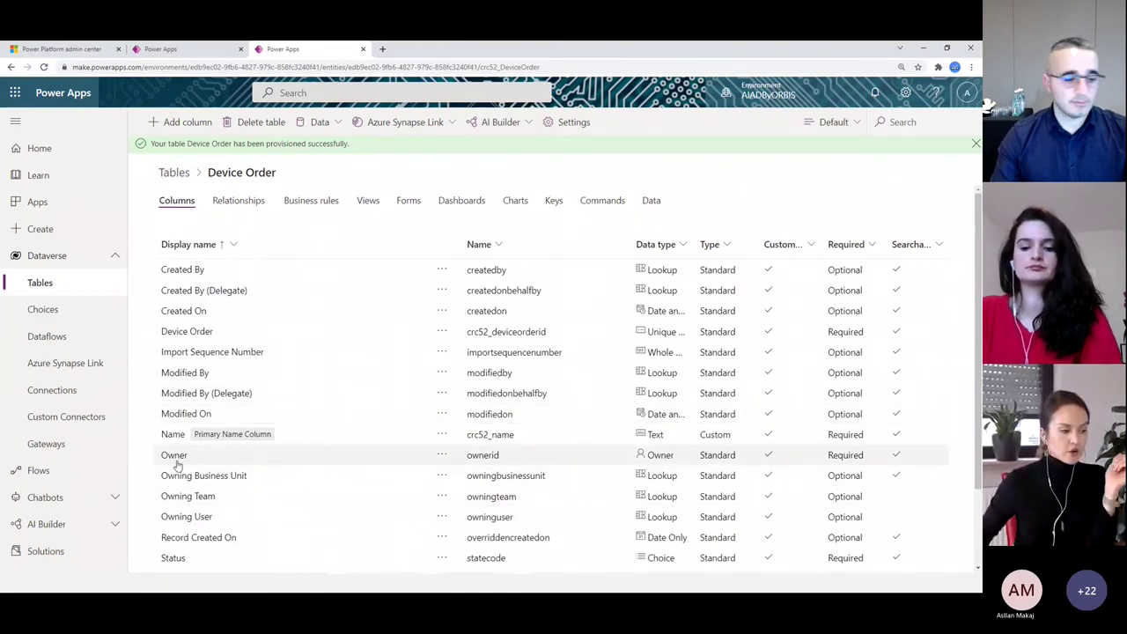
Examine the Device Order table's columns, relationships, business rules, views, forms and data
scroll(333, 489, "down", 2)
scroll(331, 491, "up", 3)
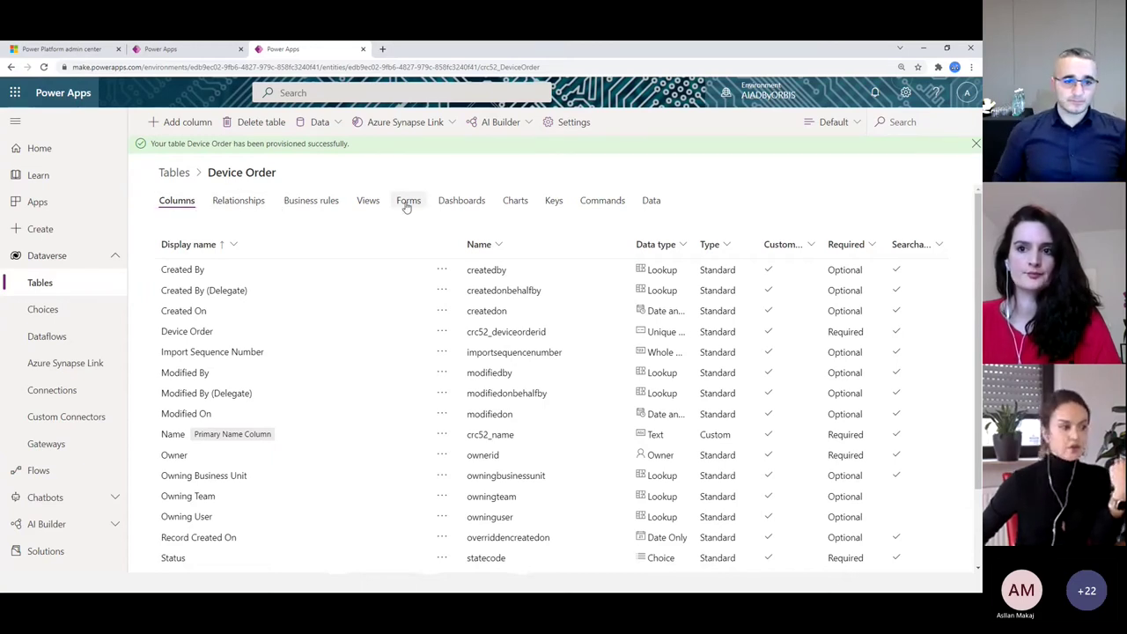
left_click(237, 201)
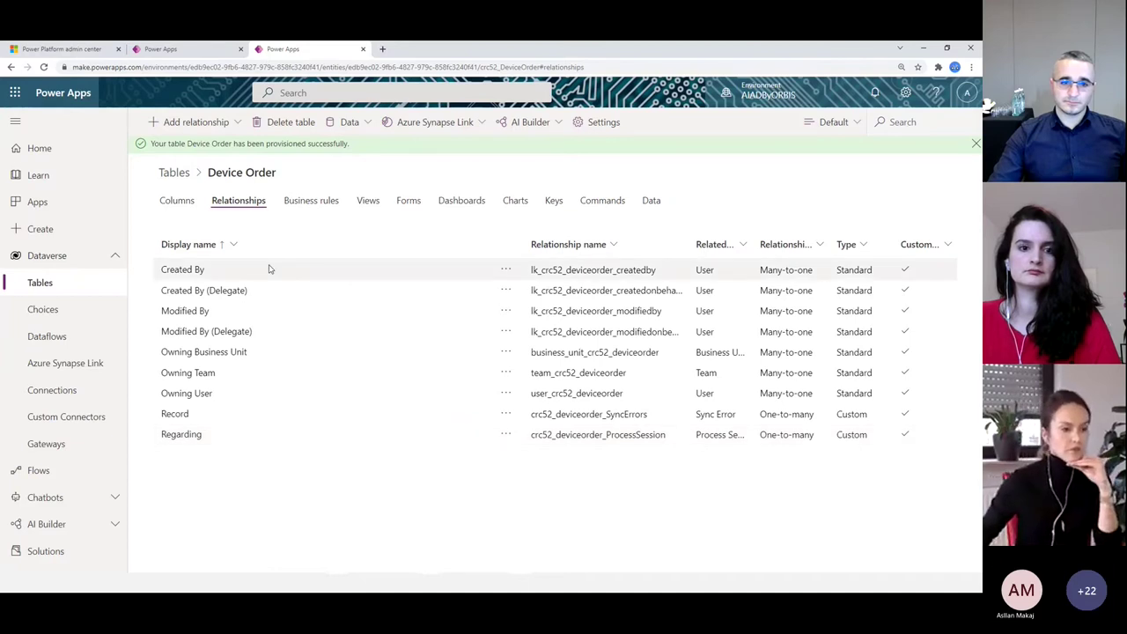
left_click(324, 199)
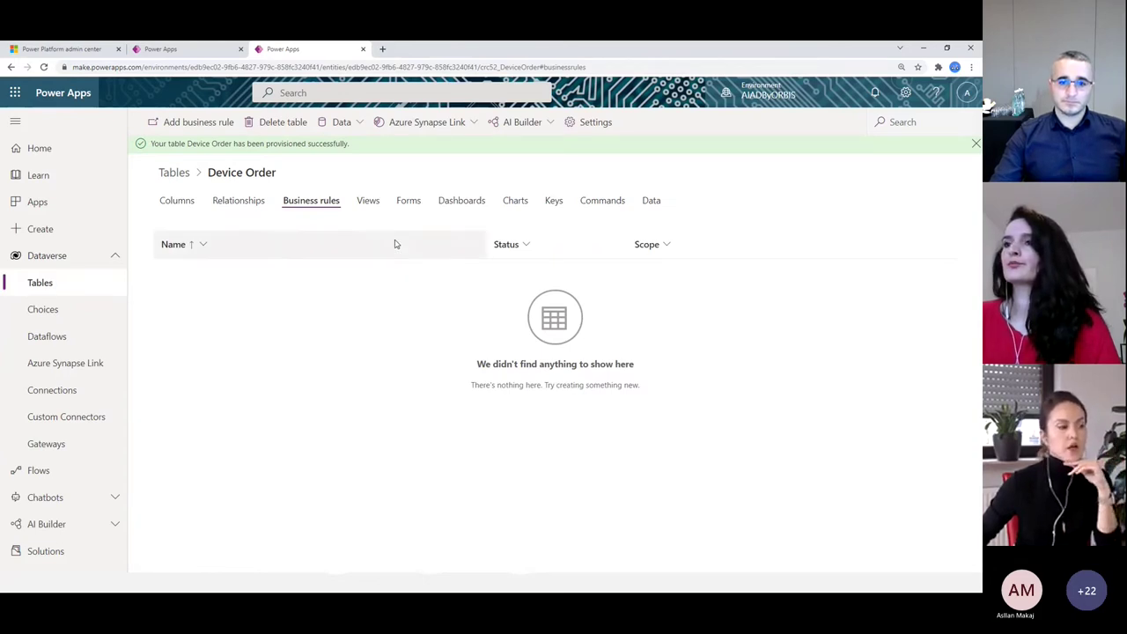
left_click(369, 204)
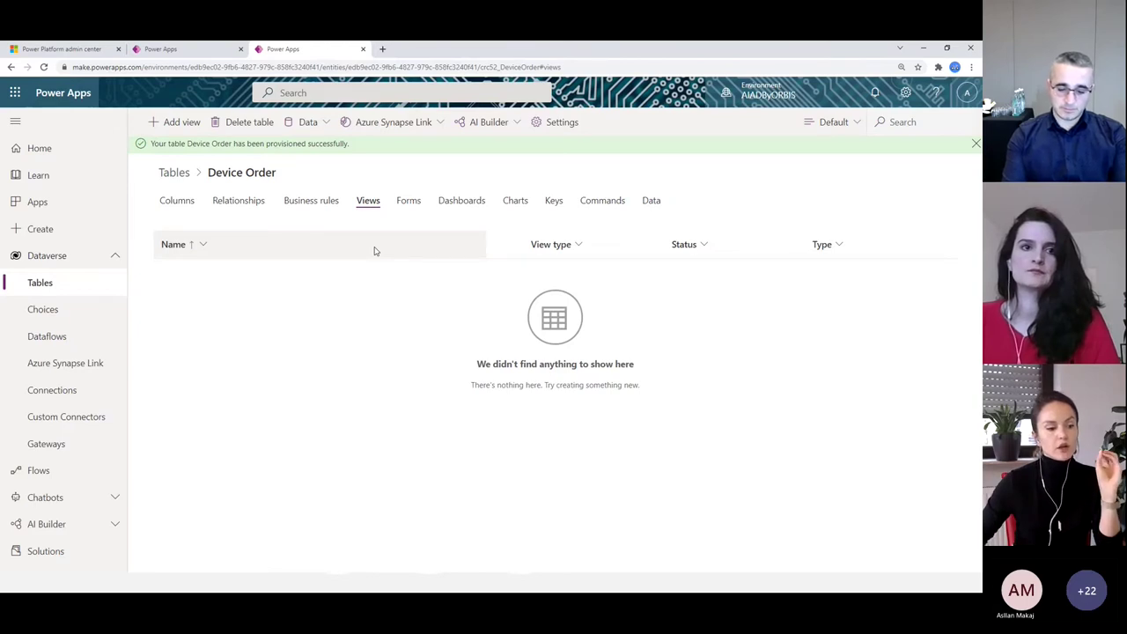
left_click(409, 202)
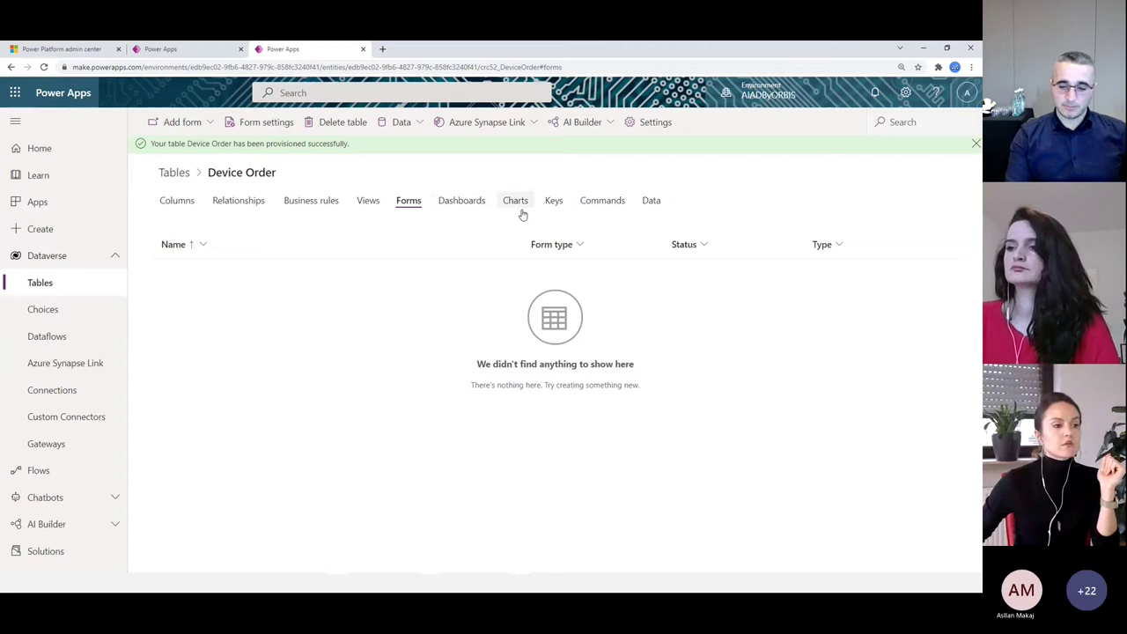
left_click(653, 209)
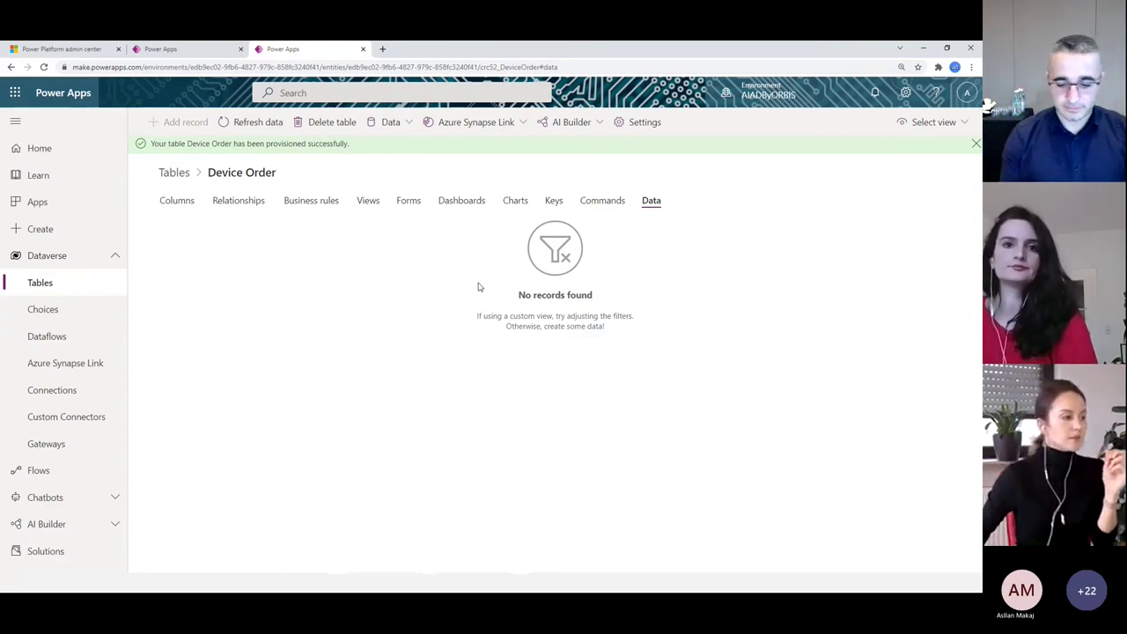
Return to the table's columns and examine the Power Query data sources available for getting data into it
left_click(163, 202)
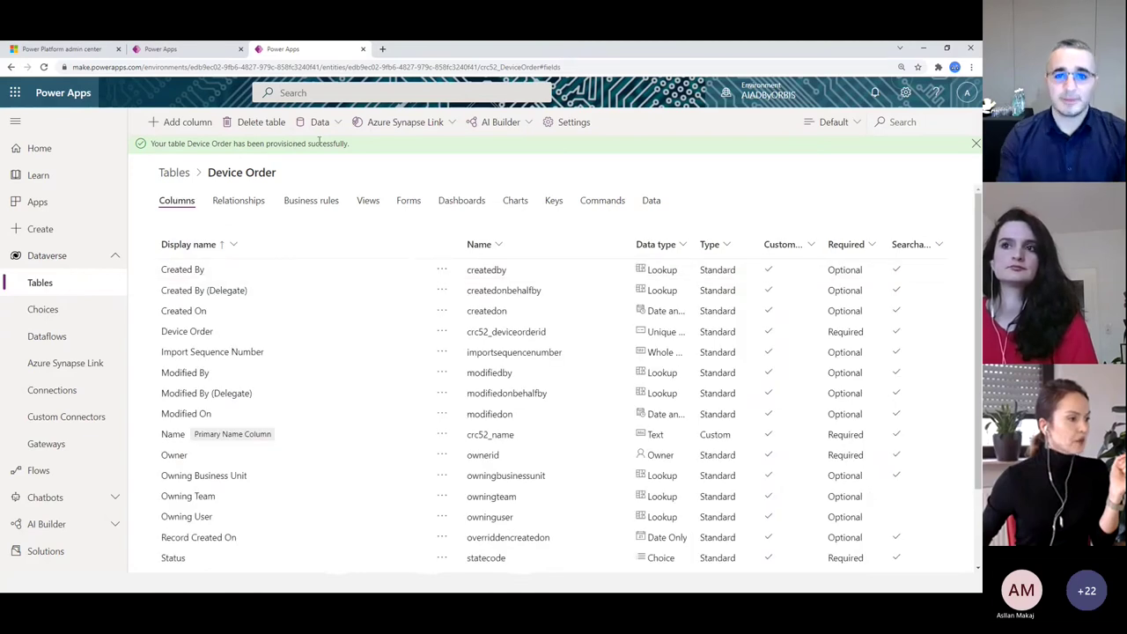
left_click(335, 128)
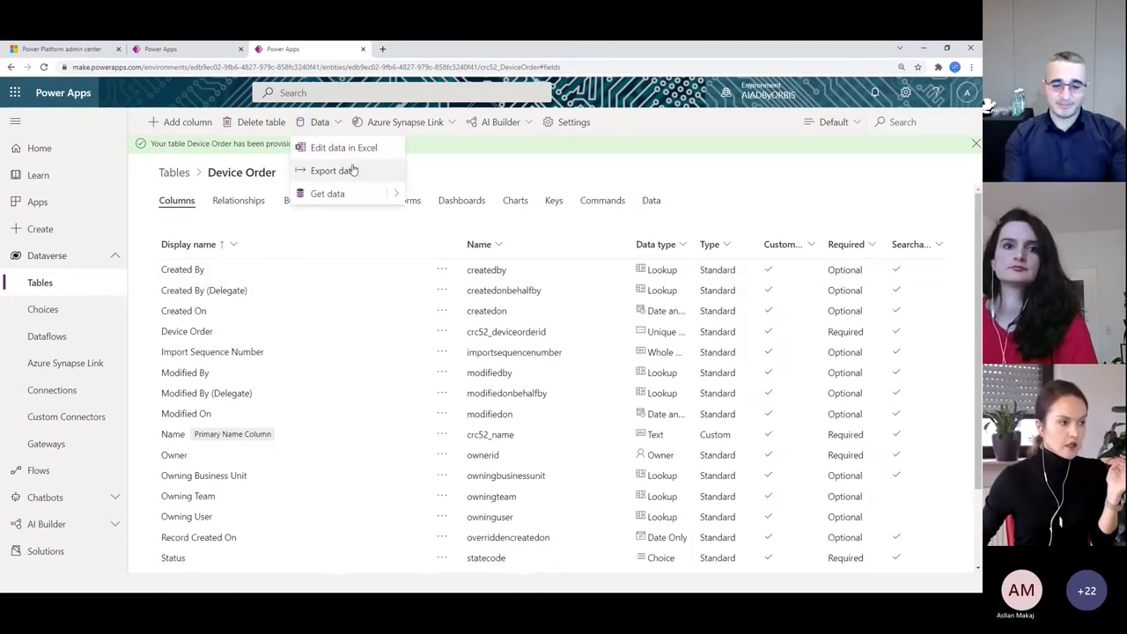
mouse_move(396, 196)
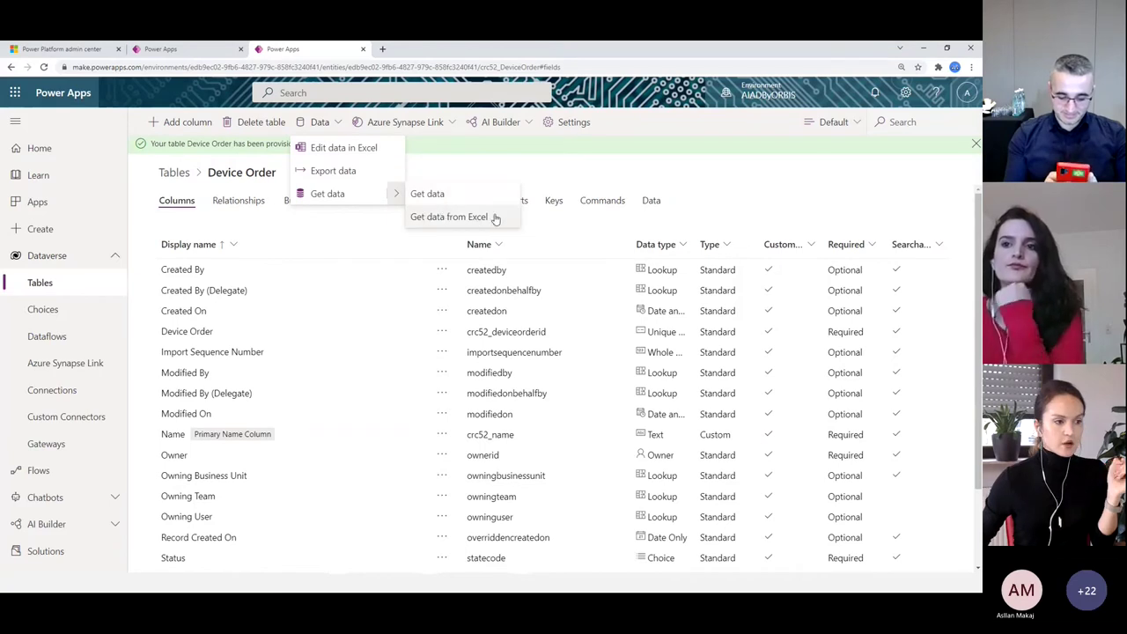
left_click(444, 202)
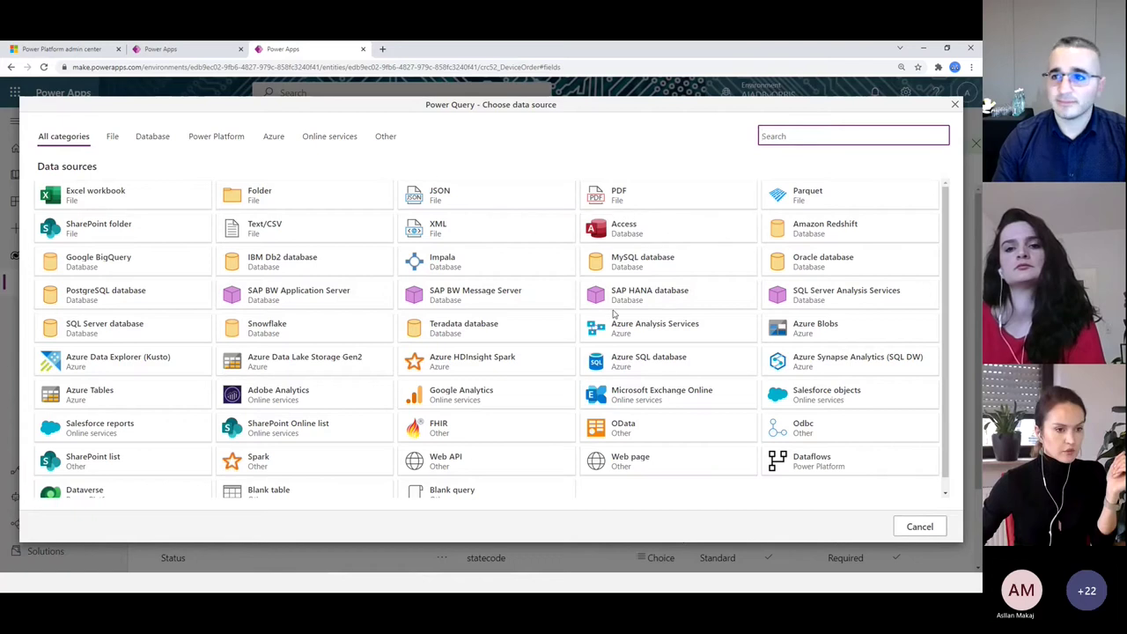
scroll(652, 265, "down", 1)
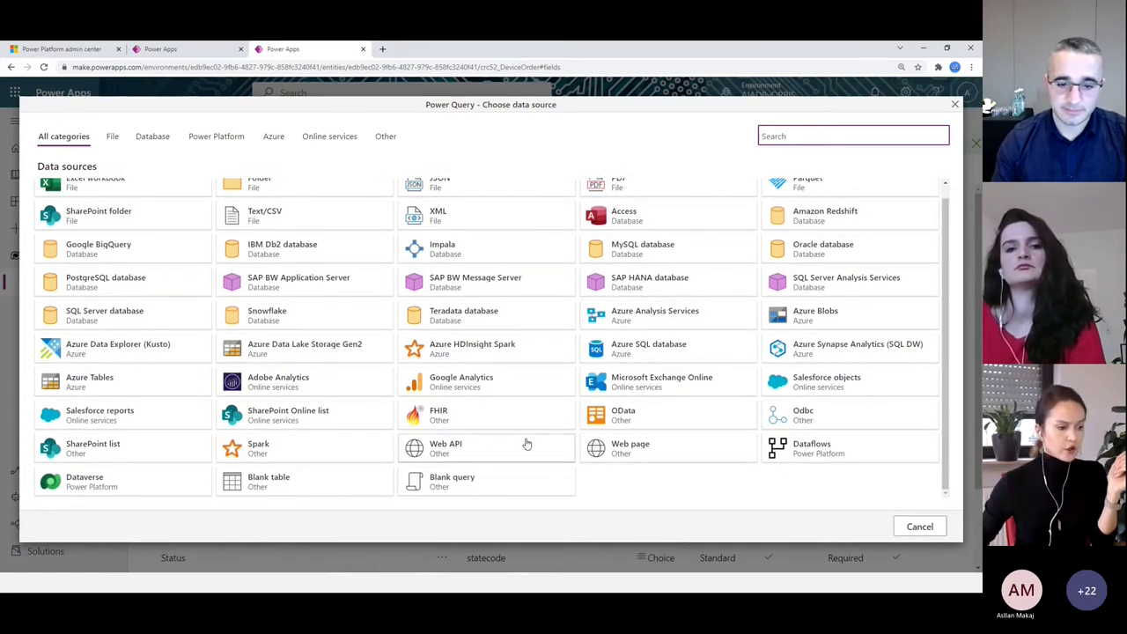
left_click(955, 104)
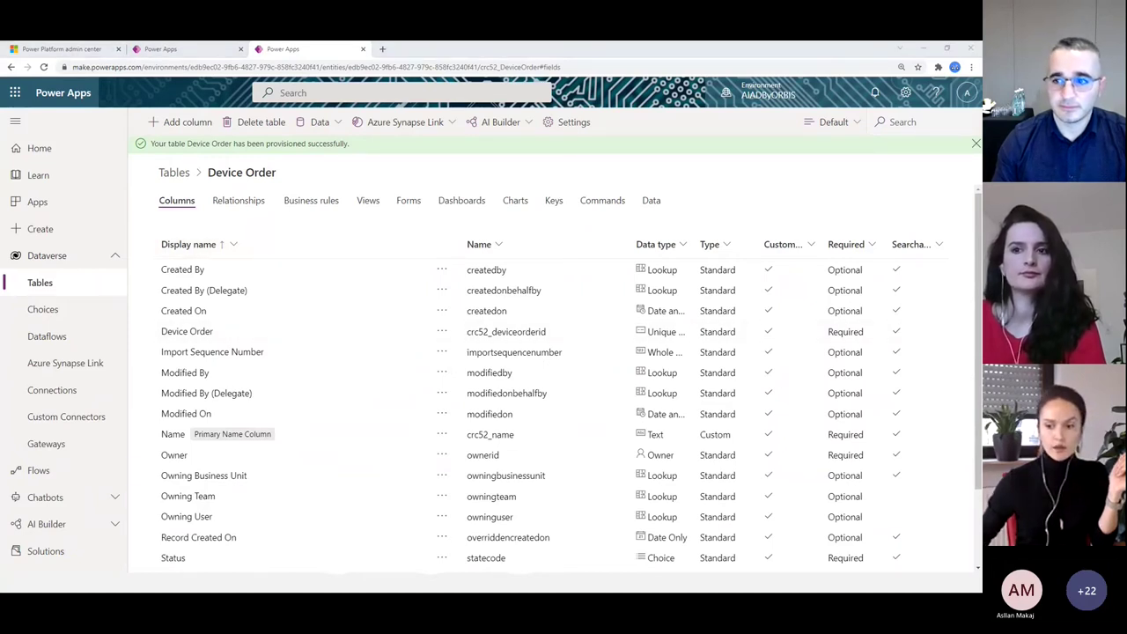
Switch to the Microsoft Dataverse lab manual in Adobe Acrobat Reader and go back to "Task 1: Explore standard Tables"
key("alt+Tab")
scroll(433, 259, "down", 2)
scroll(502, 327, "up", 2)
scroll(502, 327, "up", 15)
scroll(498, 326, "up", 15)
scroll(498, 322, "up", 15)
scroll(497, 321, "up", 15)
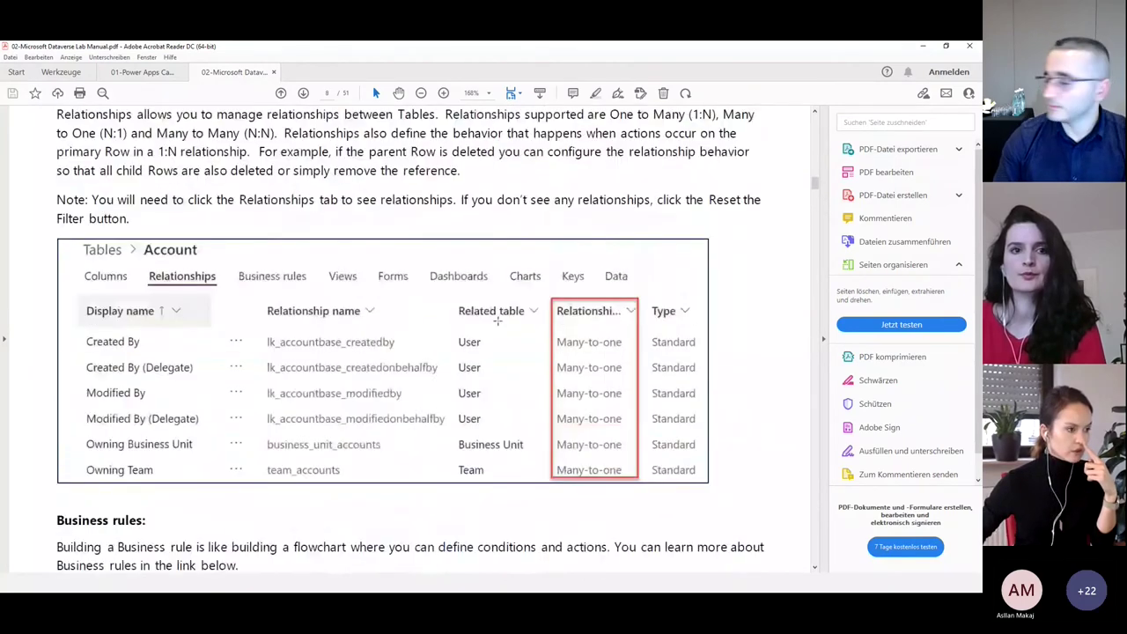
scroll(498, 321, "up", 15)
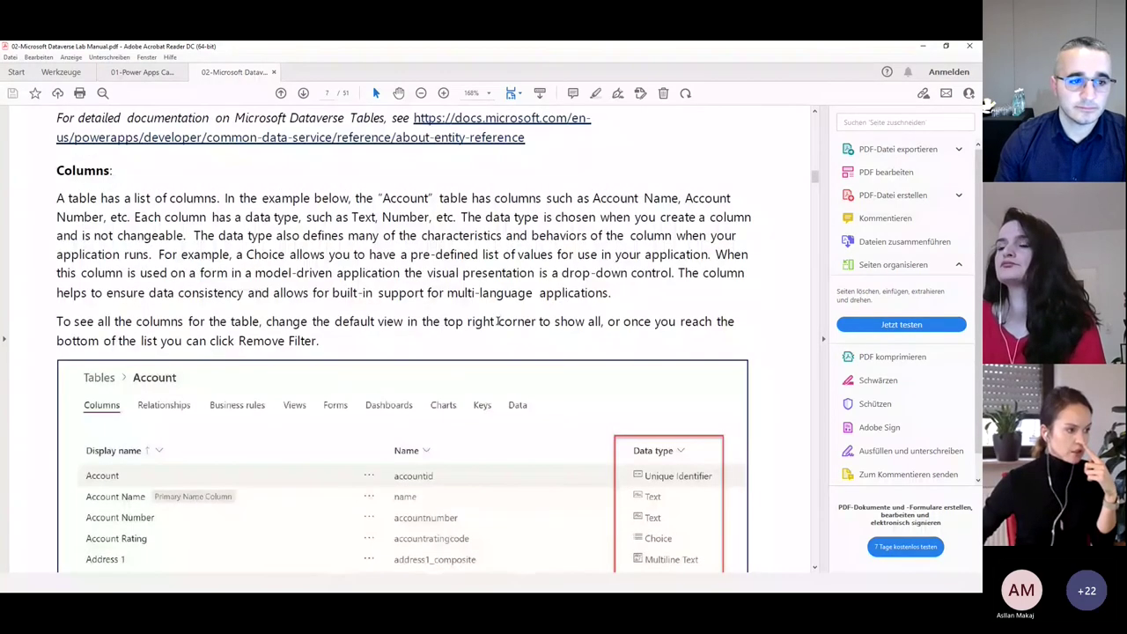
scroll(498, 321, "up", 8)
scroll(497, 325, "up", 12)
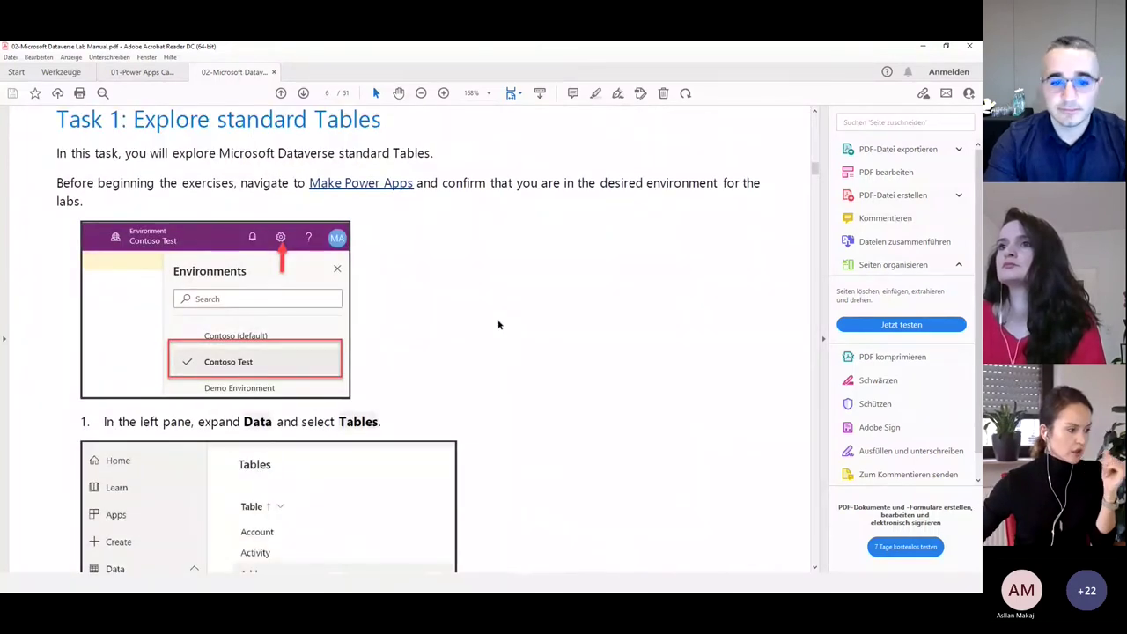
Look through the manual's sections on table features and choices up to "Task 1: Create a custom table"
scroll(498, 325, "down", 15)
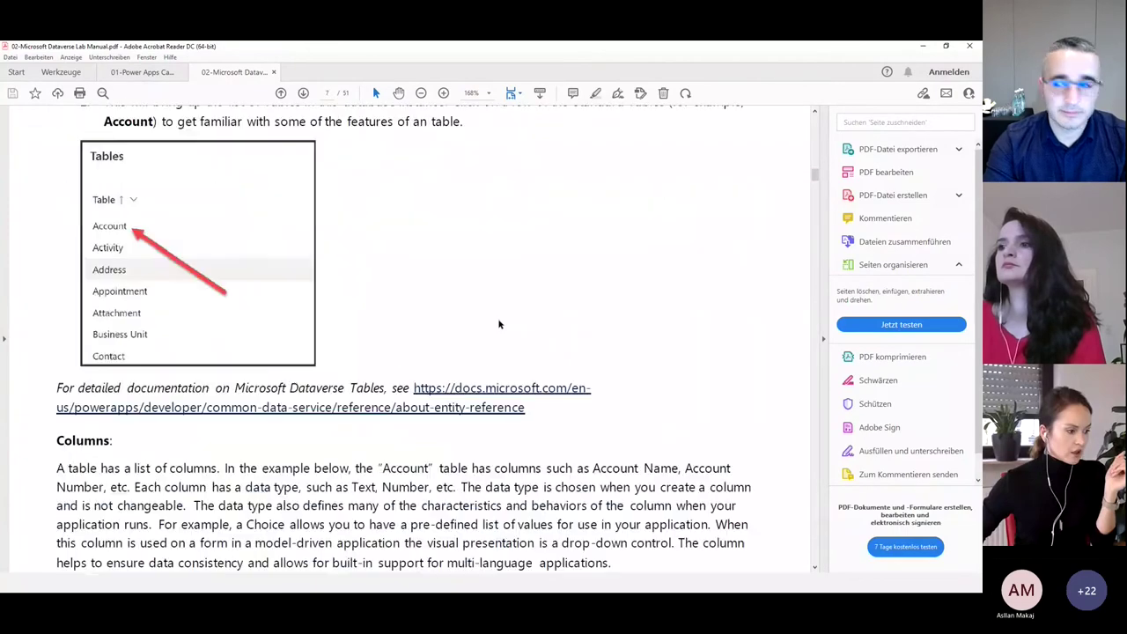
scroll(500, 323, "down", 15)
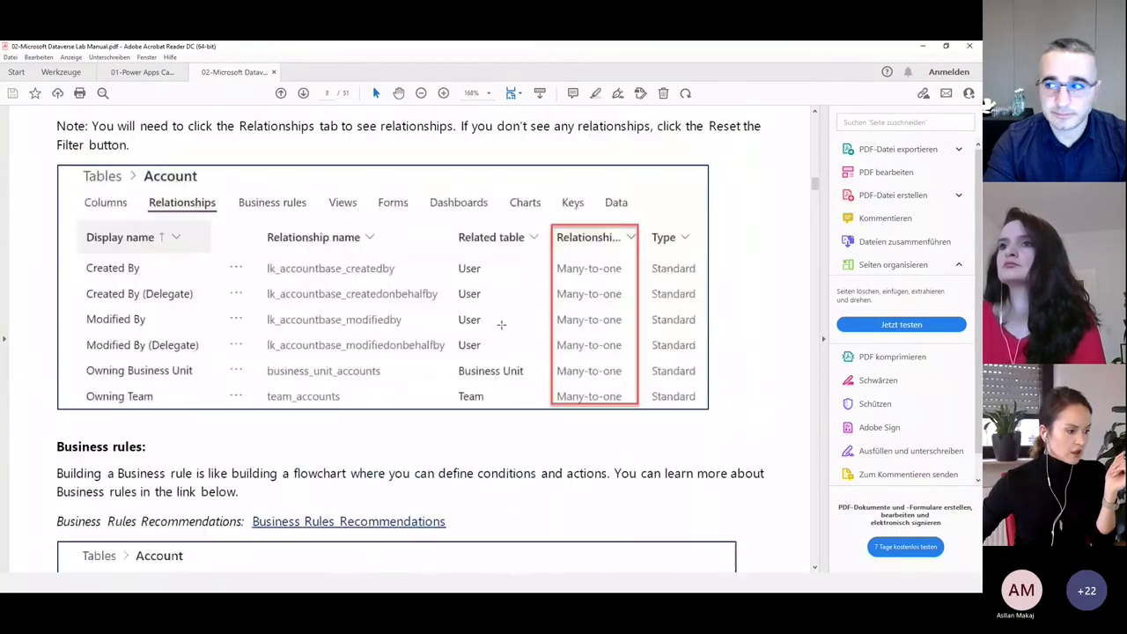
scroll(501, 325, "down", 15)
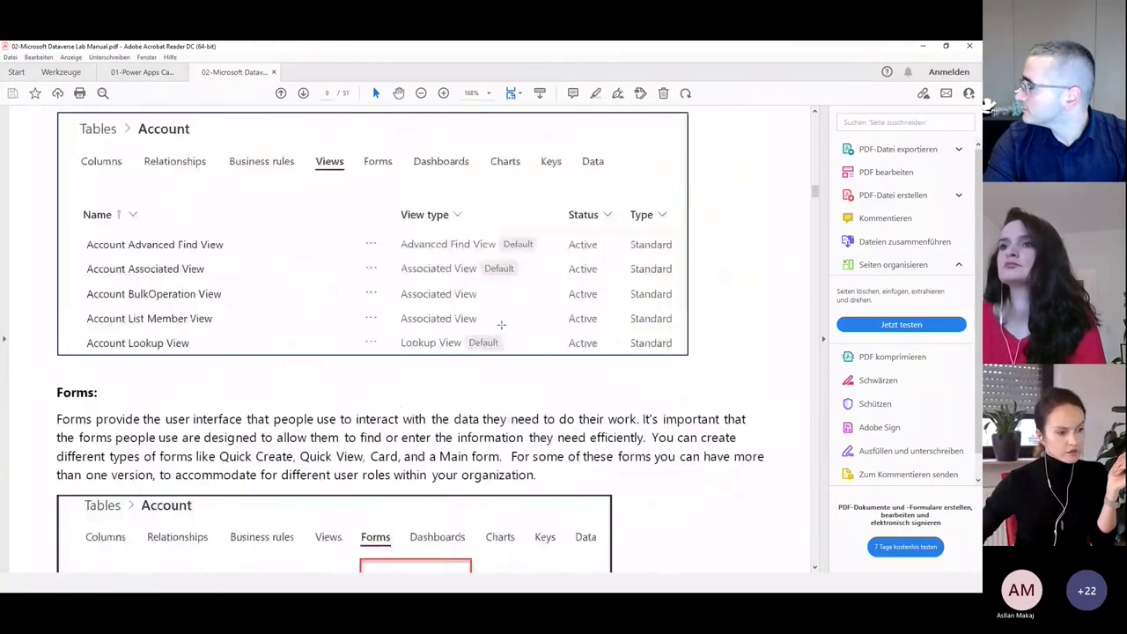
scroll(501, 325, "down", 15)
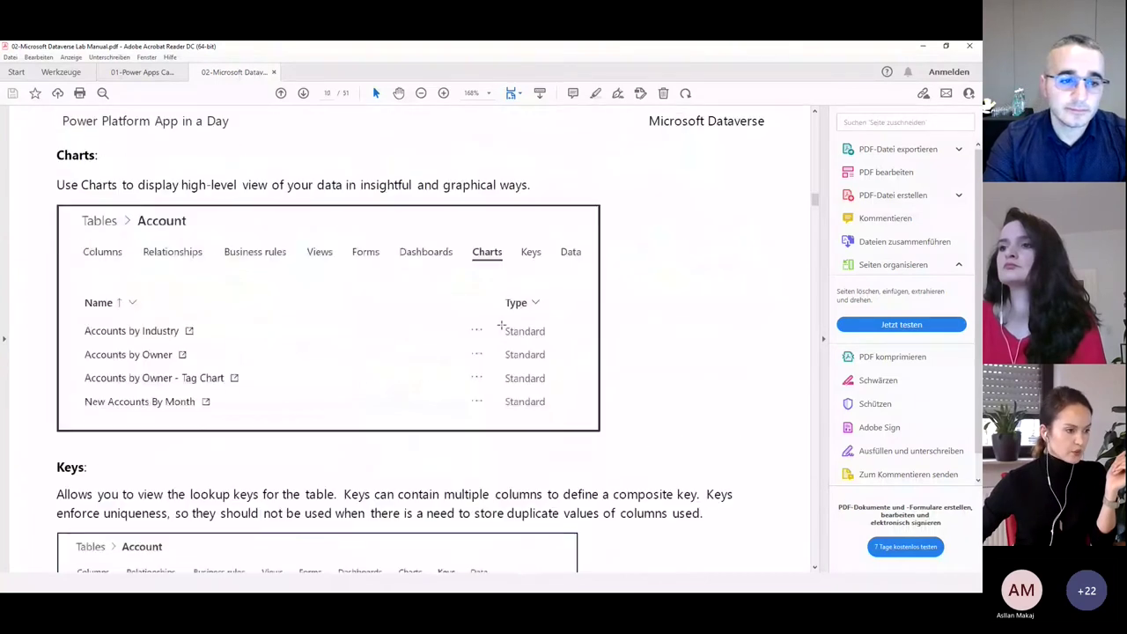
scroll(502, 324, "down", 6)
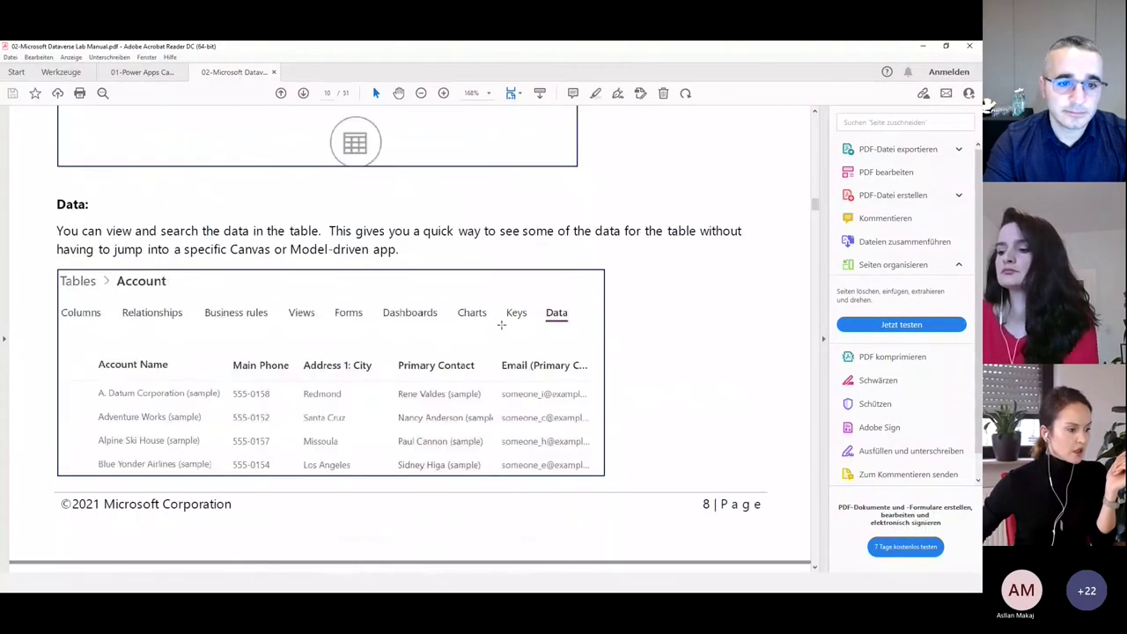
scroll(501, 325, "down", 15)
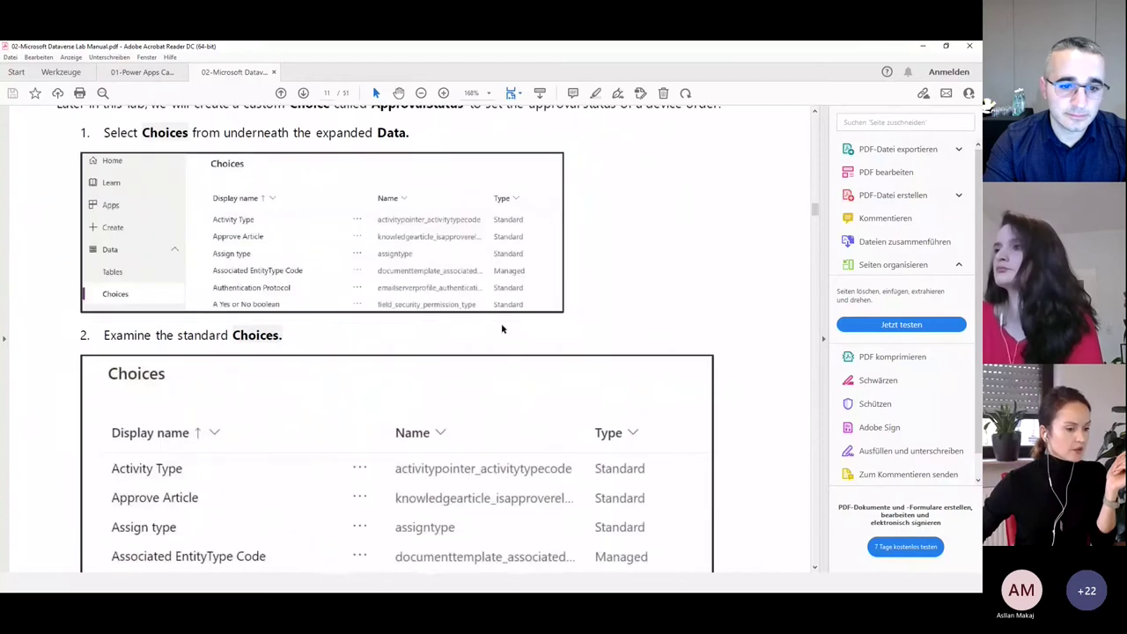
scroll(502, 329, "down", 15)
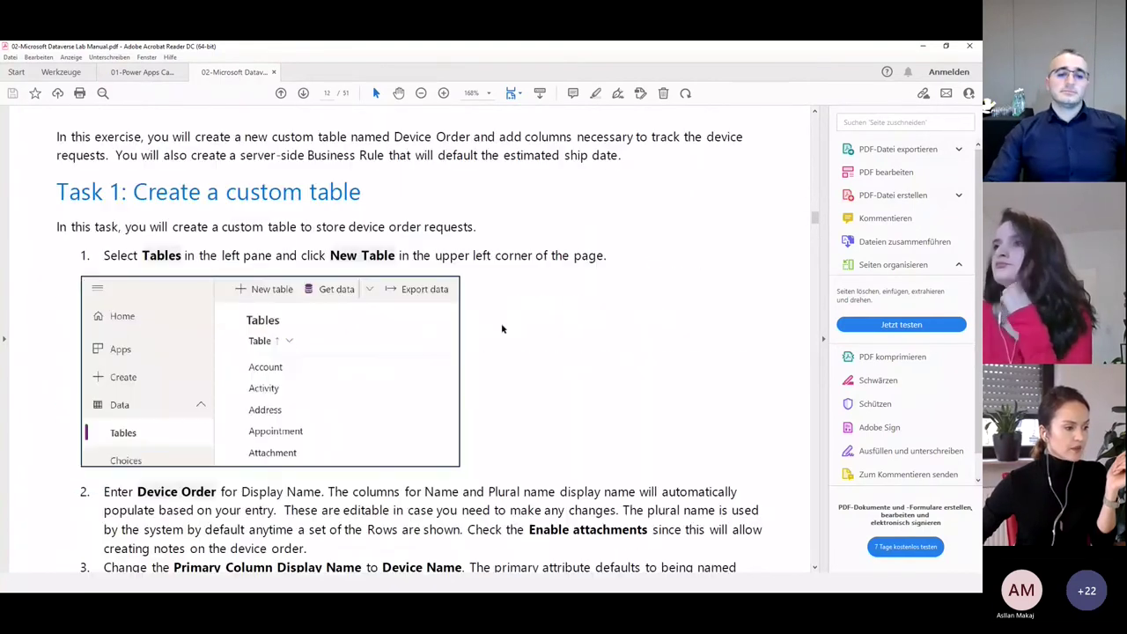
Read the manual's instructions for creating the Device Order table and the Price column under "Task 2: Create custom columns"
scroll(502, 329, "down", 1)
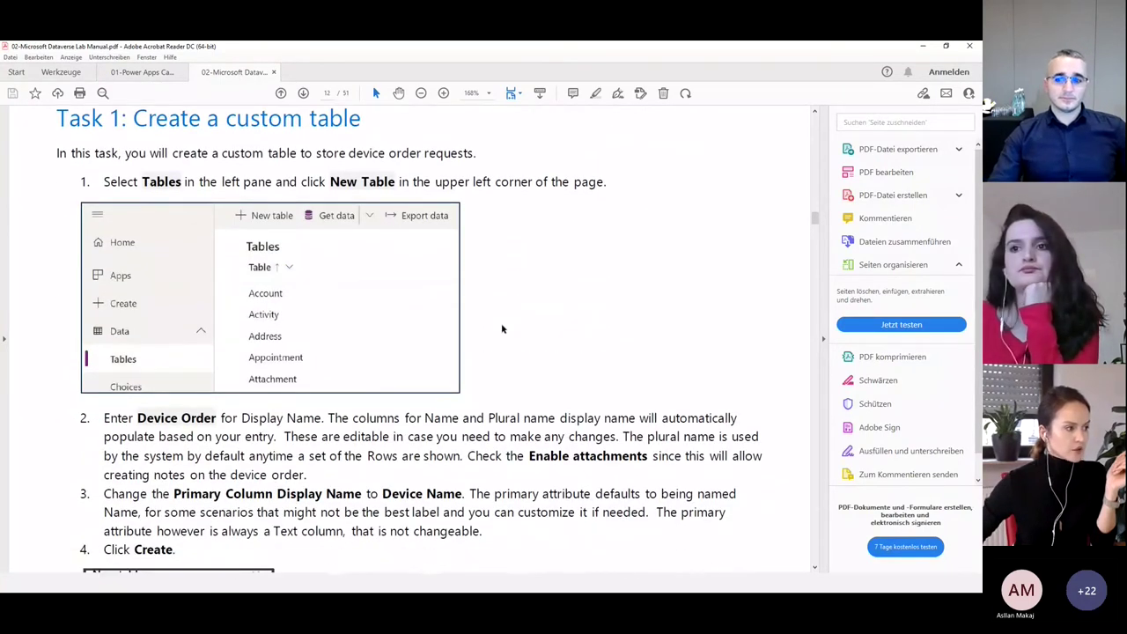
scroll(502, 329, "up", 1)
scroll(502, 328, "down", 10)
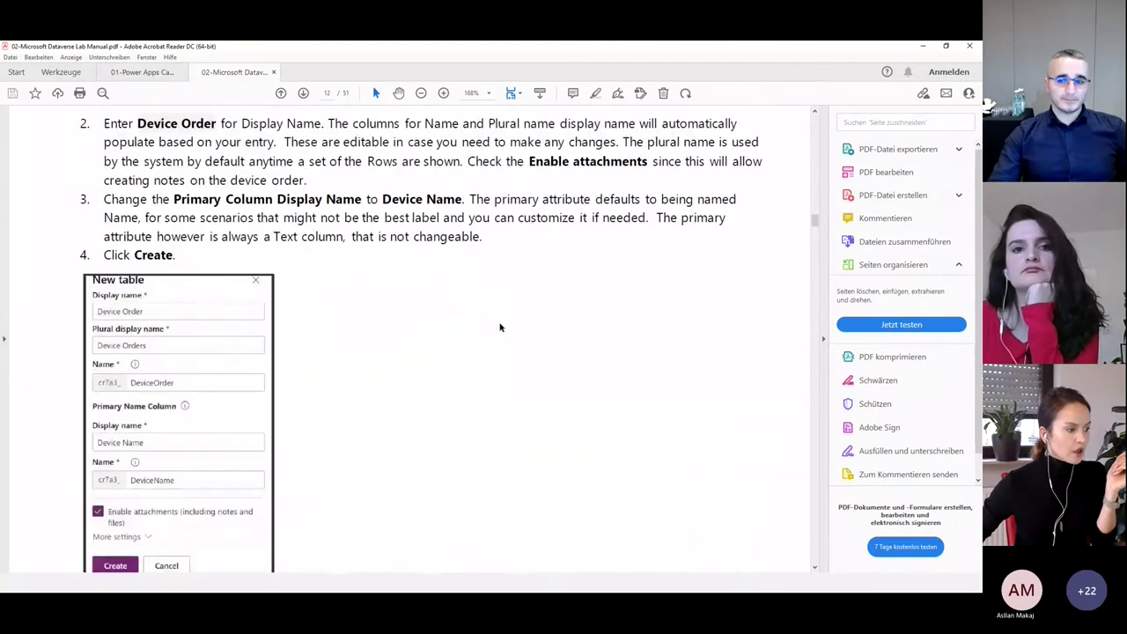
scroll(499, 325, "down", 4)
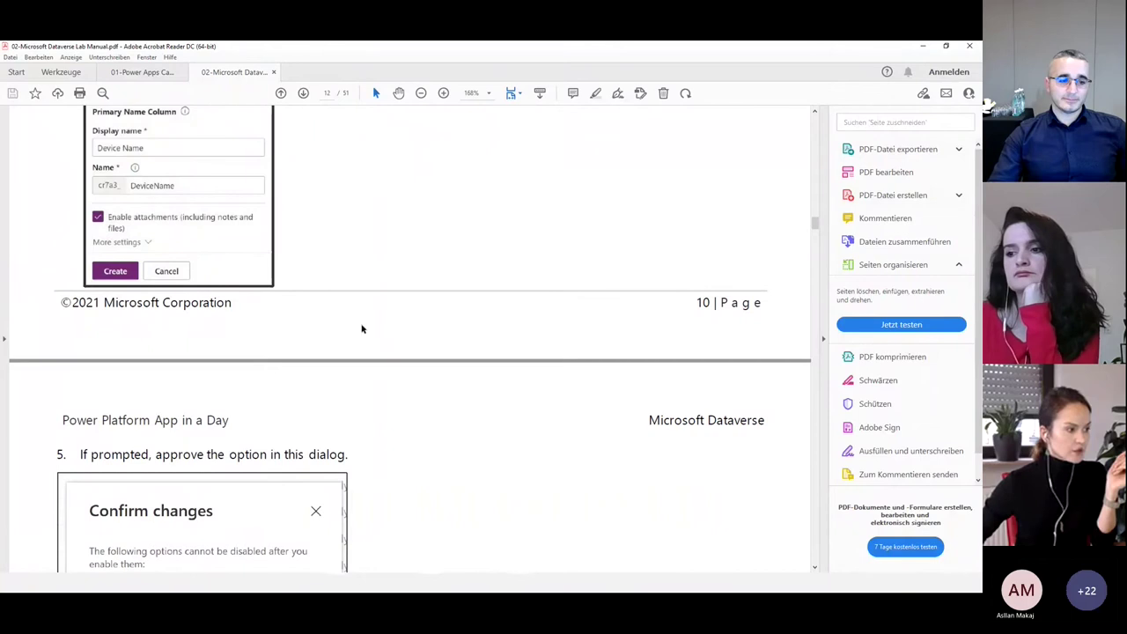
scroll(432, 337, "down", 4)
scroll(437, 340, "down", 4)
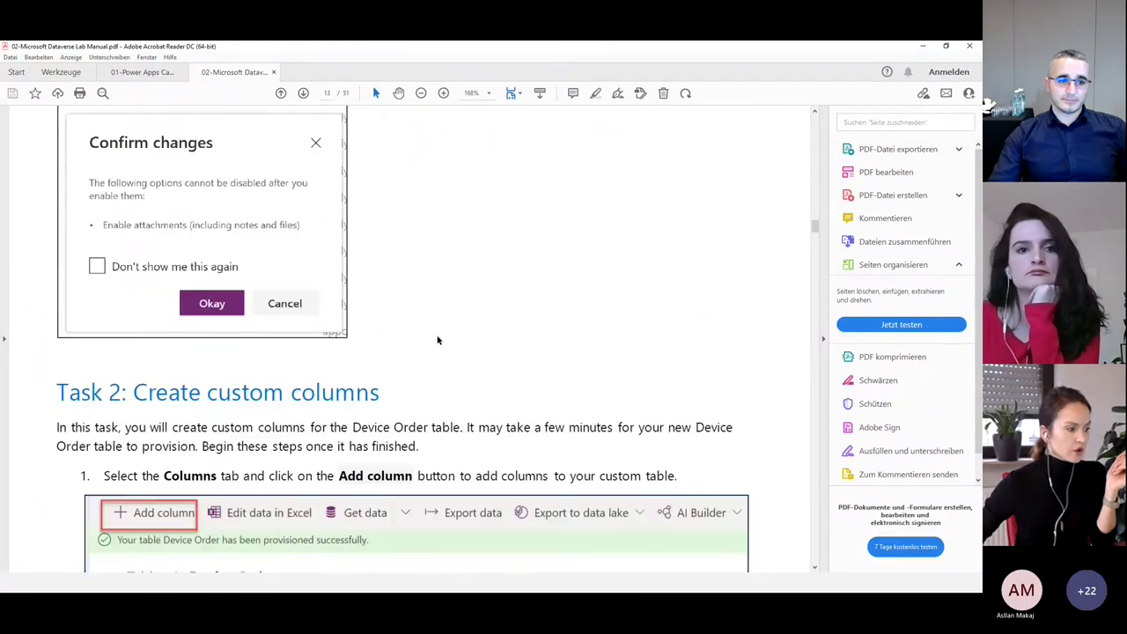
scroll(437, 340, "down", 3)
scroll(437, 335, "down", 3)
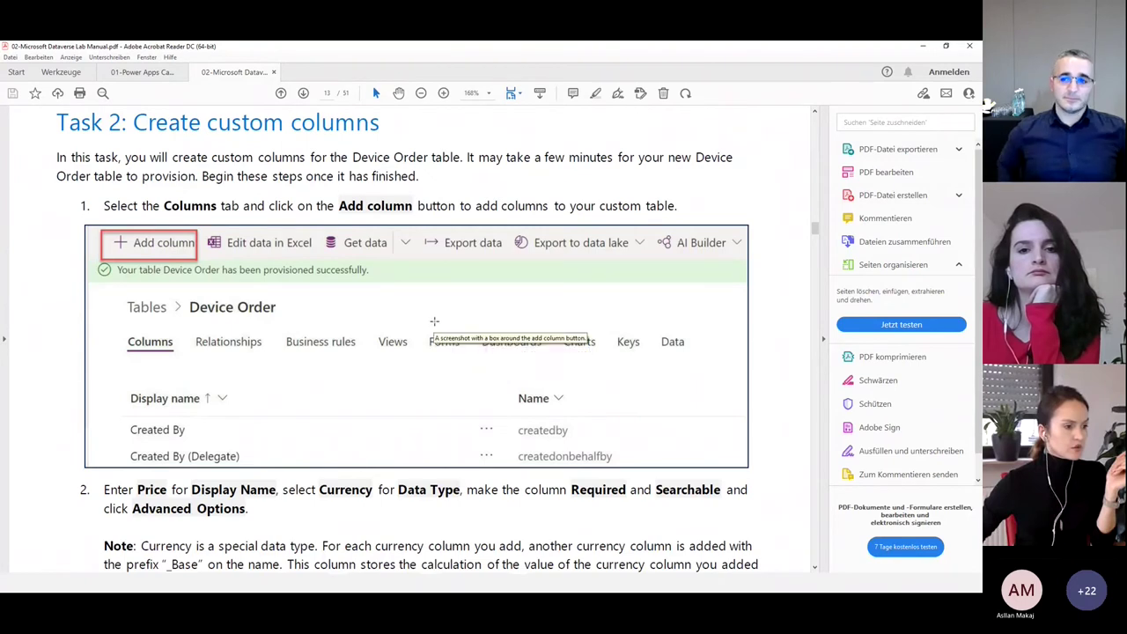
scroll(434, 321, "down", 3)
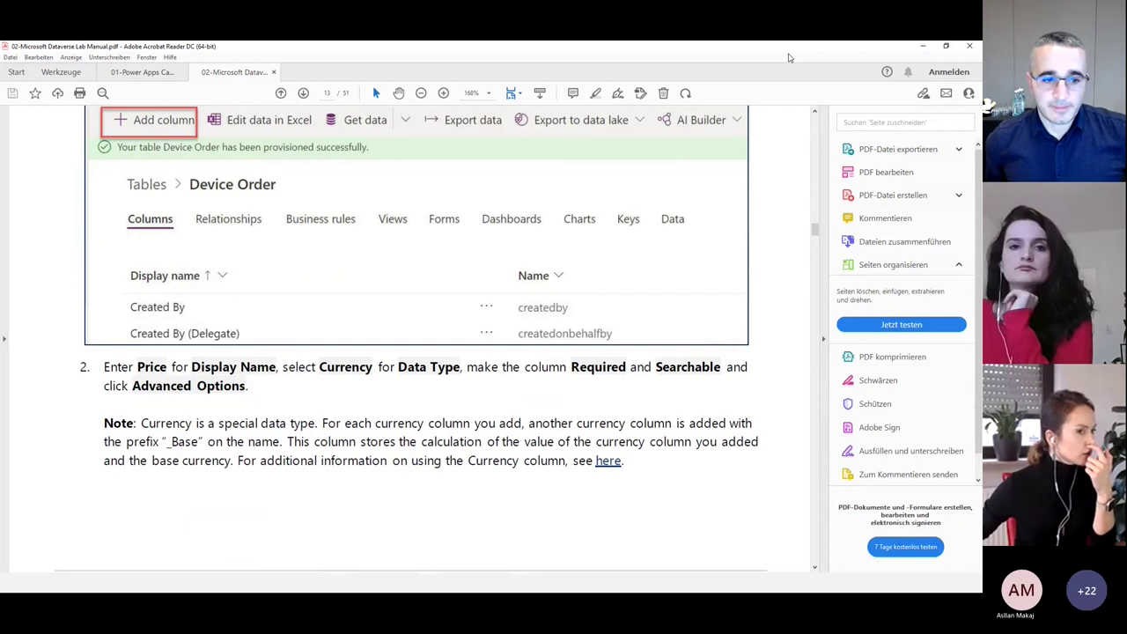
Switch back to Power Apps and start a new Device Order column with the display name "Price"
left_click(923, 46)
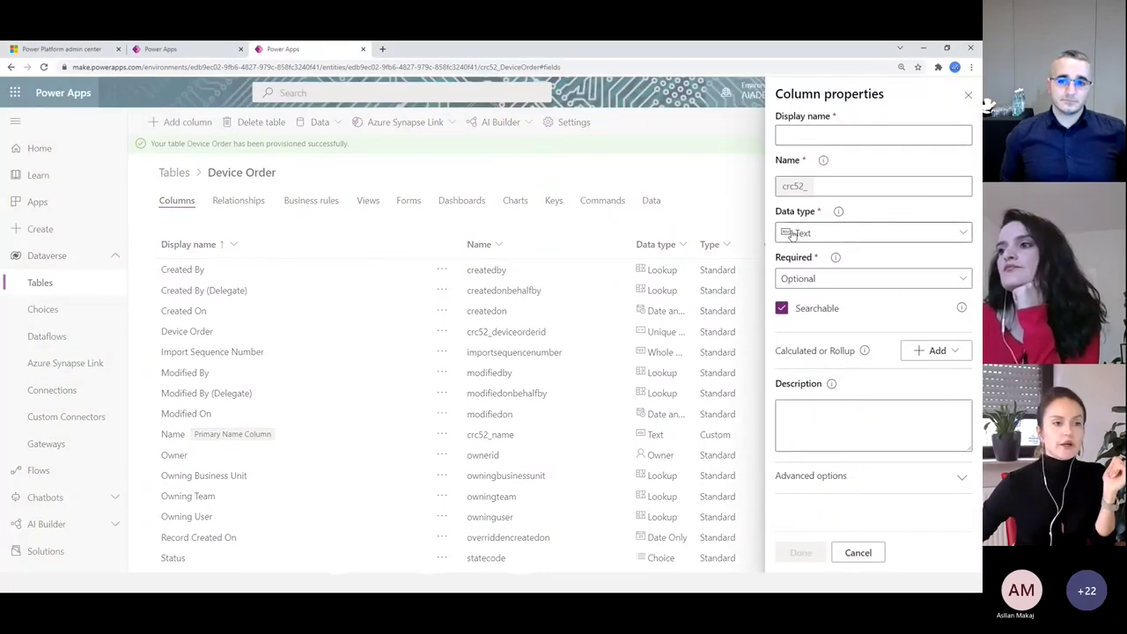
left_click(828, 135)
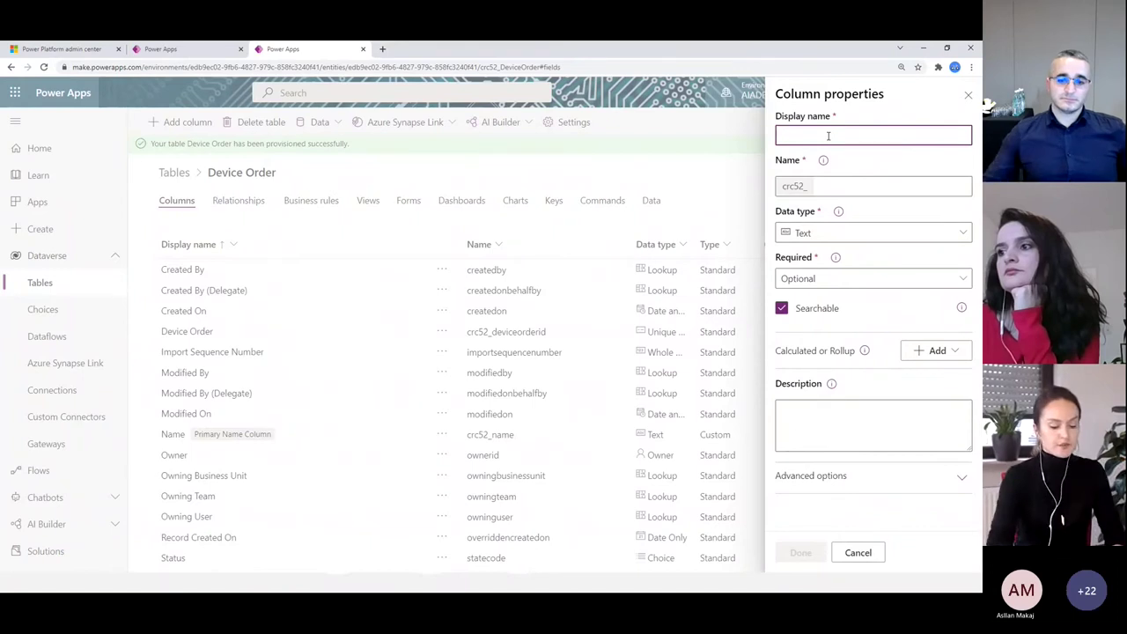
type("Price")
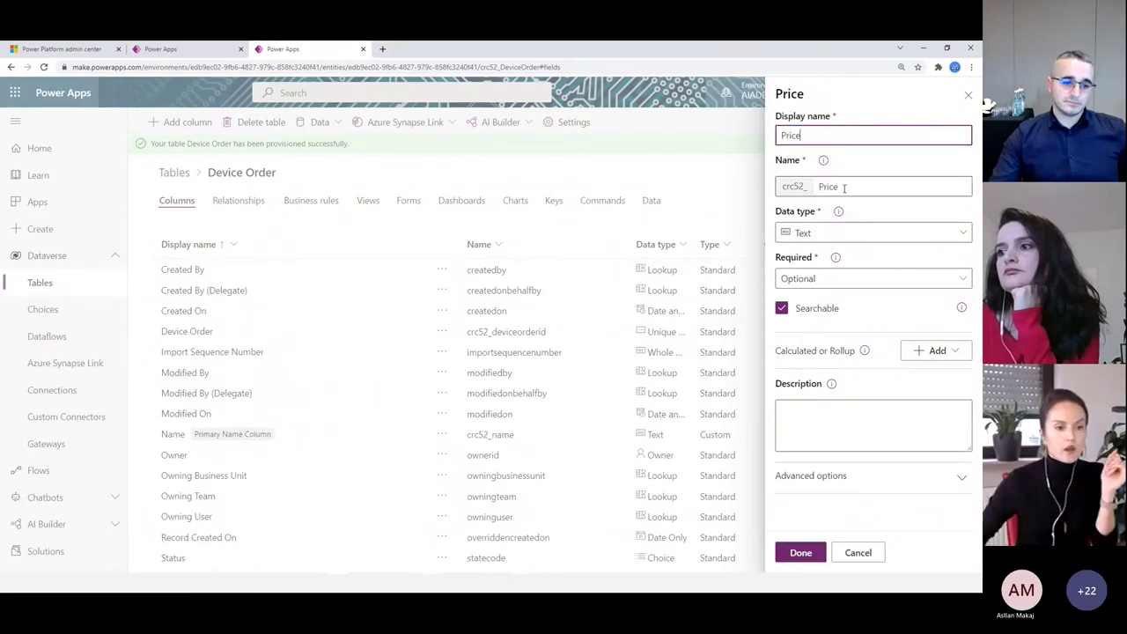
left_click(832, 186)
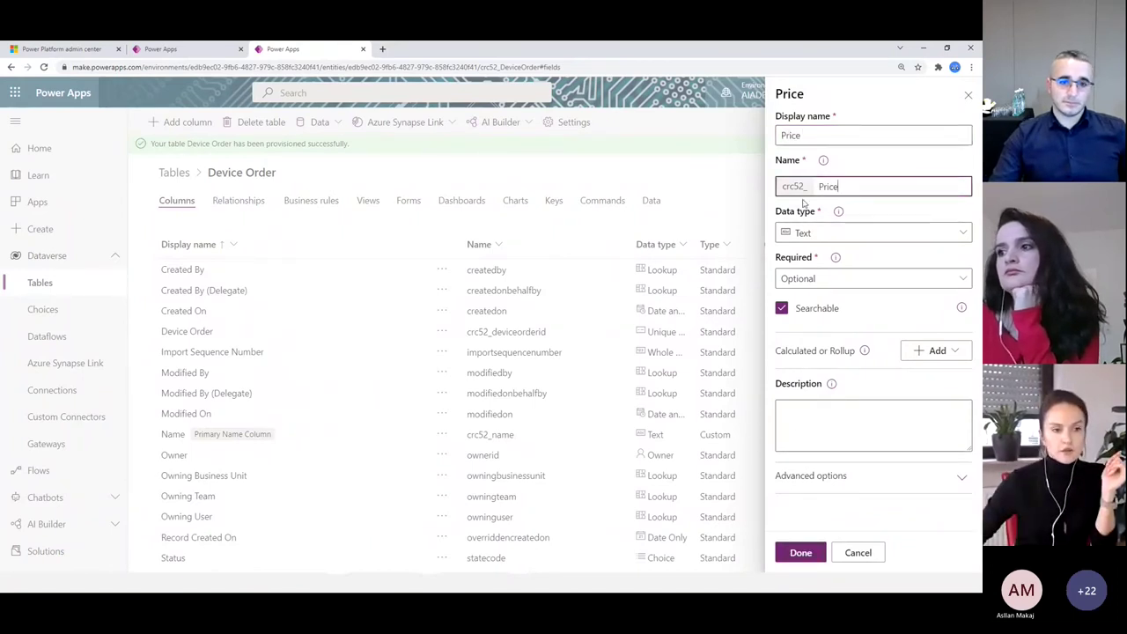
left_click_drag(834, 187, 787, 184)
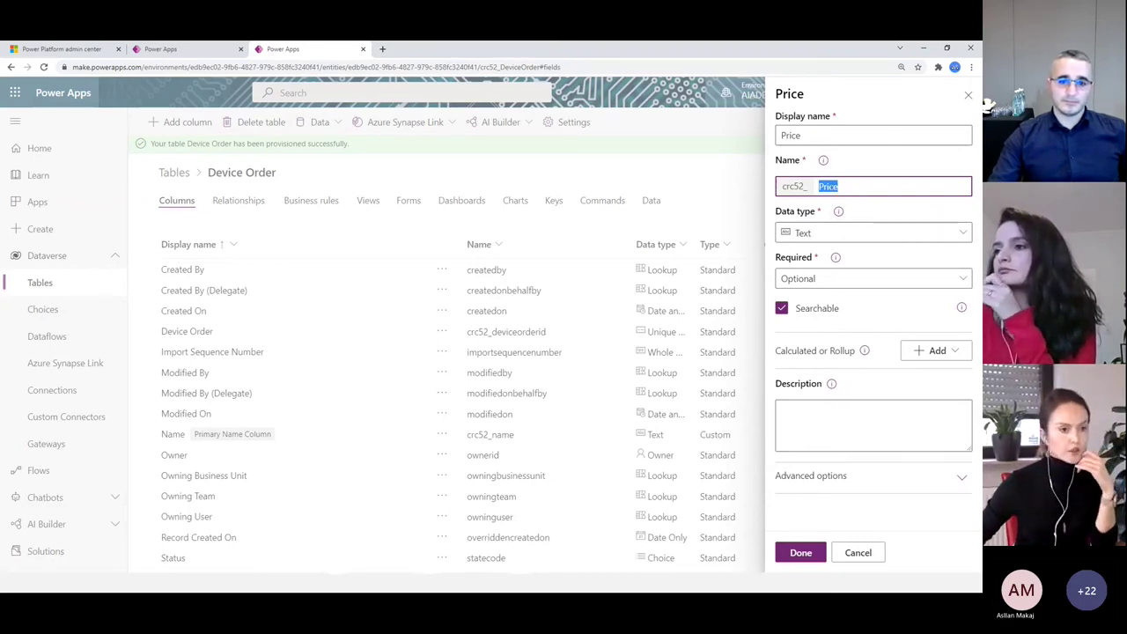
Set the Price column's data type to Currency and make it Required
left_click(821, 239)
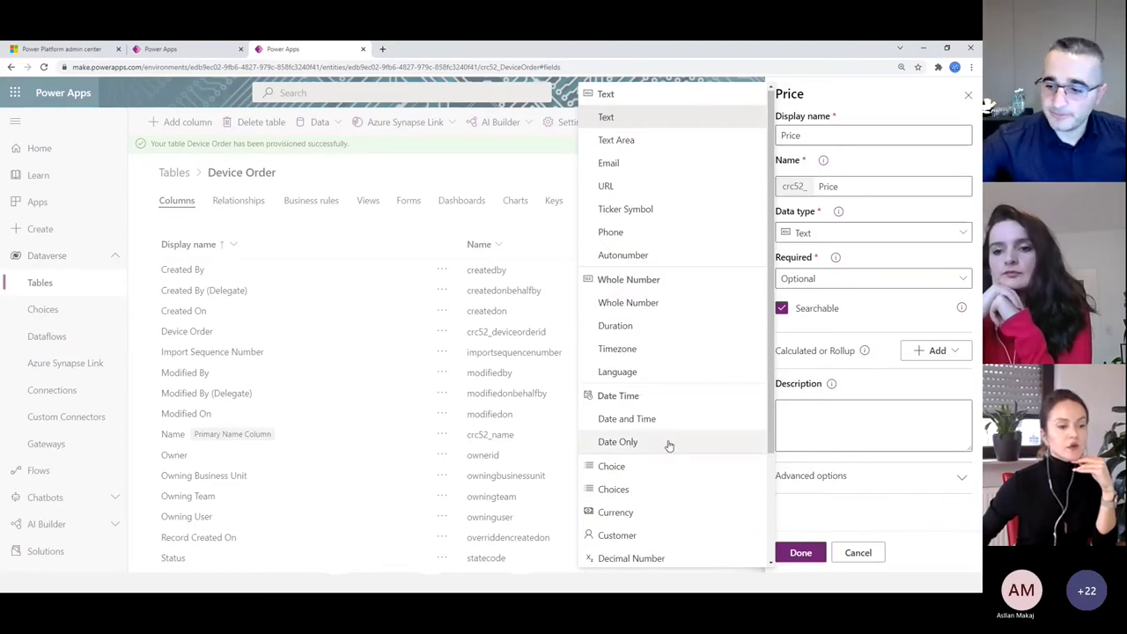
scroll(667, 445, "down", 2)
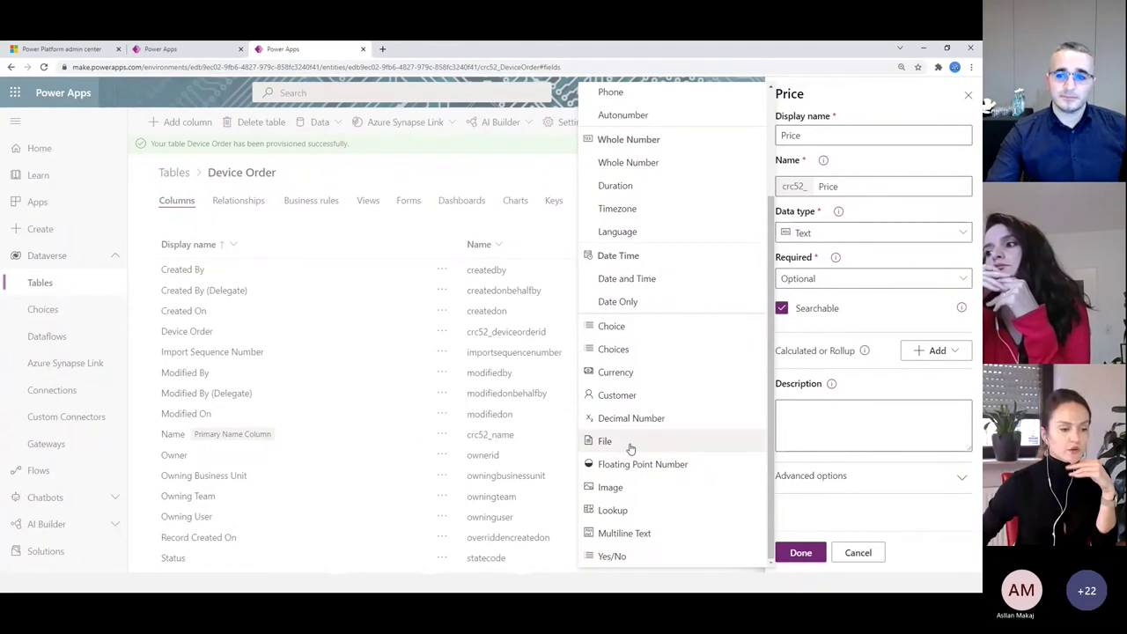
left_click(632, 373)
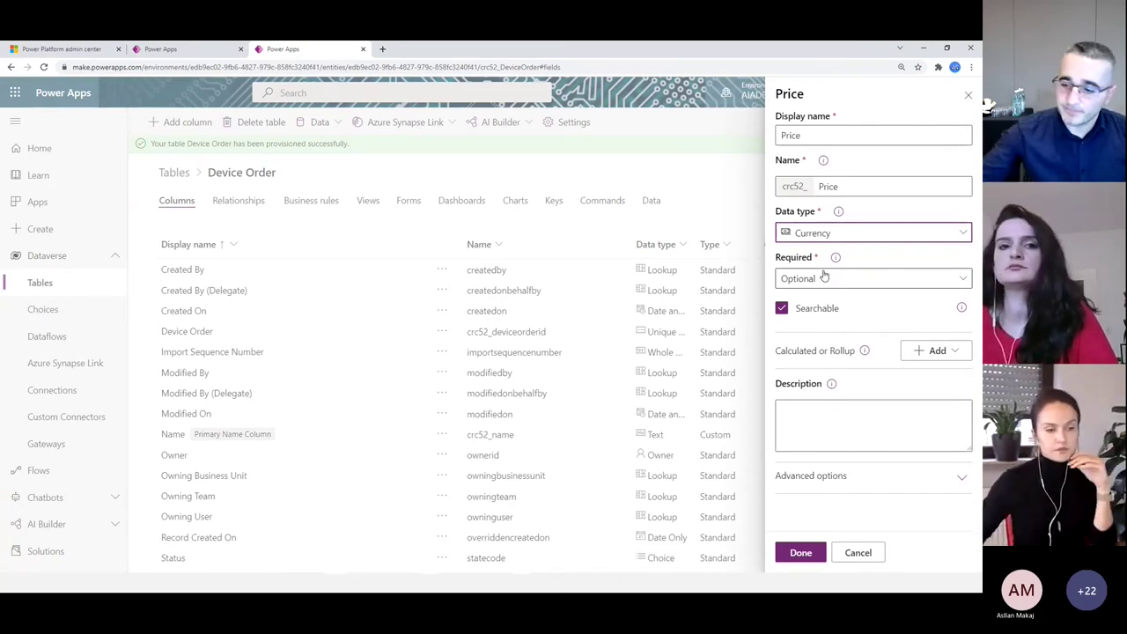
left_click(907, 283)
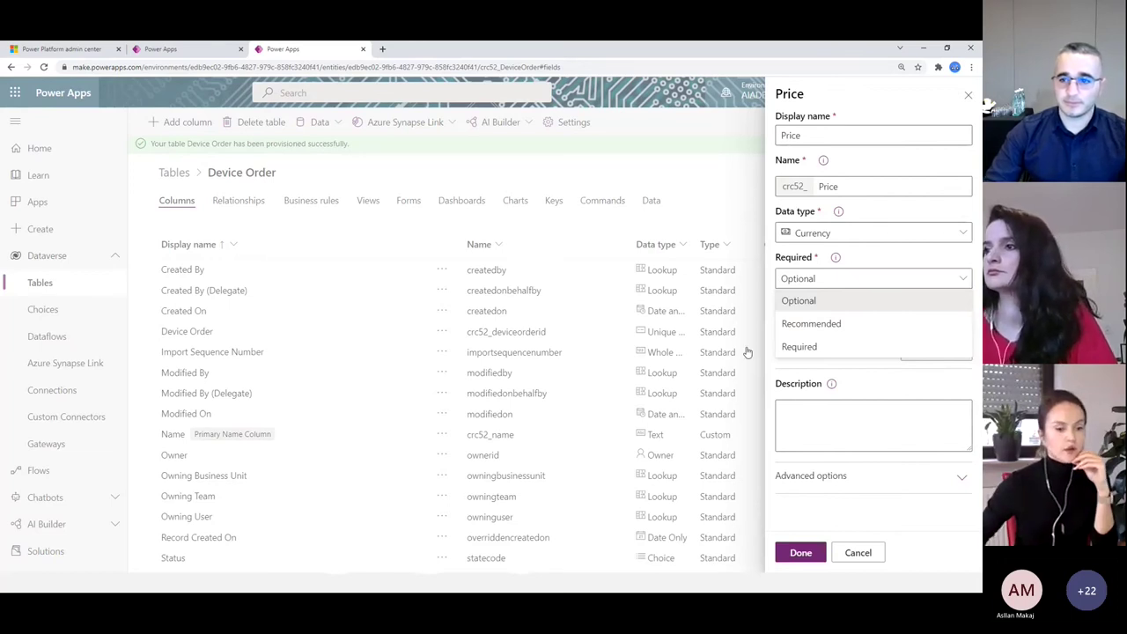
left_click(821, 349)
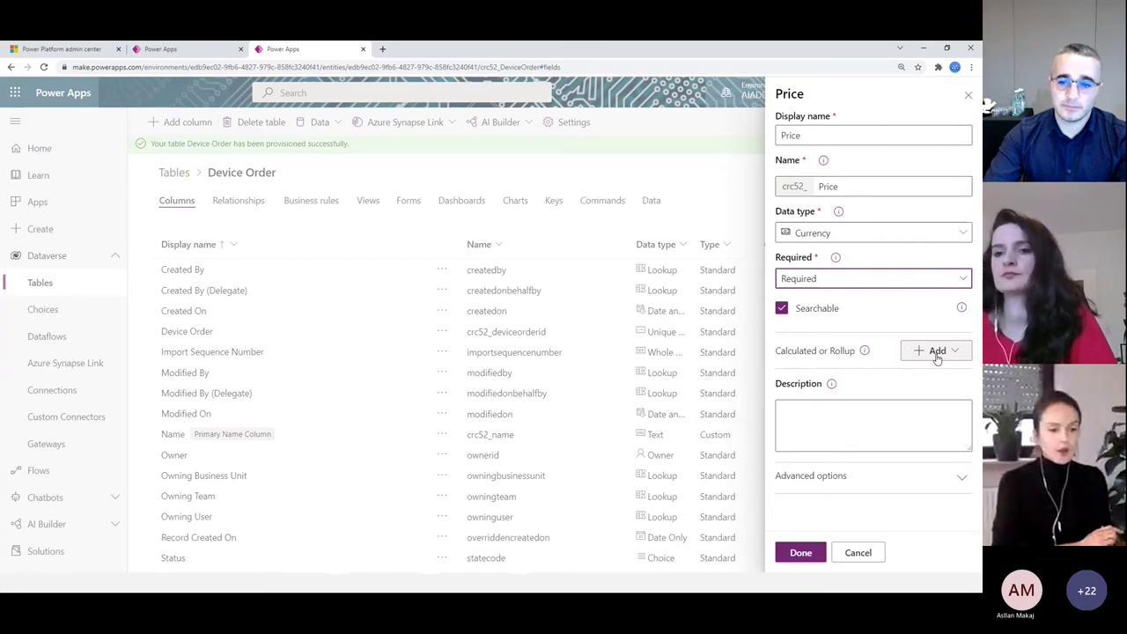
In the Price column's advanced options, set the minimum value to 0 and the maximum to 5000, and finish the column
left_click(897, 407)
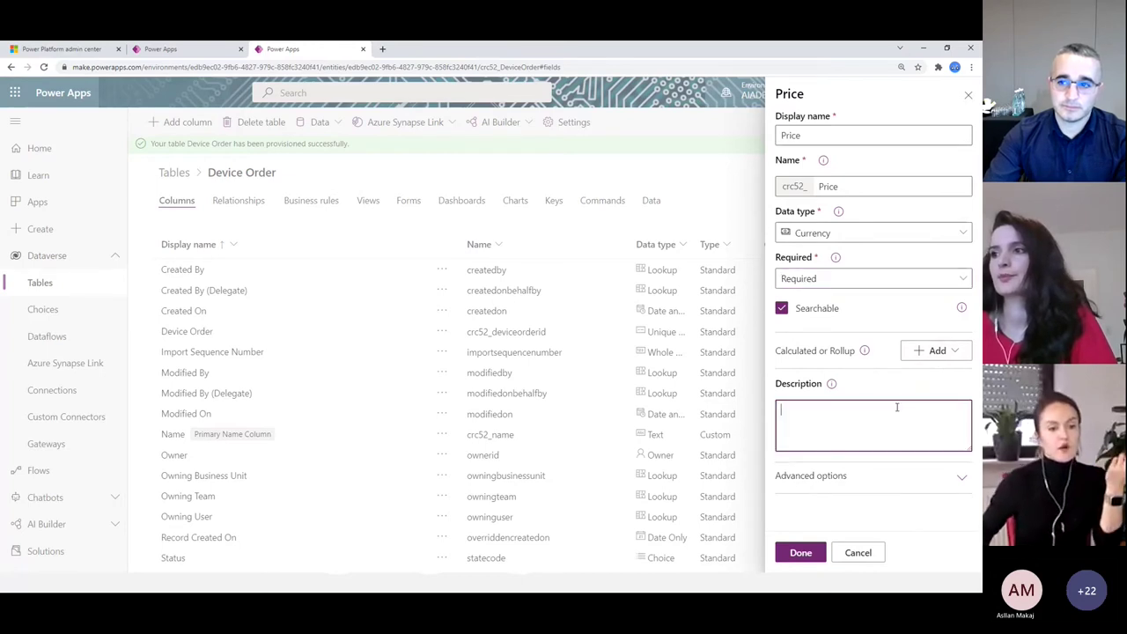
left_click(961, 478)
scroll(892, 476, "down", 1)
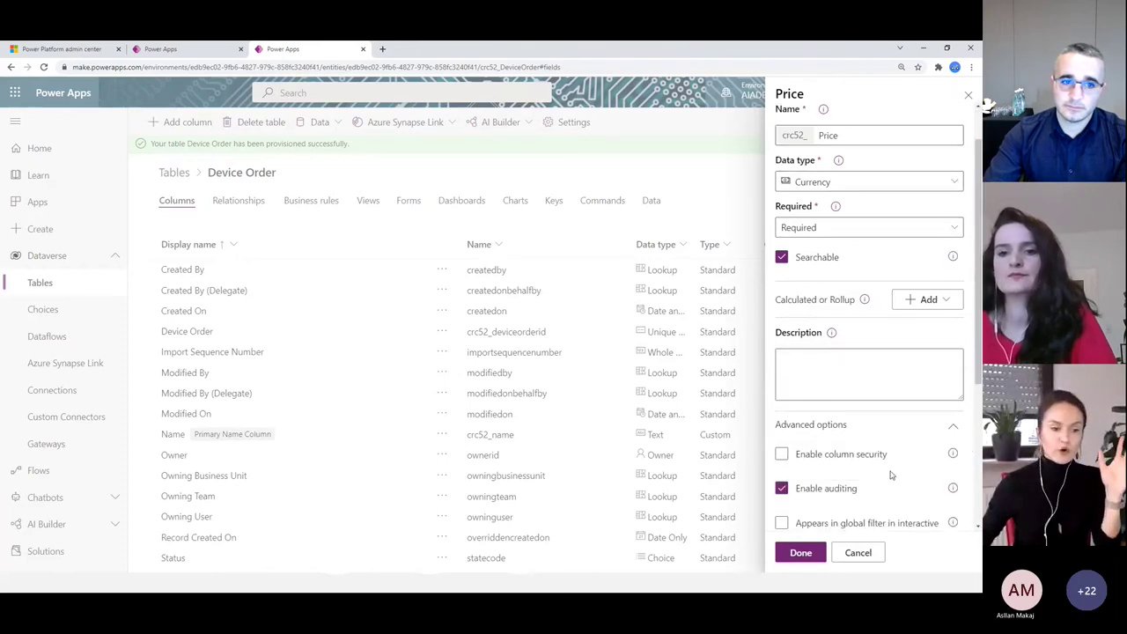
scroll(891, 476, "down", 2)
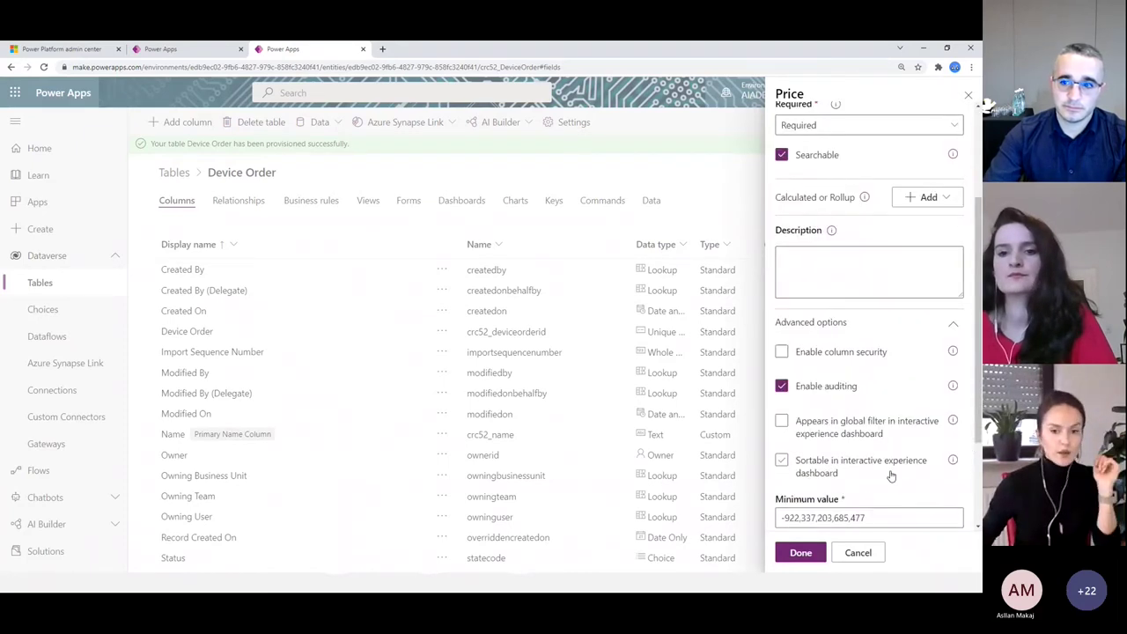
scroll(927, 458, "down", 3)
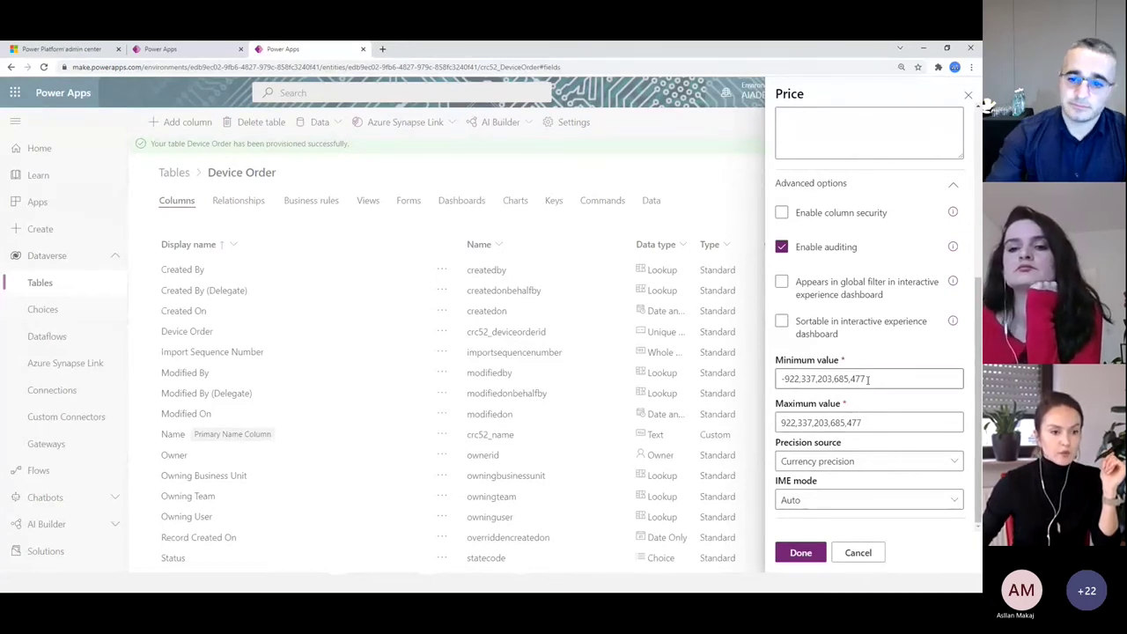
left_click_drag(868, 379, 767, 384)
type("0")
left_click_drag(868, 423, 757, 429)
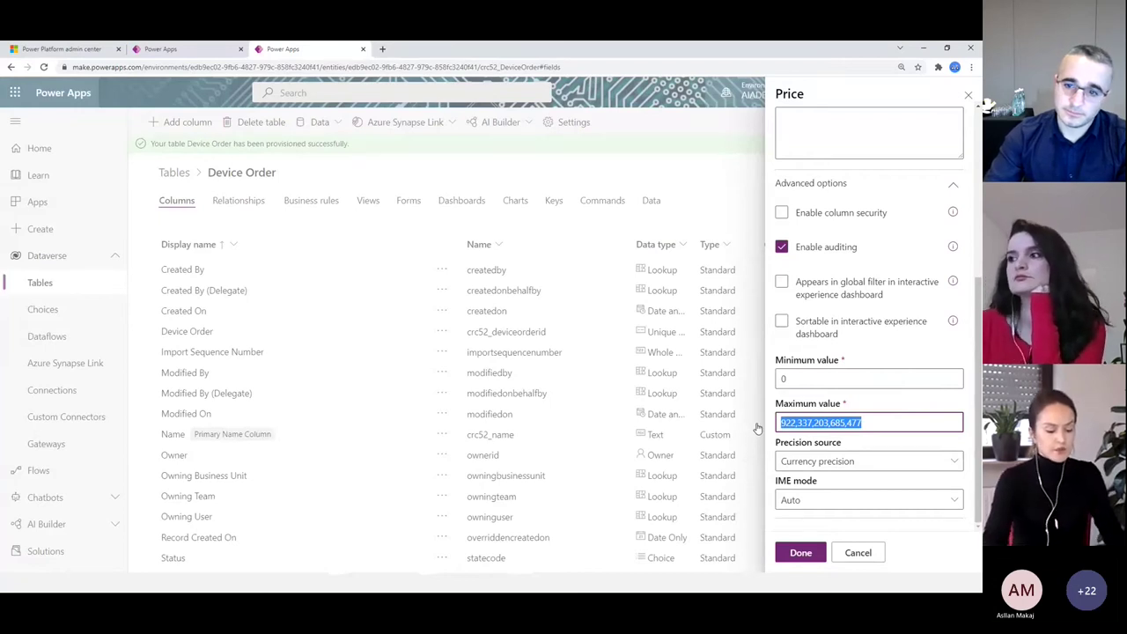
type("5000")
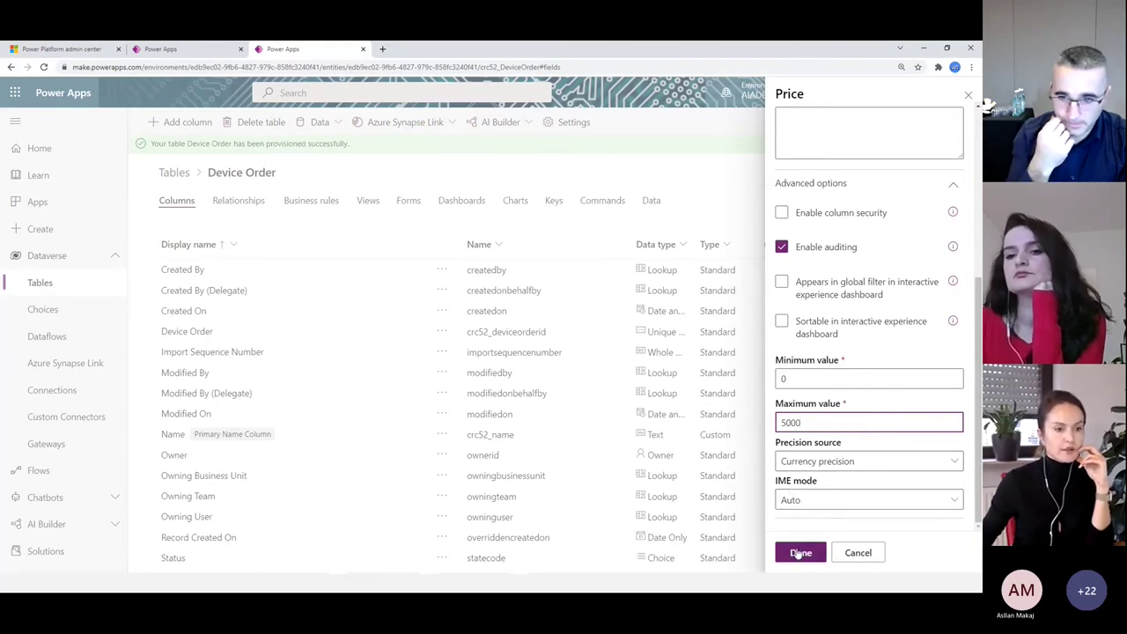
left_click(799, 553)
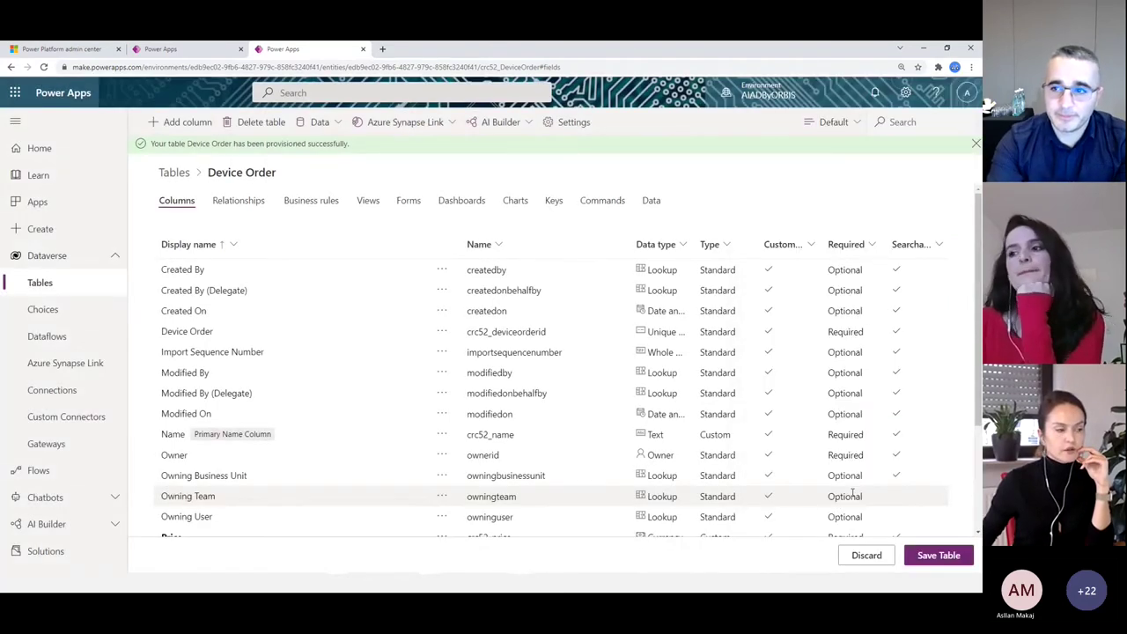
Check the new Price column in the Device Order column list and save the table
scroll(710, 467, "down", 3)
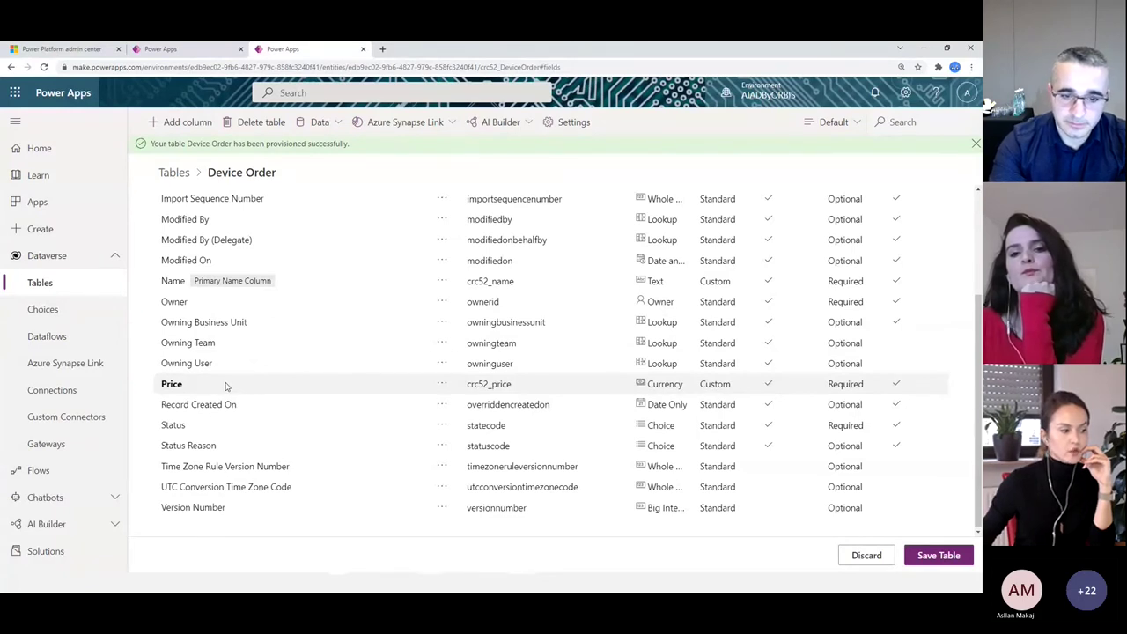
scroll(226, 385, "up", 1)
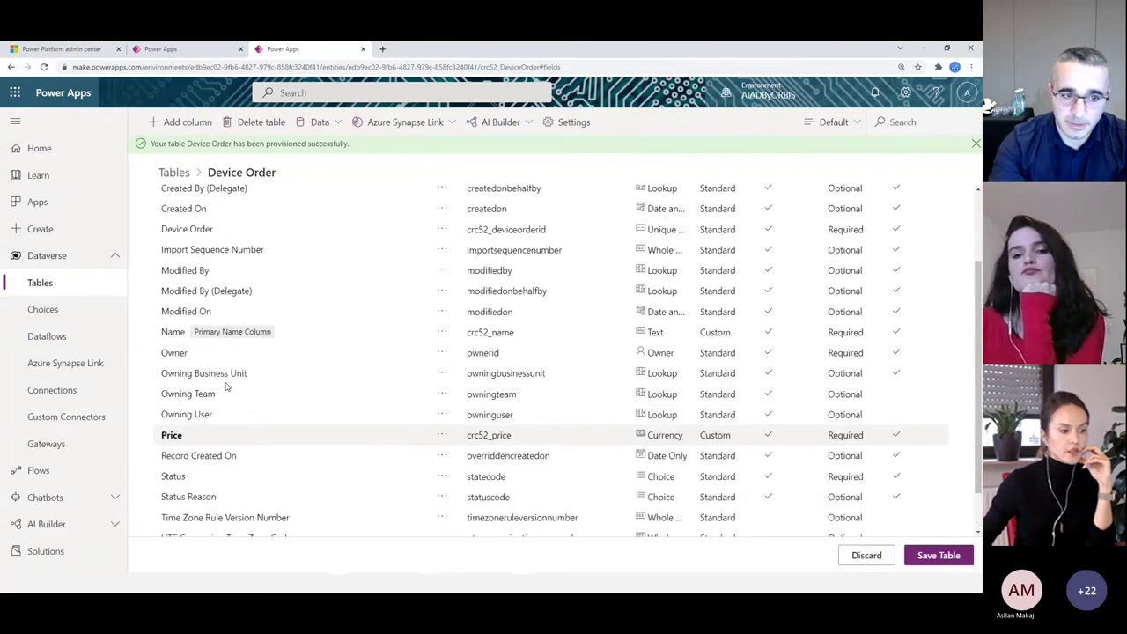
scroll(231, 452, "down", 1)
scroll(231, 451, "up", 2)
scroll(231, 452, "down", 2)
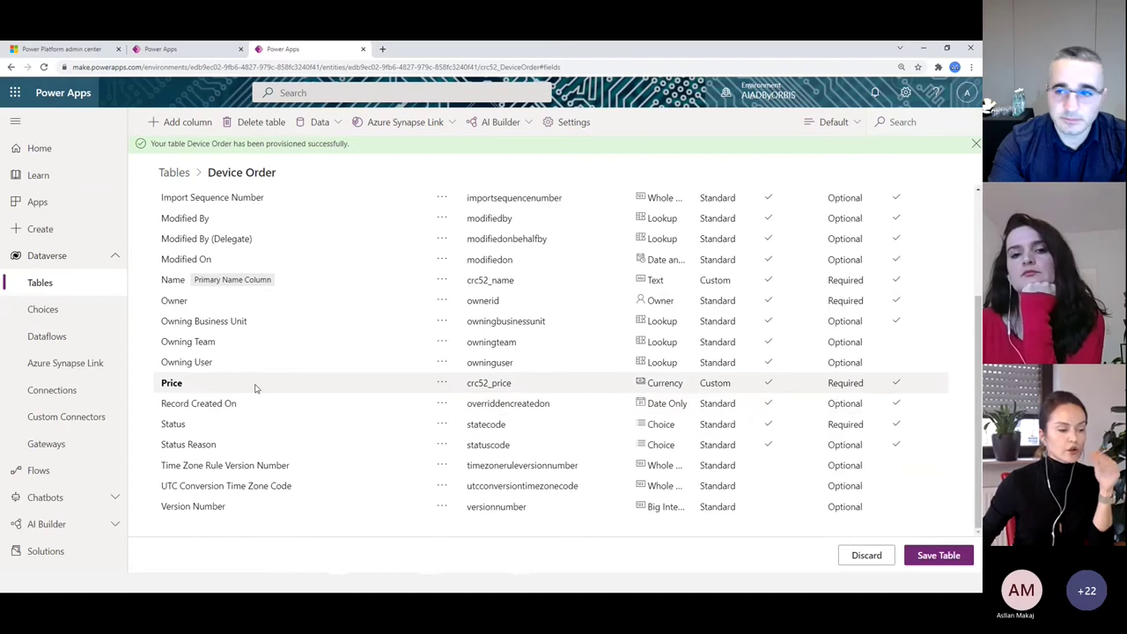
left_click(939, 556)
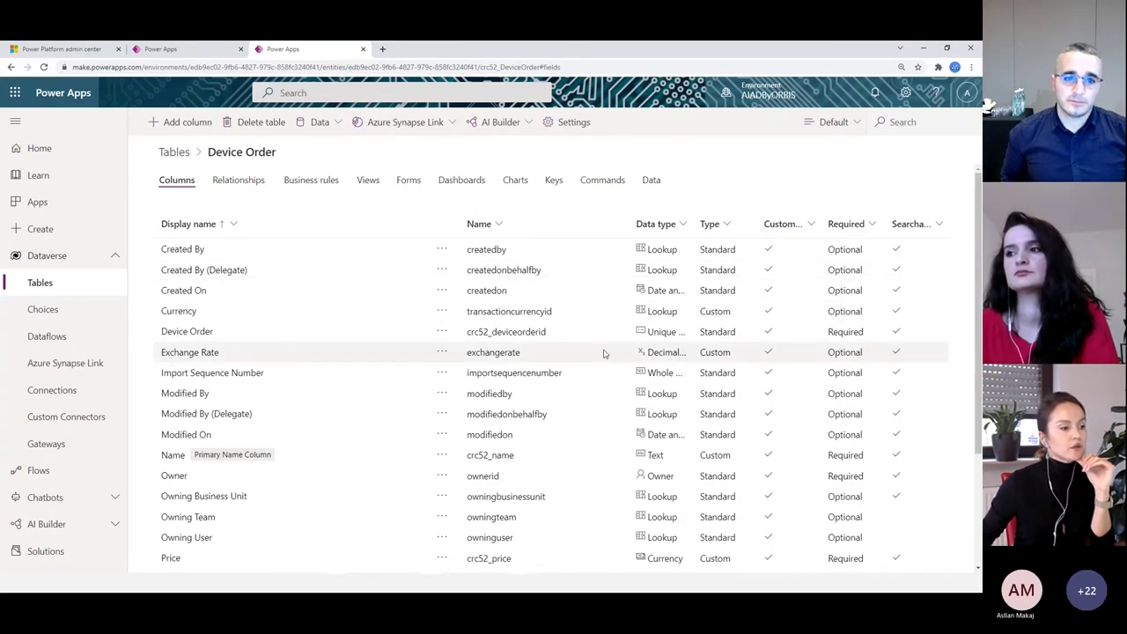
Review the saved Device Order columns and view the list of available environments without switching
scroll(666, 409, "down", 2)
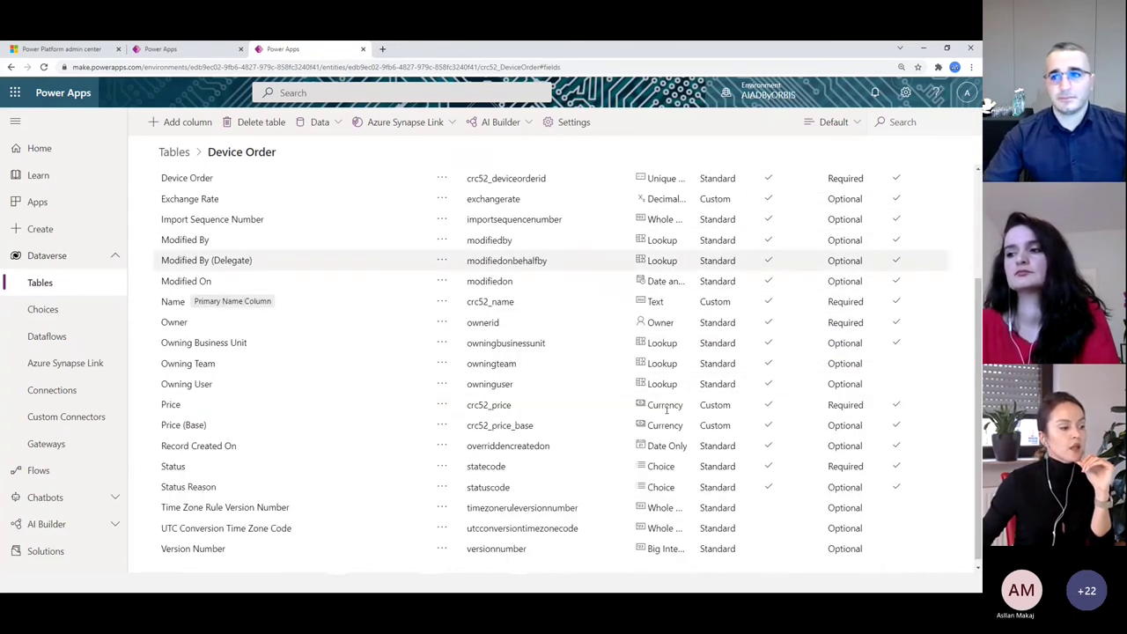
scroll(667, 409, "up", 2)
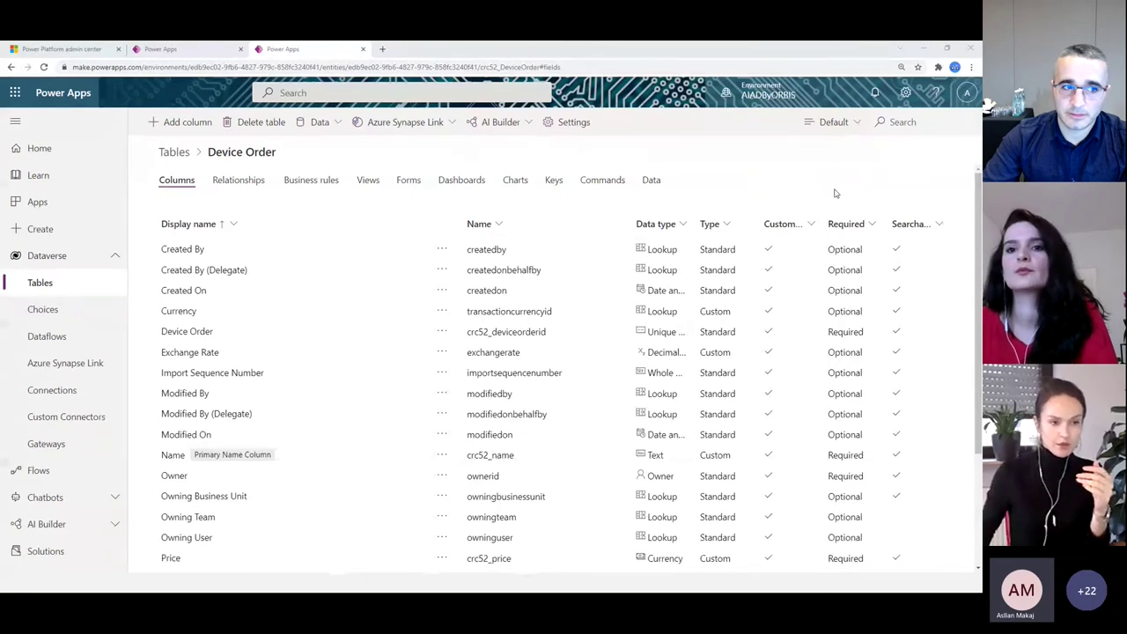
left_click(767, 91)
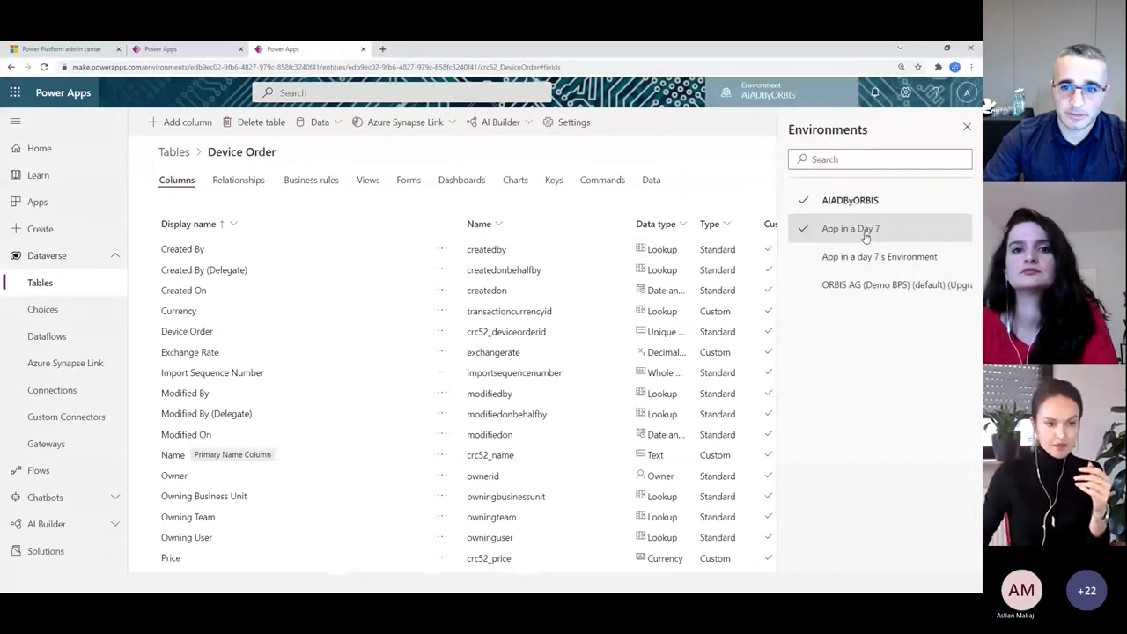
left_click(967, 130)
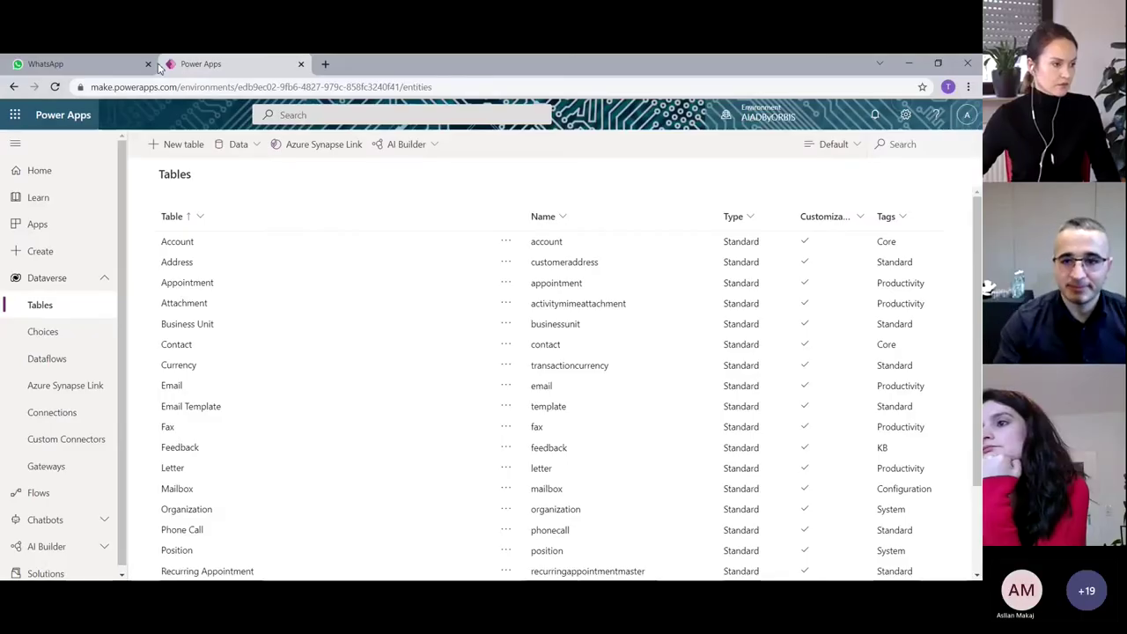
Close the WhatsApp tab, then search the default table list for "di" and clear the search
left_click(148, 64)
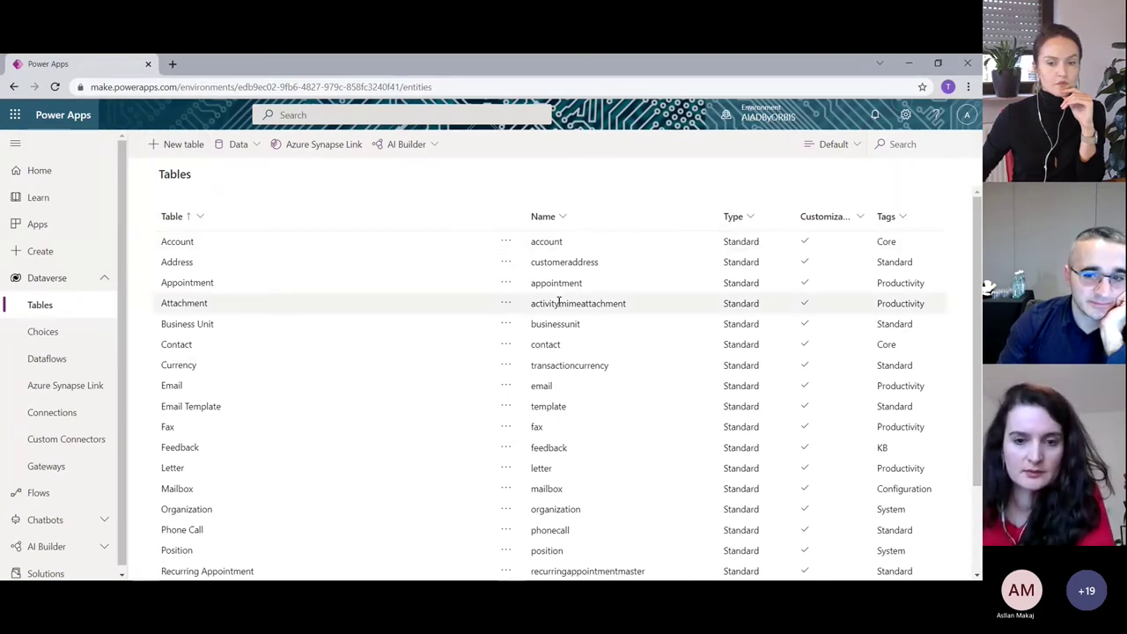
left_click(899, 144)
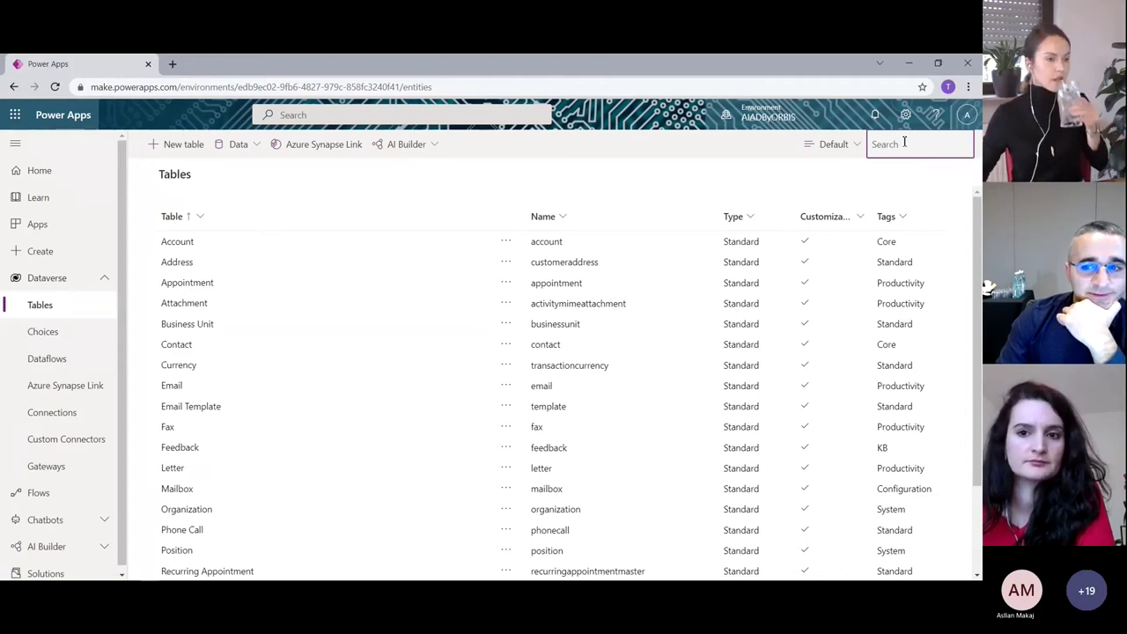
type("d")
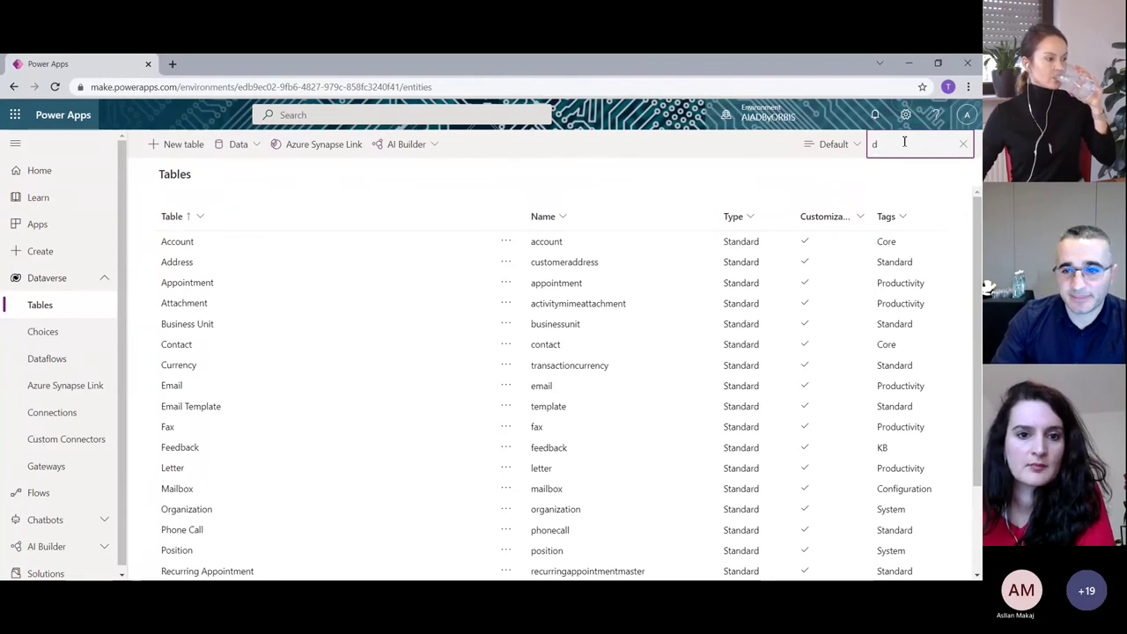
type("i")
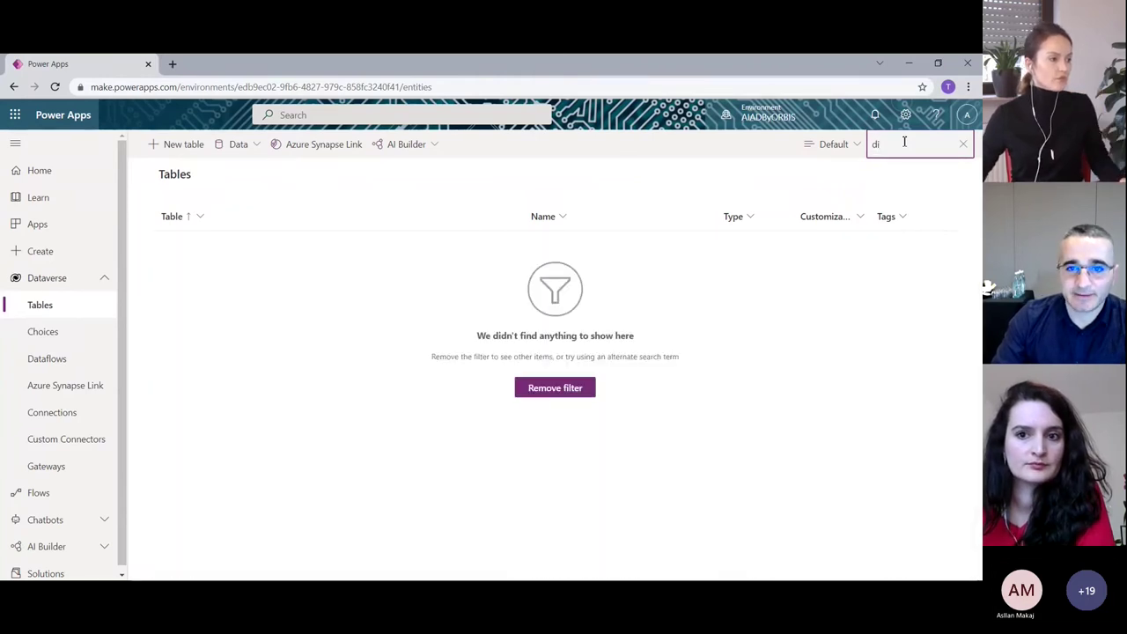
key("BackSpace")
key("BackSpace")
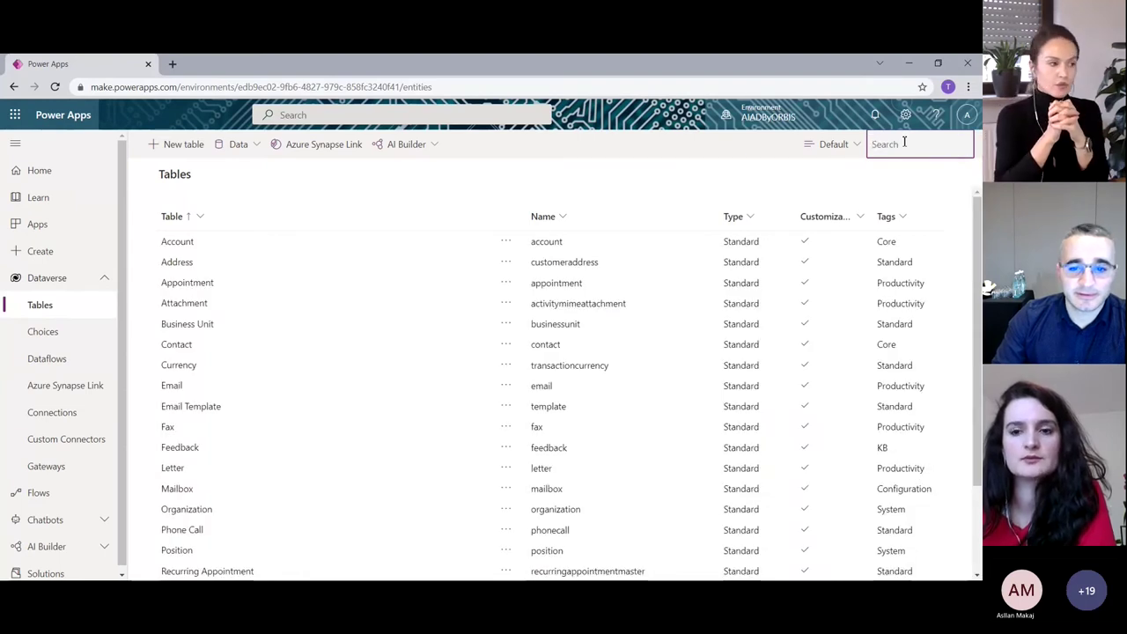
Switch the table list to show all tables and search it for "di"
left_click(833, 144)
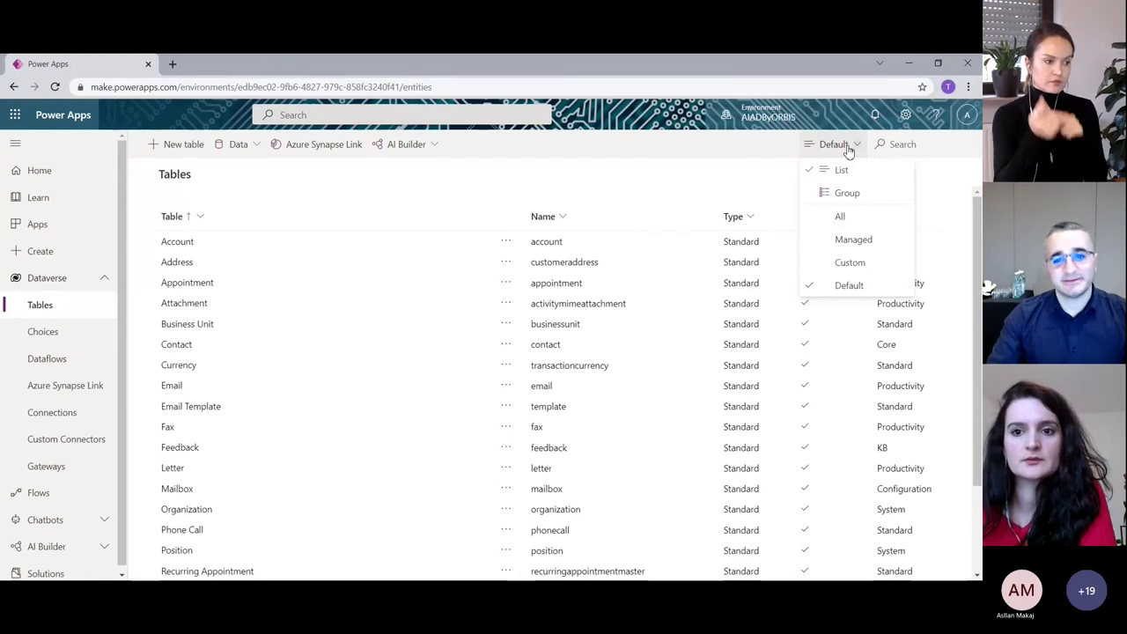
left_click(840, 216)
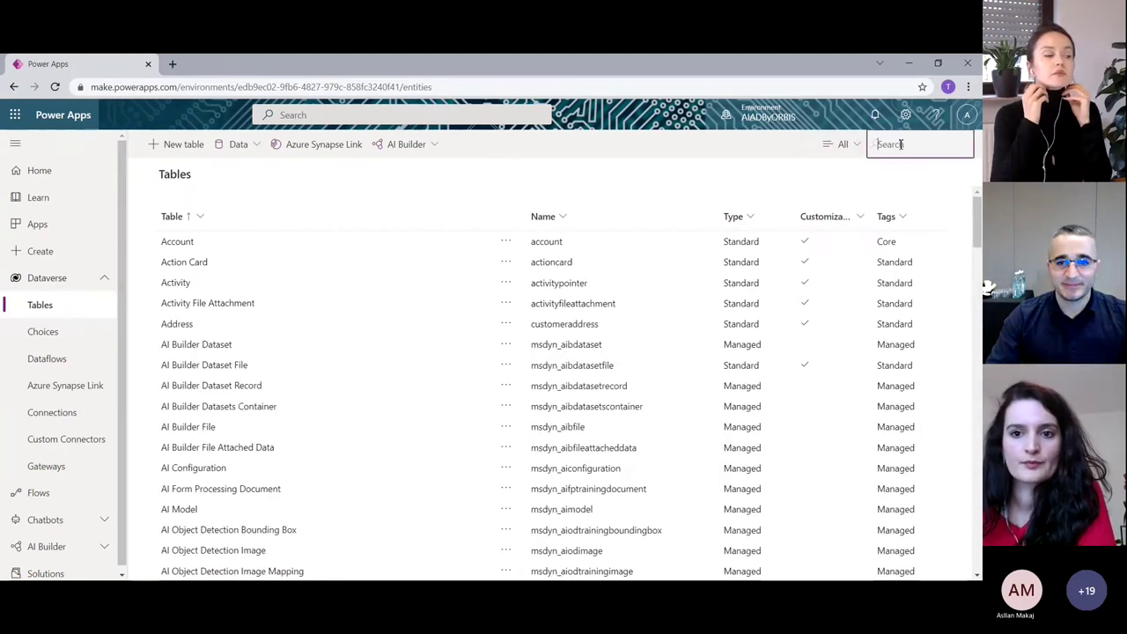
type("d")
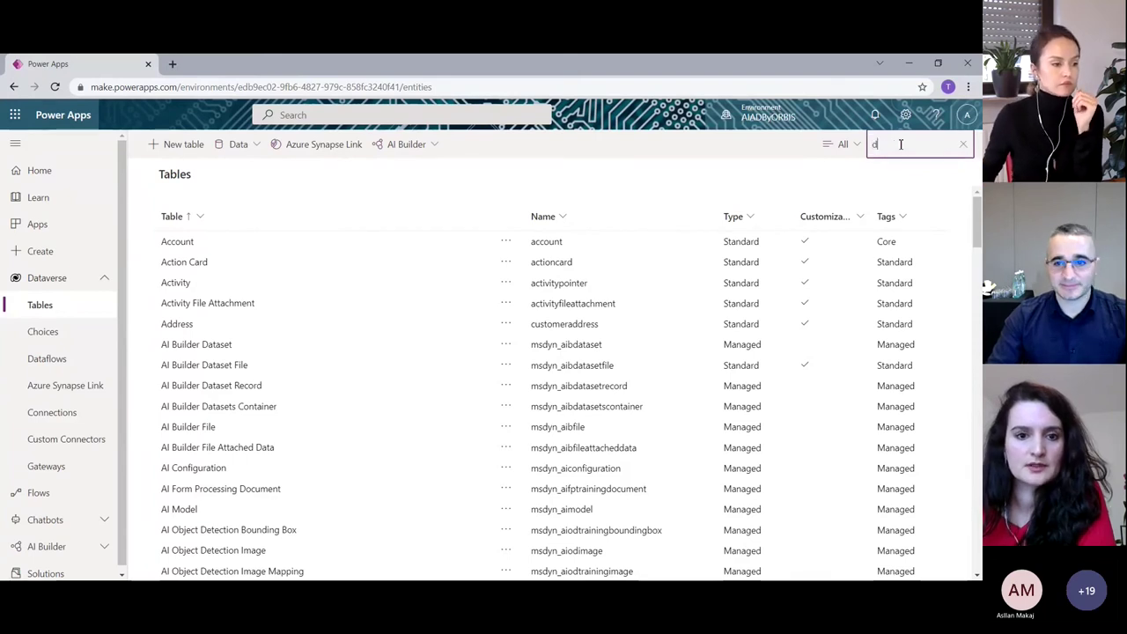
type("i")
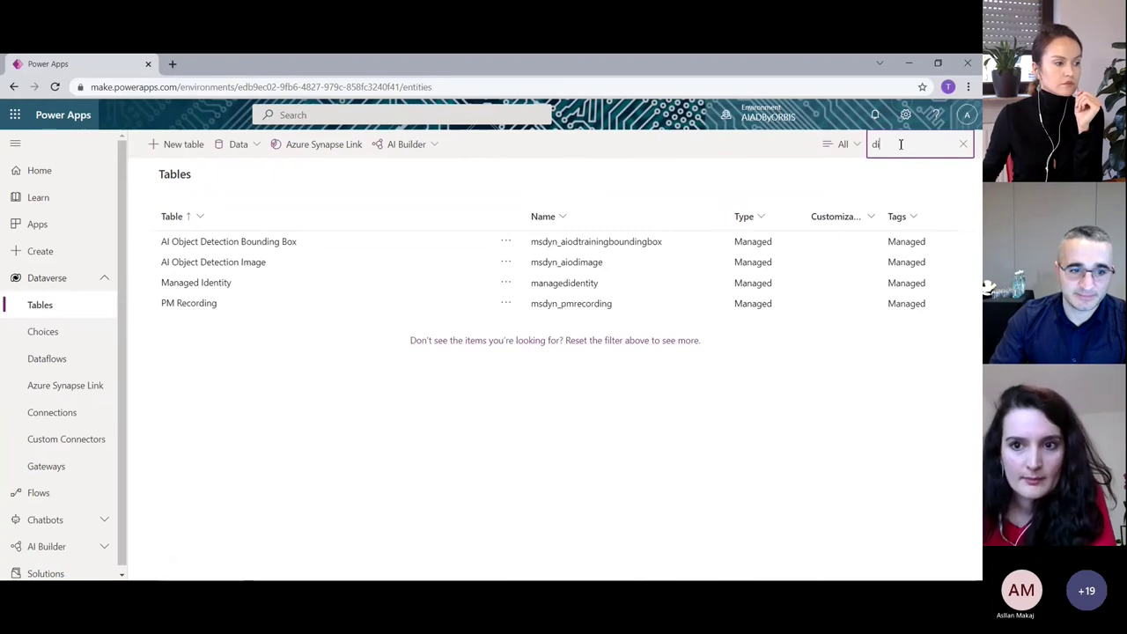
Change the table search to "dev" and clear it again
key("BackSpace")
type("e")
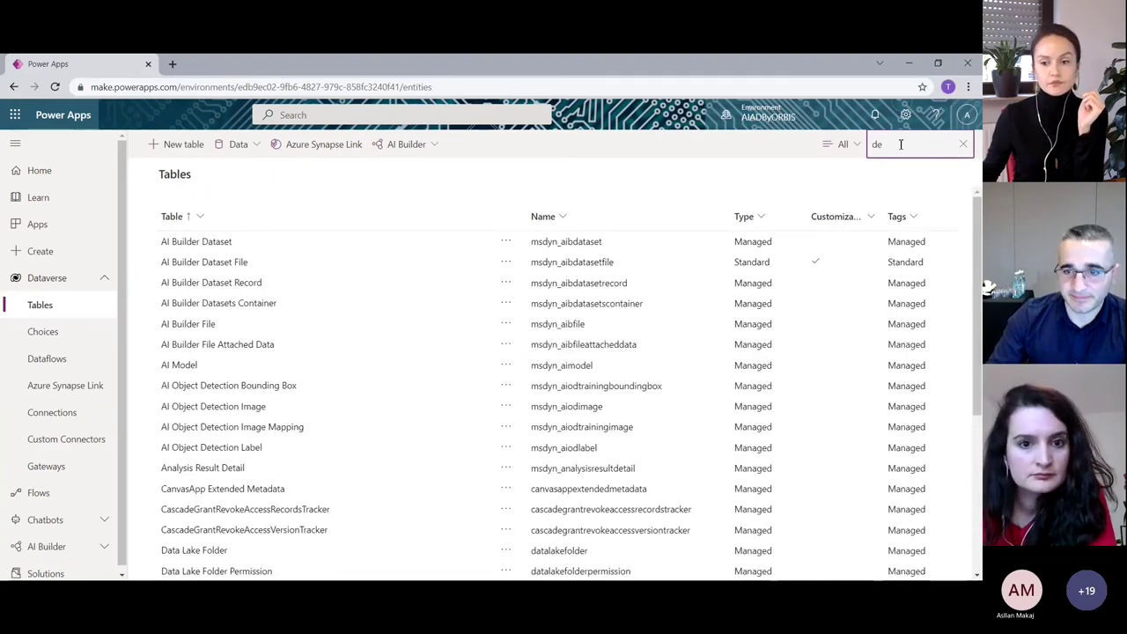
type("v")
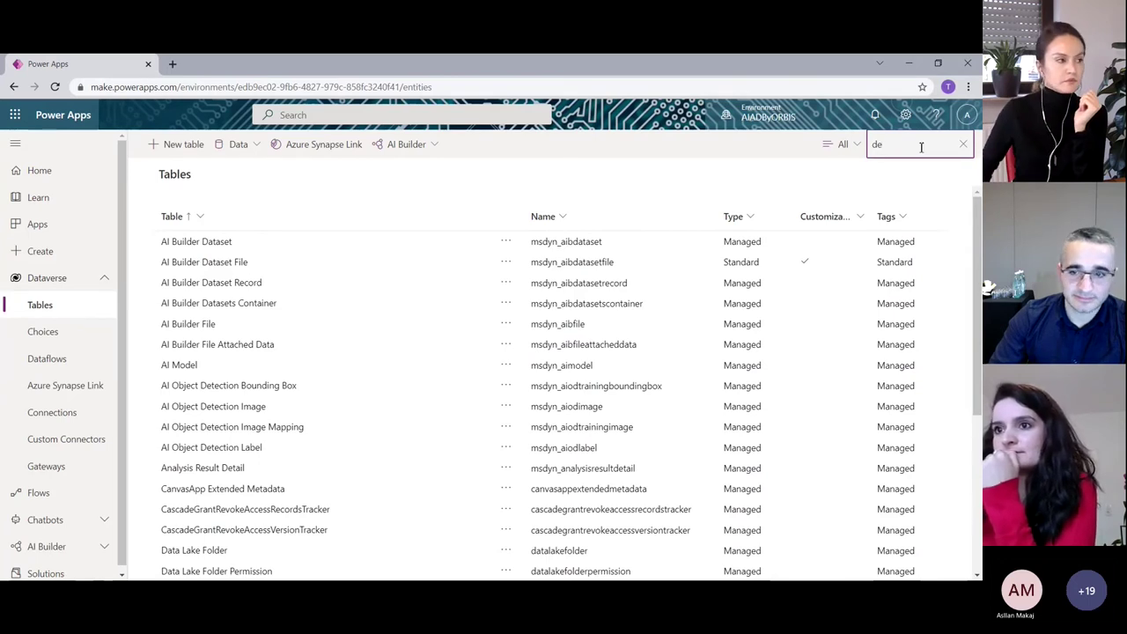
key("BackSpace")
key("BackSpace")
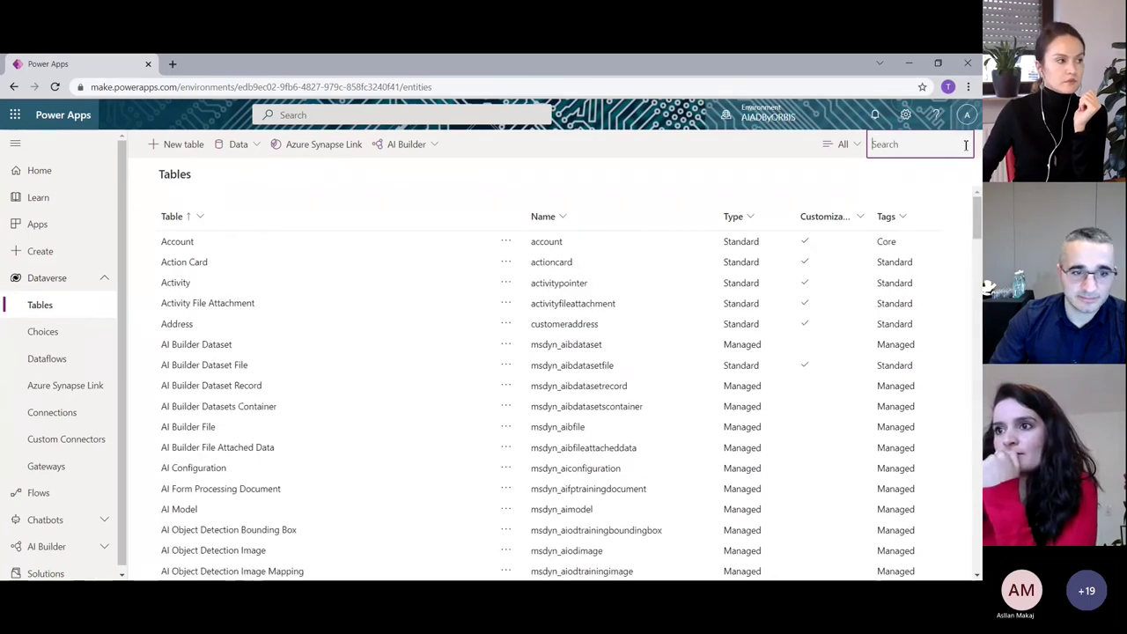
Reload the table list, search it for "dev" and open the Device Order table
left_click(33, 87)
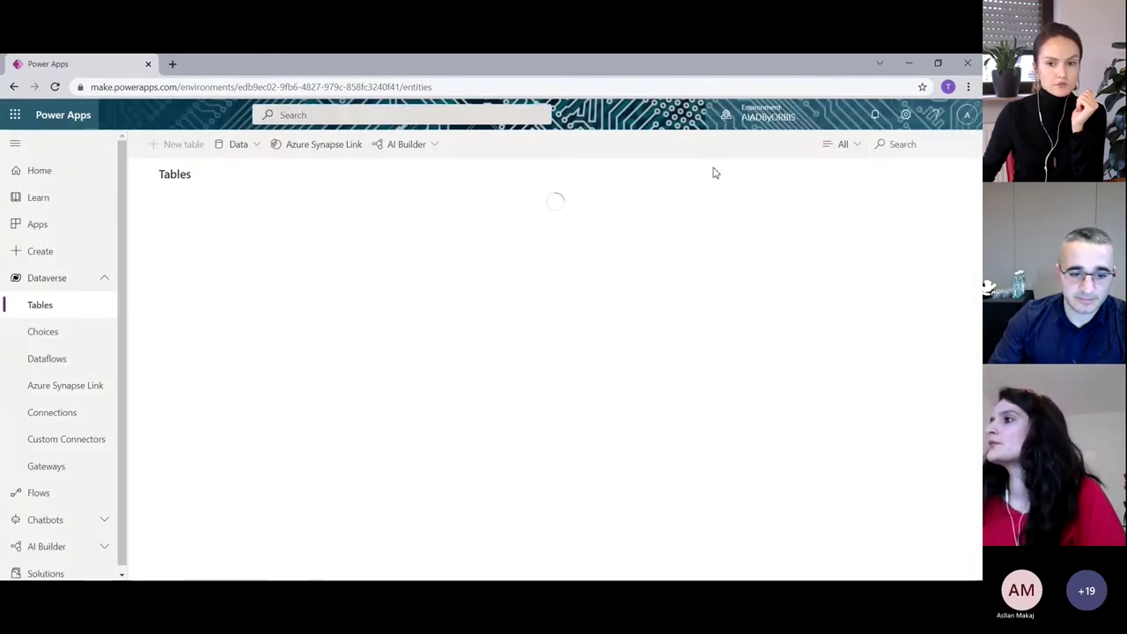
left_click(912, 146)
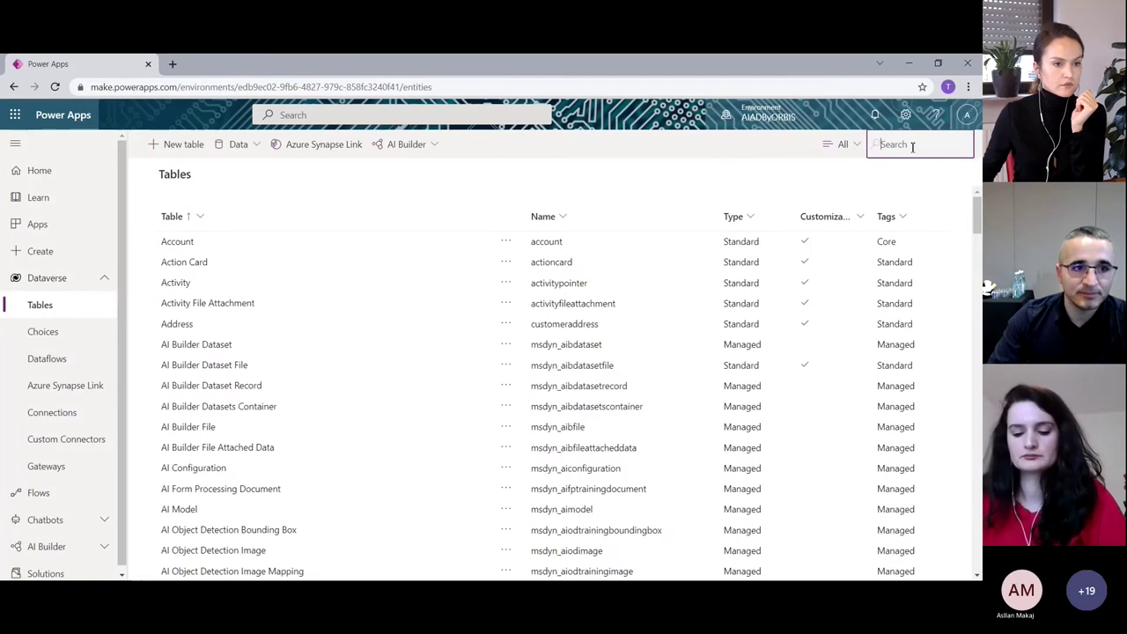
type("de")
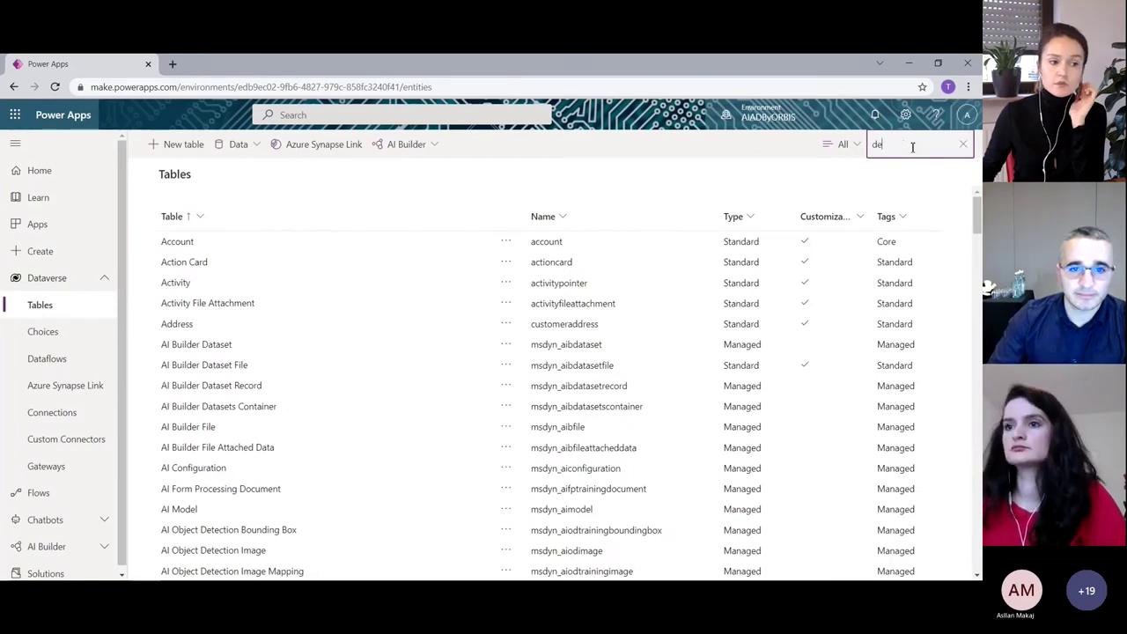
type("v")
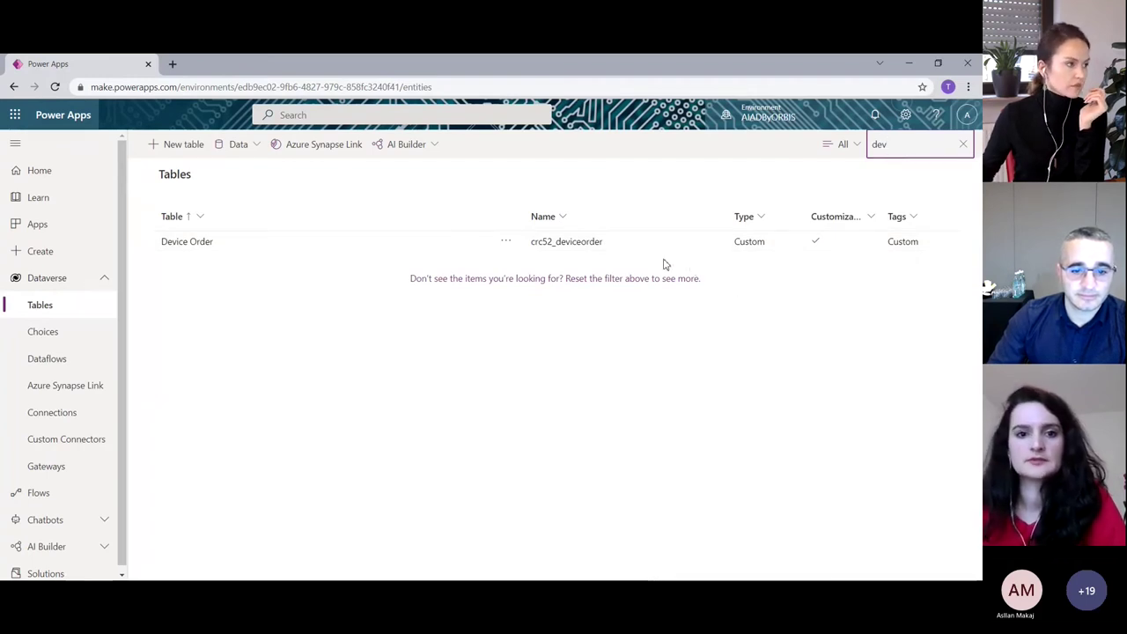
left_click(379, 241)
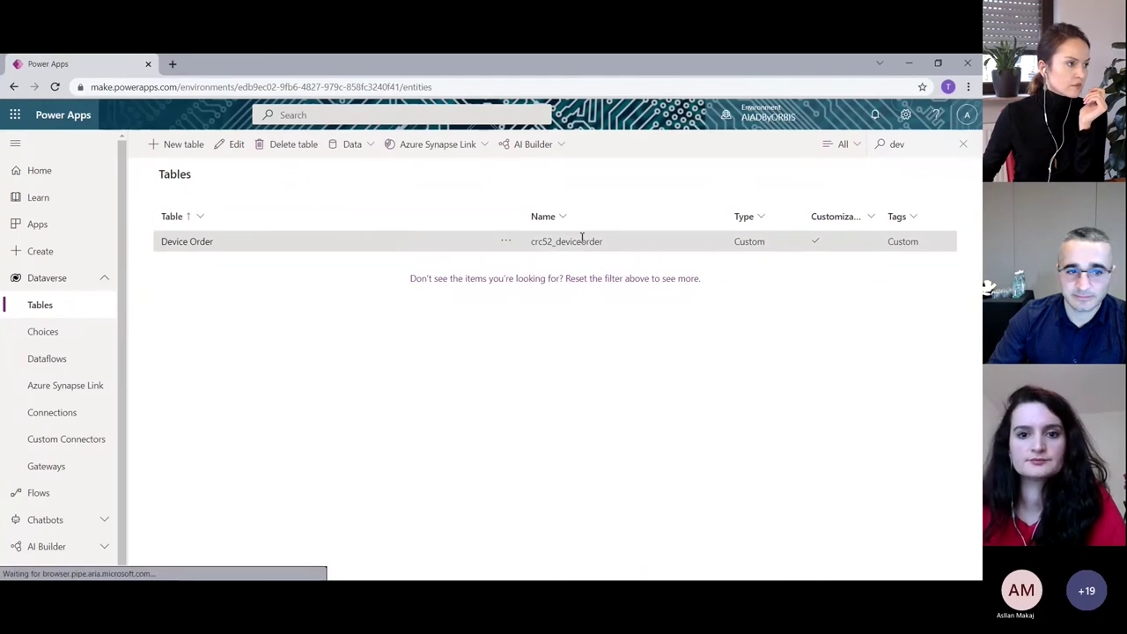
left_click(208, 243)
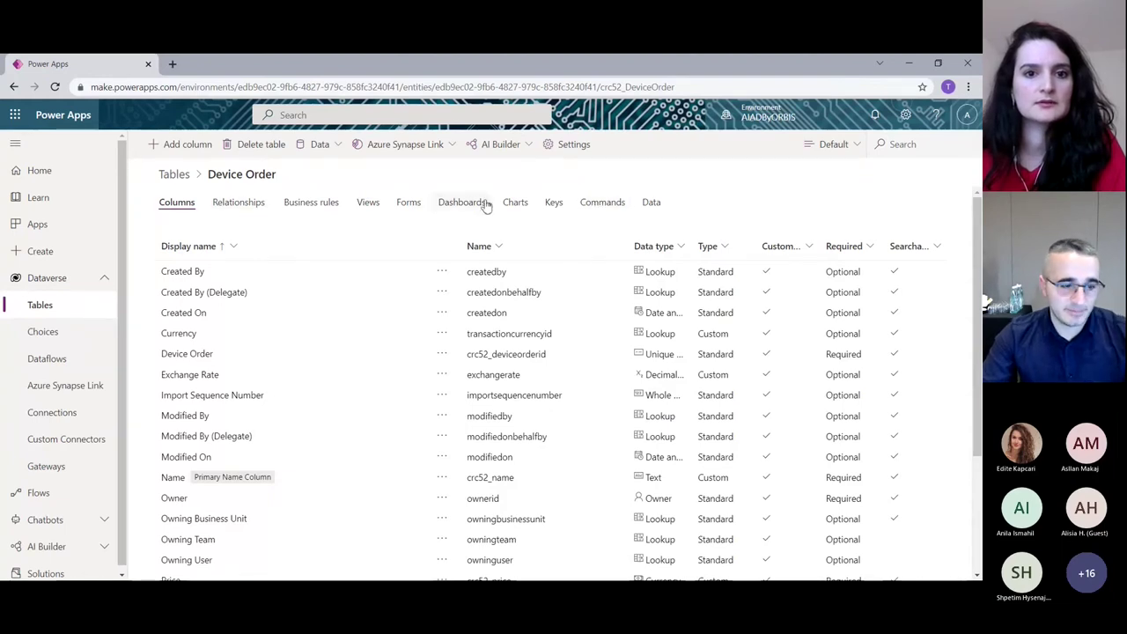
Add a column with the display name "Requested By" and data type Date Only to the Device Order table
left_click(179, 148)
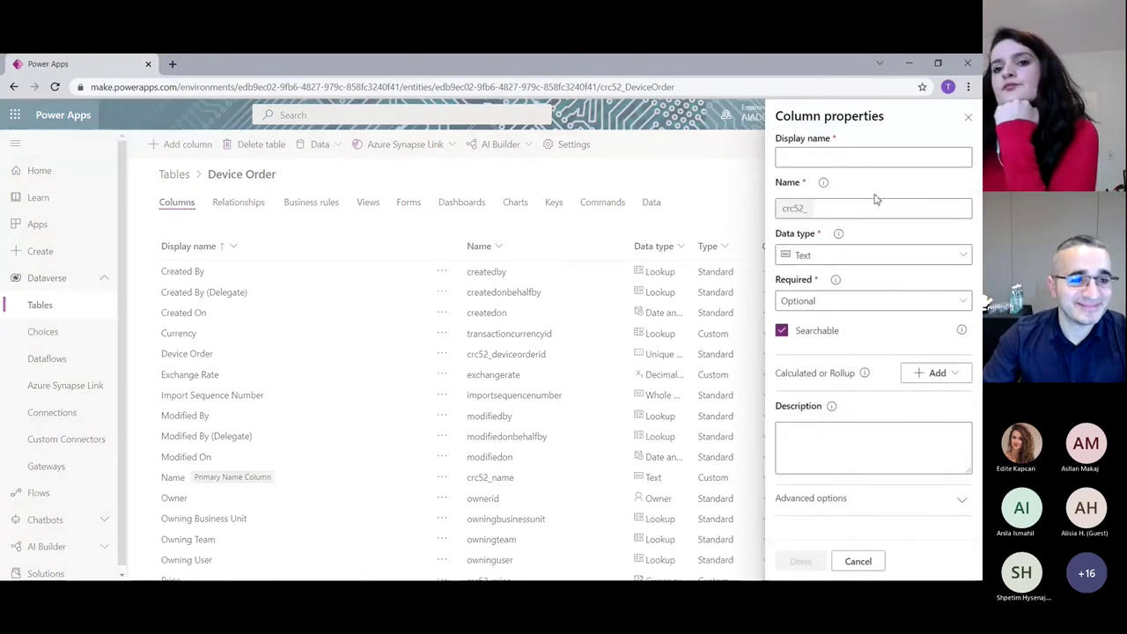
left_click(878, 158)
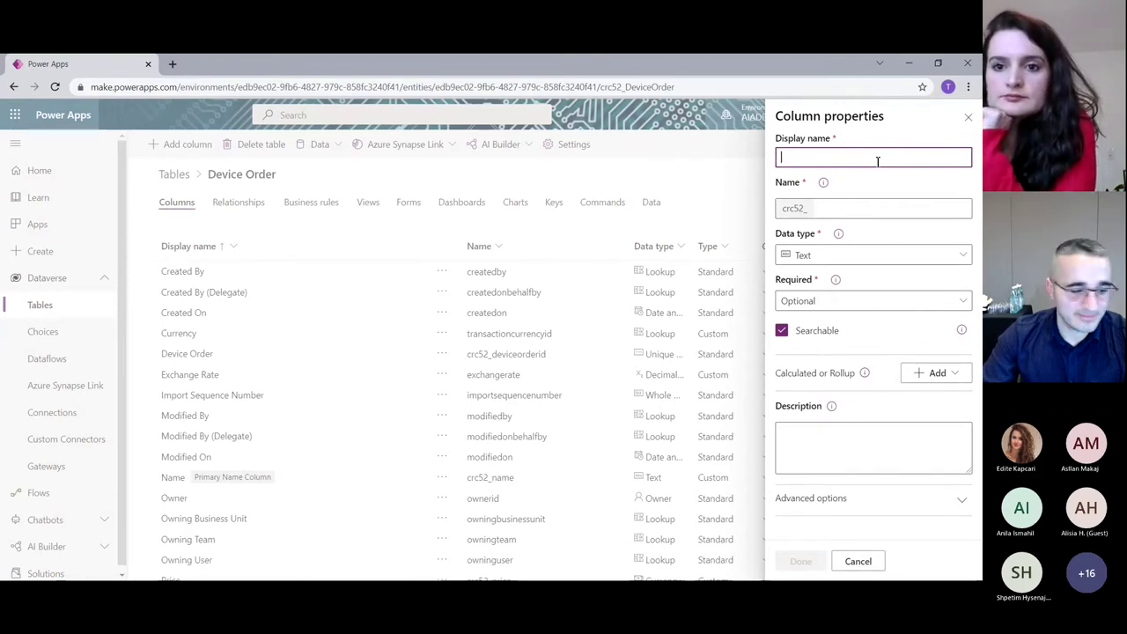
type("Re")
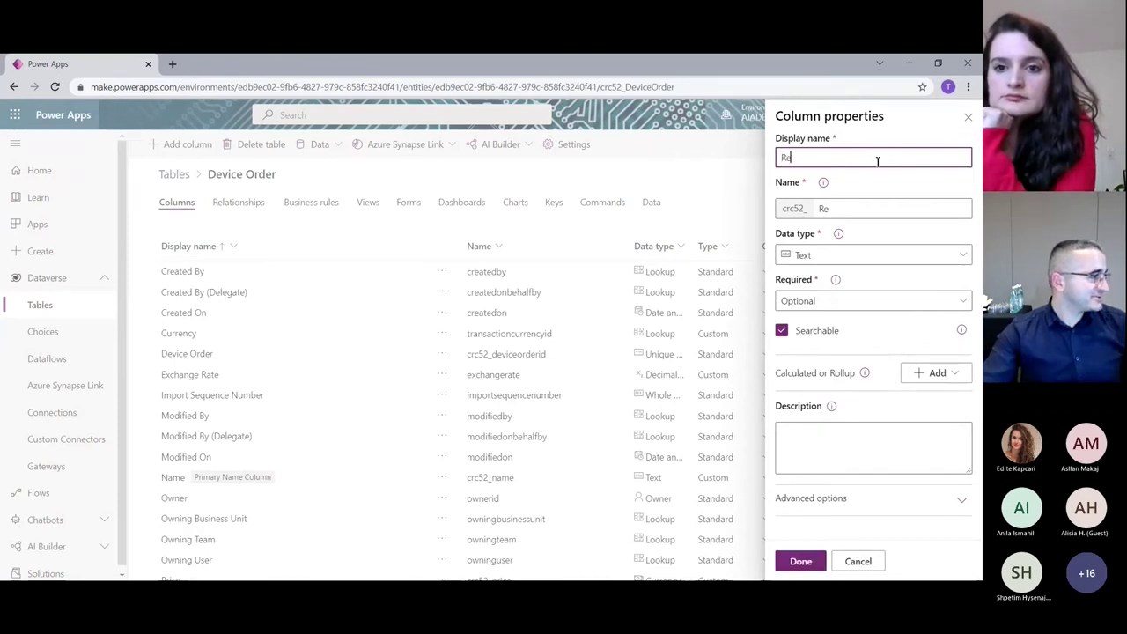
type("quested")
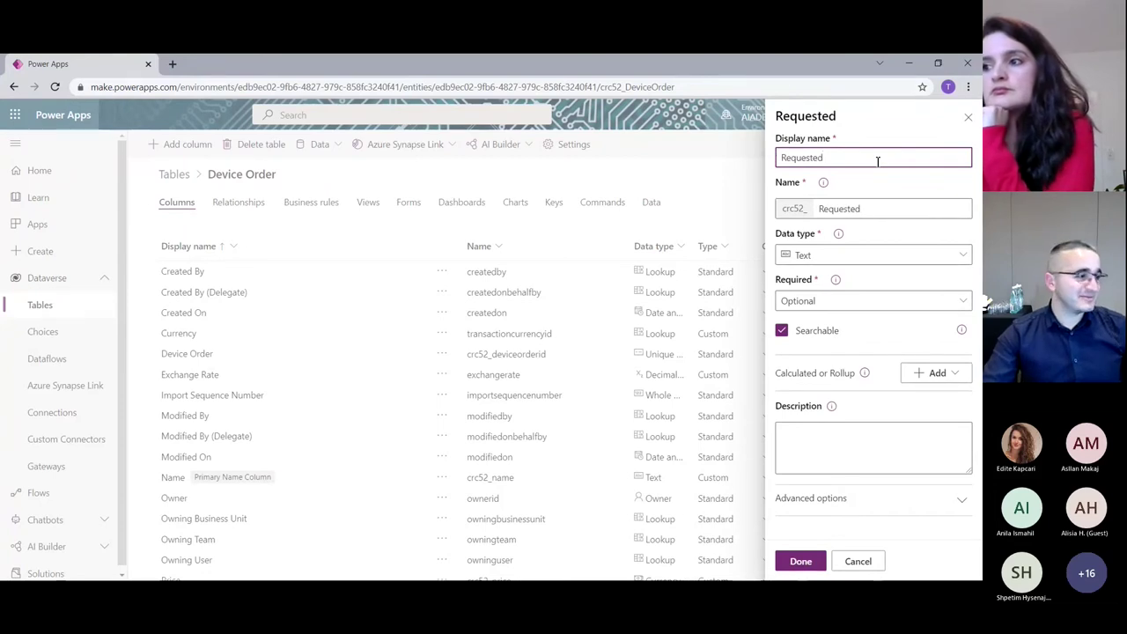
type(" by")
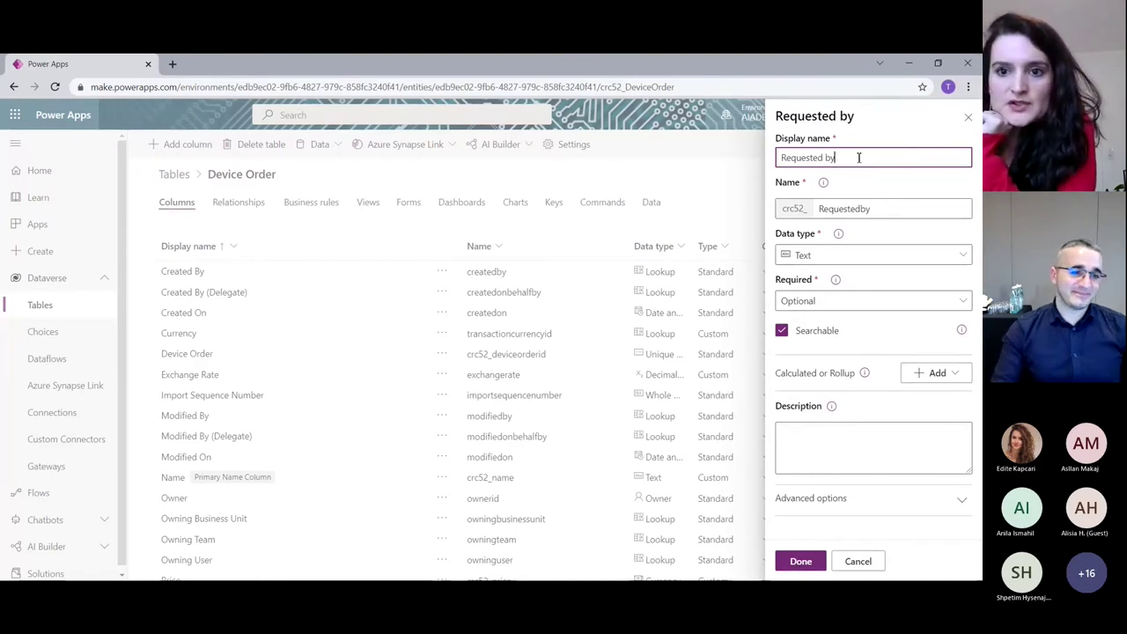
key("Left")
key("BackSpace")
type("B")
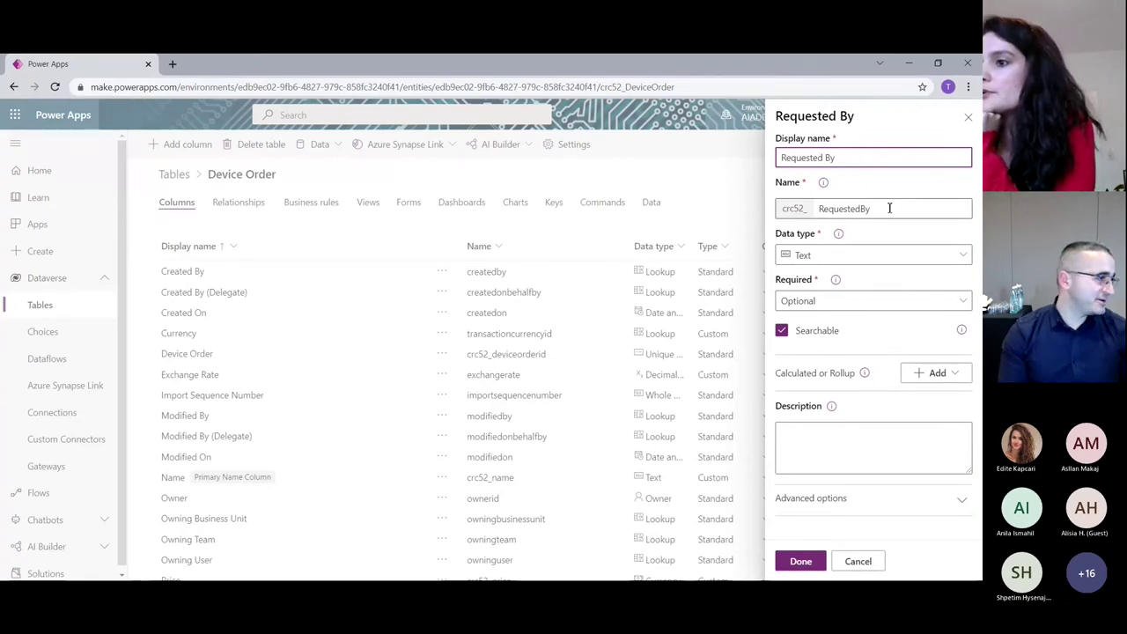
left_click(884, 257)
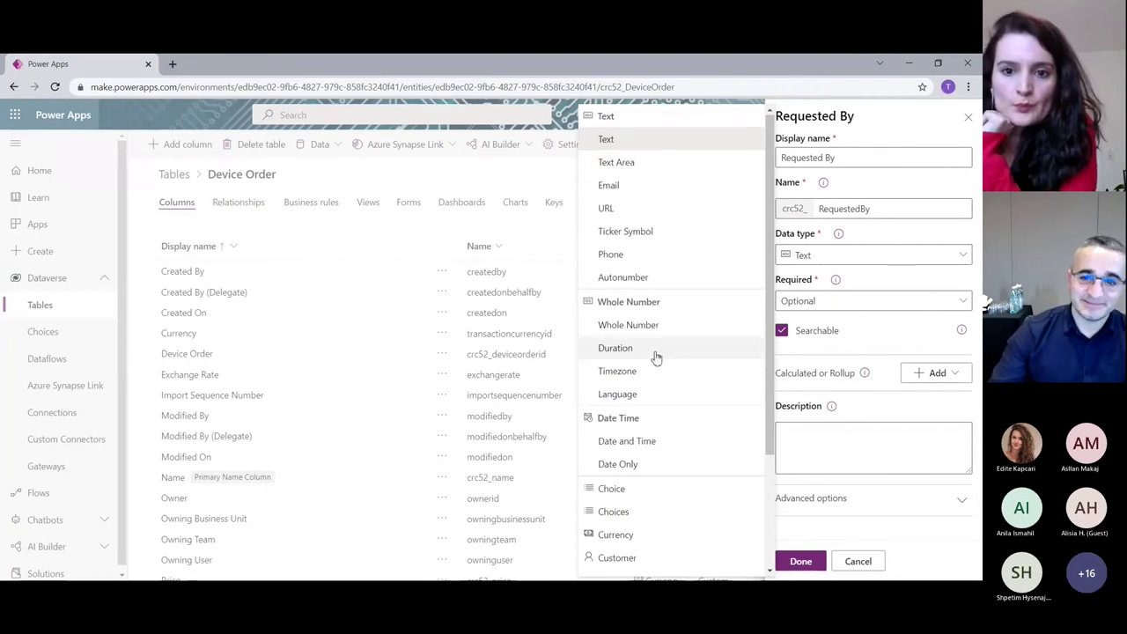
left_click(637, 467)
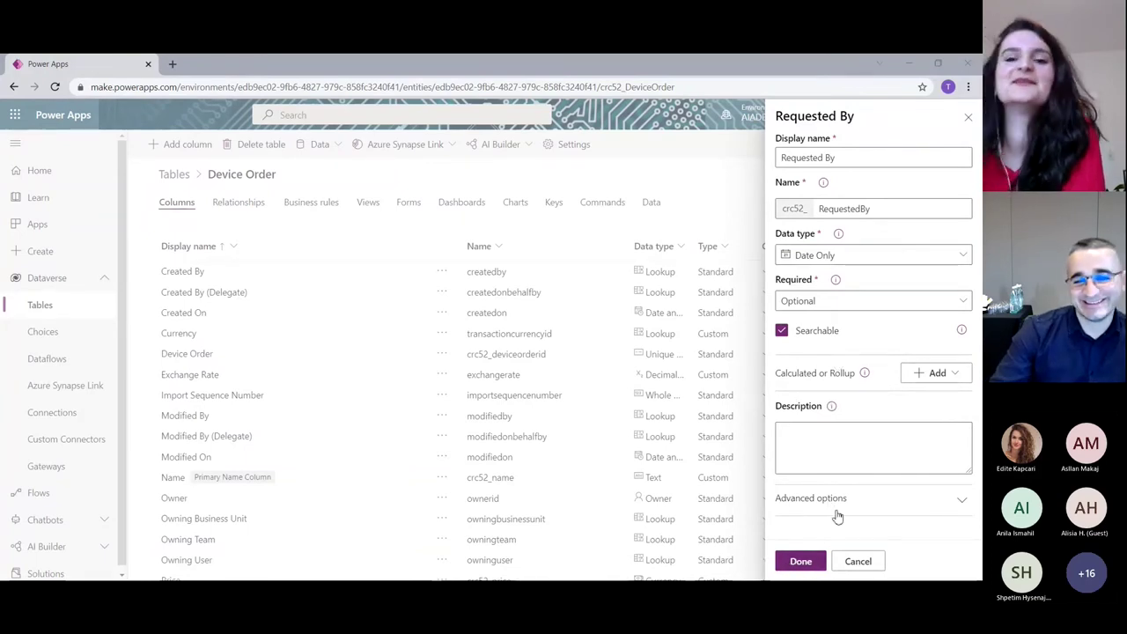
left_click(798, 562)
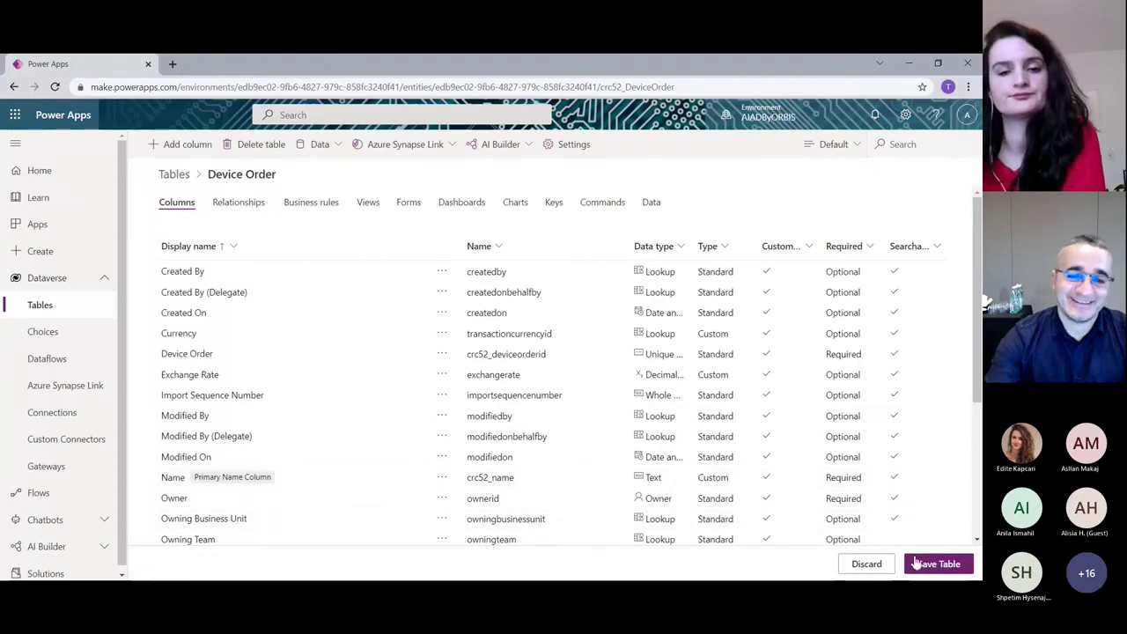
Start another new column for the Device Order table and give it the display name "Approver"
left_click(187, 145)
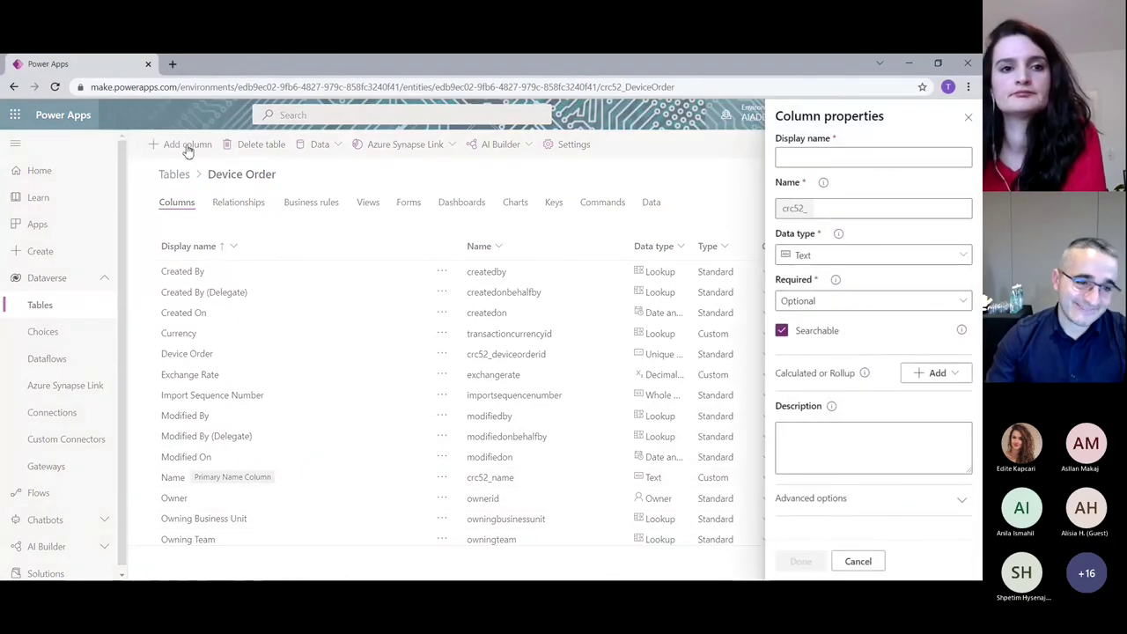
left_click(857, 159)
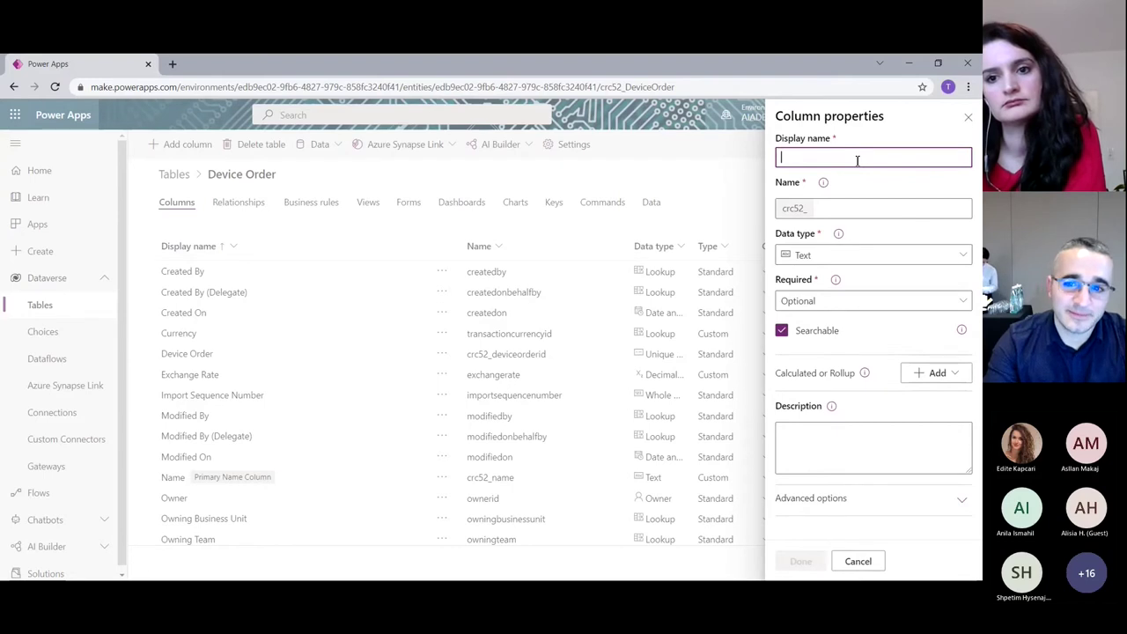
type("Apr")
key("BackSpace")
type("p")
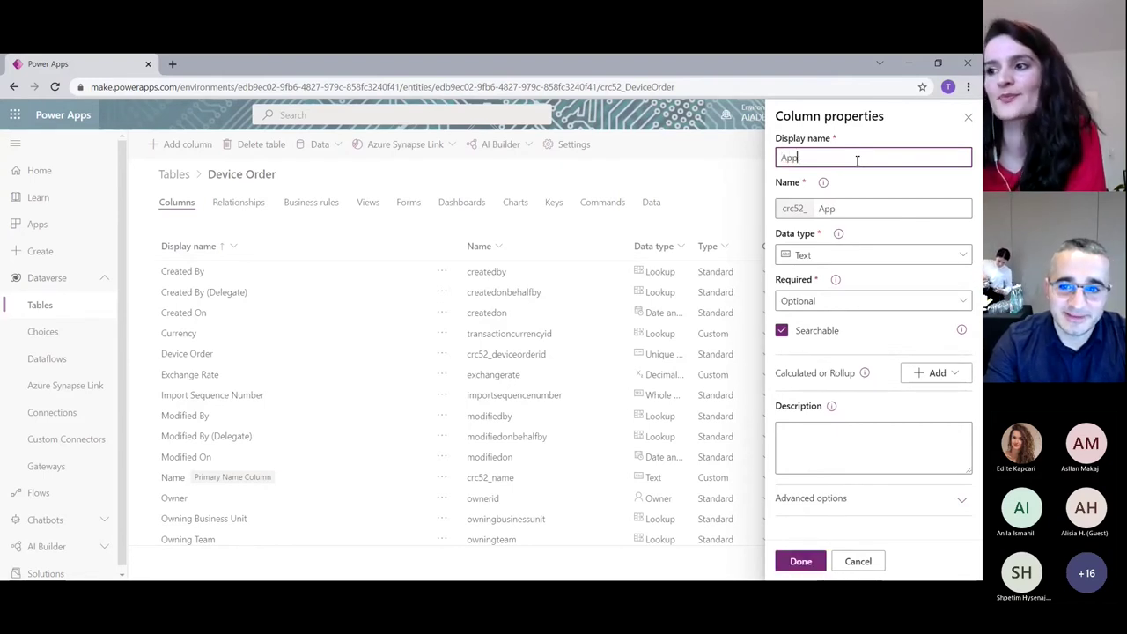
type("r")
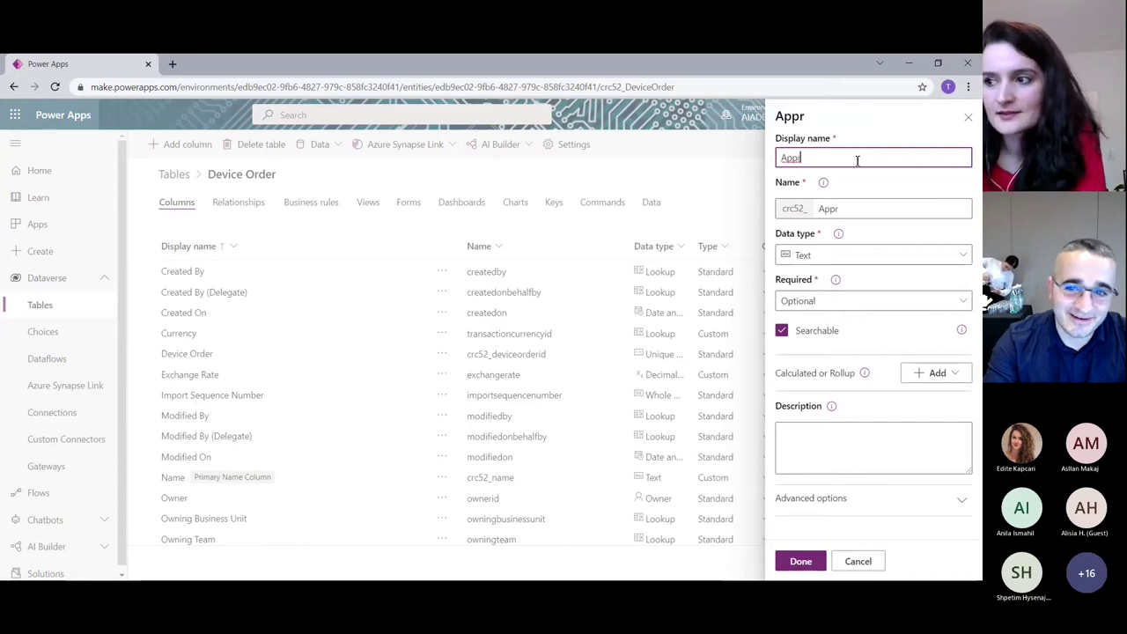
type("over")
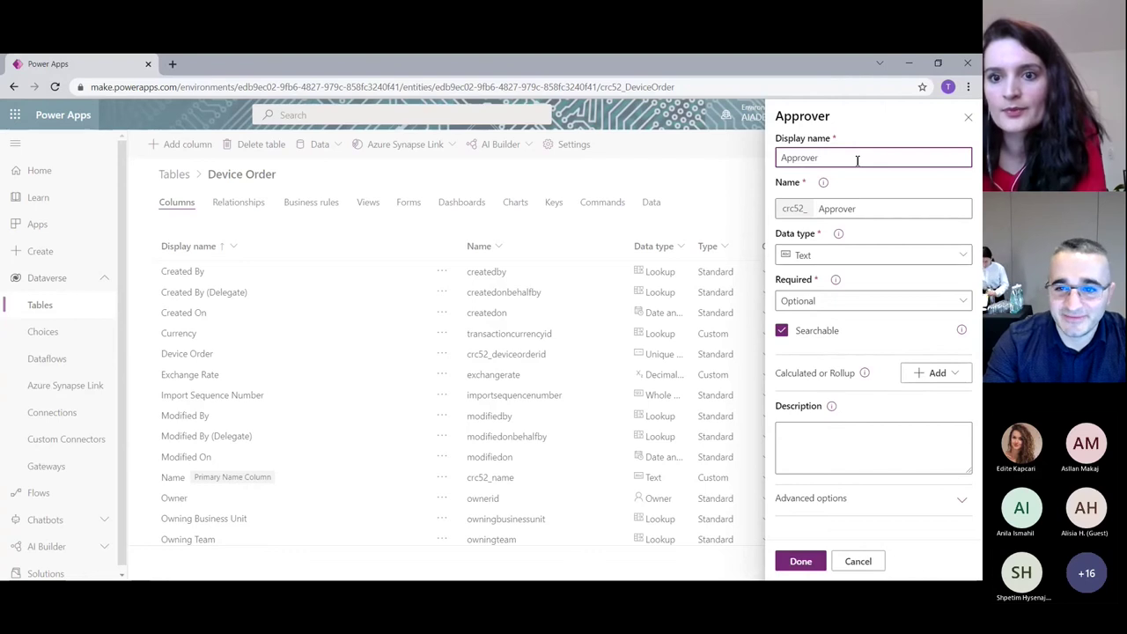
Set the Approver column's data type to Email and finish adding the column
left_click(917, 264)
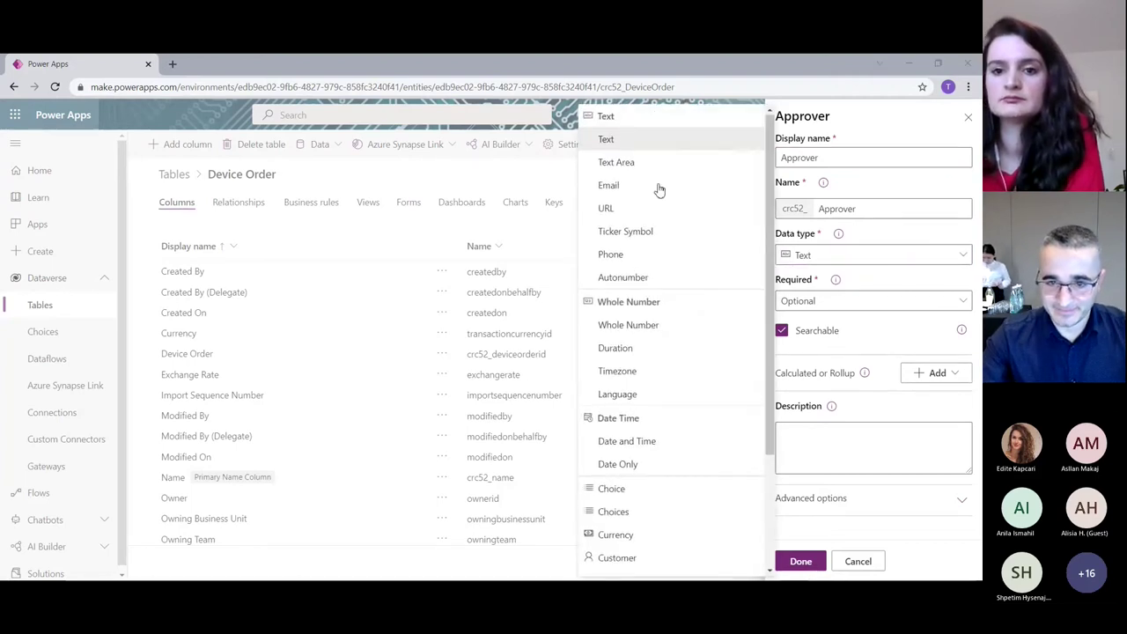
scroll(673, 353, "down", 1)
scroll(673, 352, "down", 1)
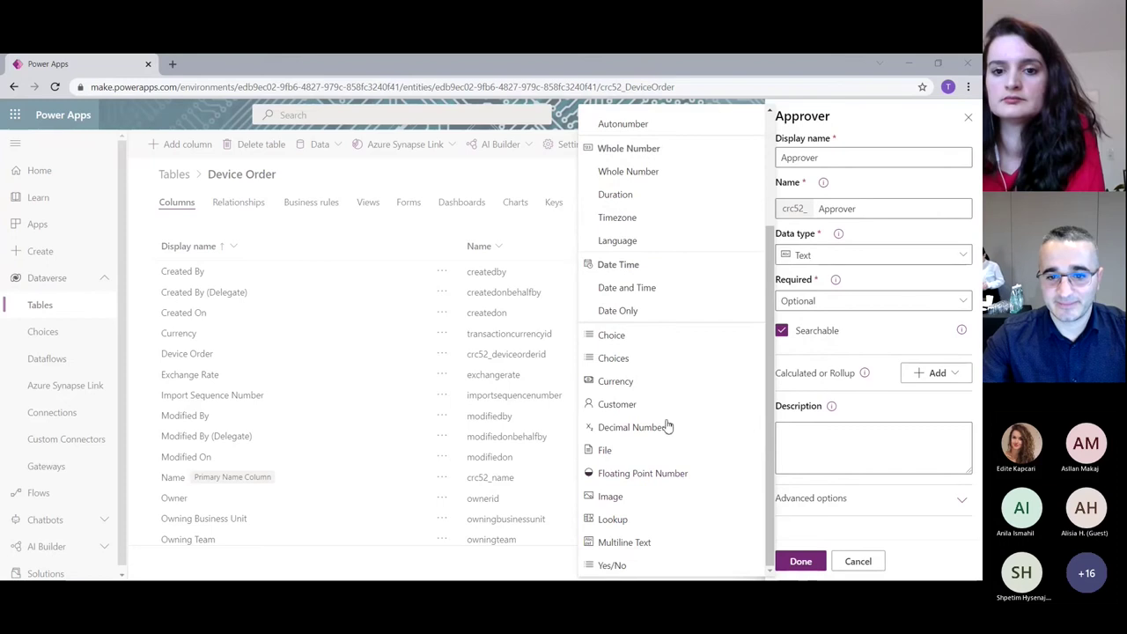
scroll(668, 410, "up", 2)
scroll(668, 397, "up", 1)
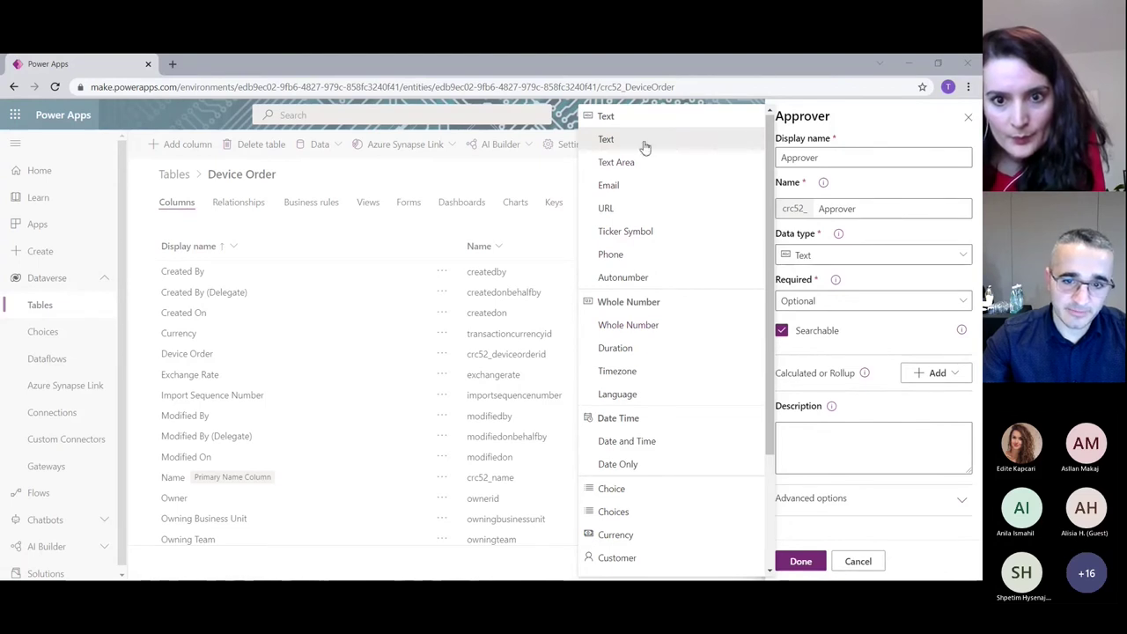
left_click(654, 184)
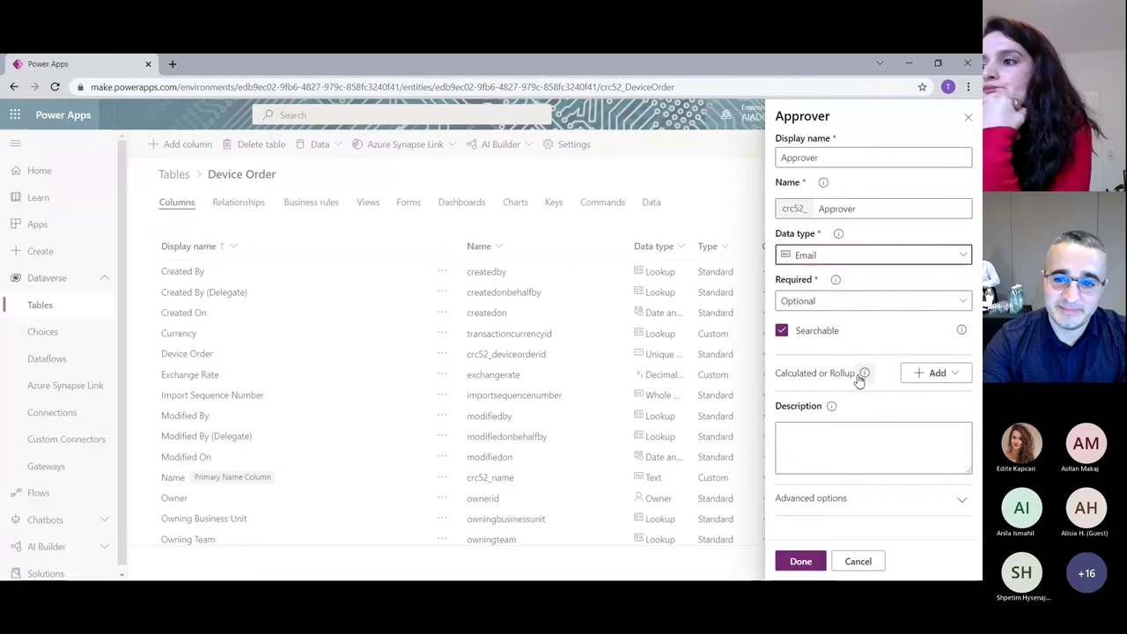
left_click(801, 562)
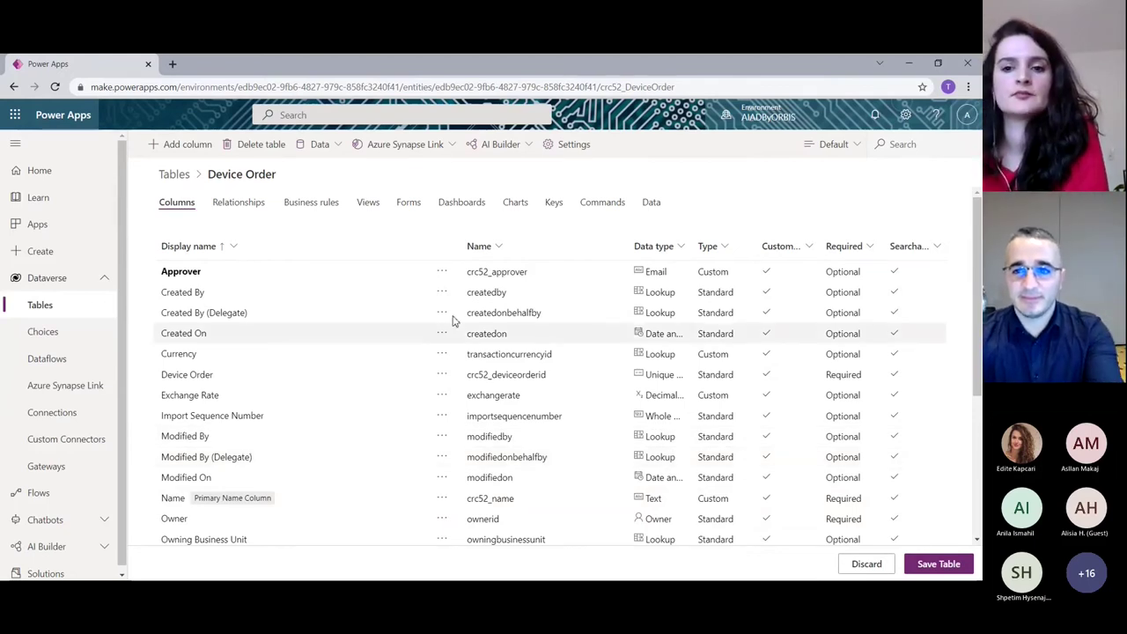
Add a column with the display name "Comments" and data type Multiline Text to the Device Order table
left_click(187, 152)
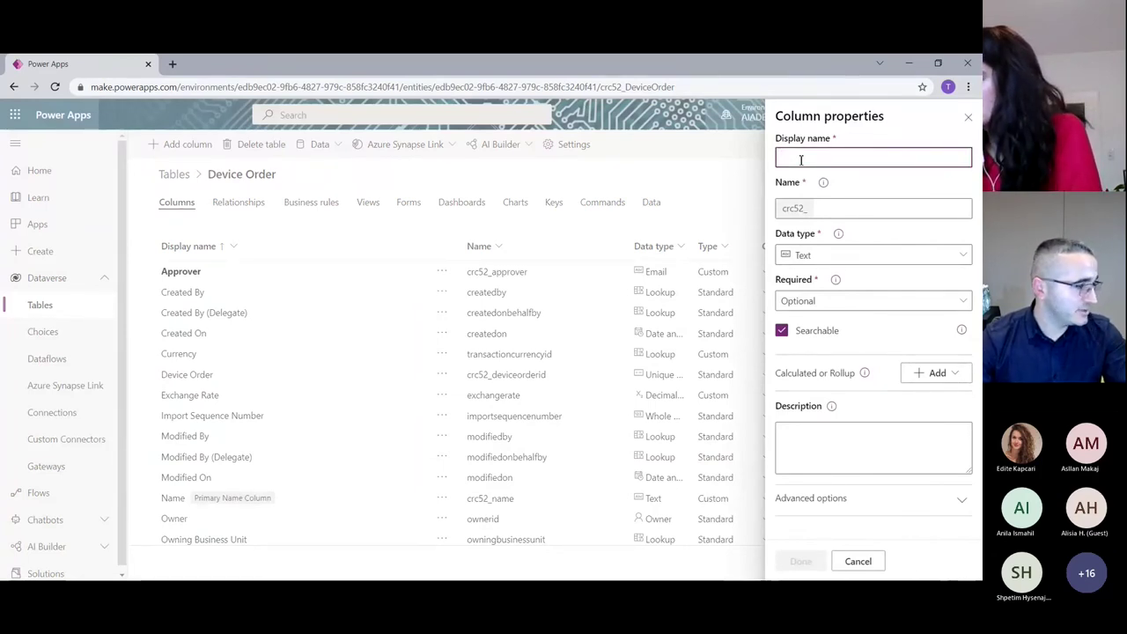
type("Comments")
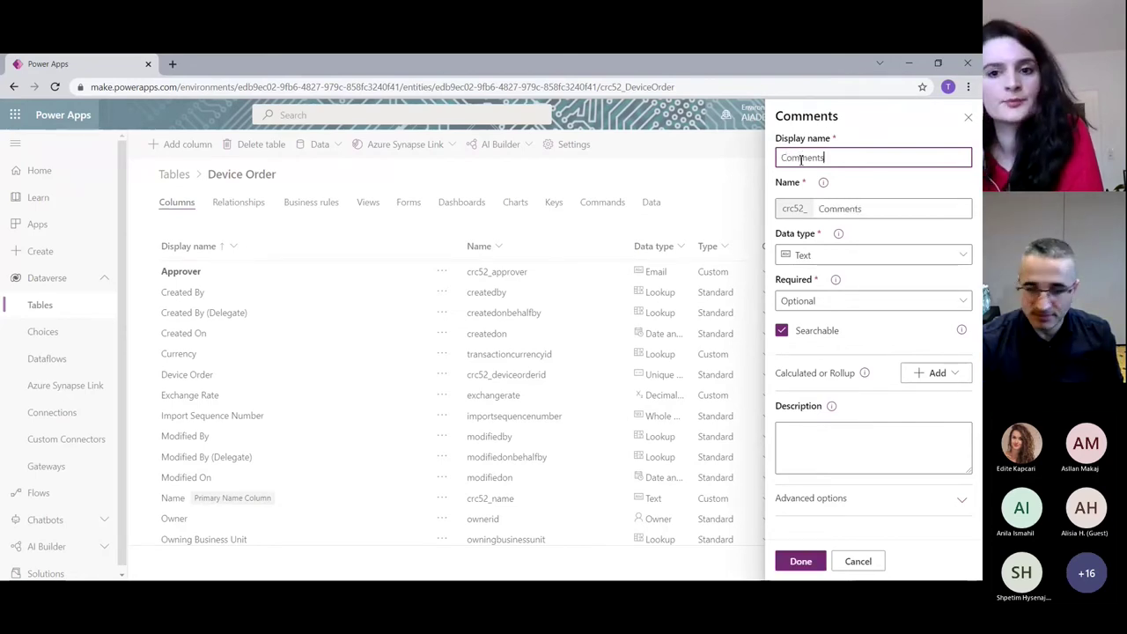
left_click(881, 257)
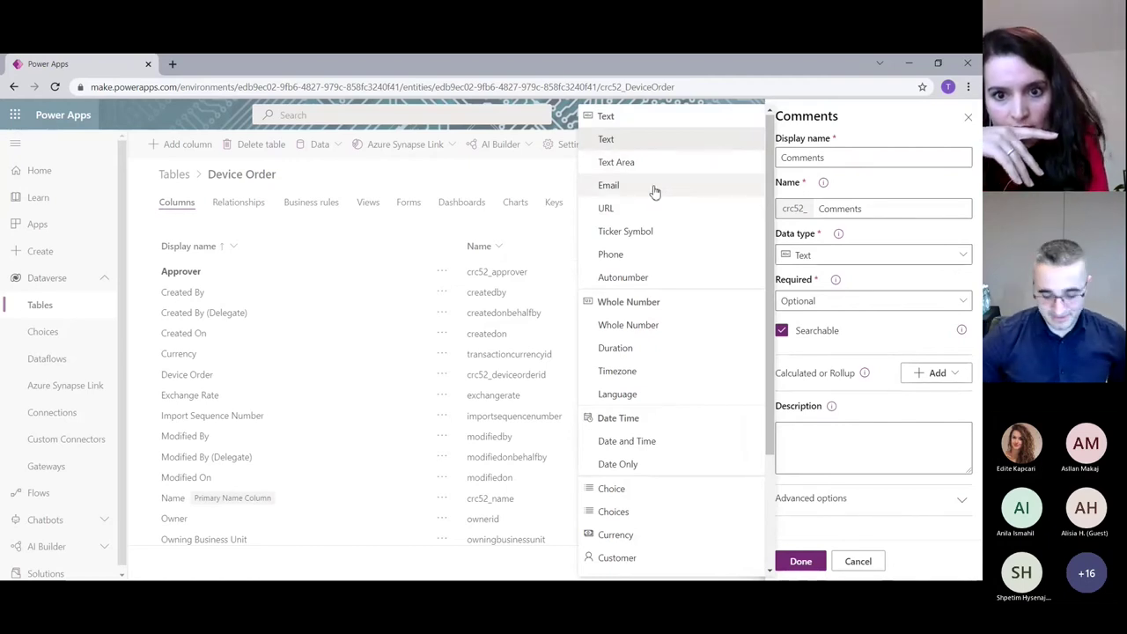
scroll(652, 201, "down", 1)
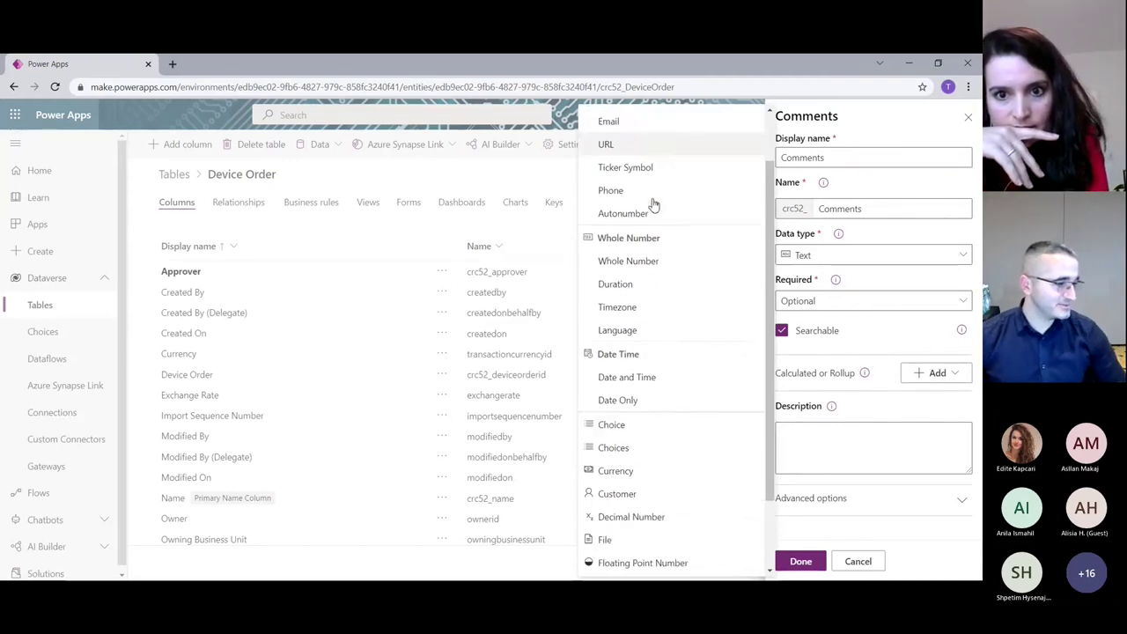
scroll(653, 202, "down", 2)
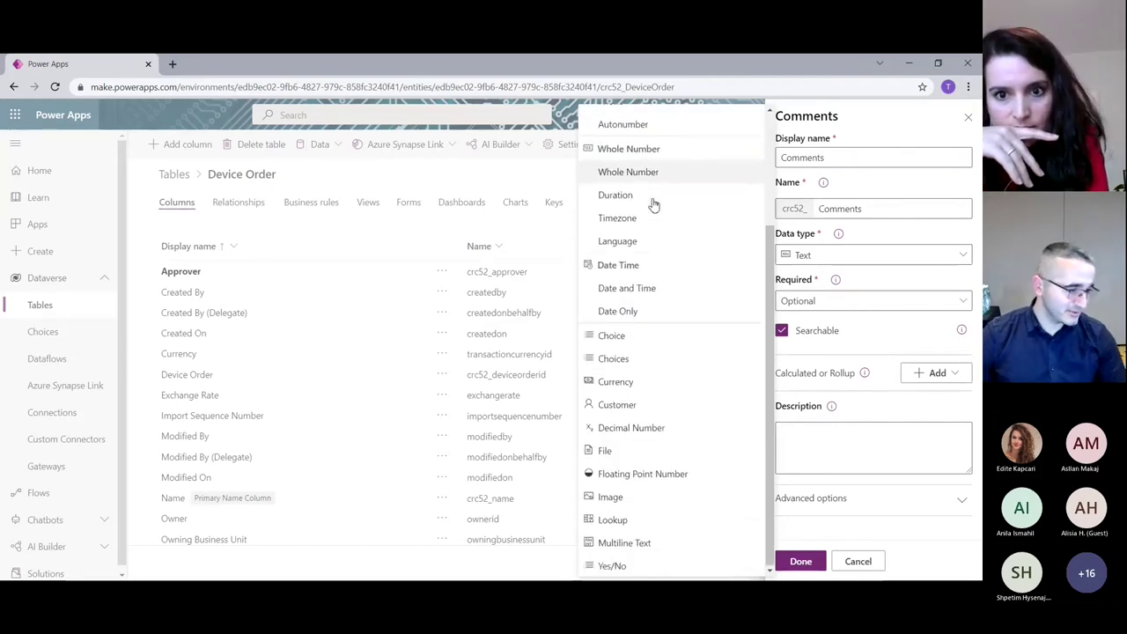
left_click(680, 542)
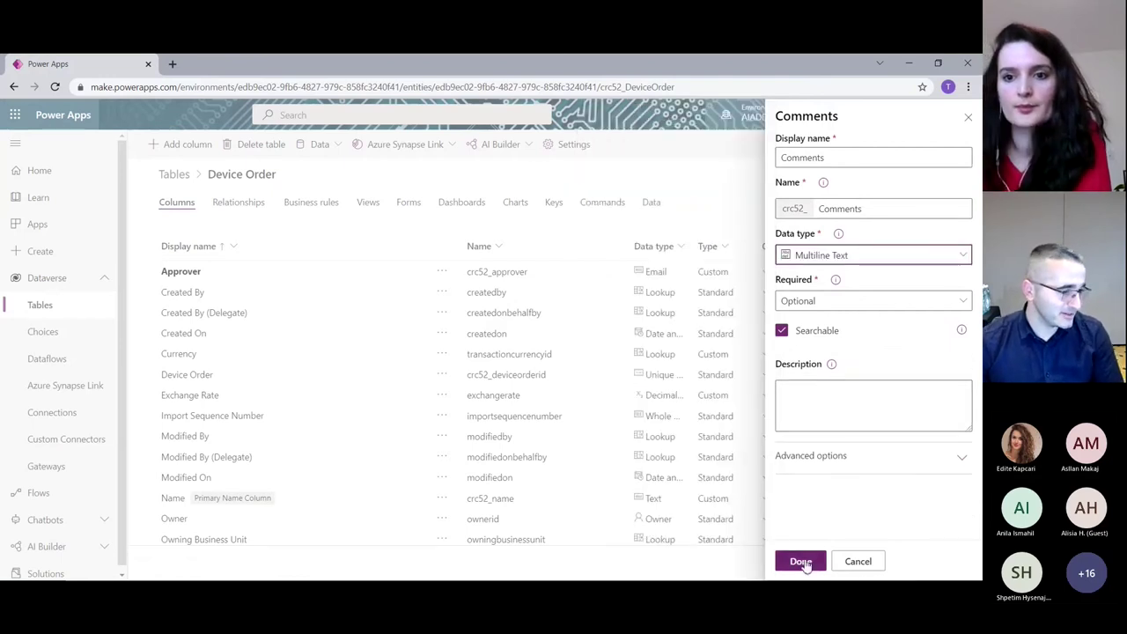
left_click(803, 563)
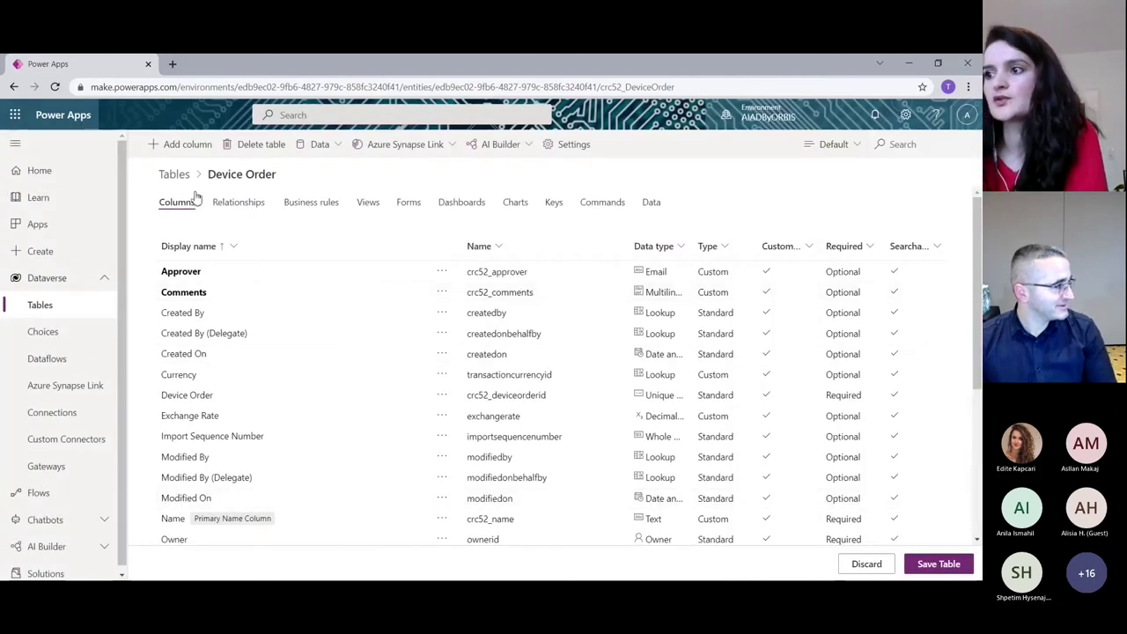
Add a column with the display name "Estimated Ship Date" and data type Date Only to the Device Order table
left_click(180, 146)
left_click(828, 158)
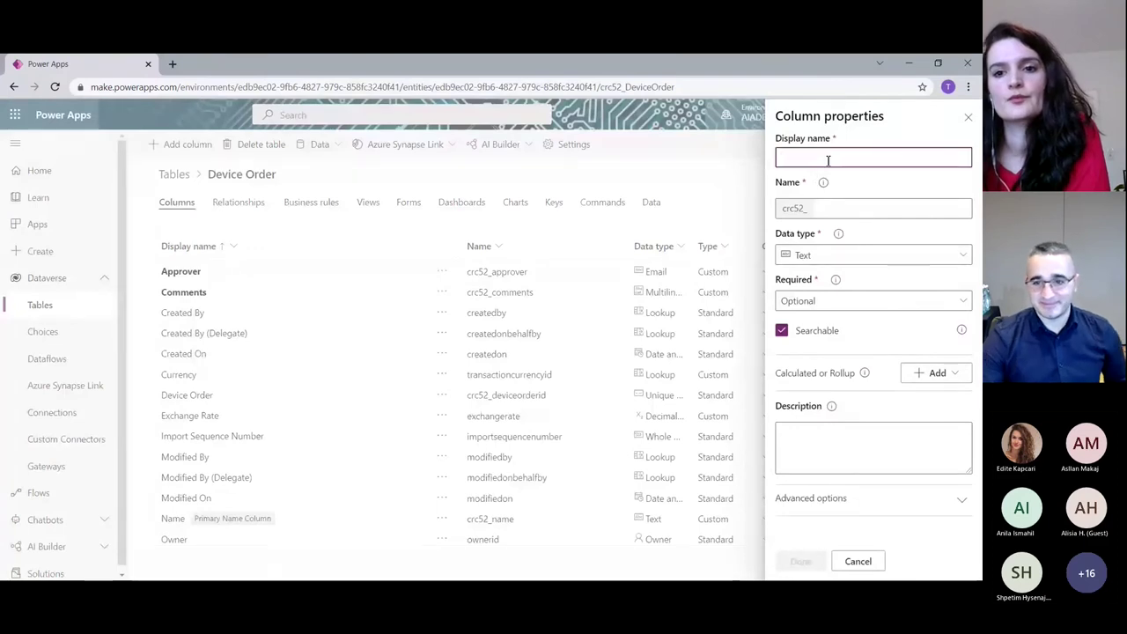
type("E")
type("st")
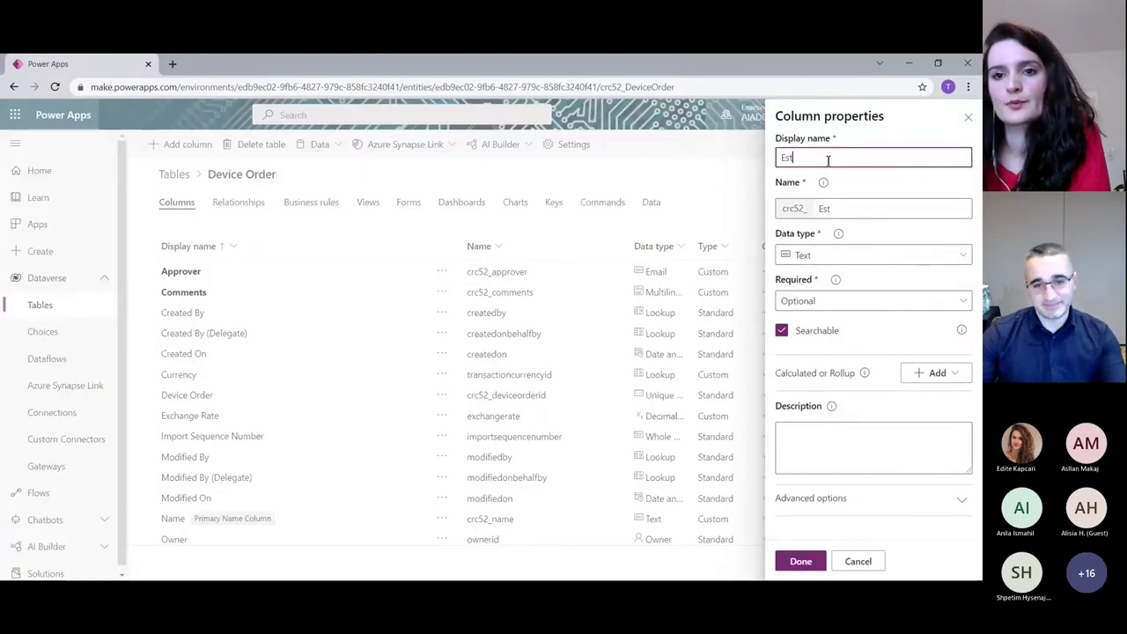
type("imat")
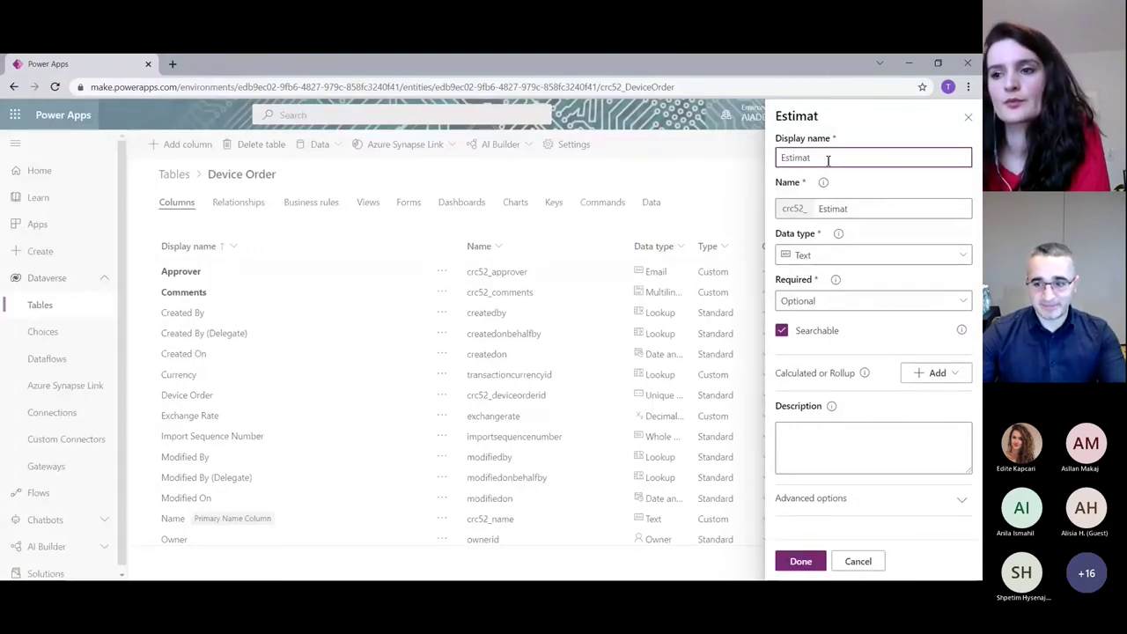
type("ed S")
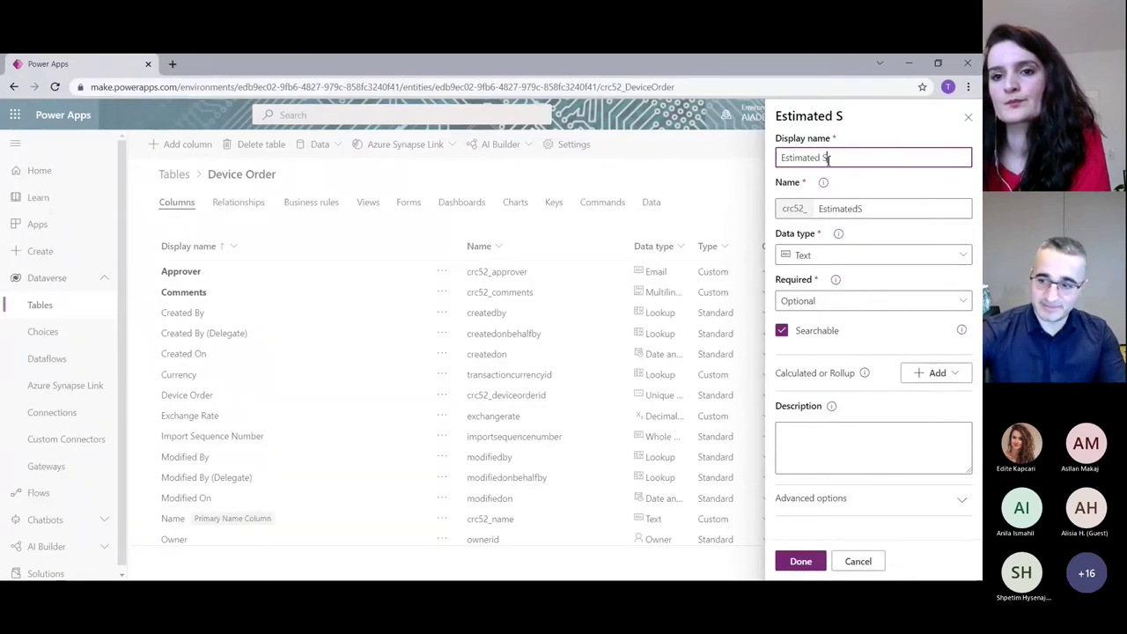
type("hip ")
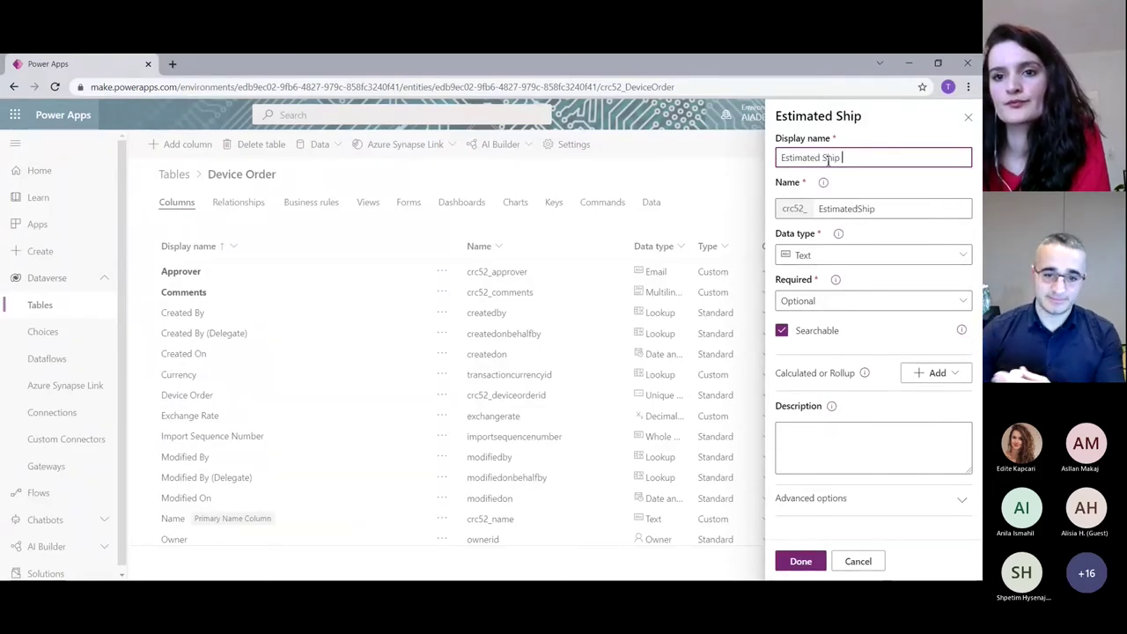
type("Date")
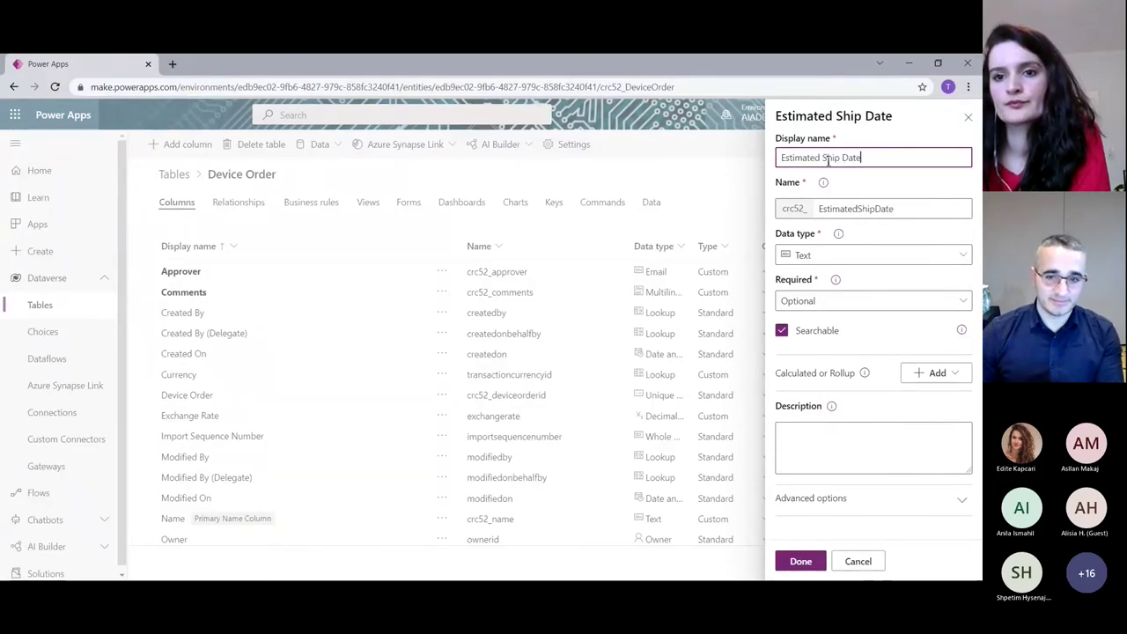
left_click(868, 258)
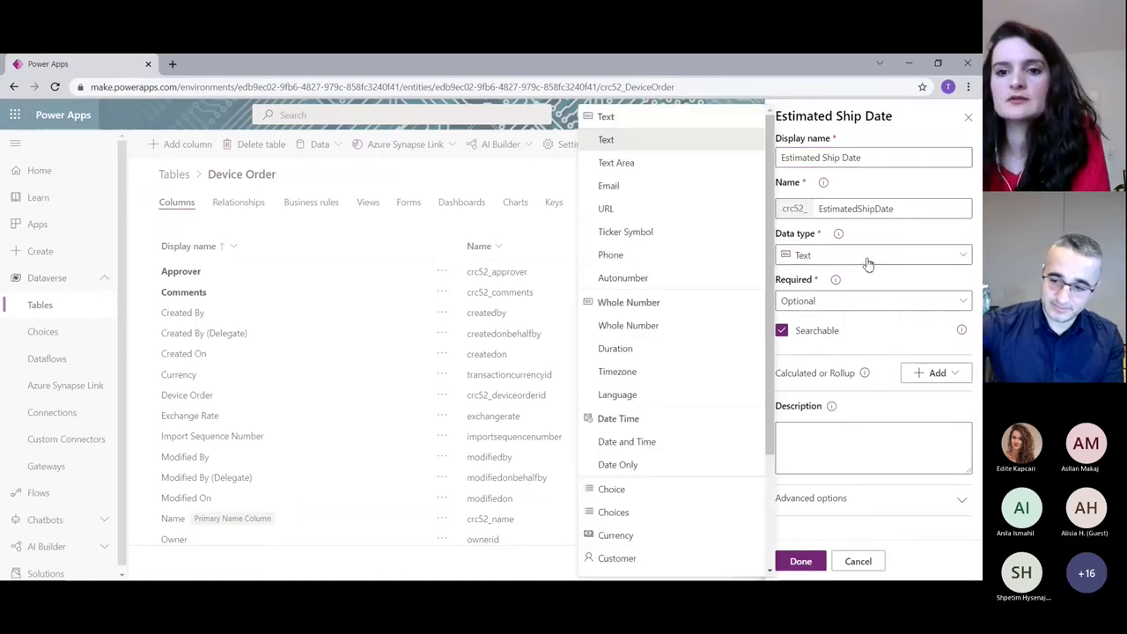
left_click(676, 463)
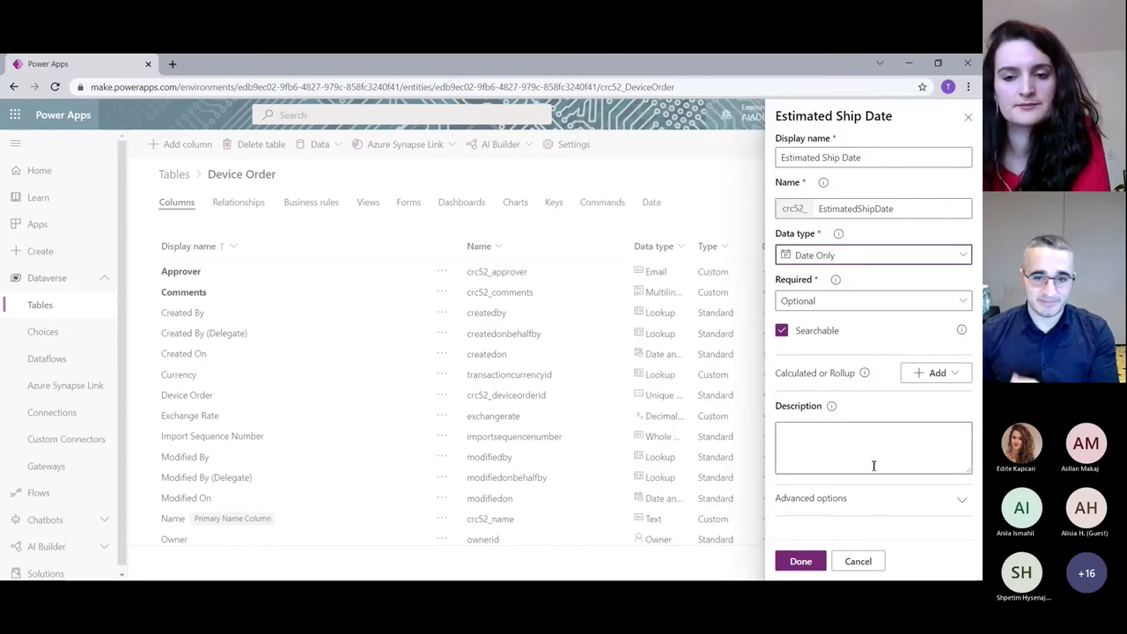
left_click(818, 568)
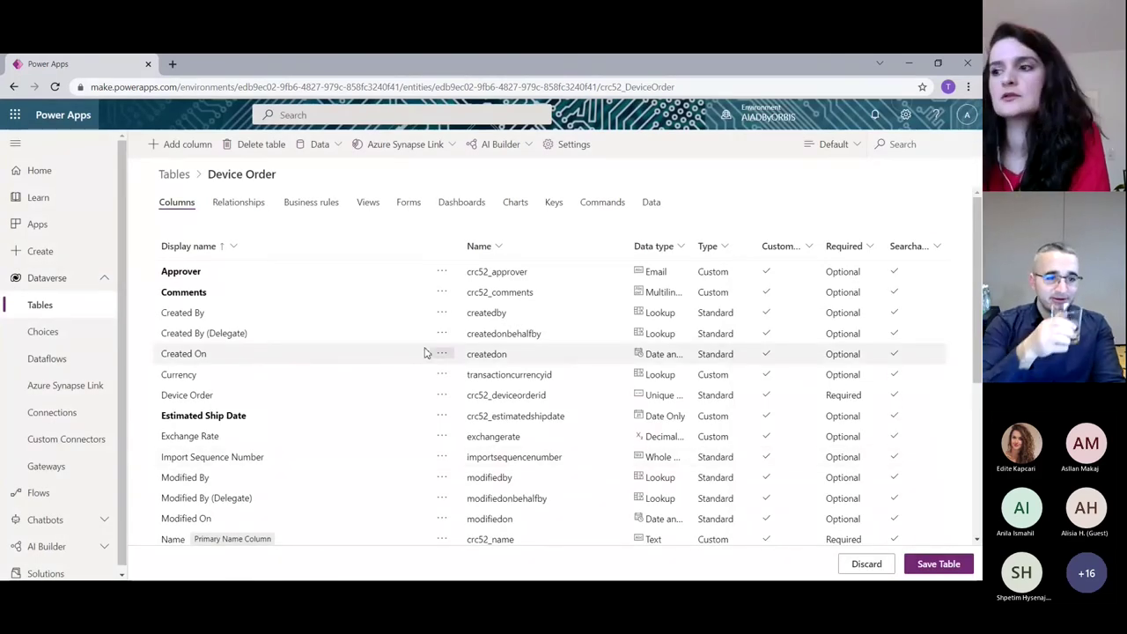
Add a column with the display name "Approved Date" and data type Date Only, and save the Device Order table
left_click(181, 148)
left_click(846, 157)
type("App")
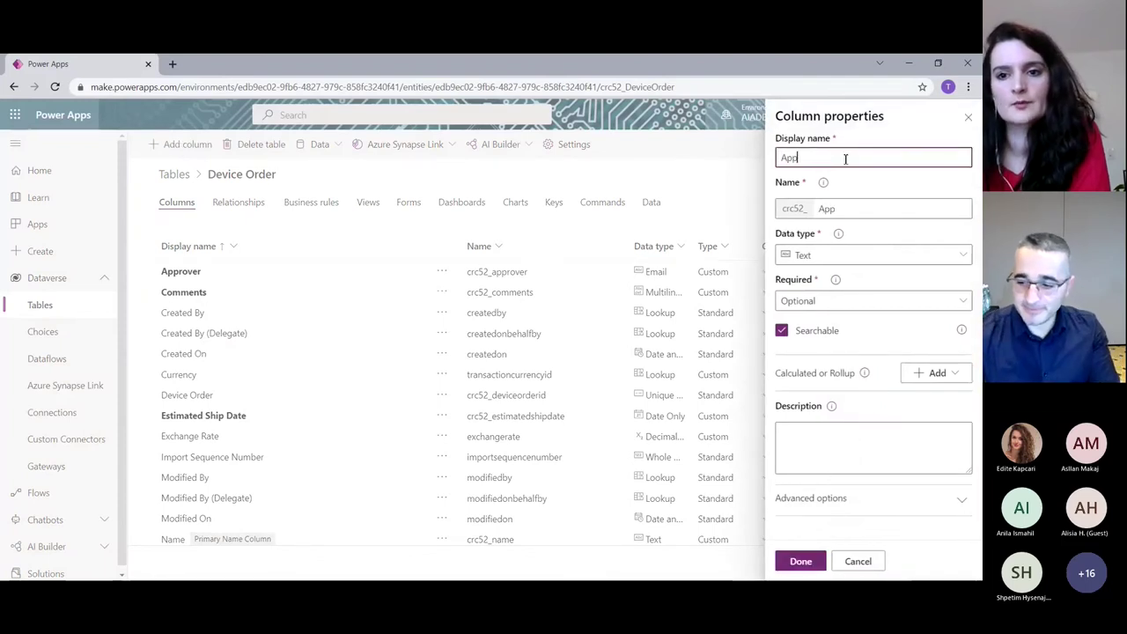
type("roved Date")
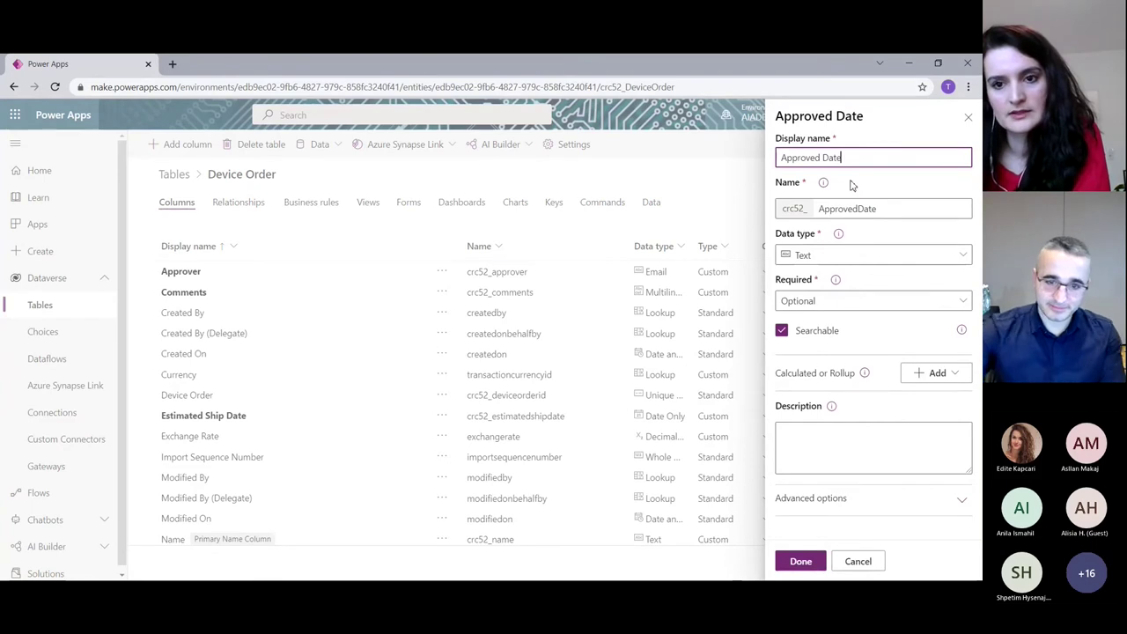
left_click(876, 258)
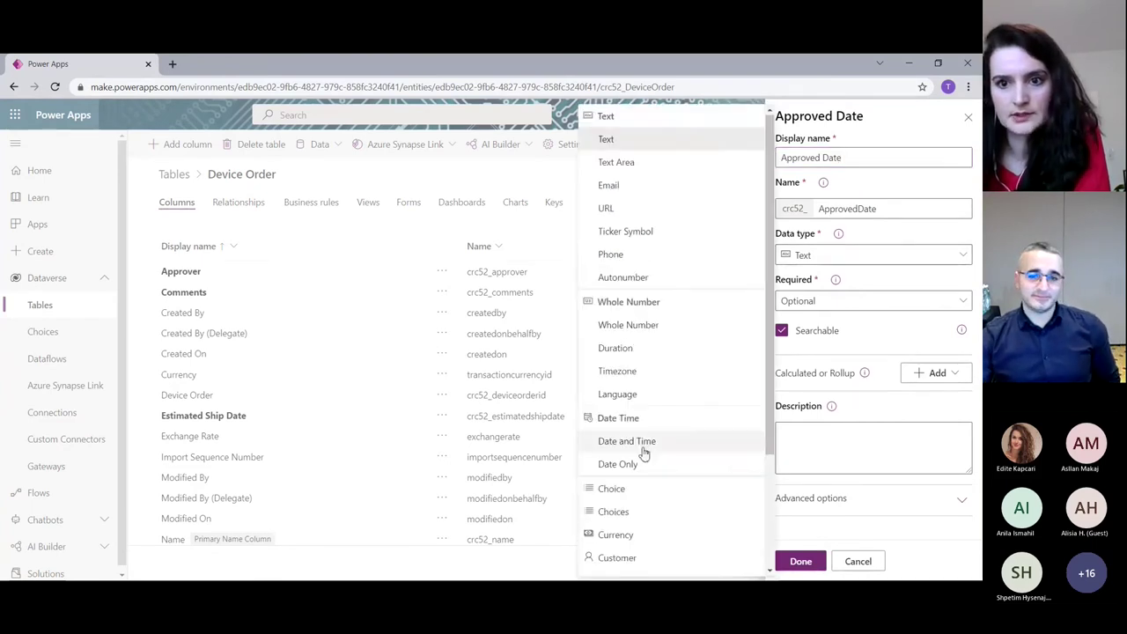
left_click(627, 464)
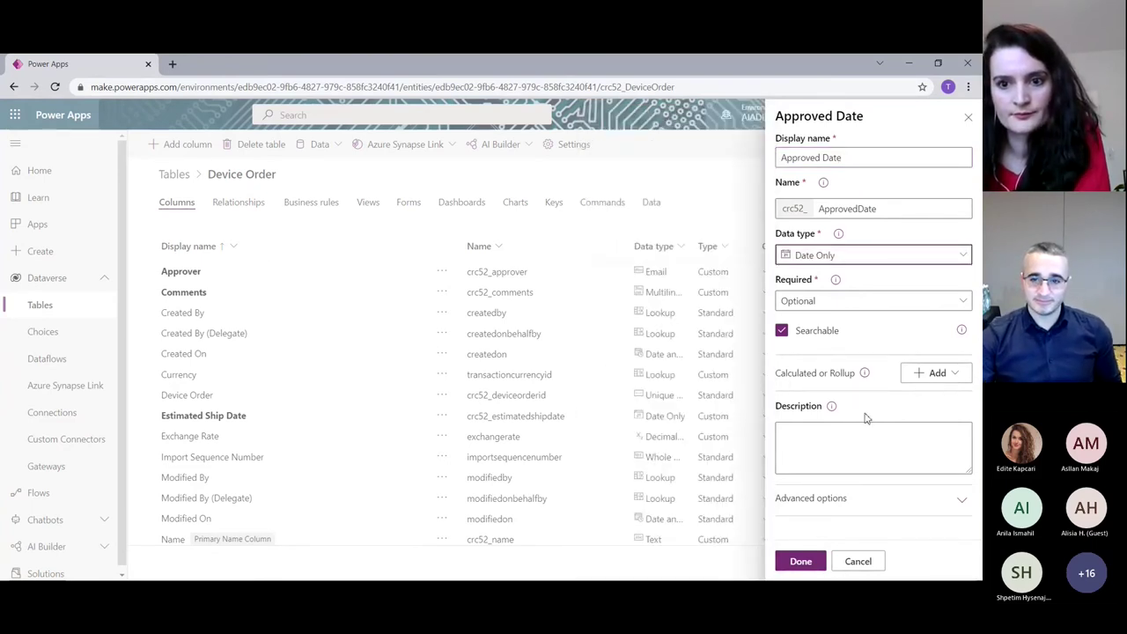
left_click(803, 561)
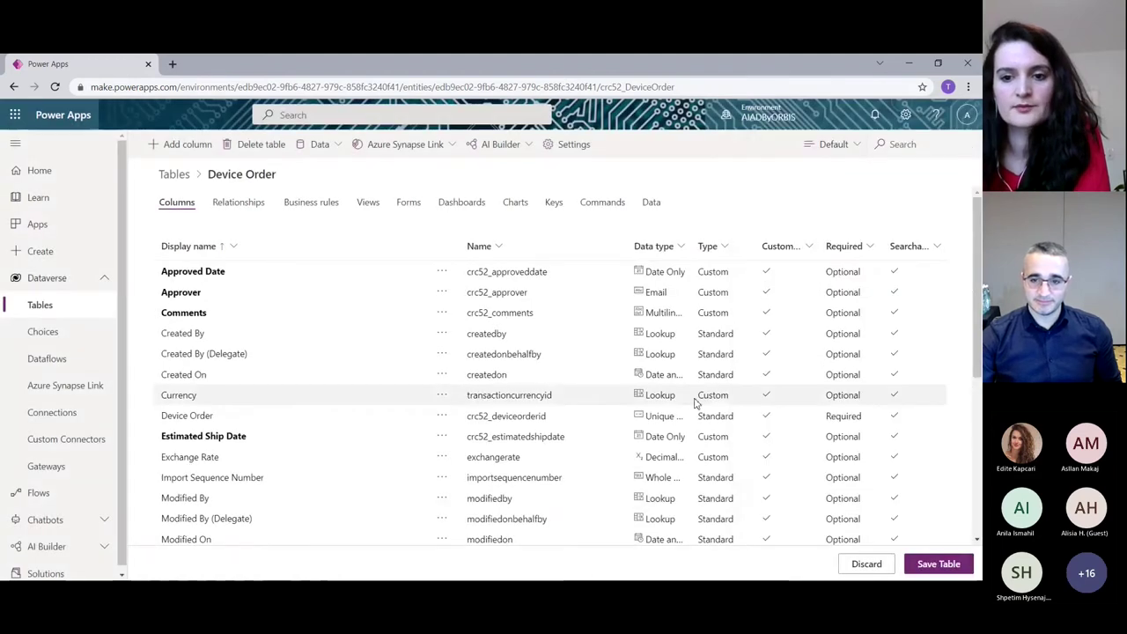
left_click(958, 566)
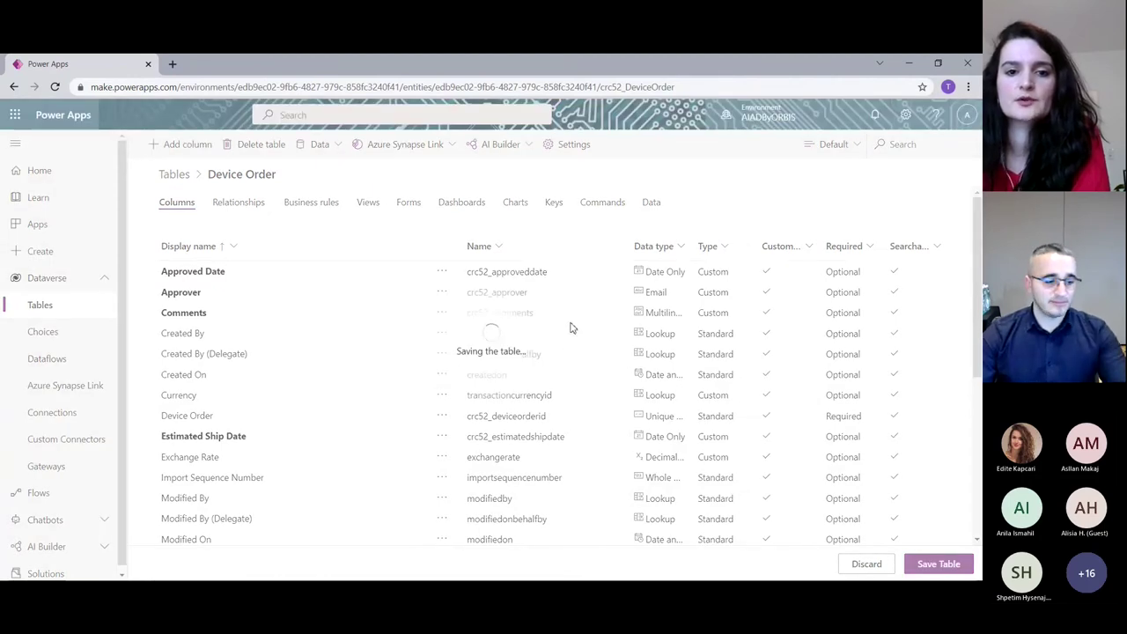
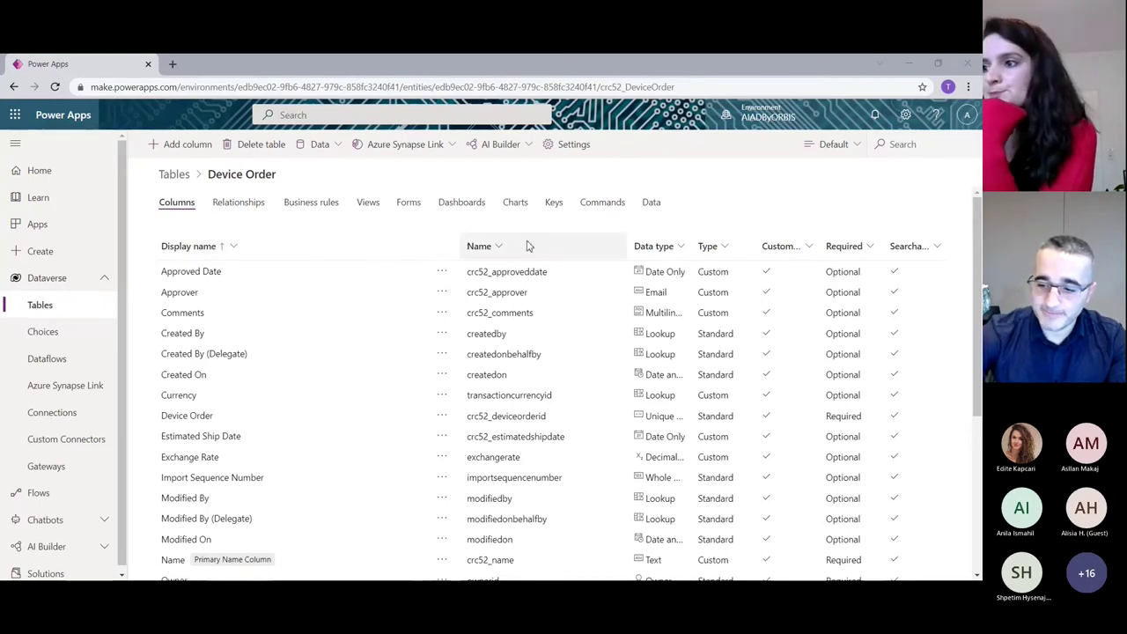
Start a new column for the Device Order table with the display name "Approval Status" and data type Choice
left_click(181, 145)
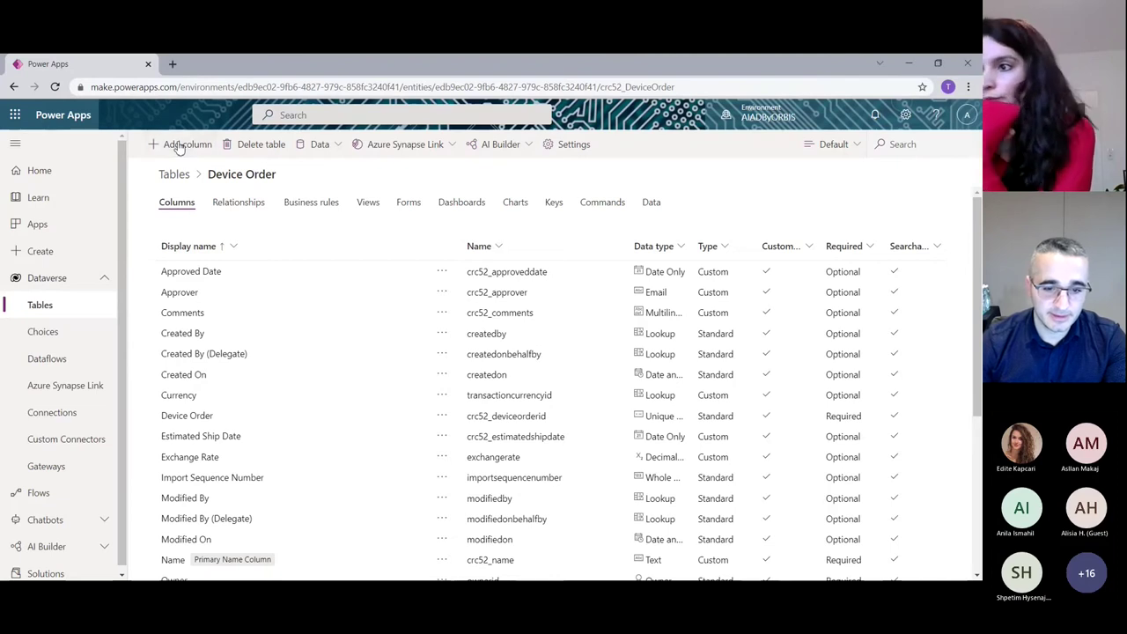
left_click(856, 154)
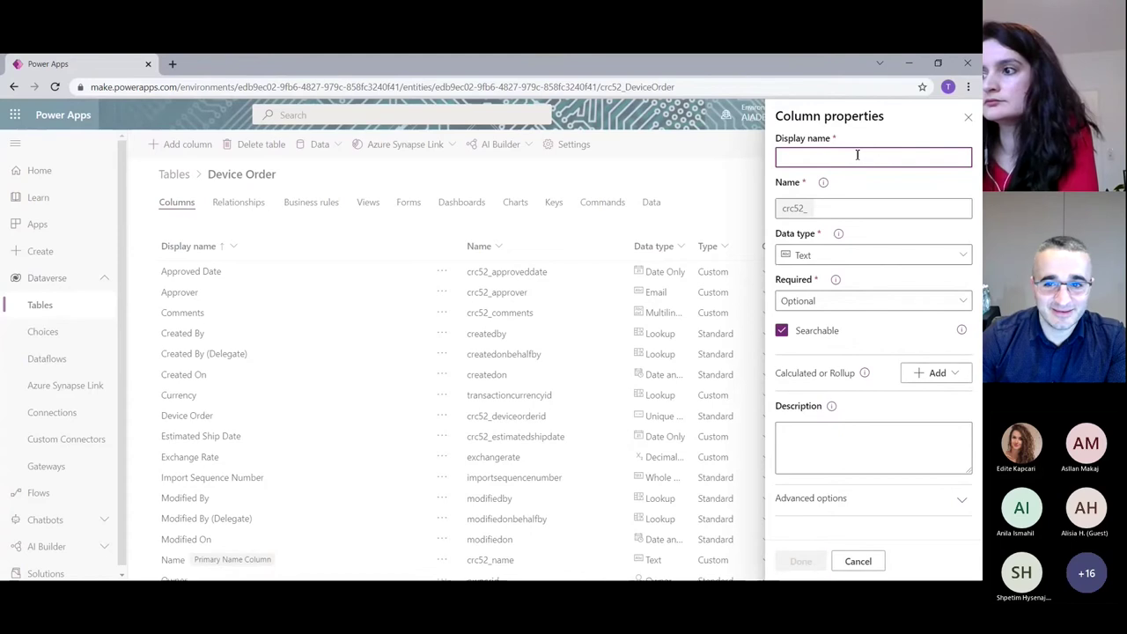
type("Approval")
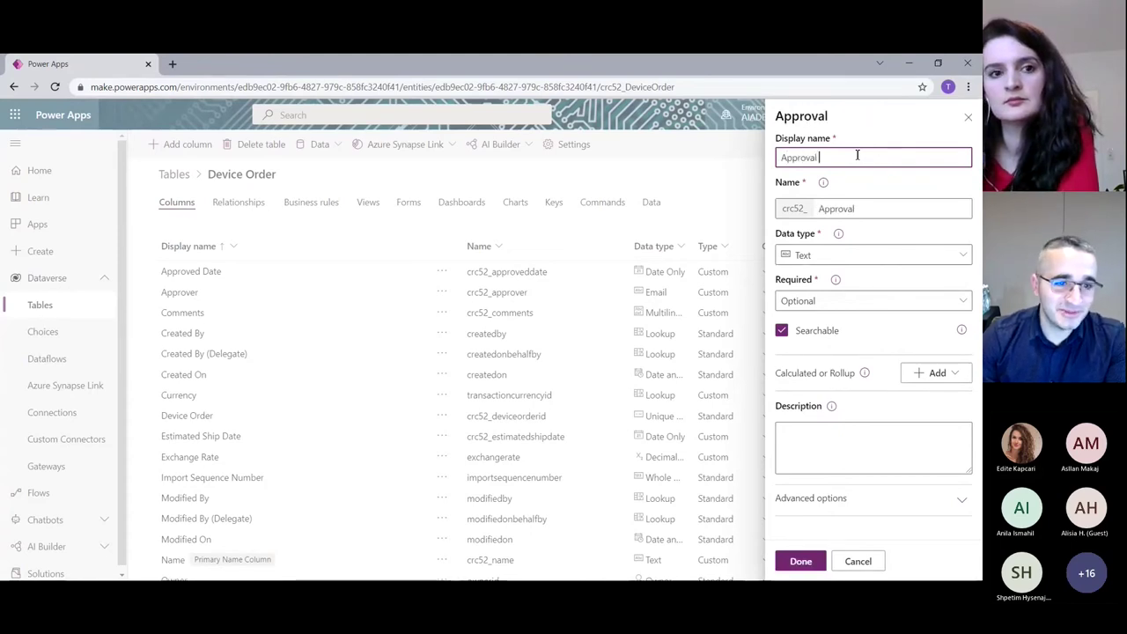
type(" Status")
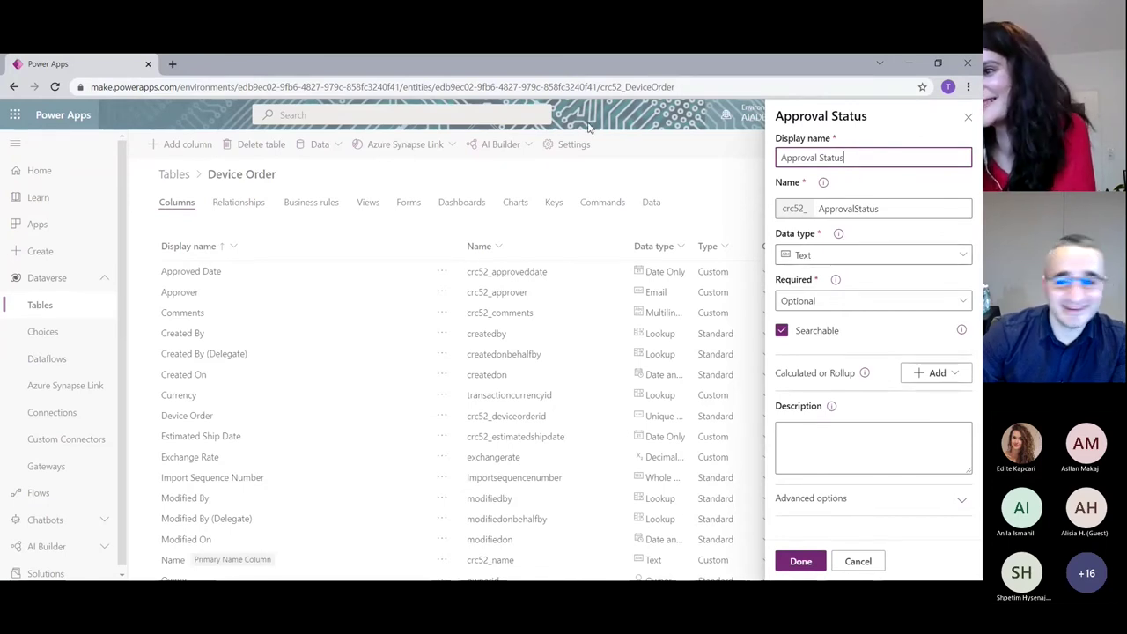
left_click(876, 255)
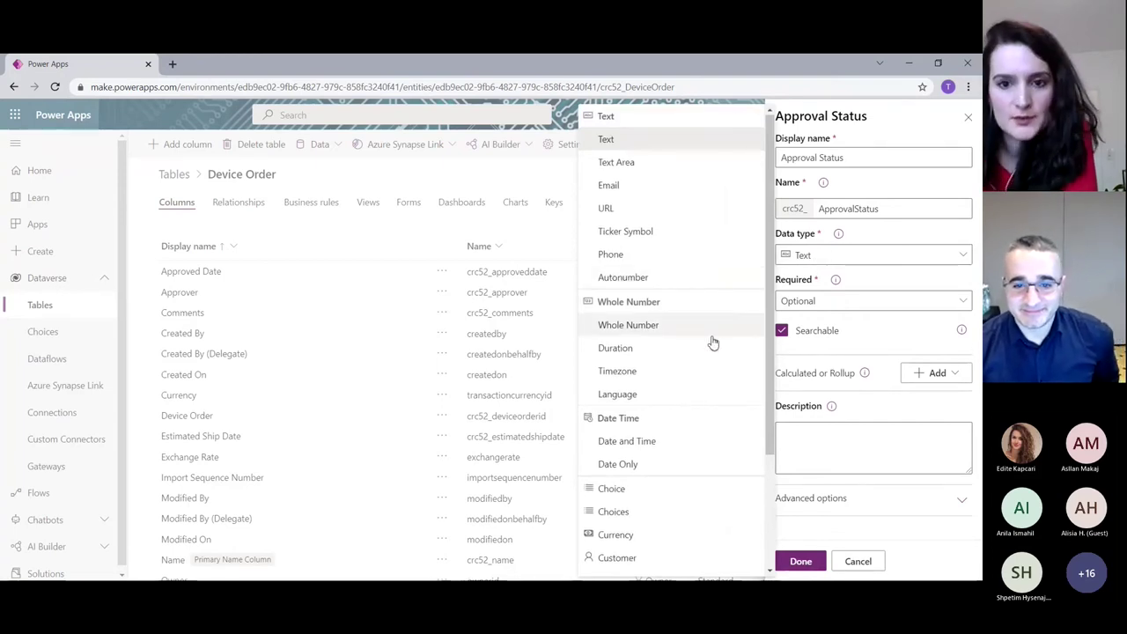
scroll(718, 387, "down", 1)
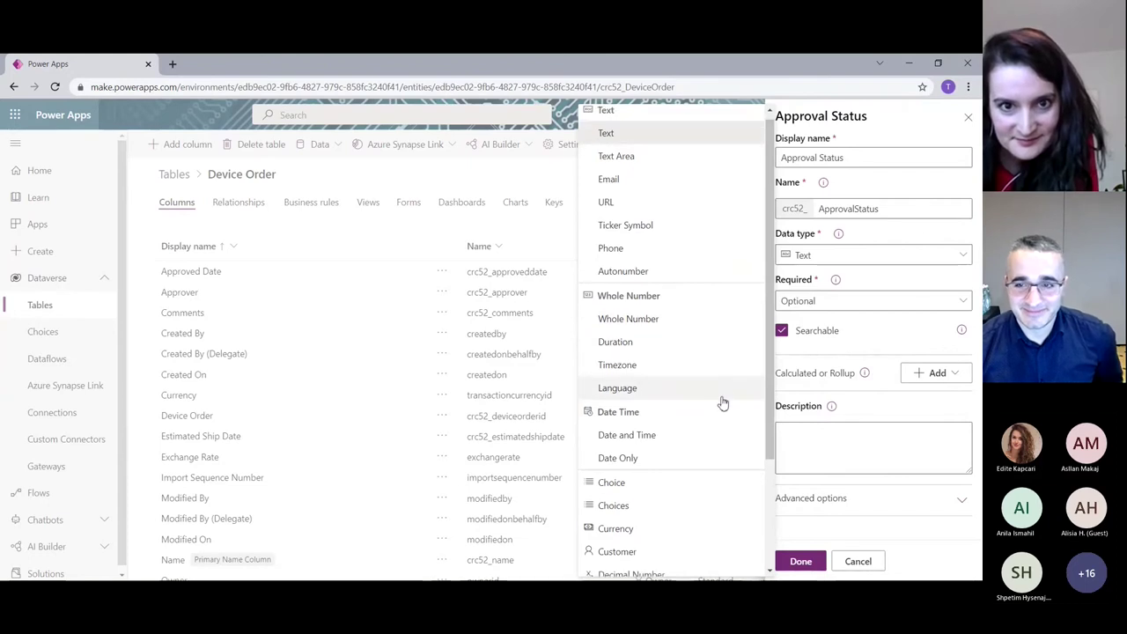
scroll(722, 401, "down", 1)
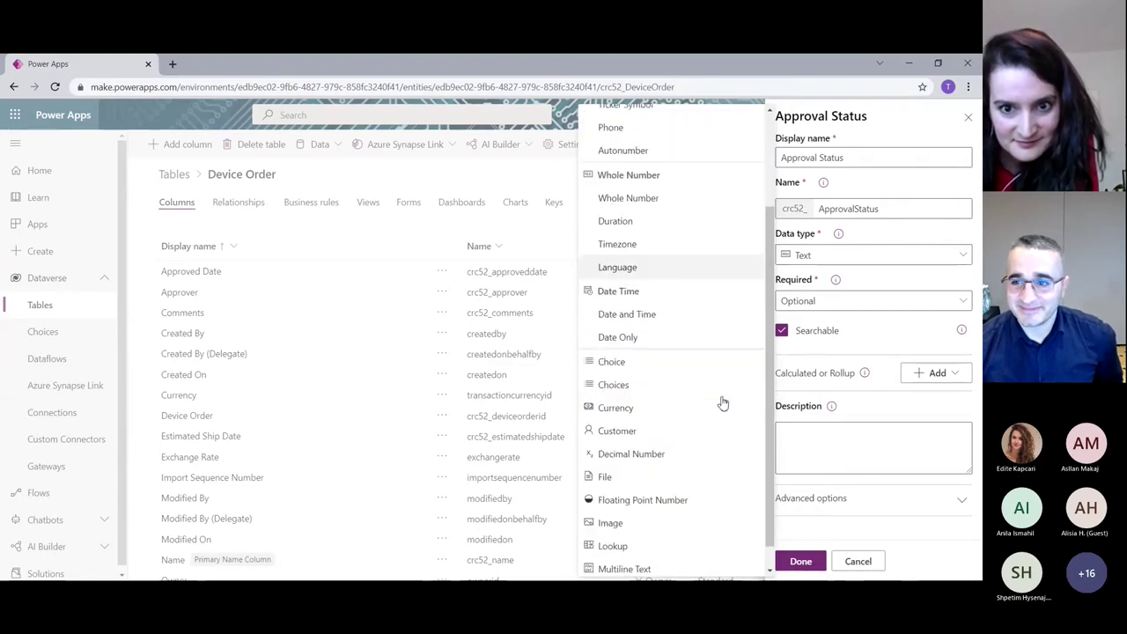
left_click(652, 371)
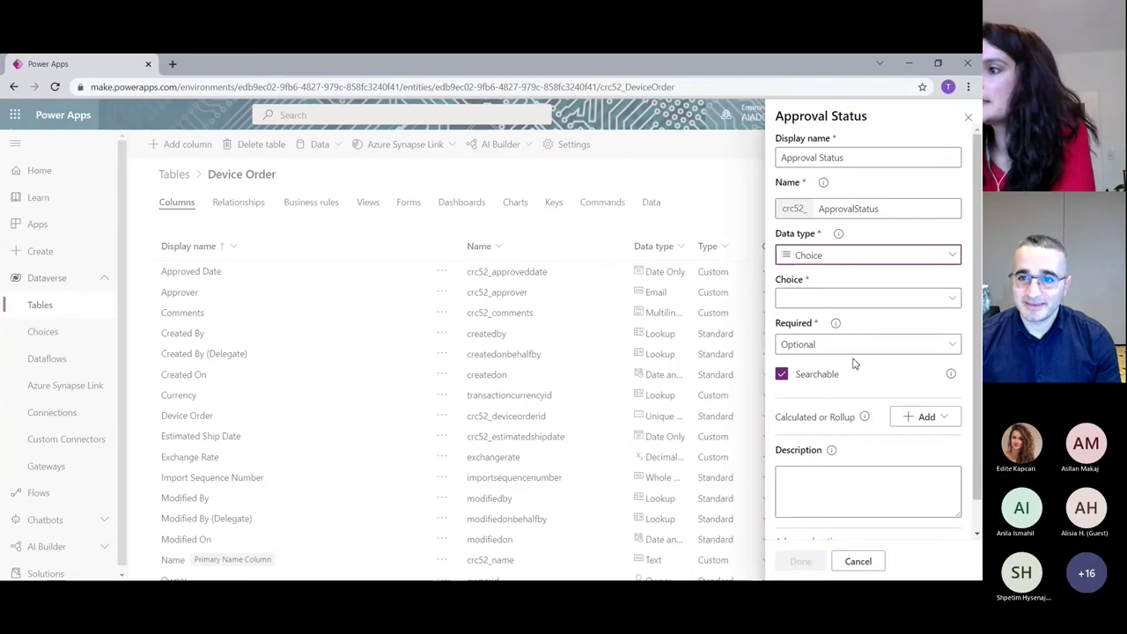
Create and save a new choice for the Approval Status column with the items "Approved" and "Rejected"
left_click(864, 297)
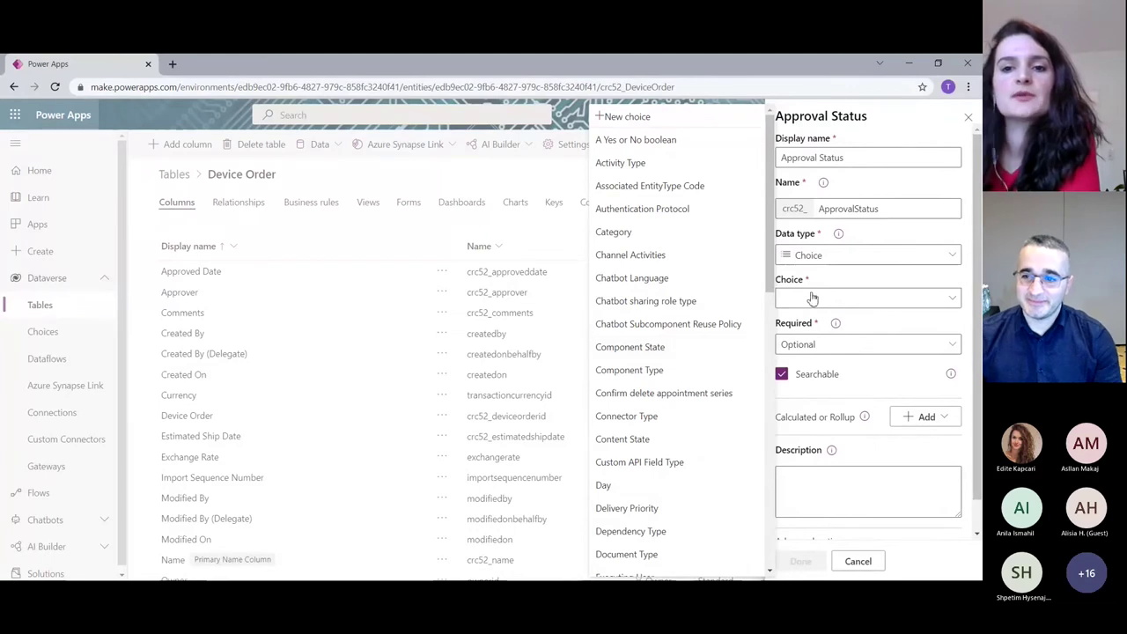
left_click(856, 296)
left_click(857, 297)
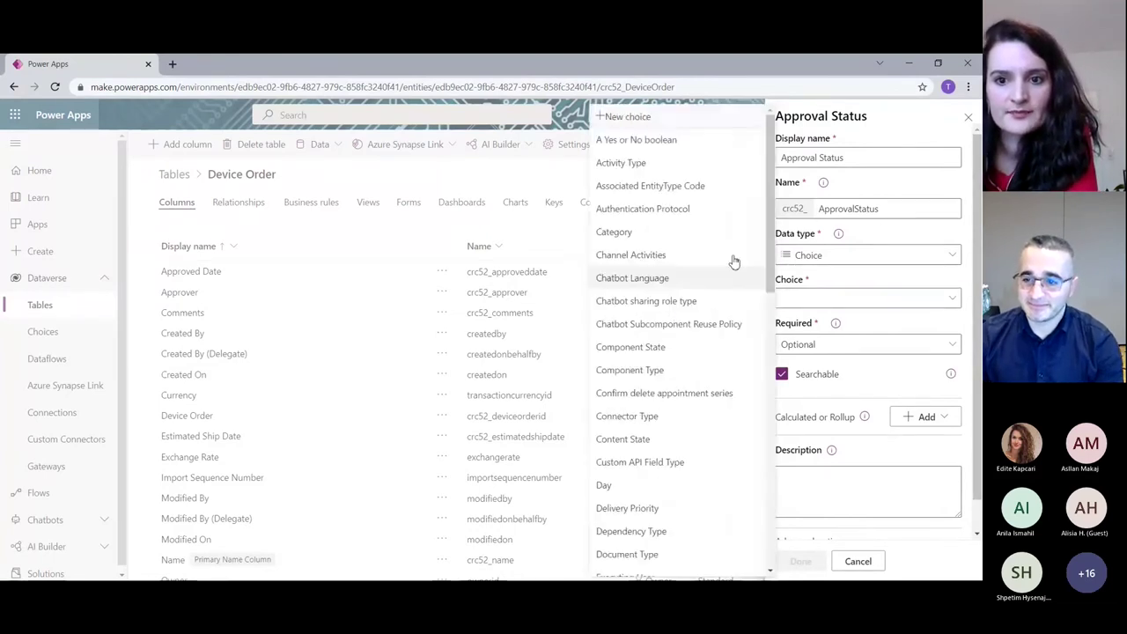
left_click(653, 116)
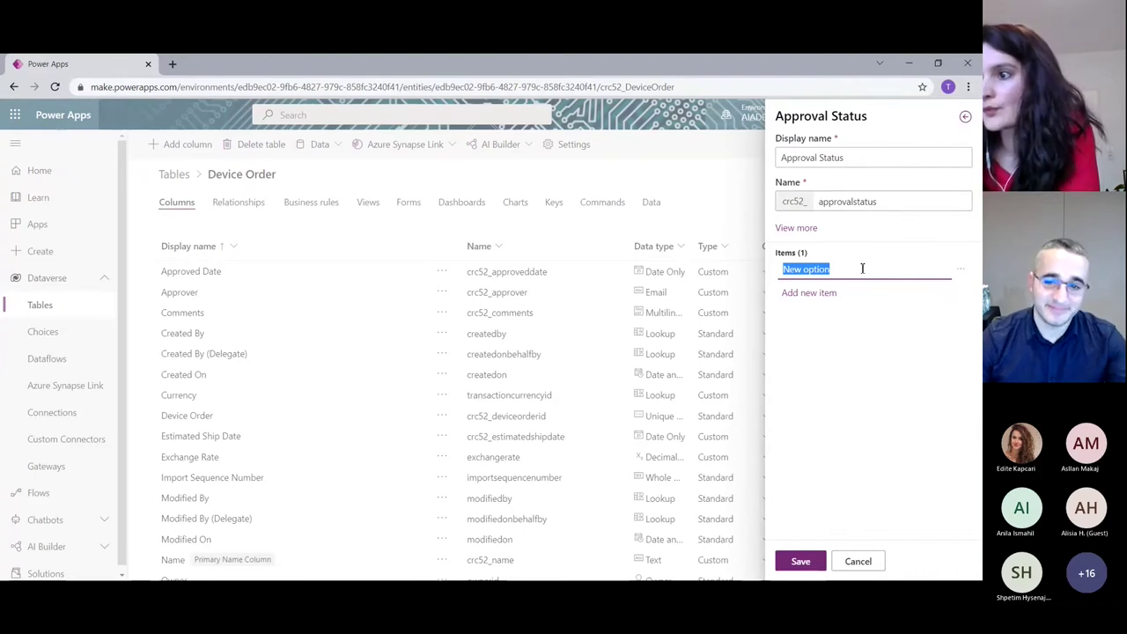
type("App")
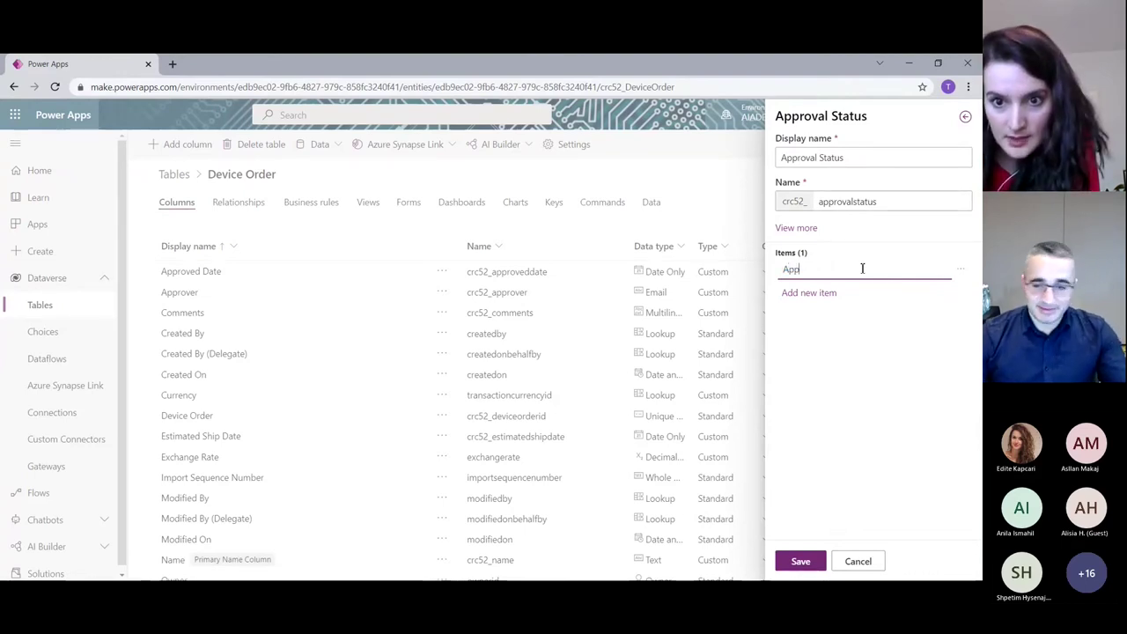
type("roved")
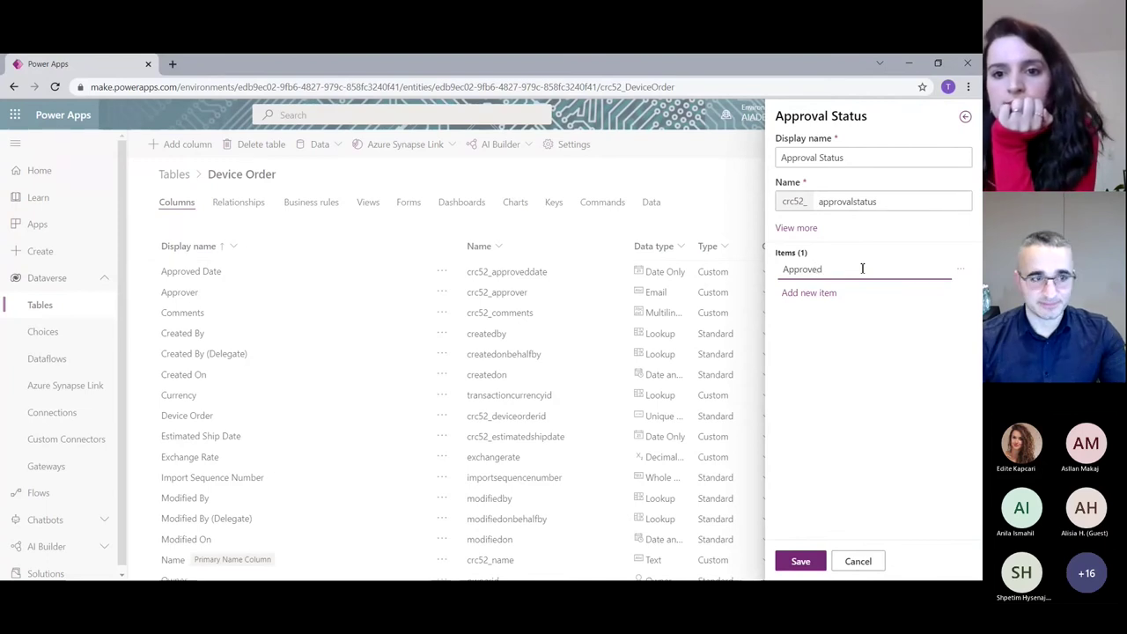
left_click(825, 296)
left_click_drag(858, 297, 762, 304)
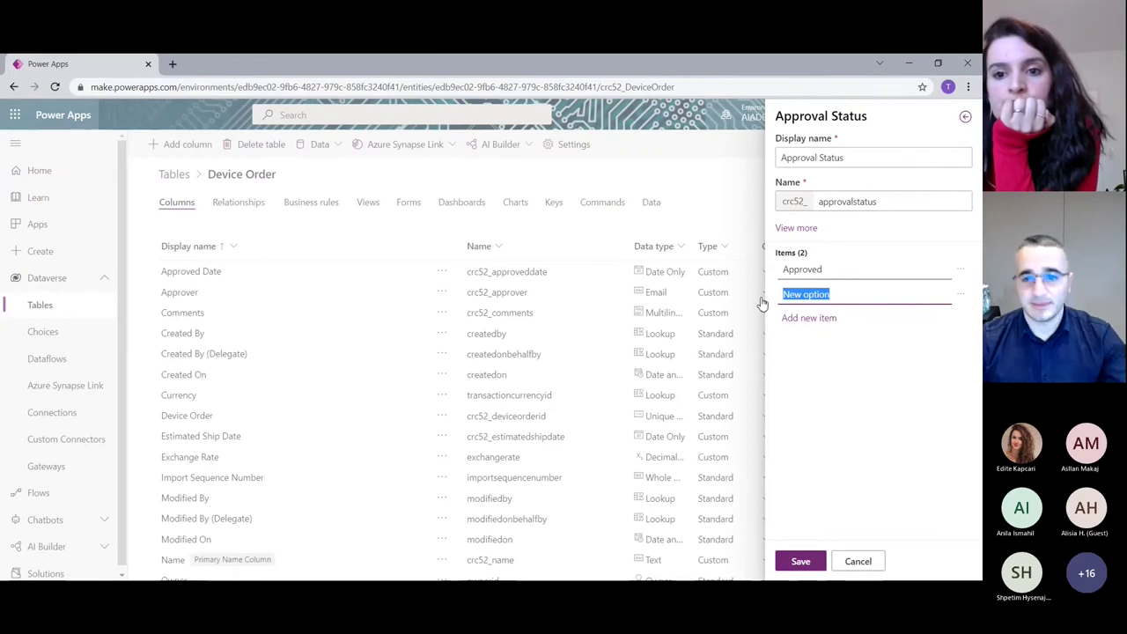
type("Rejected")
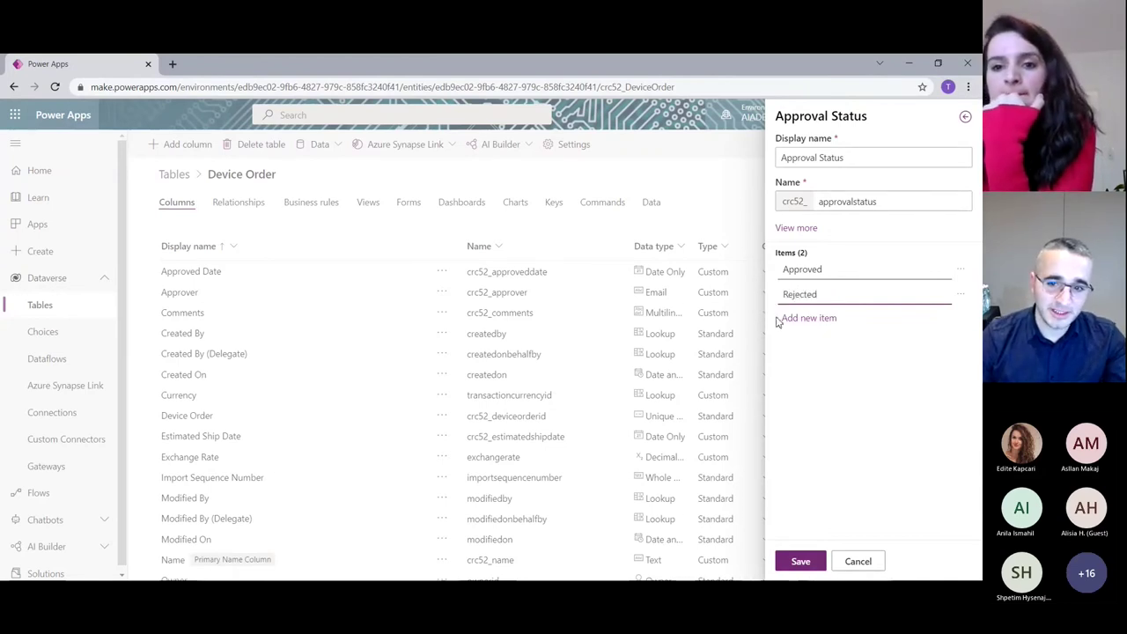
left_click(801, 562)
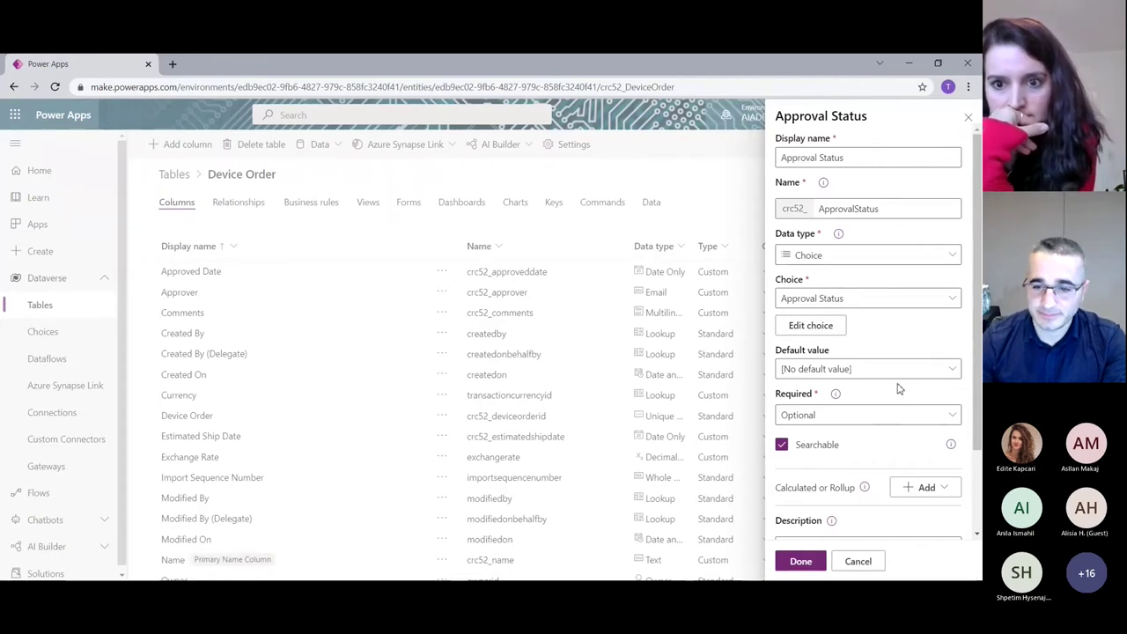
Finish adding the Approval Status column without a default value and save the Device Order table
scroll(896, 392, "down", 3)
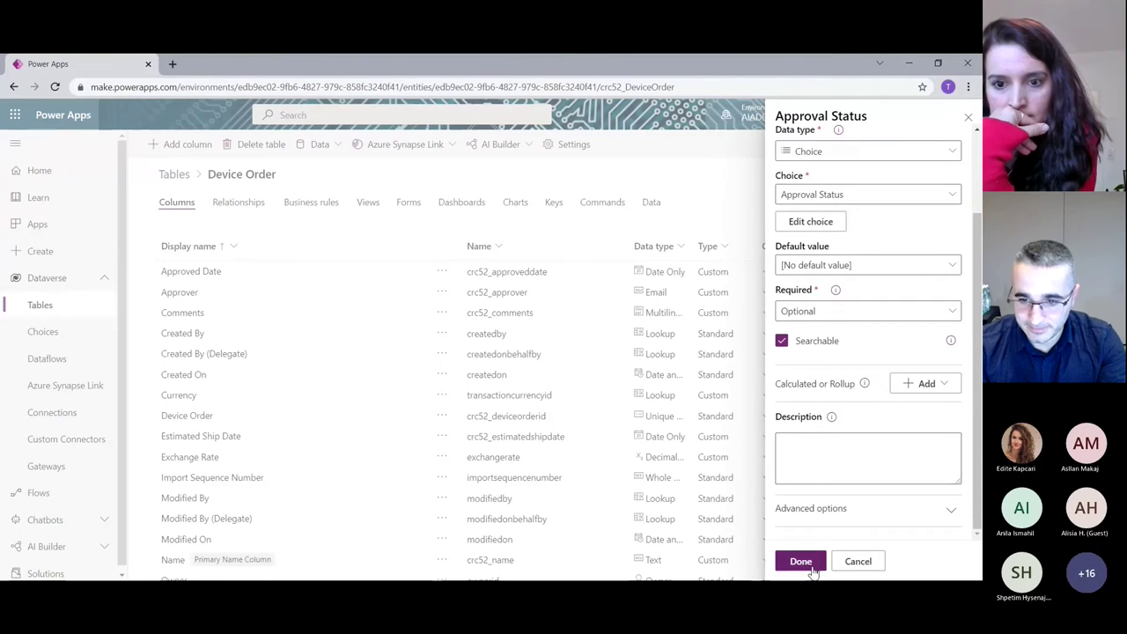
left_click(801, 562)
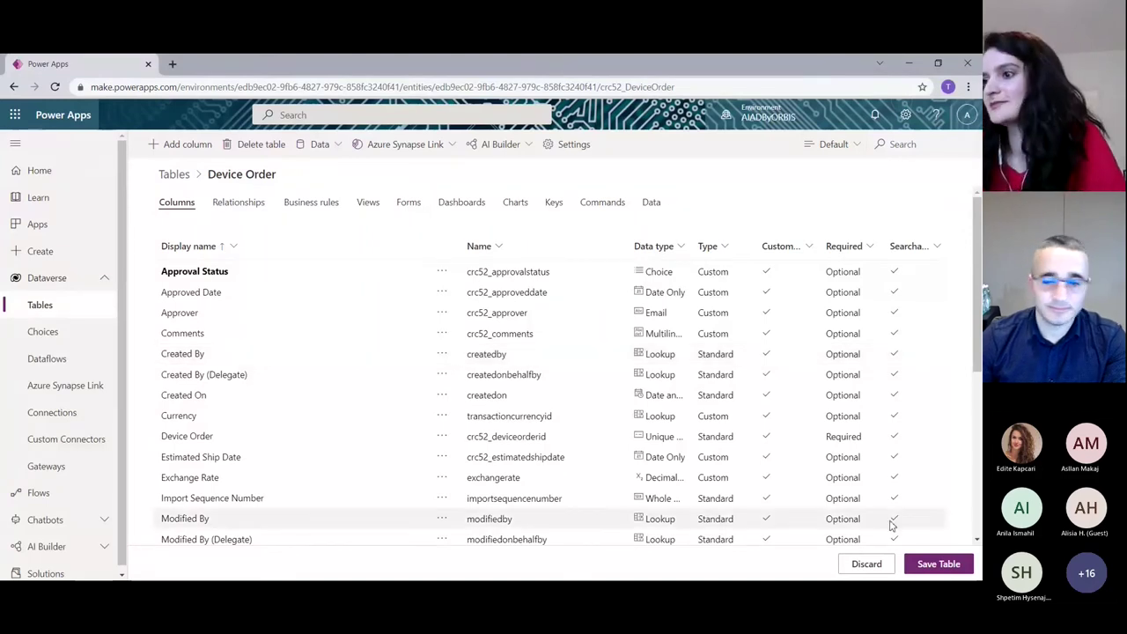
left_click(936, 565)
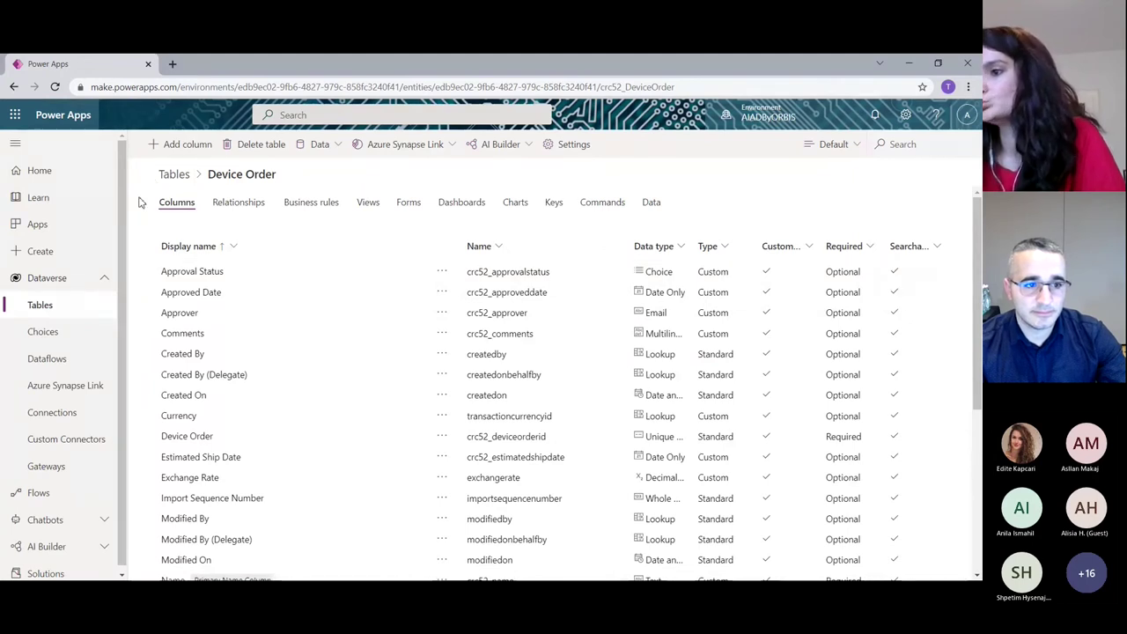
Start a new column for the Device Order table with the display name "Department Contribution" and data type Currency
left_click(165, 146)
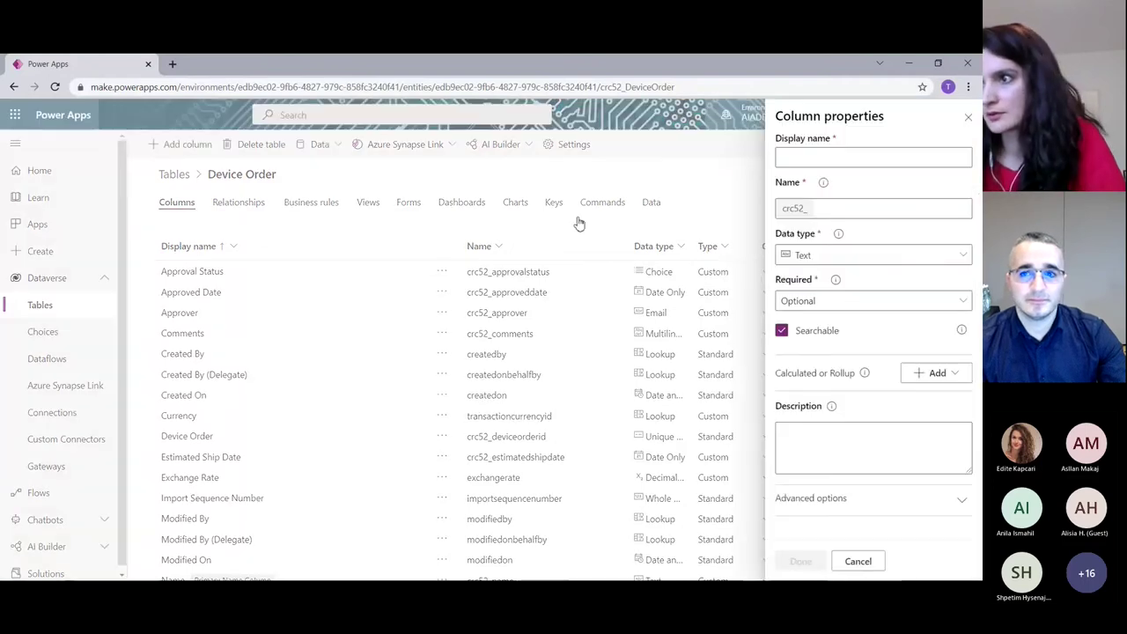
left_click(868, 257)
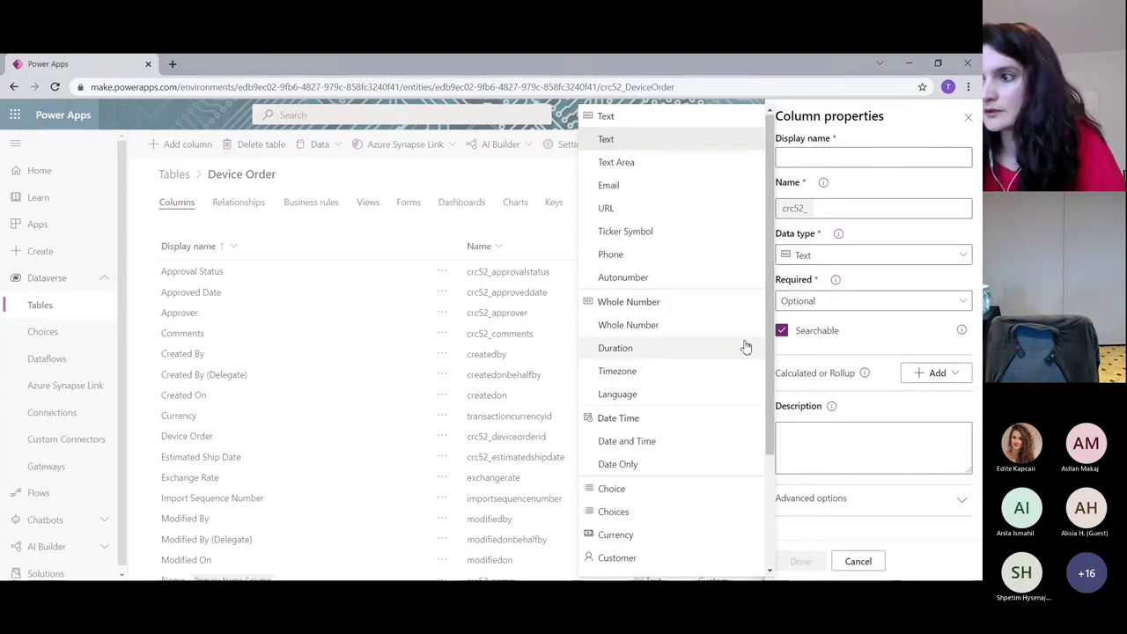
scroll(744, 336, "down", 3)
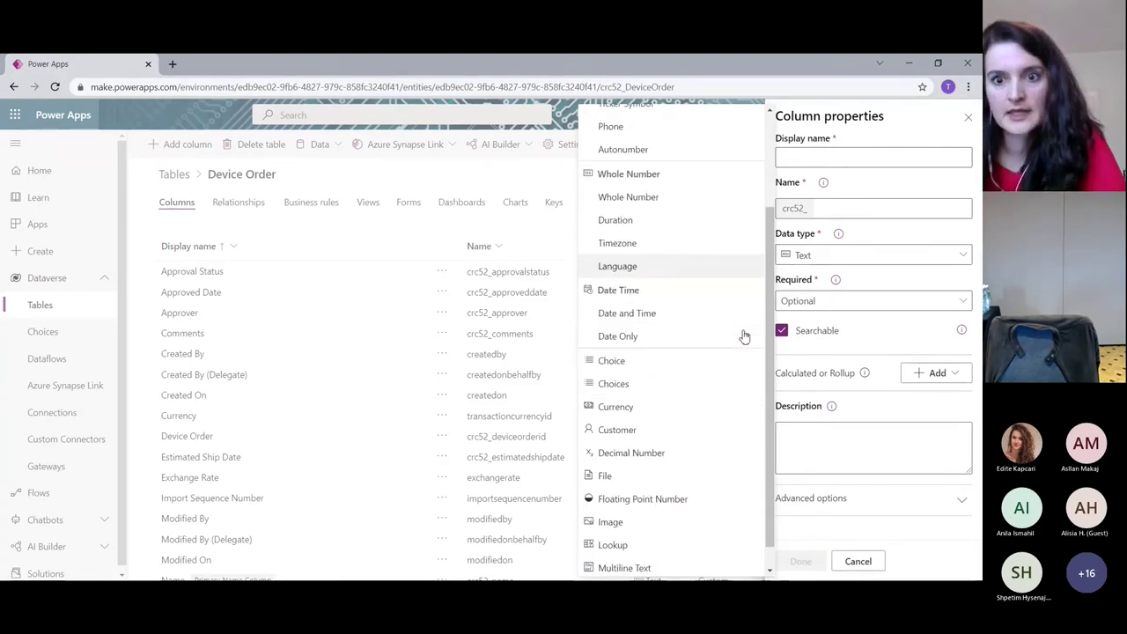
scroll(744, 337, "down", 1)
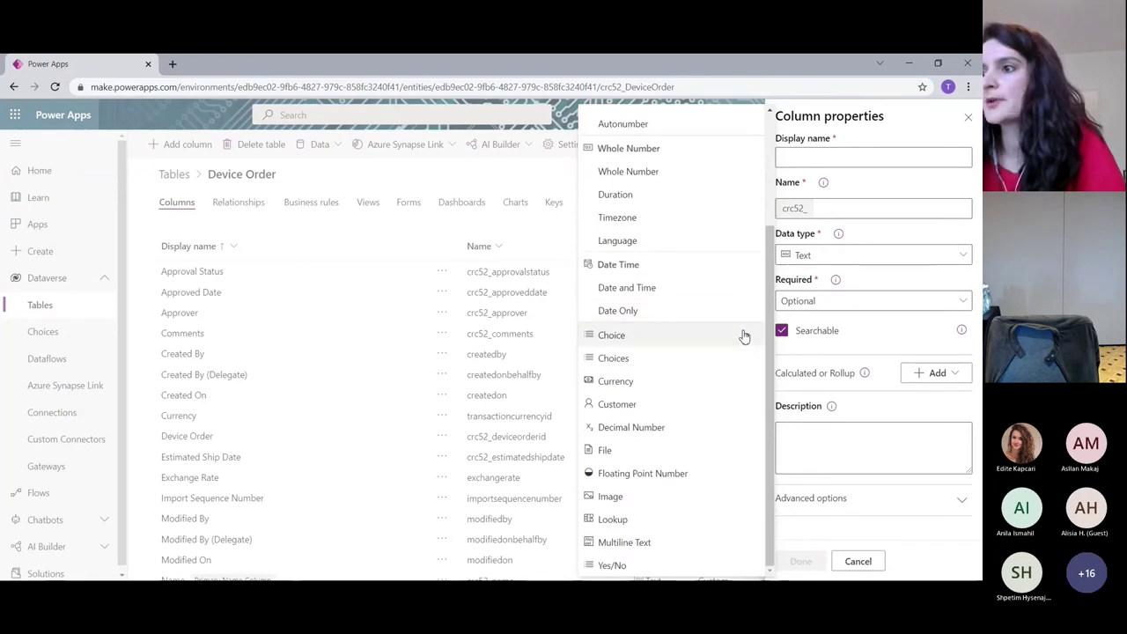
scroll(744, 336, "up", 4)
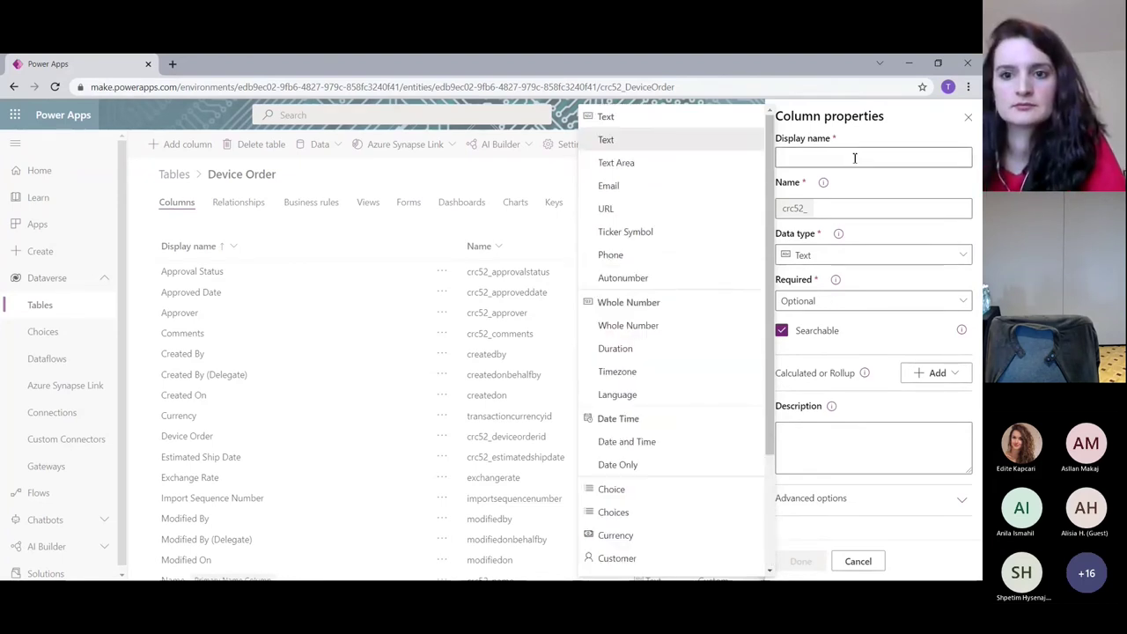
left_click(854, 158)
type("D")
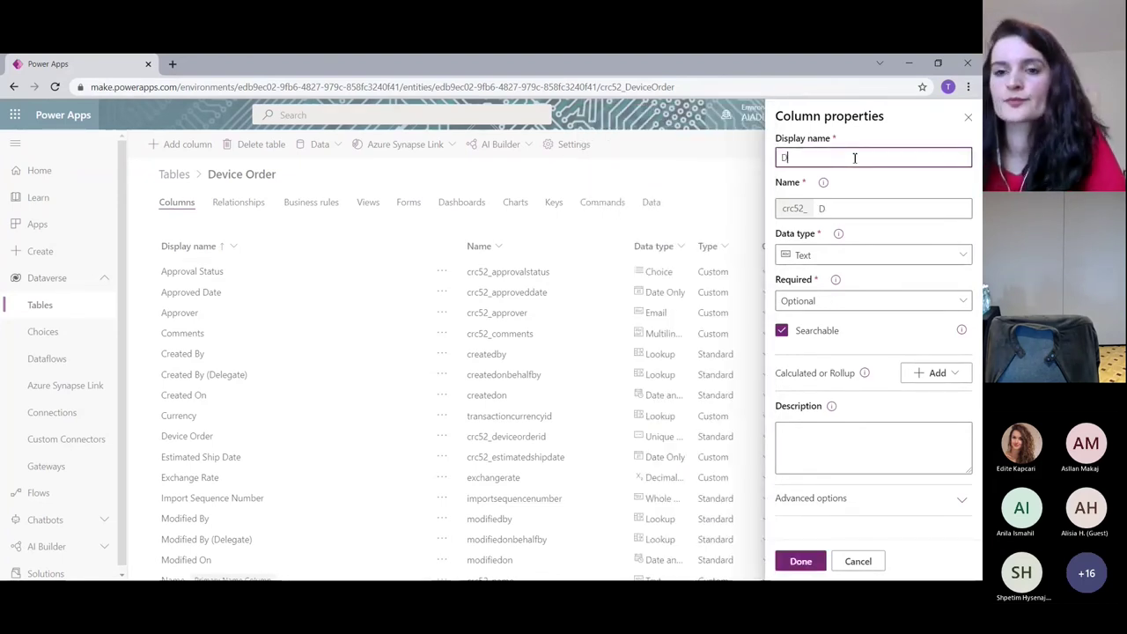
type("ep")
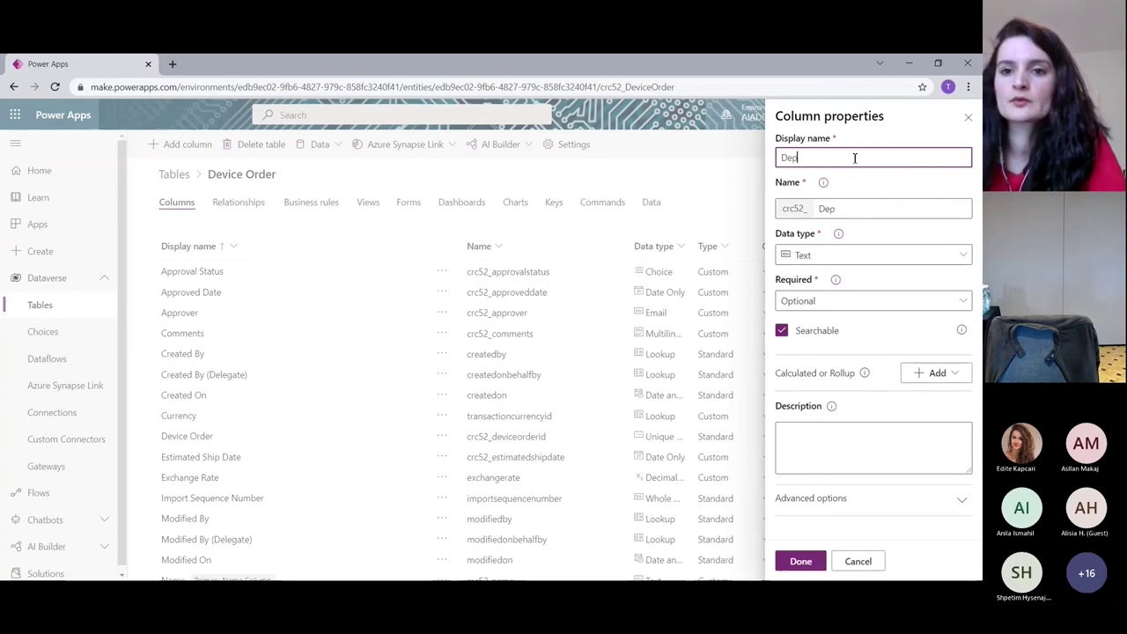
type("art")
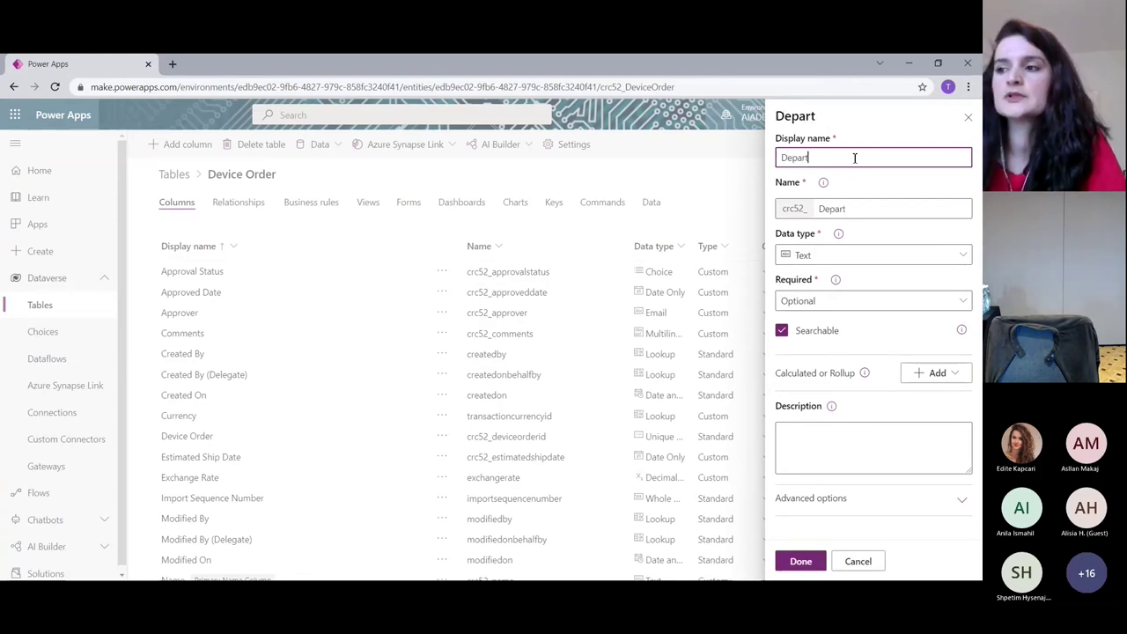
type("m")
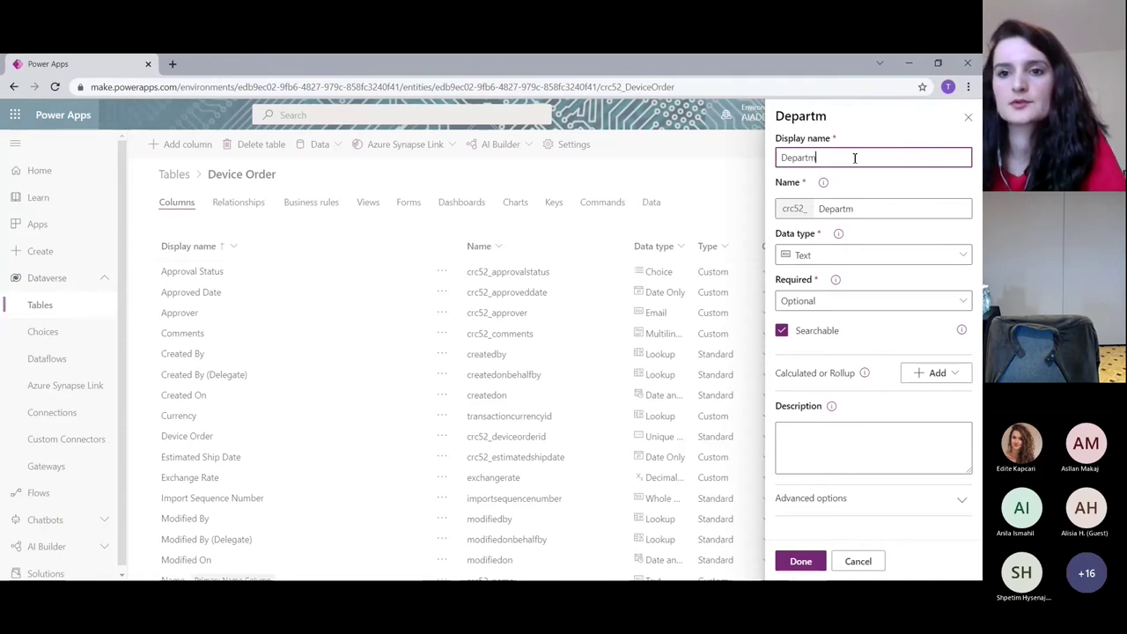
type("ent ")
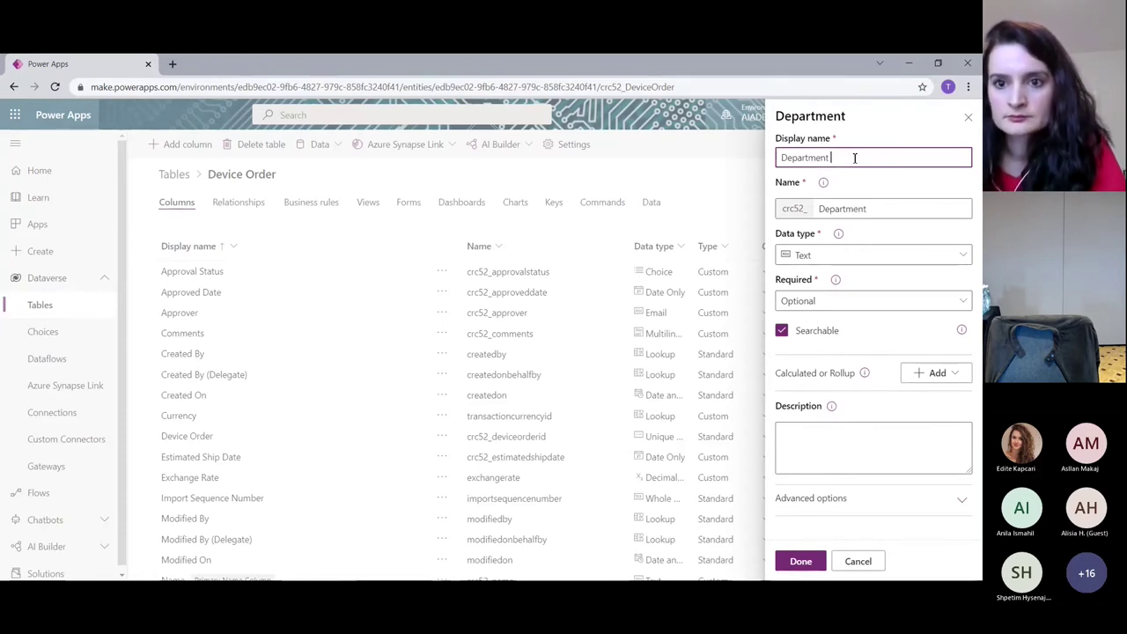
type("Cont")
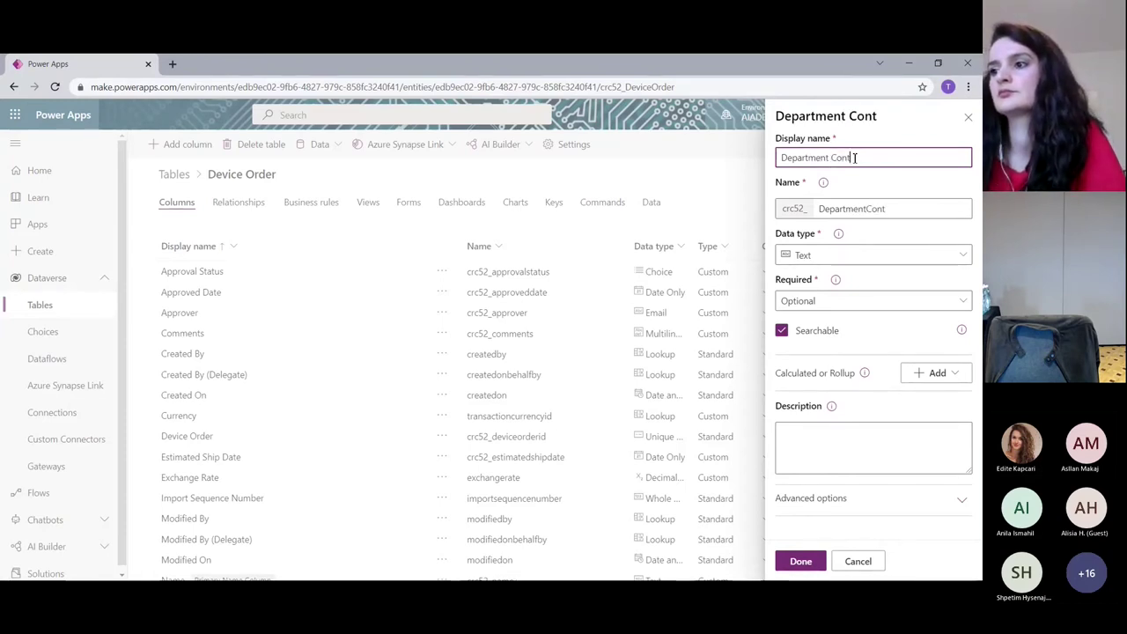
type("ribution")
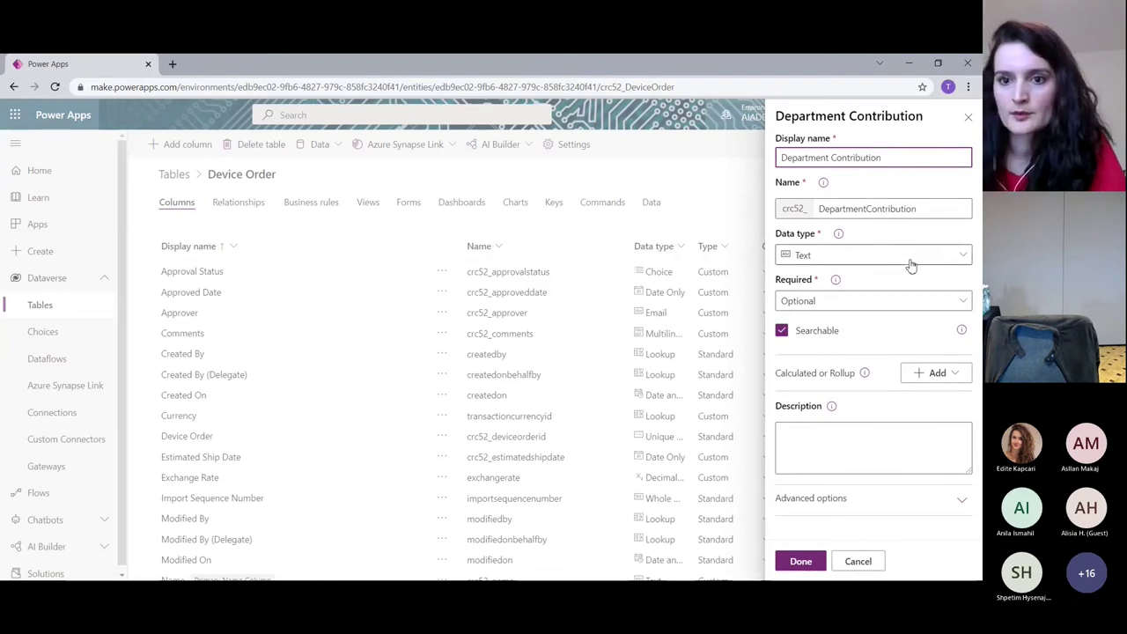
left_click(912, 266)
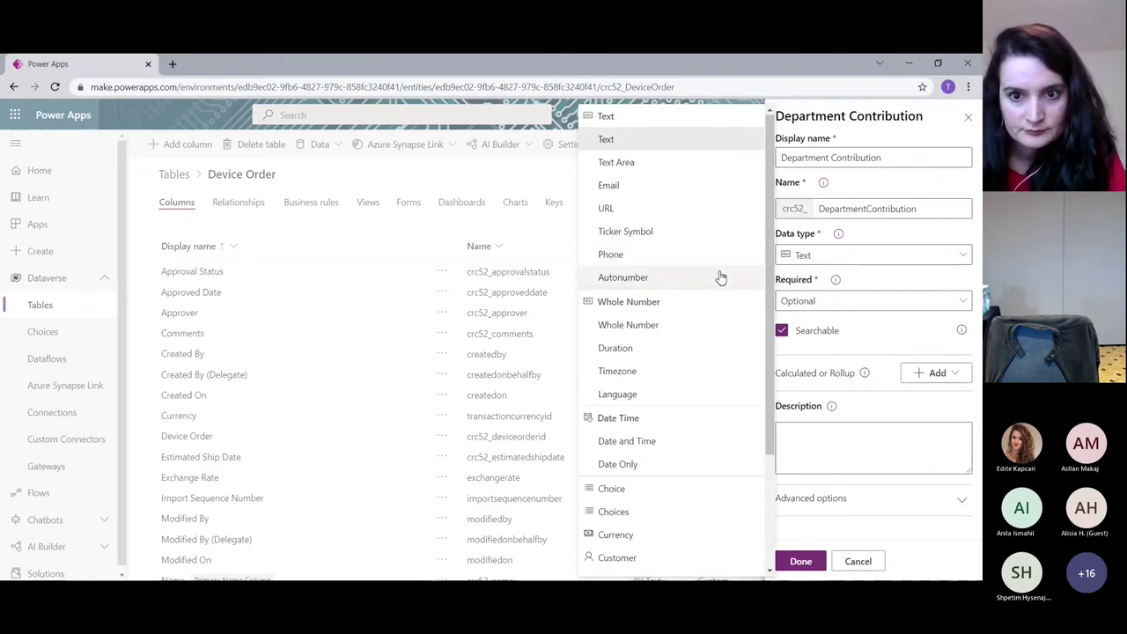
scroll(692, 473, "down", 2)
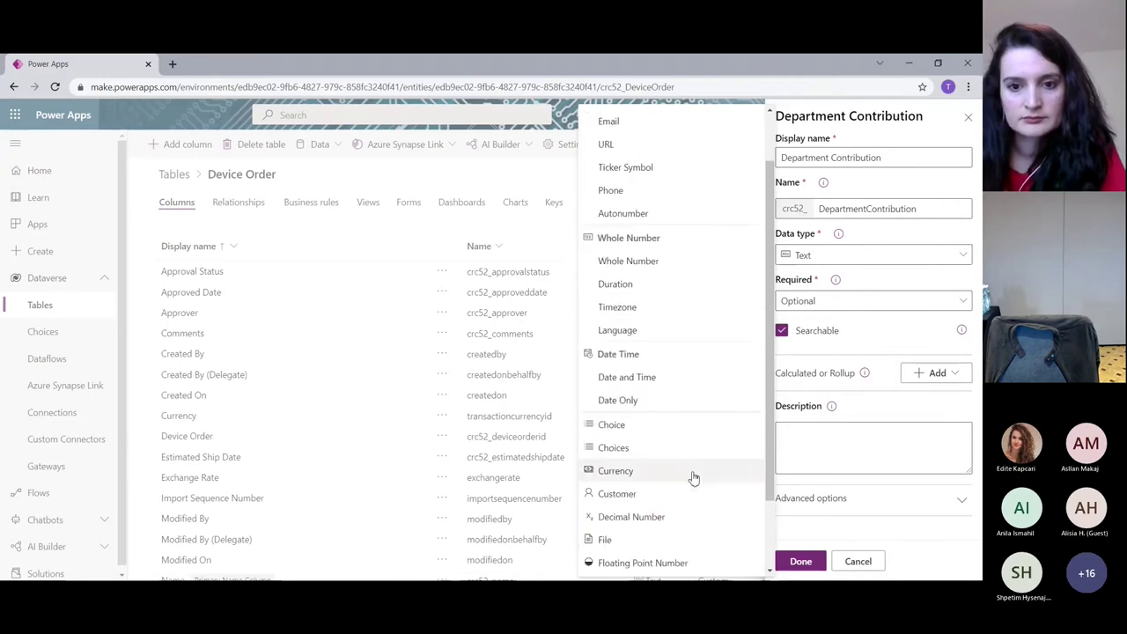
left_click(627, 407)
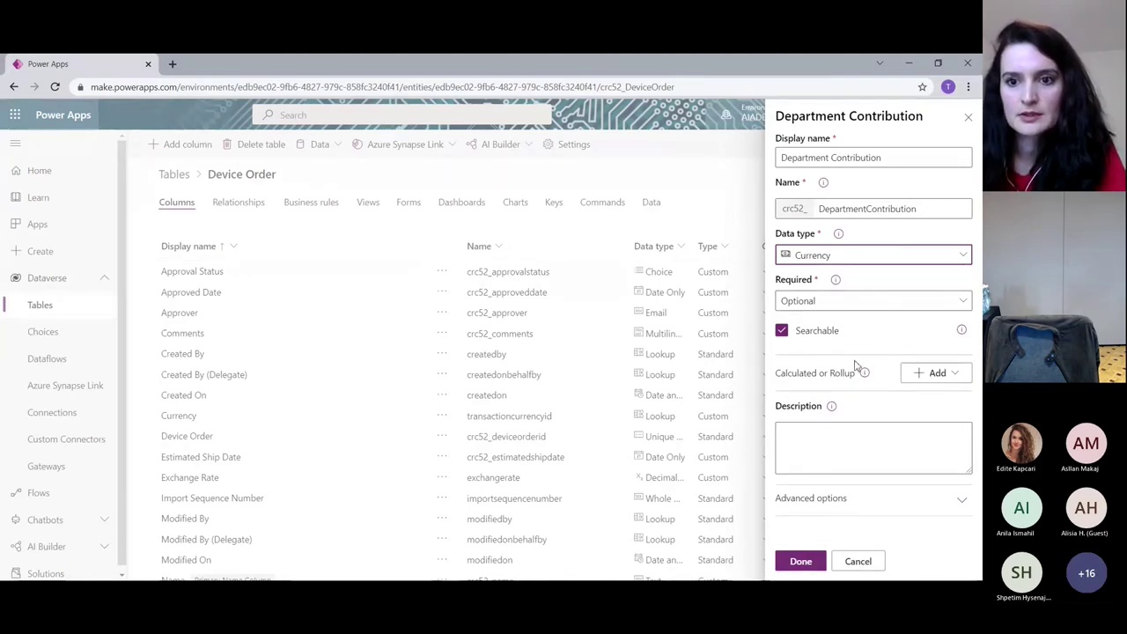
Make the Department Contribution column a calculated column and save the Device Order table
left_click(934, 374)
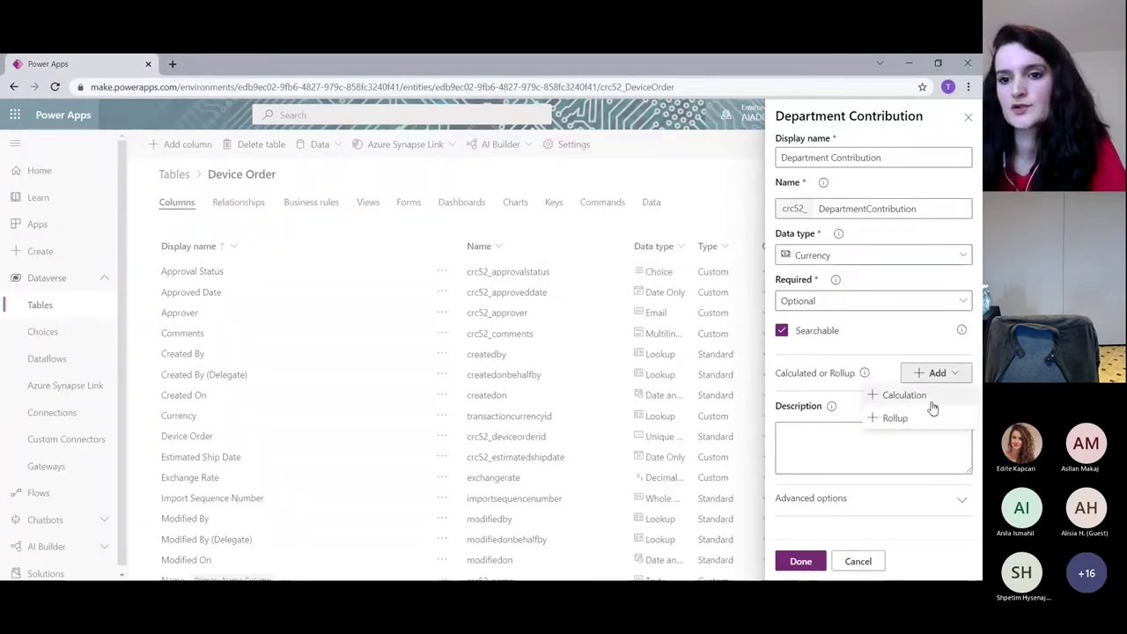
left_click(905, 396)
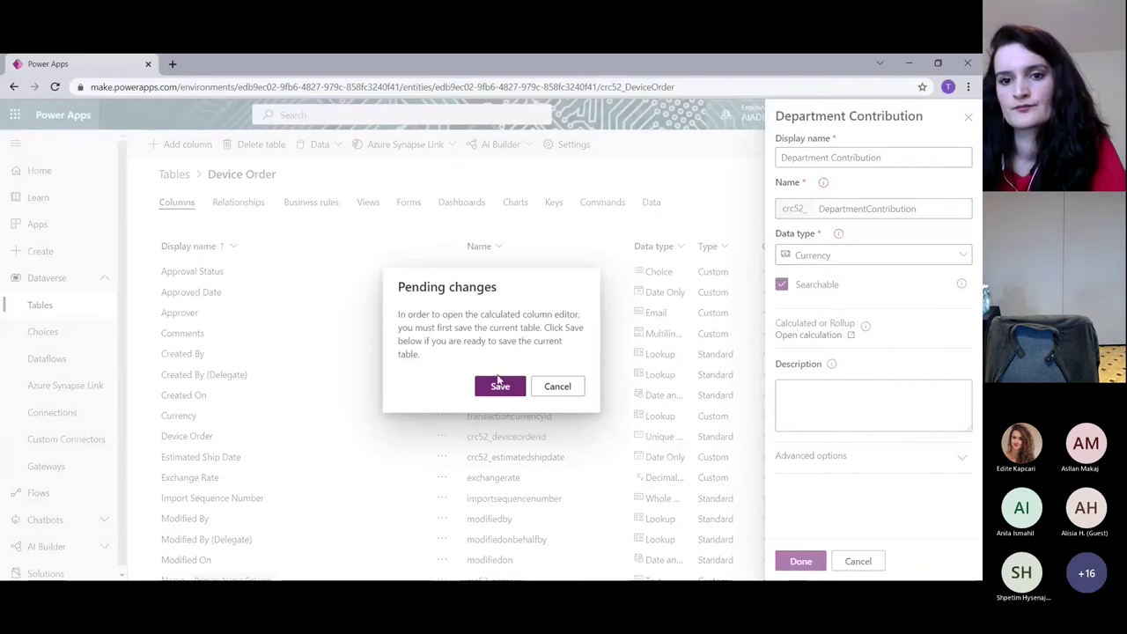
left_click(501, 388)
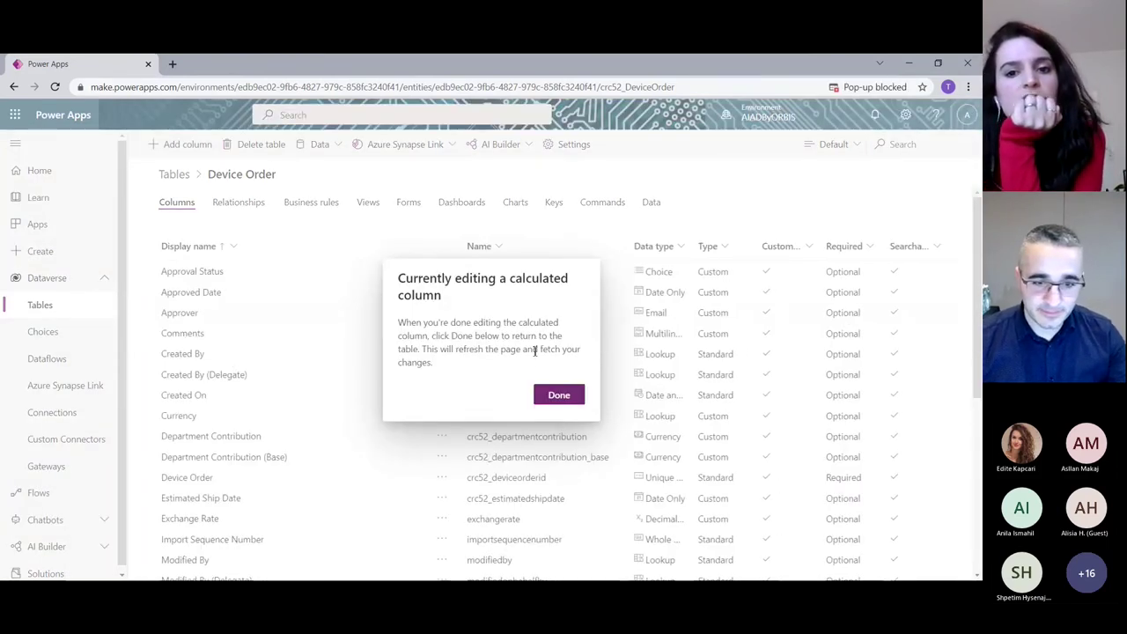
Dismiss the calculated column editing notice and always allow pop-ups and redirects from make.powerapps.com
left_click(536, 393)
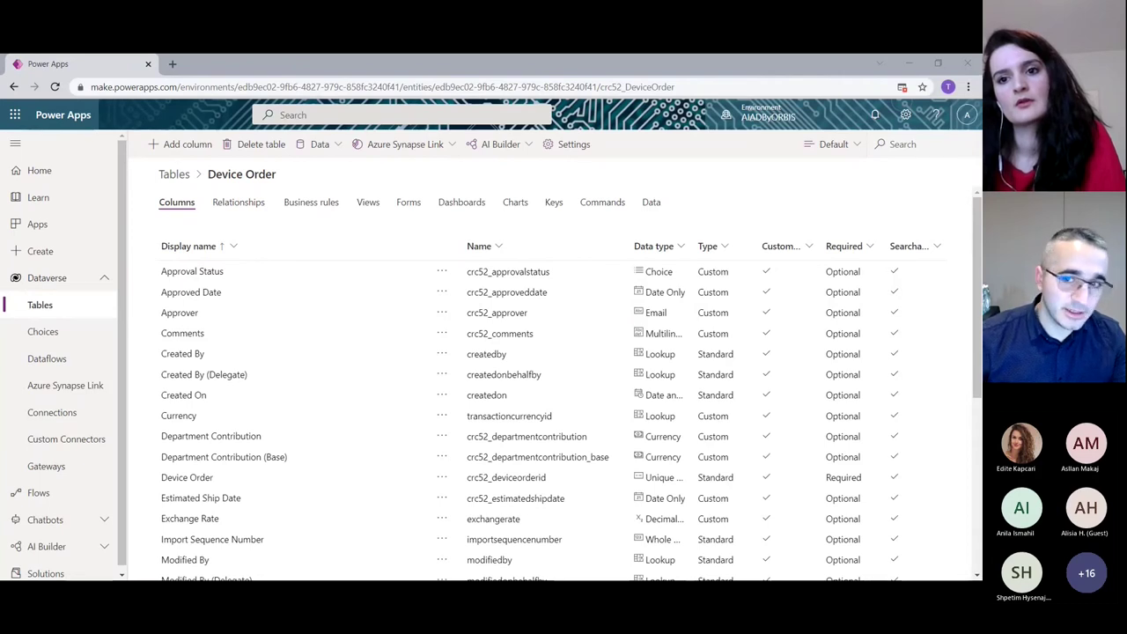
left_click(878, 188)
left_click(902, 86)
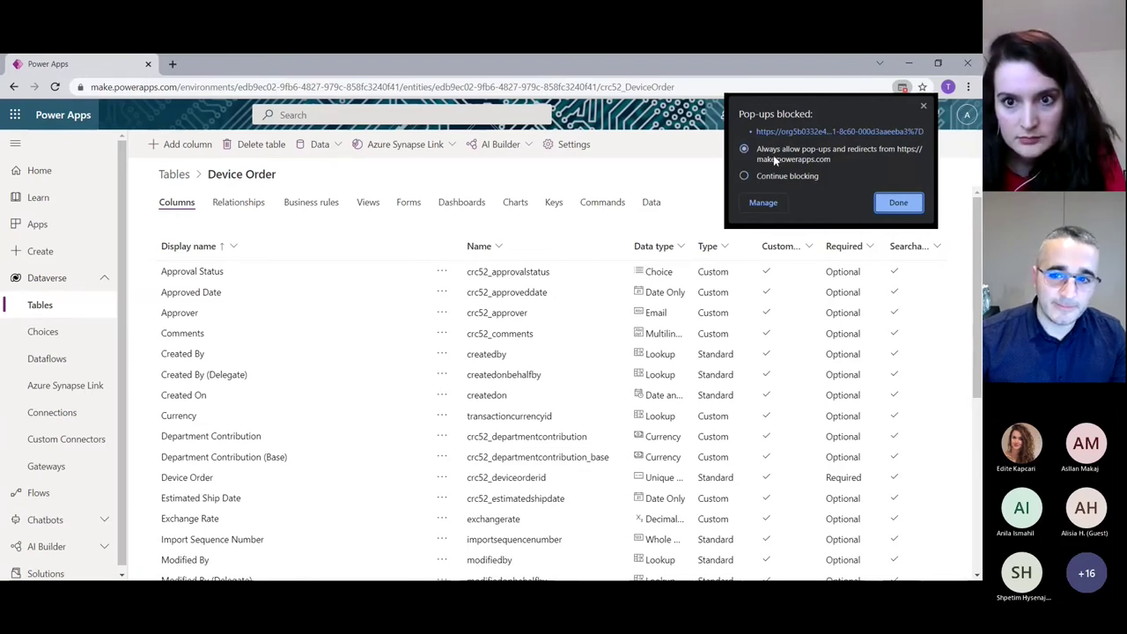
left_click(900, 202)
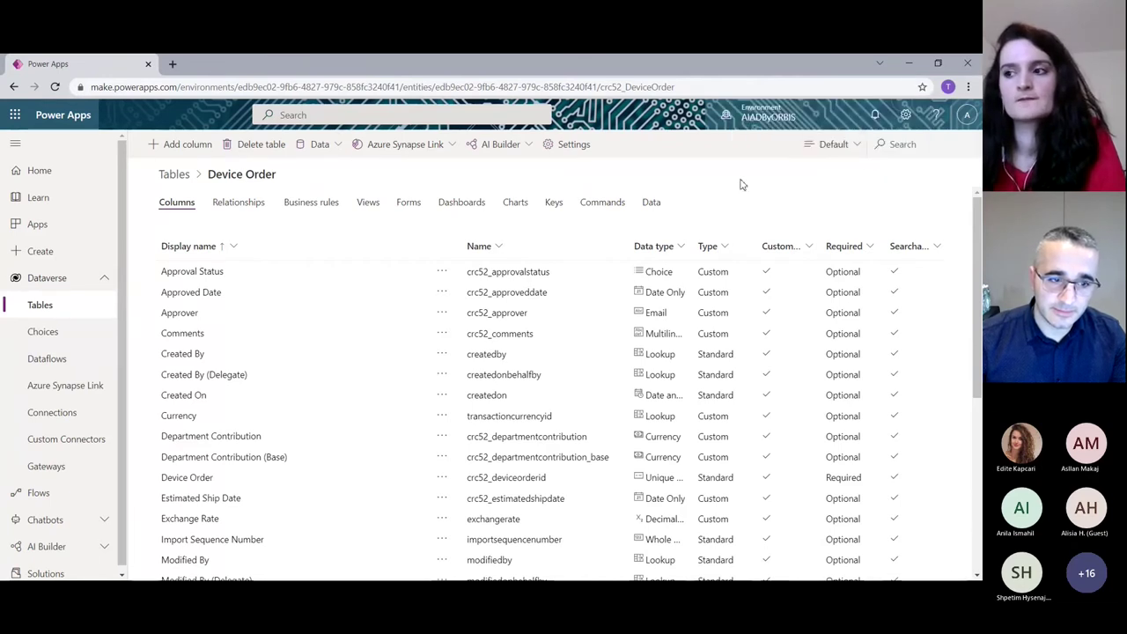
Look through the column list of the Device Order table
scroll(634, 313, "down", 1)
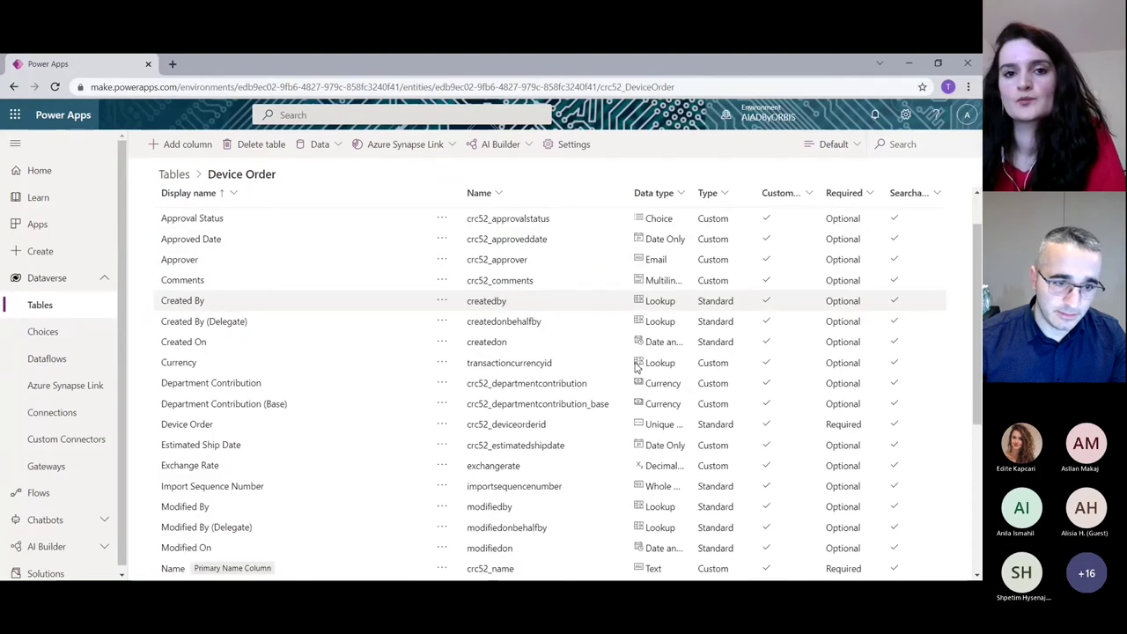
scroll(599, 441, "down", 1)
scroll(542, 528, "up", 2)
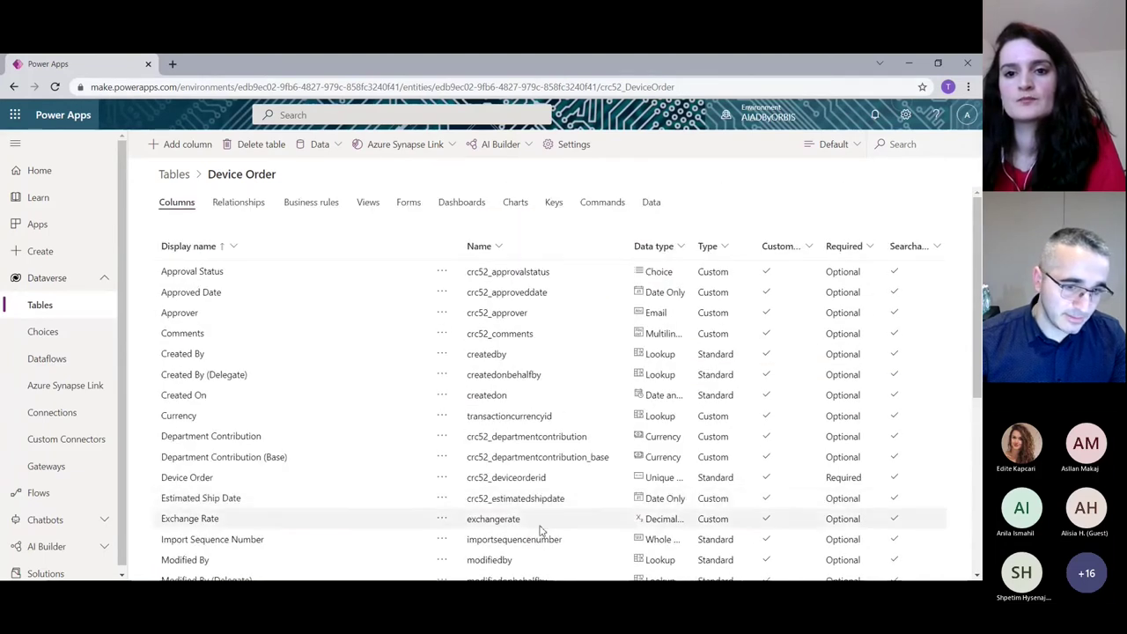
left_click(764, 168)
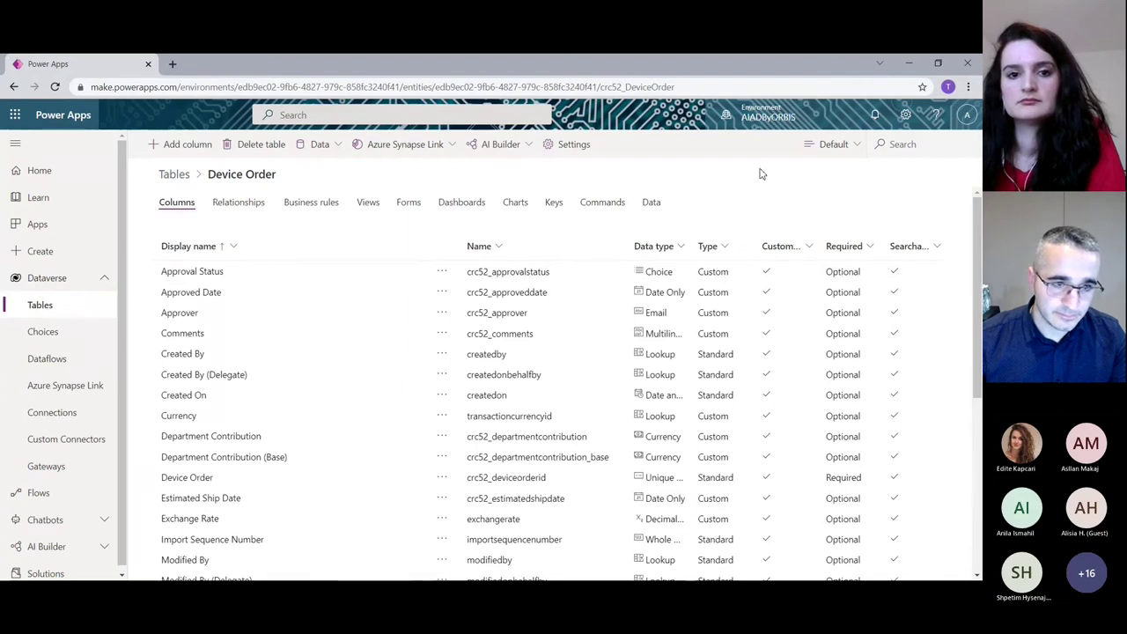
scroll(520, 417, "down", 2)
scroll(445, 390, "down", 3)
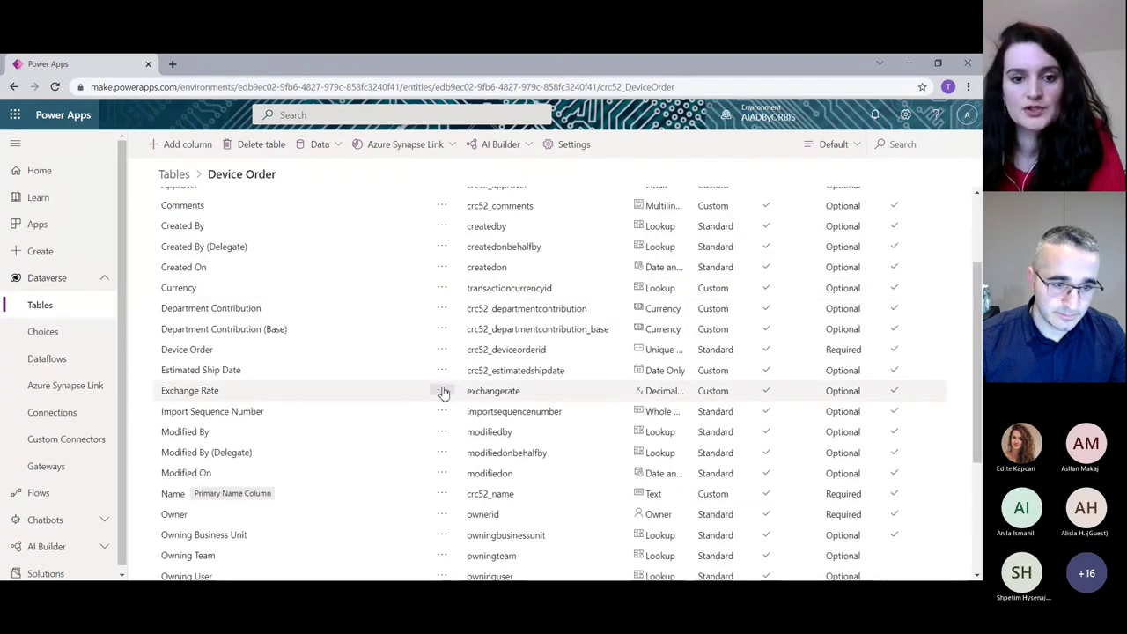
scroll(410, 405, "down", 1)
scroll(413, 407, "up", 5)
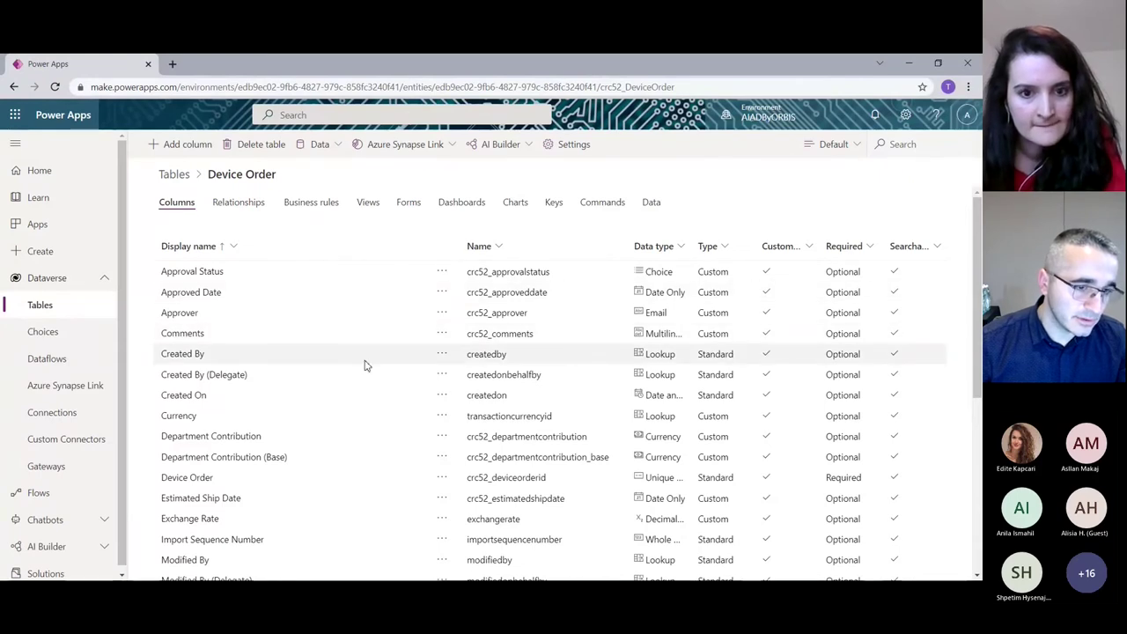
Try to open the calculation of the Department Contribution column and return to the table's column list
scroll(370, 371, "down", 1)
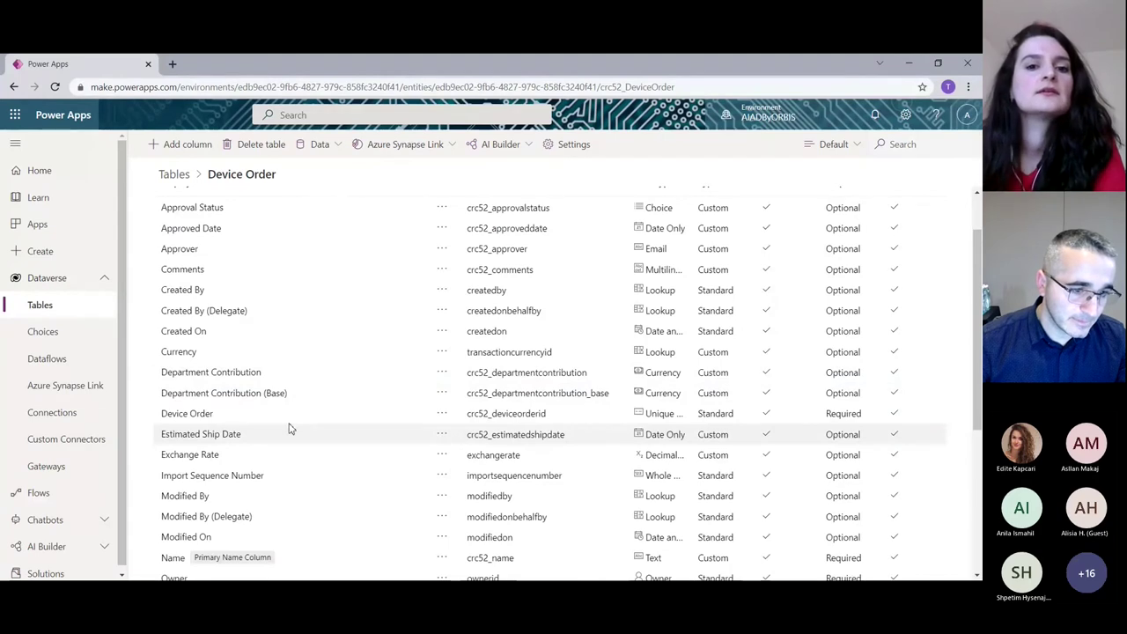
scroll(286, 396, "down", 1)
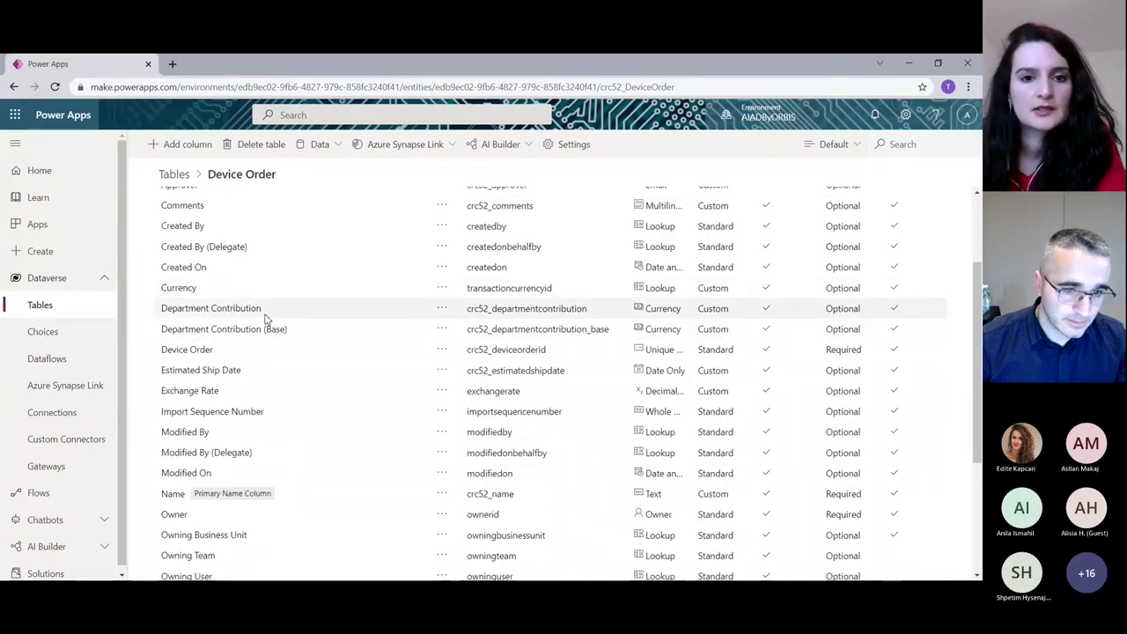
left_click(257, 310)
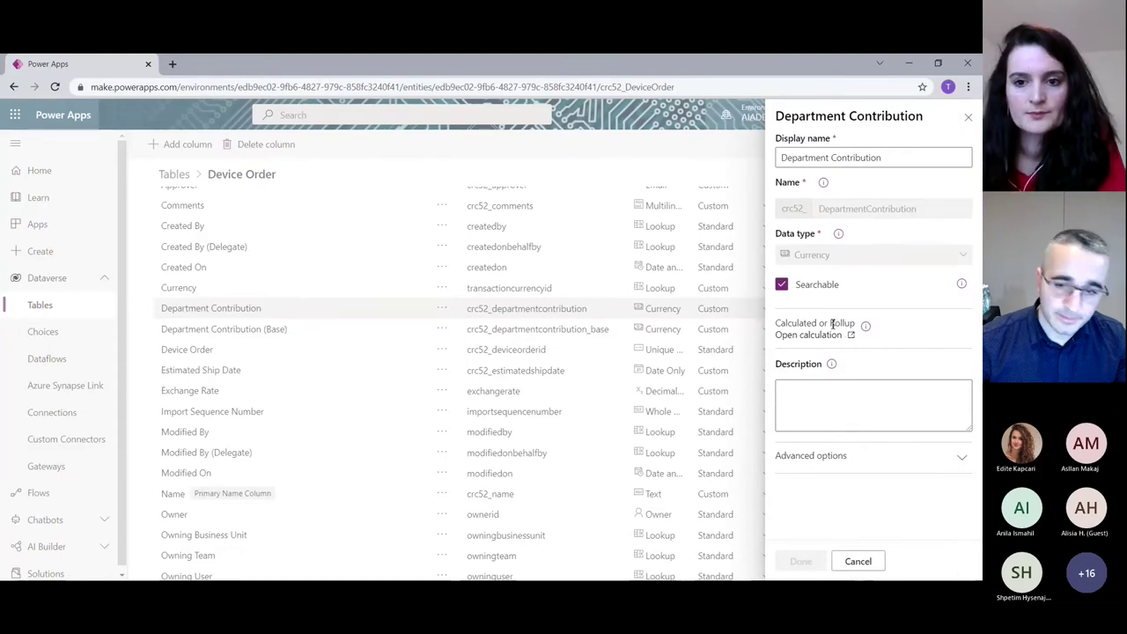
left_click(830, 335)
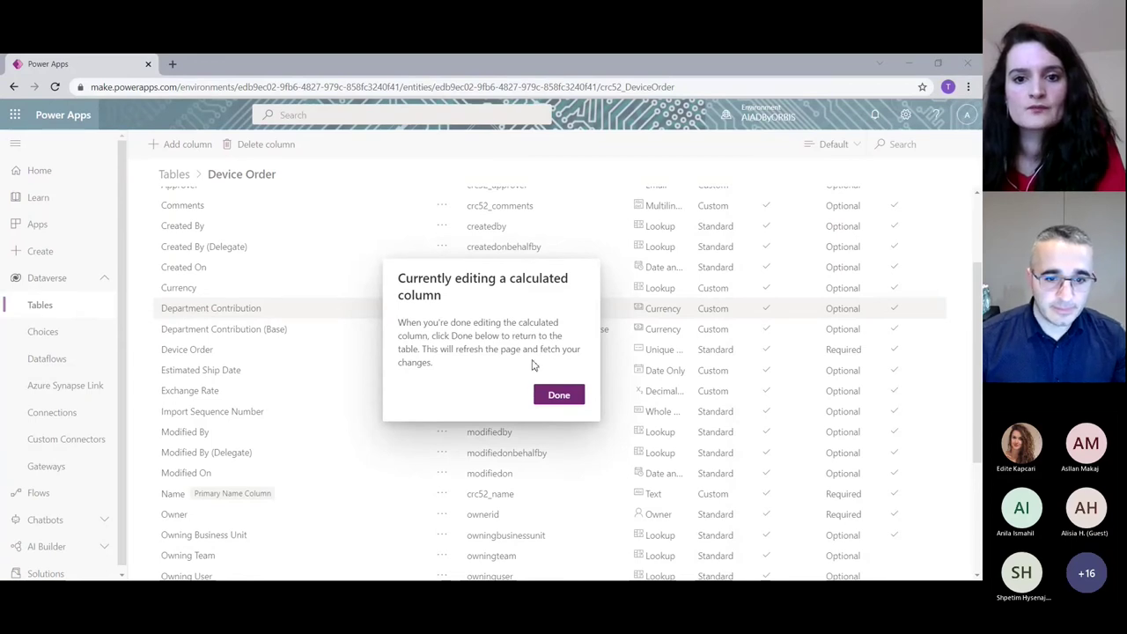
left_click(560, 396)
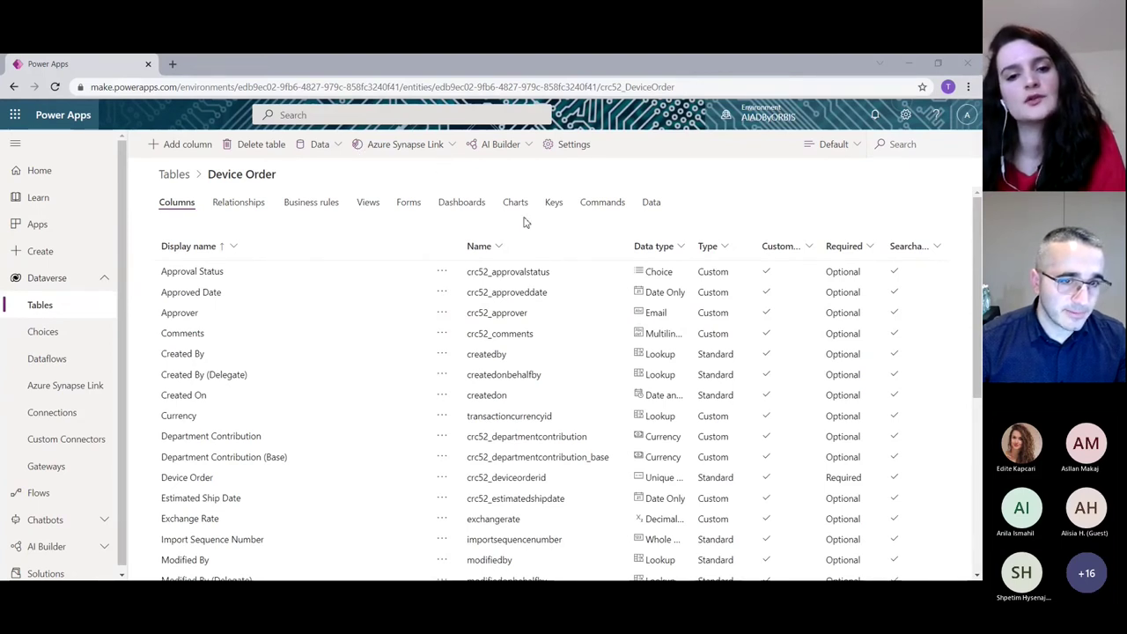
Reopen the properties of the Department Contribution column and open its calculation for editing
left_click(683, 143)
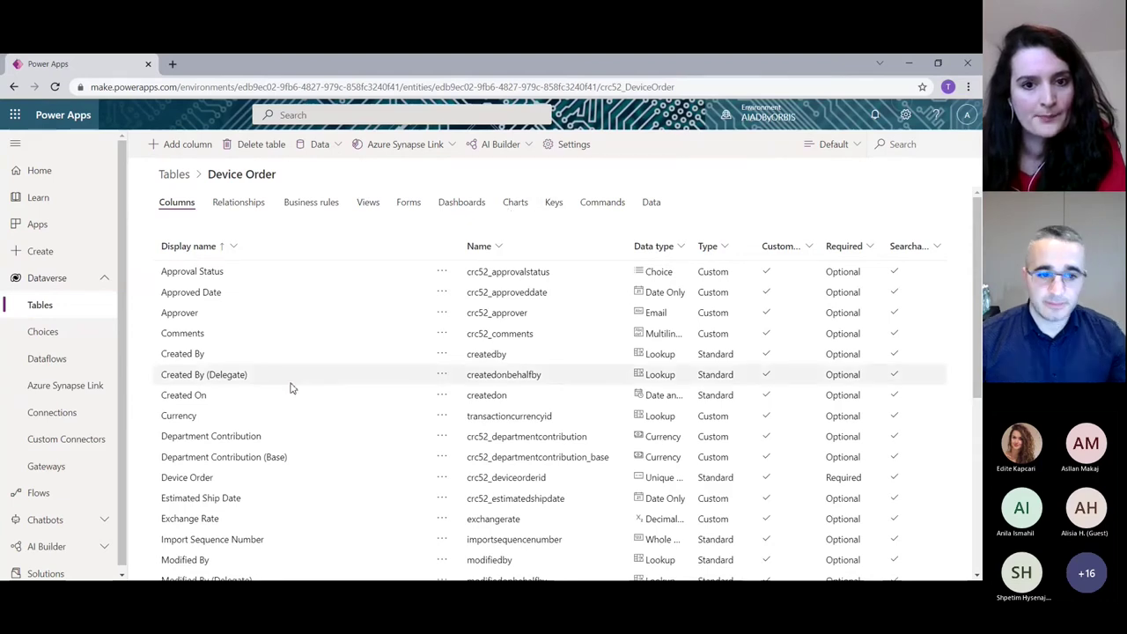
scroll(265, 387, "down", 1)
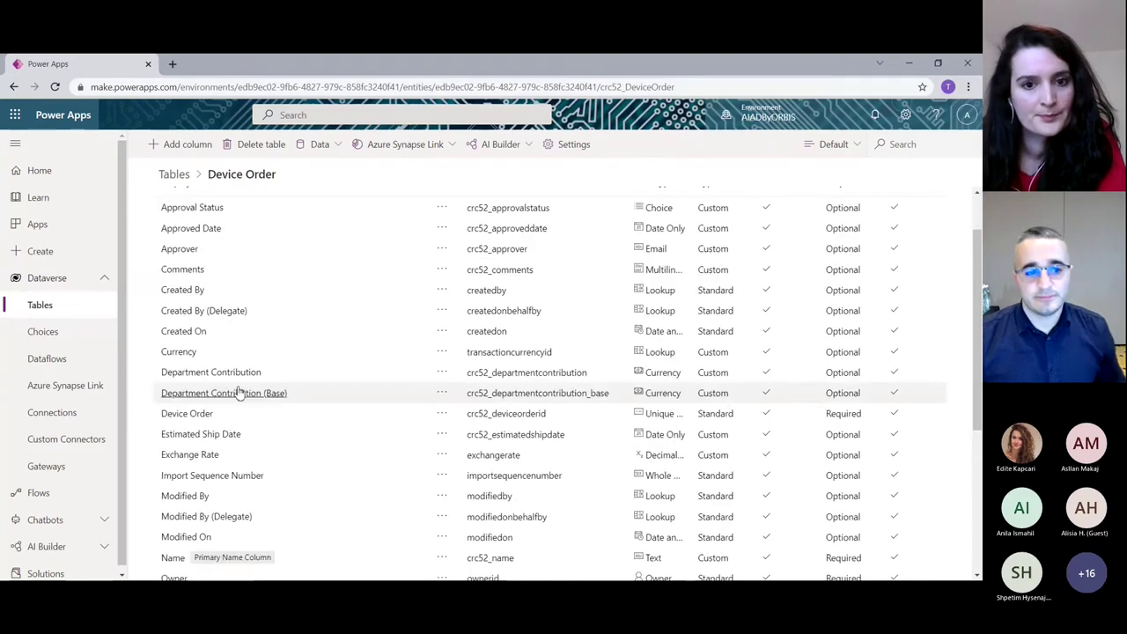
left_click(196, 373)
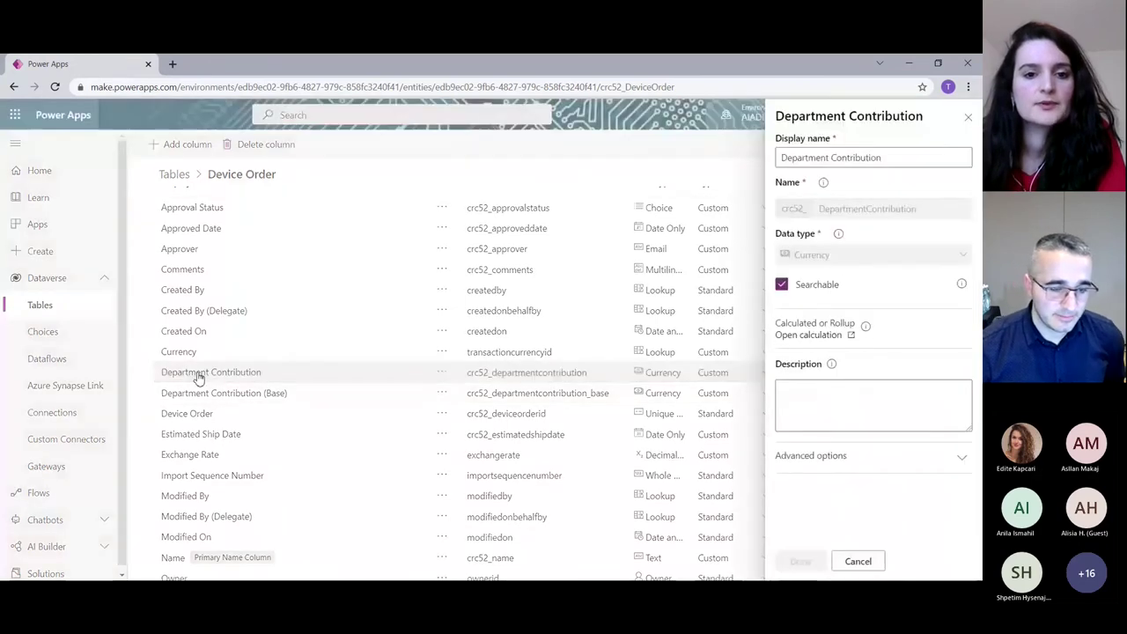
left_click(809, 336)
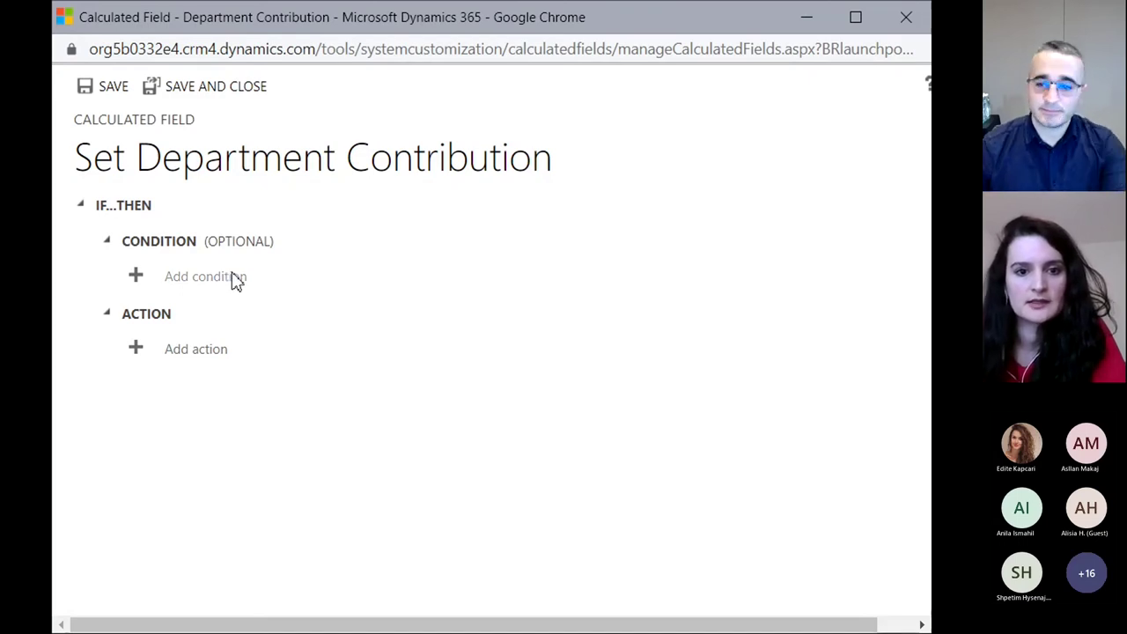
Add an action that sets Department Contribution to crc52_price * 0.1 and accept the formula
left_click(180, 361)
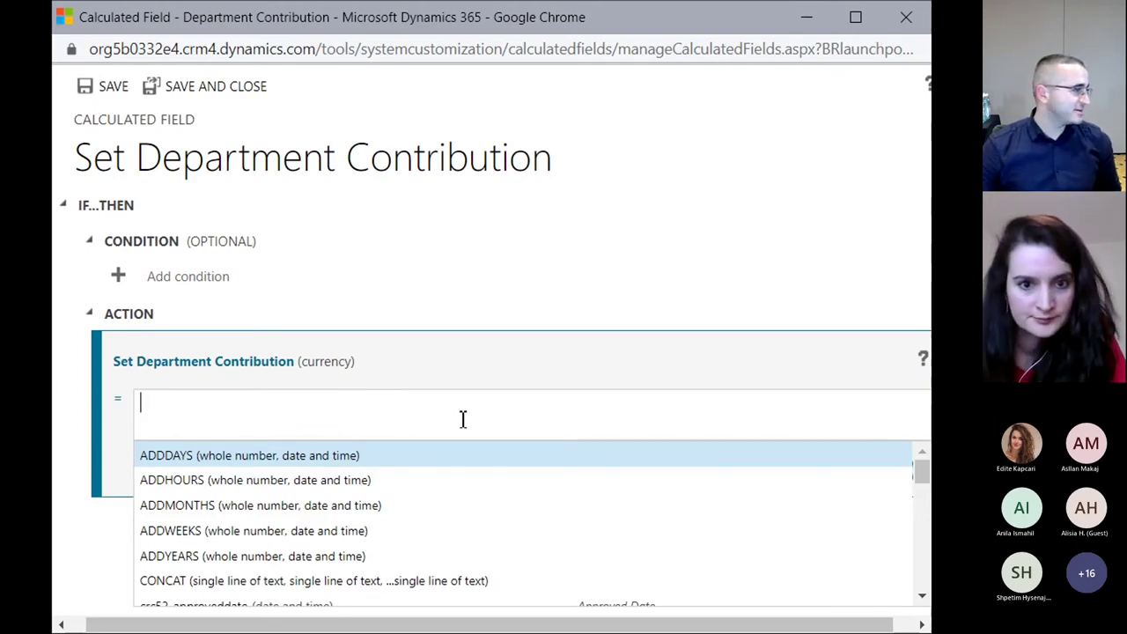
type("P")
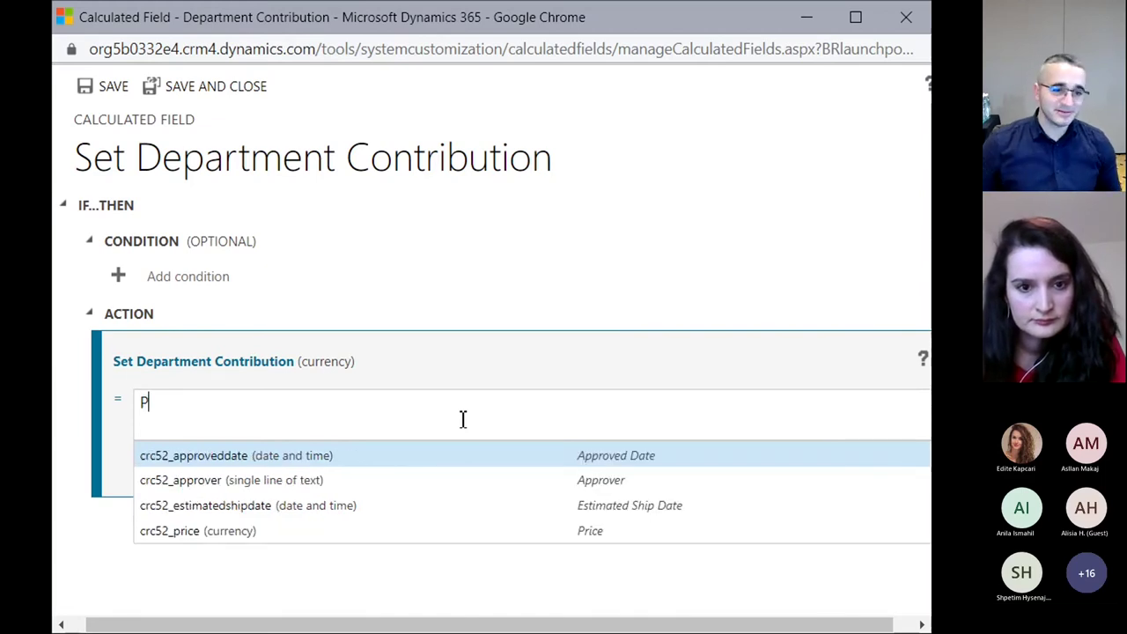
type("ri")
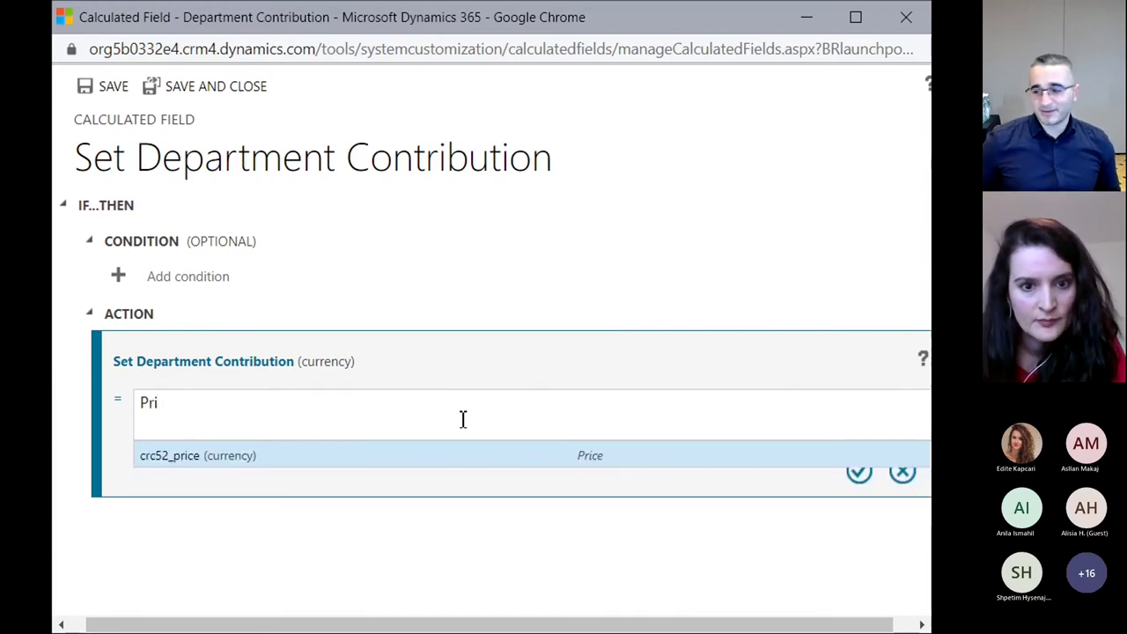
type("ce")
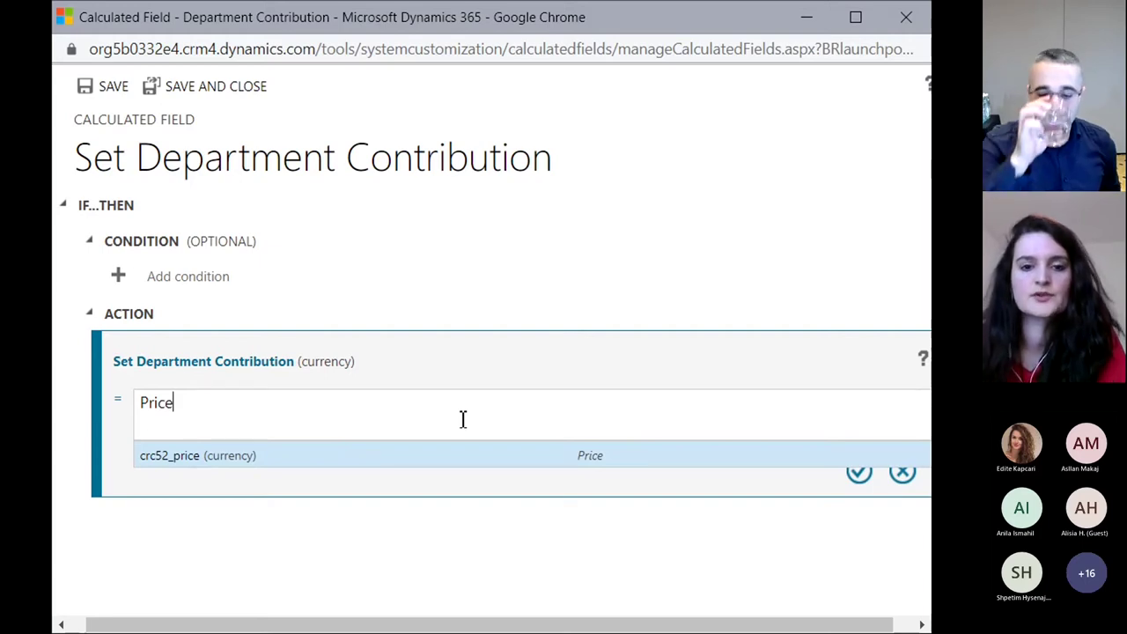
key("Return")
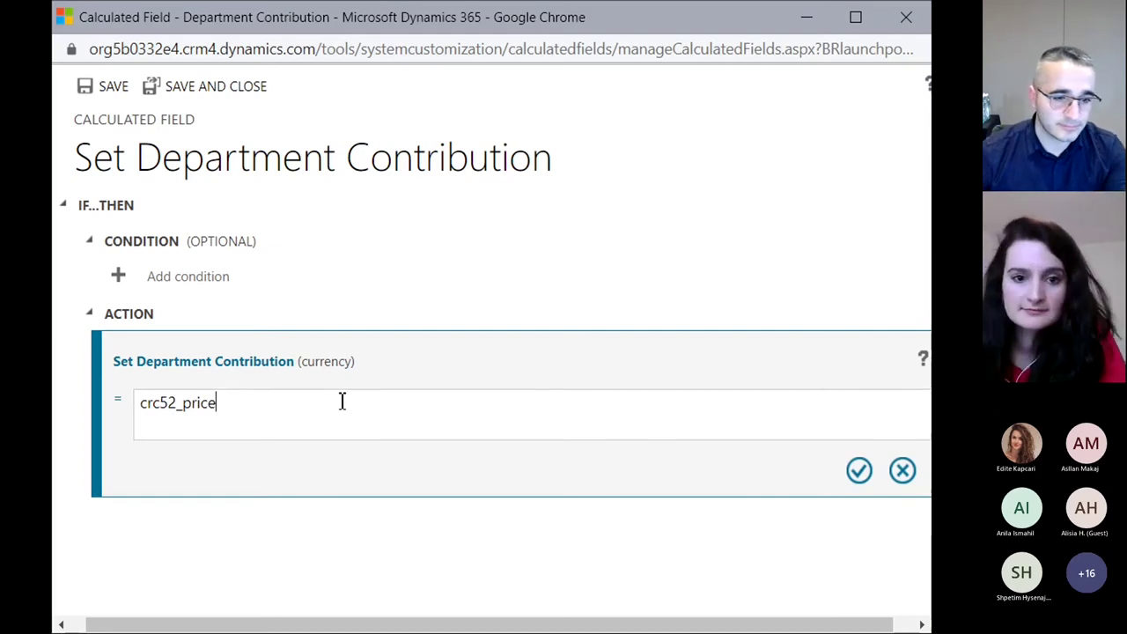
type("* ")
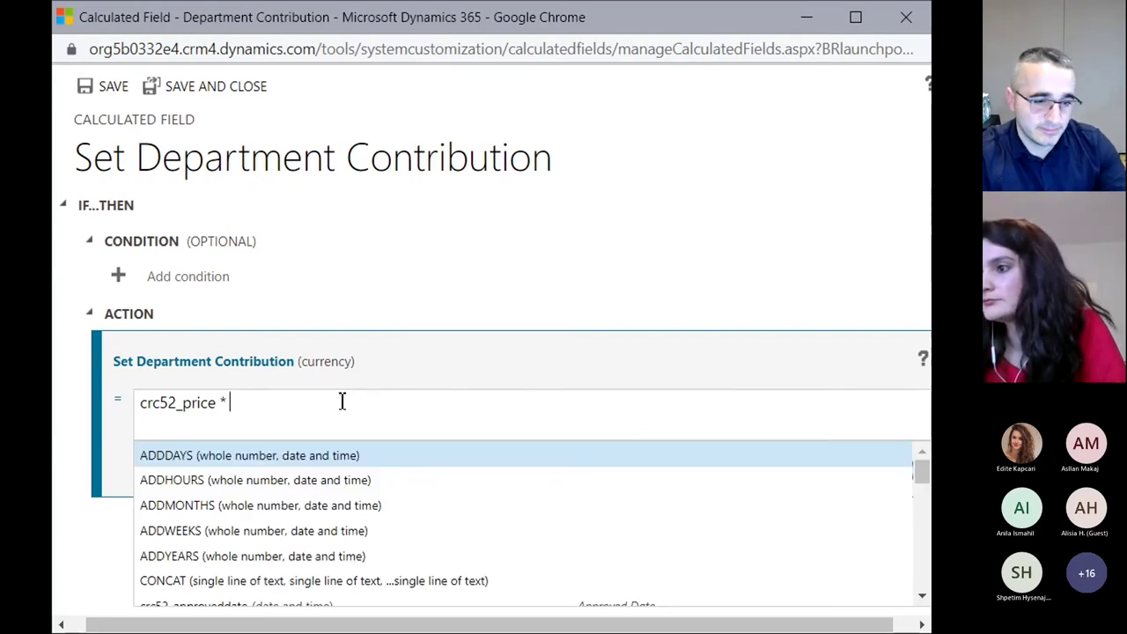
type("0.1")
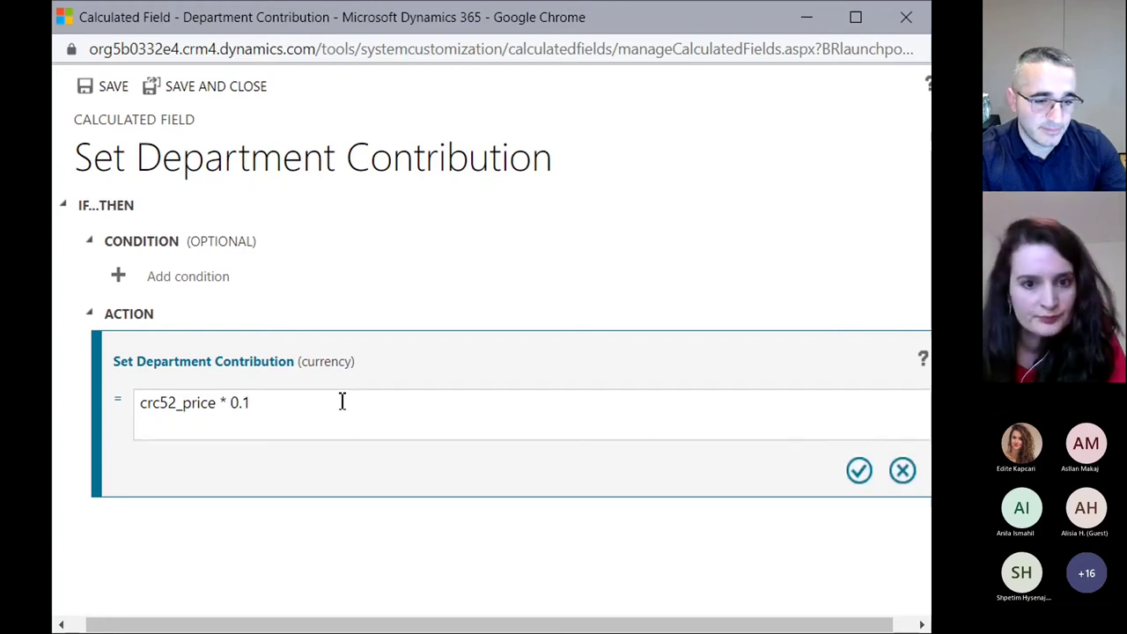
left_click(860, 472)
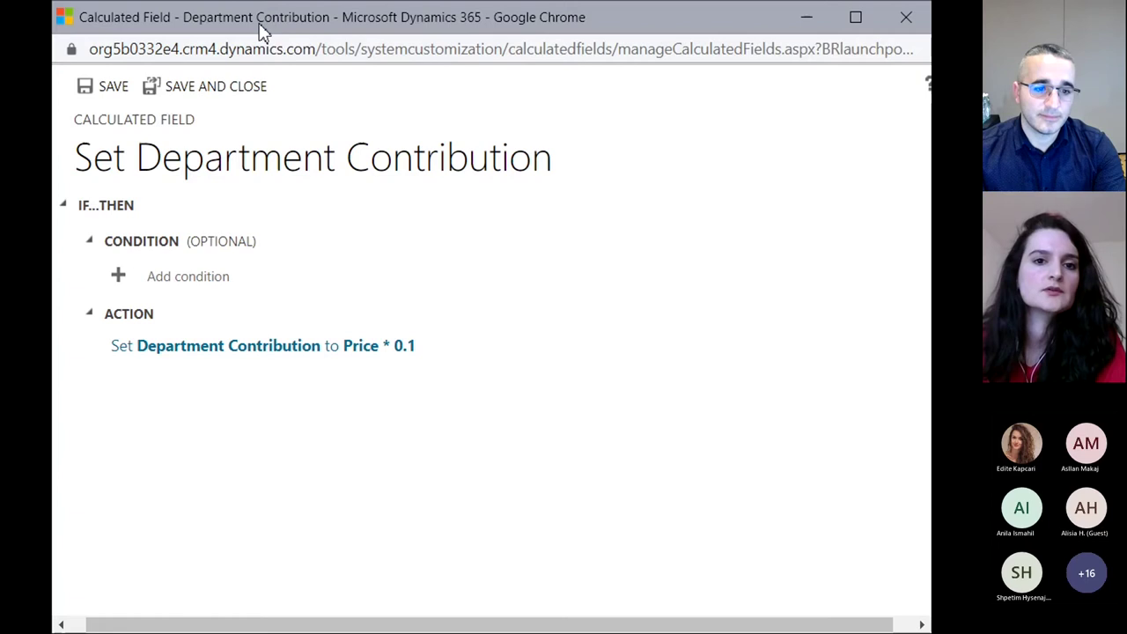
Save the Department Contribution calculation, close its editor and return to the refreshed Device Order table
left_click(111, 88)
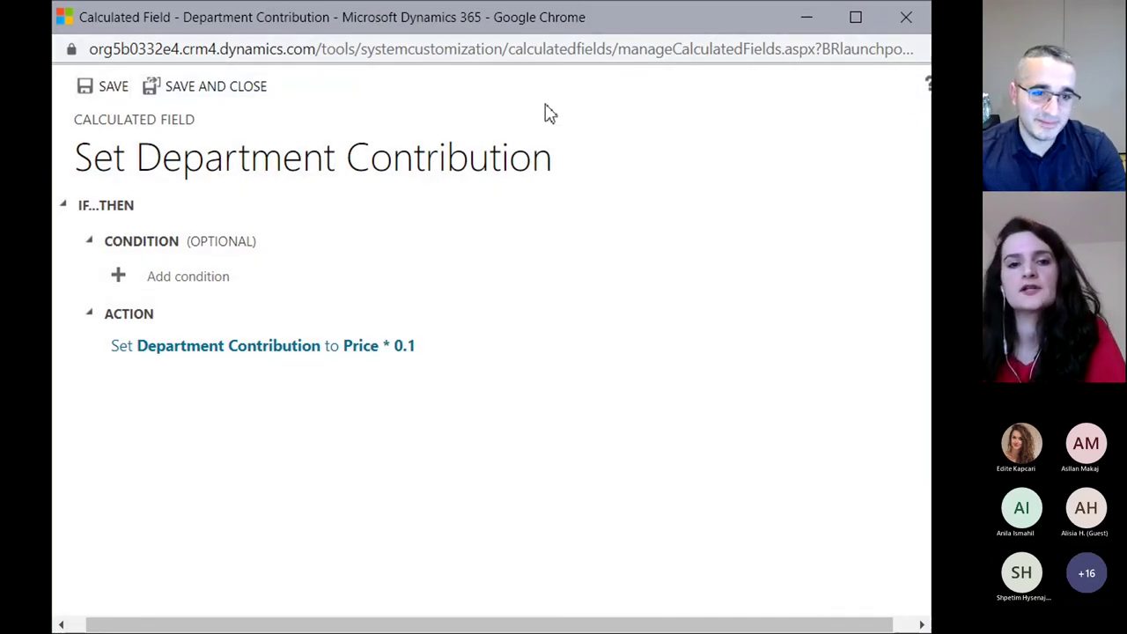
left_click(912, 32)
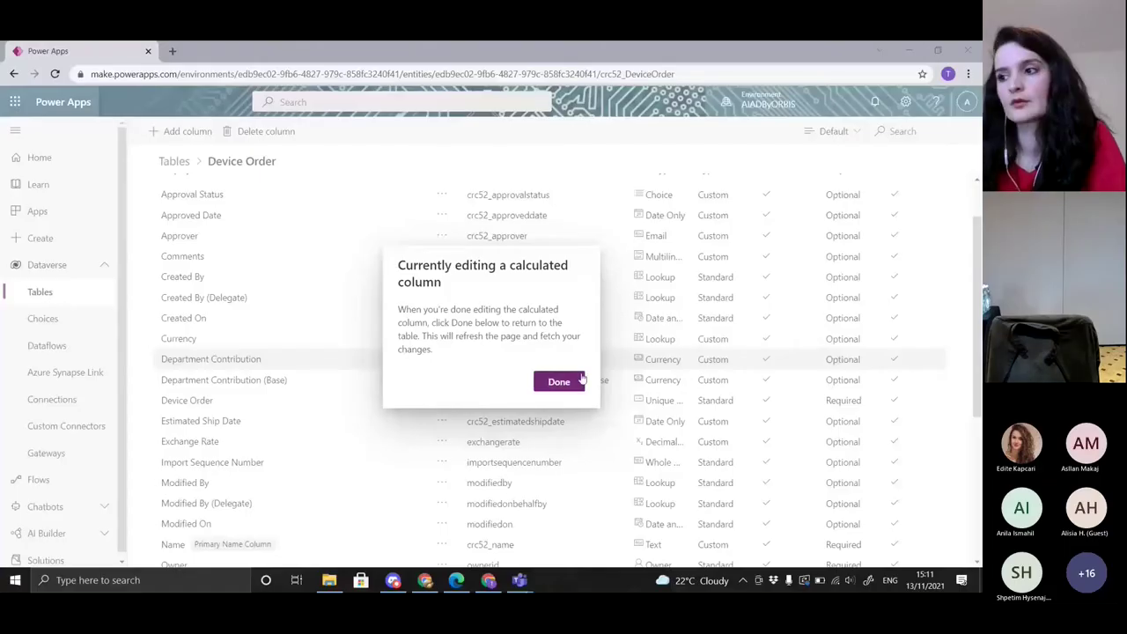
left_click(580, 379)
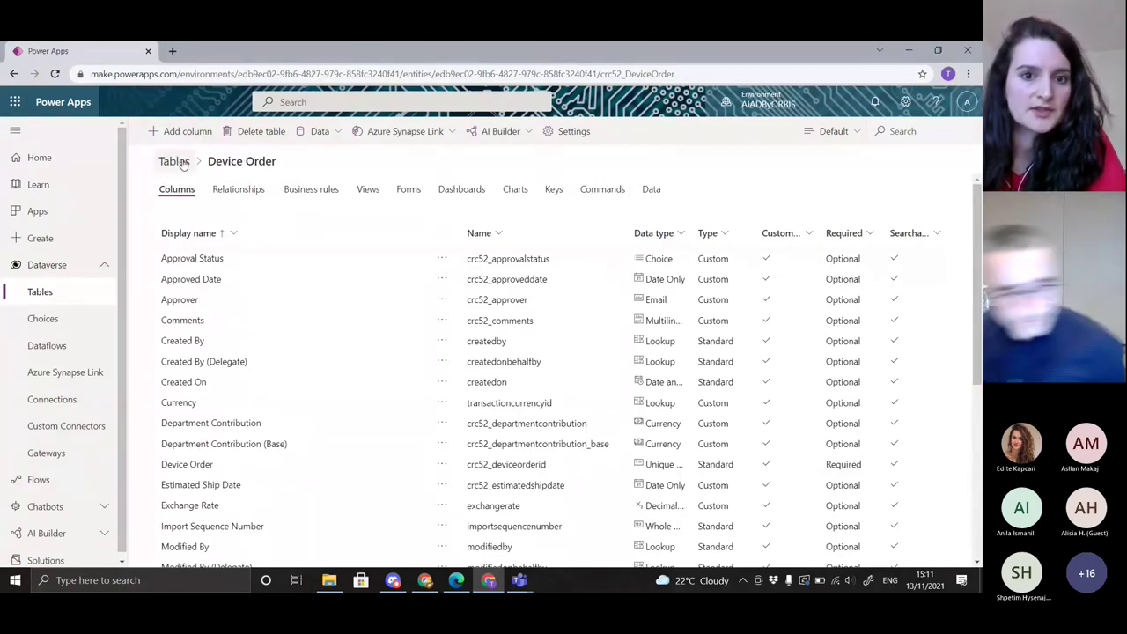
Add a new business rule to the Device Order table and name it Calculate Ship Date
left_click(297, 188)
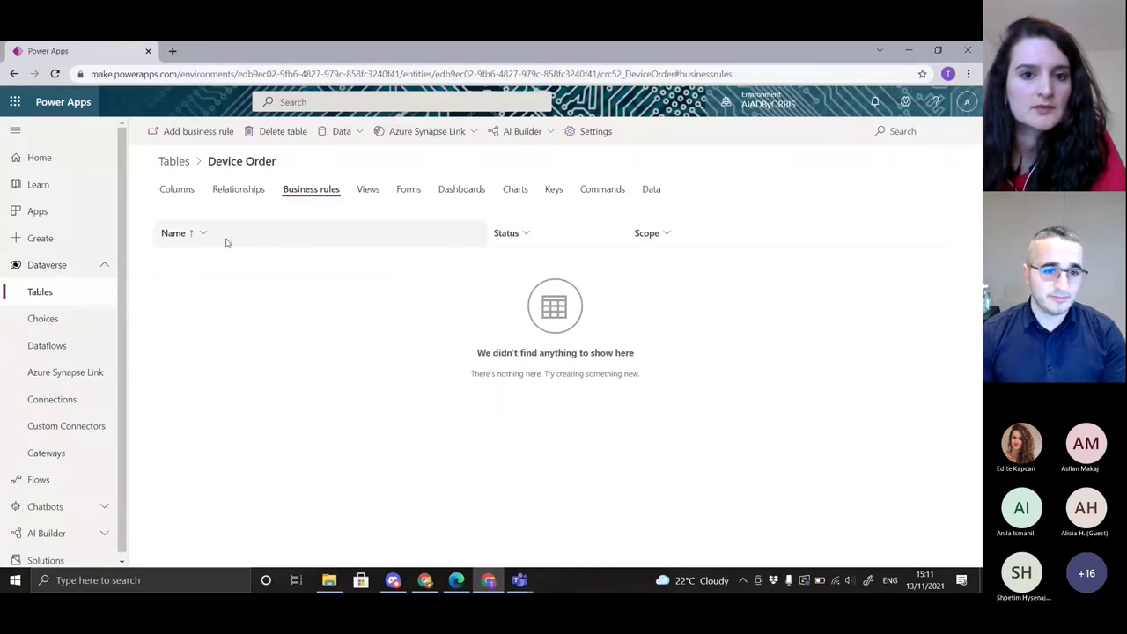
left_click(179, 134)
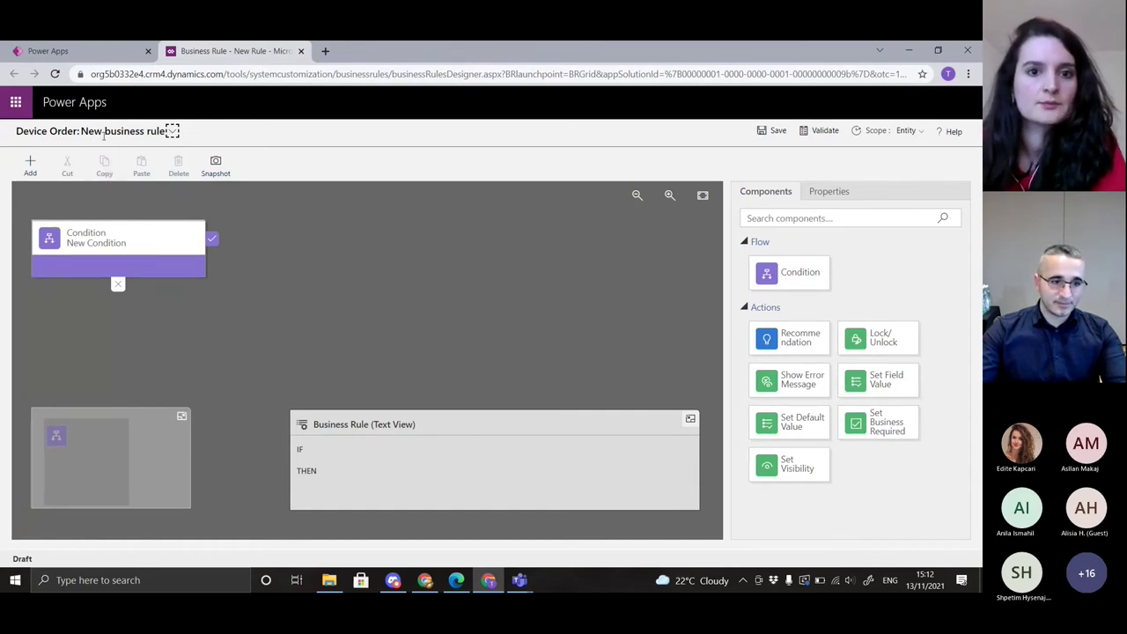
left_click(172, 132)
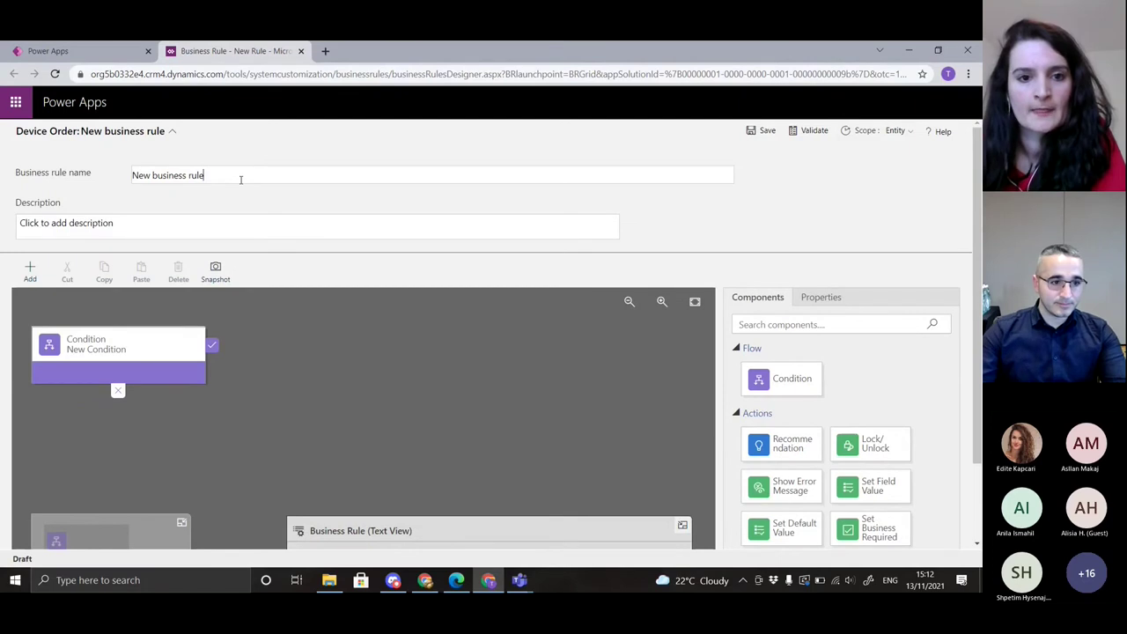
left_click_drag(245, 174, 121, 178)
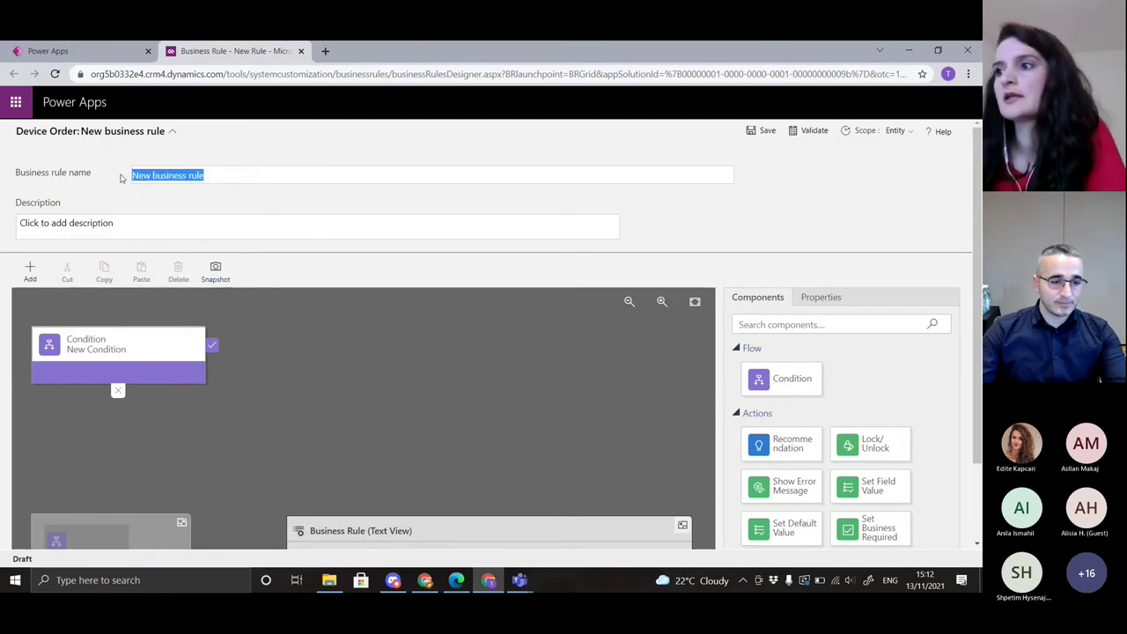
key("BackSpace")
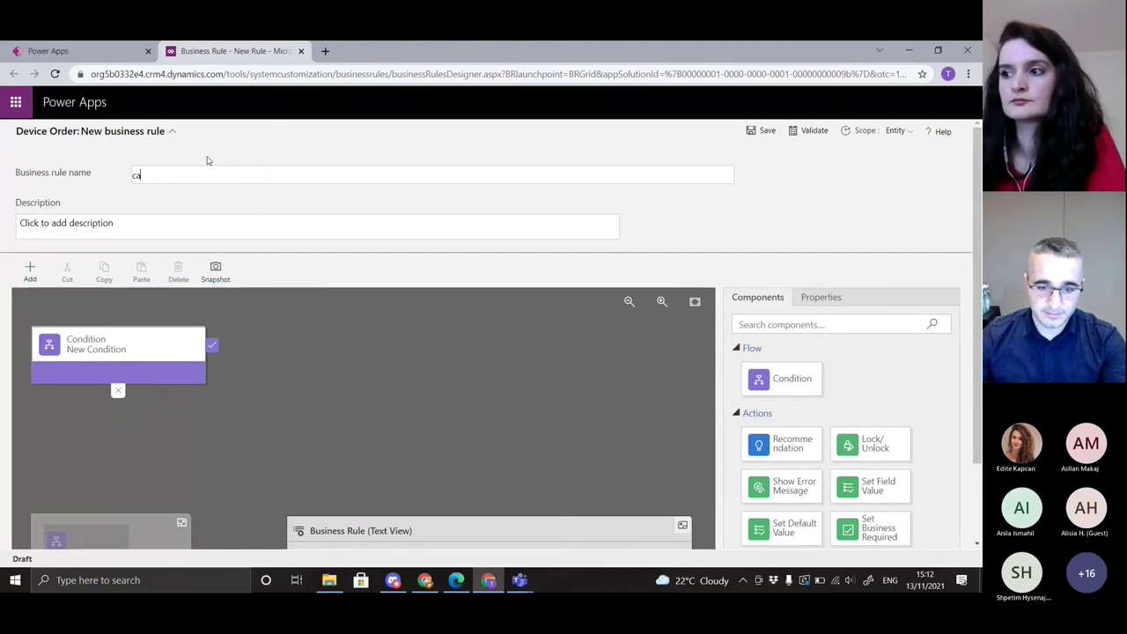
type("C")
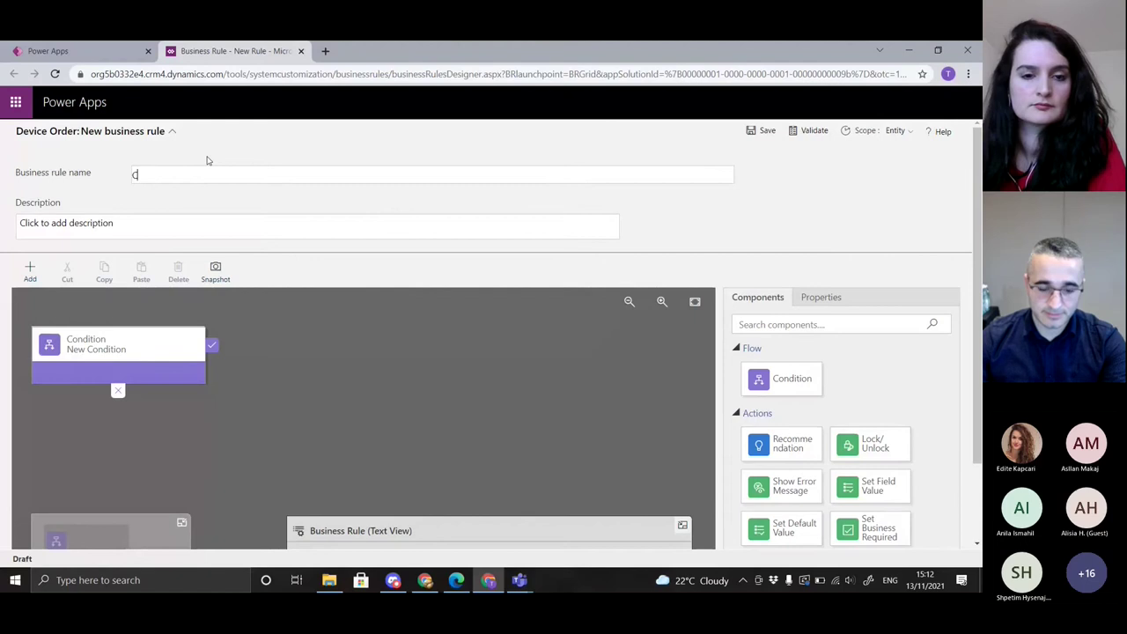
type("al")
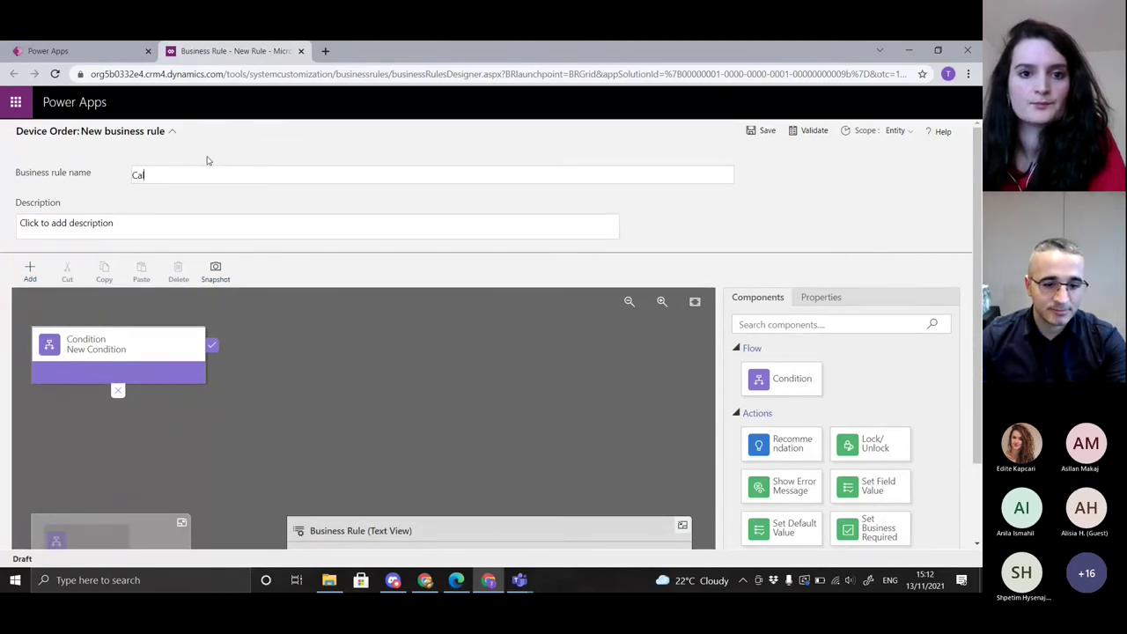
type("cu")
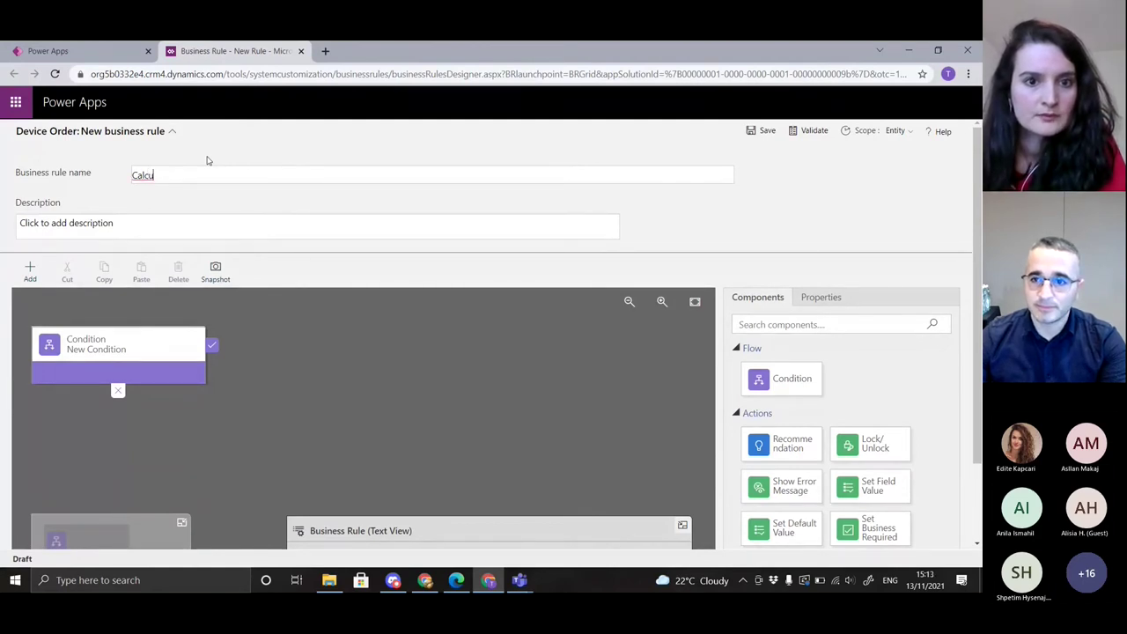
type("late ")
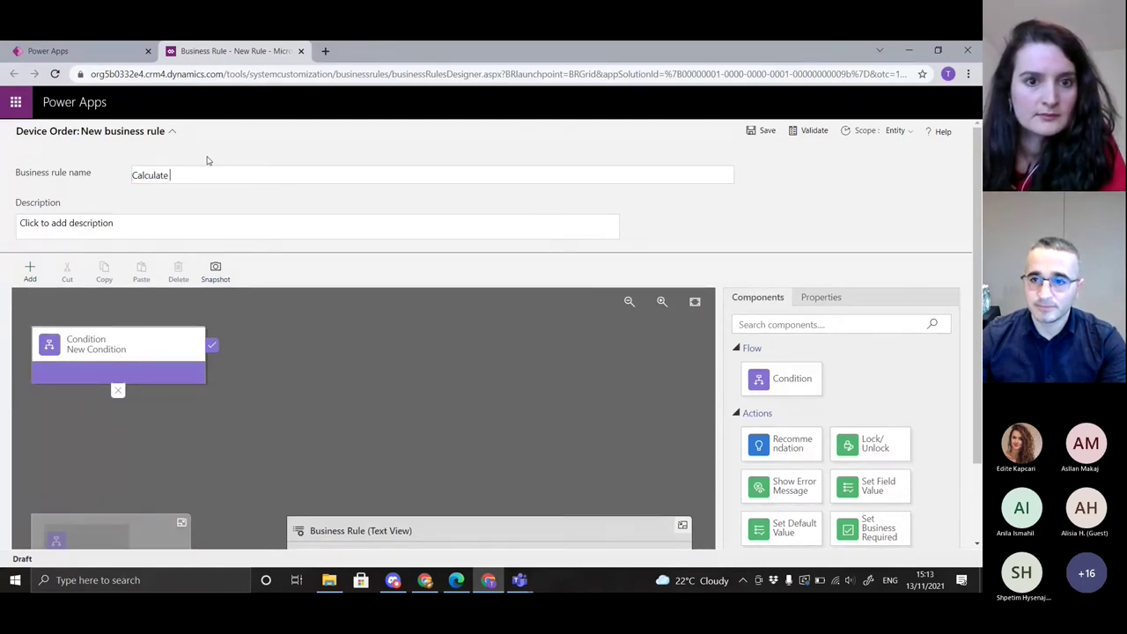
type("Dat")
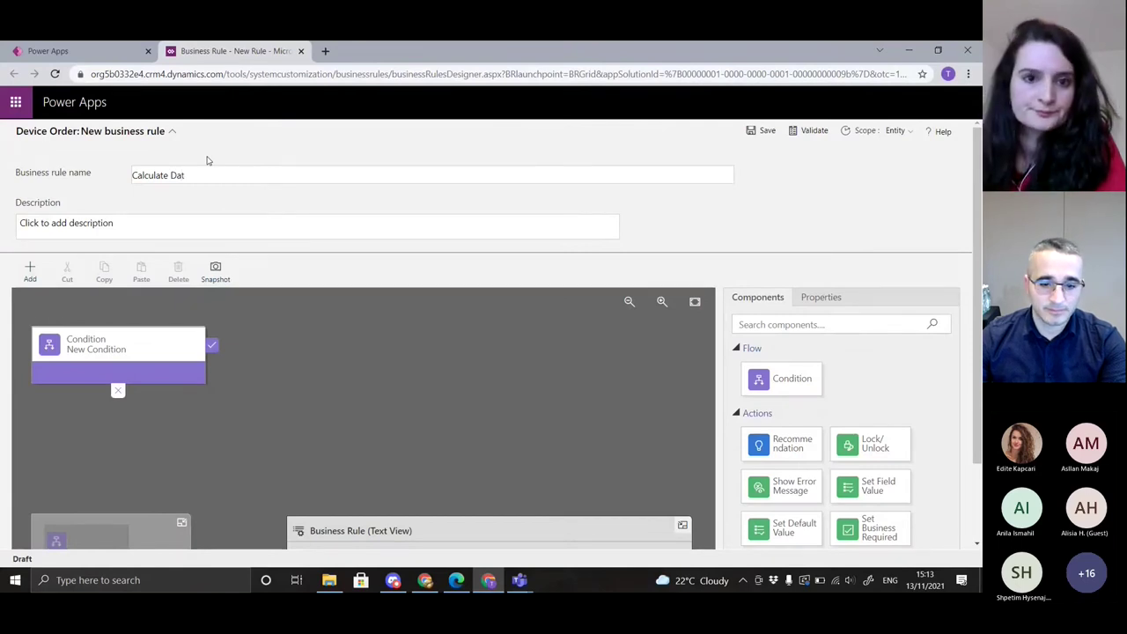
key("BackSpace")
key("BackSpace")
key("BackSpace")
type("S")
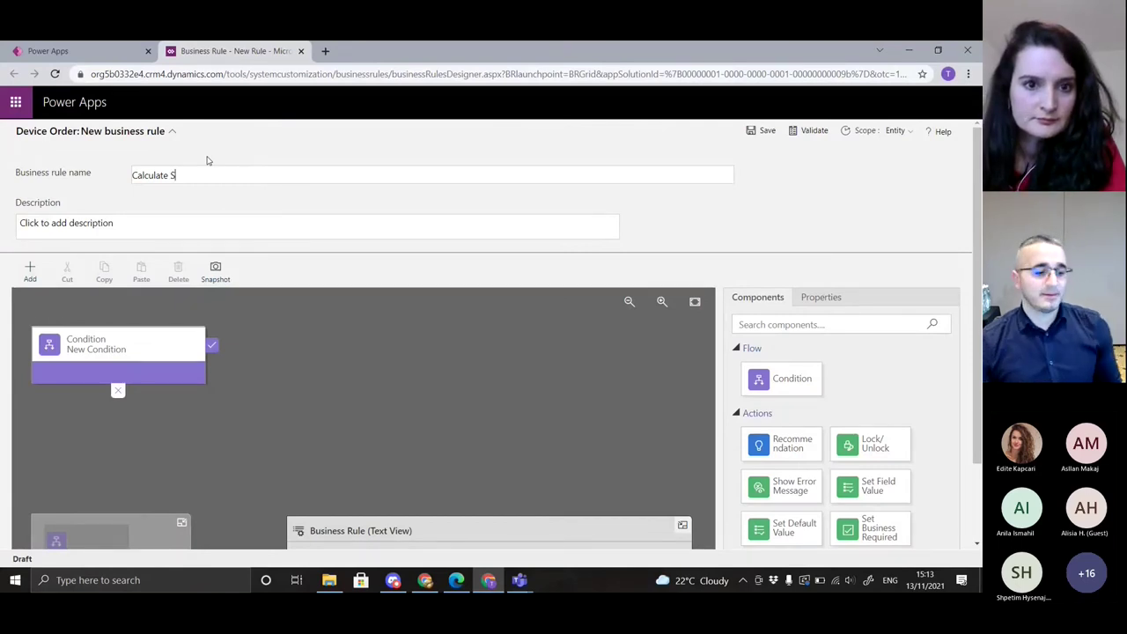
type("hip Date")
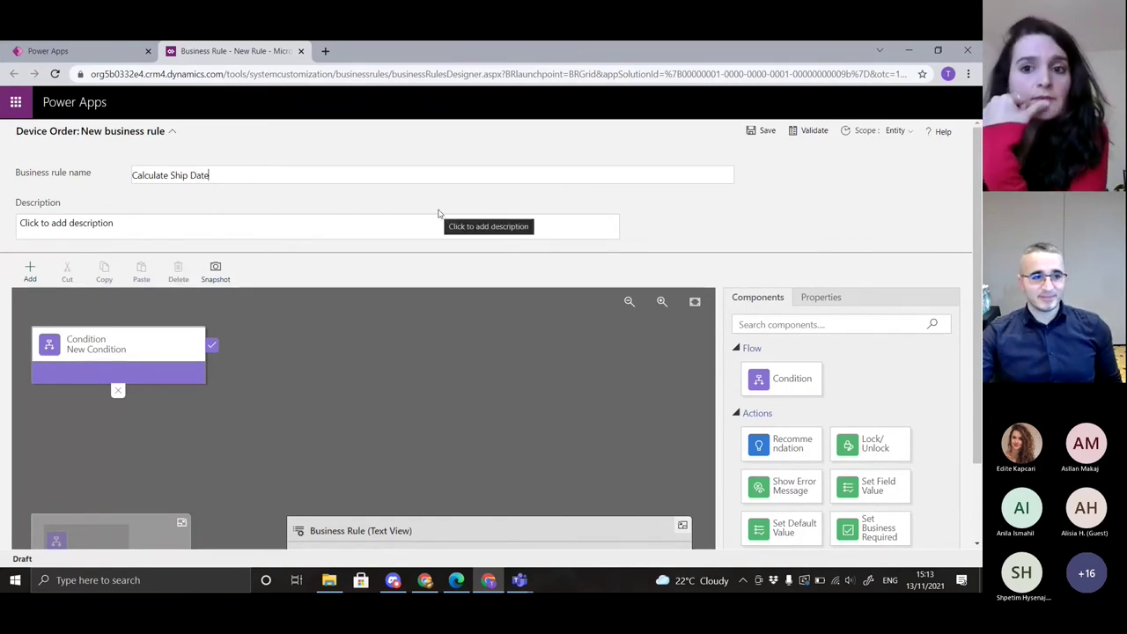
left_click(343, 231)
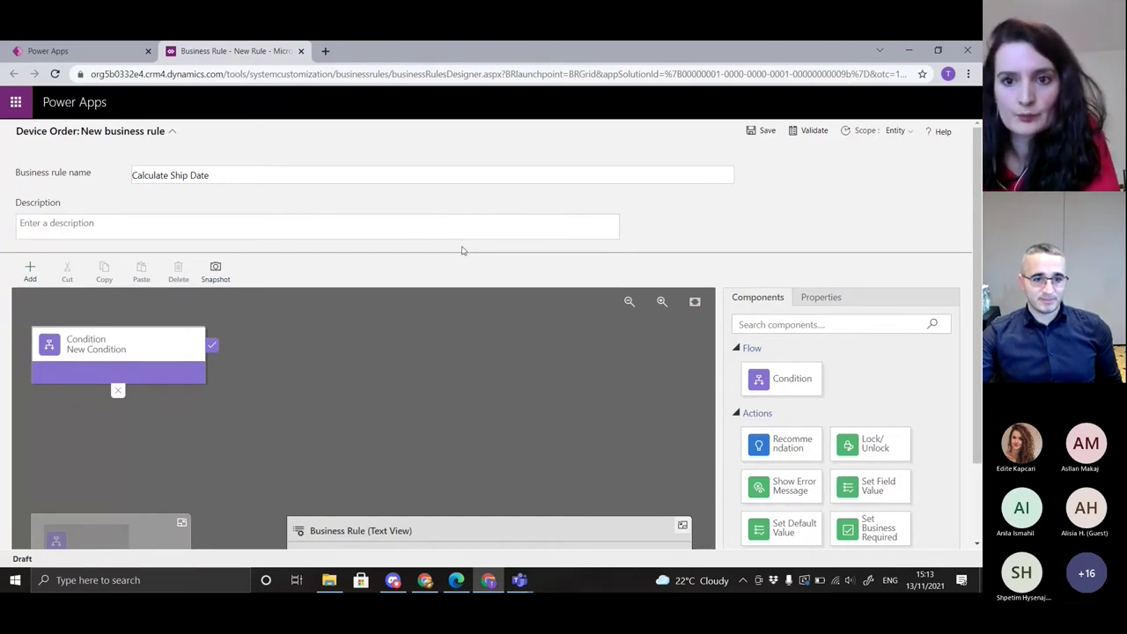
Try to save the business rule, examine the validation of its condition and collapse the rule's name and description details
left_click(763, 131)
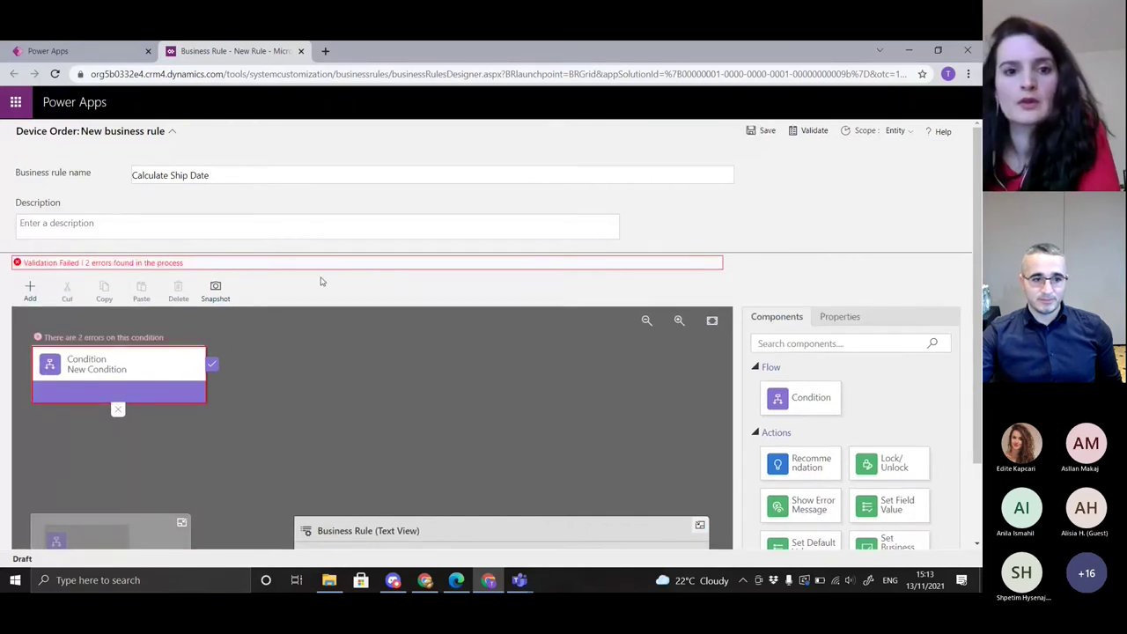
left_click(158, 400)
scroll(169, 404, "down", 1)
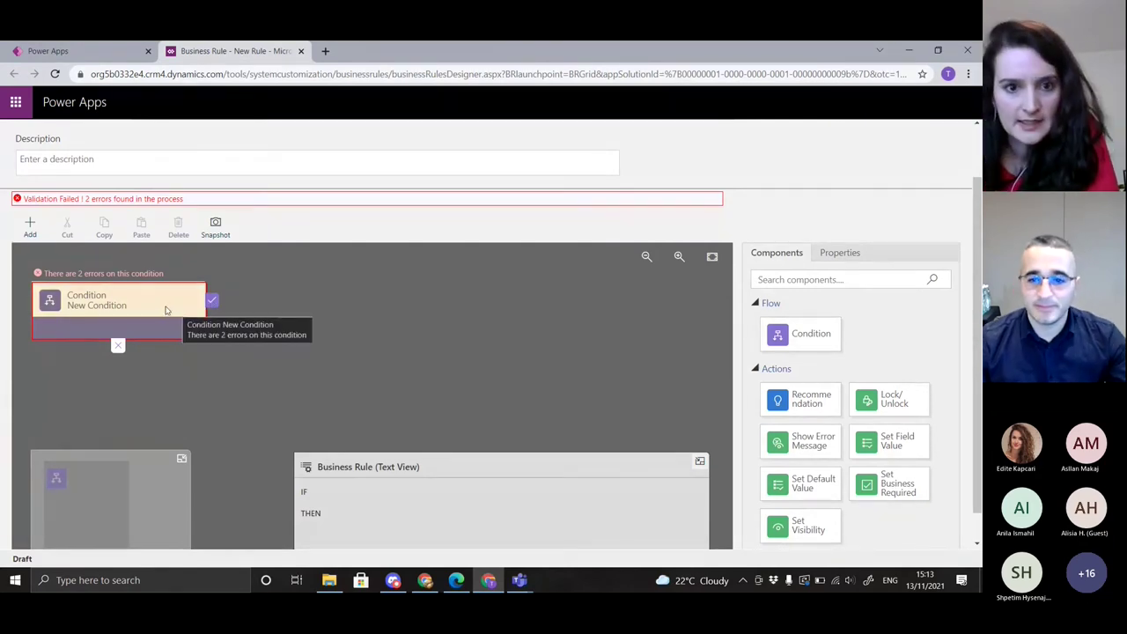
scroll(174, 322, "down", 1)
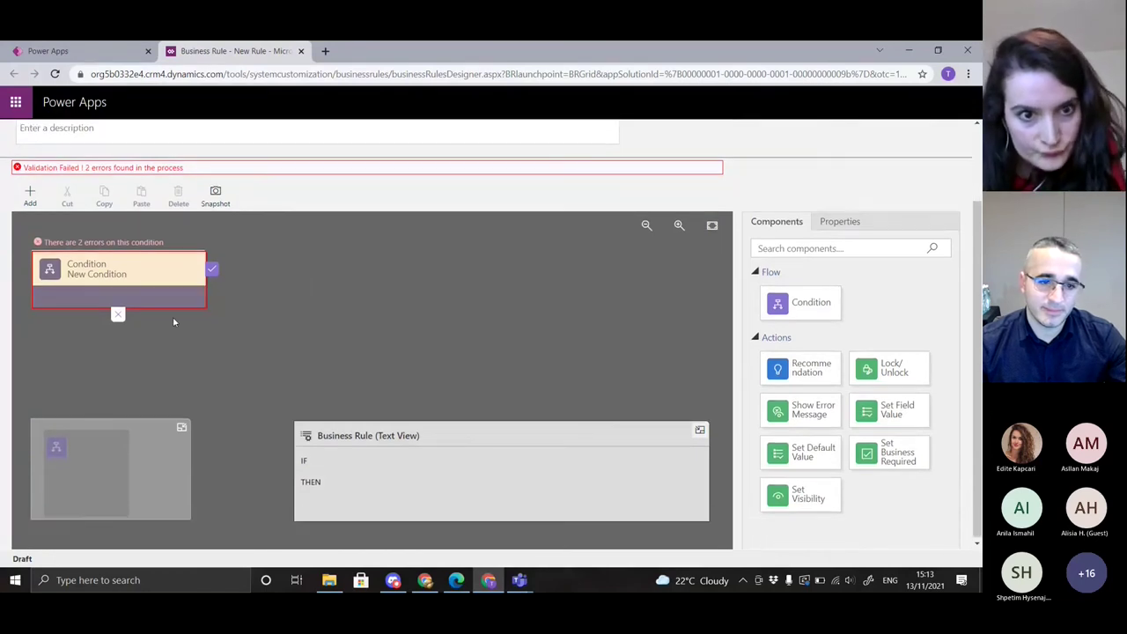
scroll(173, 323, "up", 2)
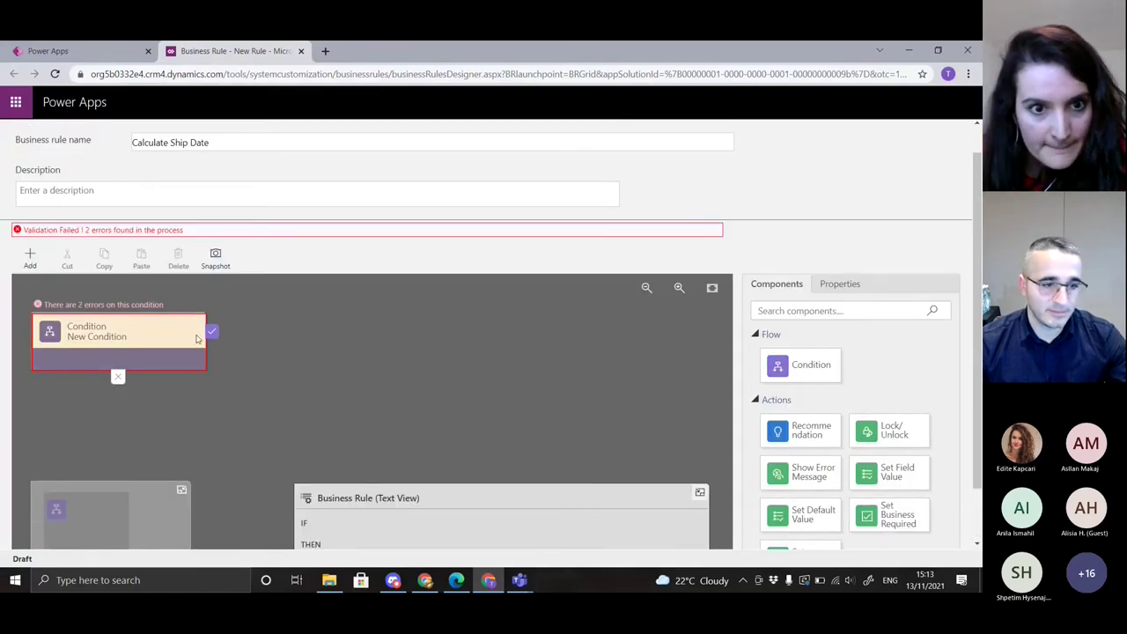
scroll(196, 338, "down", 2)
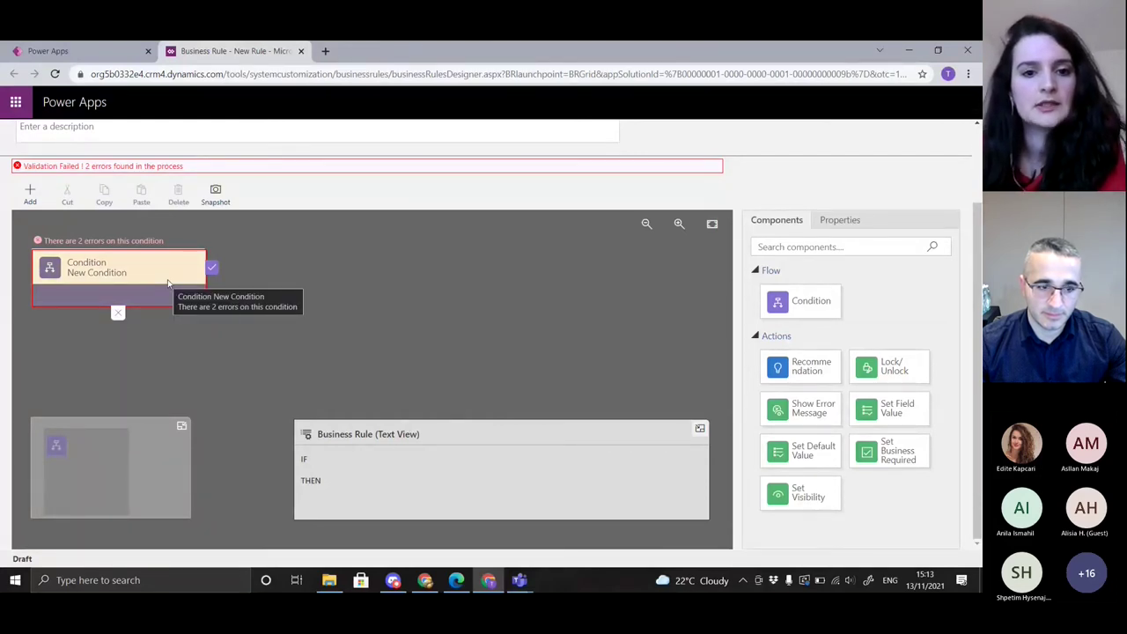
scroll(232, 307, "up", 2)
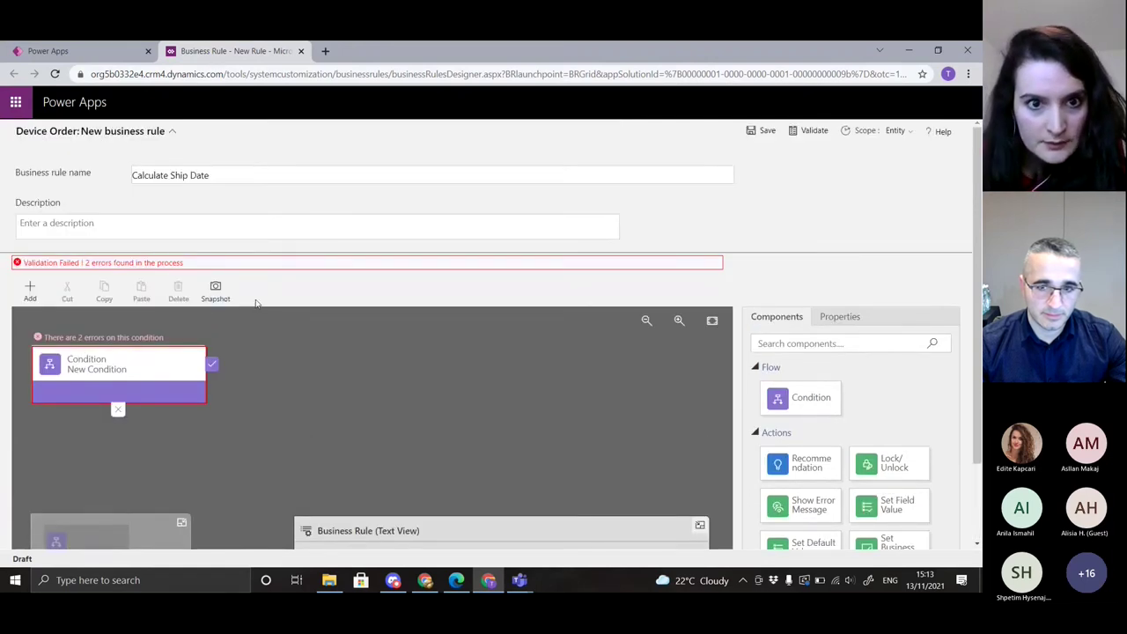
left_click(173, 131)
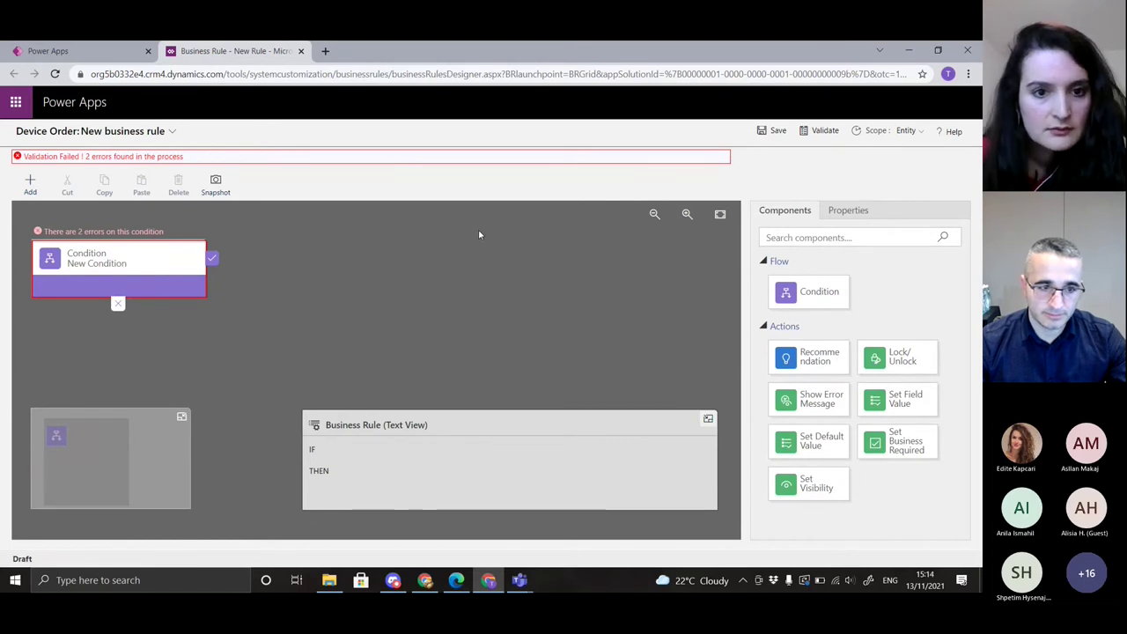
Change the display name of the business rule's condition to Check Ship Date
left_click(128, 280)
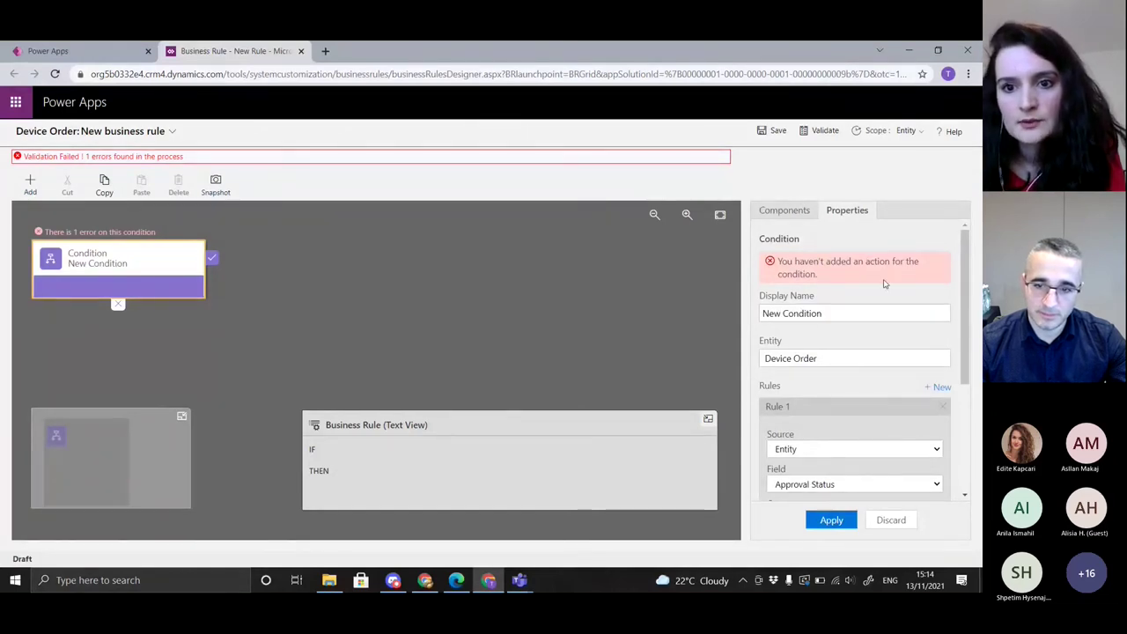
scroll(885, 310, "down", 1)
scroll(886, 310, "up", 1)
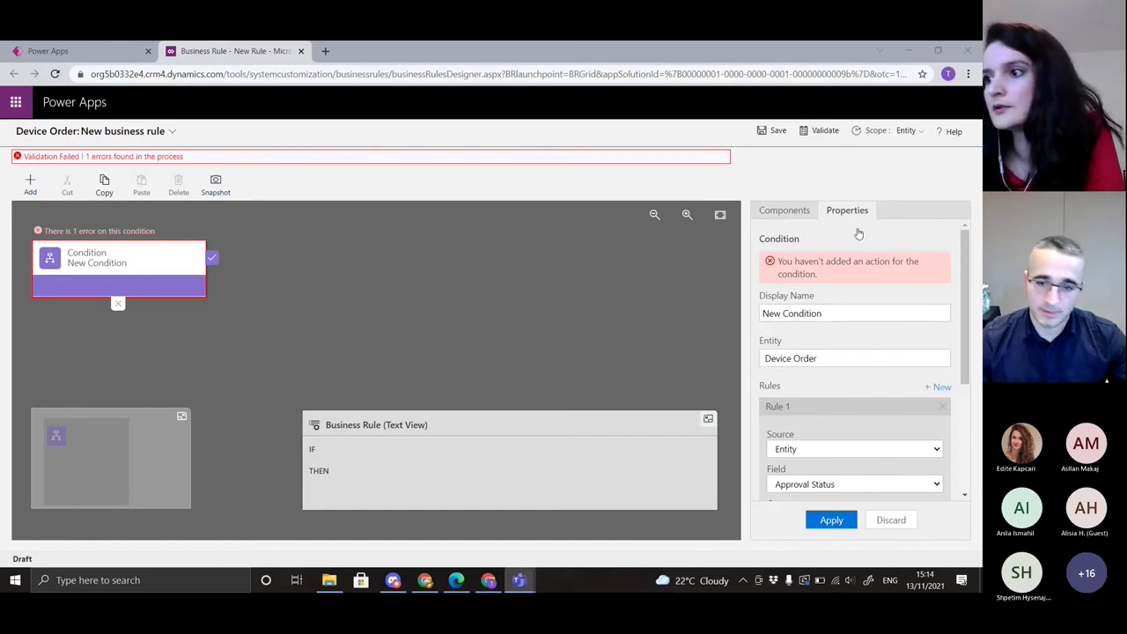
left_click(836, 314)
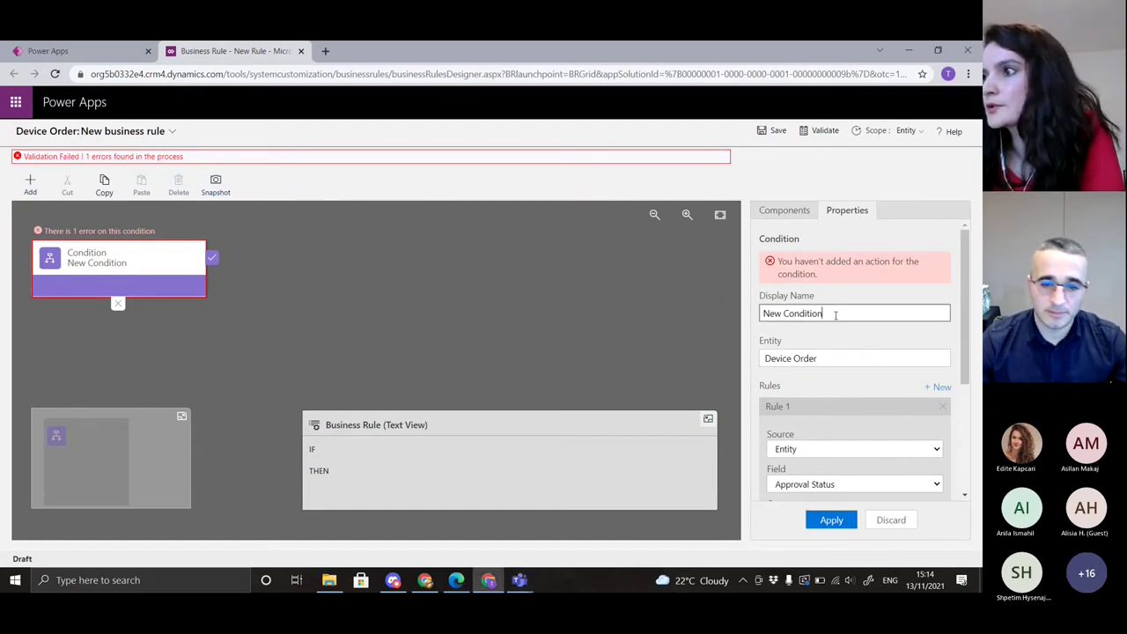
key("BackSpace")
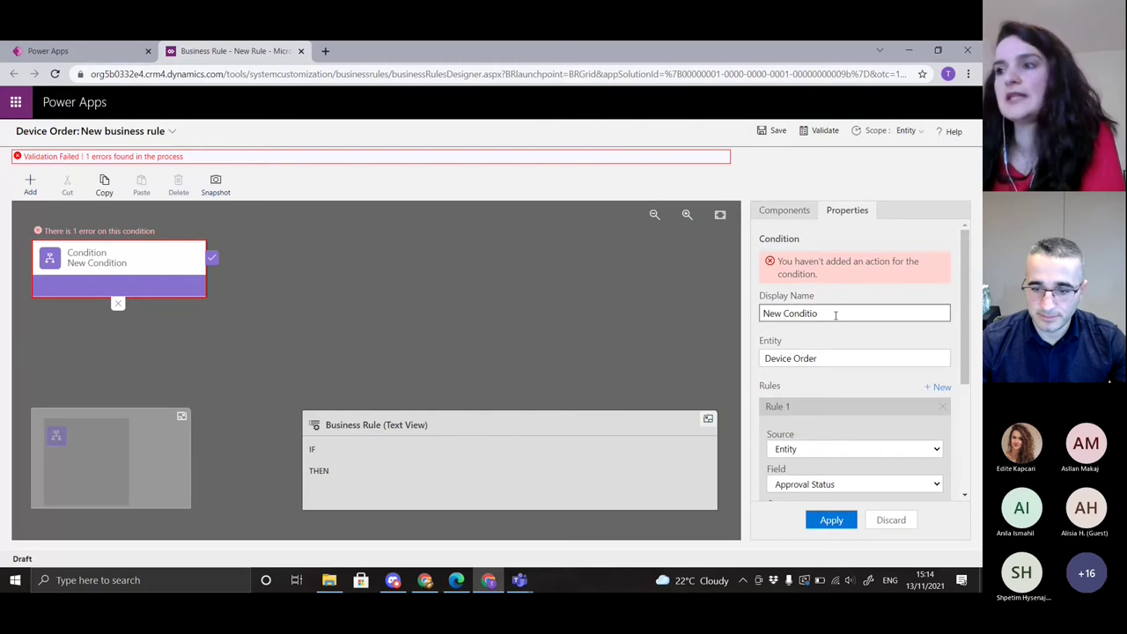
key("BackSpace")
key("BackSpace")
key("BackSpace")
key("BackSpace")
key("BackSpace")
key("BackSpace")
key("BackSpace")
key("BackSpace")
key("BackSpace")
key("BackSpace")
key("BackSpace")
key("BackSpace")
type("Chec")
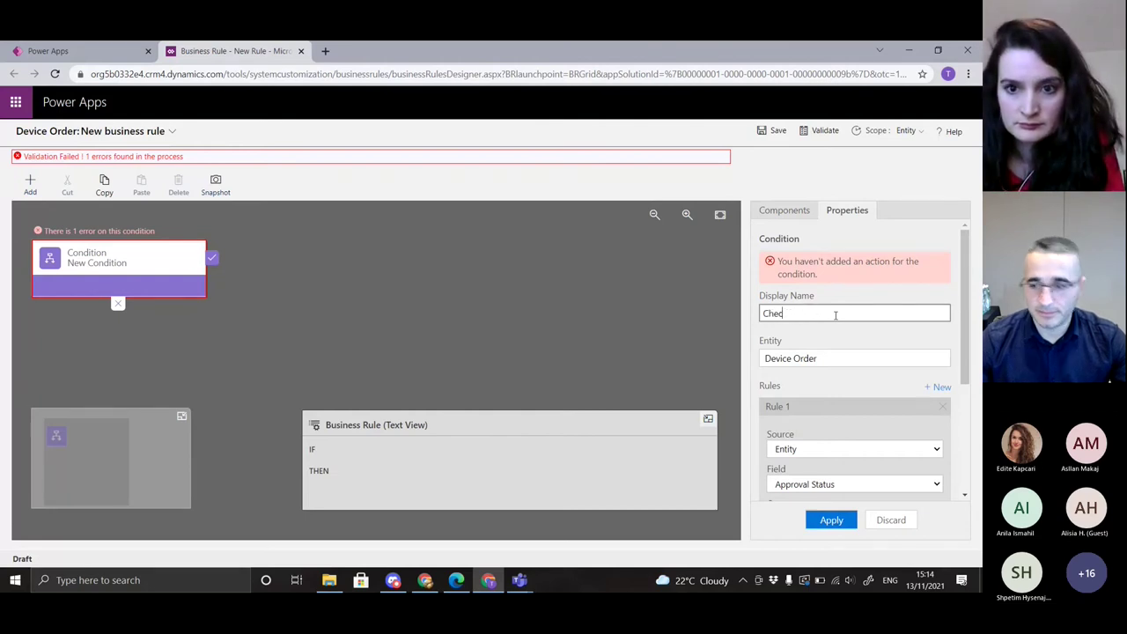
type("k SHip ")
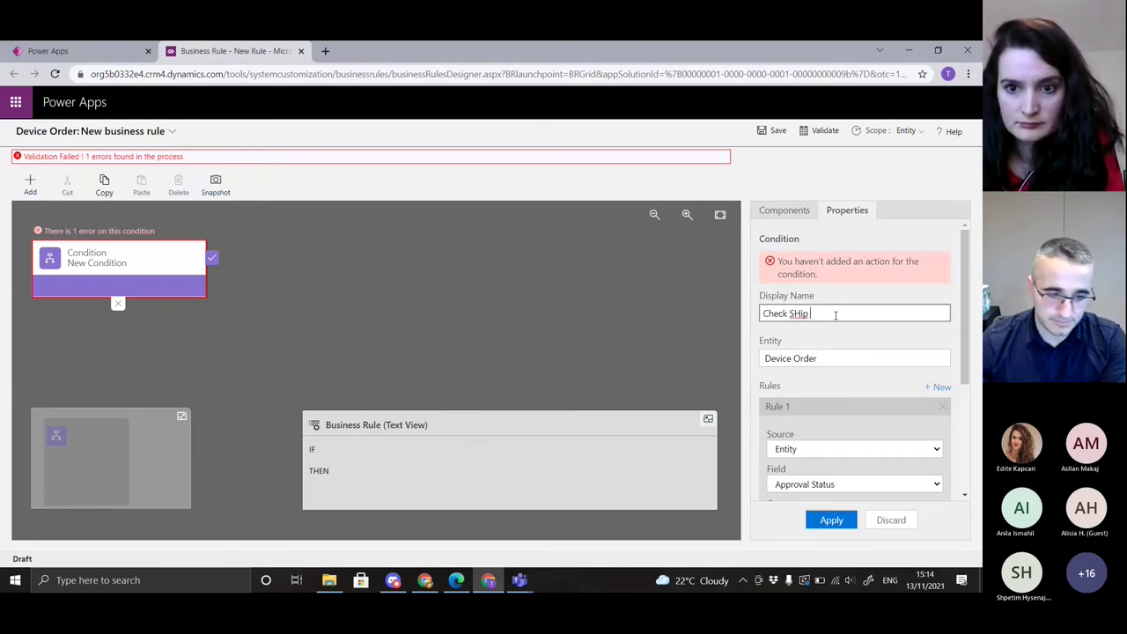
type("Date")
key("Left")
key("Left")
key("Left")
key("Left")
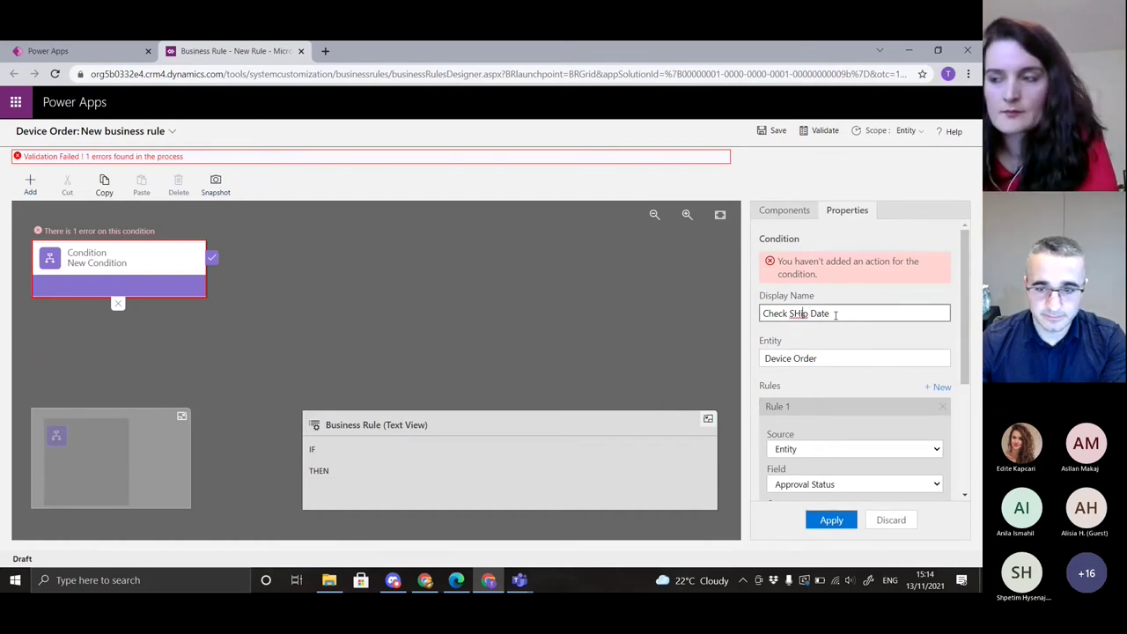
key("BackSpace")
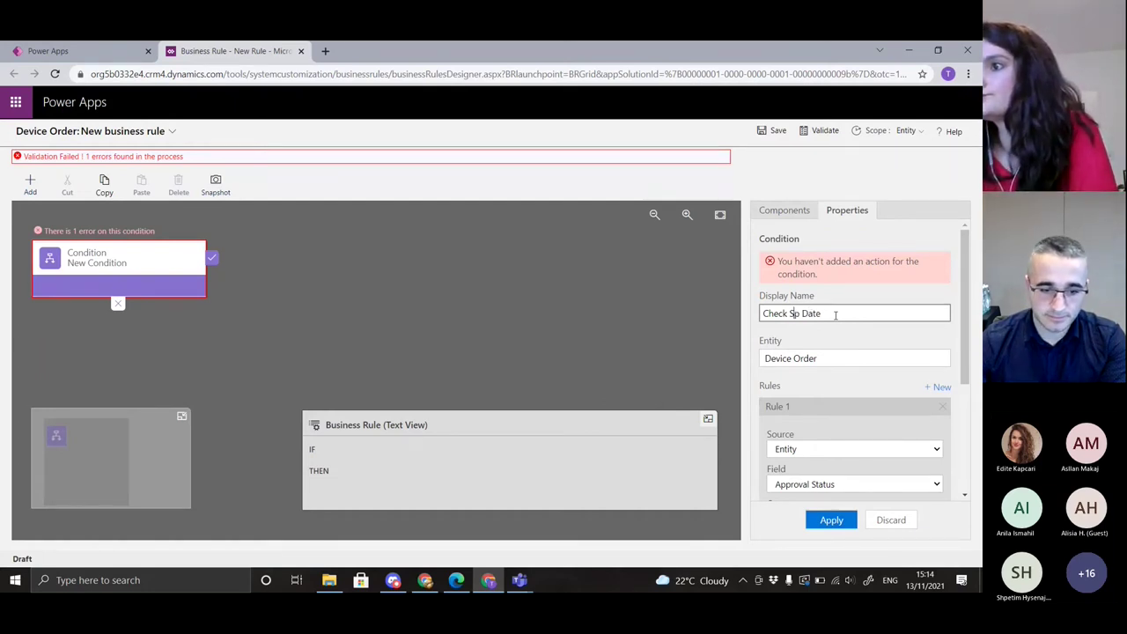
type("hi")
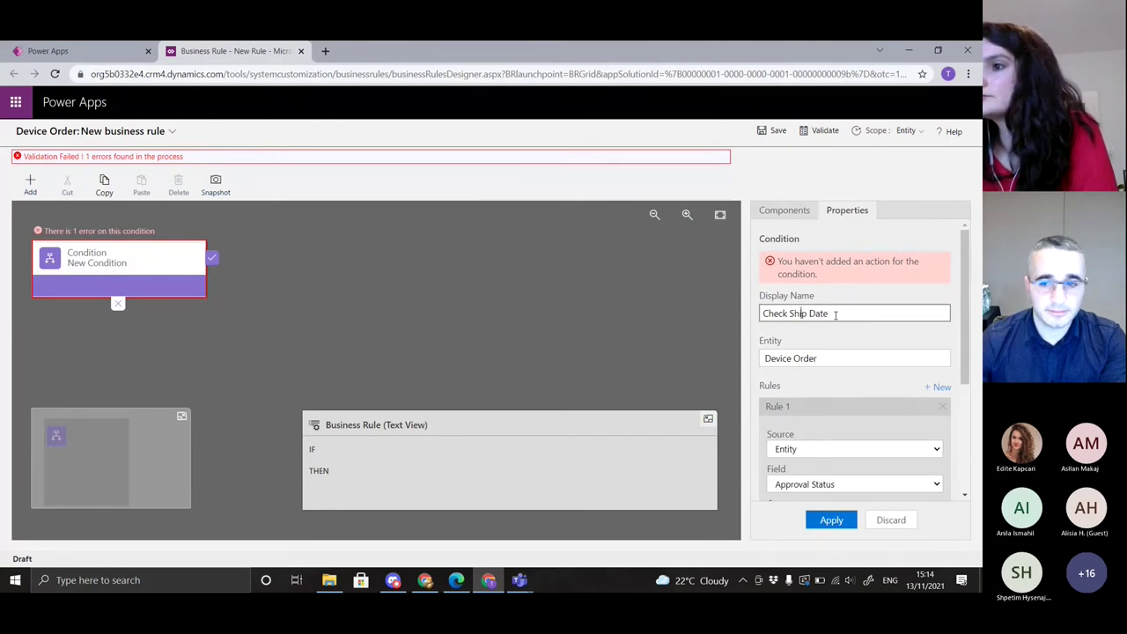
key("End")
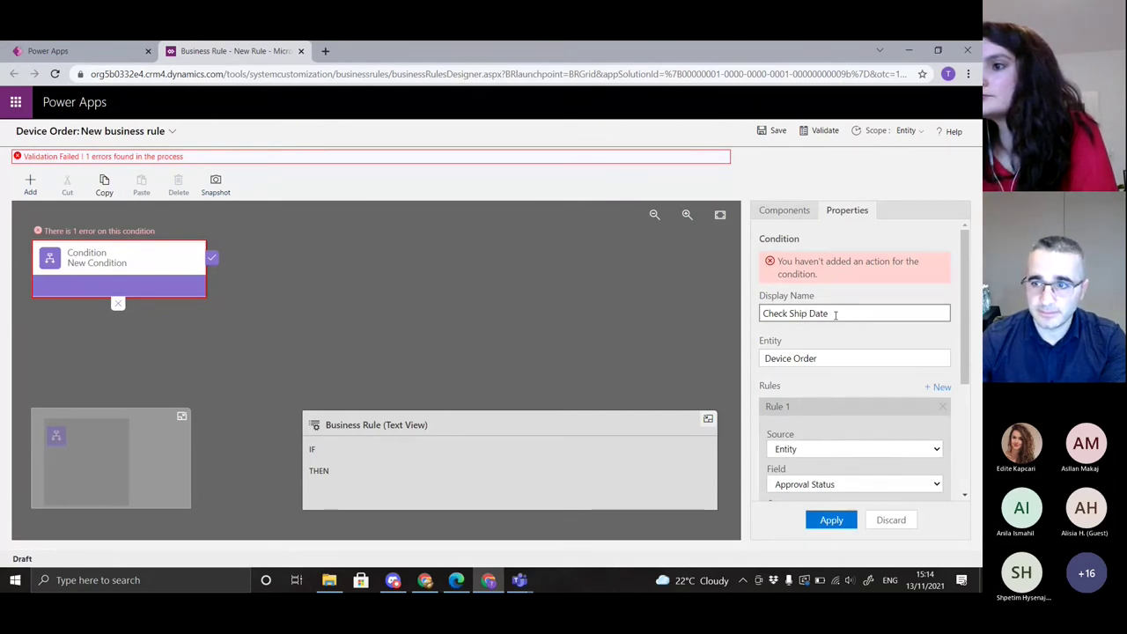
left_click(837, 328)
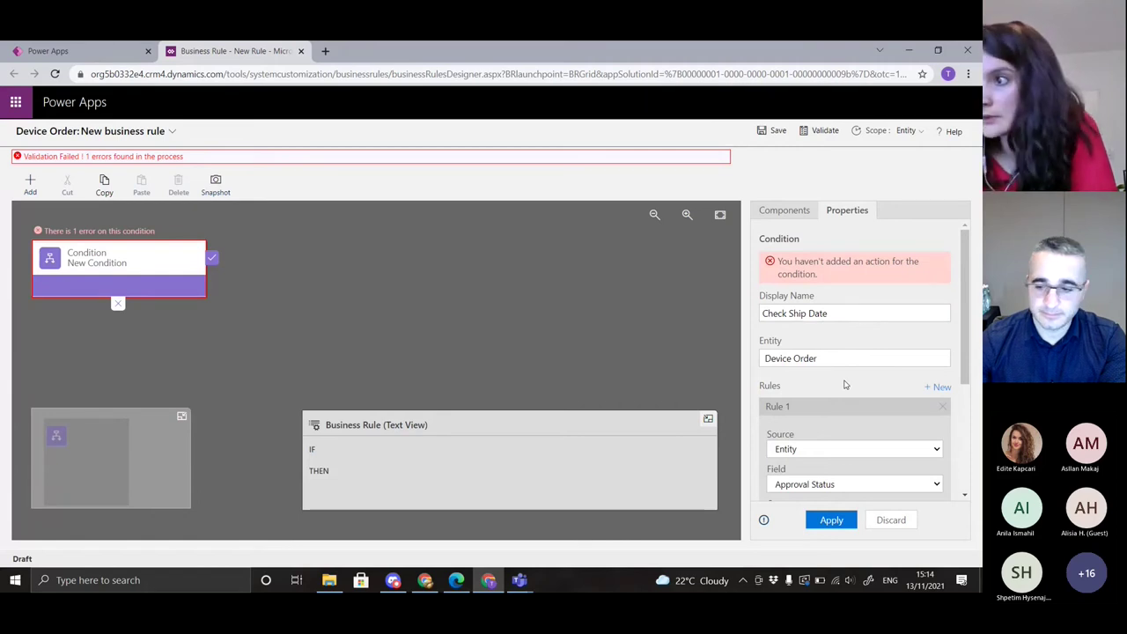
Check the source options of the condition's Rule 1 and set its field to Approved Date
scroll(856, 375, "down", 1)
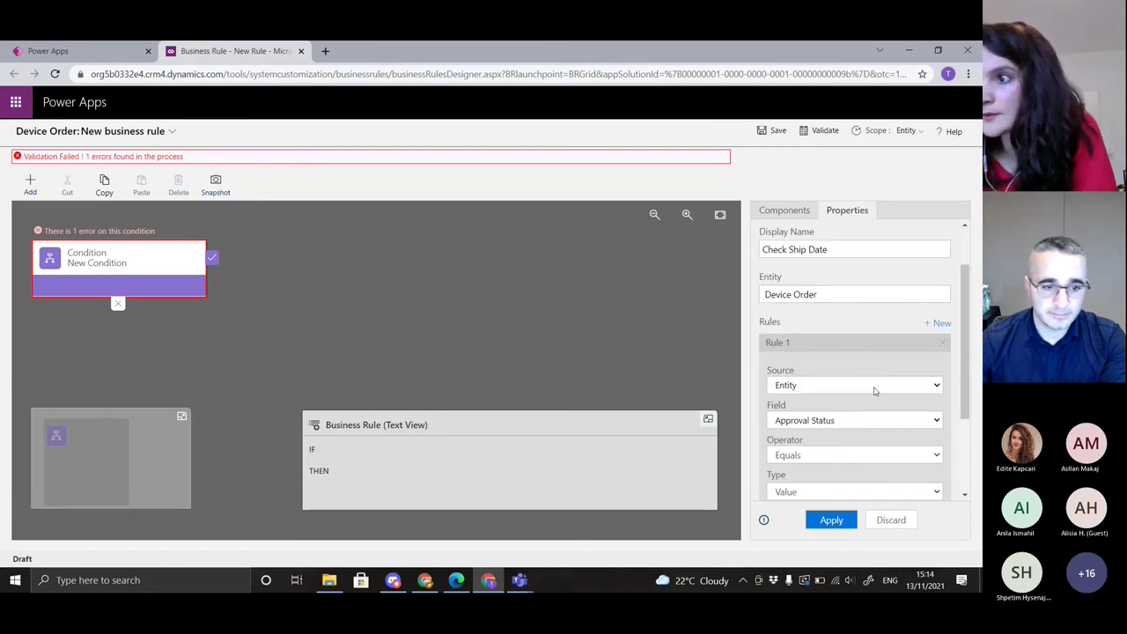
scroll(874, 391, "down", 1)
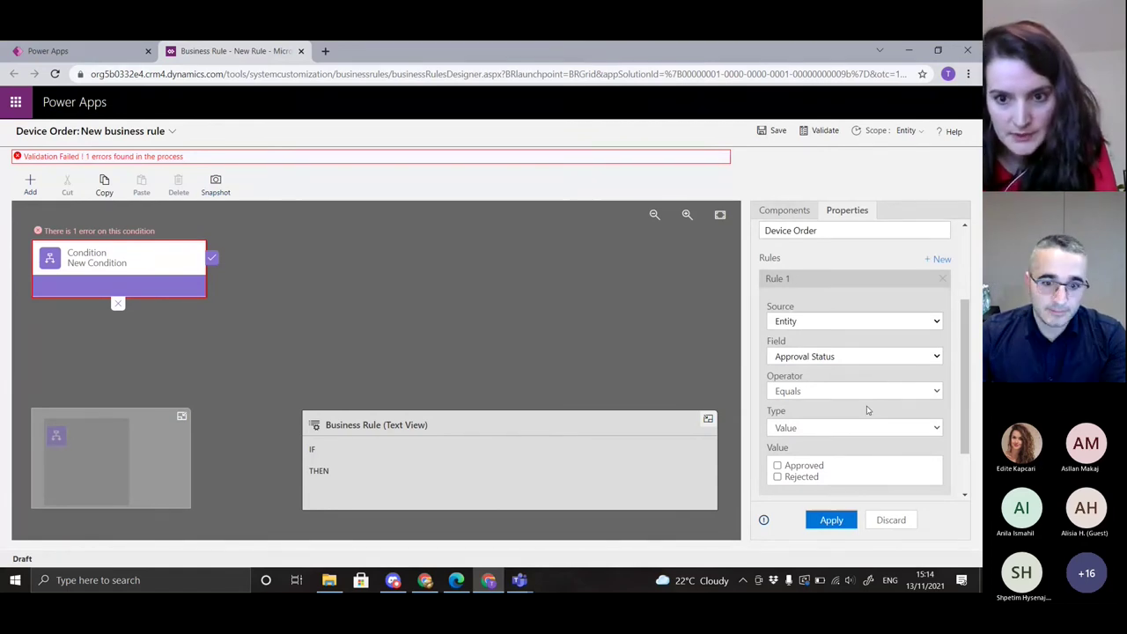
scroll(866, 408, "down", 1)
scroll(857, 396, "up", 2)
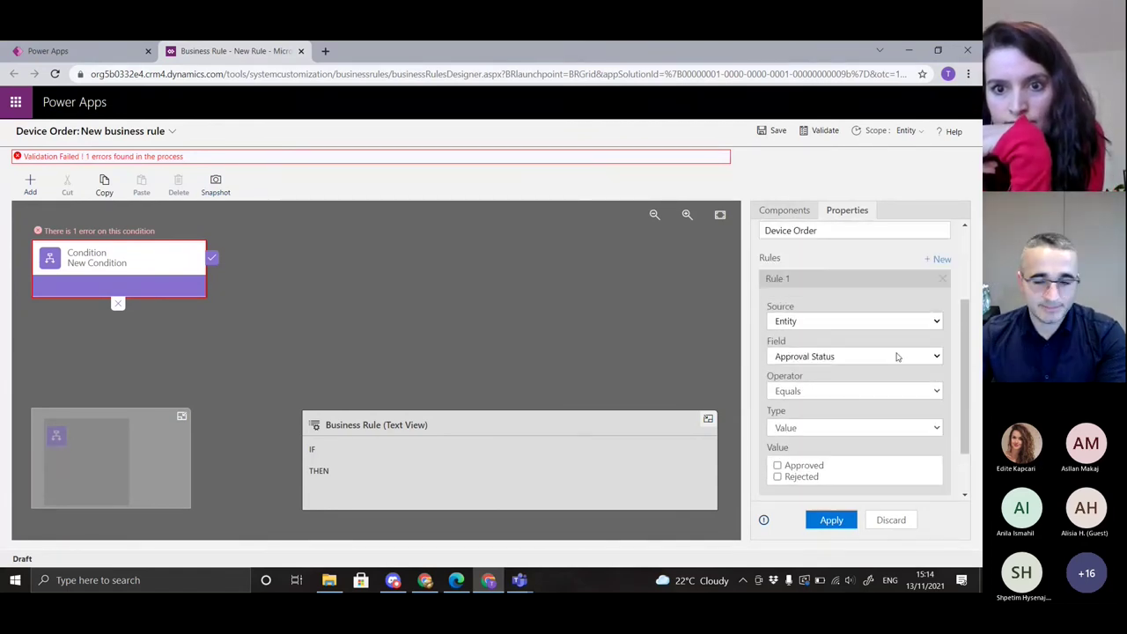
left_click(850, 324)
left_click(849, 324)
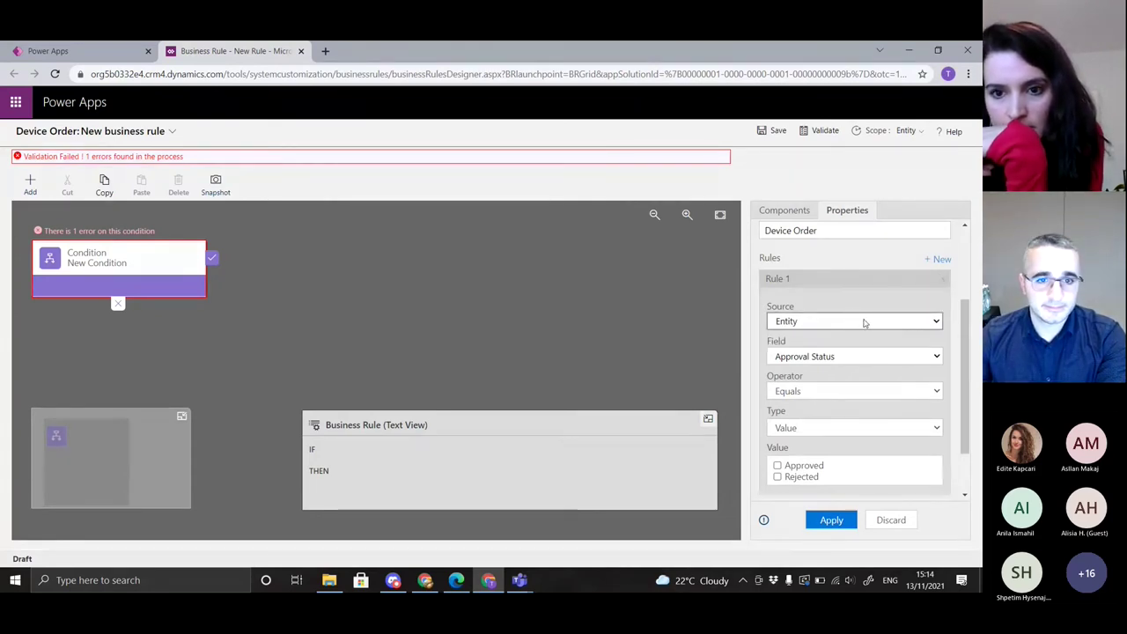
left_click(868, 326)
left_click(868, 326)
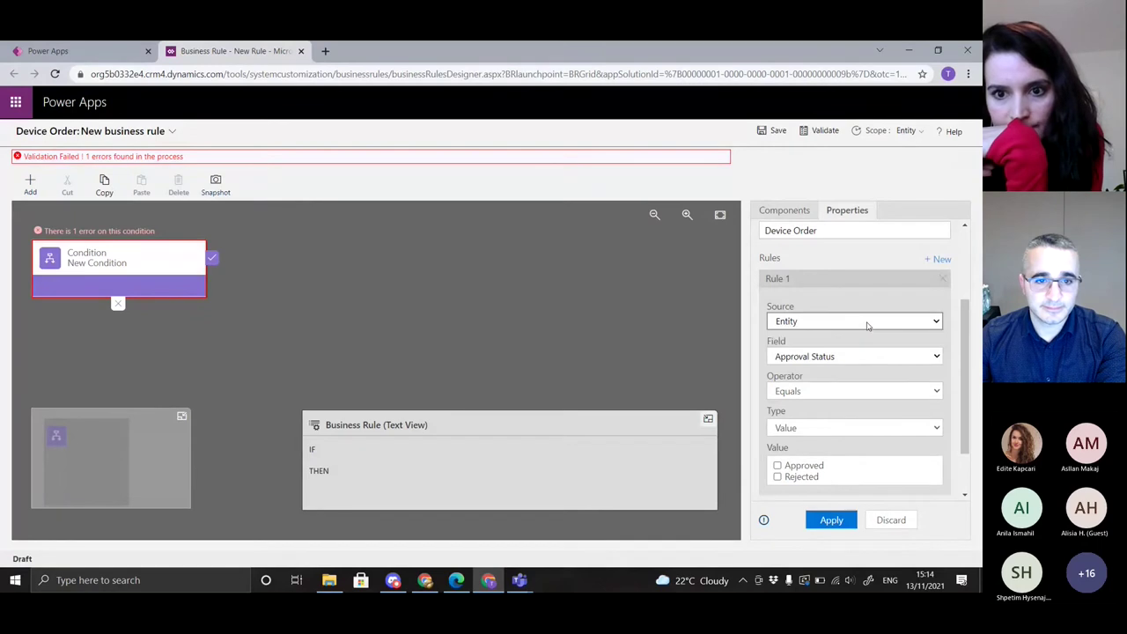
left_click(873, 358)
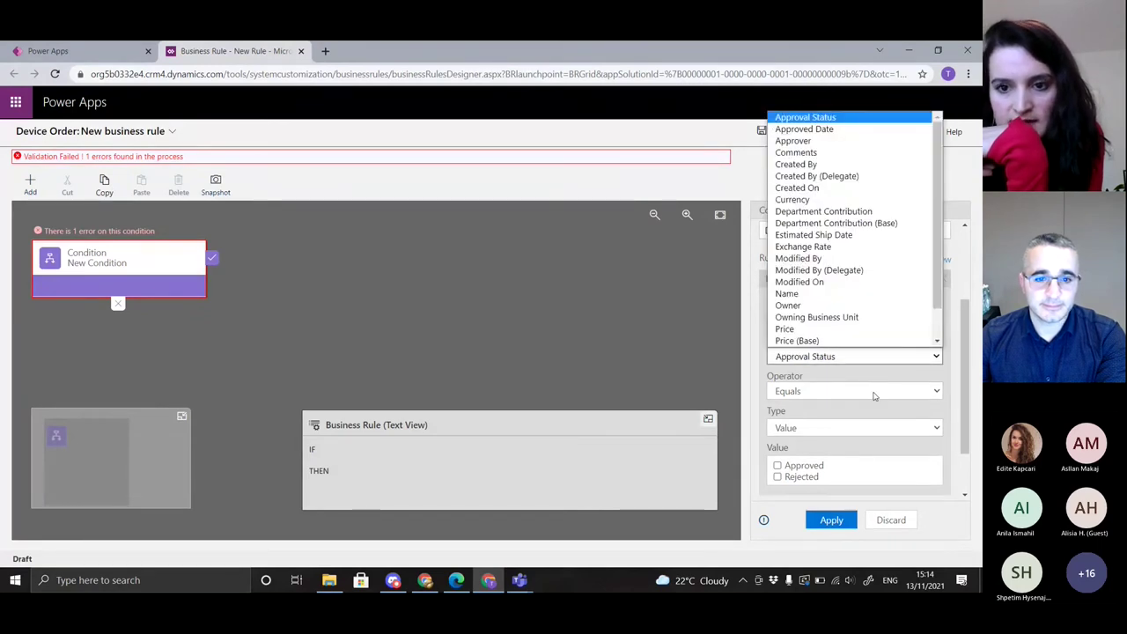
left_click(769, 102)
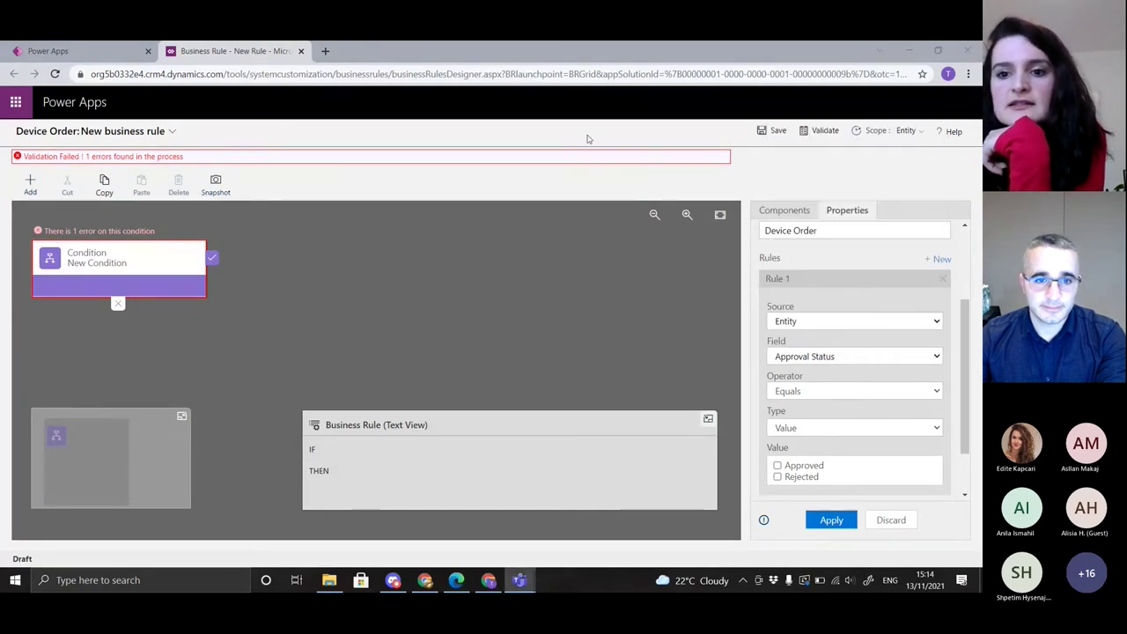
left_click(905, 362)
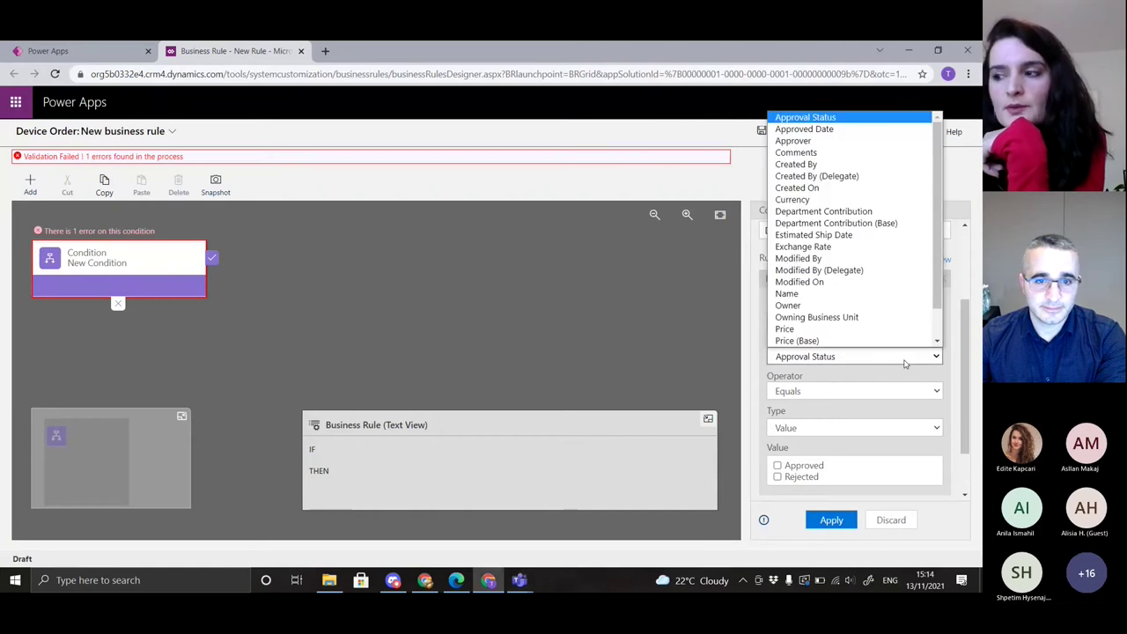
left_click(807, 130)
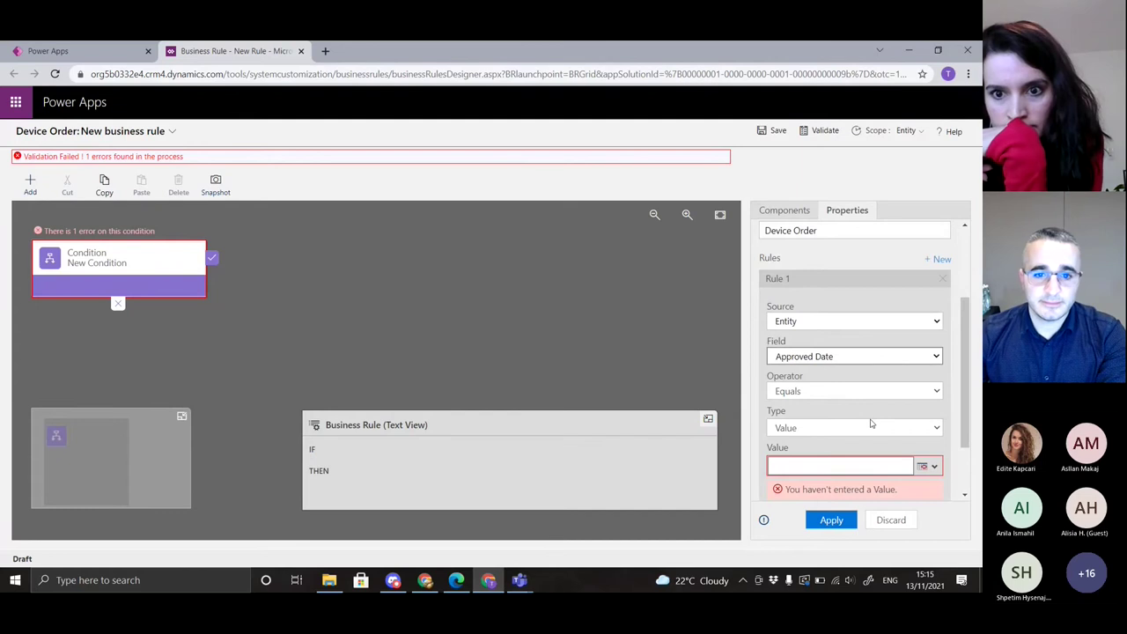
Set the operator of Rule 1 to Contains data and apply the condition's properties
scroll(871, 424, "down", 1)
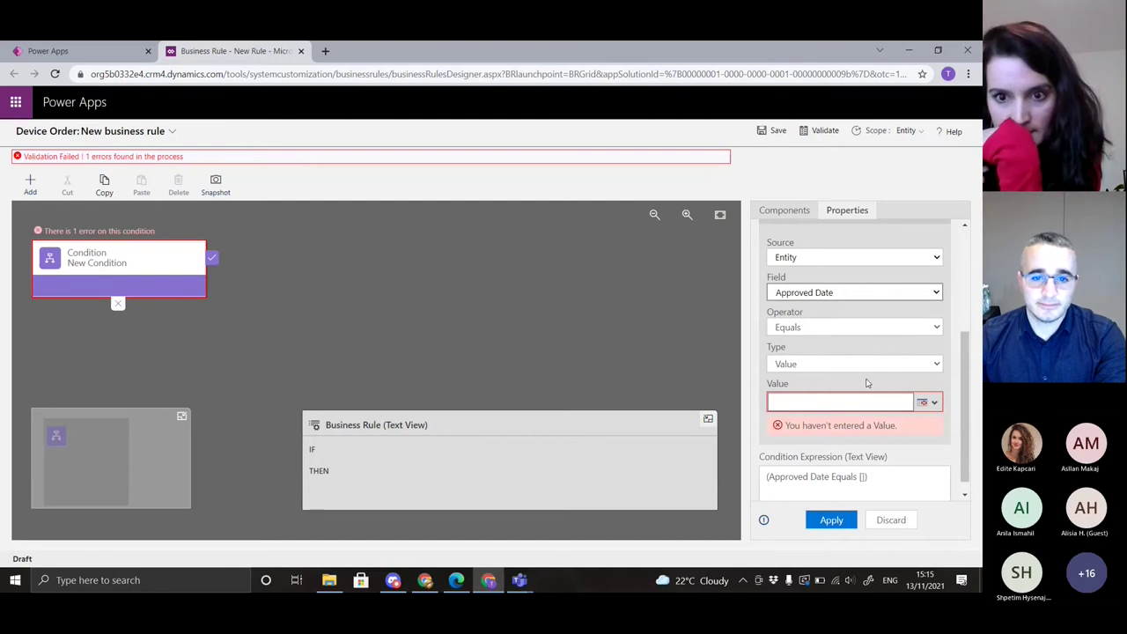
left_click(869, 331)
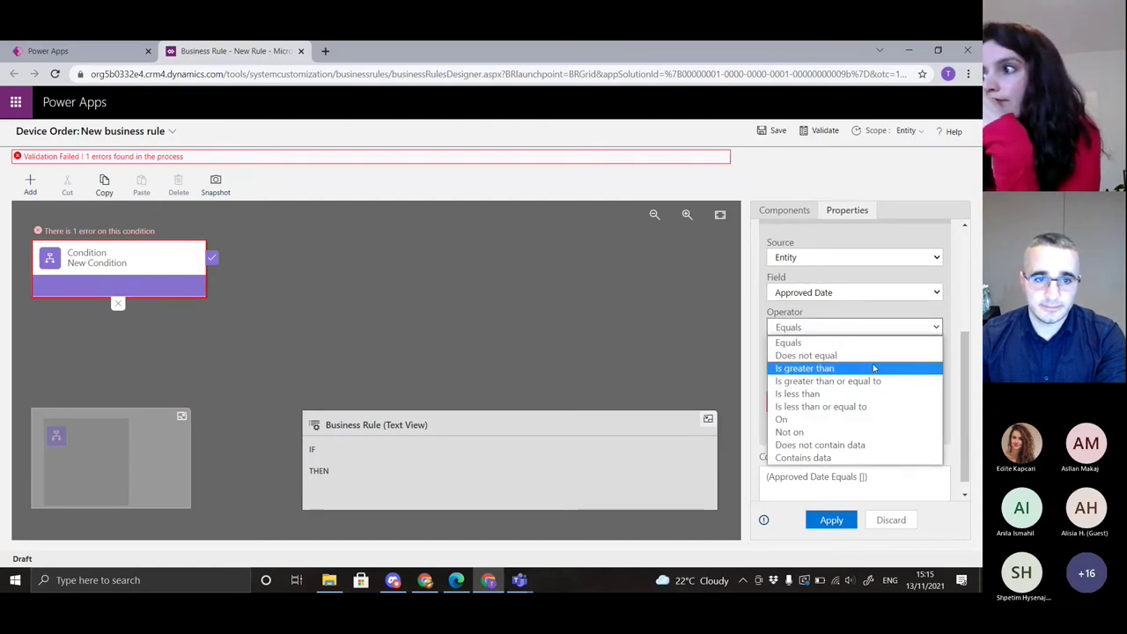
left_click(852, 457)
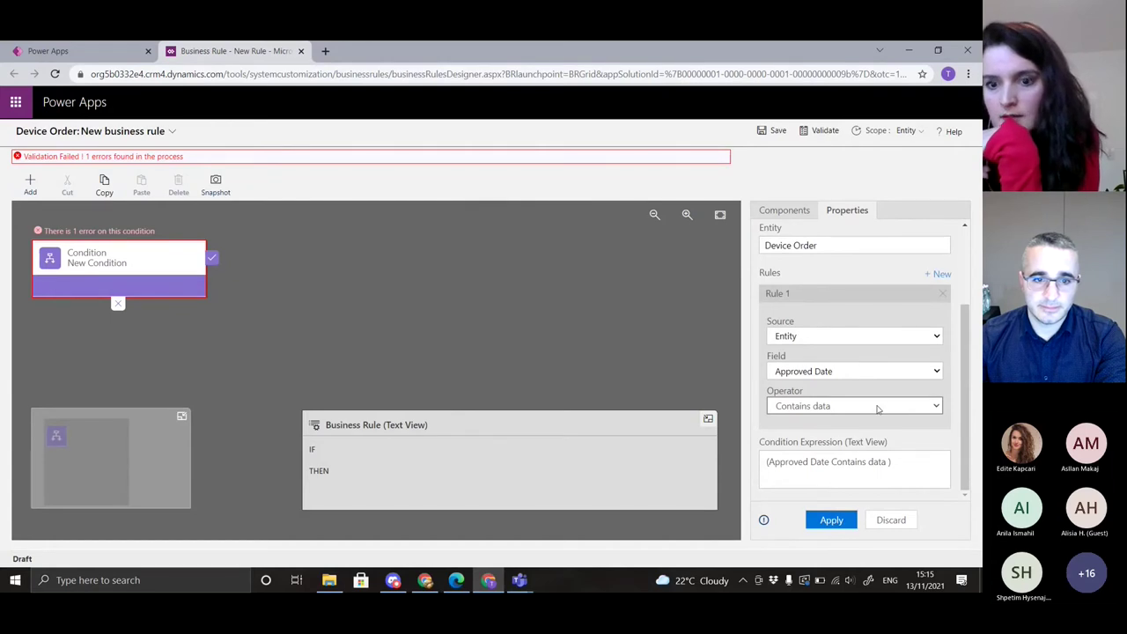
left_click(844, 469)
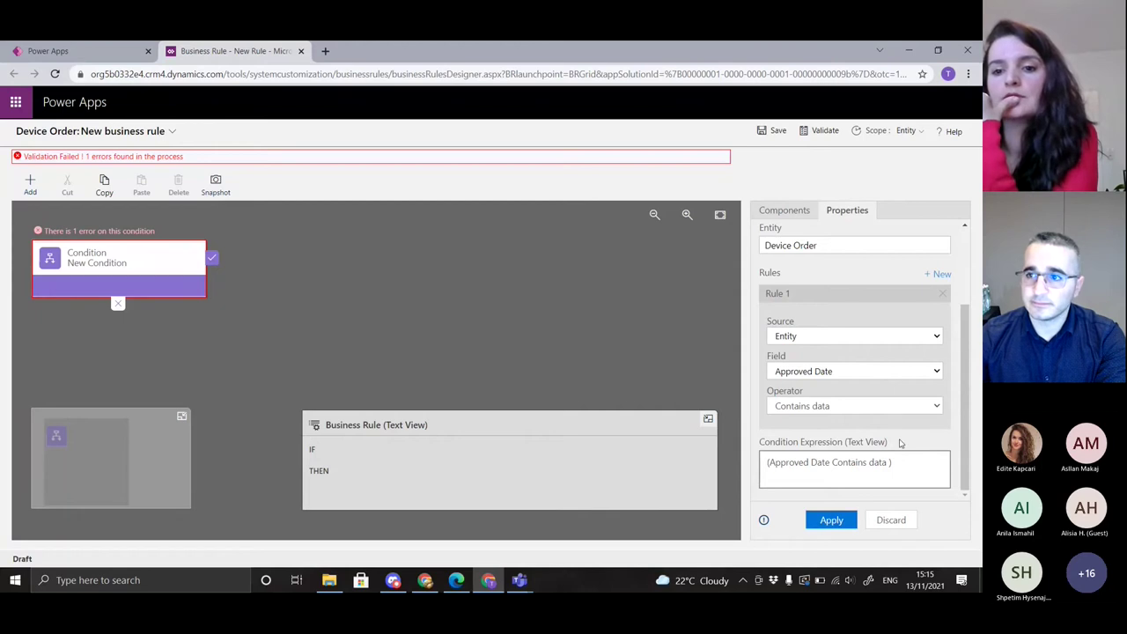
left_click(832, 520)
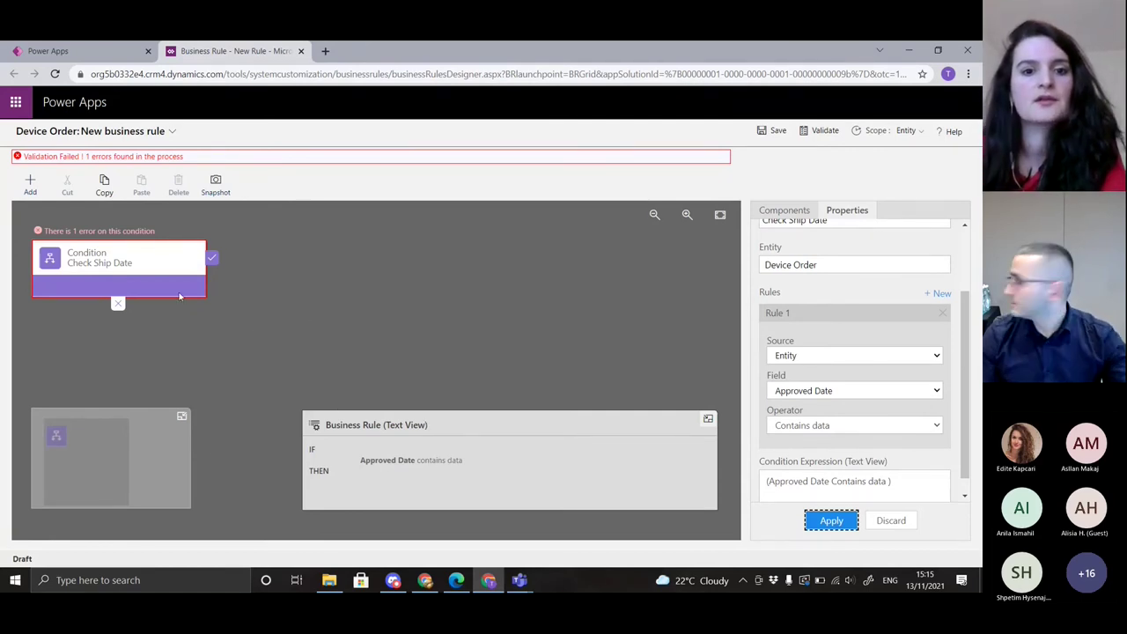
Add a Set Field Value action to the true branch of the Check Ship Date condition
left_click(220, 261)
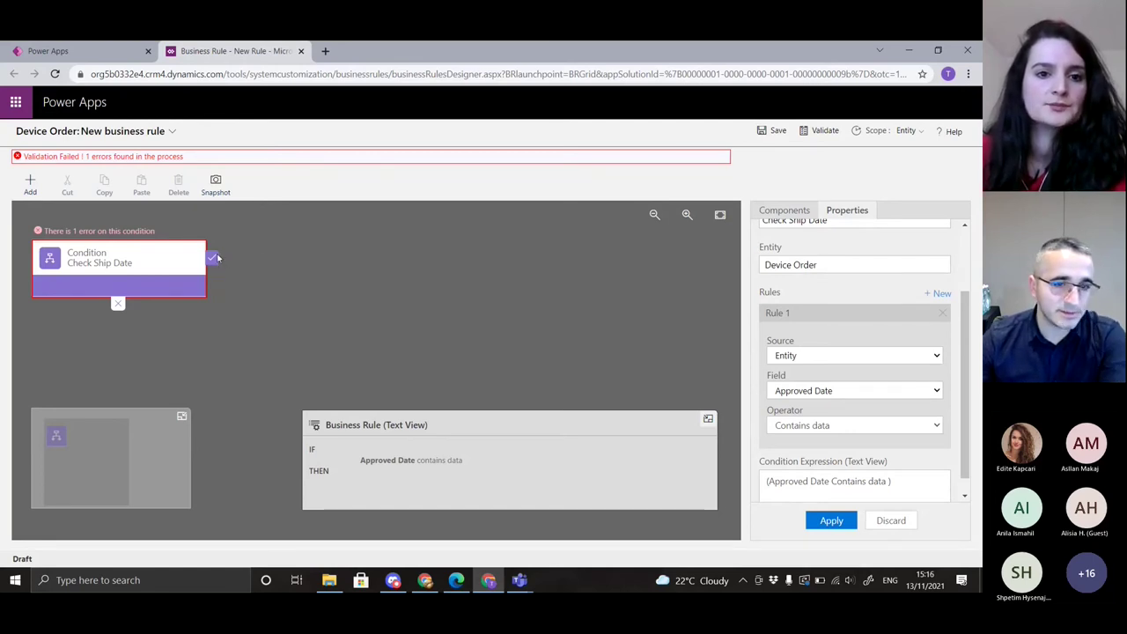
left_click(30, 179)
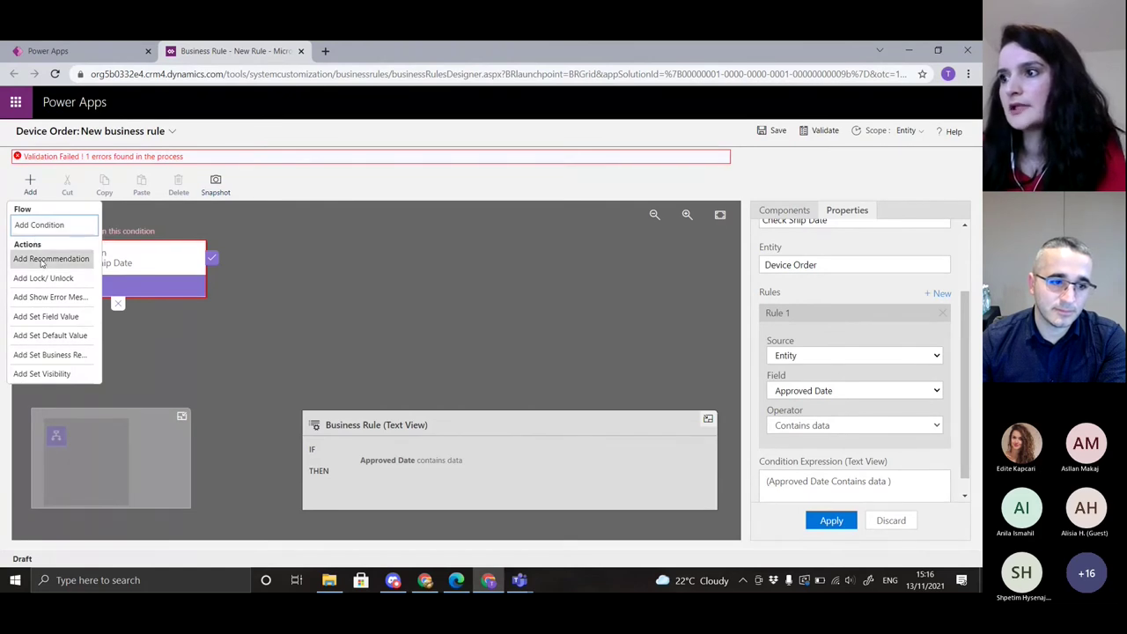
left_click(53, 323)
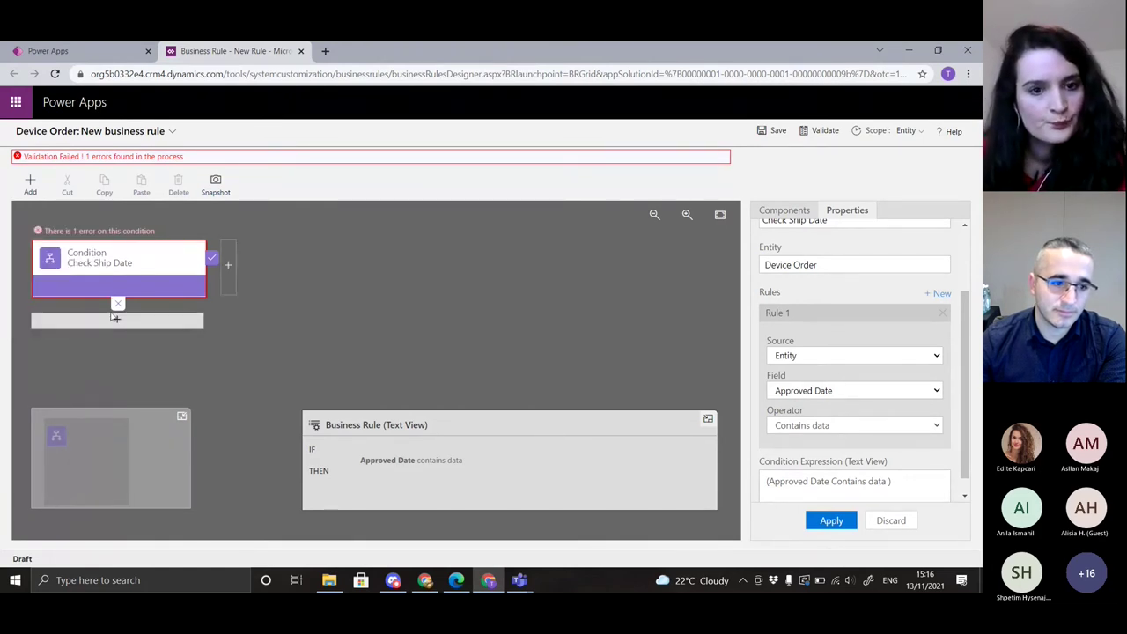
left_click(229, 266)
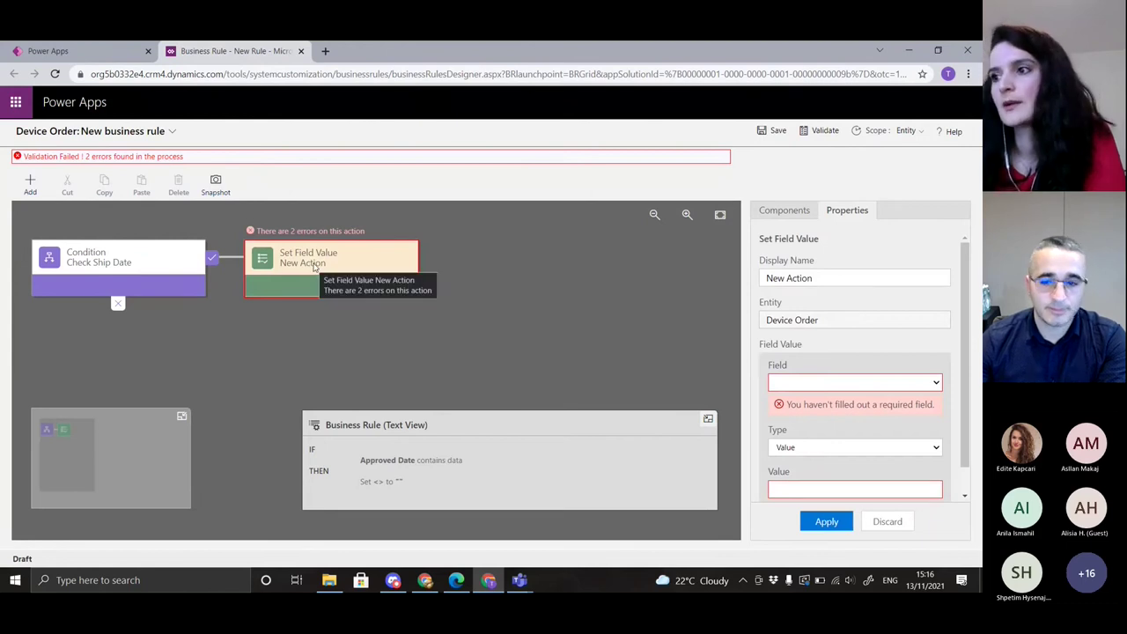
Change the display name of the Set Field Value action to Set Estimated Ship Date
left_click(385, 258)
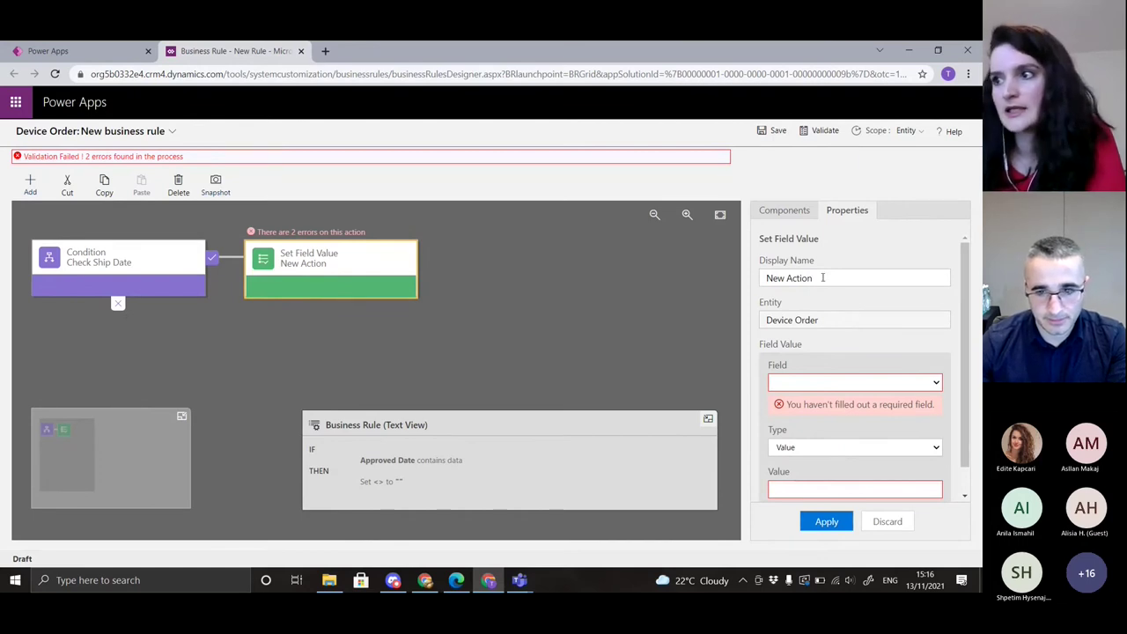
left_click_drag(845, 278, 748, 277)
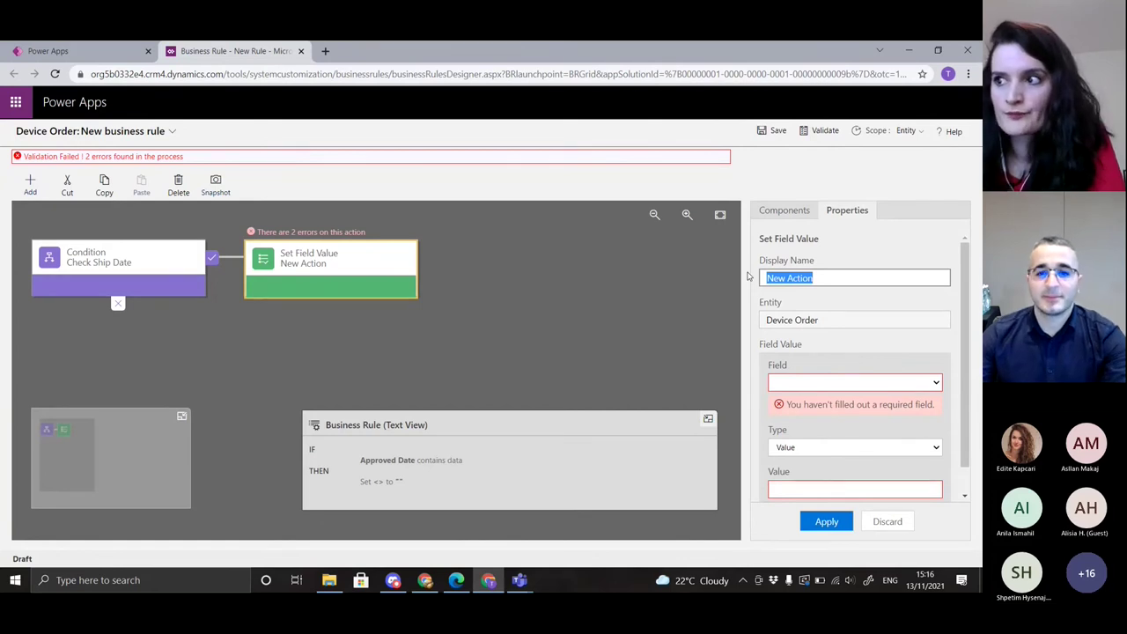
type("Asset")
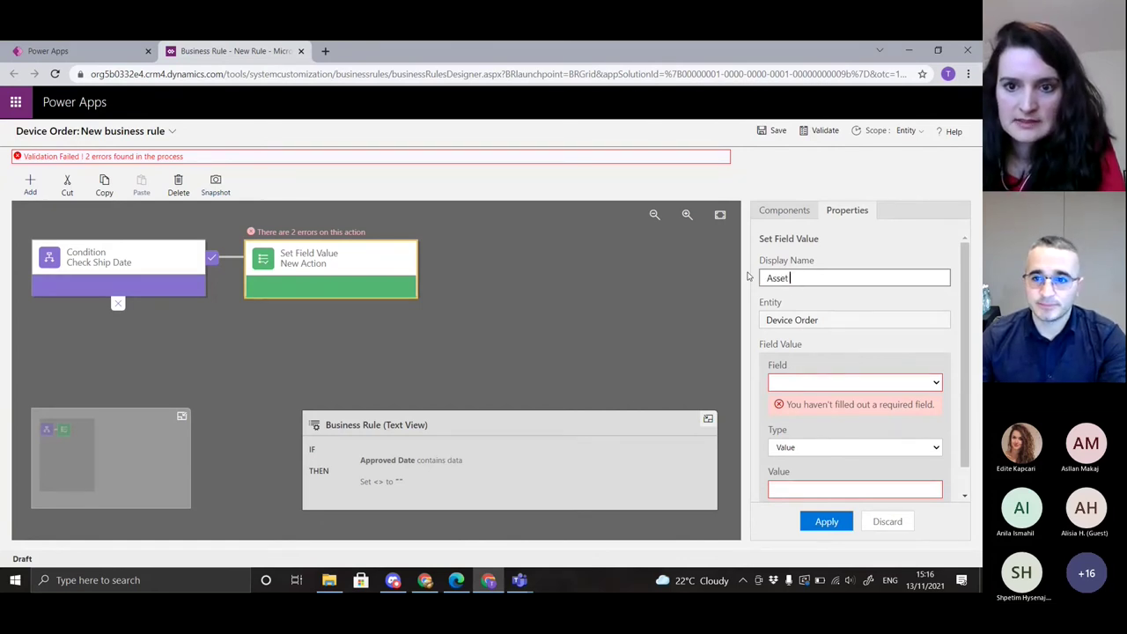
key("BackSpace")
key("BackSpace")
key("BackSpace")
key("BackSpace")
key("BackSpace")
type("S")
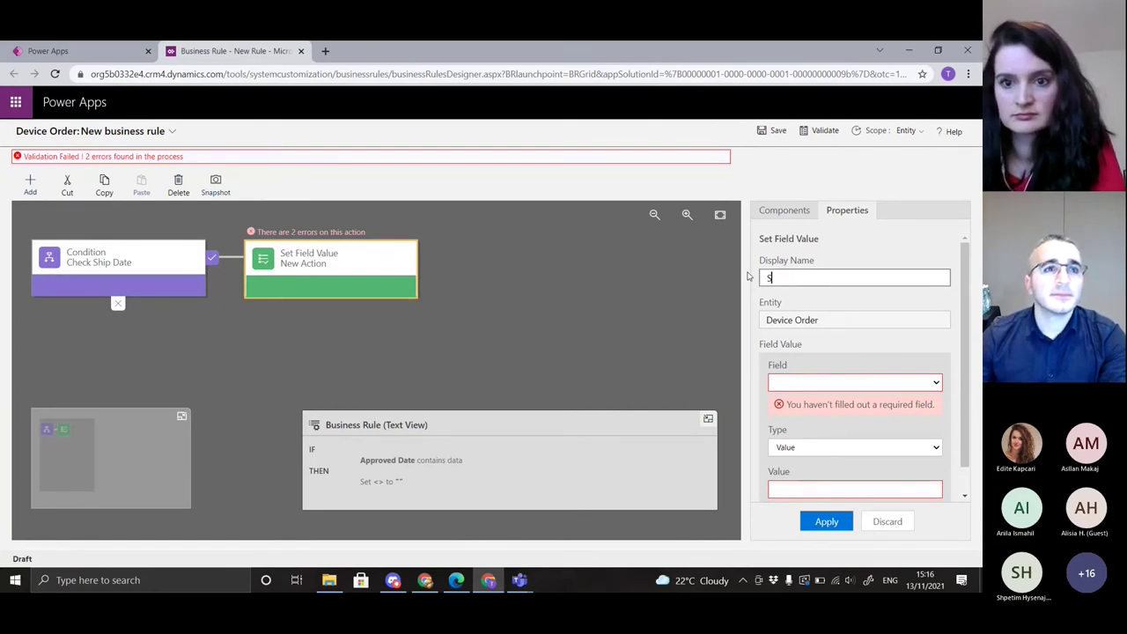
type("et Estimated")
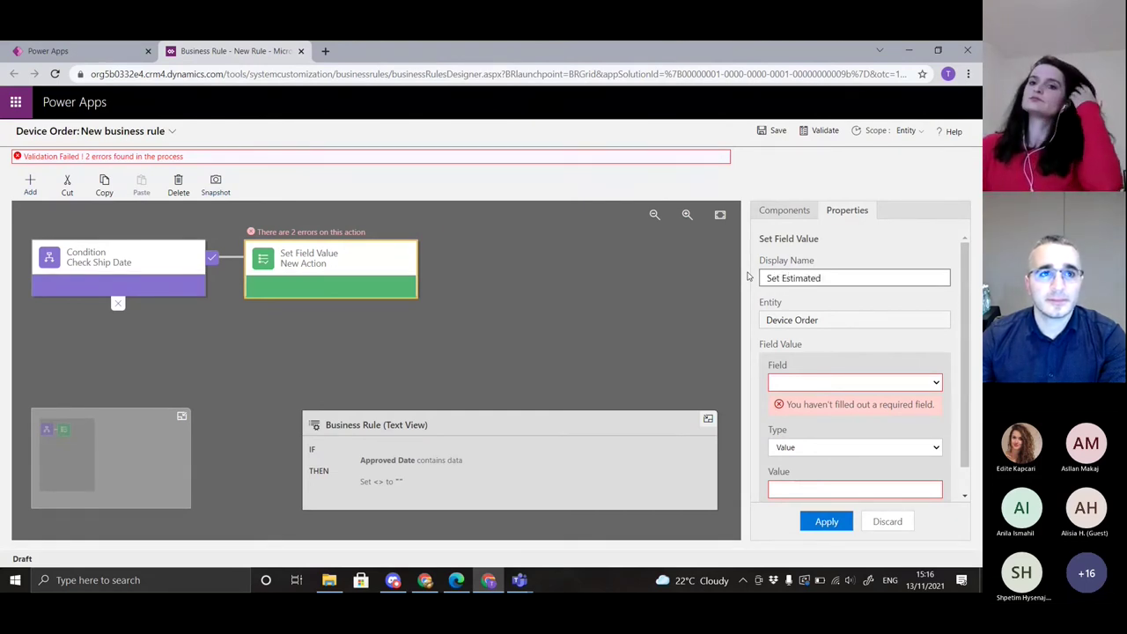
type(" Ship")
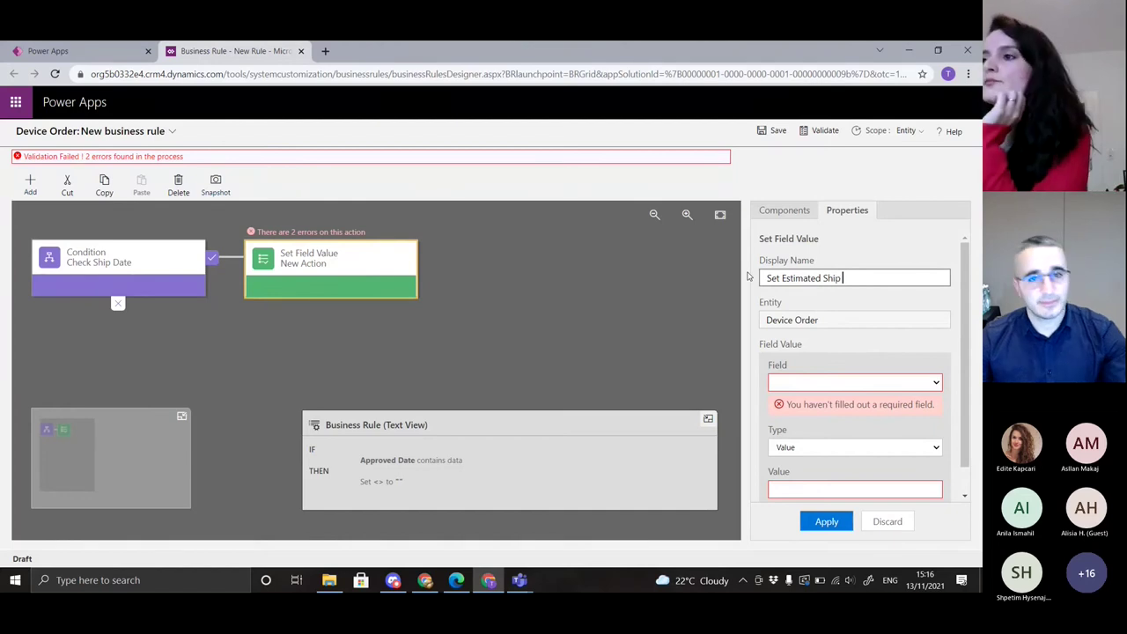
type(" Date")
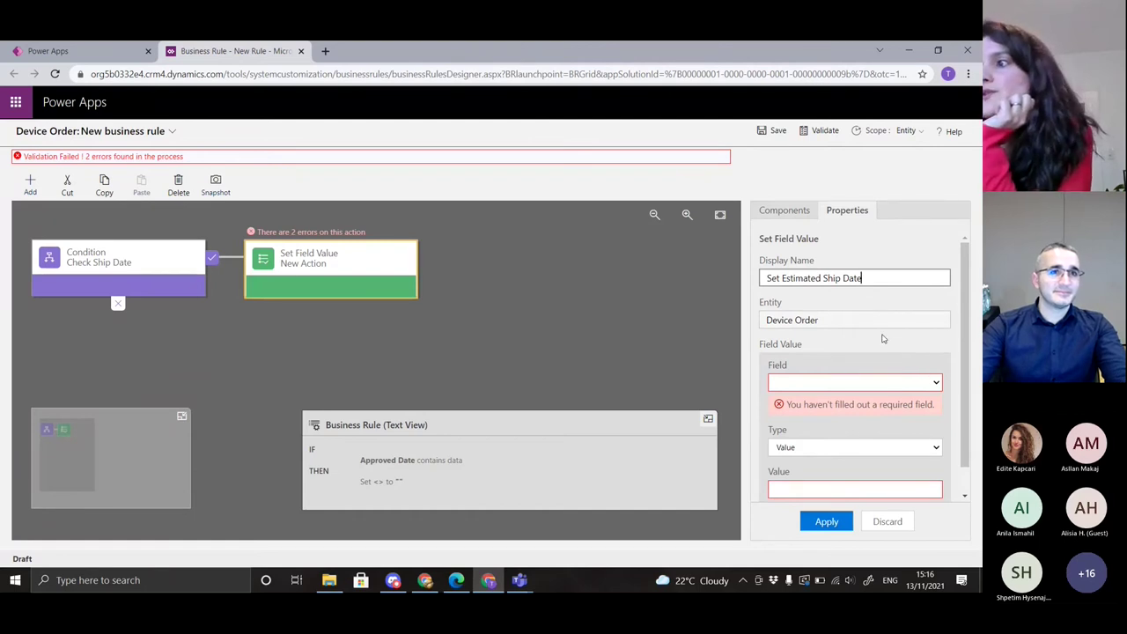
Set the action's target field to Estimated Ship Date and its value type to Formula
left_click(907, 388)
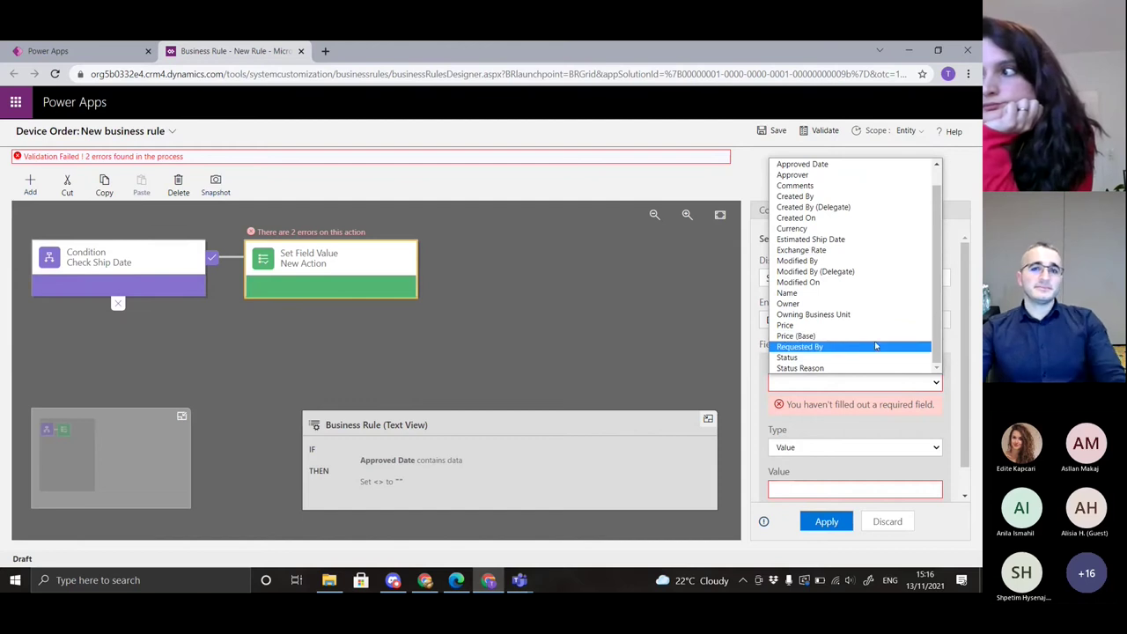
scroll(872, 345, "up", 1)
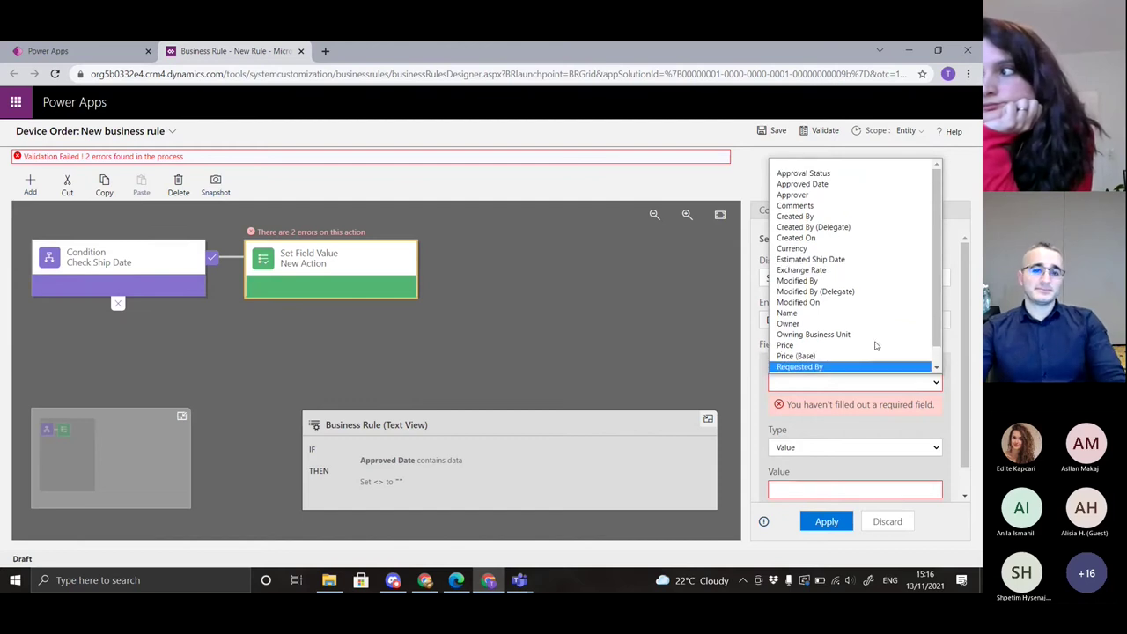
left_click(811, 259)
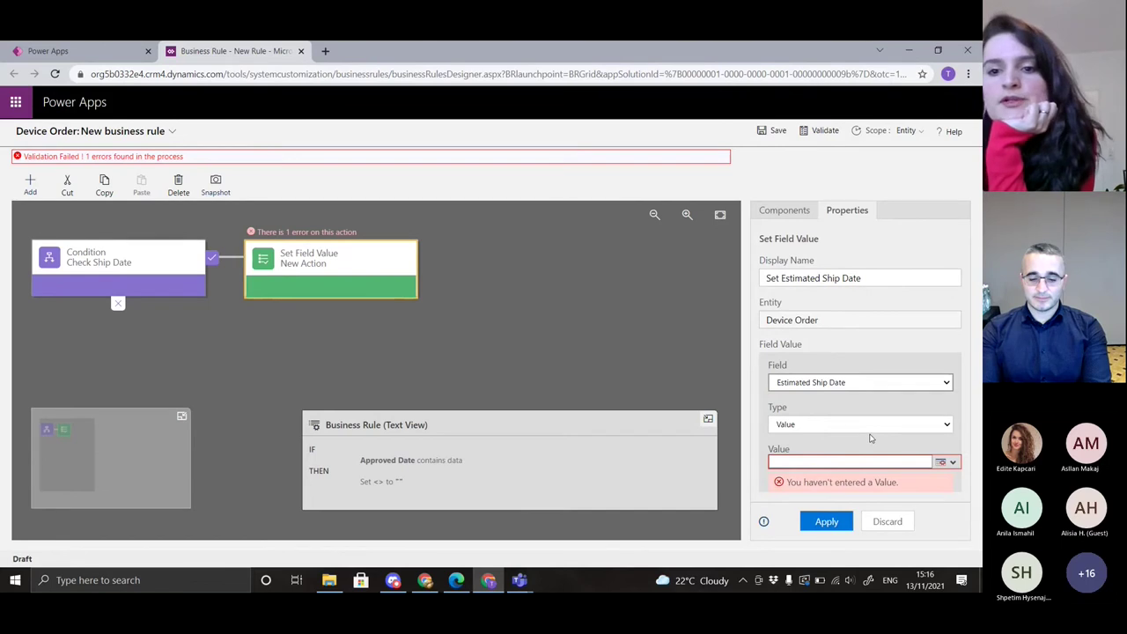
left_click(916, 426)
left_click(912, 460)
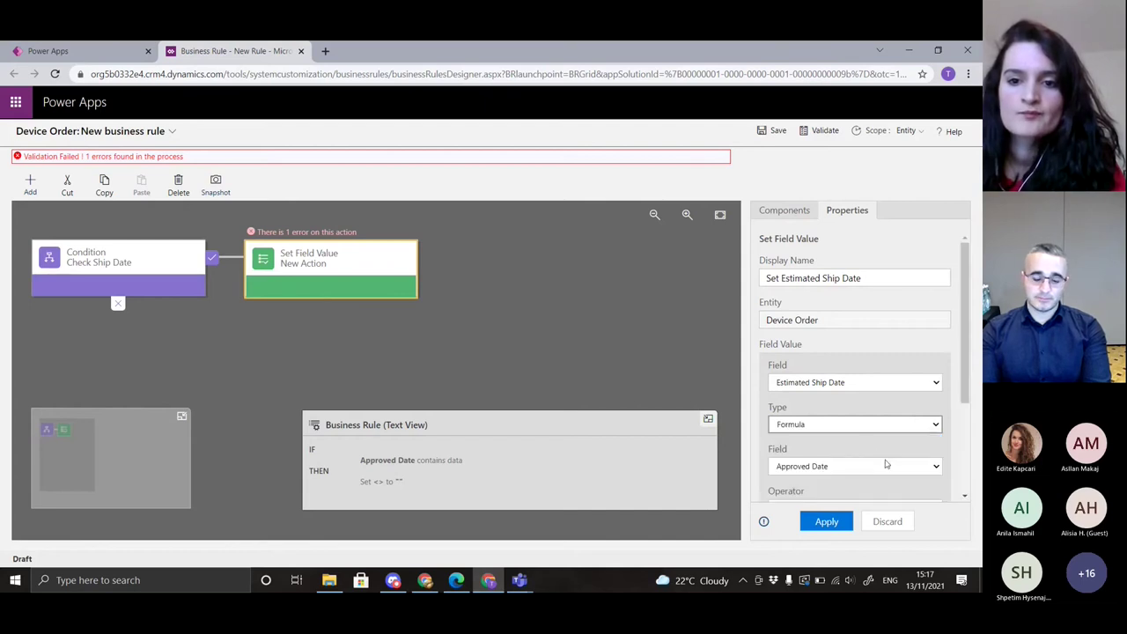
Complete the formula as Approved Date plus 14 days and apply the action's properties
scroll(872, 440, "down", 1)
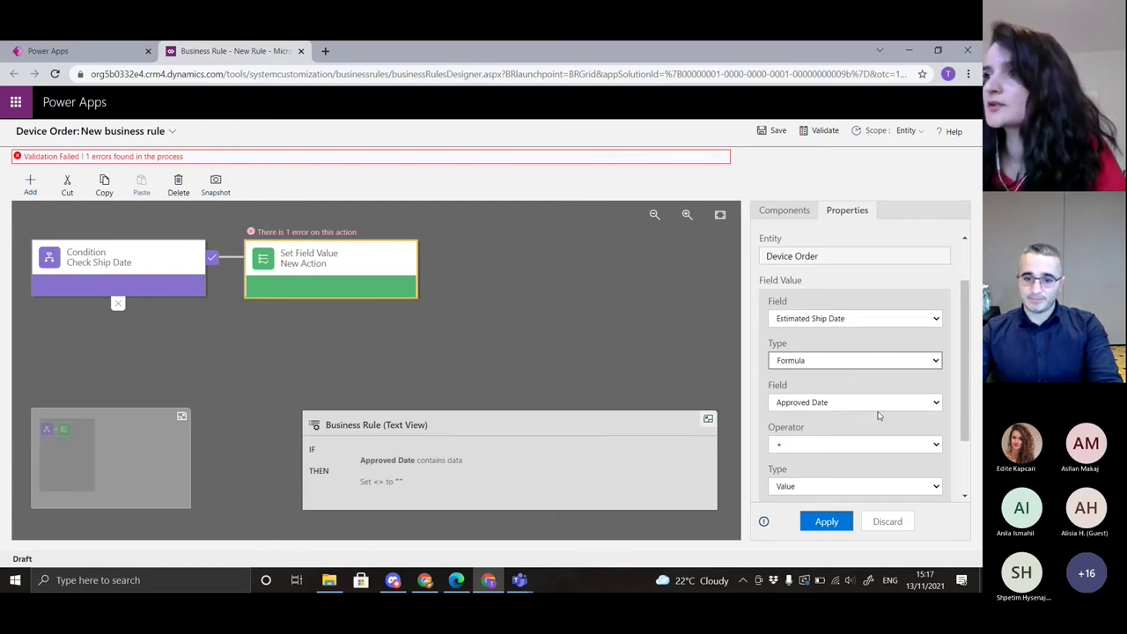
scroll(881, 421, "down", 1)
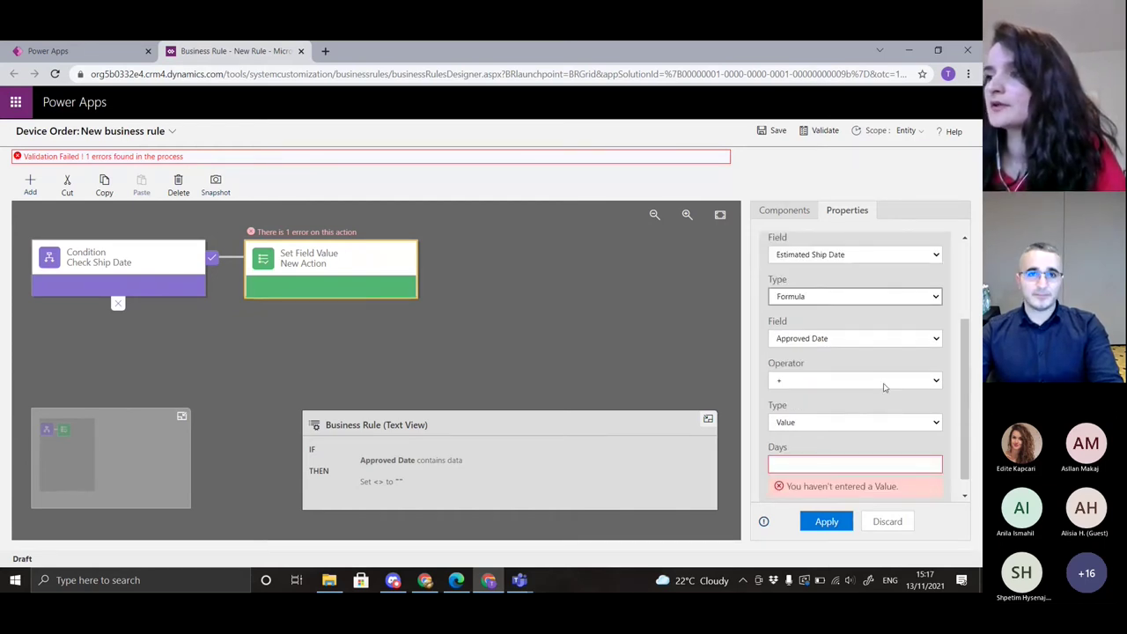
scroll(885, 388, "down", 1)
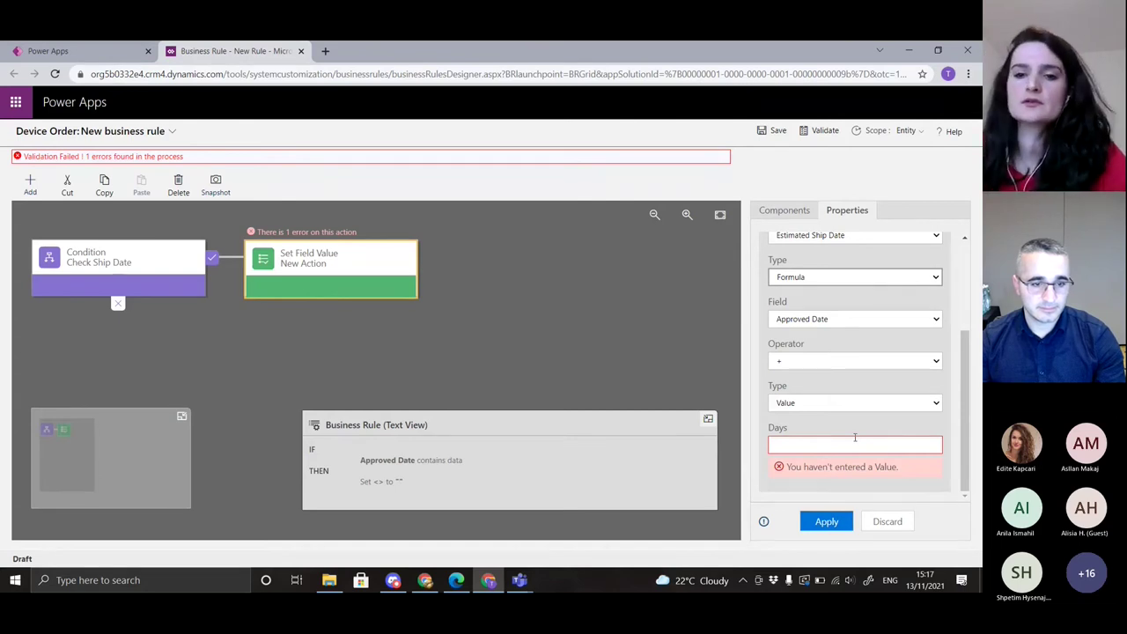
type("14")
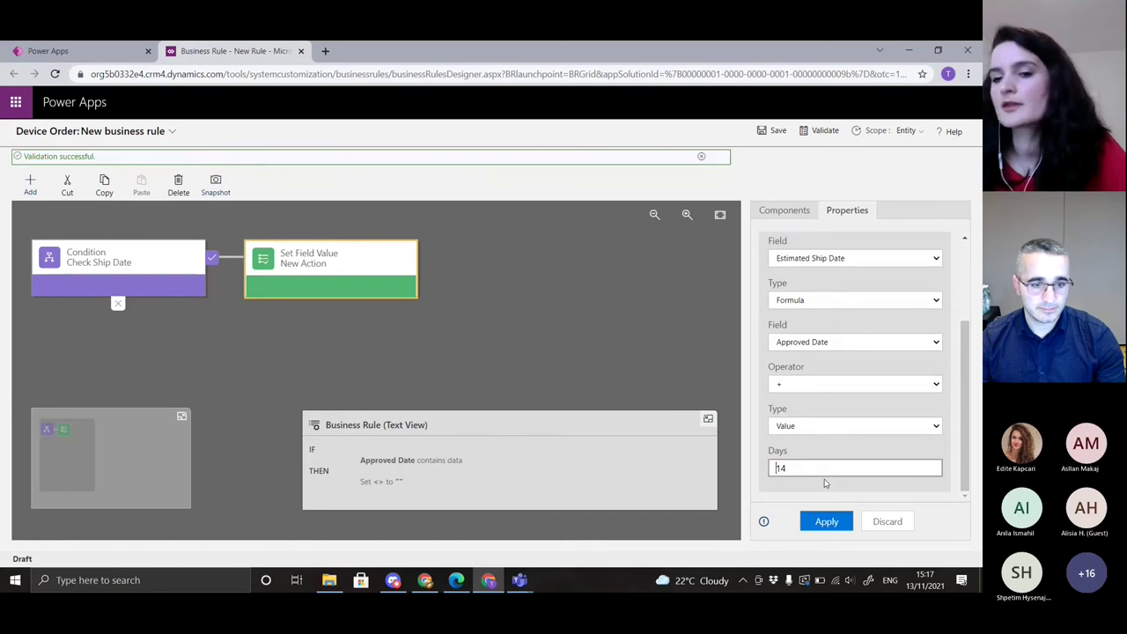
left_click(826, 521)
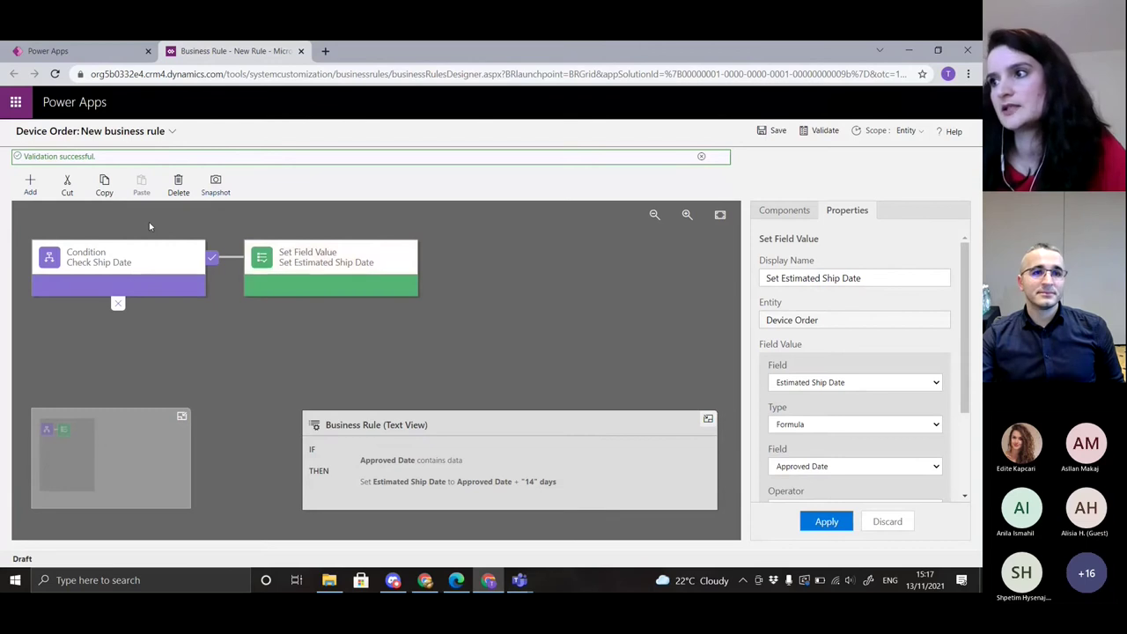
Validate the business rule, review the action's formula settings, and save the rule as Calculate Ship Date
left_click(816, 133)
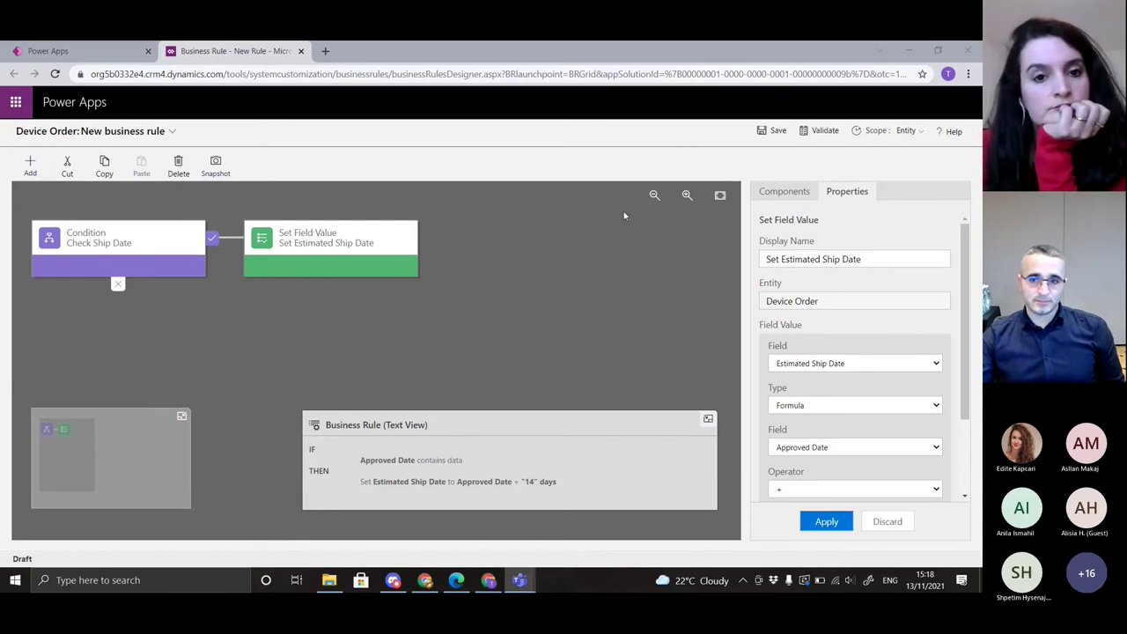
scroll(810, 302, "down", 2)
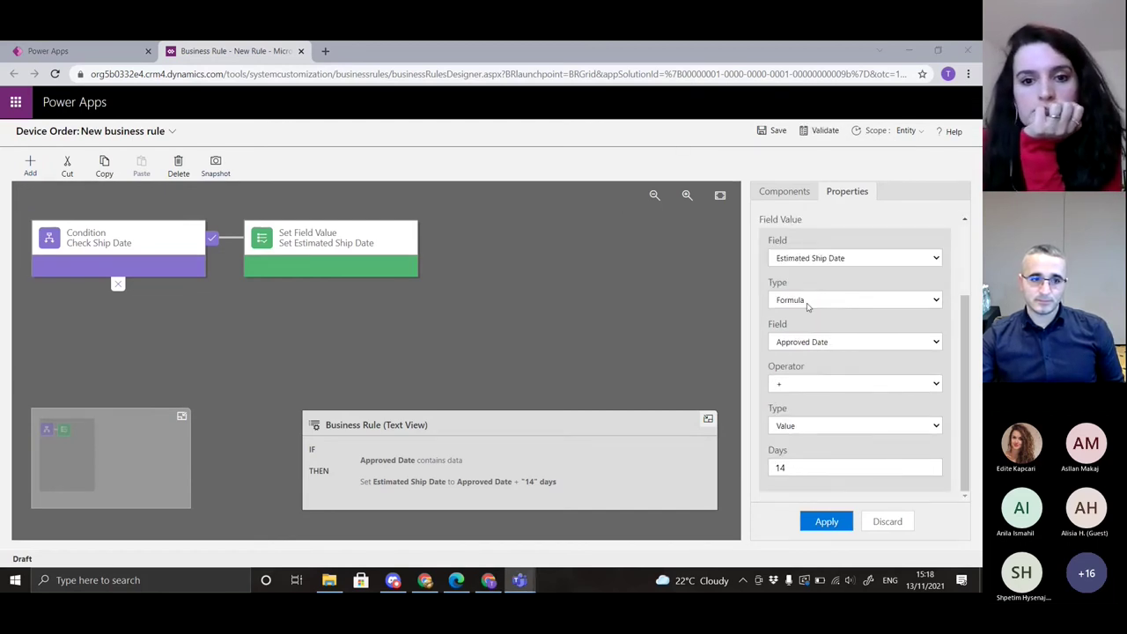
scroll(809, 301, "up", 2)
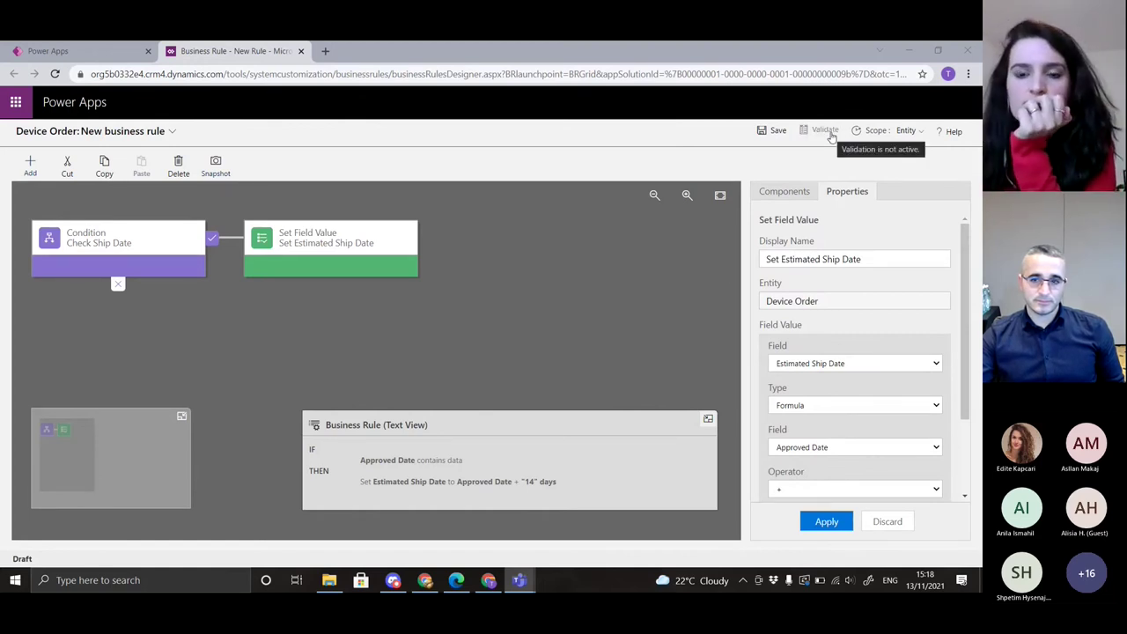
left_click(775, 131)
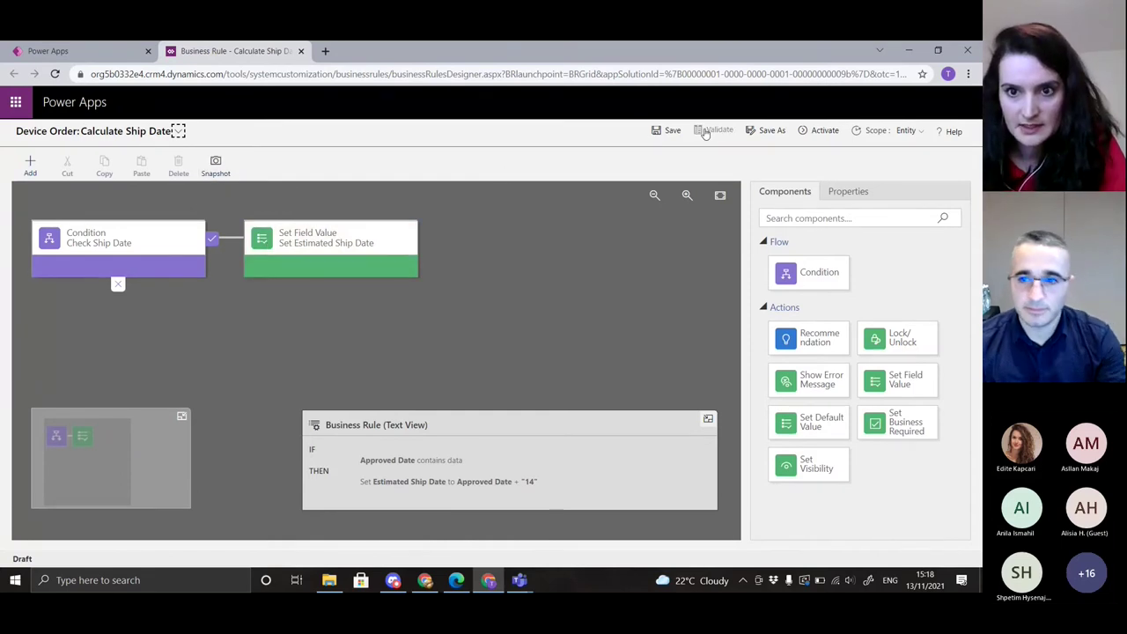
Activate the Calculate Ship Date business rule and finish its creation to refresh the Device Order table's rule list
left_click(825, 131)
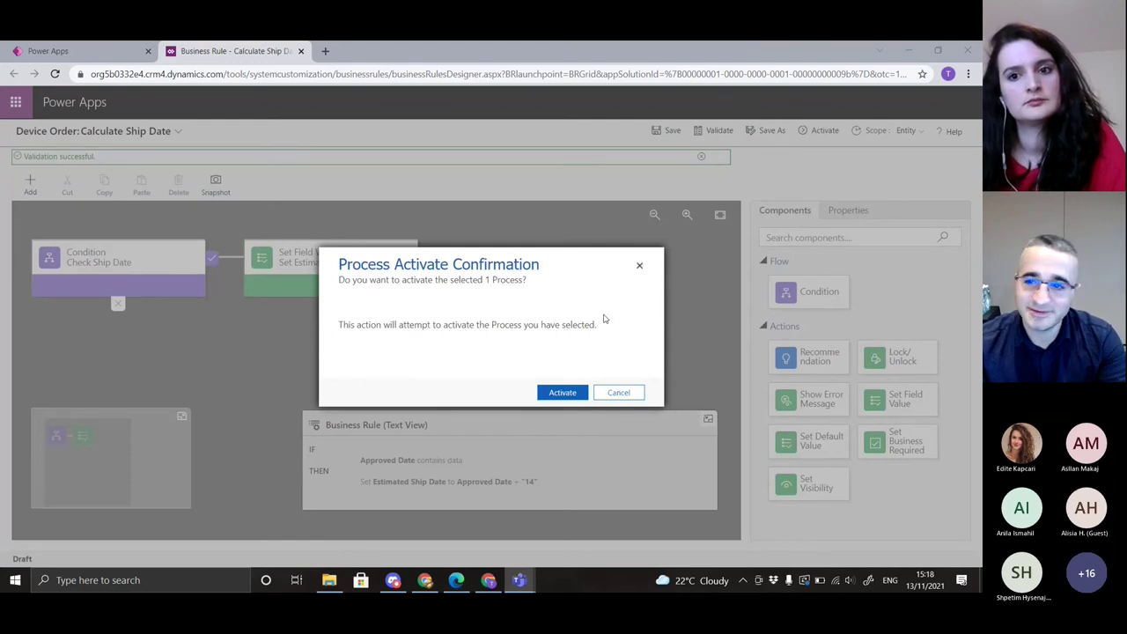
left_click(561, 394)
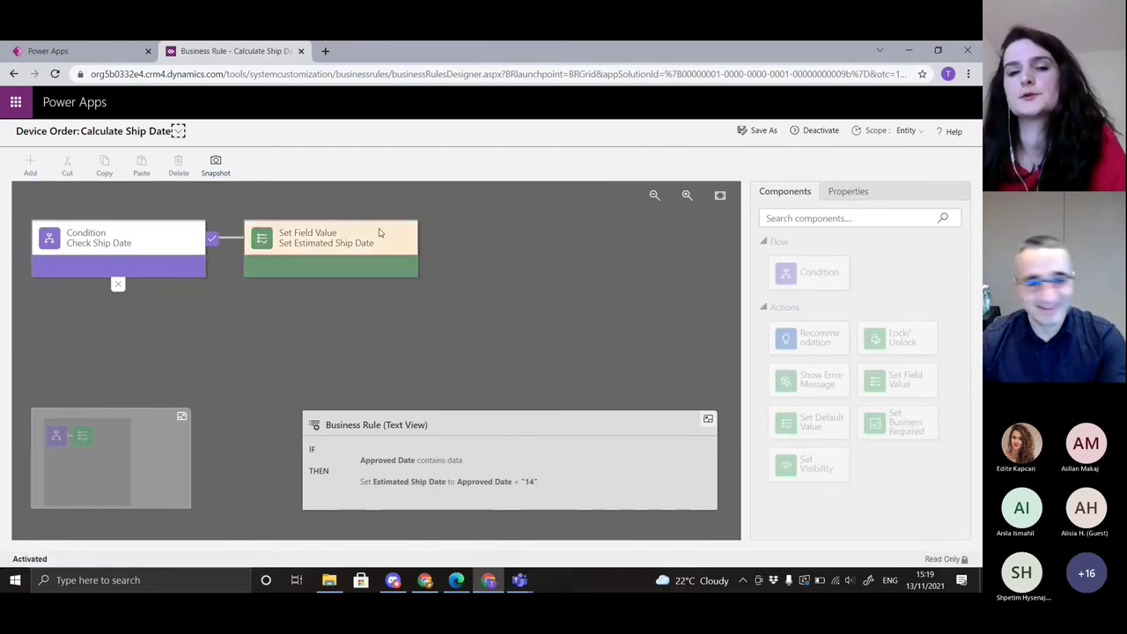
left_click(66, 55)
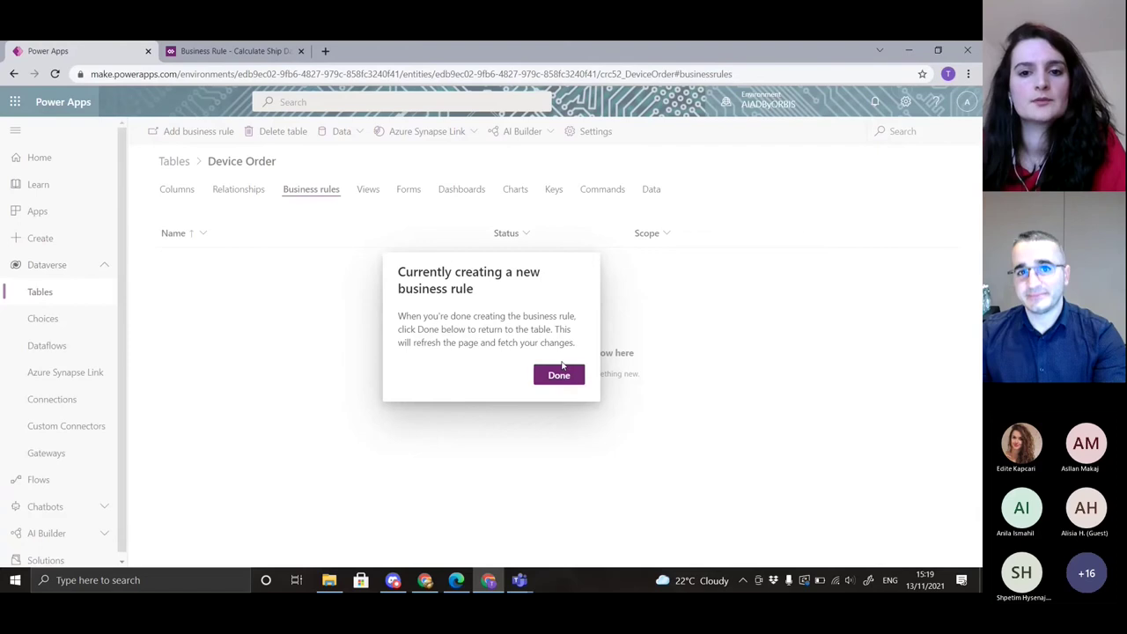
left_click(564, 376)
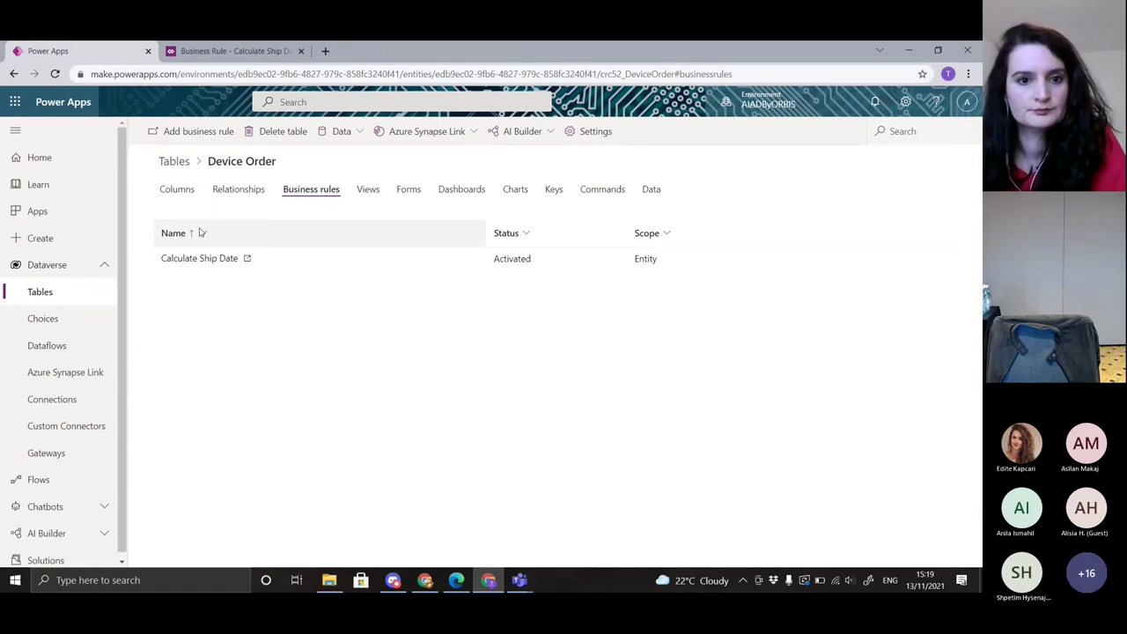
Open the canvas app Device Ordering App TK for editing and skip the welcome message
left_click(33, 211)
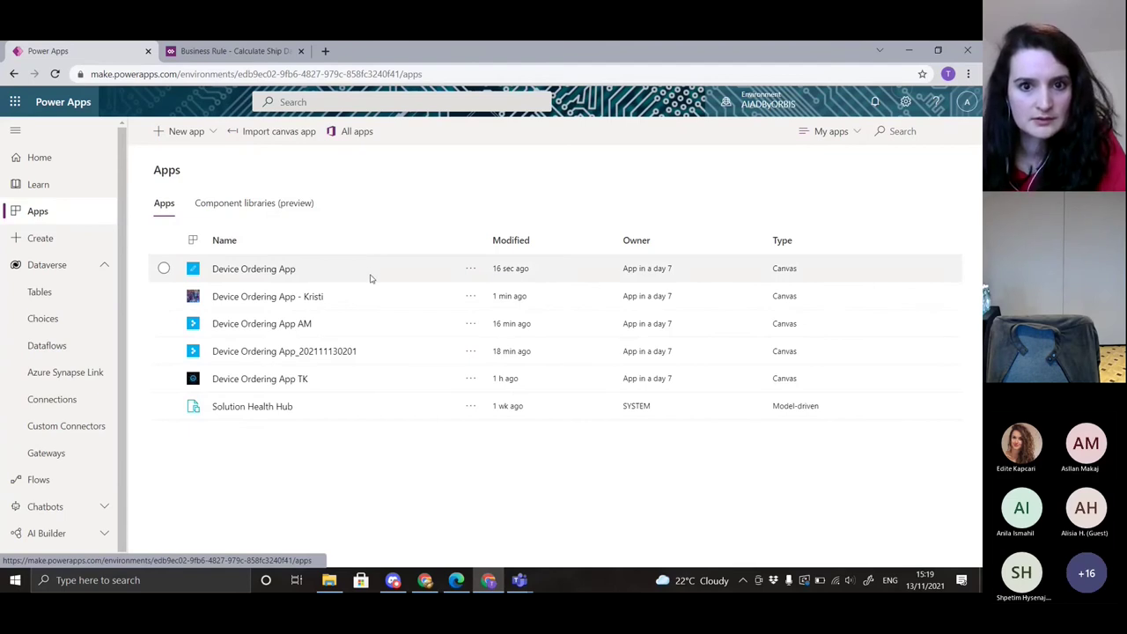
left_click(361, 384)
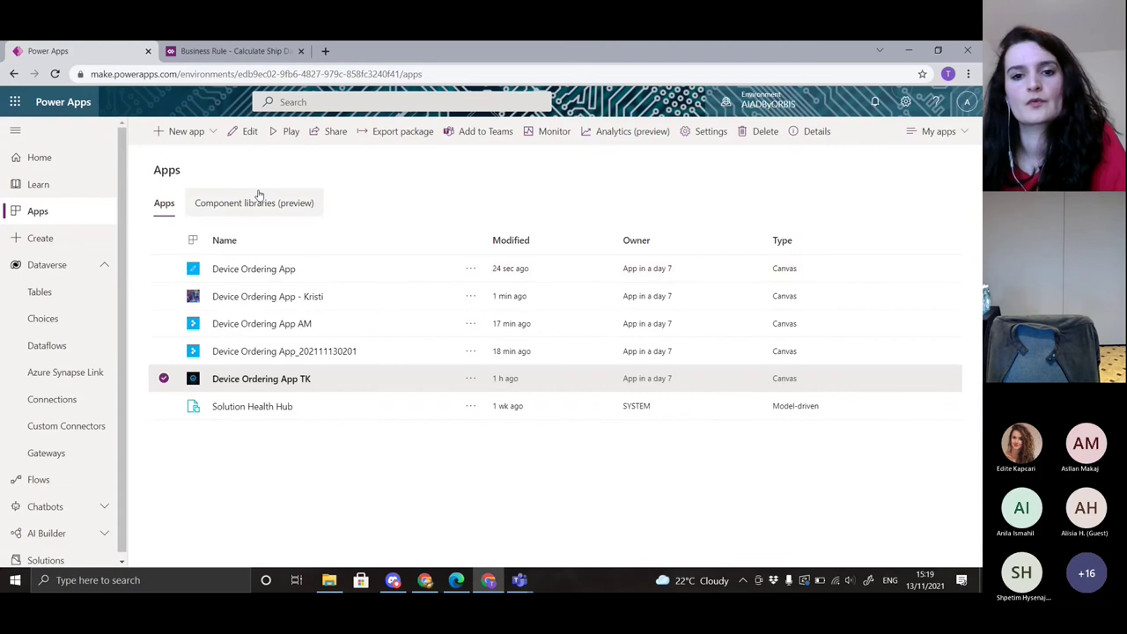
left_click(247, 131)
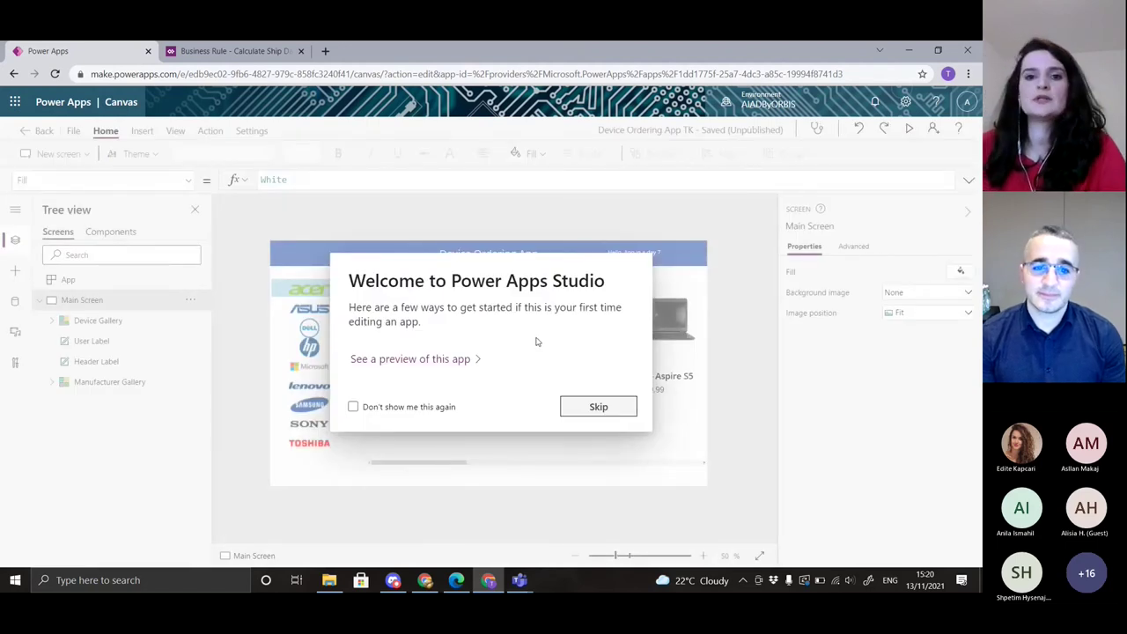
left_click(596, 406)
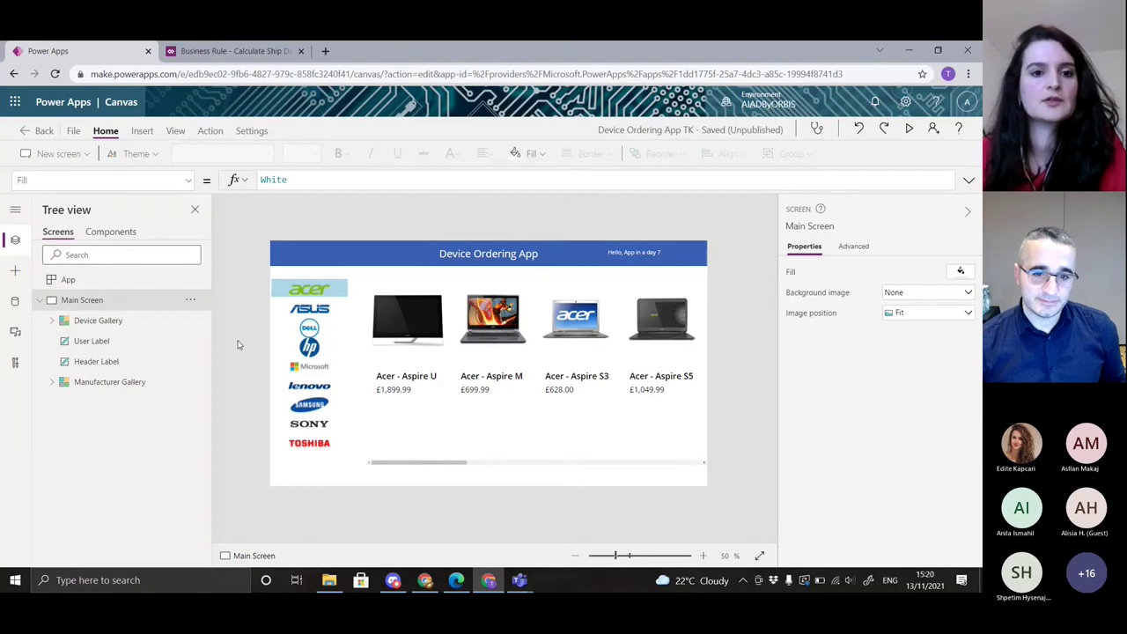
Add the Device Orders table from Microsoft Dataverse as a data source and save the app
left_click(15, 271)
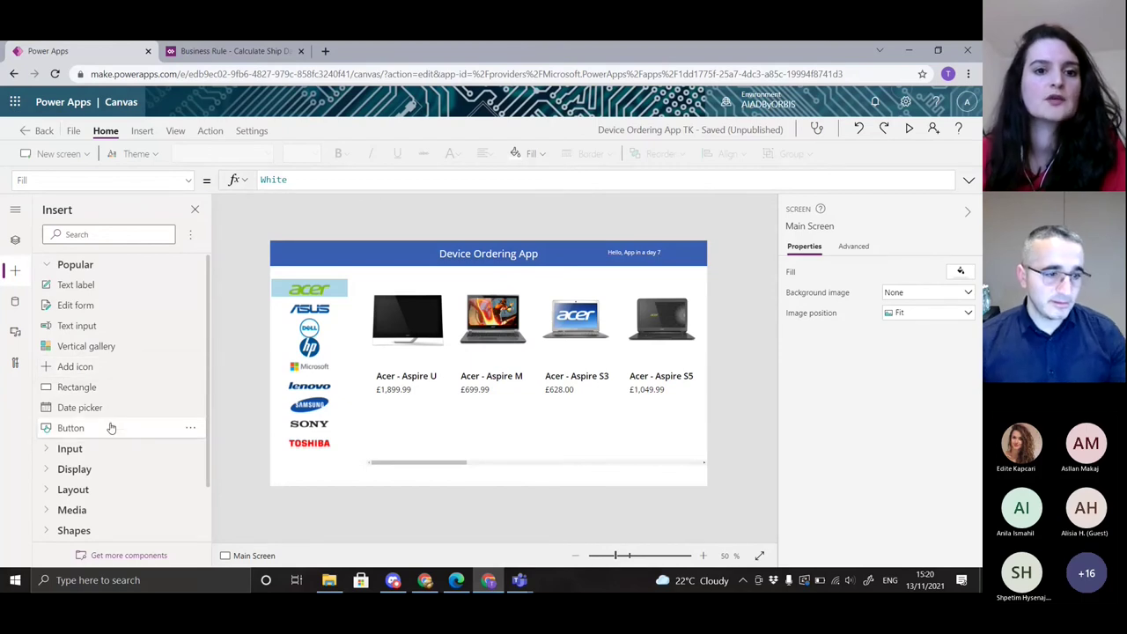
scroll(111, 428, "down", 1)
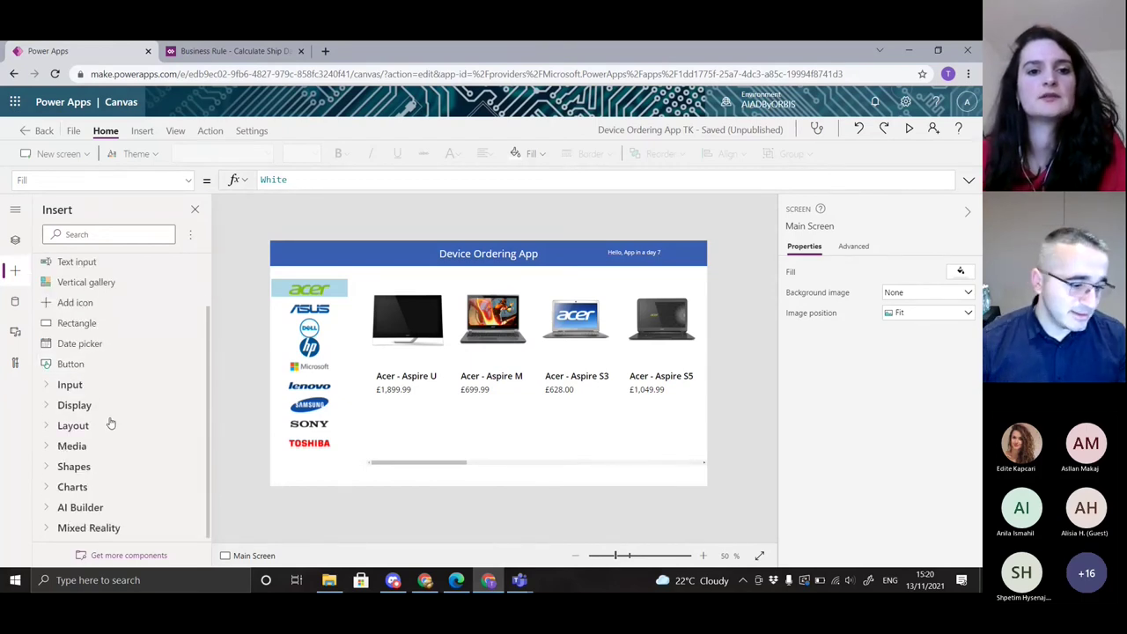
left_click(15, 300)
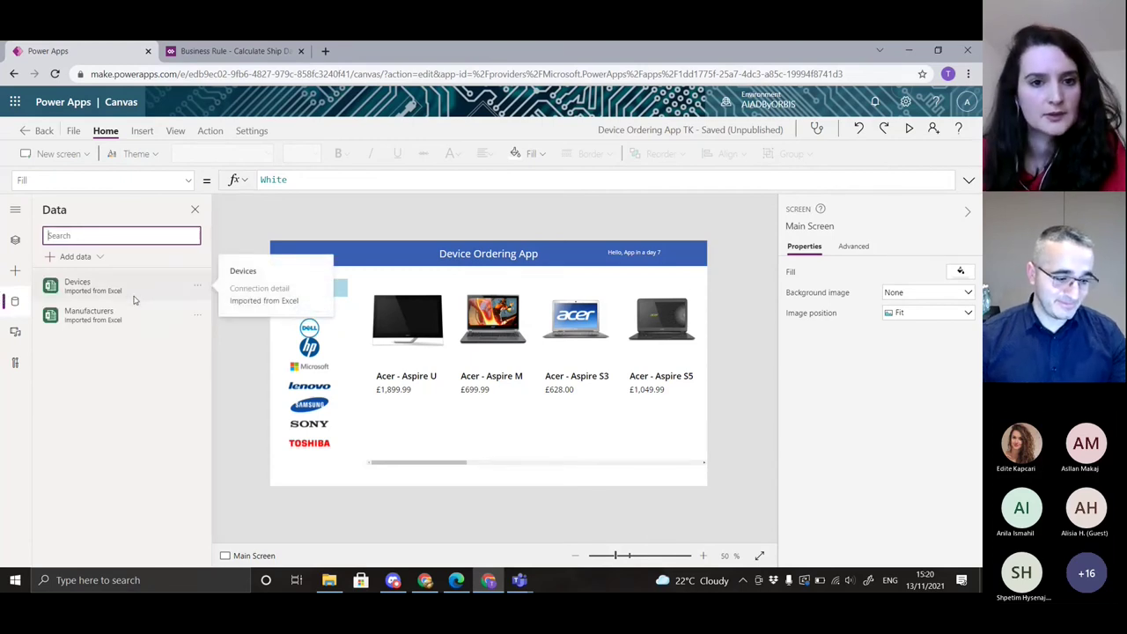
left_click(66, 262)
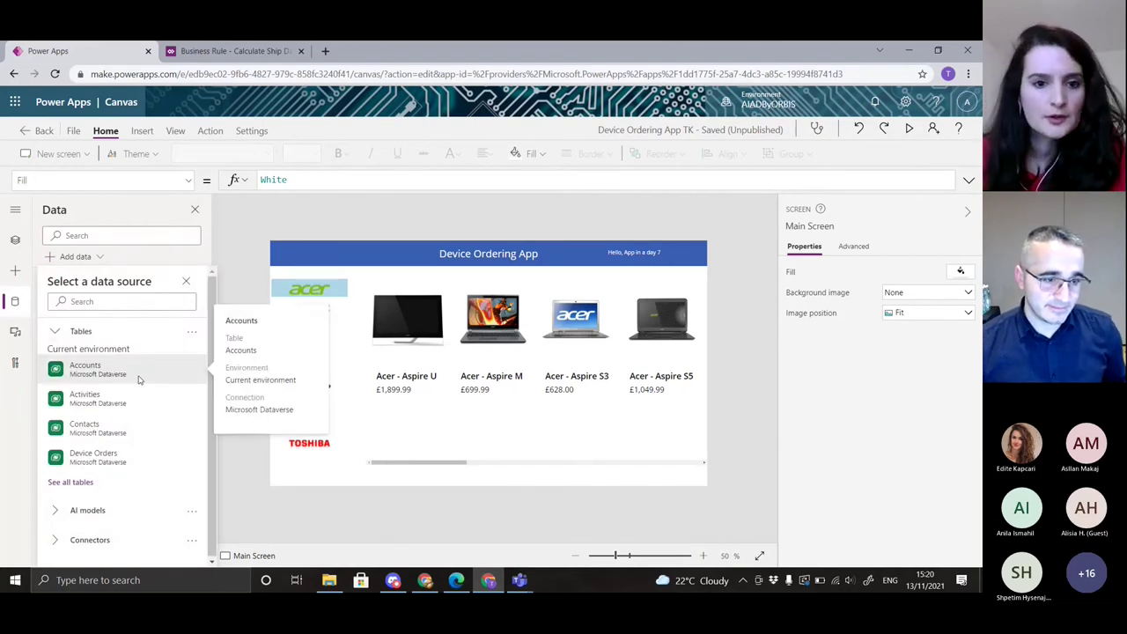
left_click(153, 456)
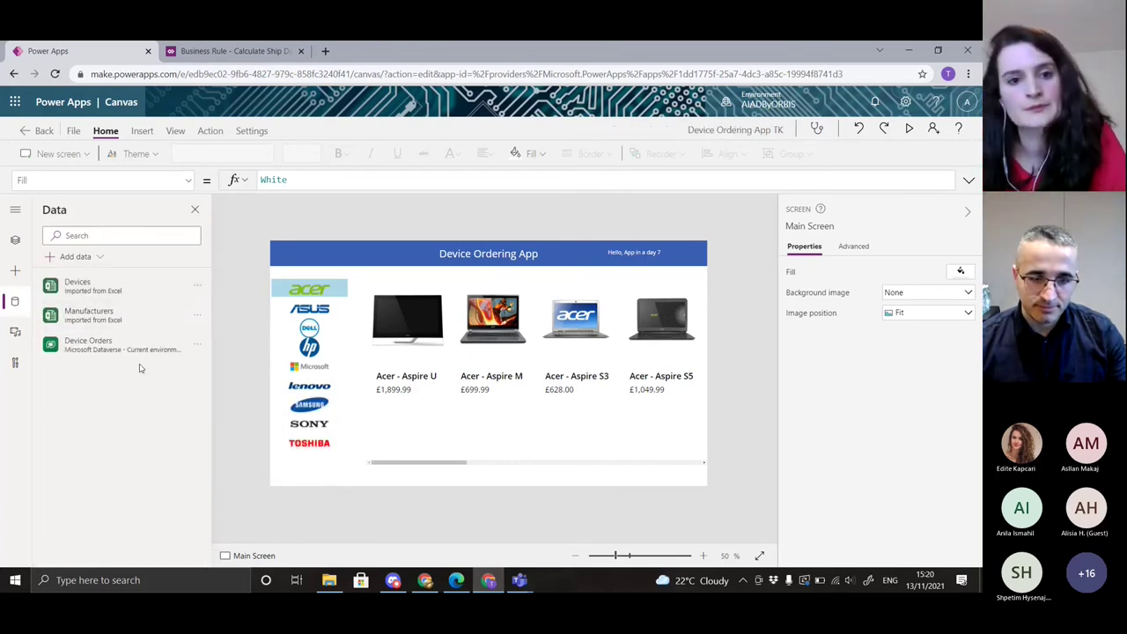
mouse_move(133, 350)
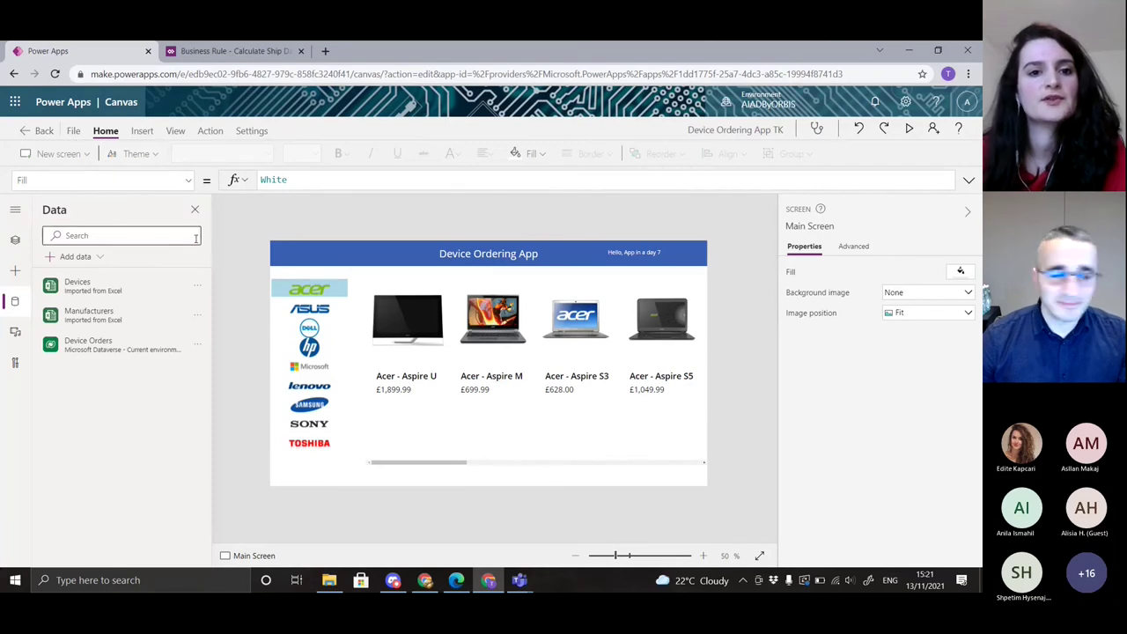
key("ctrl+s")
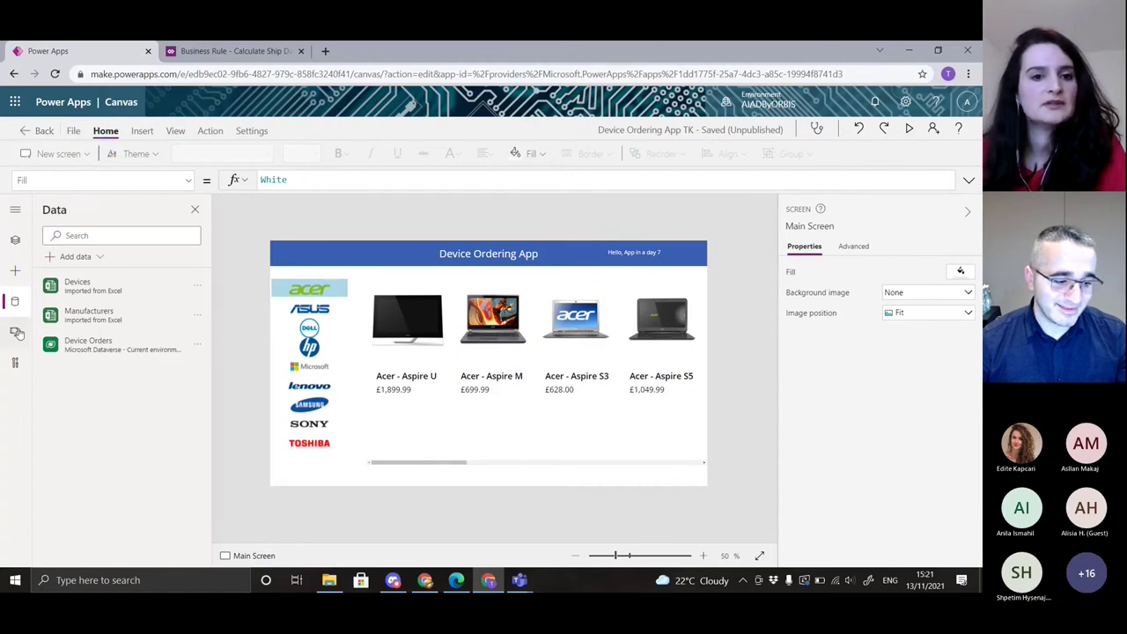
left_click(15, 272)
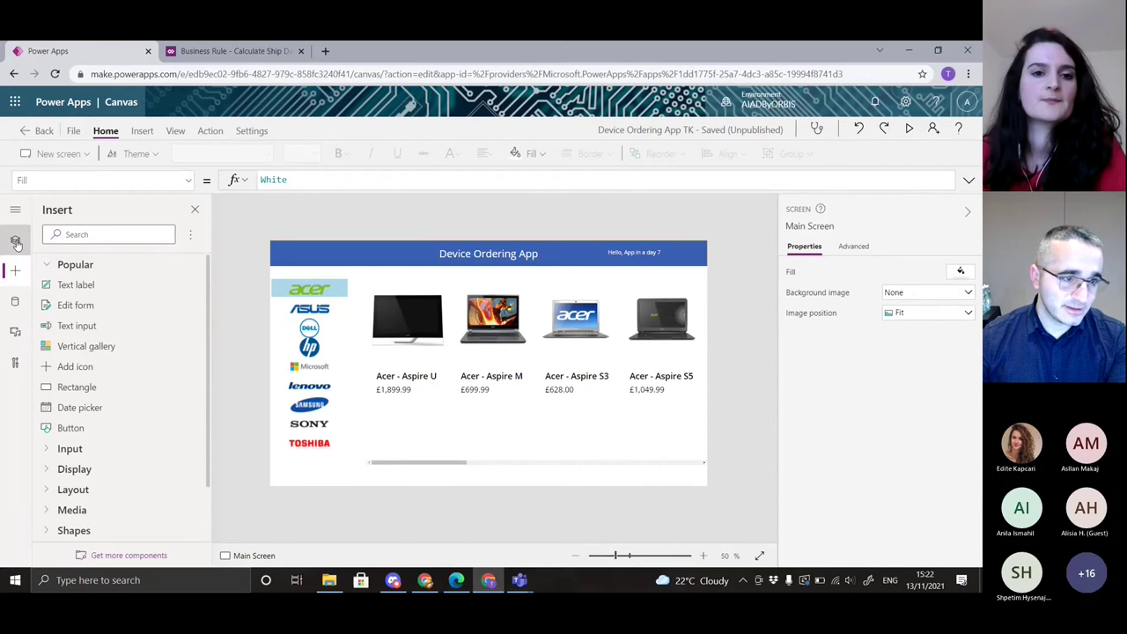
left_click(16, 244)
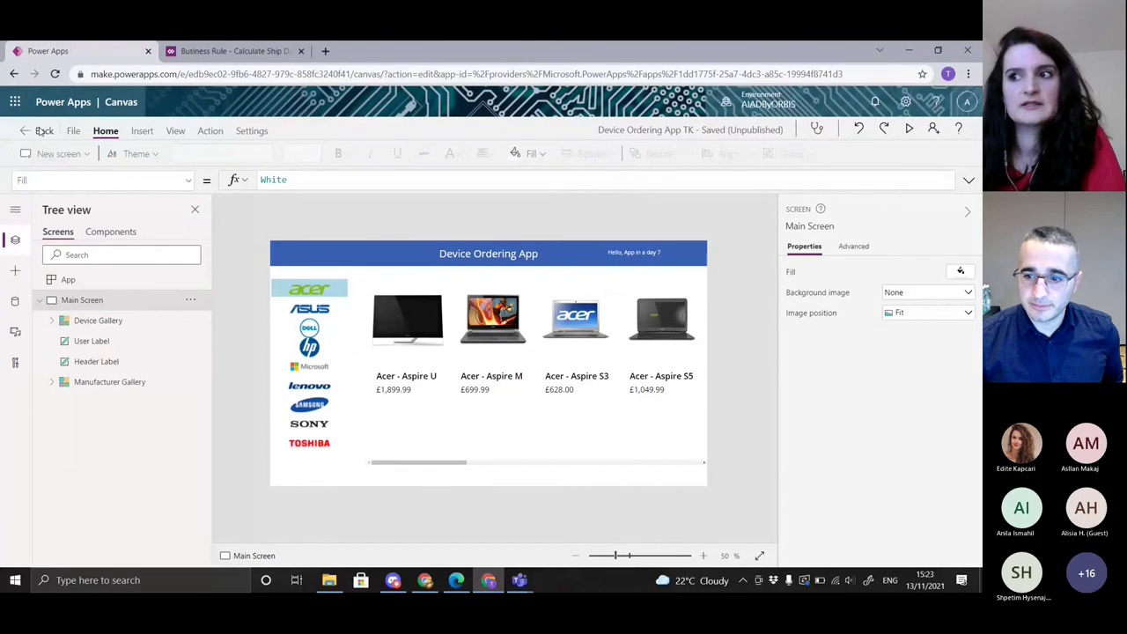
Return to the apps list, open Device Ordering App AM for editing, and skip the welcome message
left_click(42, 132)
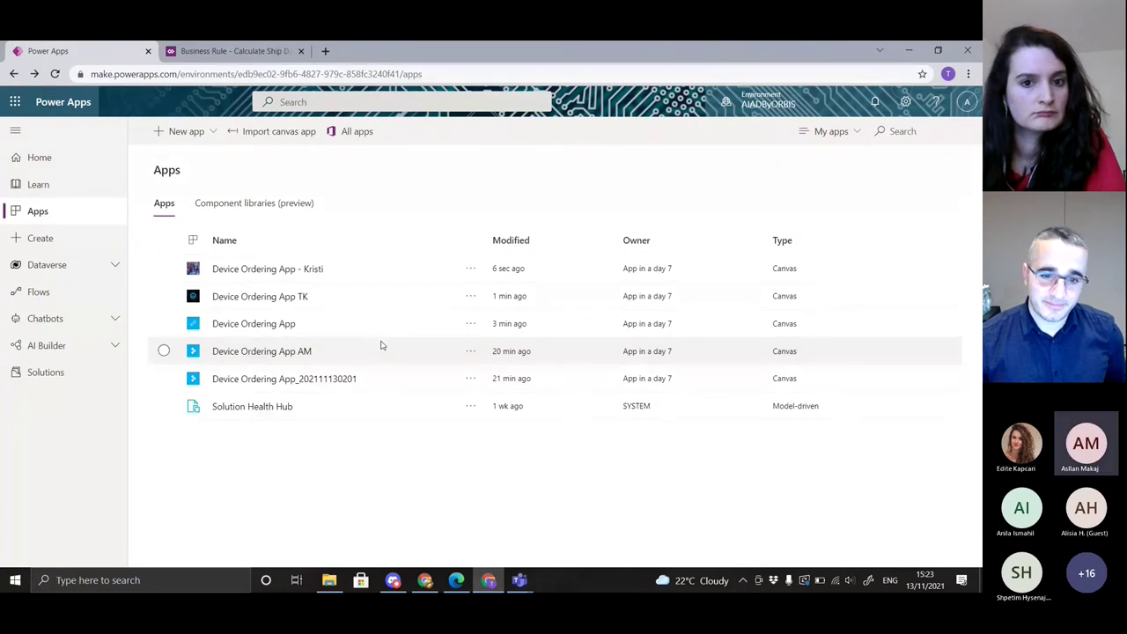
left_click(291, 353)
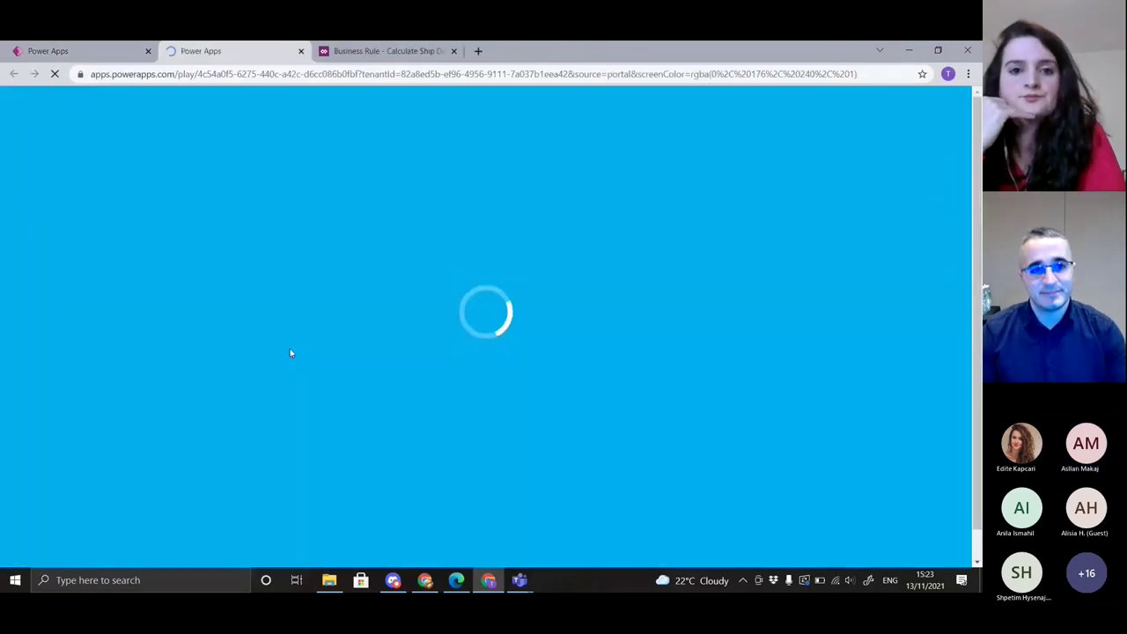
left_click_drag(234, 51, 132, 53)
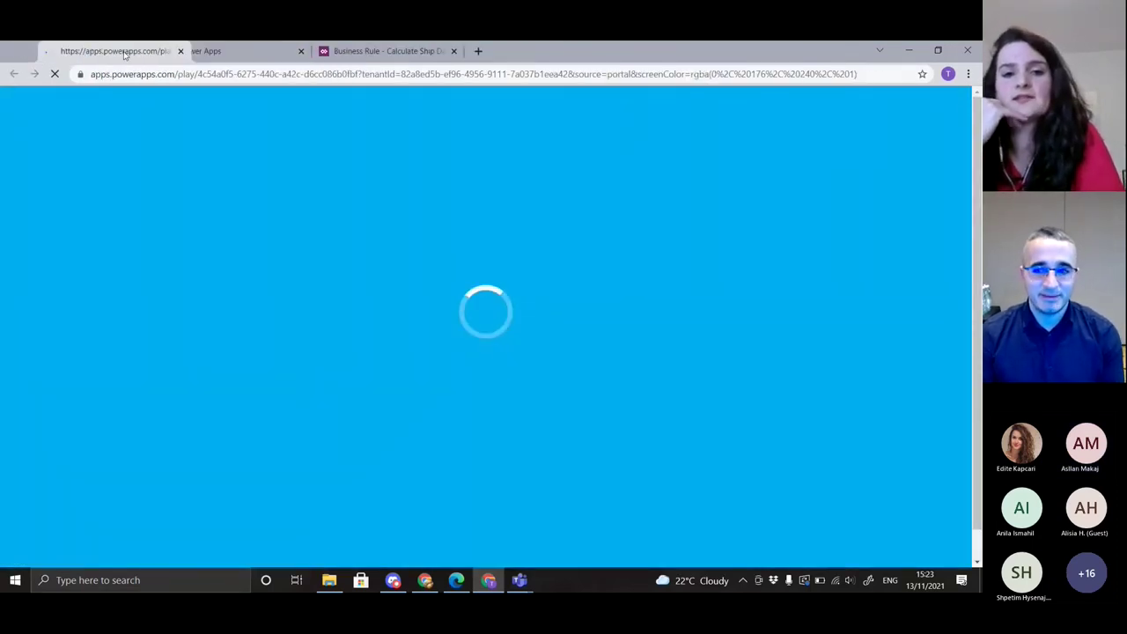
left_click(148, 51)
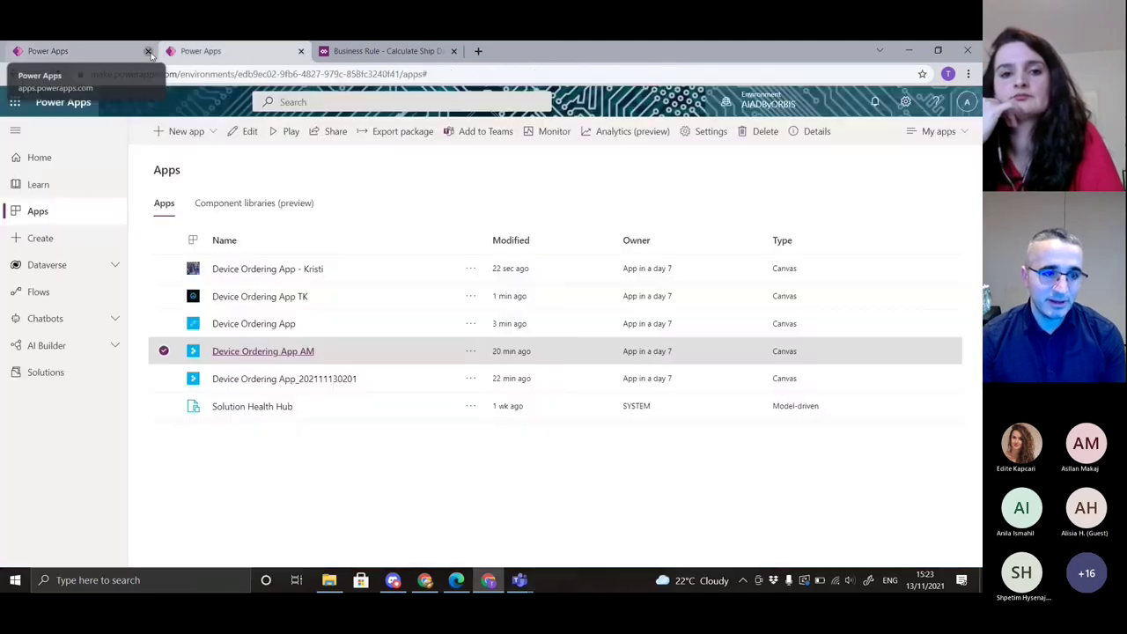
left_click(237, 130)
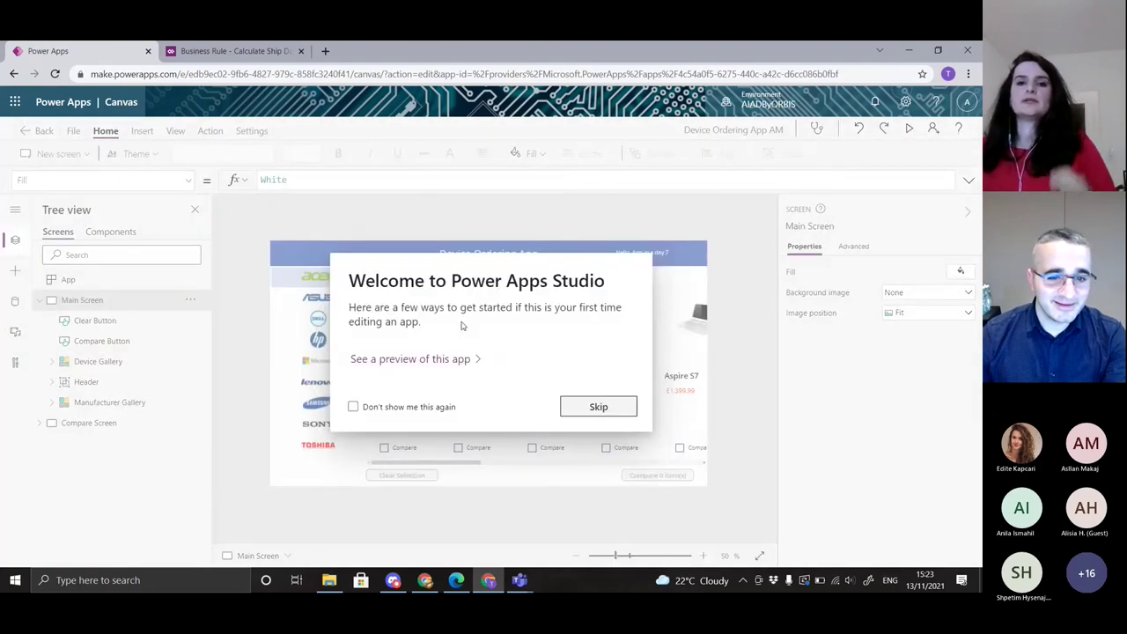
left_click(598, 409)
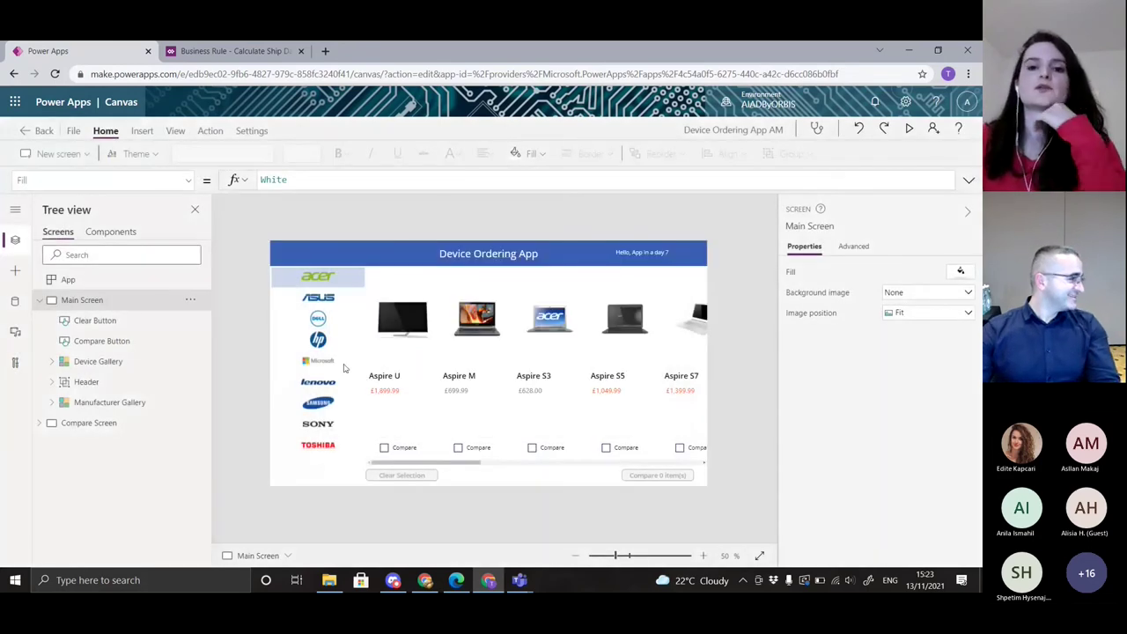
Add the Device Orders table from Microsoft Dataverse as a data source and return to the list of screens
left_click(15, 300)
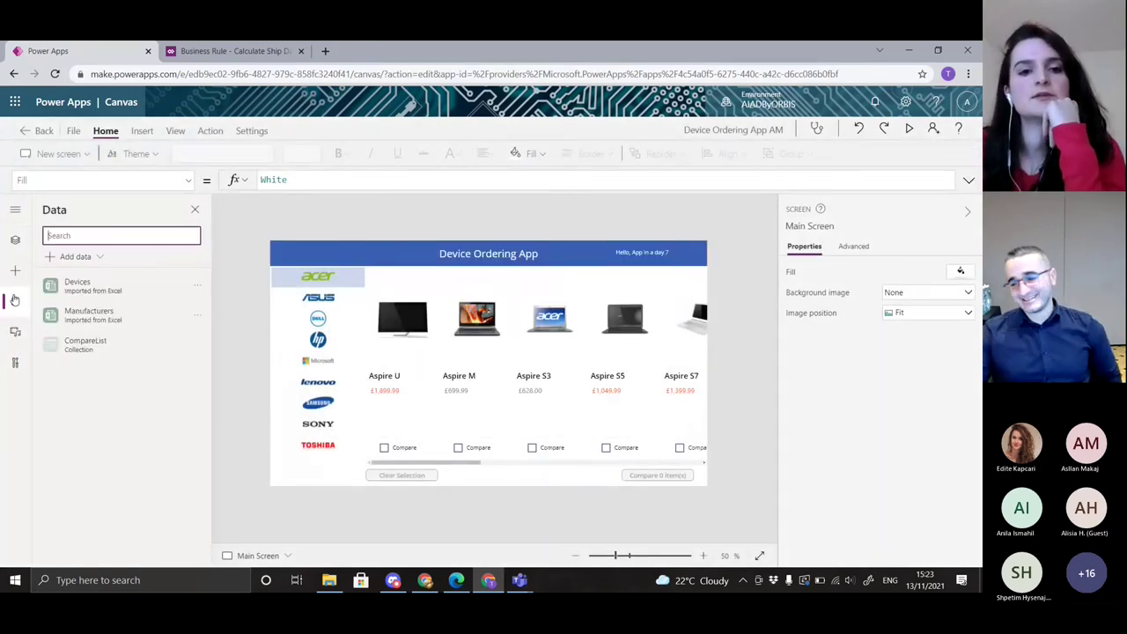
left_click(88, 257)
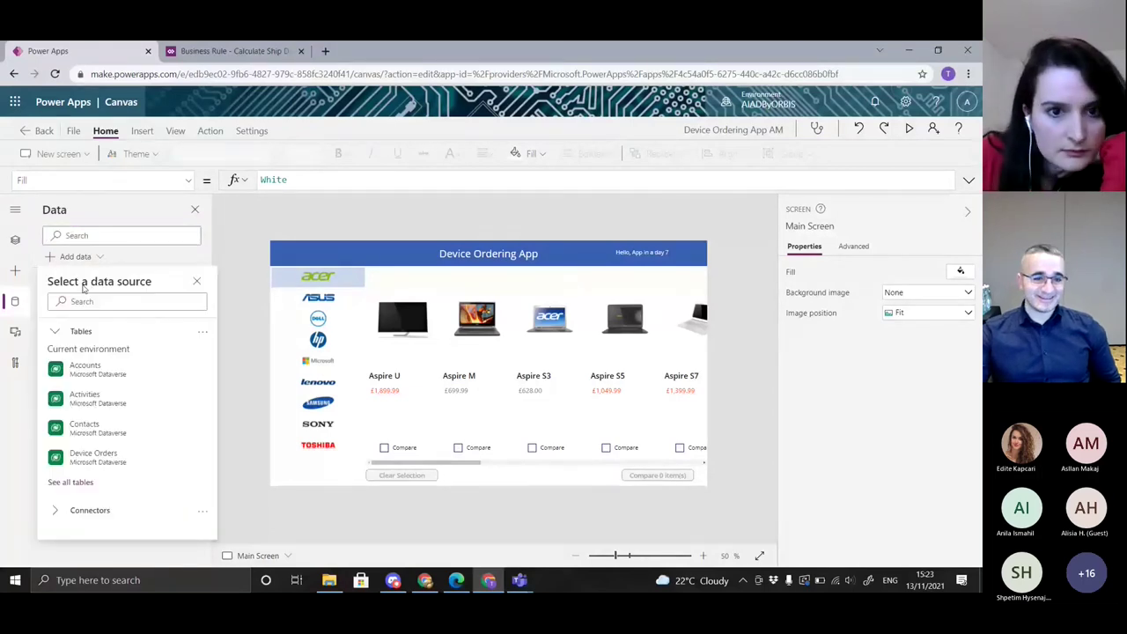
left_click(115, 461)
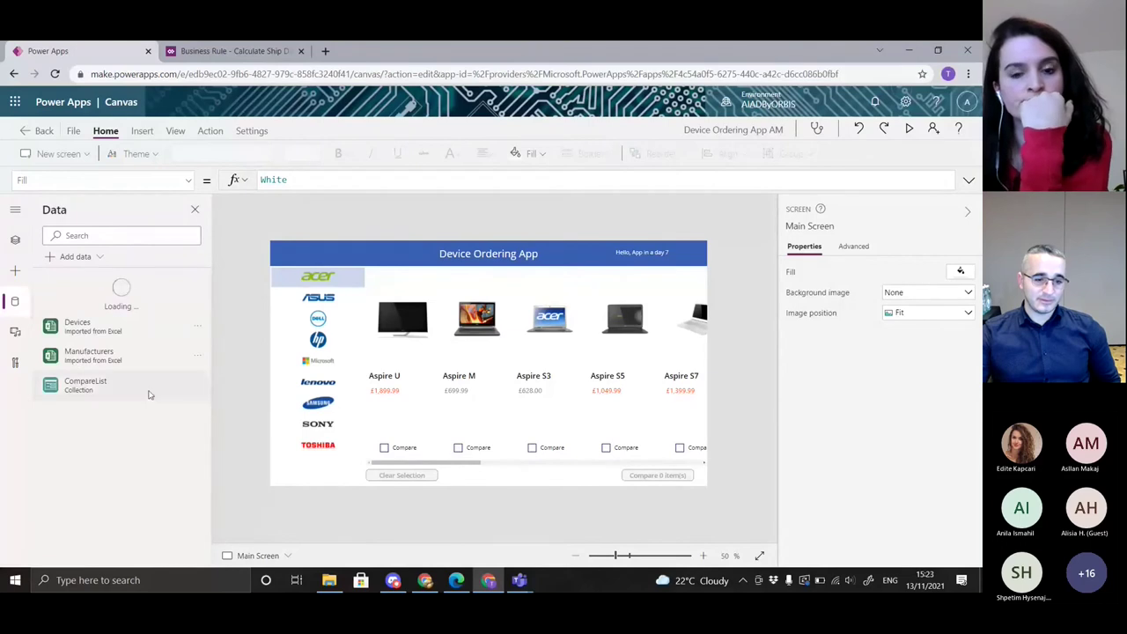
left_click(12, 241)
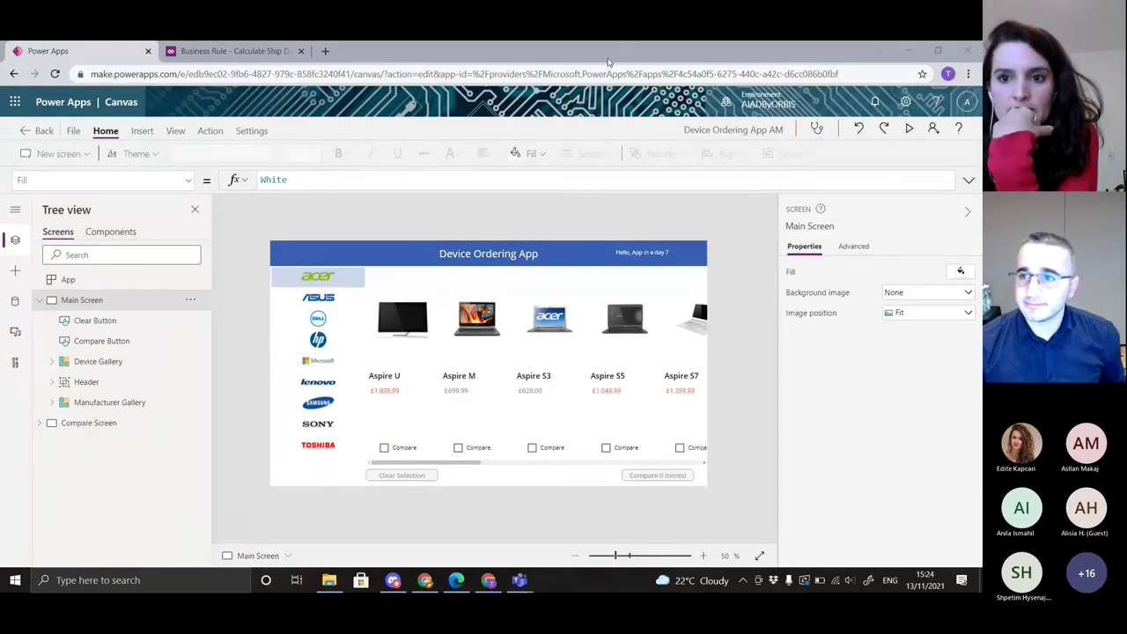
Preview the app, compare the Aspire U, Aspire M and Aspire S3 devices, and close the preview on the Compare Screen
right_click(912, 132)
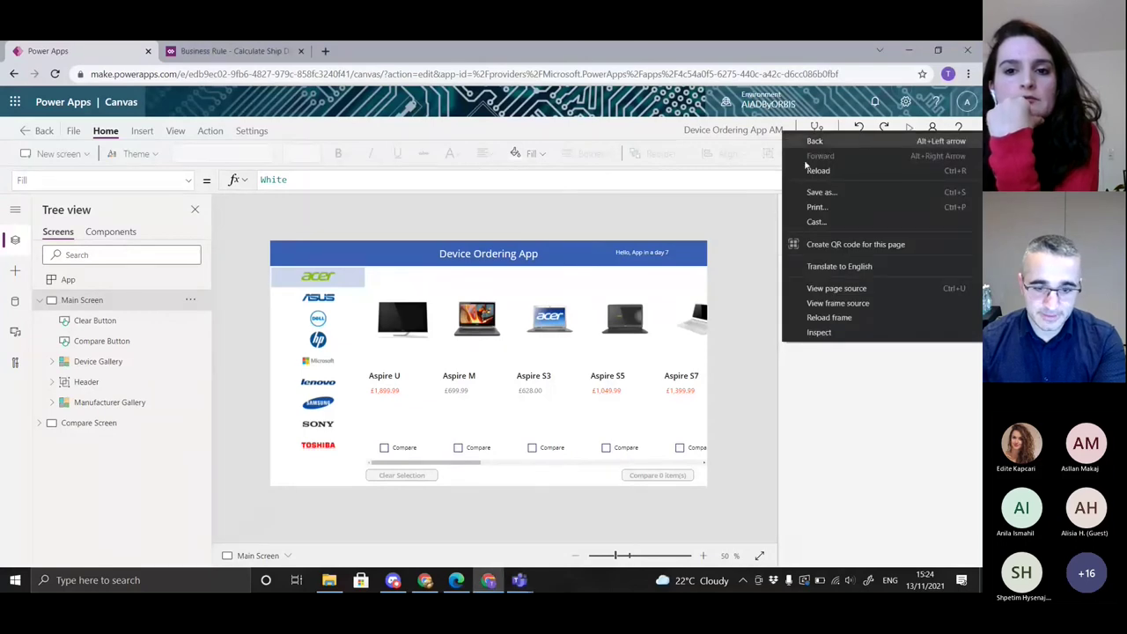
left_click(758, 186)
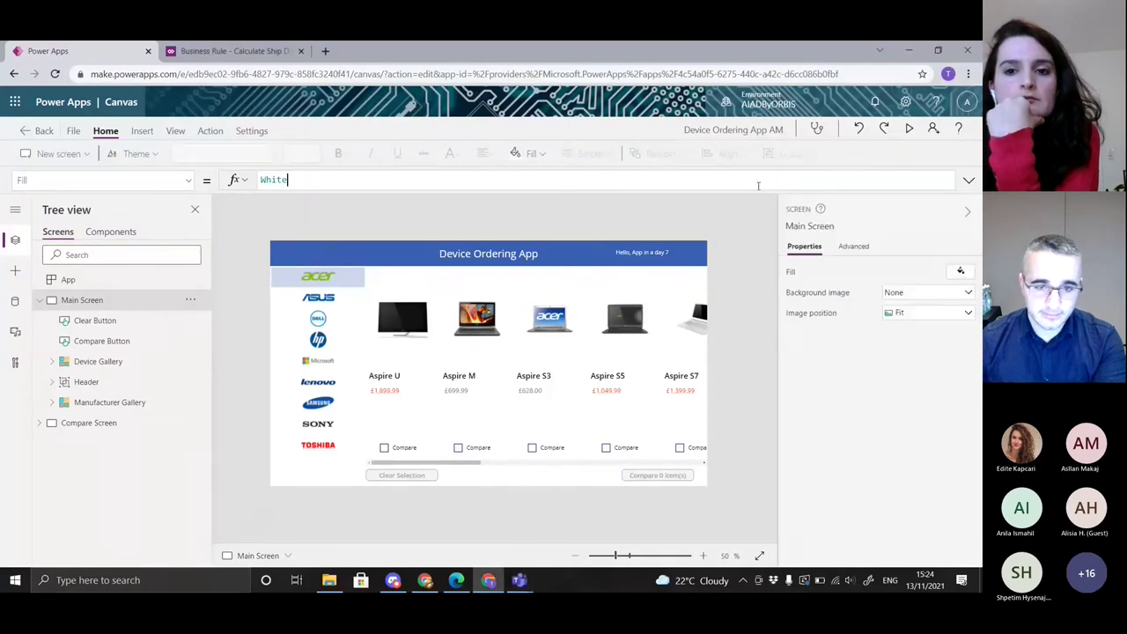
left_click(909, 131)
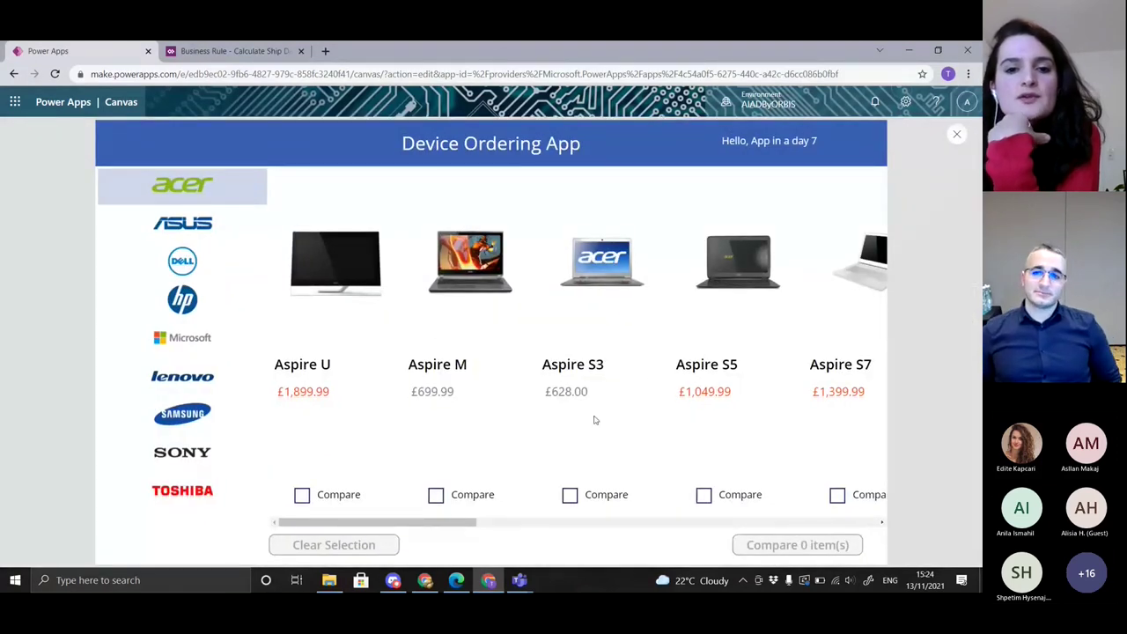
left_click(302, 496)
left_click(436, 494)
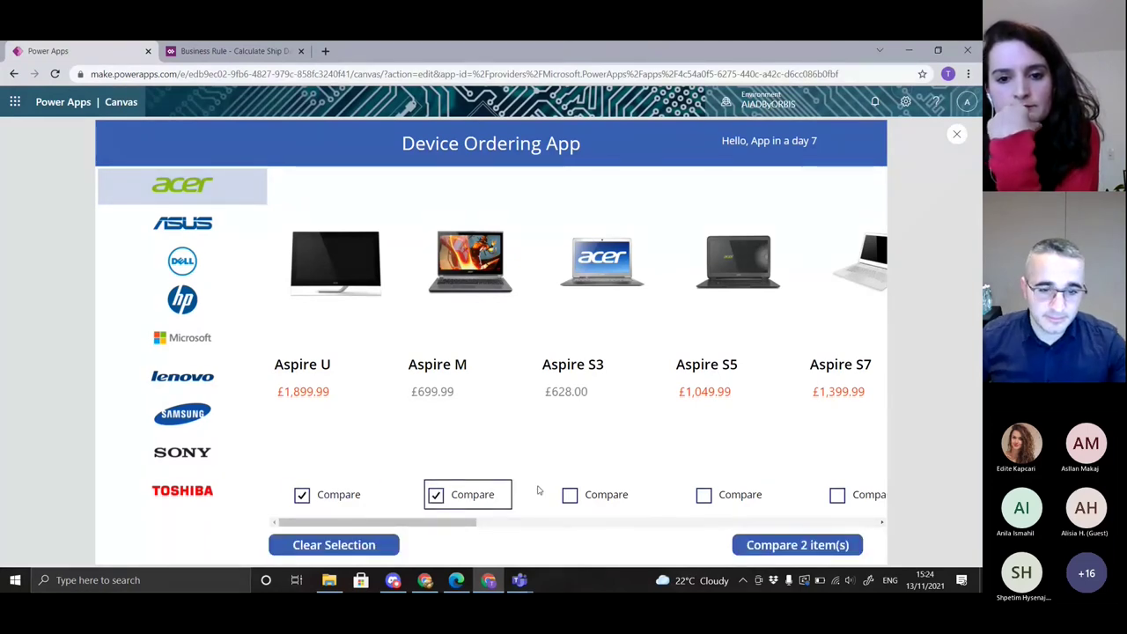
left_click(569, 494)
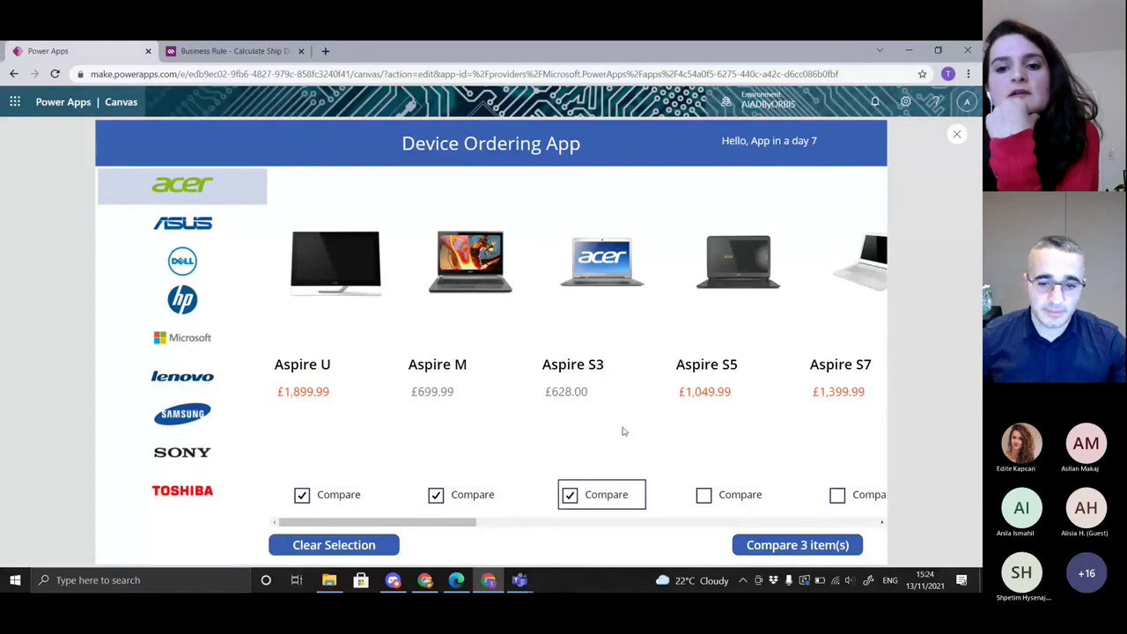
left_click(798, 545)
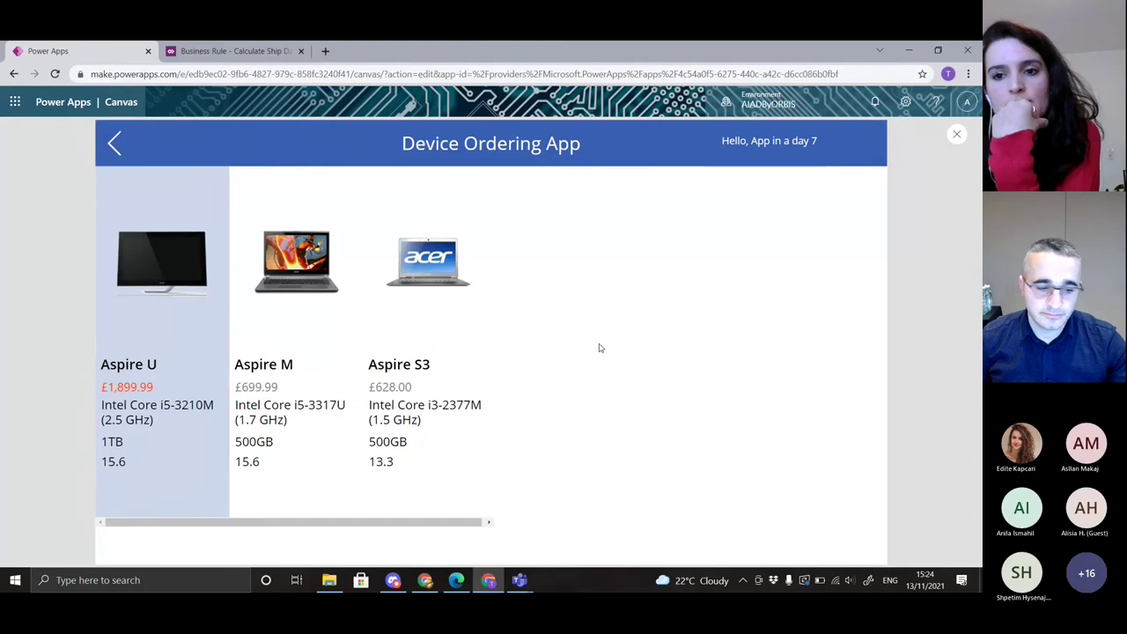
left_click(958, 134)
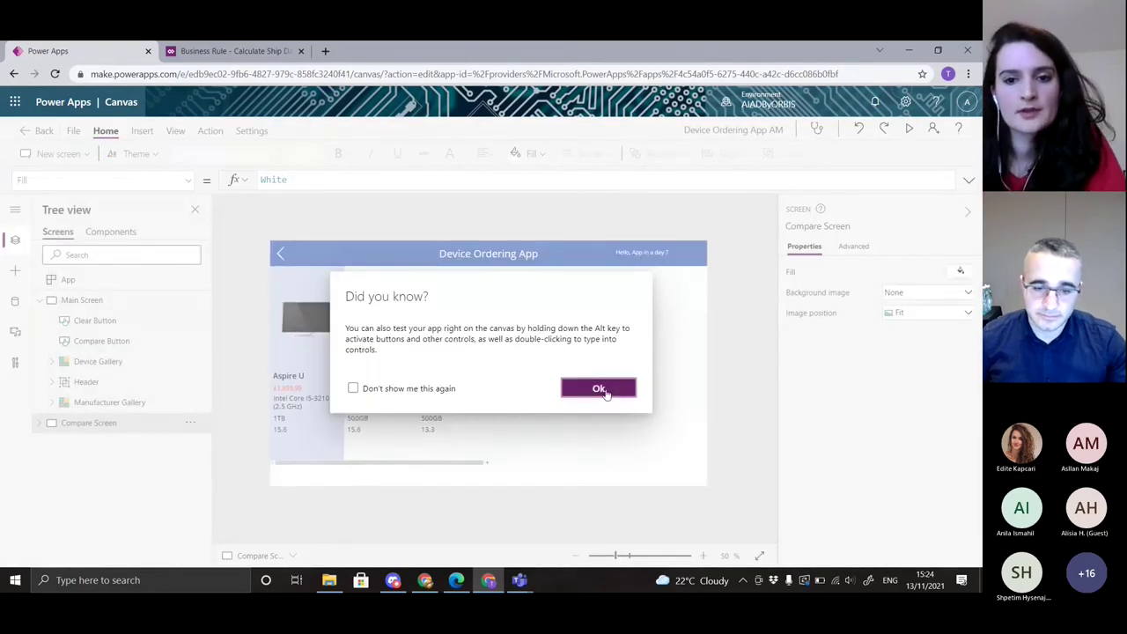
left_click(602, 390)
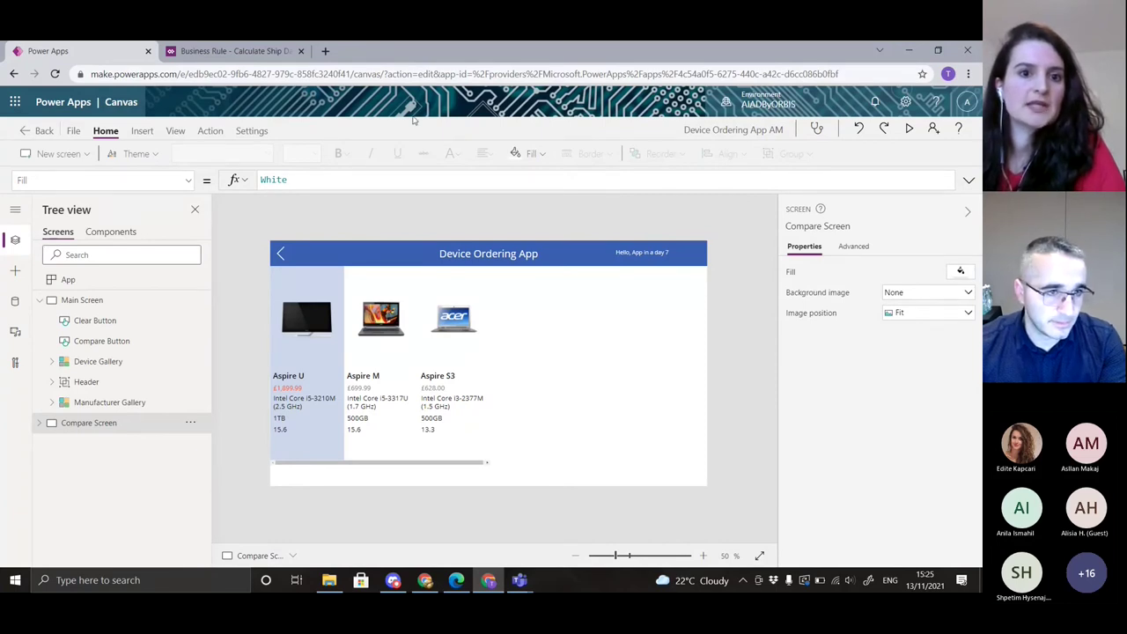
Insert an edit form on the Compare Screen beside the compared devices, about 632 wide by 608 high at position 712, 90
left_click(142, 130)
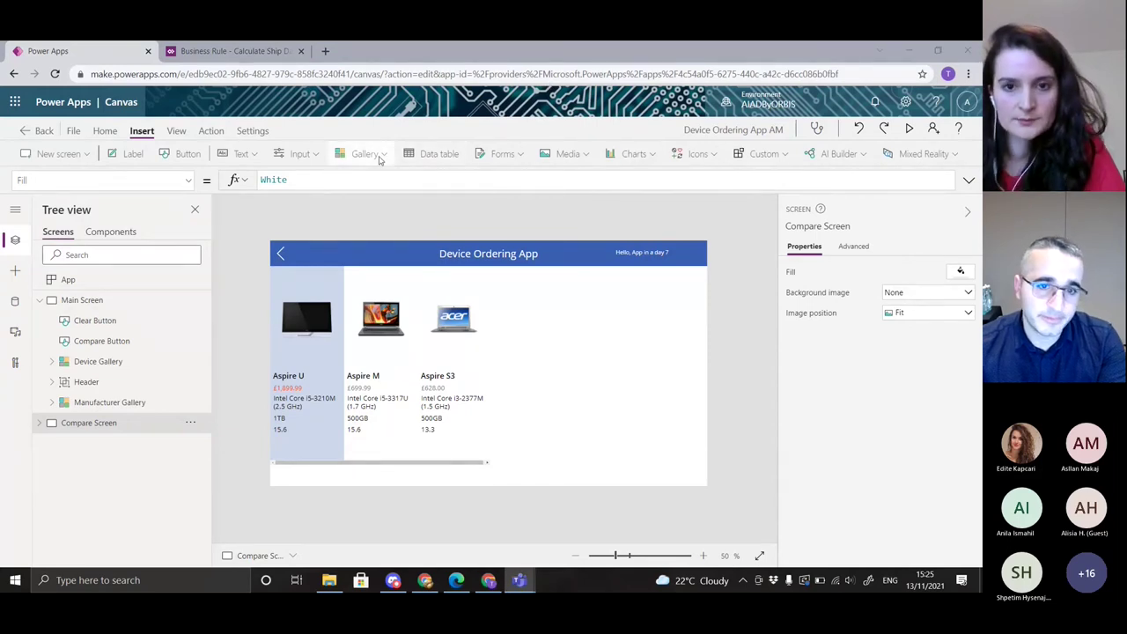
left_click(511, 157)
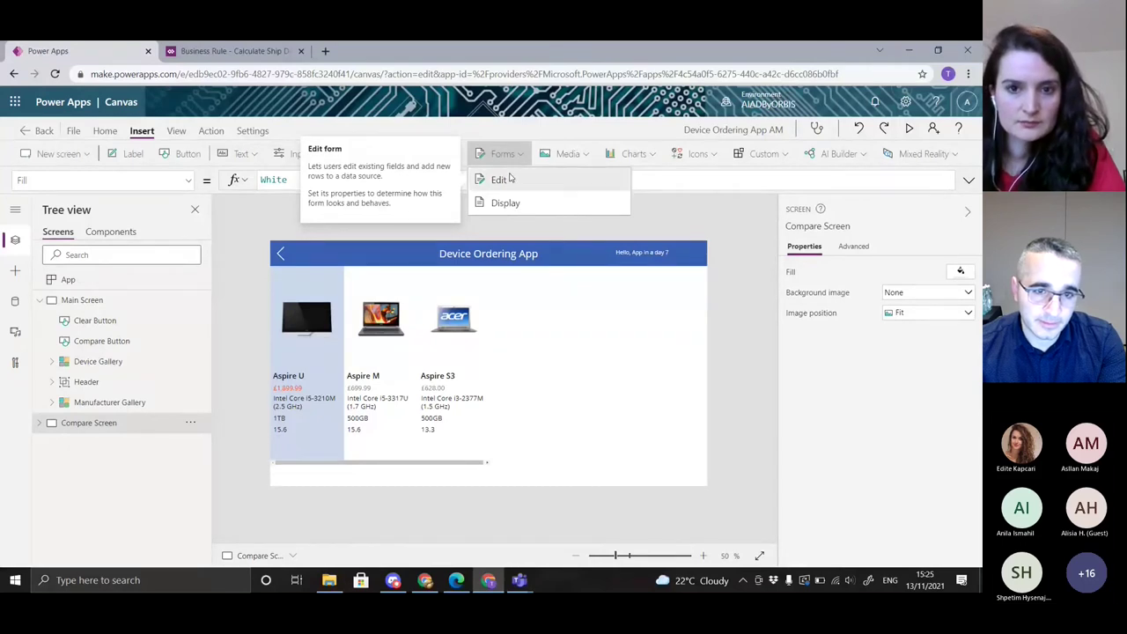
left_click(511, 179)
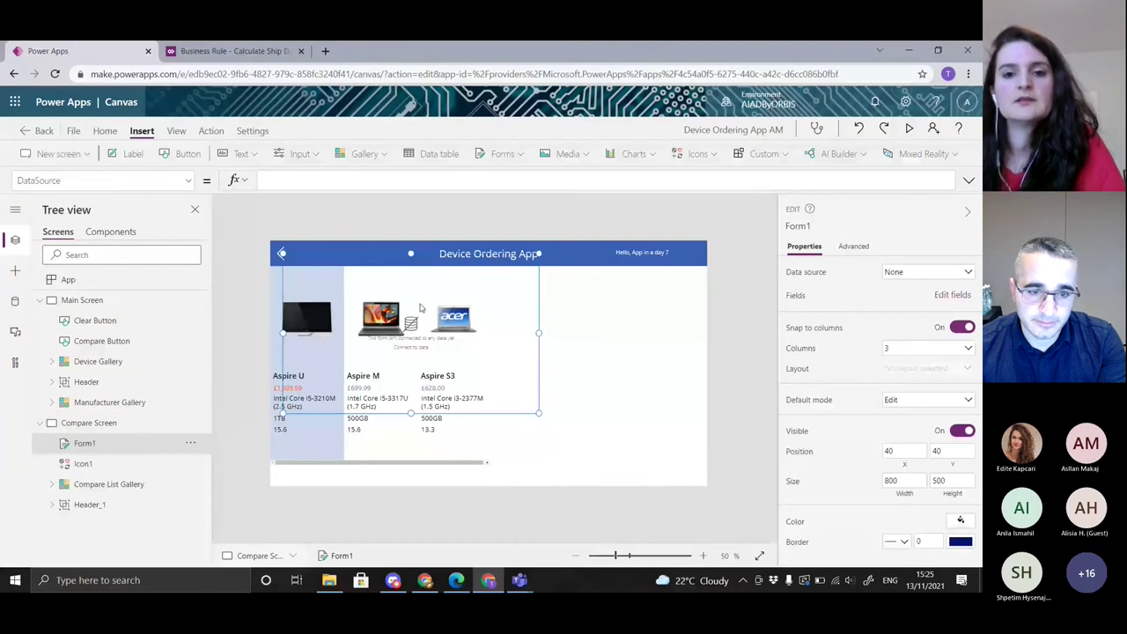
left_click_drag(473, 324, 705, 390)
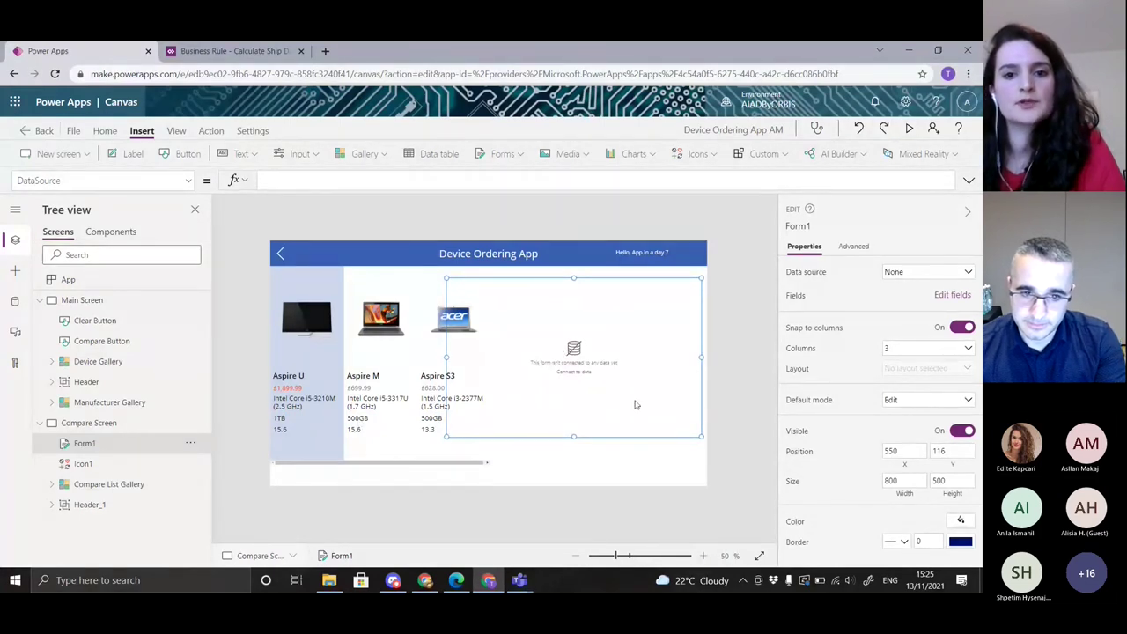
left_click_drag(702, 437, 649, 410)
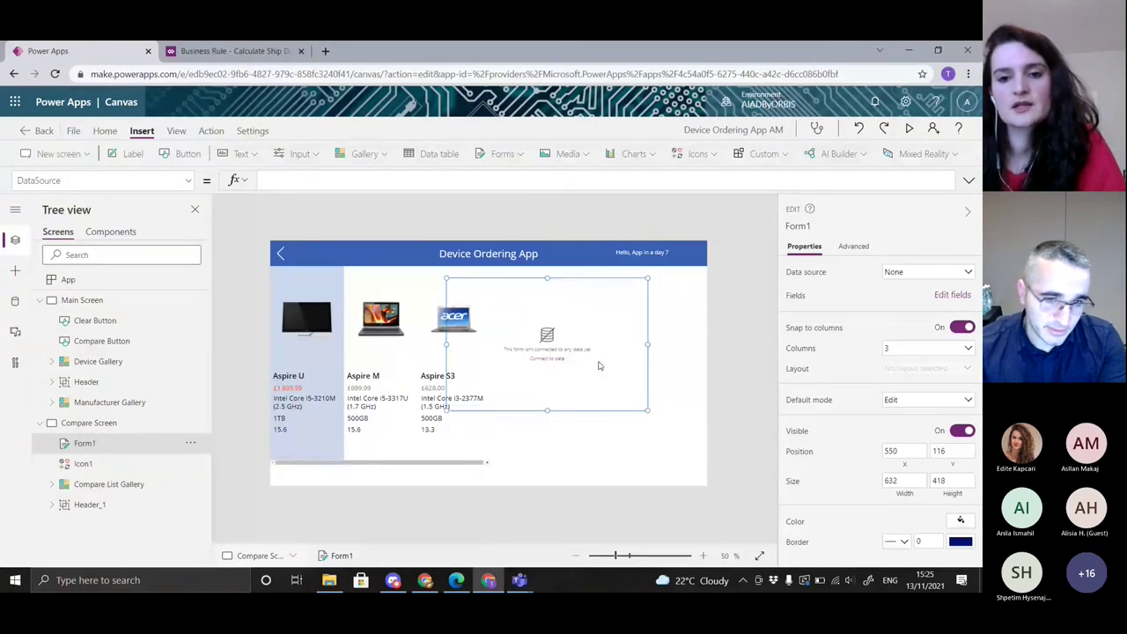
left_click_drag(649, 371, 694, 365)
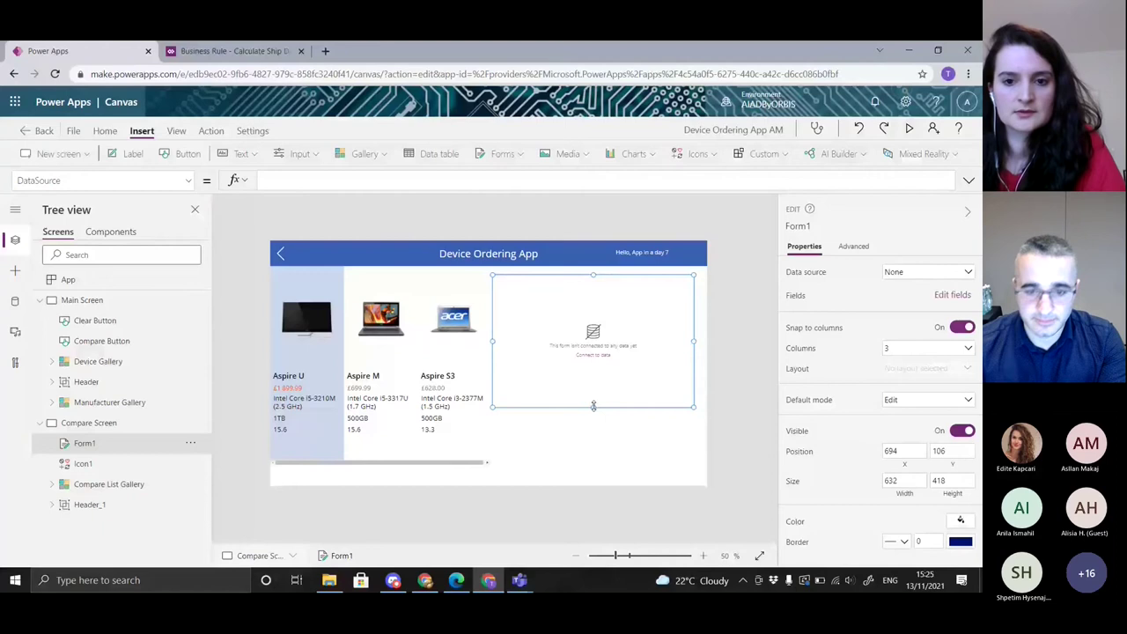
left_click_drag(594, 406, 594, 468)
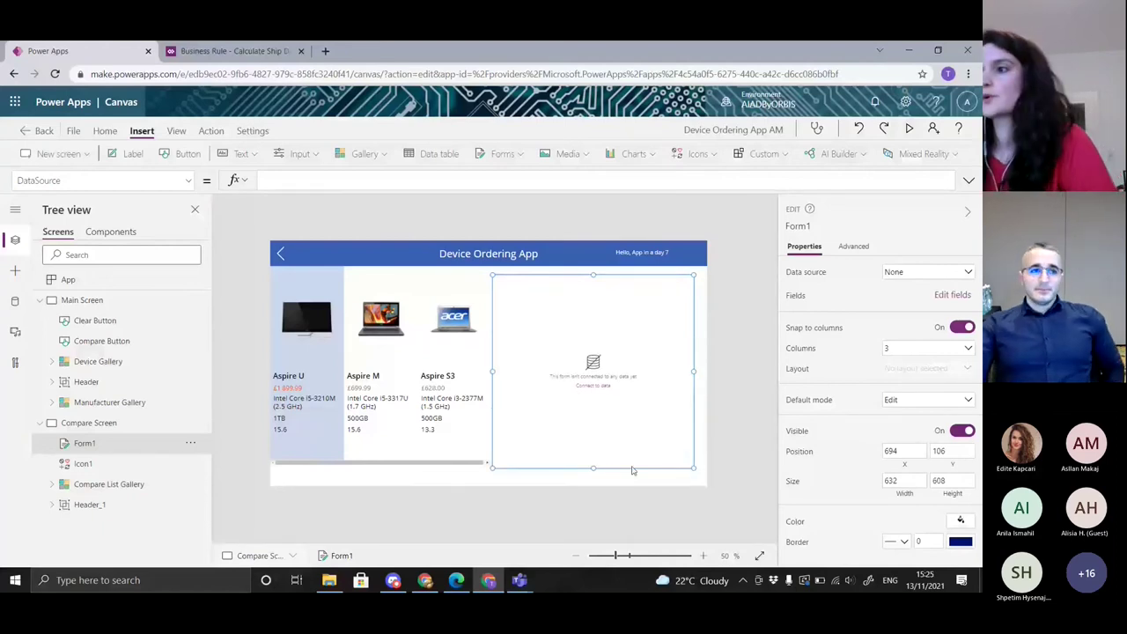
left_click_drag(635, 470, 641, 464)
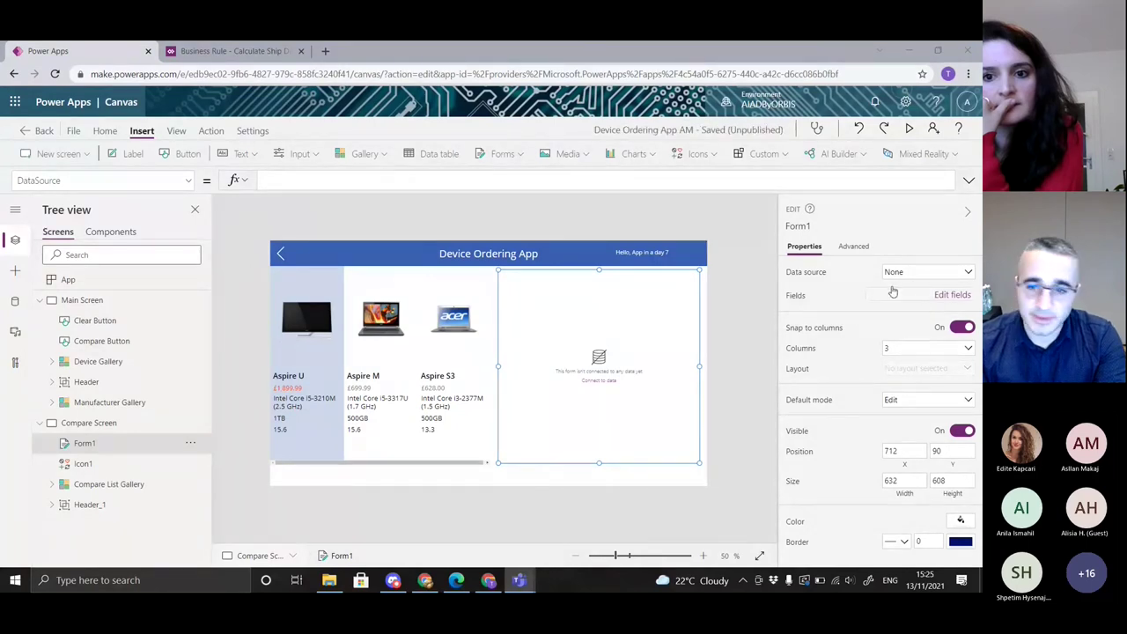
Connect the edit form to the Device Orders data source and add the Device Order field to it
left_click(940, 274)
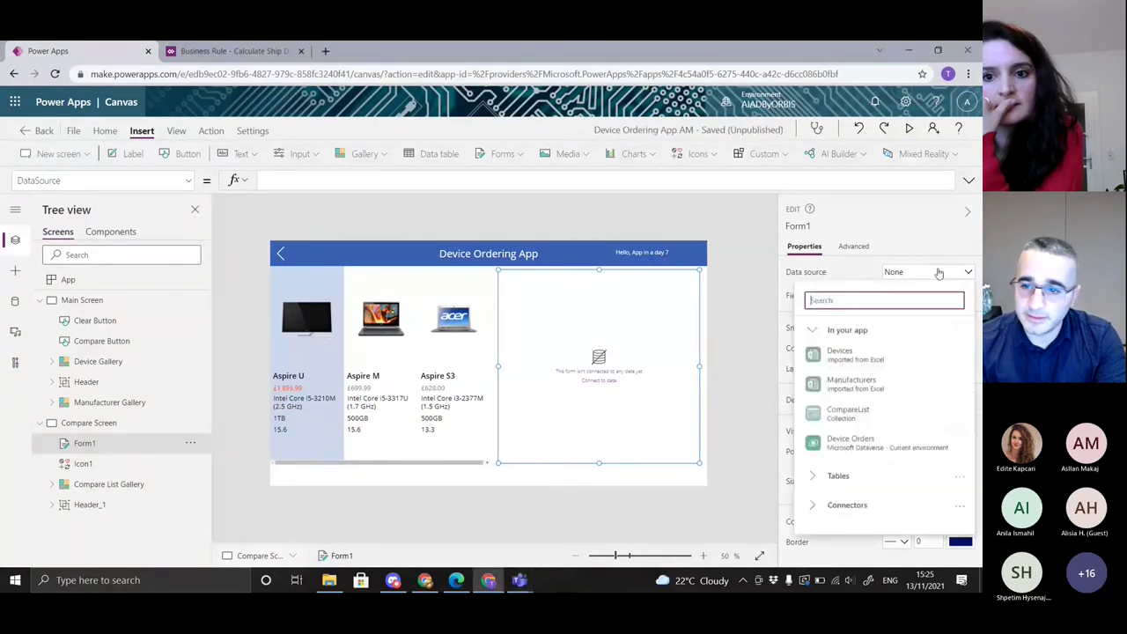
left_click(870, 443)
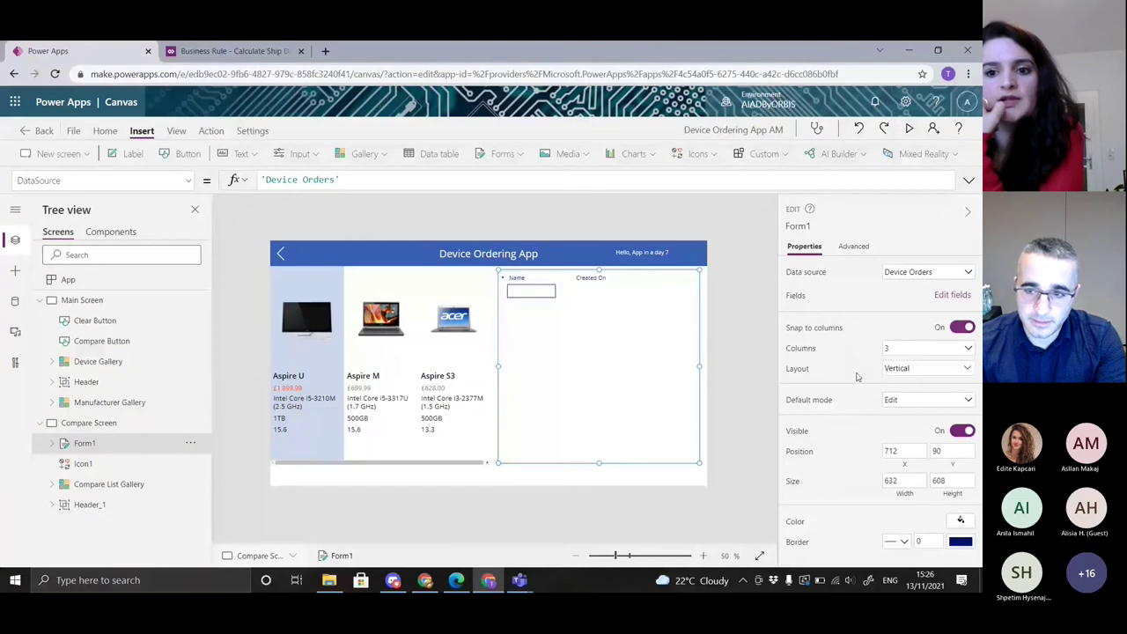
left_click(954, 298)
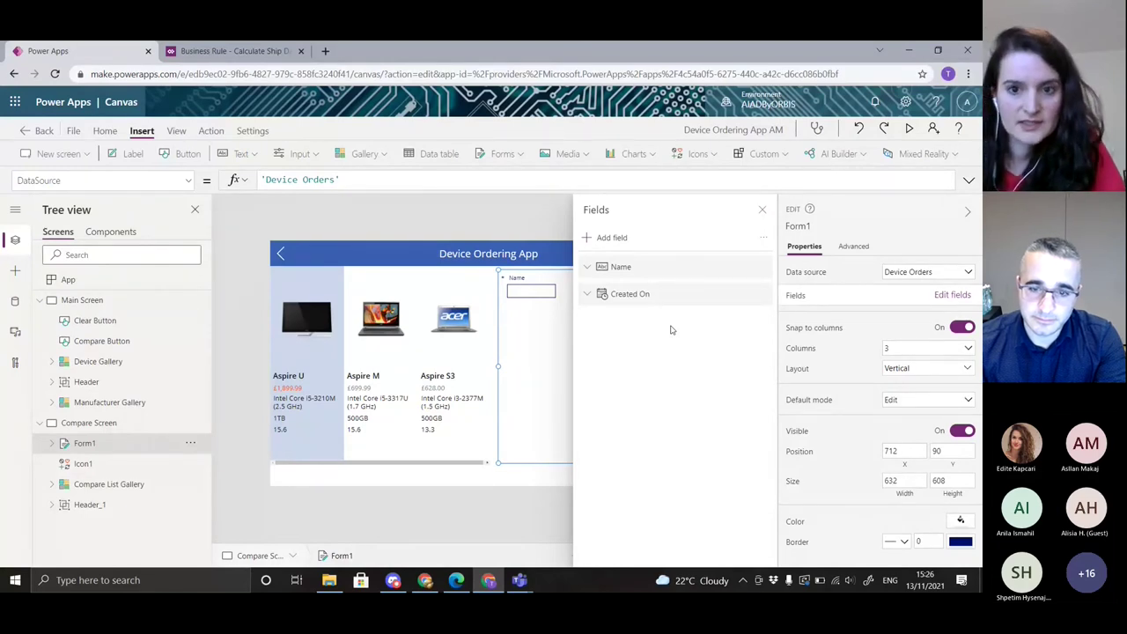
left_click(603, 238)
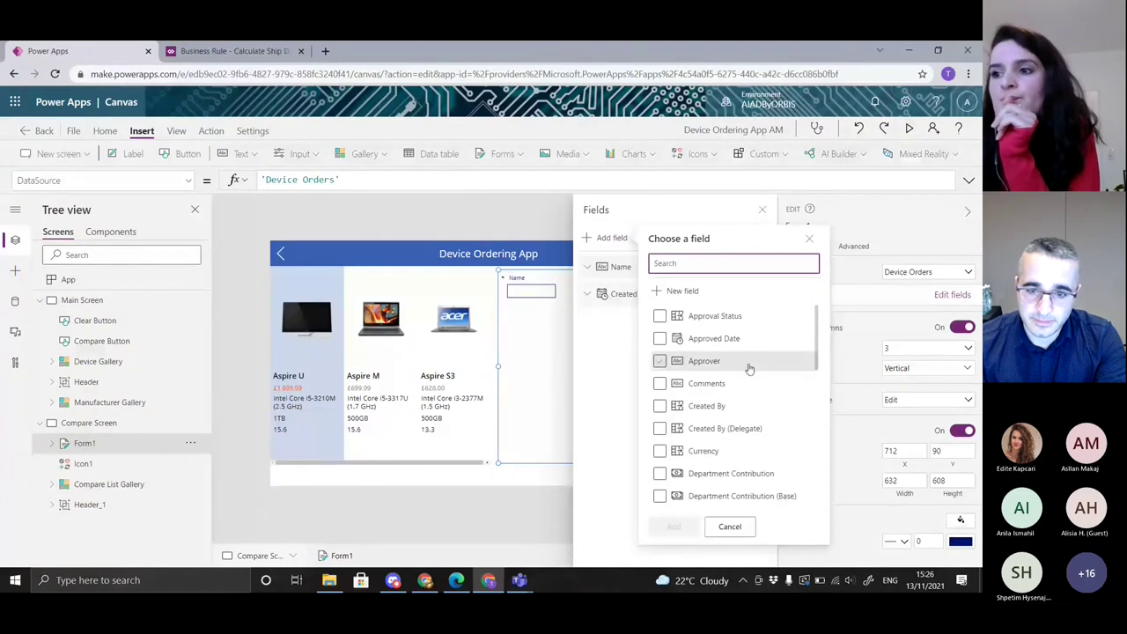
scroll(749, 379, "down", 3)
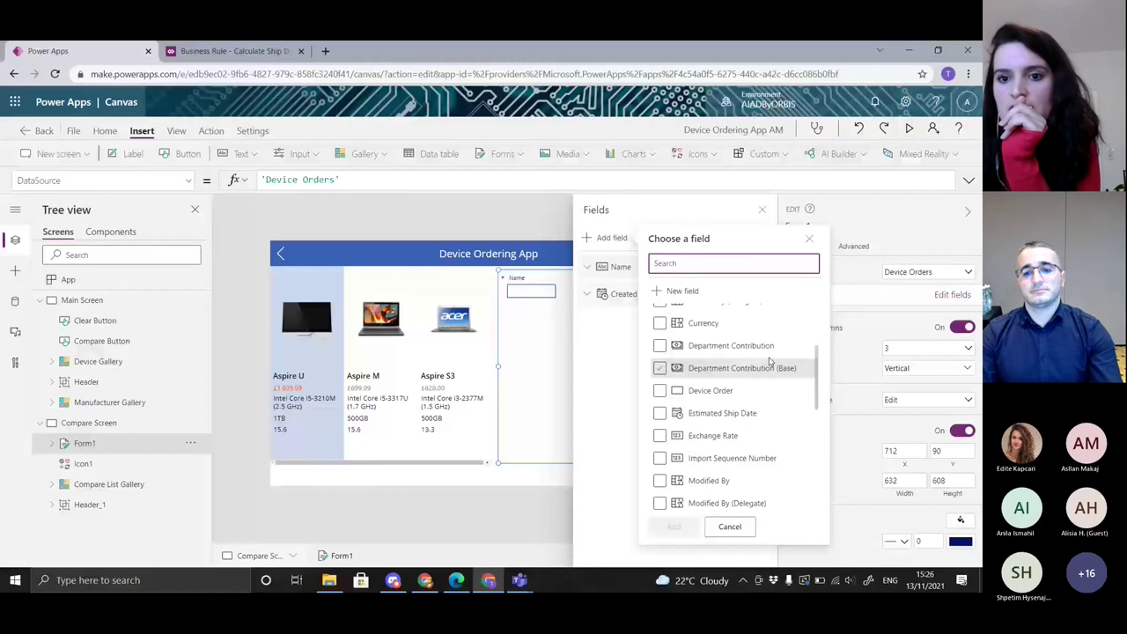
type("dev")
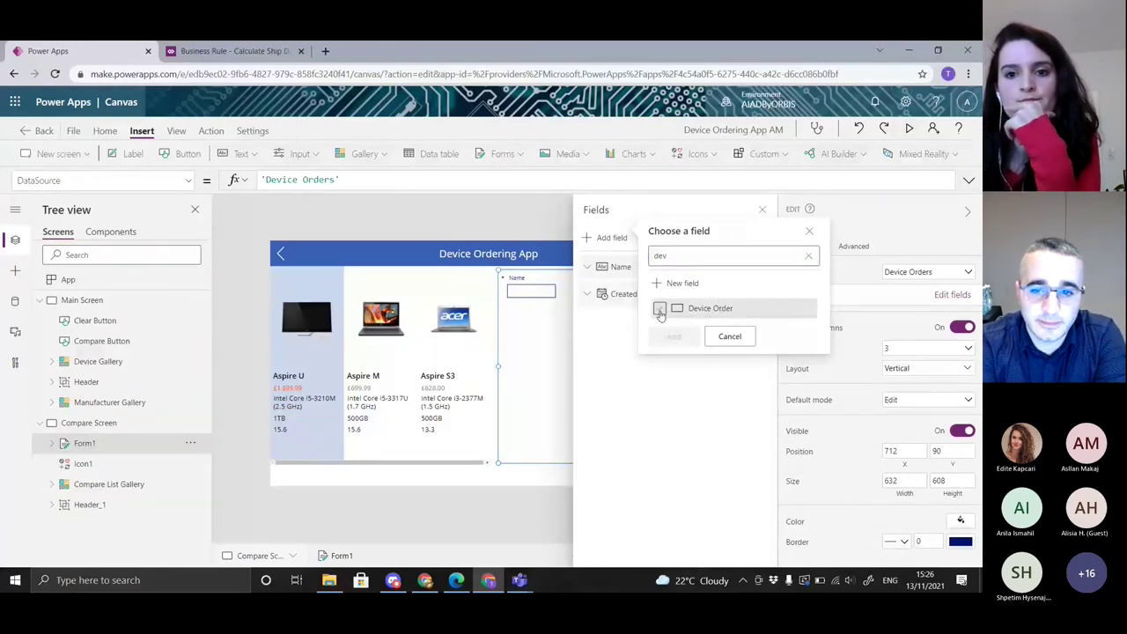
left_click(662, 310)
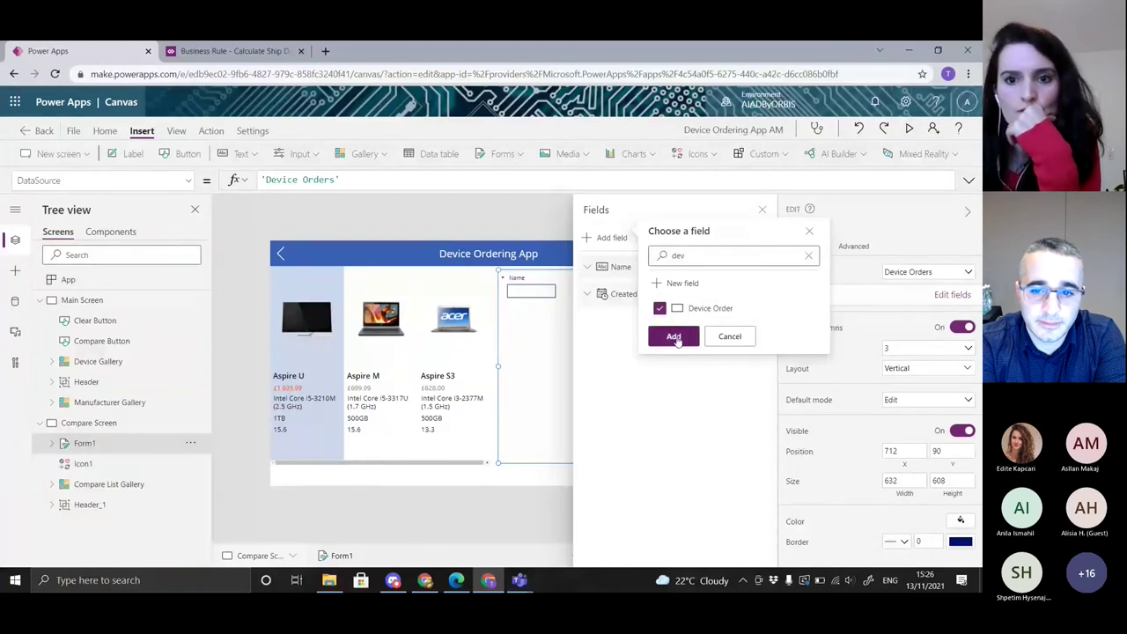
left_click(675, 337)
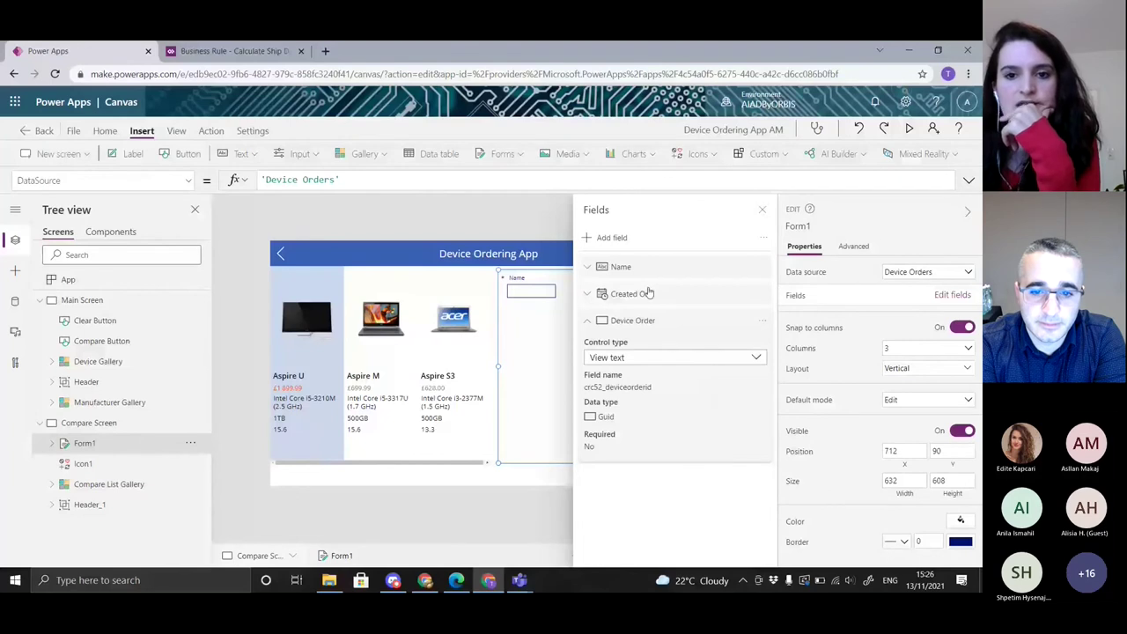
Add the Price field to the Device Orders form
left_click(588, 238)
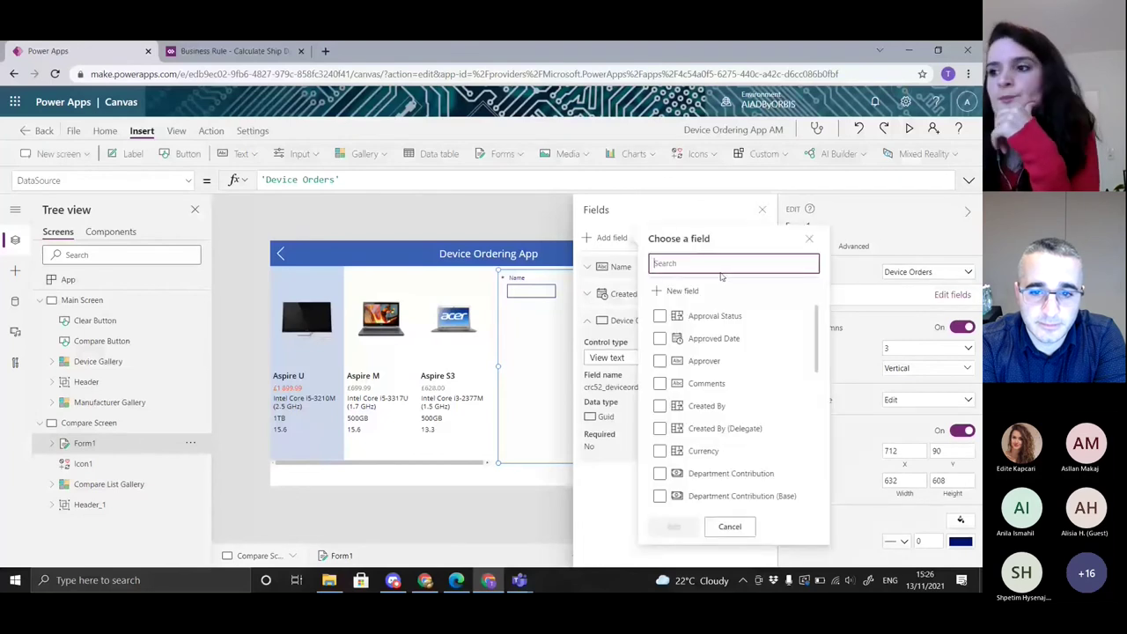
type("pri")
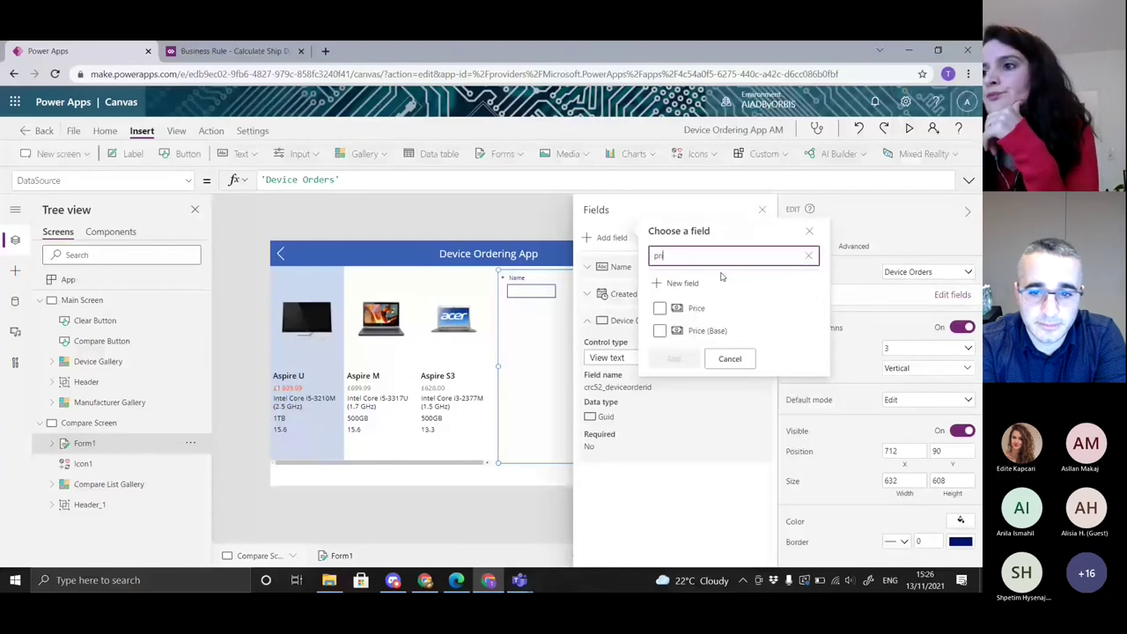
left_click(660, 309)
left_click(659, 309)
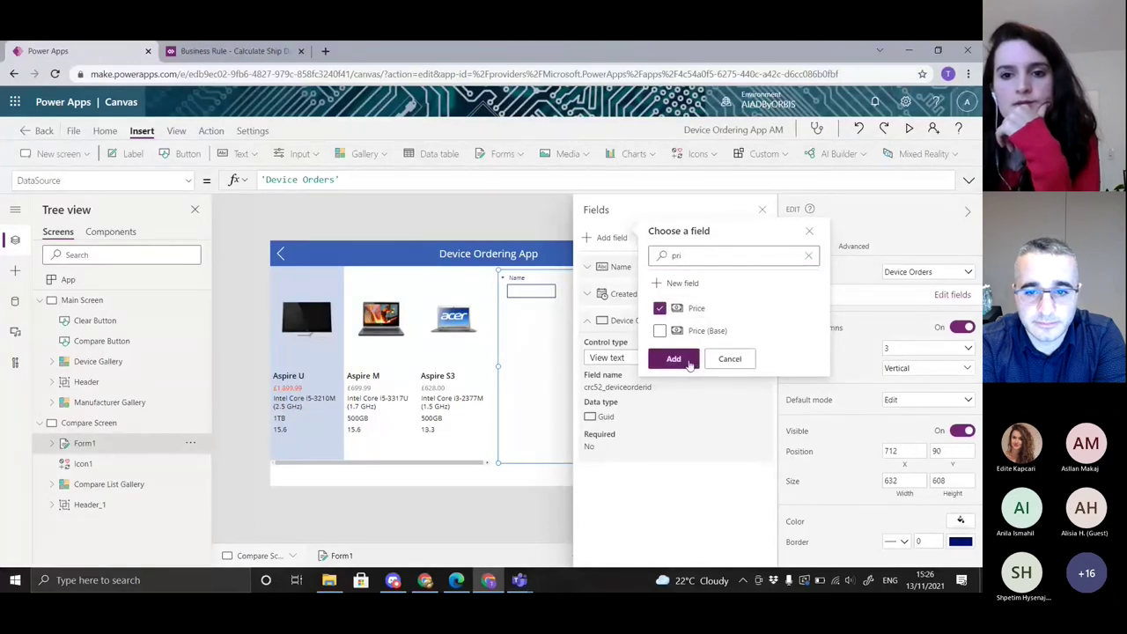
left_click(674, 359)
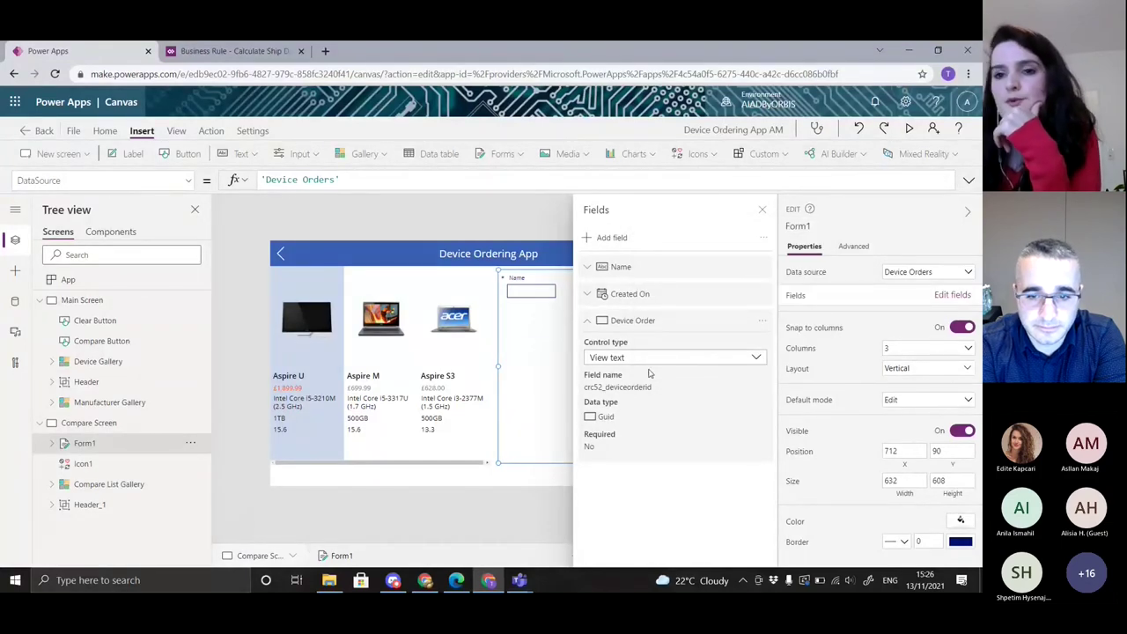
Add the Approver field to the Device Orders form
left_click(612, 237)
type("ap")
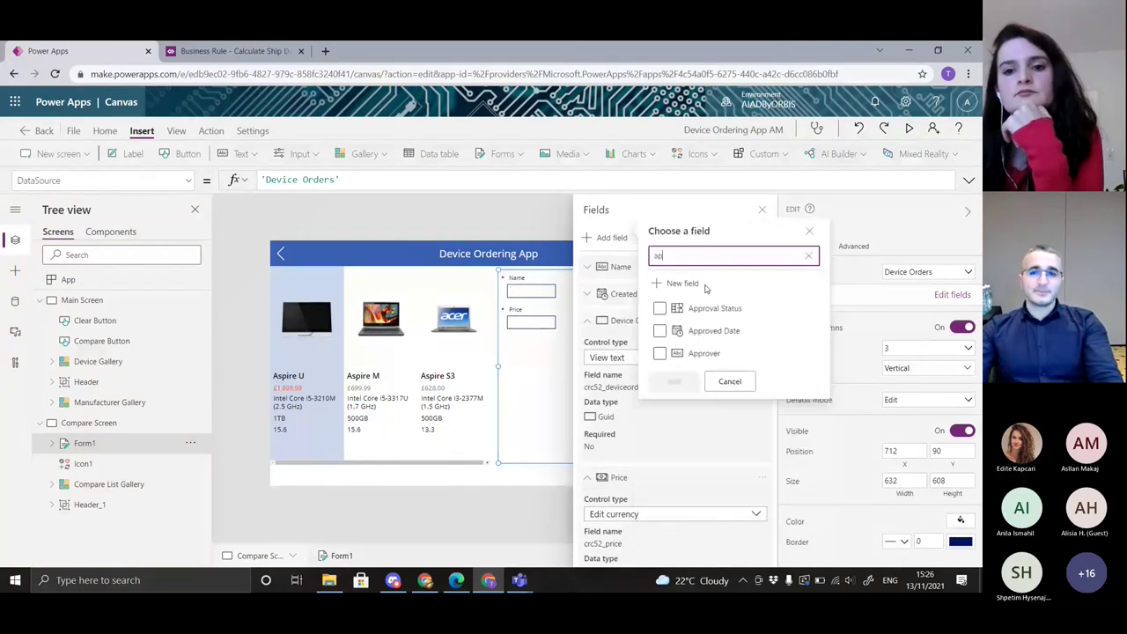
left_click(660, 353)
left_click(674, 382)
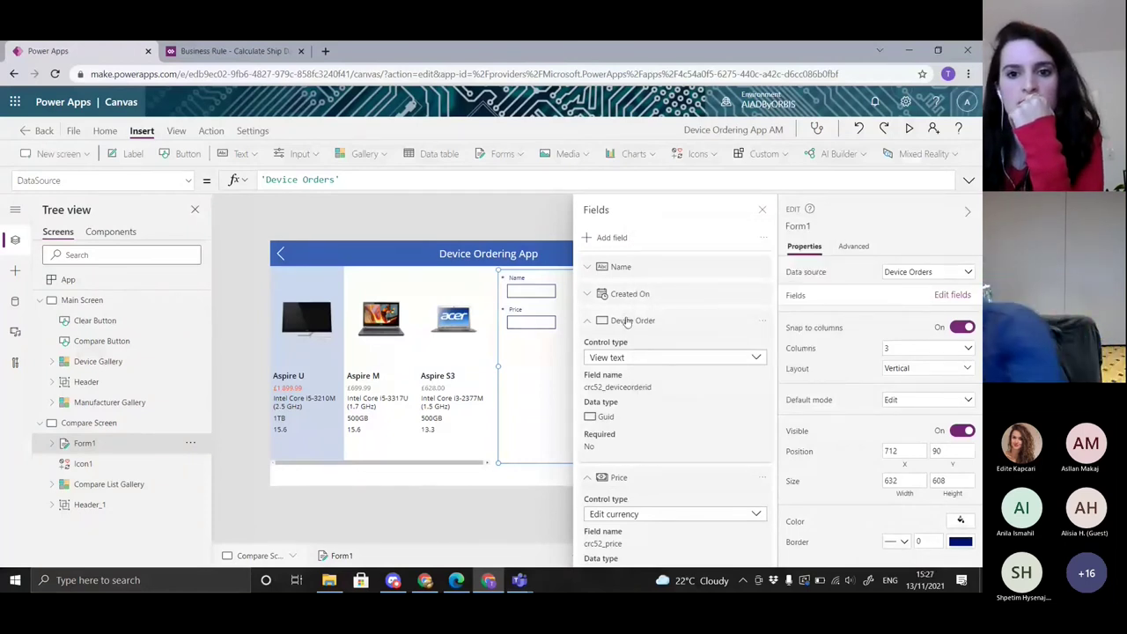
Add the Comments field to the form and collapse the details of the Device Order, Price, Approver and Comments fields
left_click(612, 237)
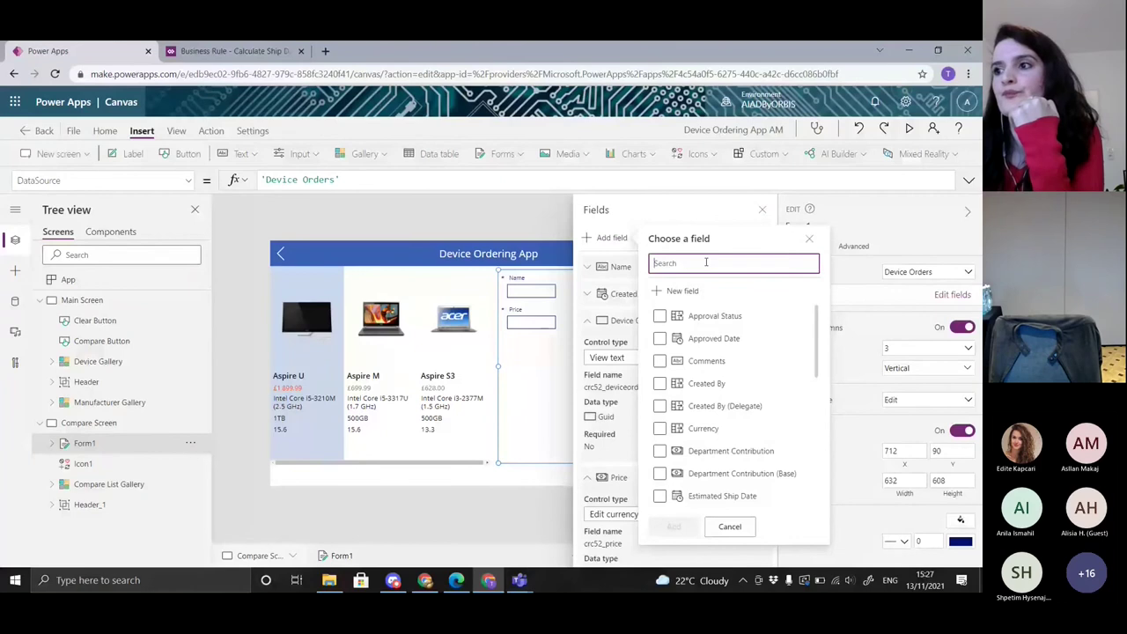
type("co")
left_click(660, 315)
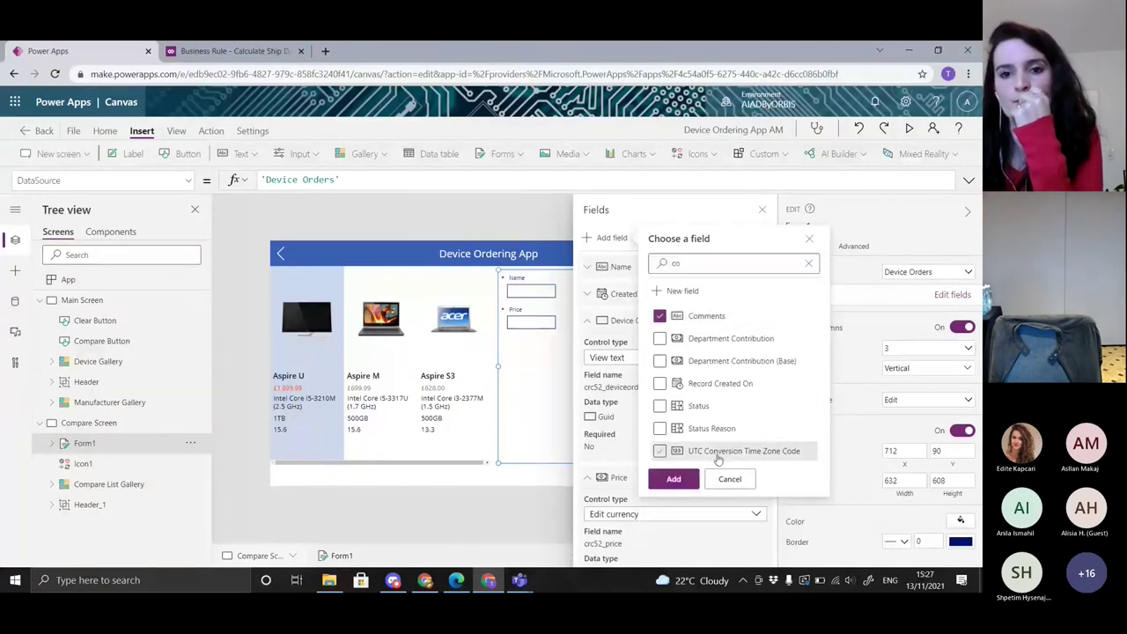
left_click(682, 481)
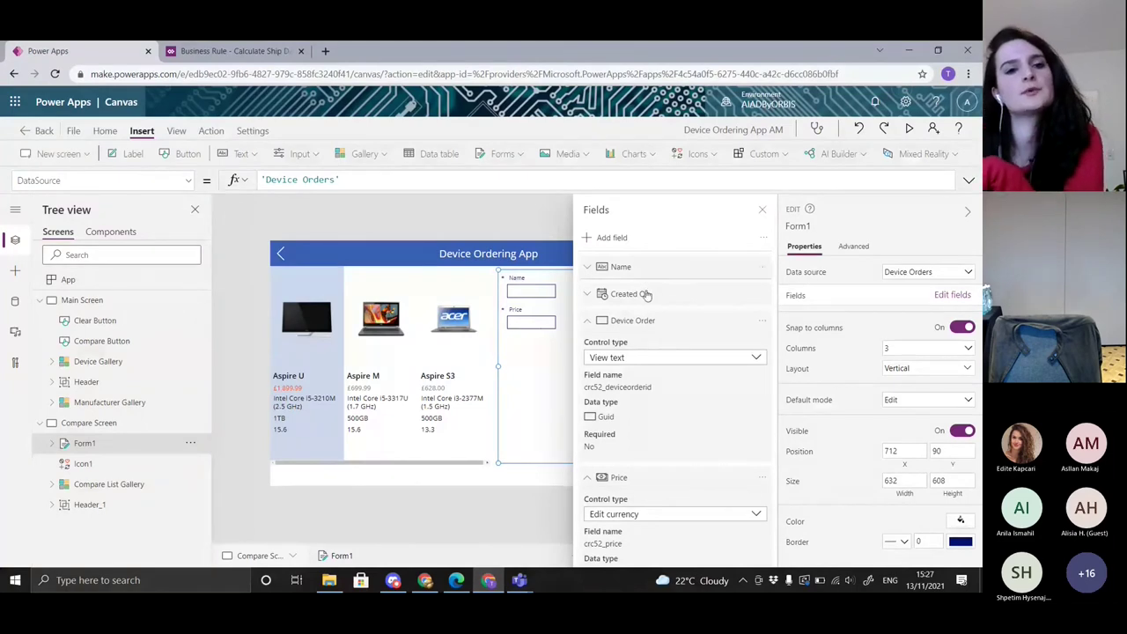
left_click(596, 320)
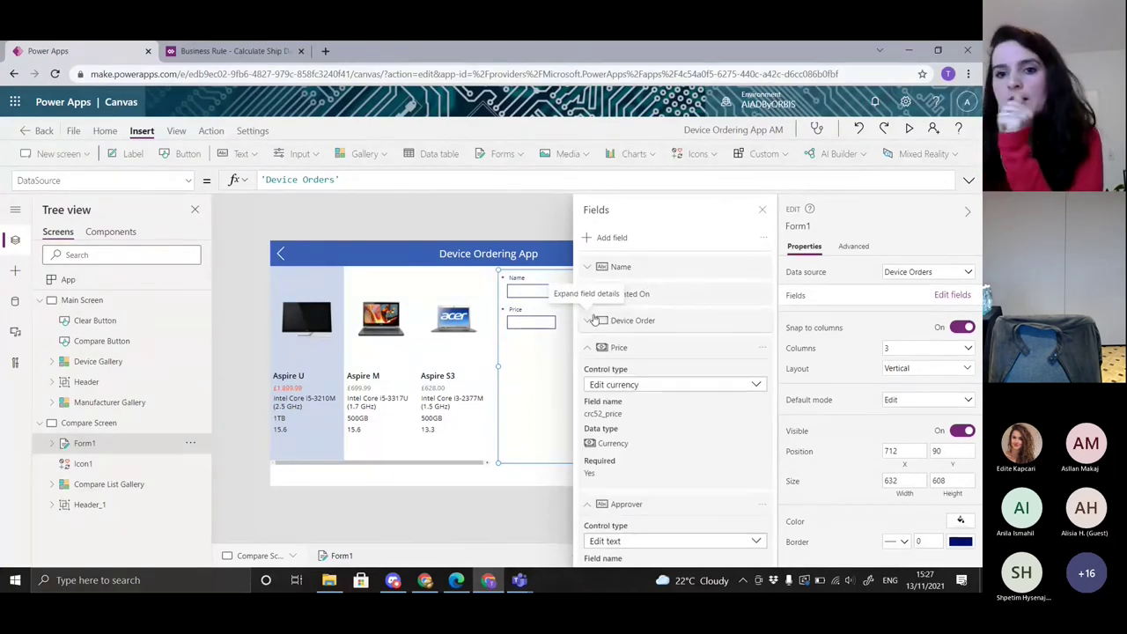
left_click(598, 347)
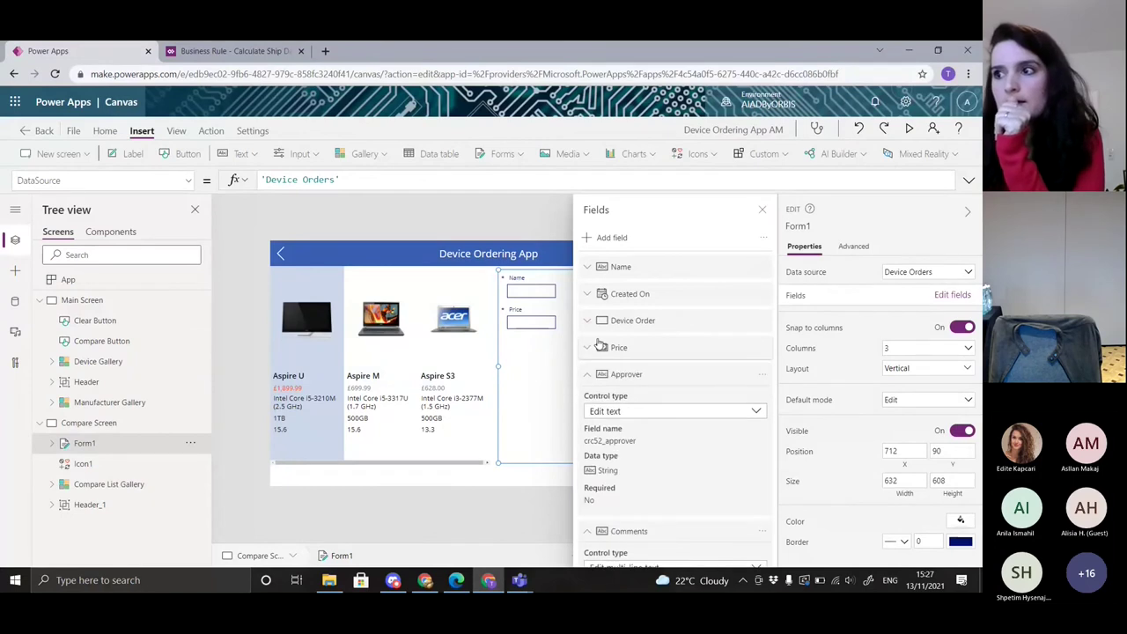
left_click(595, 375)
left_click(590, 401)
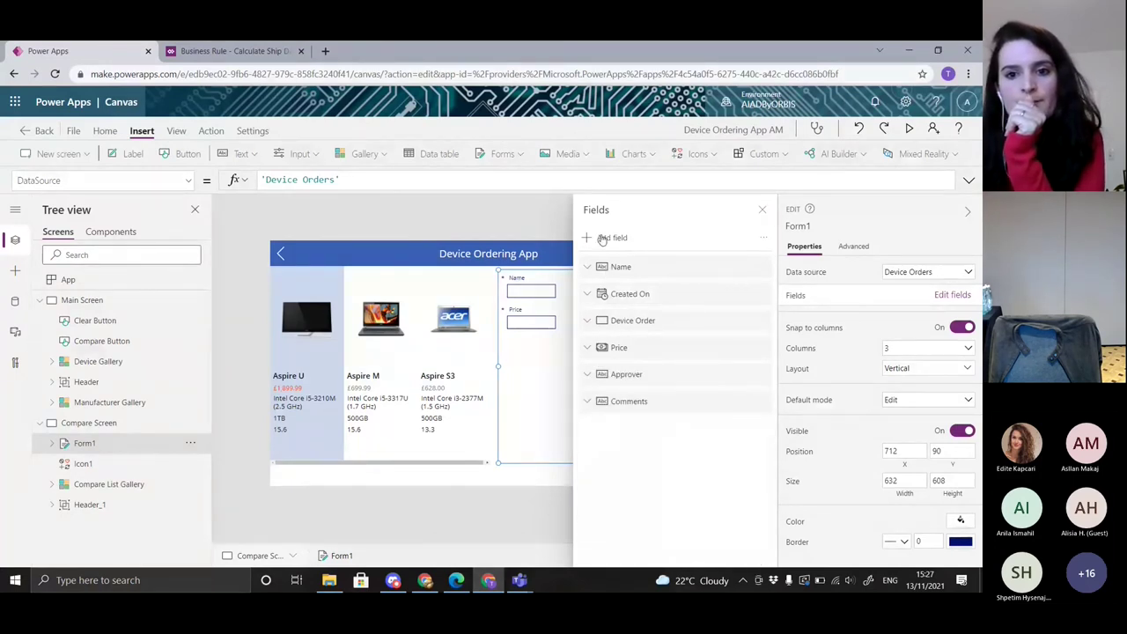
Add the Requested By field to the Device Orders form
left_click(602, 238)
type("rc")
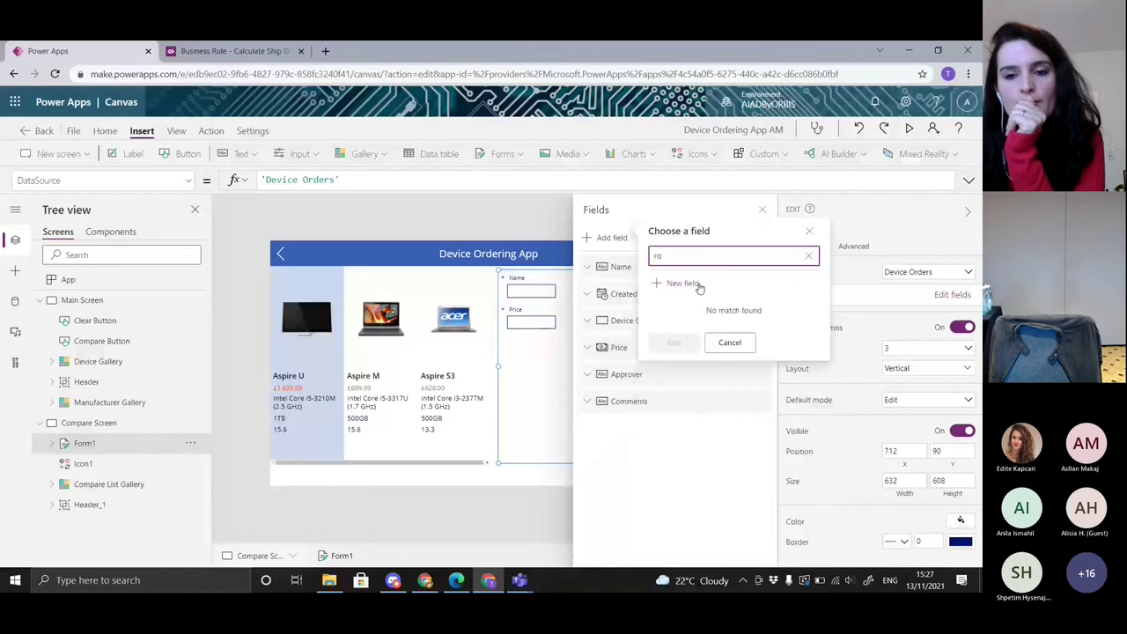
key("BackSpace")
type("eq")
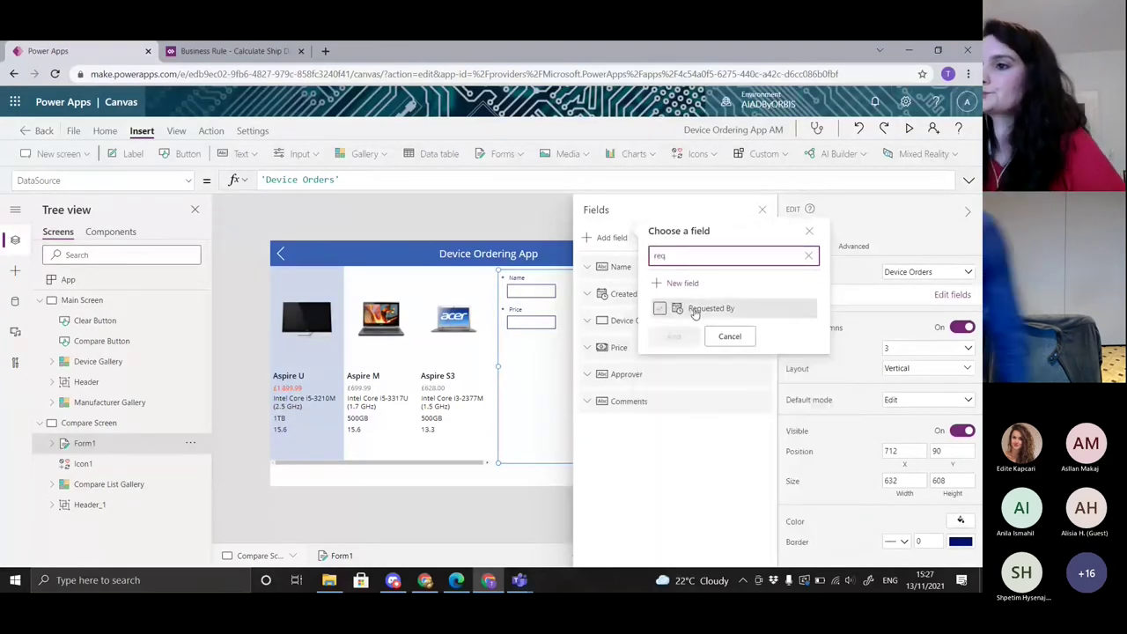
left_click(659, 309)
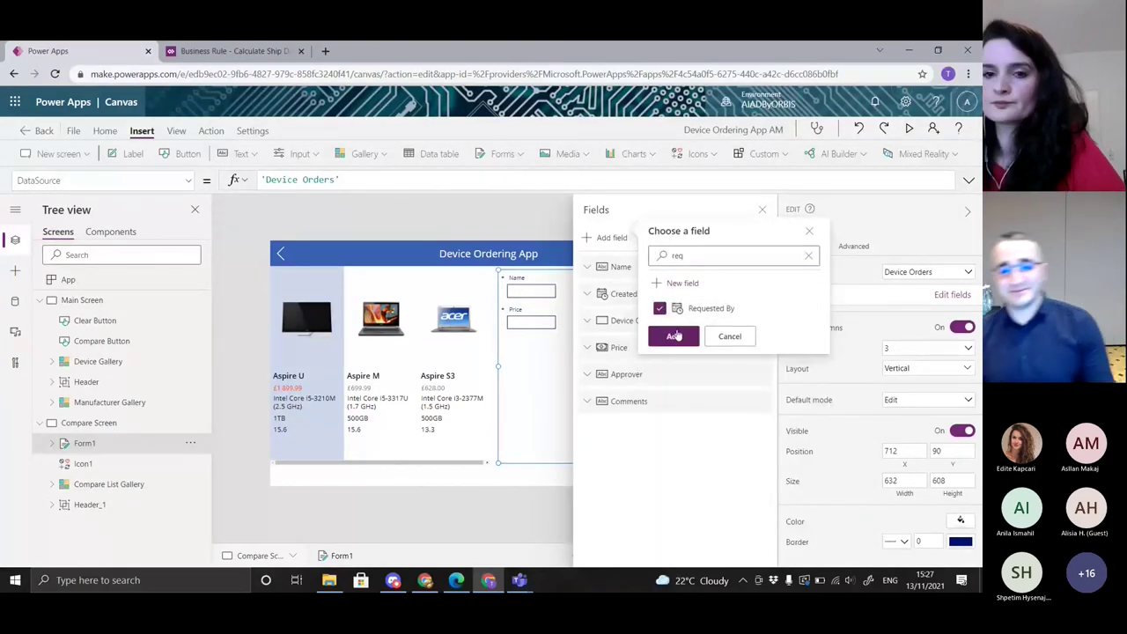
left_click(674, 336)
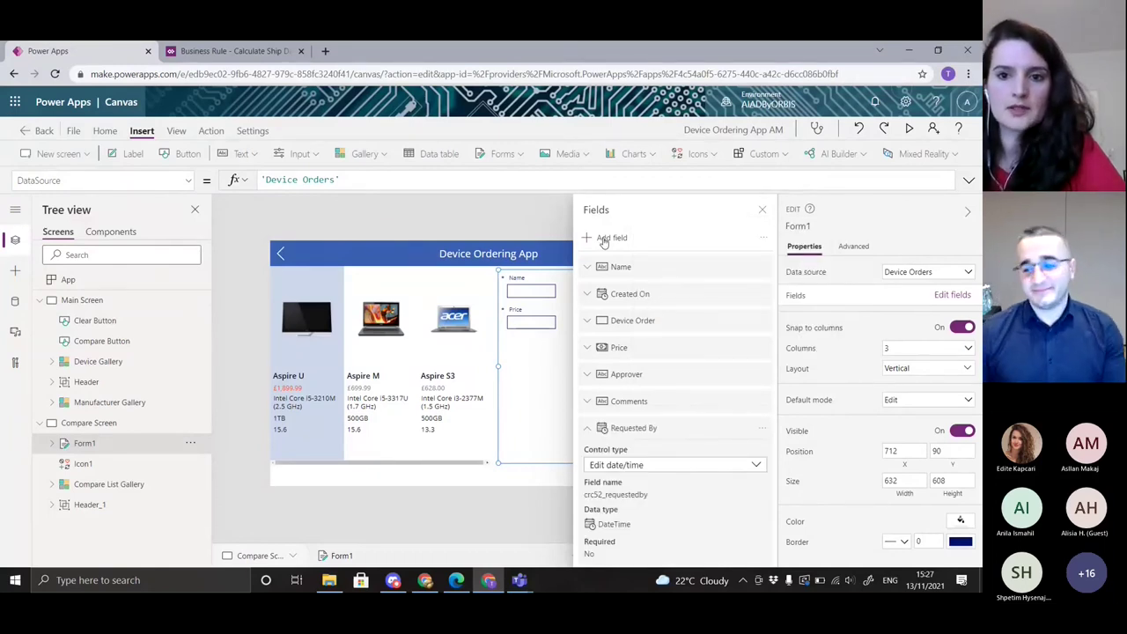
left_click(607, 238)
type("r")
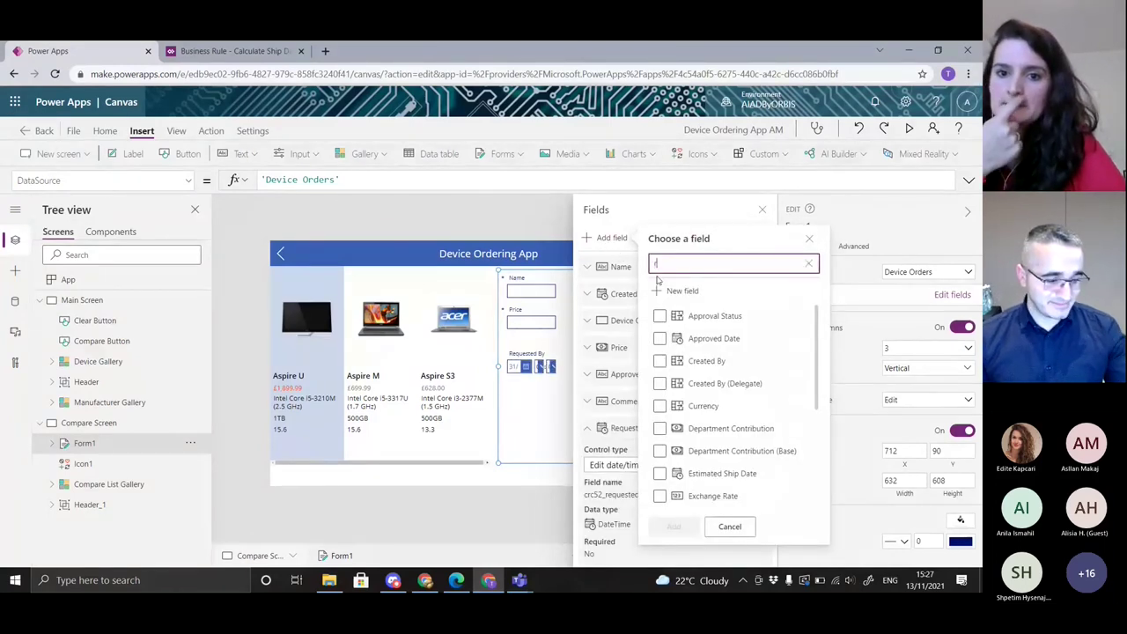
type("eq")
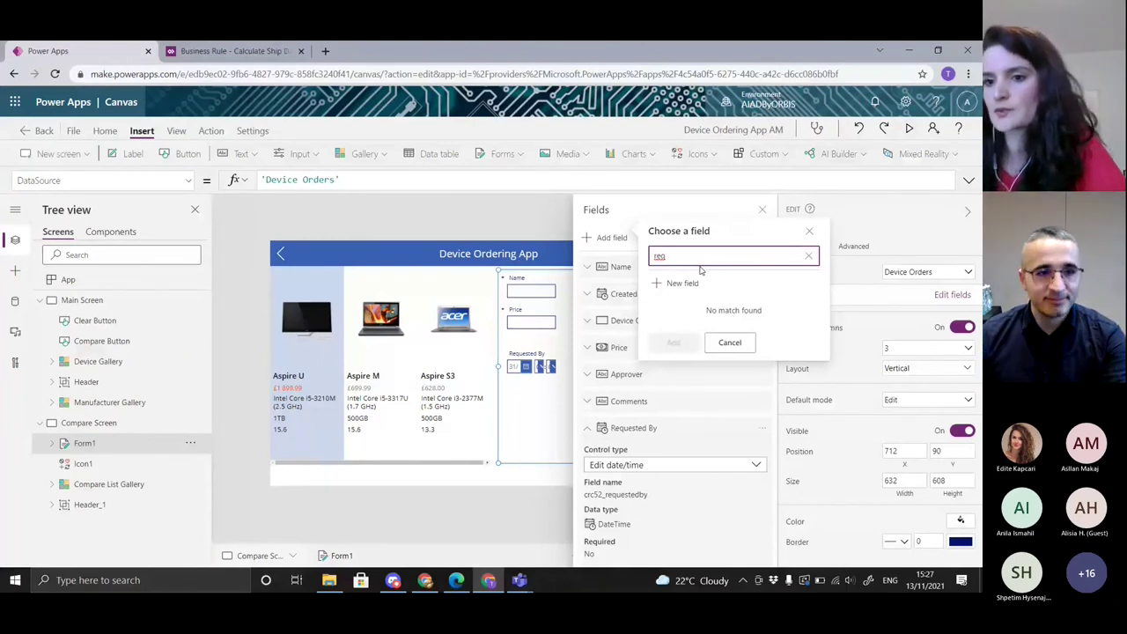
key("BackSpace")
key("BackSpace")
key("BackSpace")
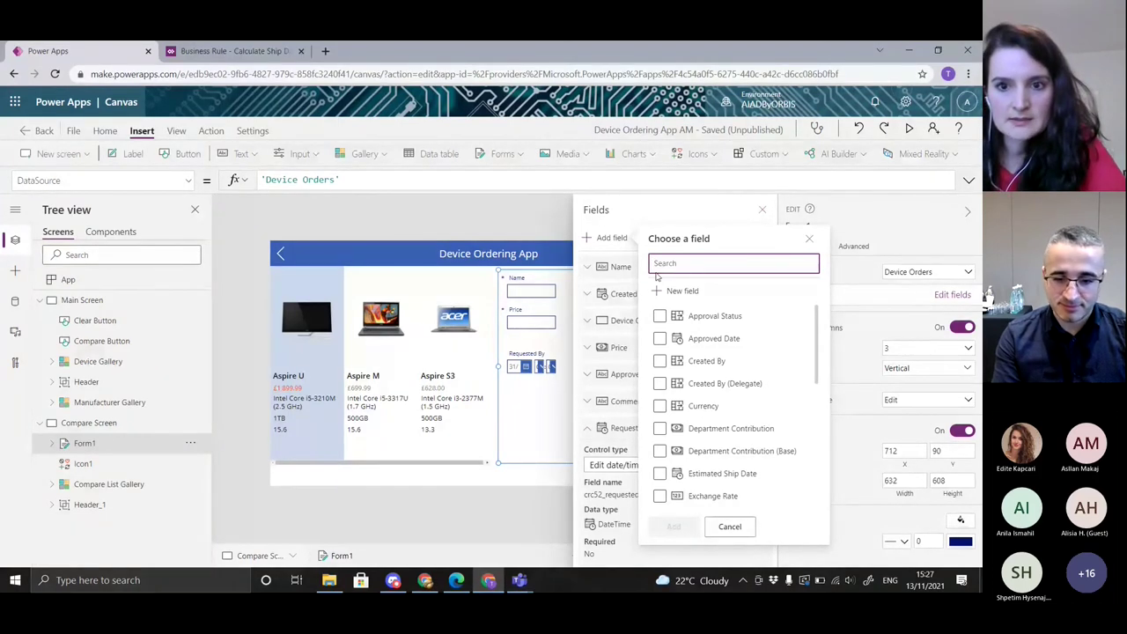
left_click(810, 238)
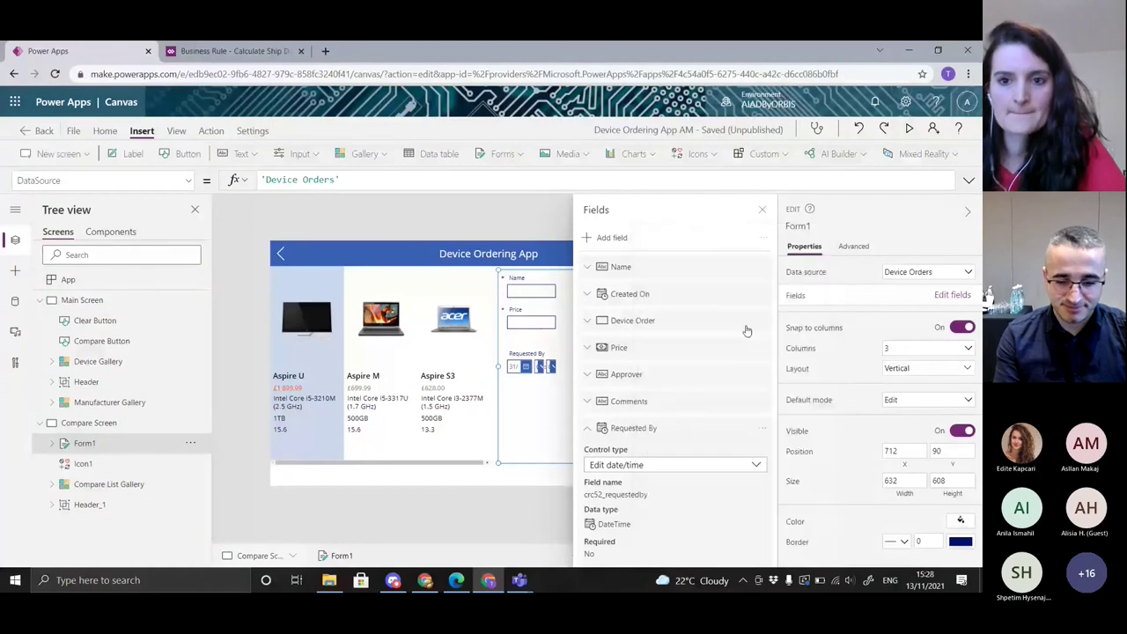
Set the form's layout to 1 column and extend its lower edge to a height of about 658
left_click(764, 210)
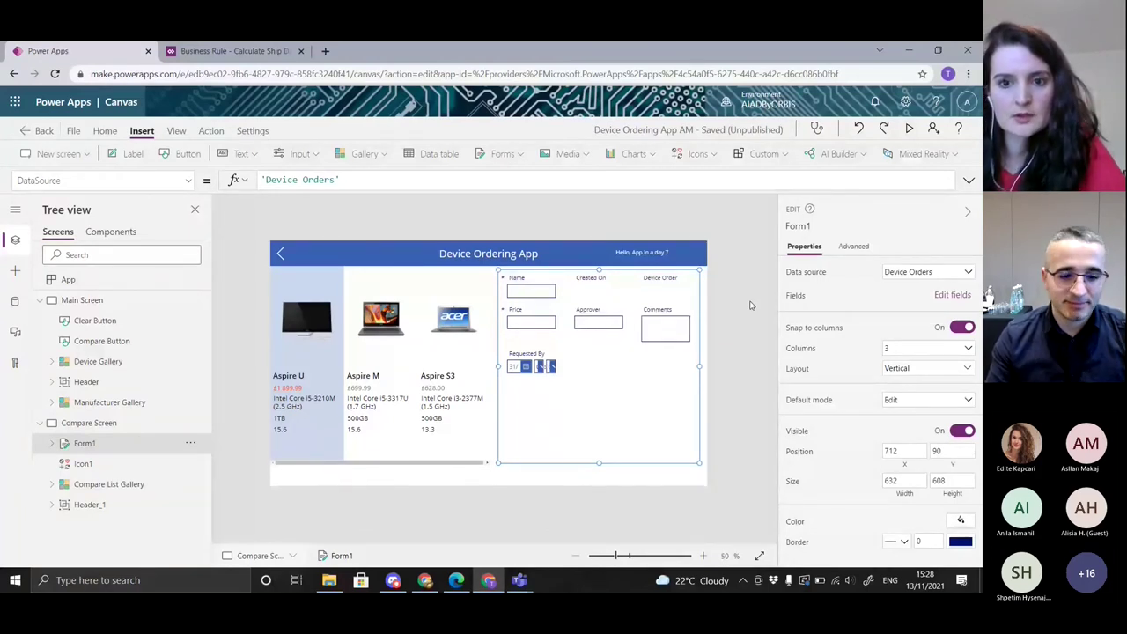
left_click(938, 351)
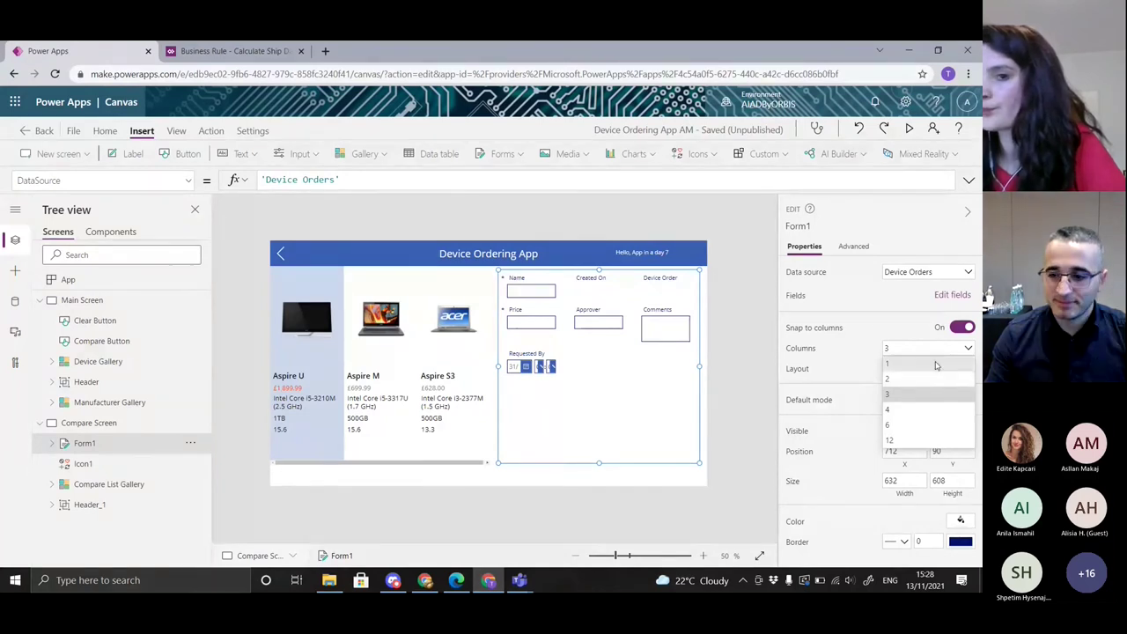
left_click(937, 364)
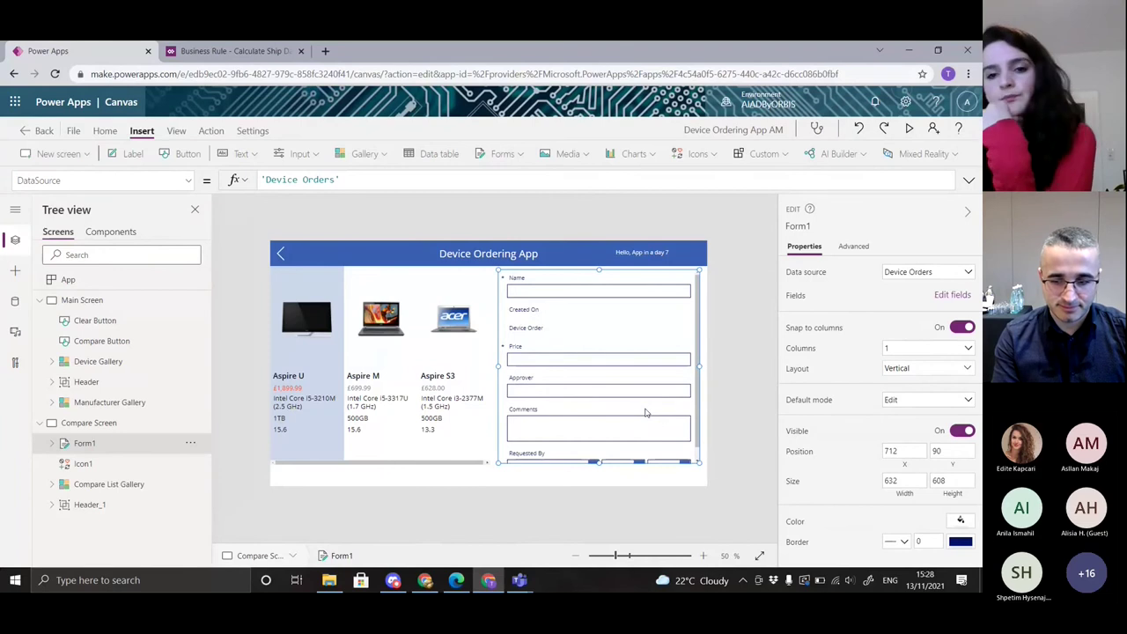
scroll(631, 446, "down", 1)
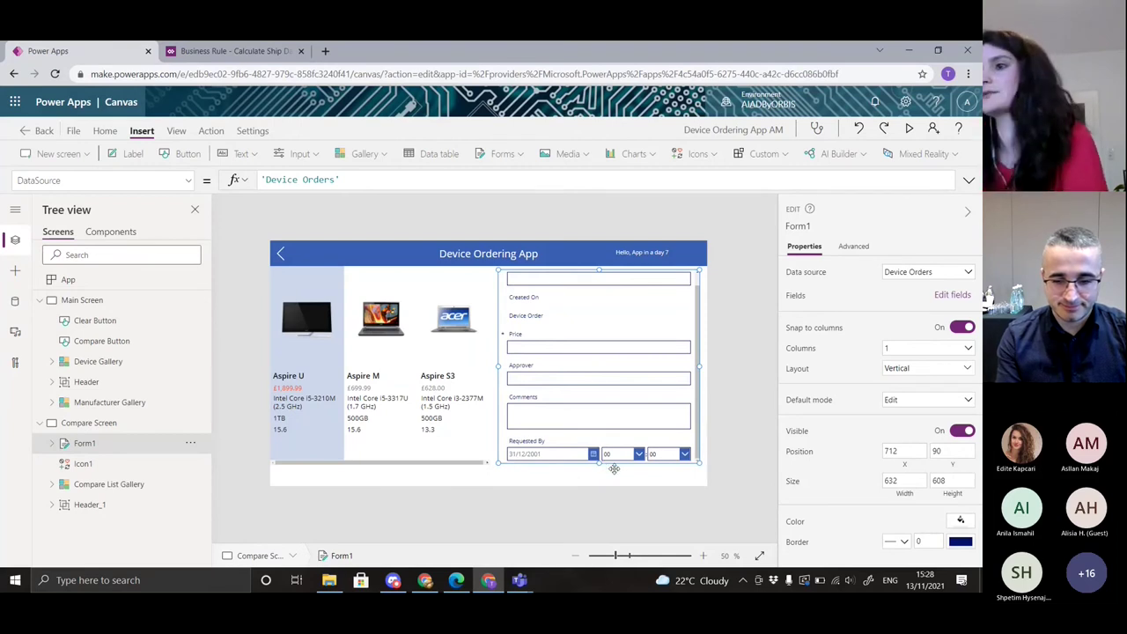
left_click_drag(598, 464, 599, 481)
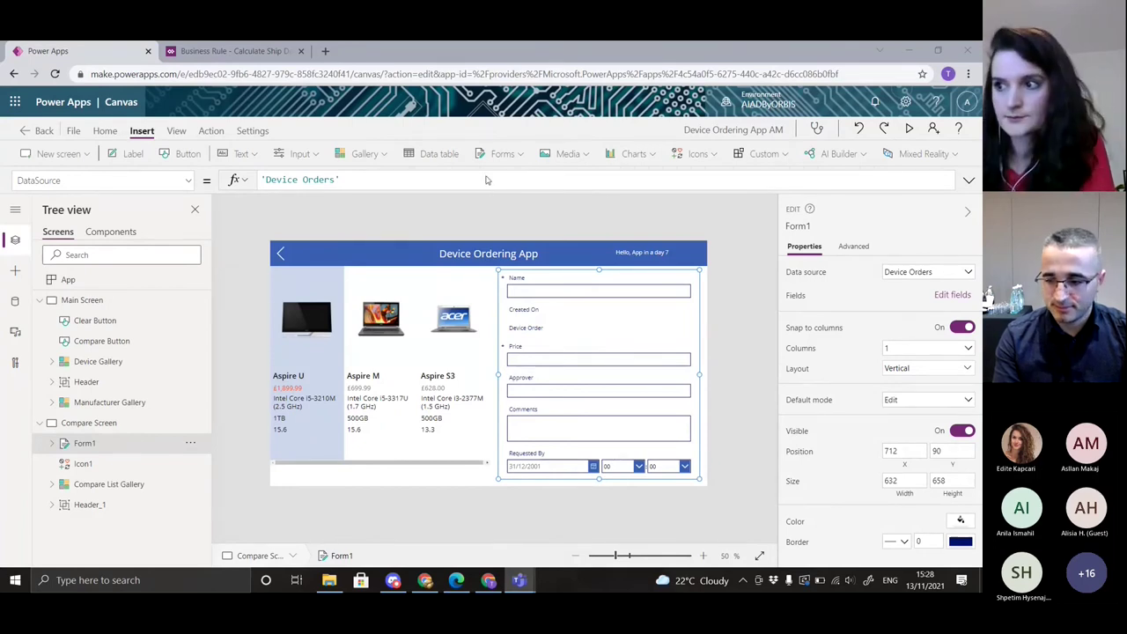
Set the Compare Screen's OnVisible property to a NewForm formula that targets Form1
left_click(97, 423)
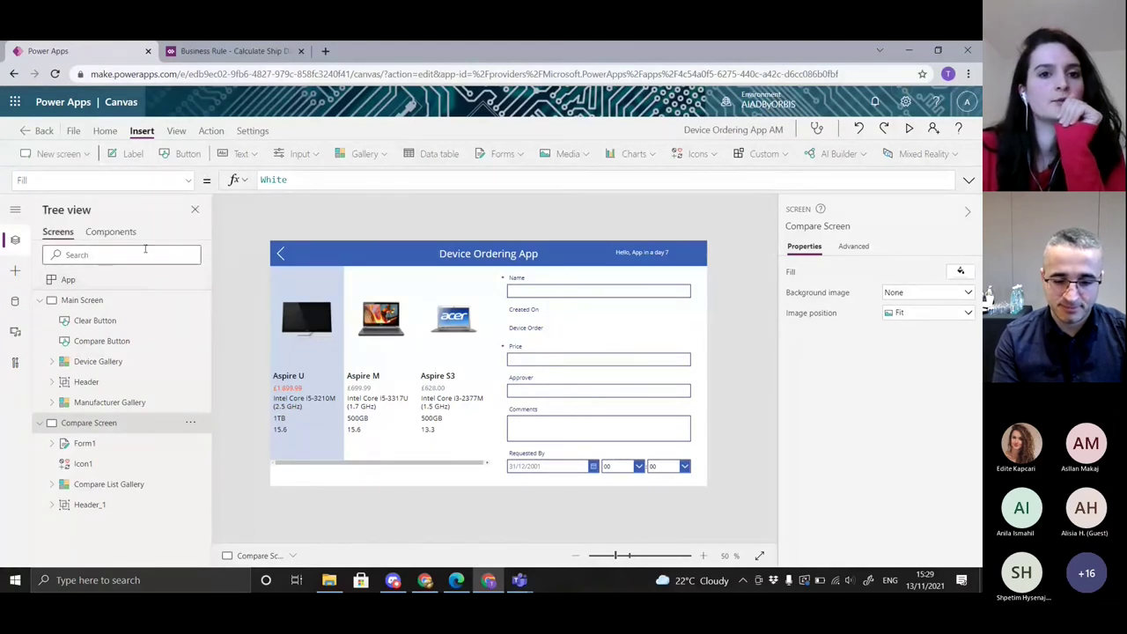
left_click(187, 182)
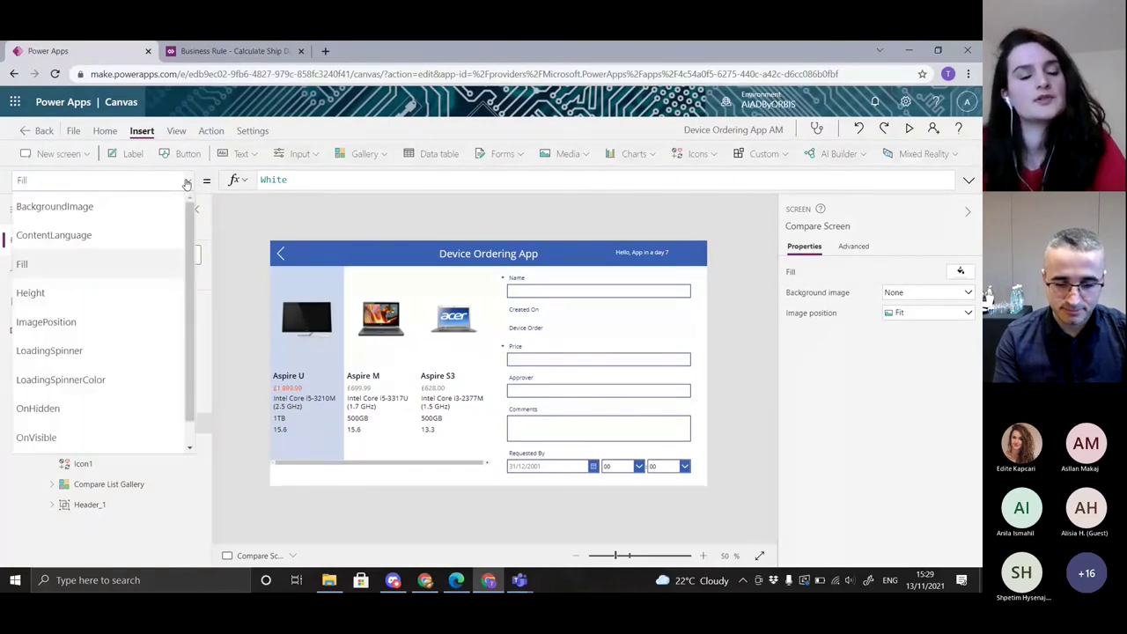
scroll(163, 298, "down", 1)
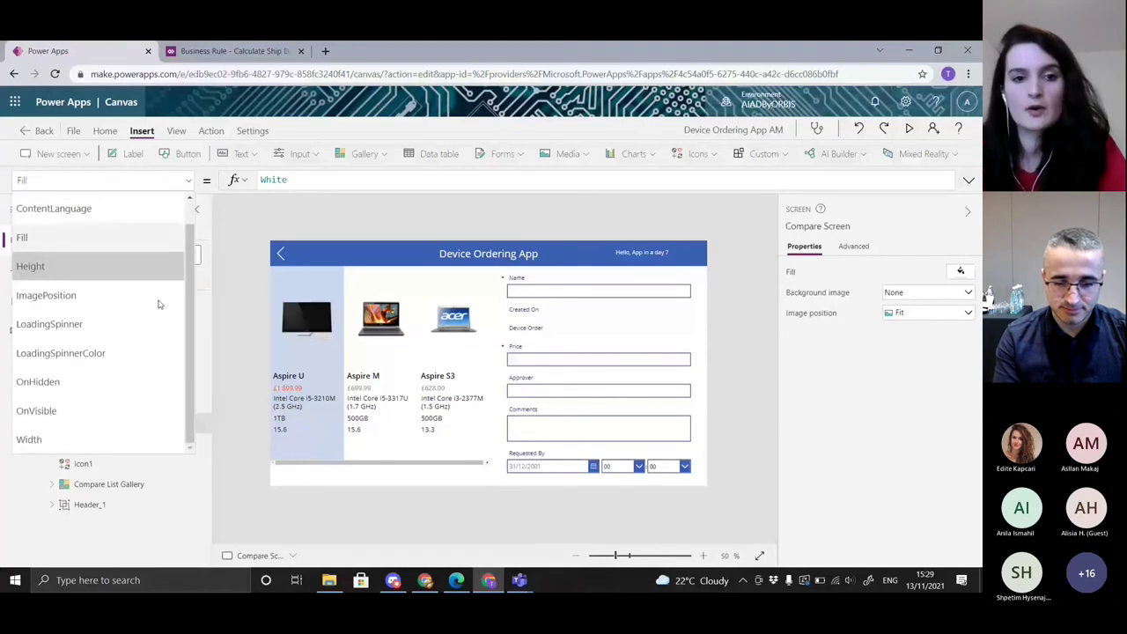
scroll(141, 305, "up", 1)
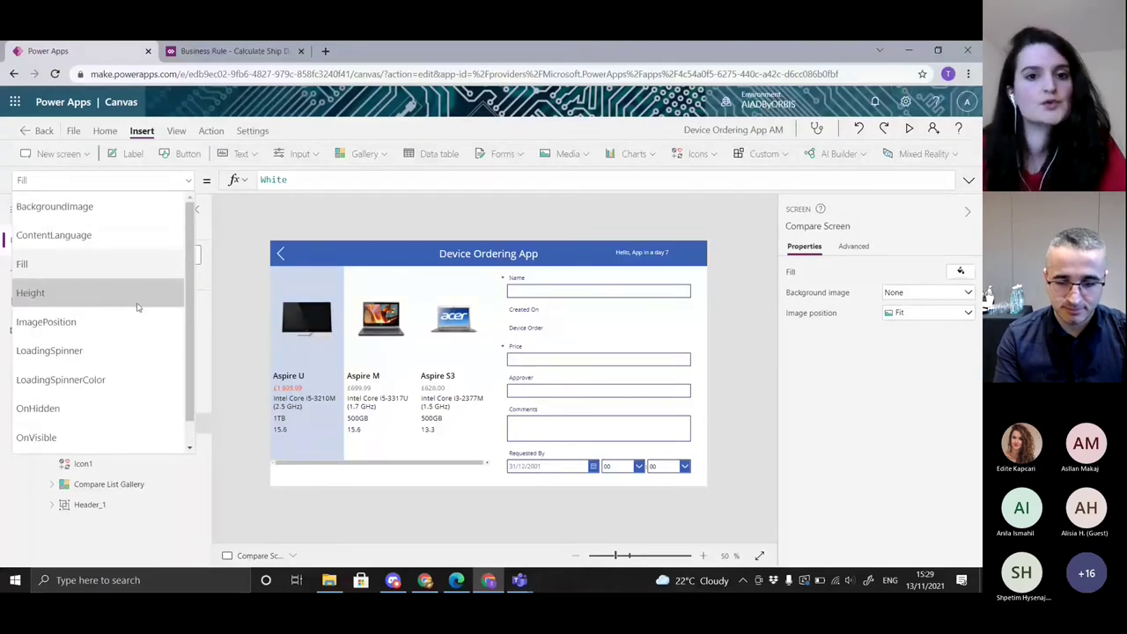
scroll(137, 310, "down", 1)
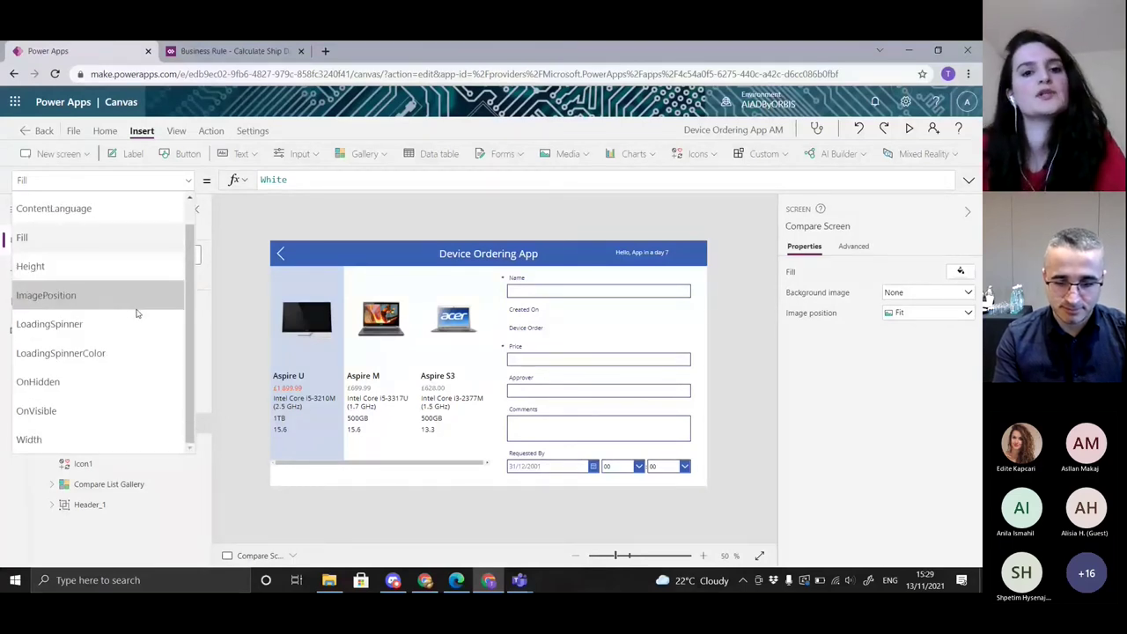
left_click(99, 407)
left_click(300, 182)
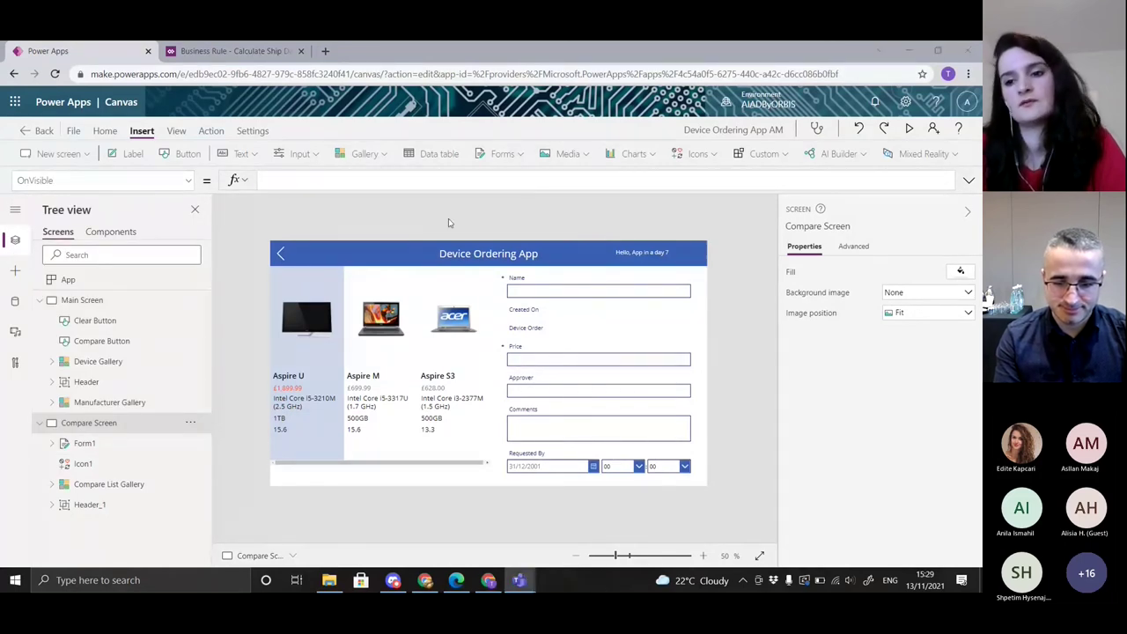
left_click(285, 178)
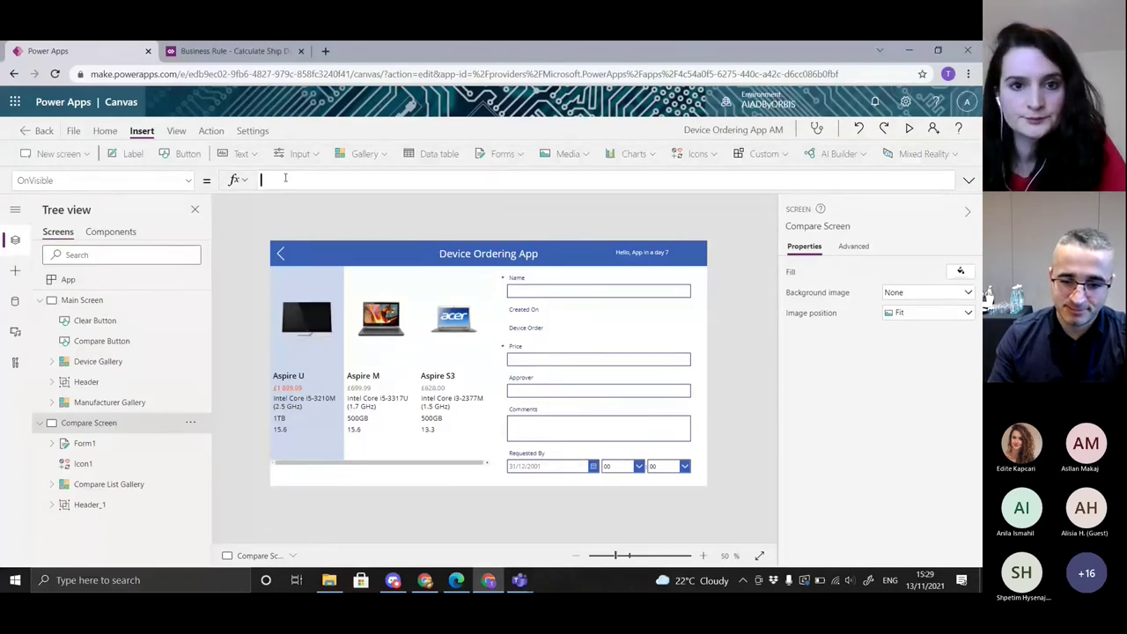
type("n")
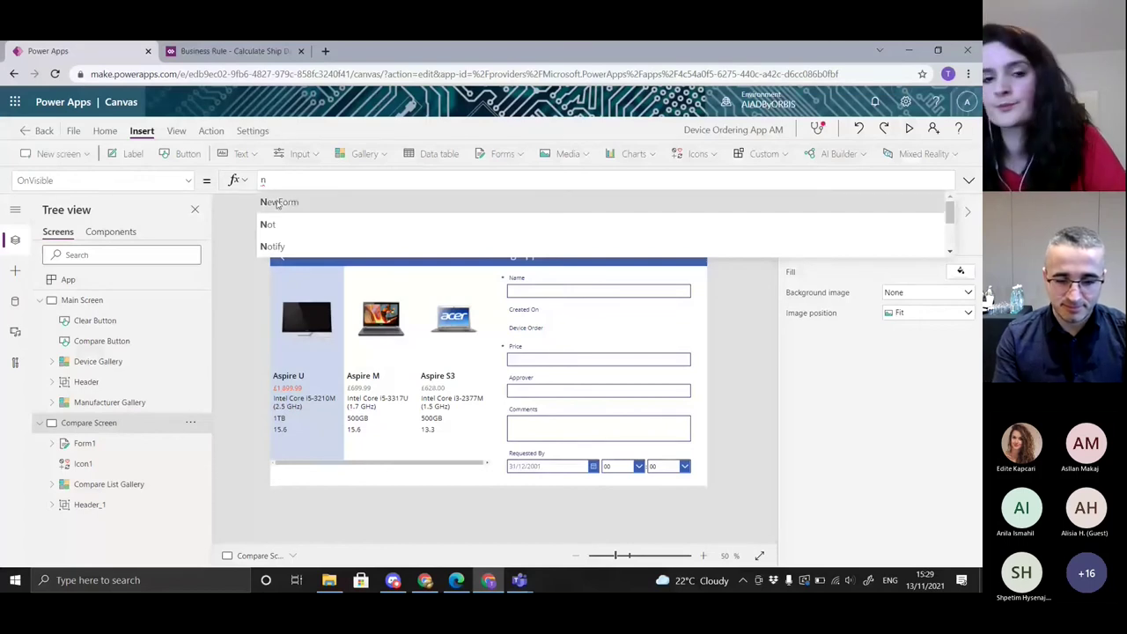
left_click(279, 201)
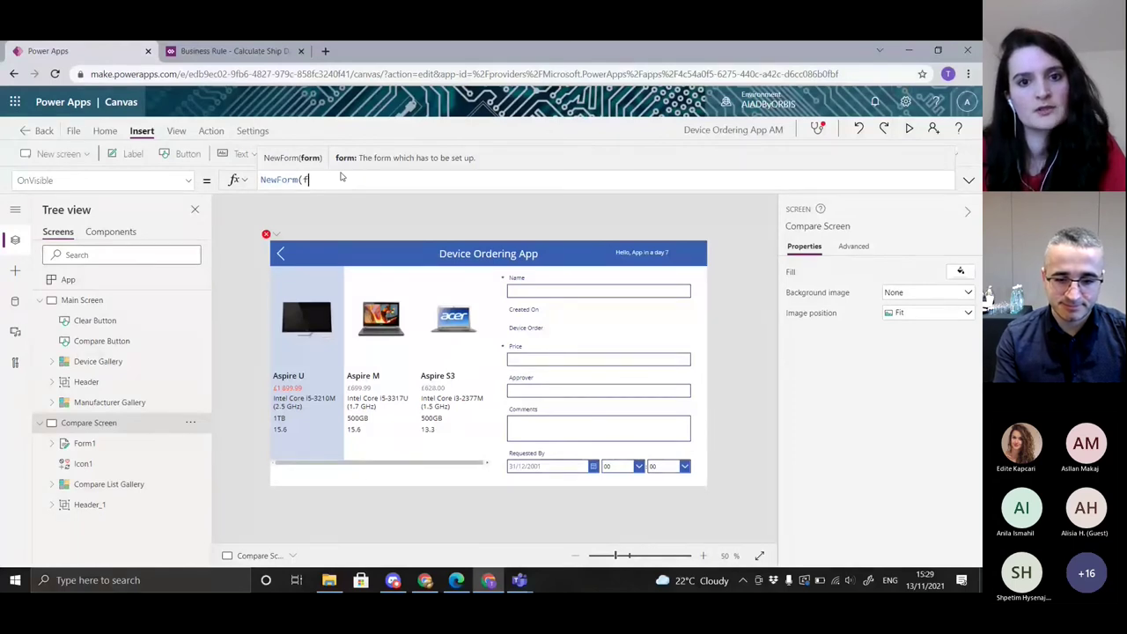
type("fo")
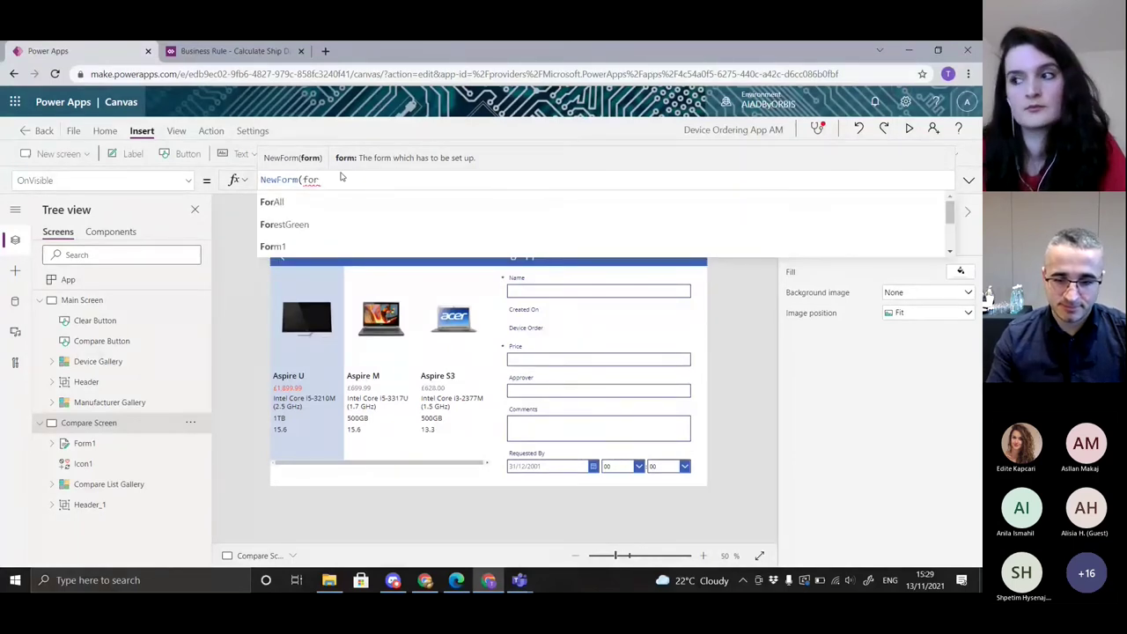
type("r")
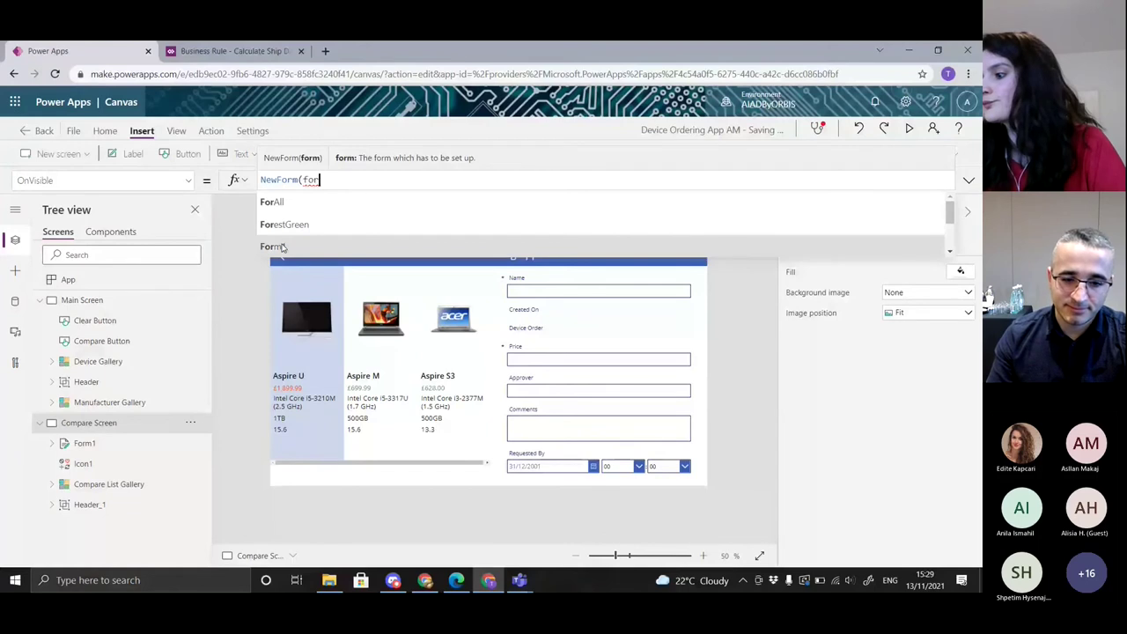
Complete the Compare Screen's OnVisible formula as NewForm(Form1) and save the app
left_click(280, 245)
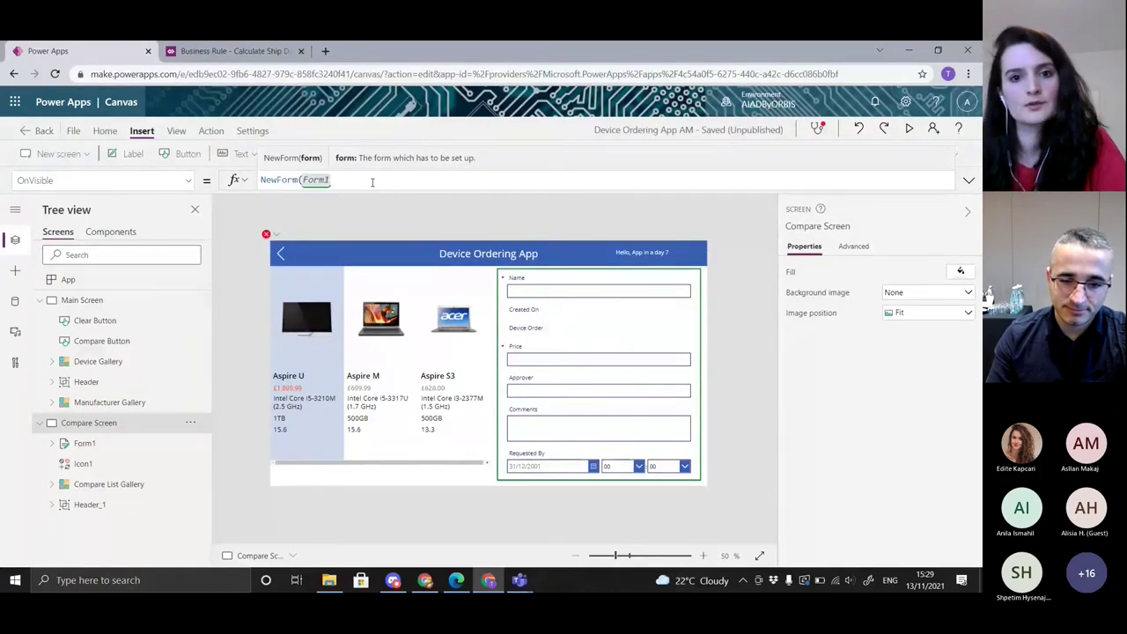
type(")")
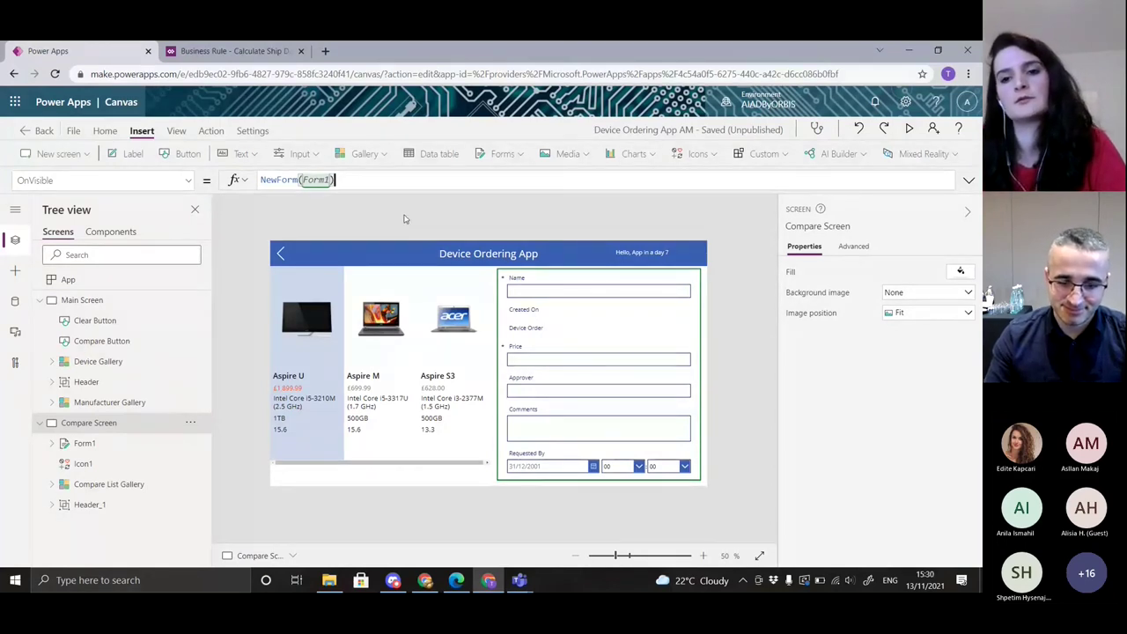
key("ctrl+s")
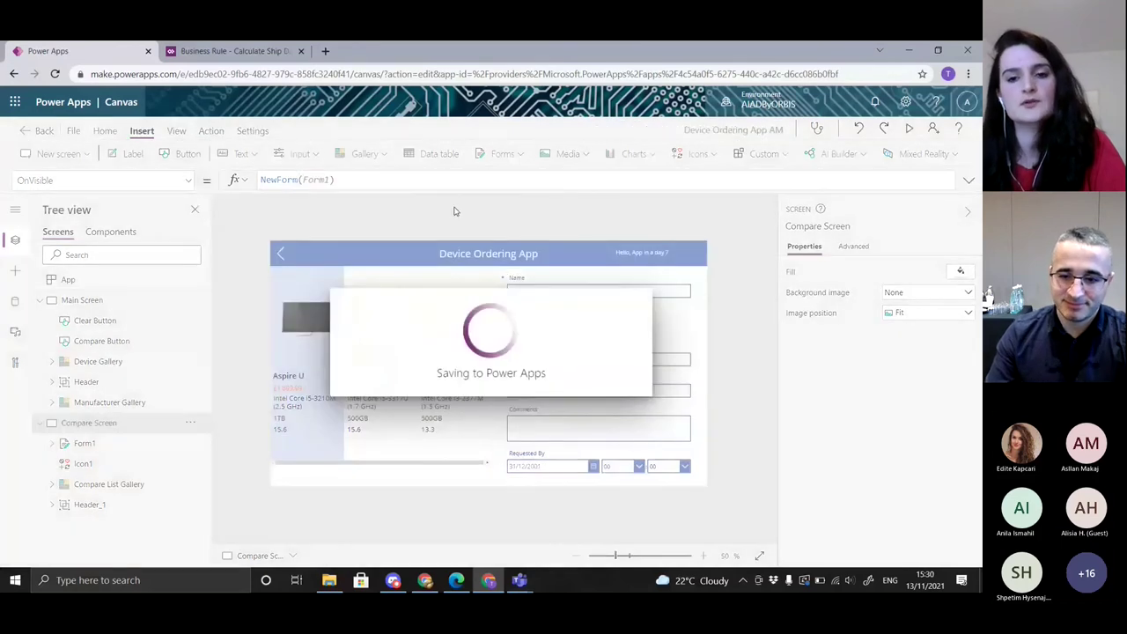
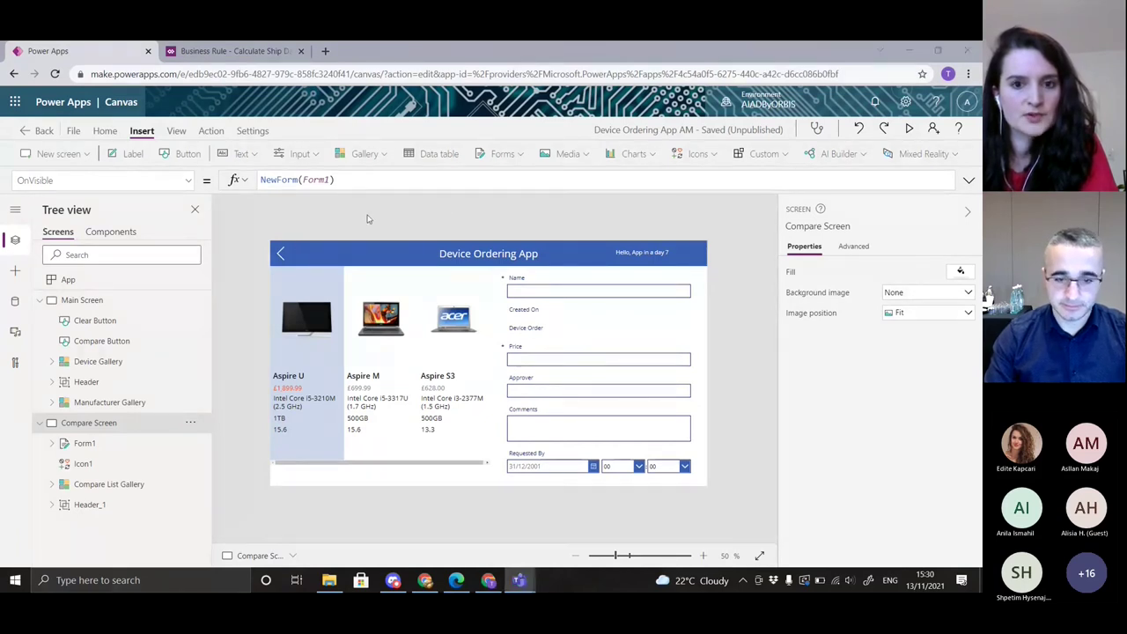
Unlock the advanced properties of the Name data card in Form1 for editing
left_click(594, 337)
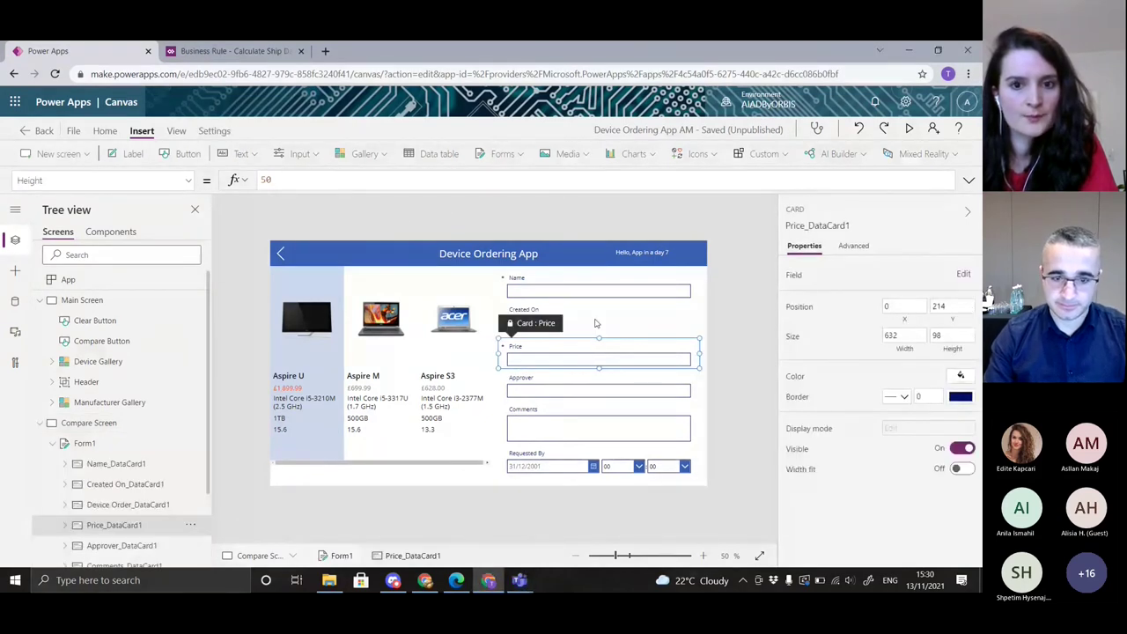
left_click(595, 324)
scroll(138, 468, "down", 1)
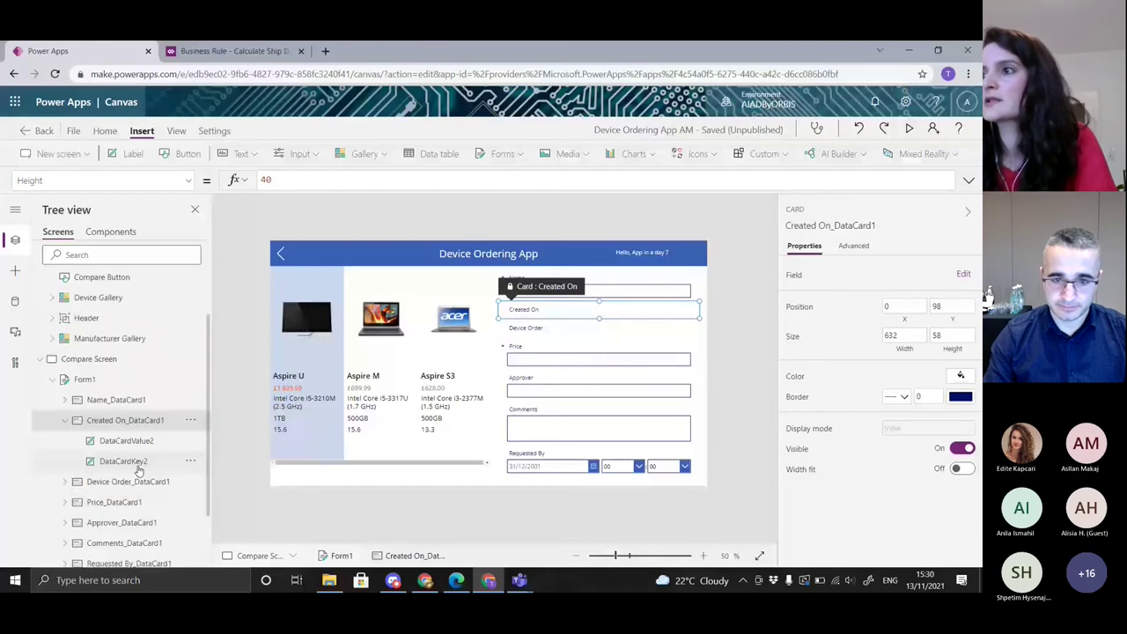
left_click(81, 379)
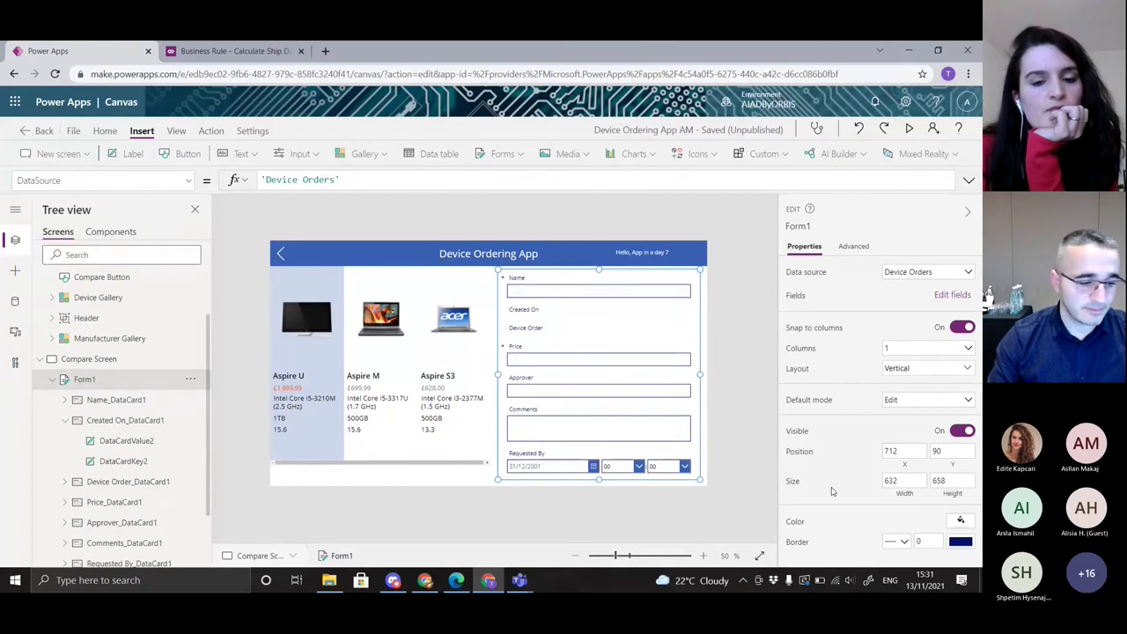
scroll(159, 461, "down", 2)
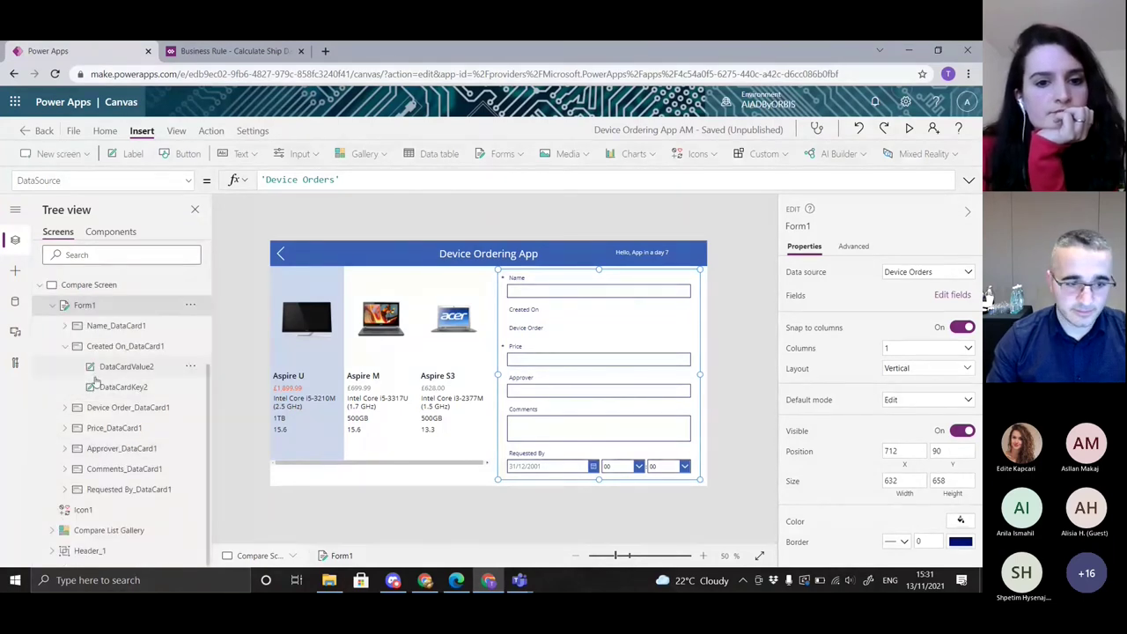
left_click(103, 327)
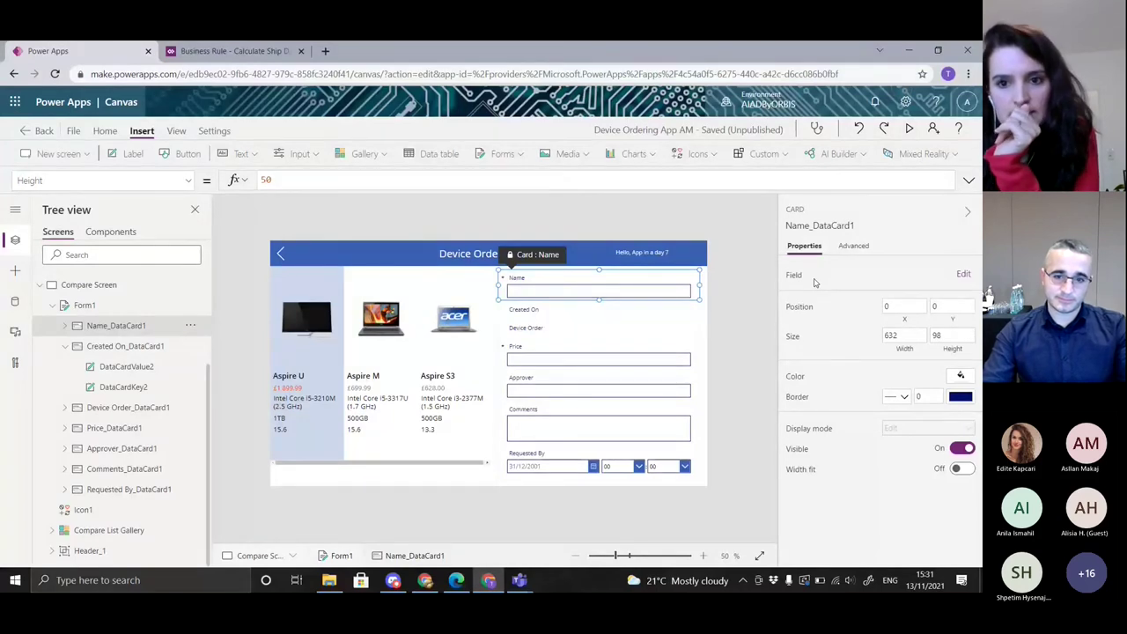
left_click(853, 246)
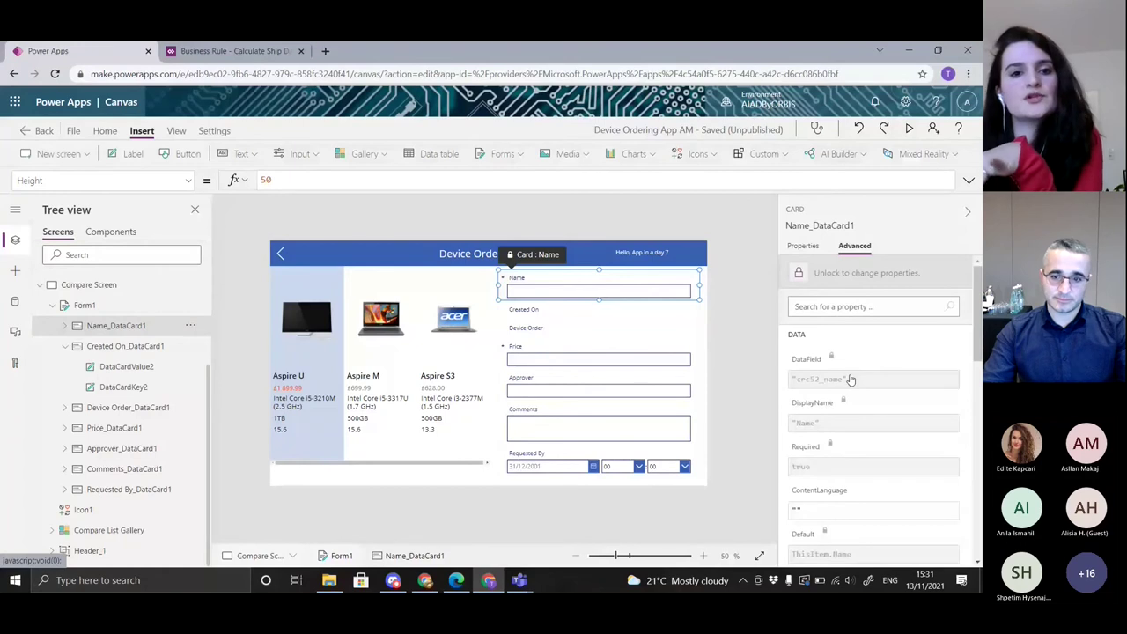
scroll(888, 350, "down", 1)
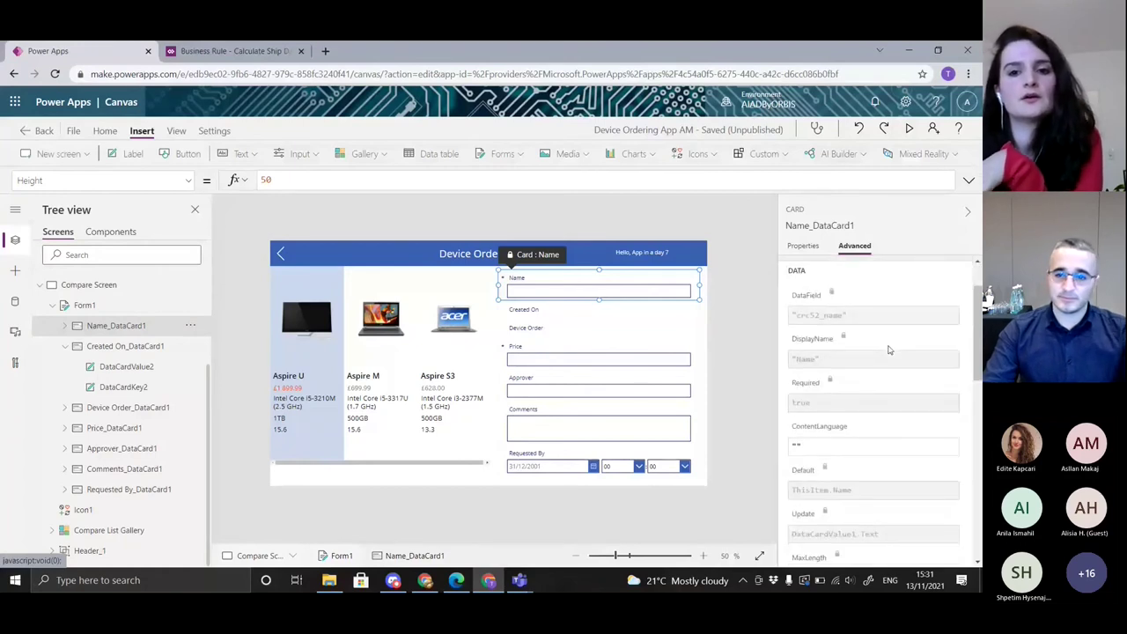
scroll(890, 350, "down", 1)
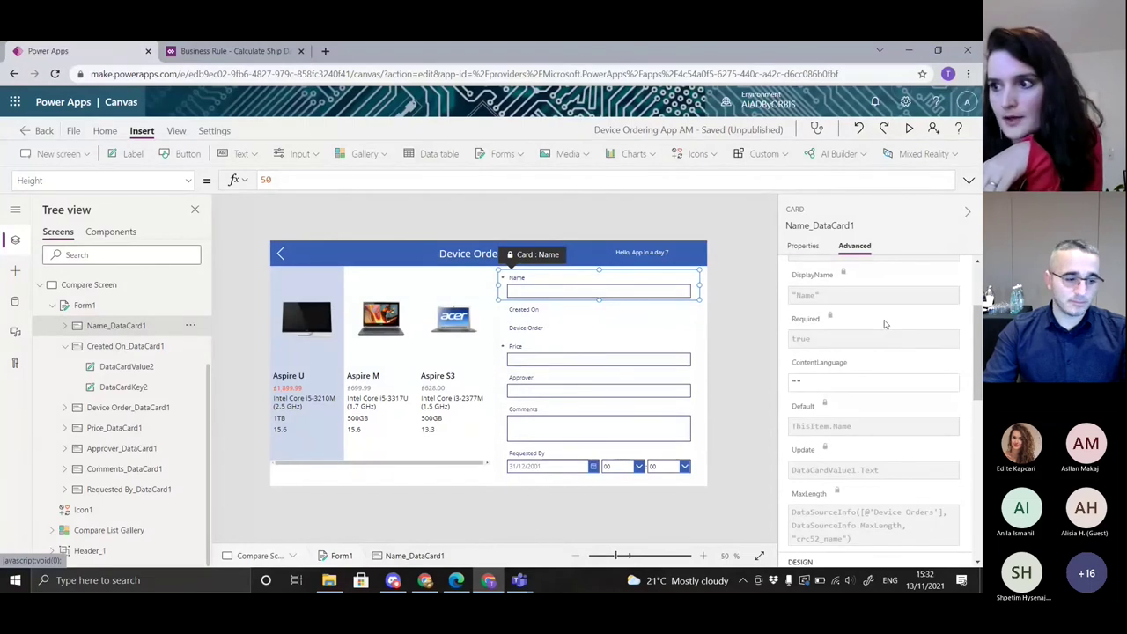
scroll(886, 324, "up", 3)
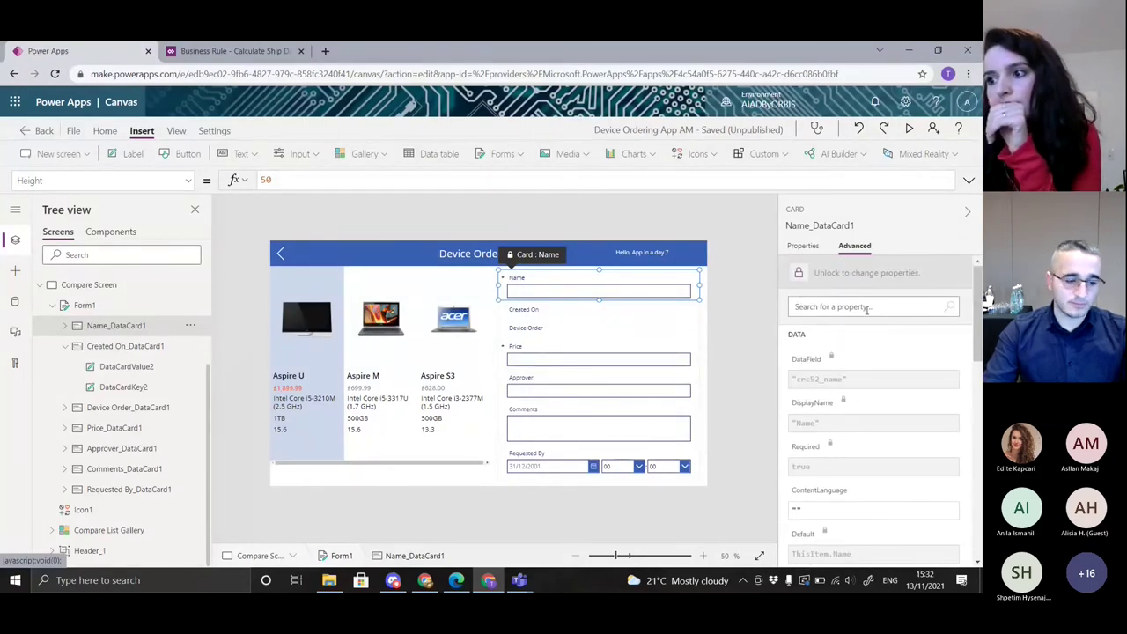
left_click(858, 274)
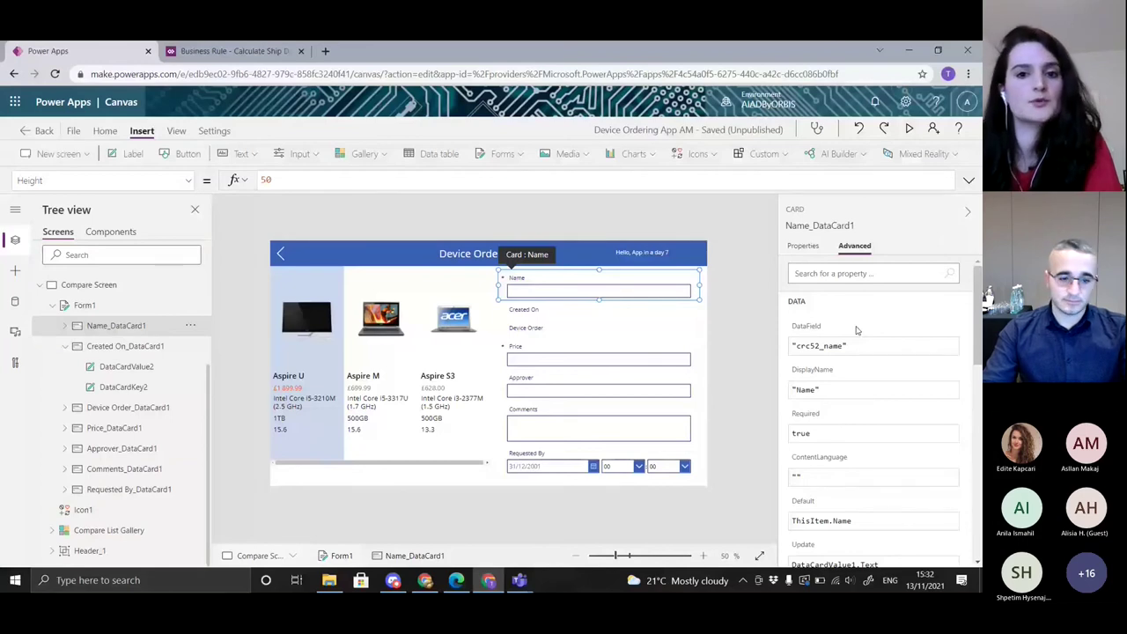
Examine the Name card's unlocked data and design properties, from DataField through DisplayMode
scroll(879, 353, "down", 1)
scroll(879, 353, "up", 1)
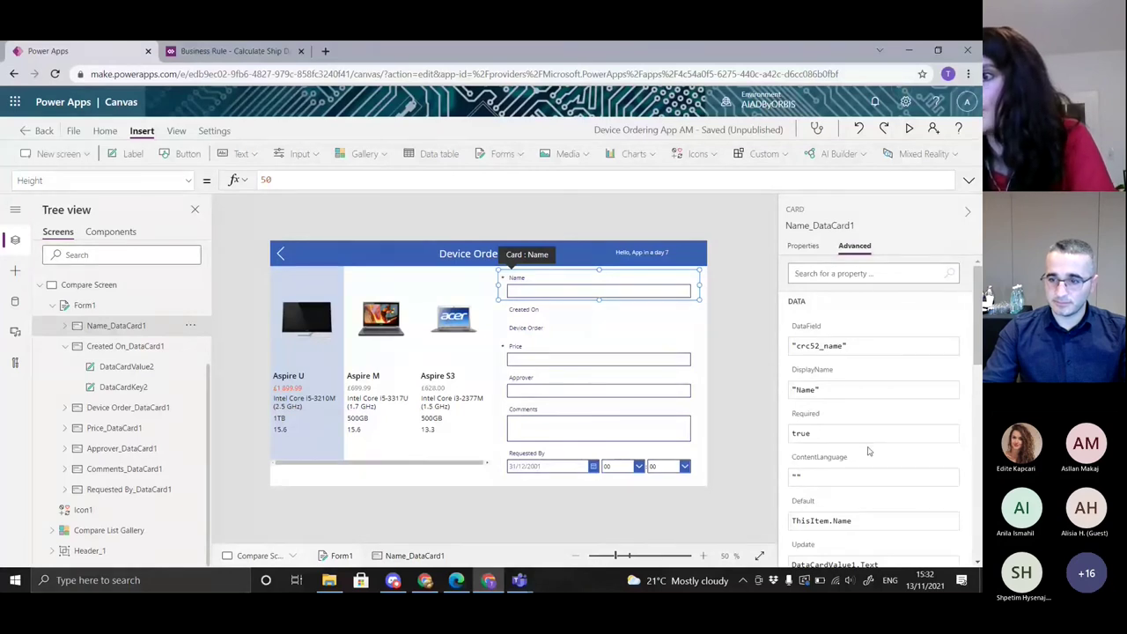
scroll(868, 451, "down", 1)
scroll(869, 469, "down", 4)
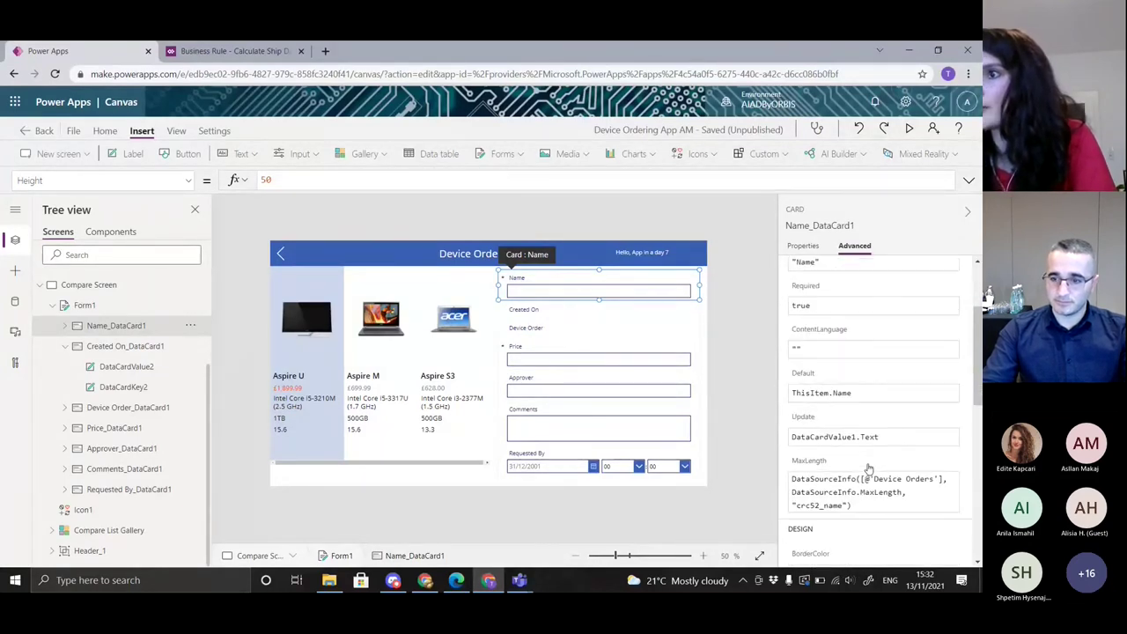
scroll(868, 468, "down", 5)
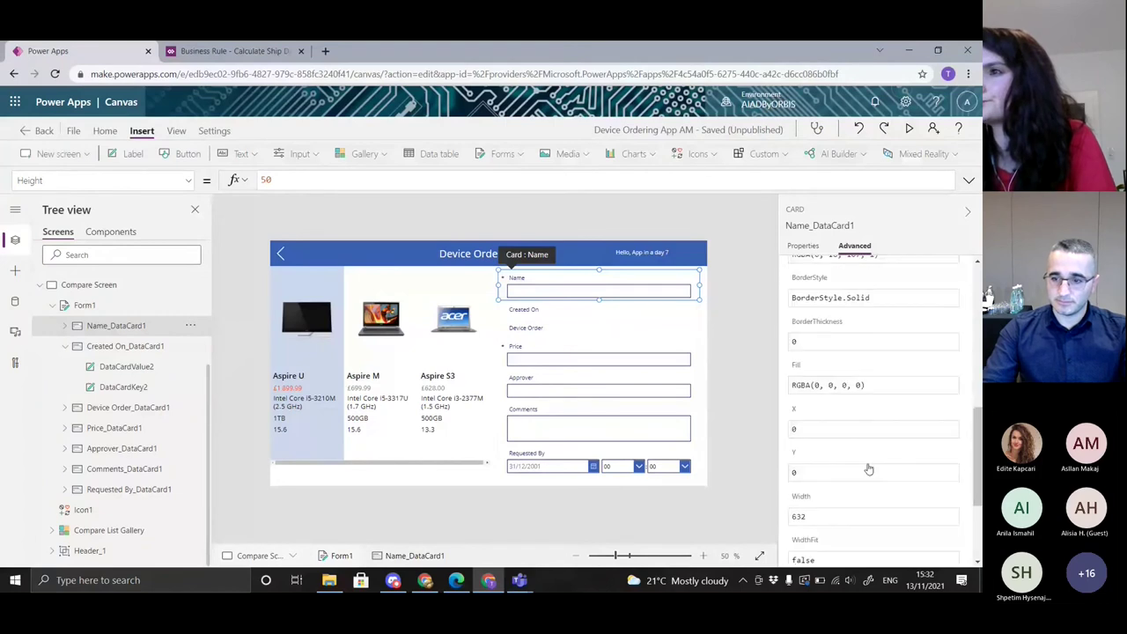
scroll(867, 469, "up", 8)
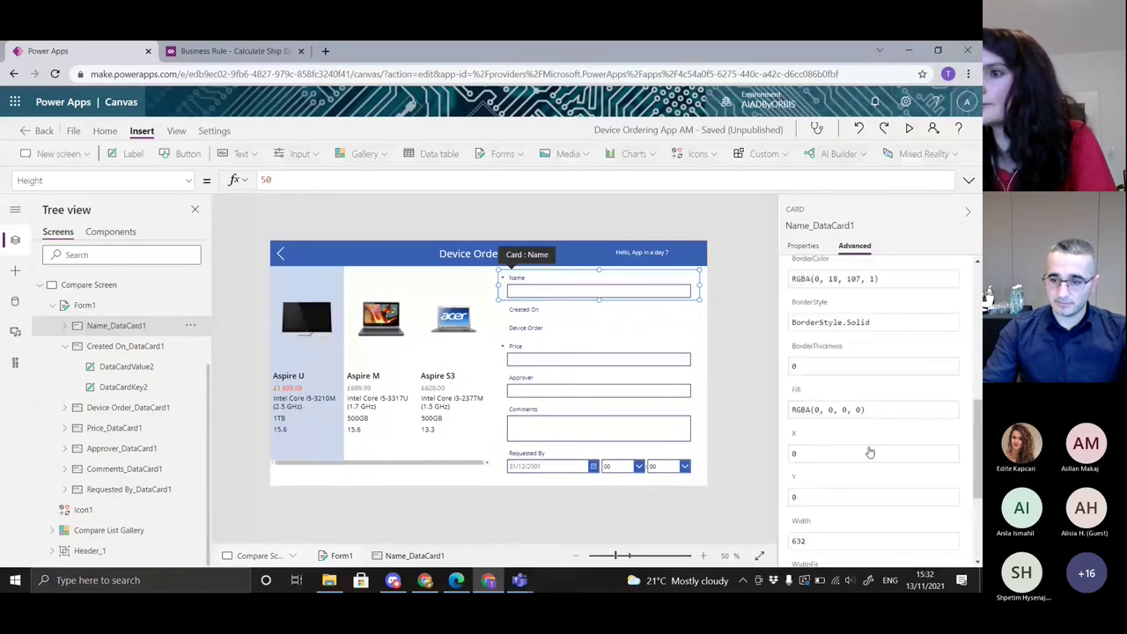
scroll(869, 451, "up", 2)
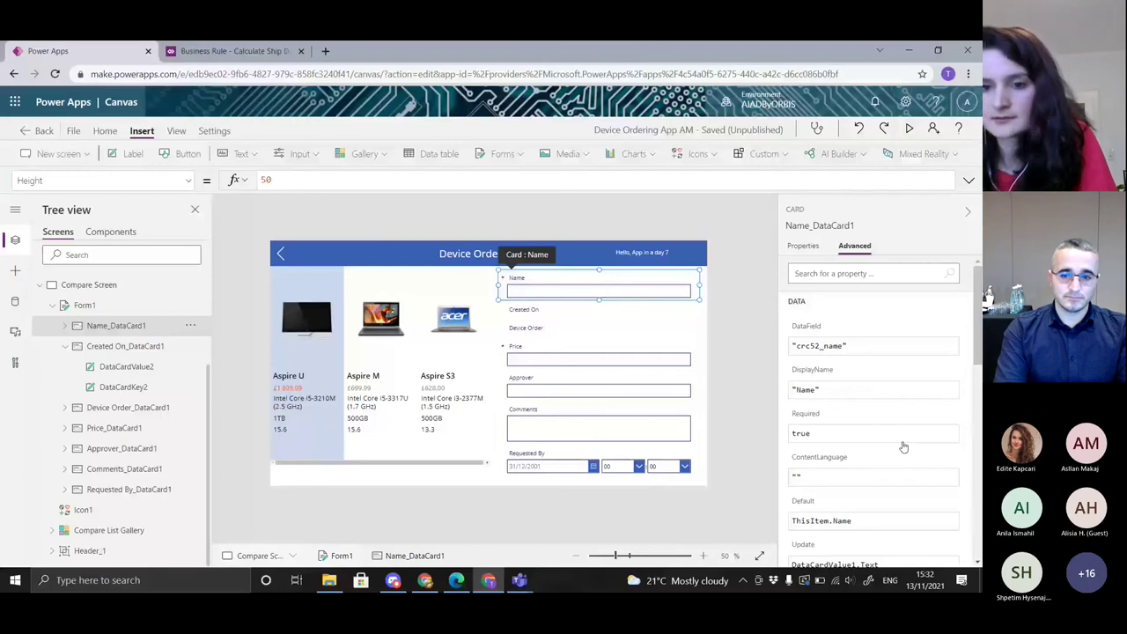
scroll(871, 462, "down", 2)
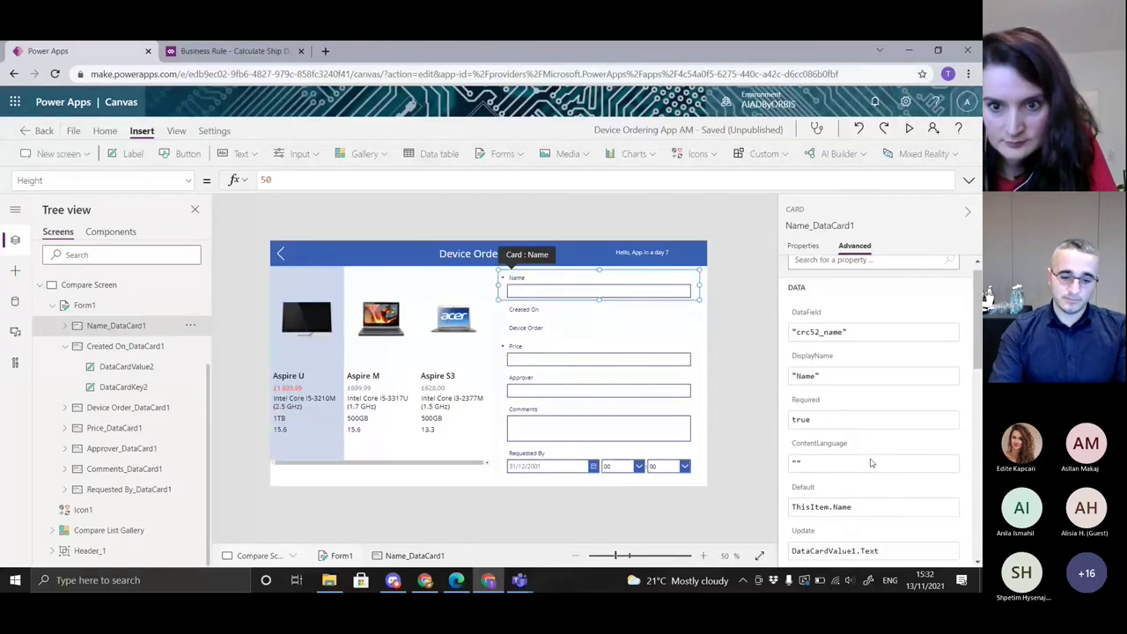
scroll(871, 463, "down", 1)
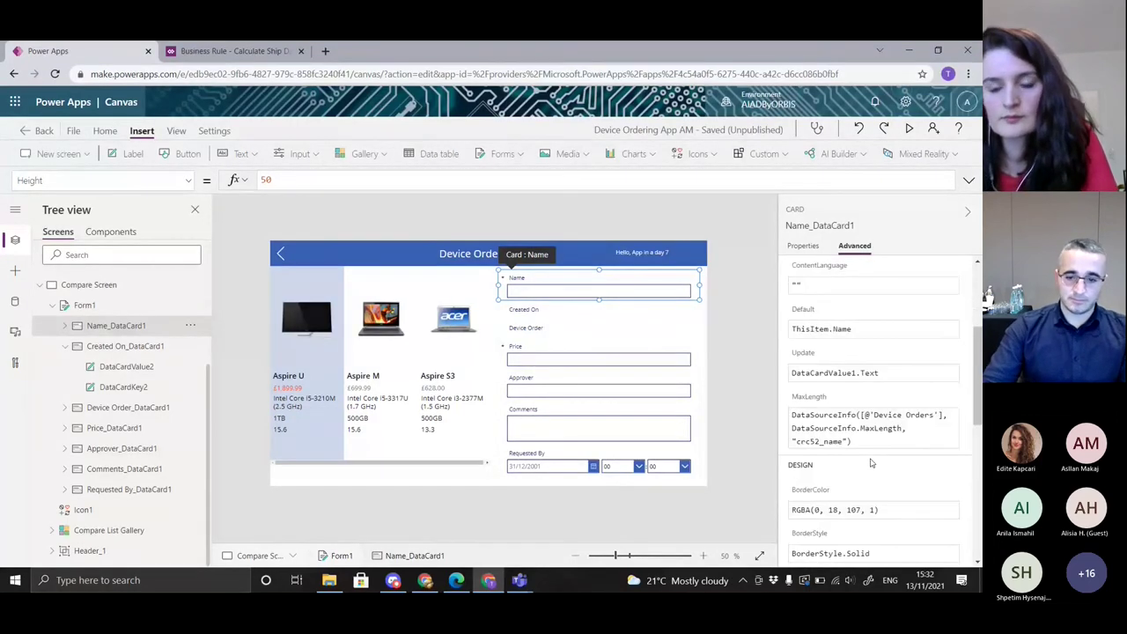
scroll(870, 463, "down", 6)
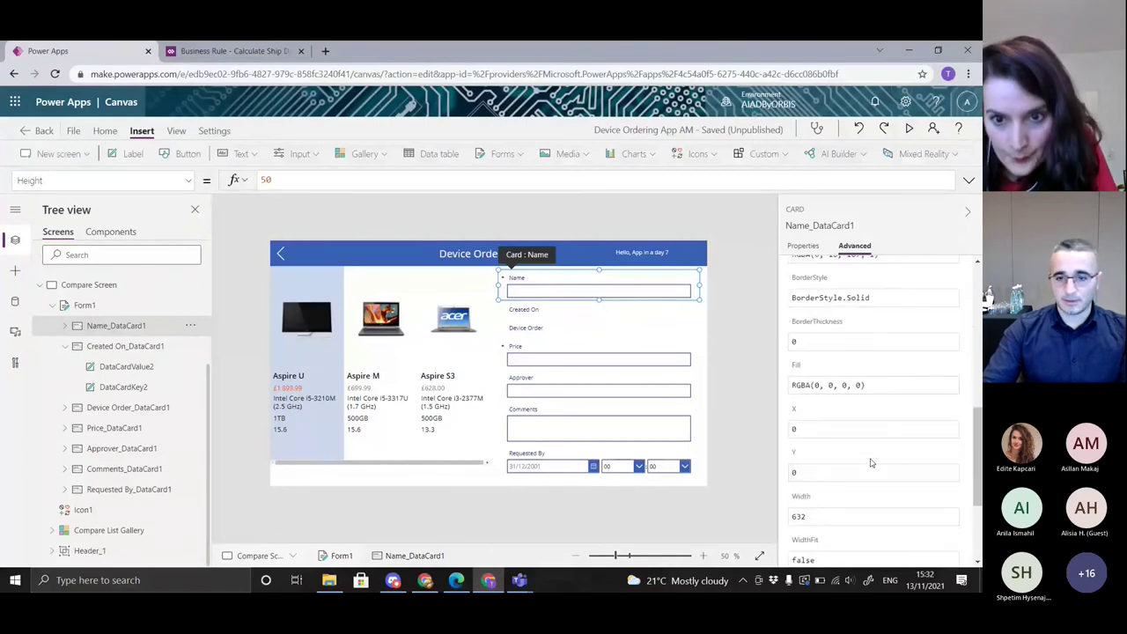
scroll(871, 463, "up", 3)
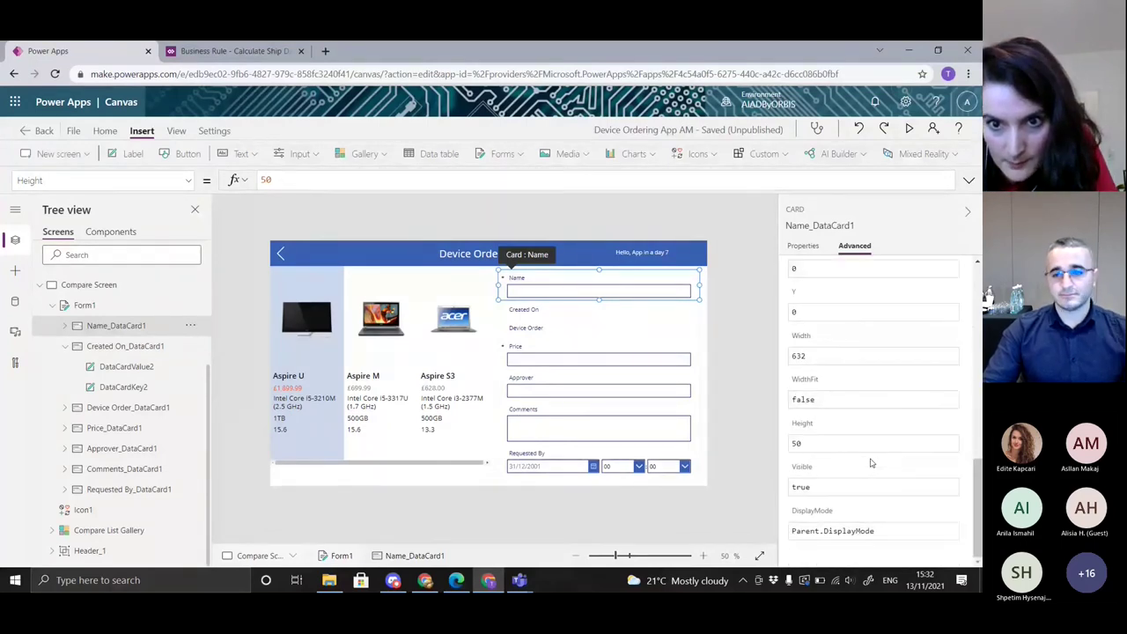
scroll(870, 462, "up", 2)
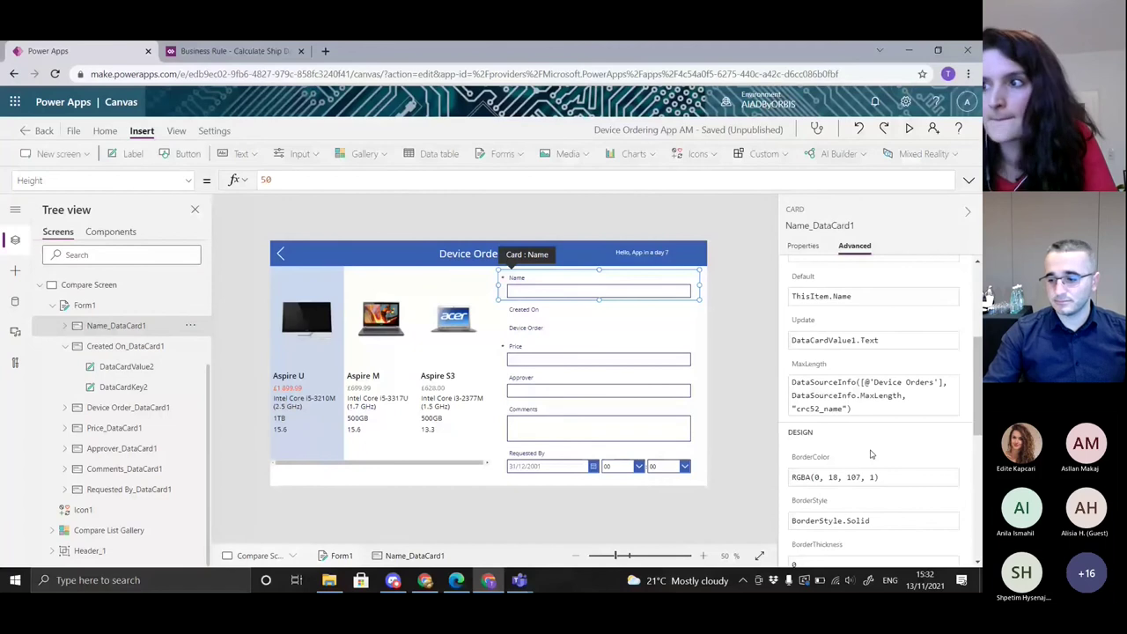
scroll(870, 454, "up", 2)
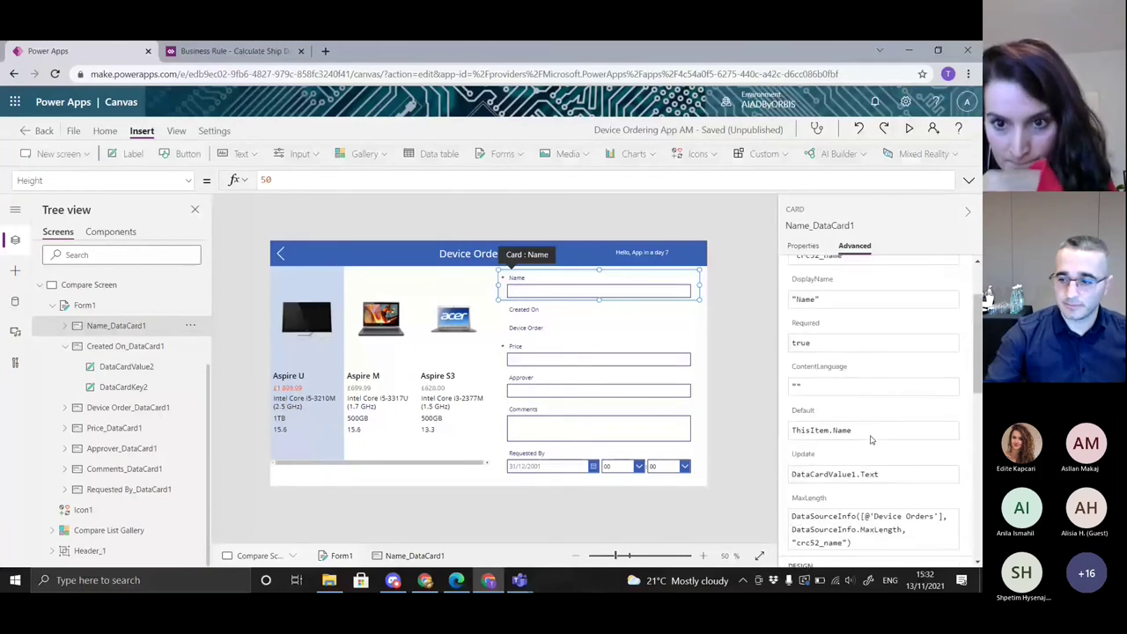
scroll(870, 440, "up", 2)
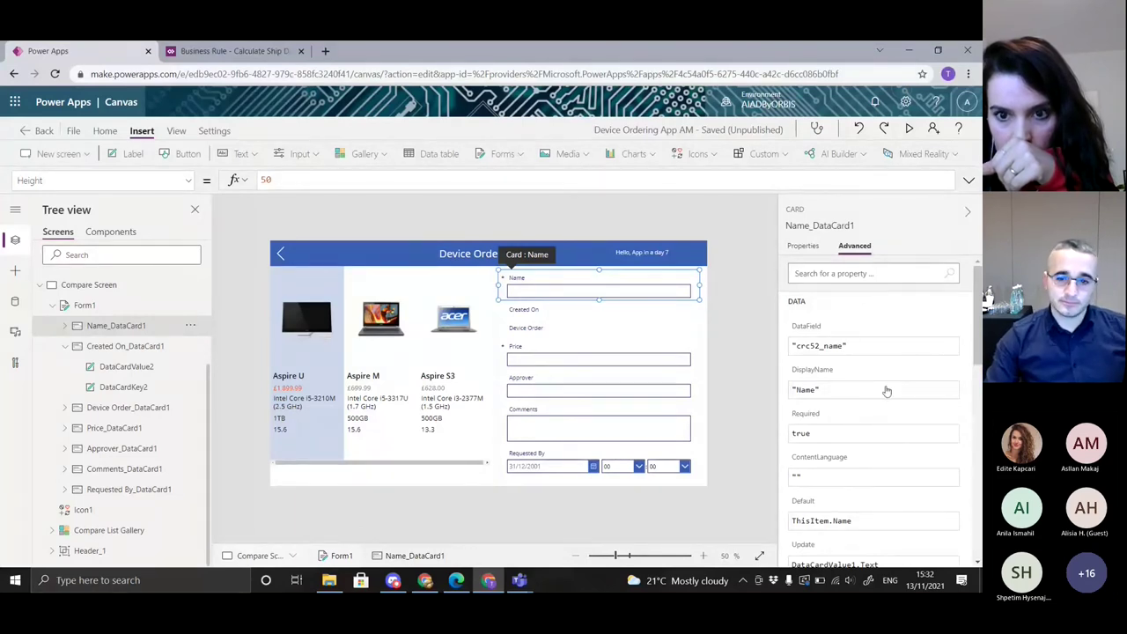
Replace ThisItem in the Name card's Default formula with a reference to 'Compare List Gallery'
scroll(894, 413, "down", 1)
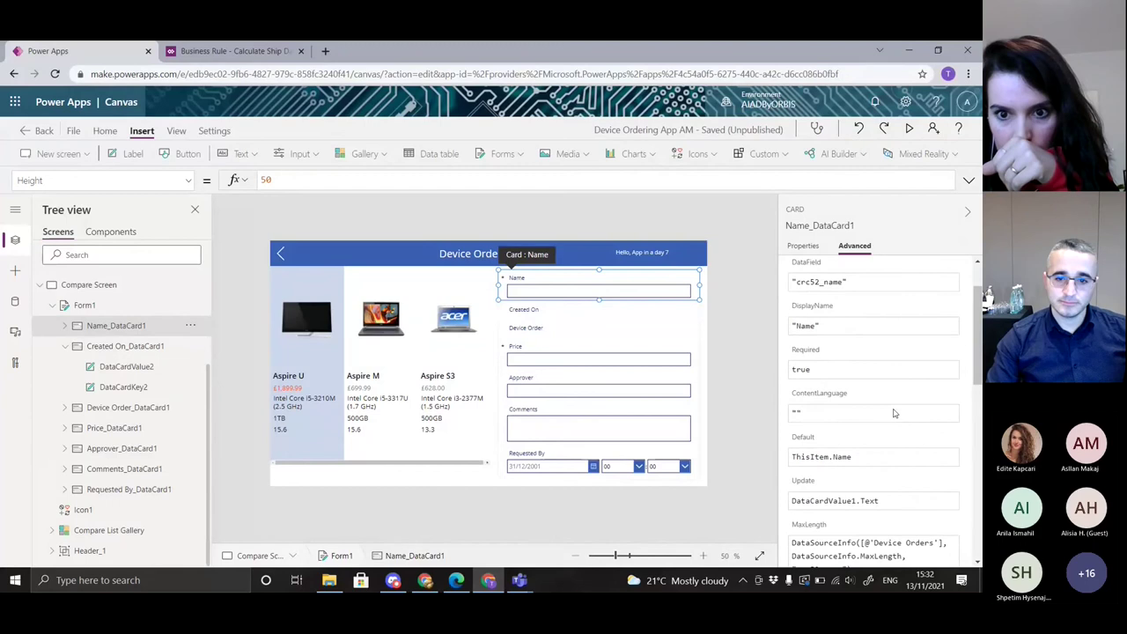
scroll(894, 414, "down", 1)
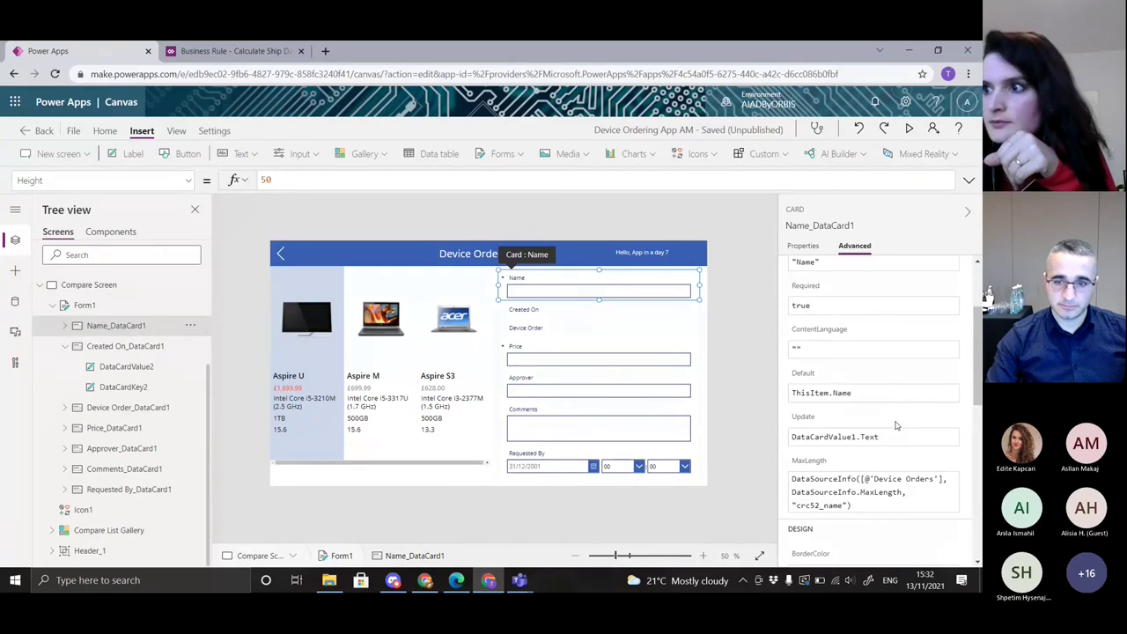
scroll(896, 426, "down", 1)
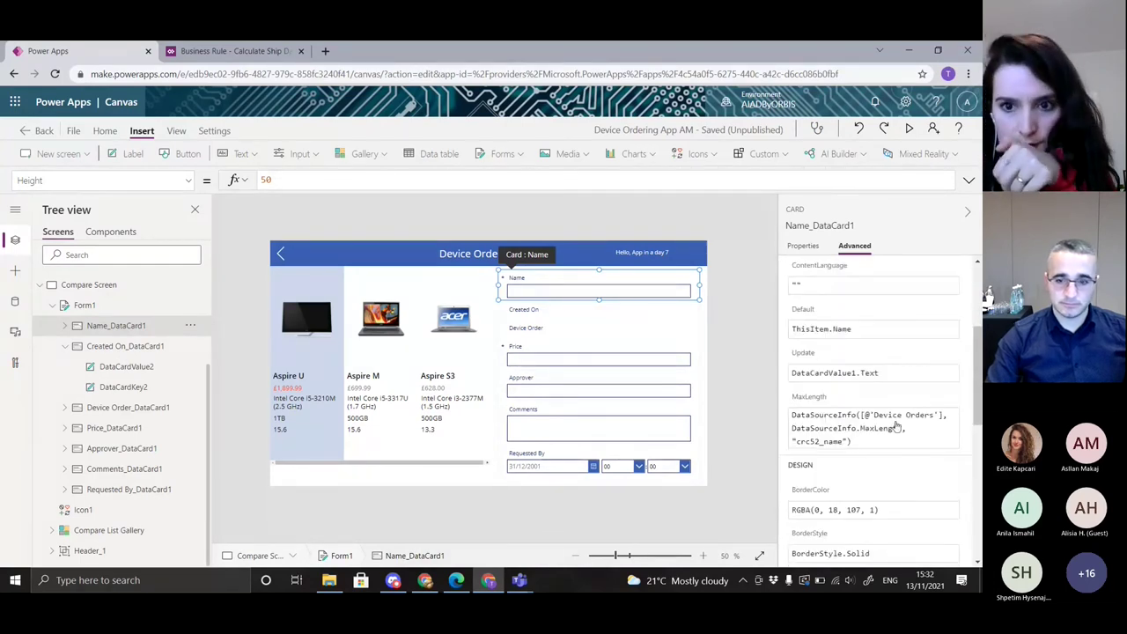
scroll(890, 420, "up", 1)
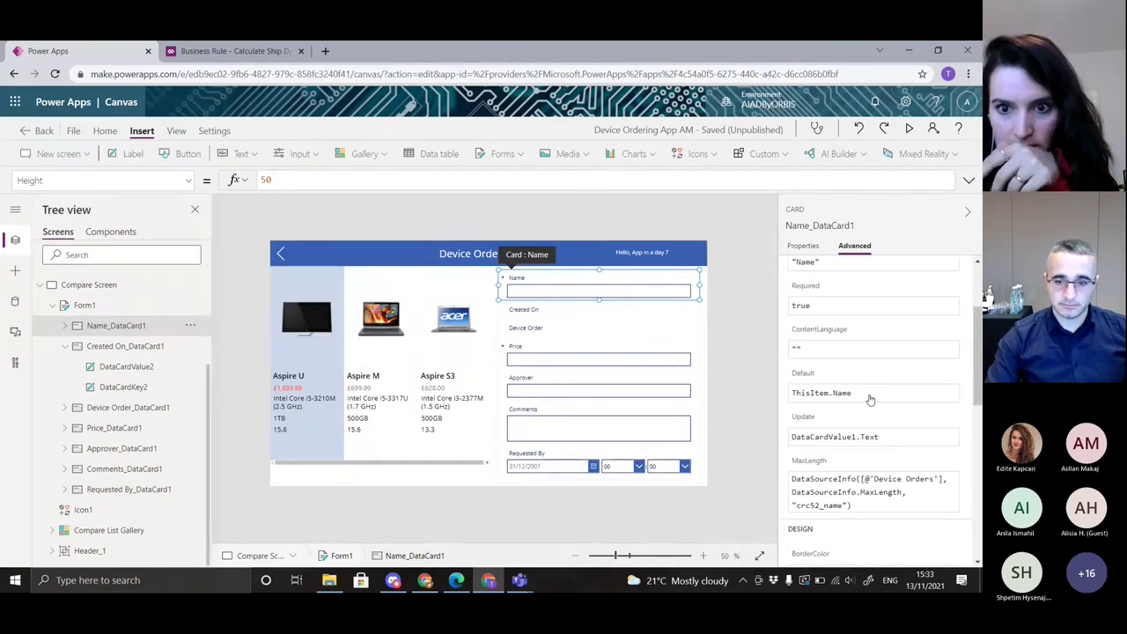
left_click(870, 395)
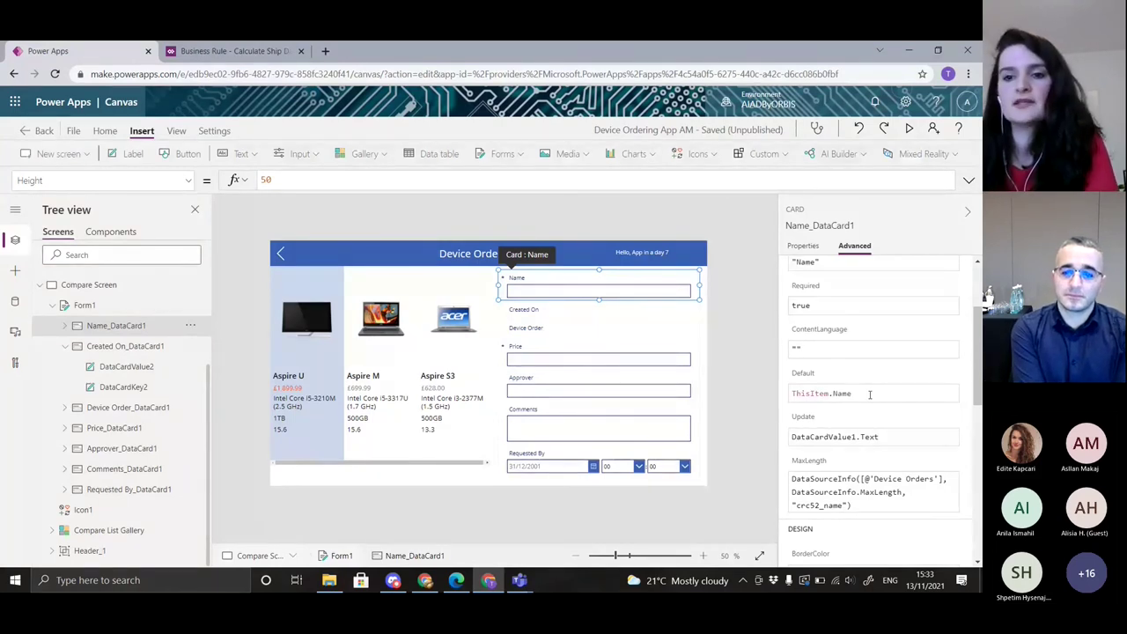
key("Home")
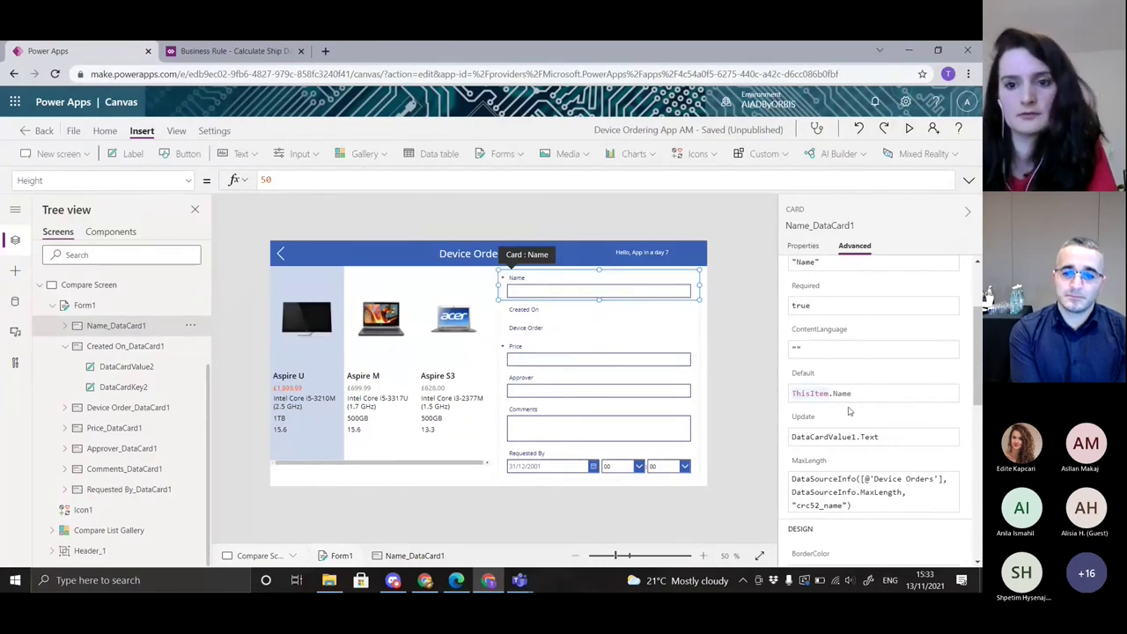
type("Co")
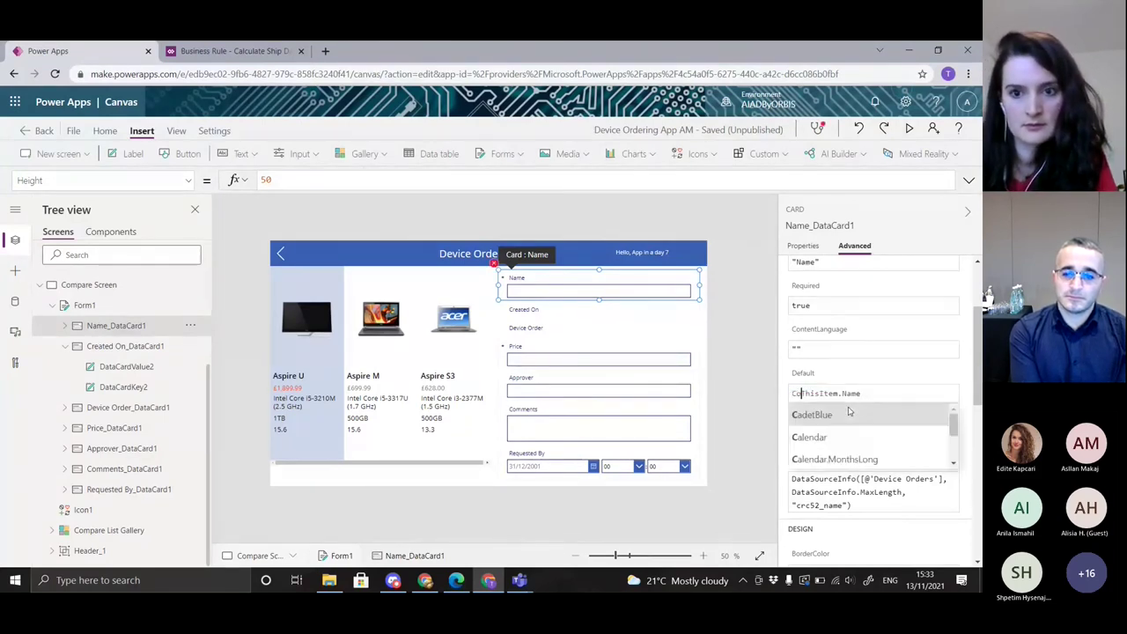
type("m")
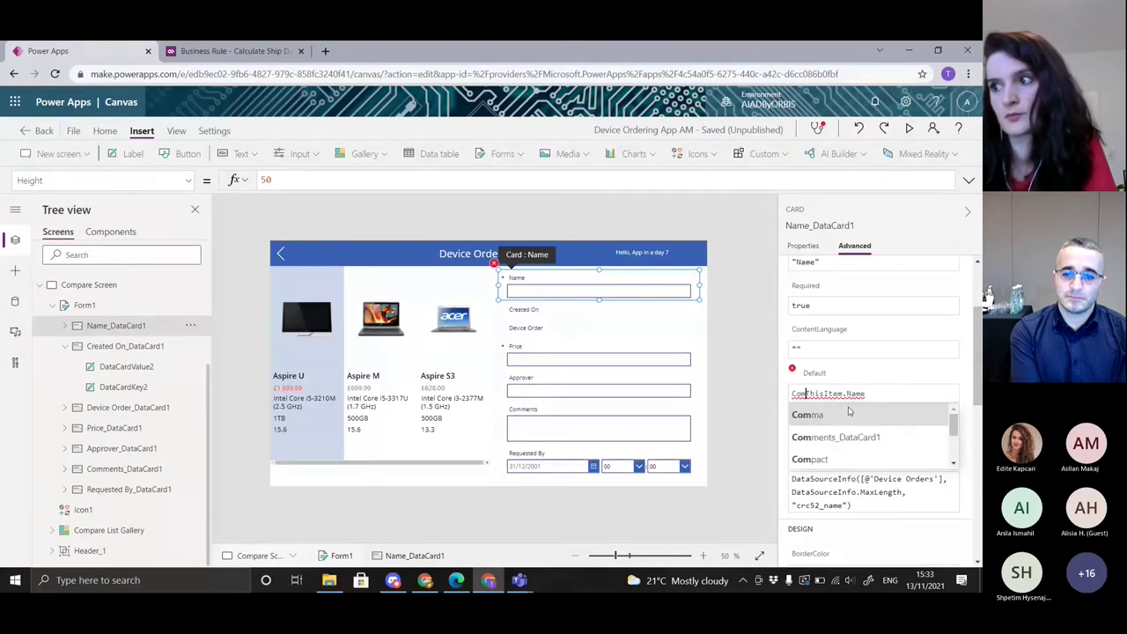
type("pa")
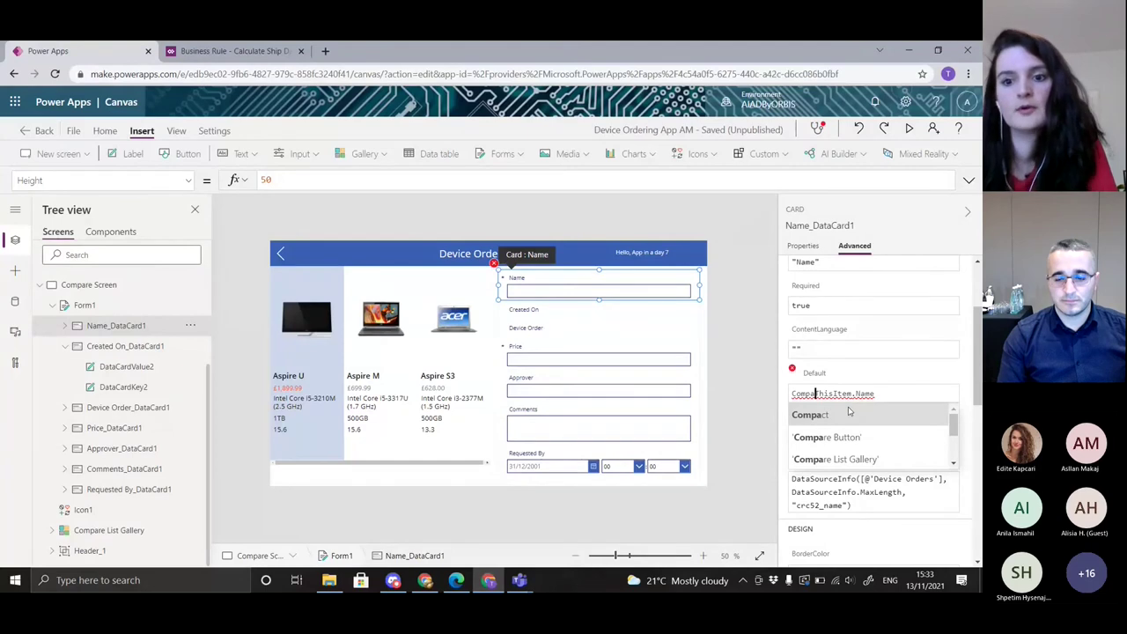
left_click(853, 459)
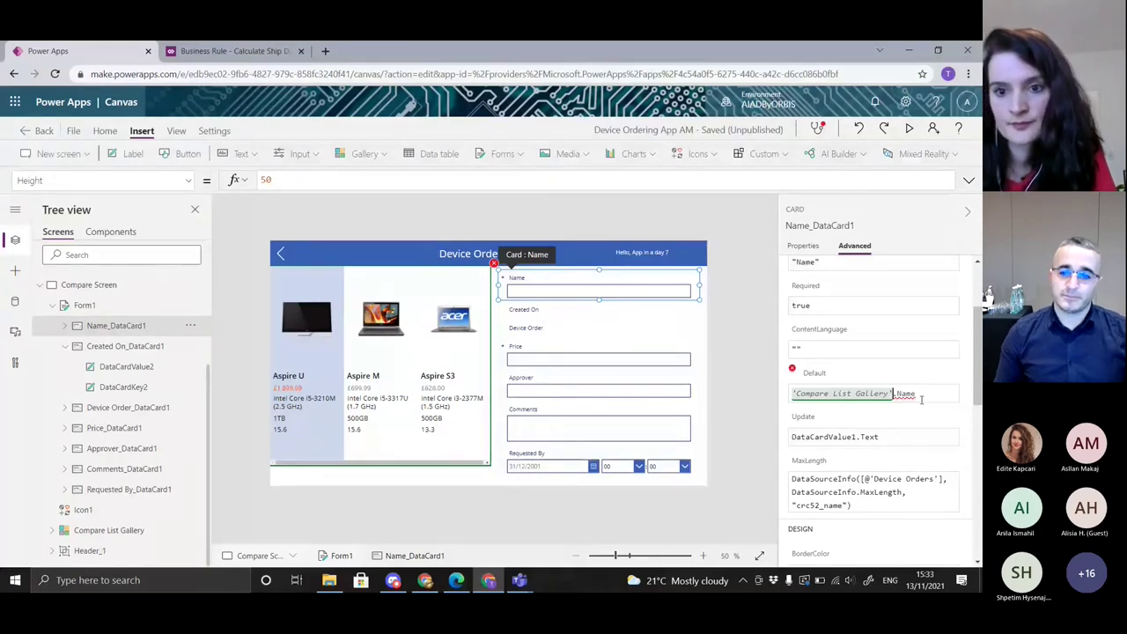
Extend the gallery reference in the Name card's Default formula with .Selected.ManufacturerName
type("..")
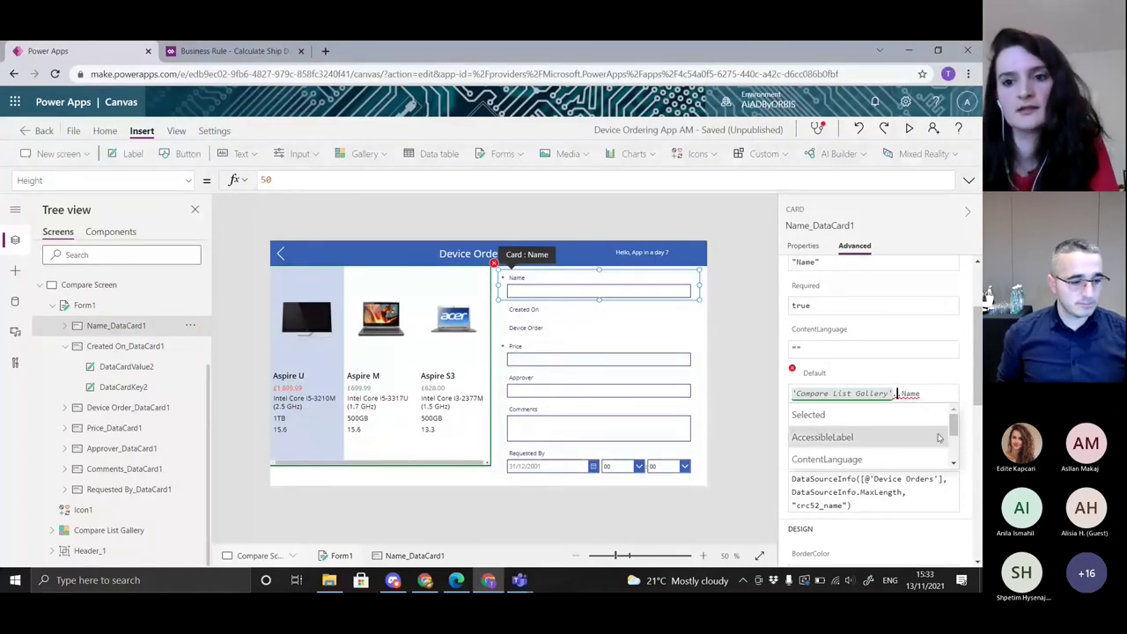
scroll(916, 441, "down", 2)
scroll(916, 445, "down", 2)
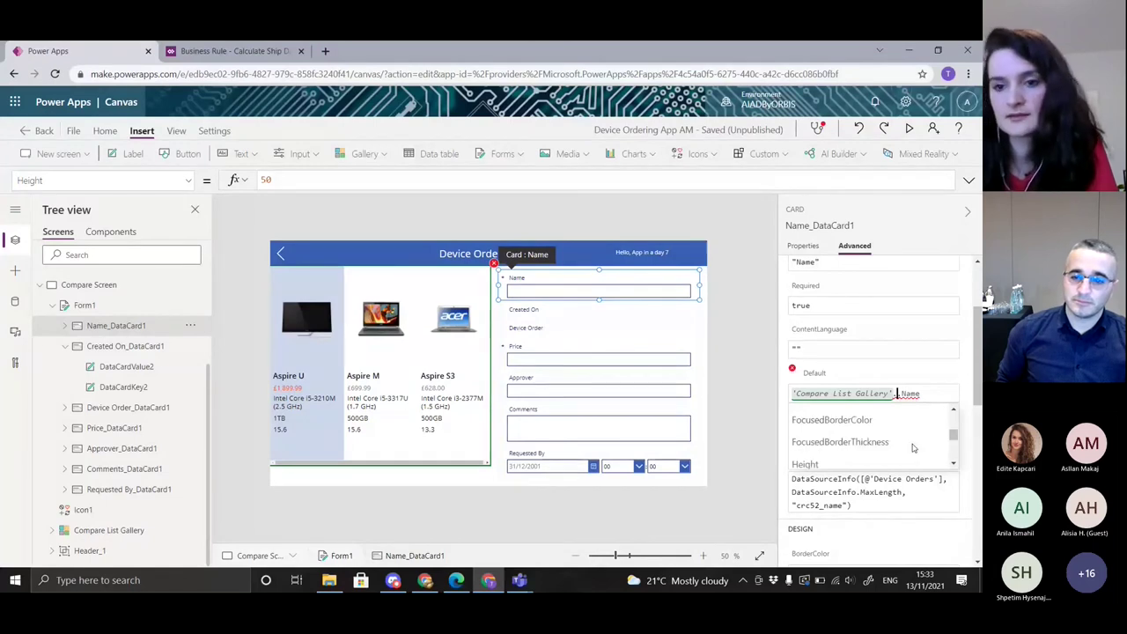
scroll(914, 446, "down", 3)
scroll(914, 448, "up", 7)
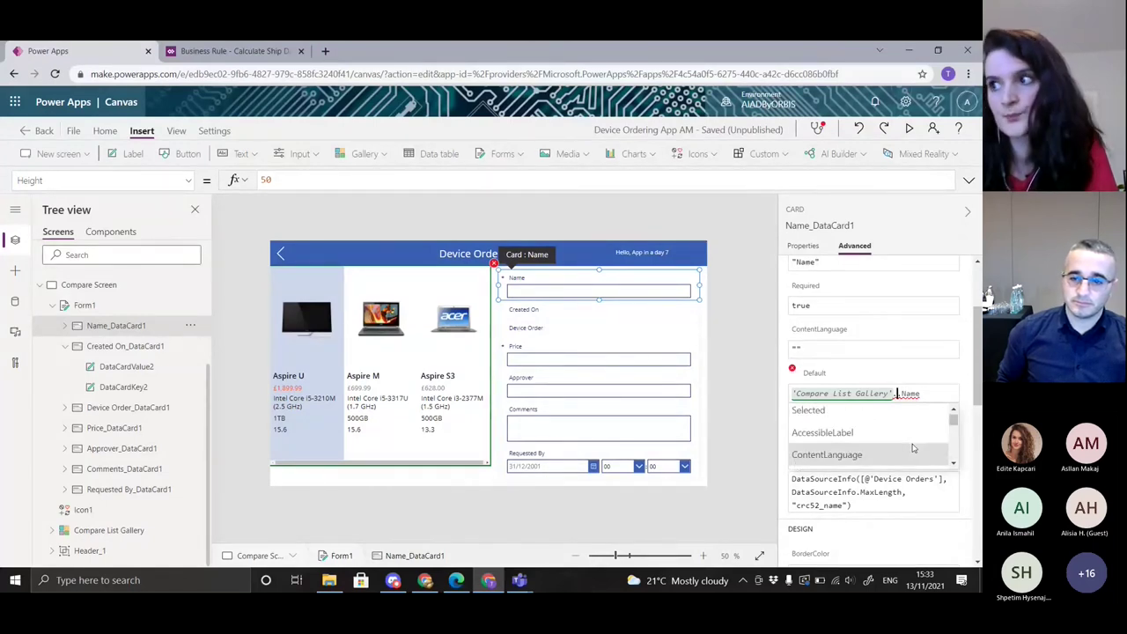
type("S")
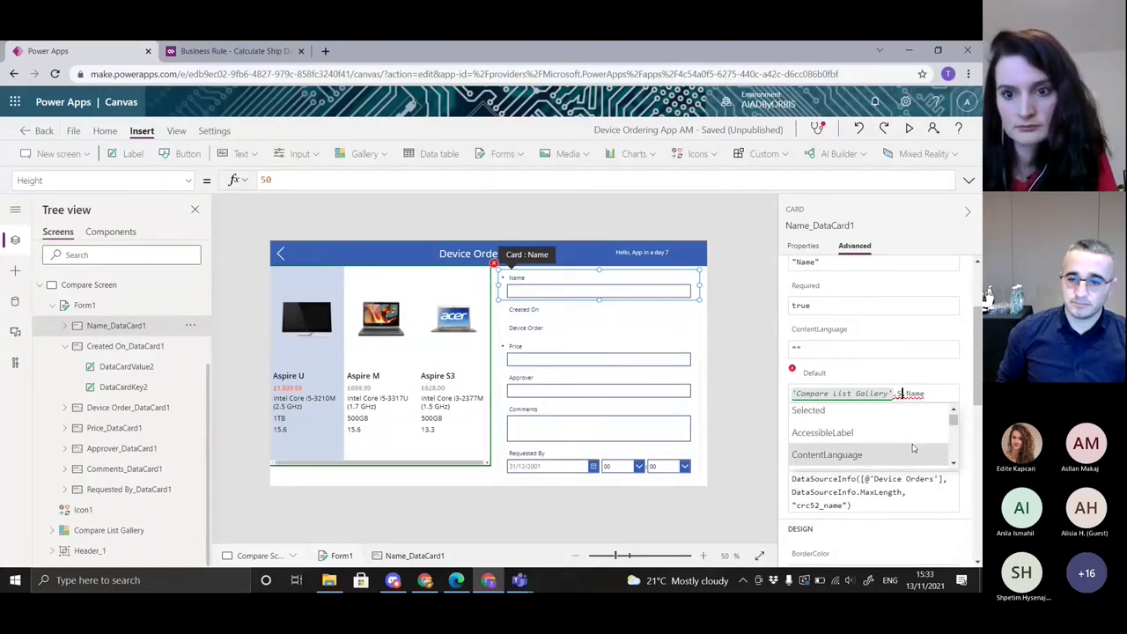
type("electe")
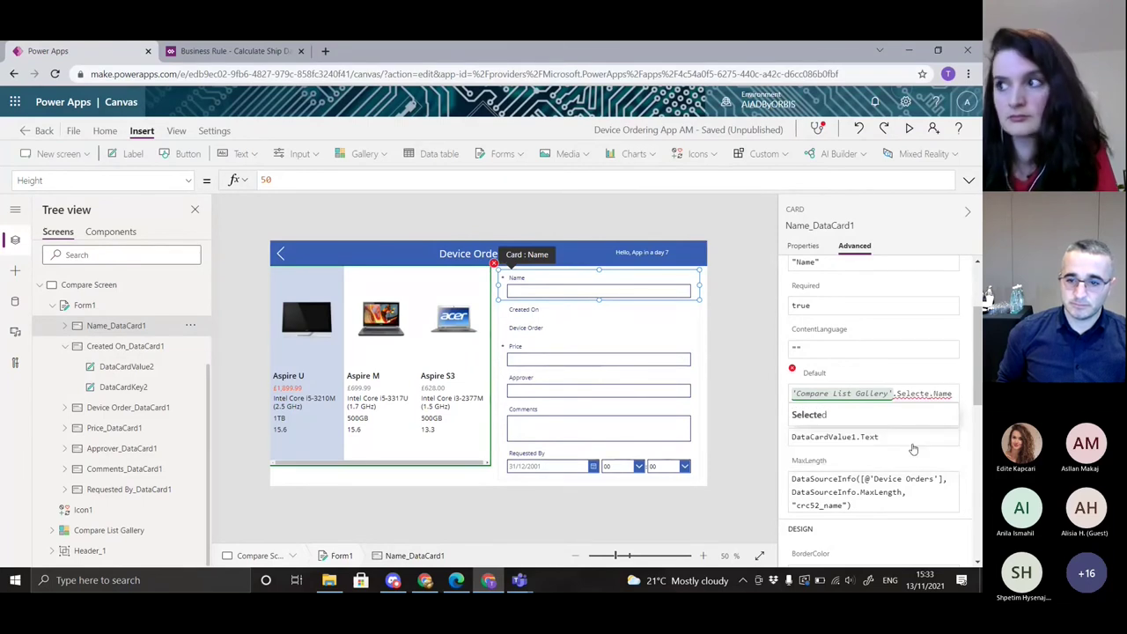
type("d")
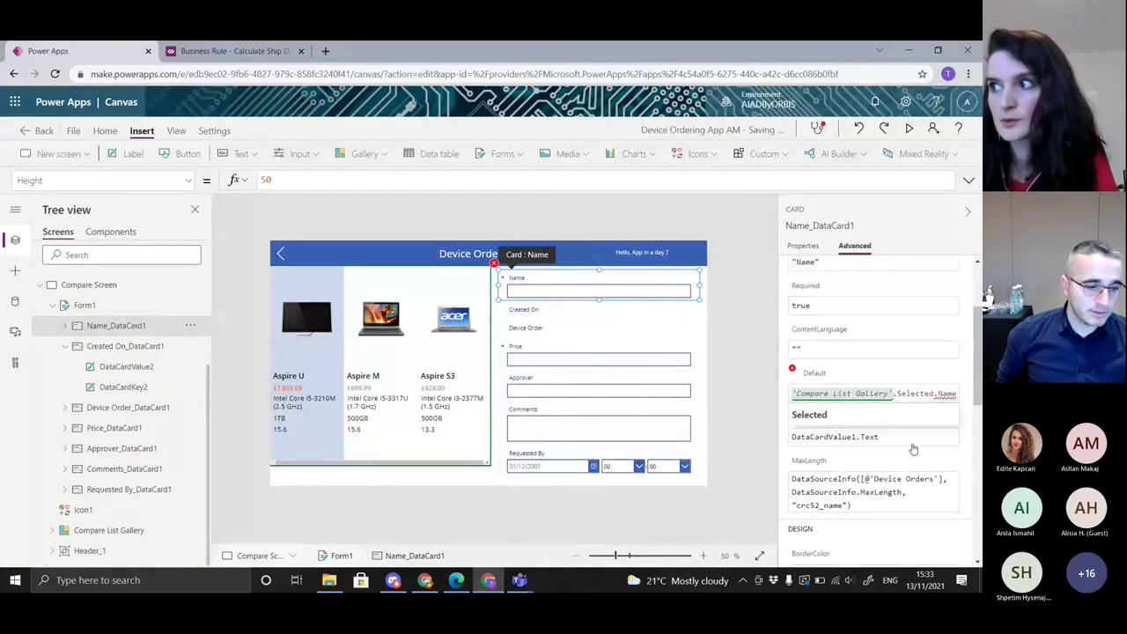
type(".")
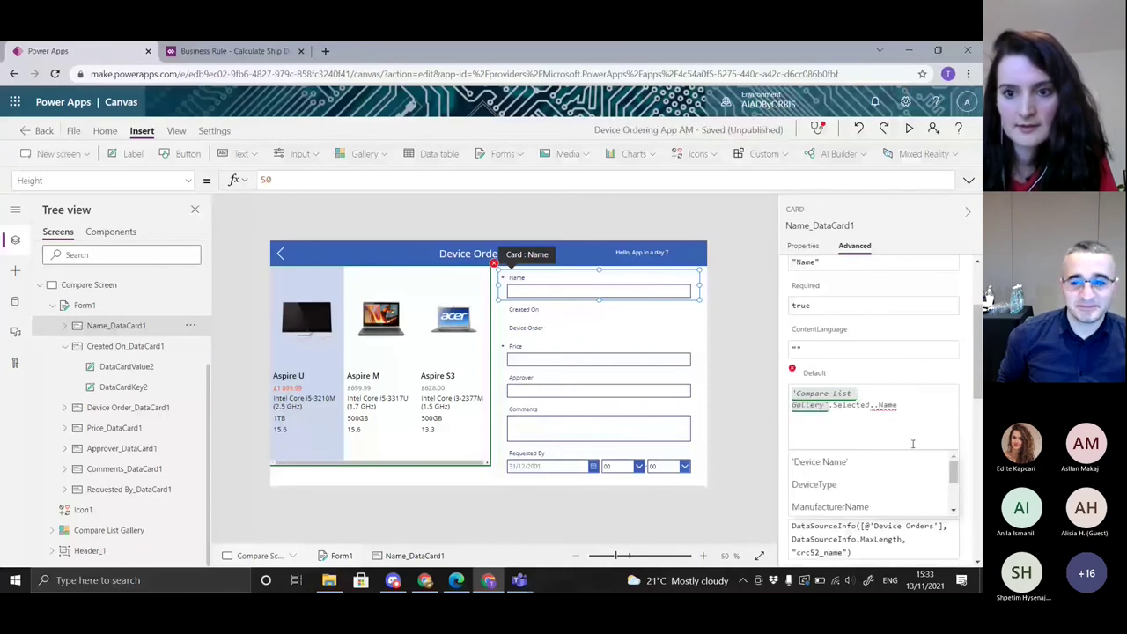
left_click(879, 507)
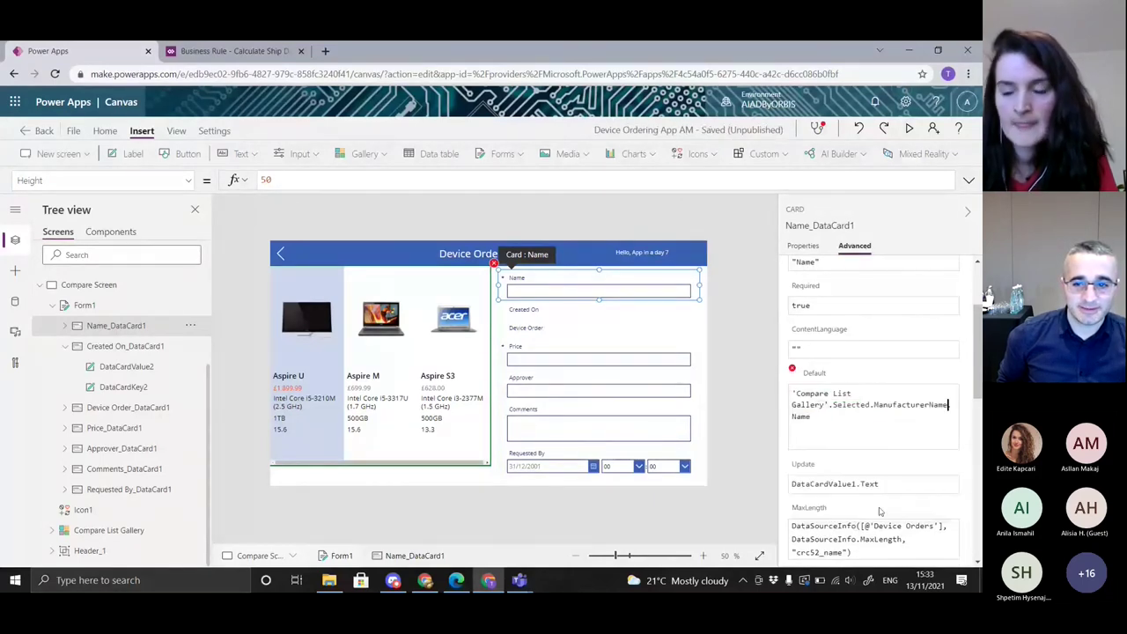
type(".")
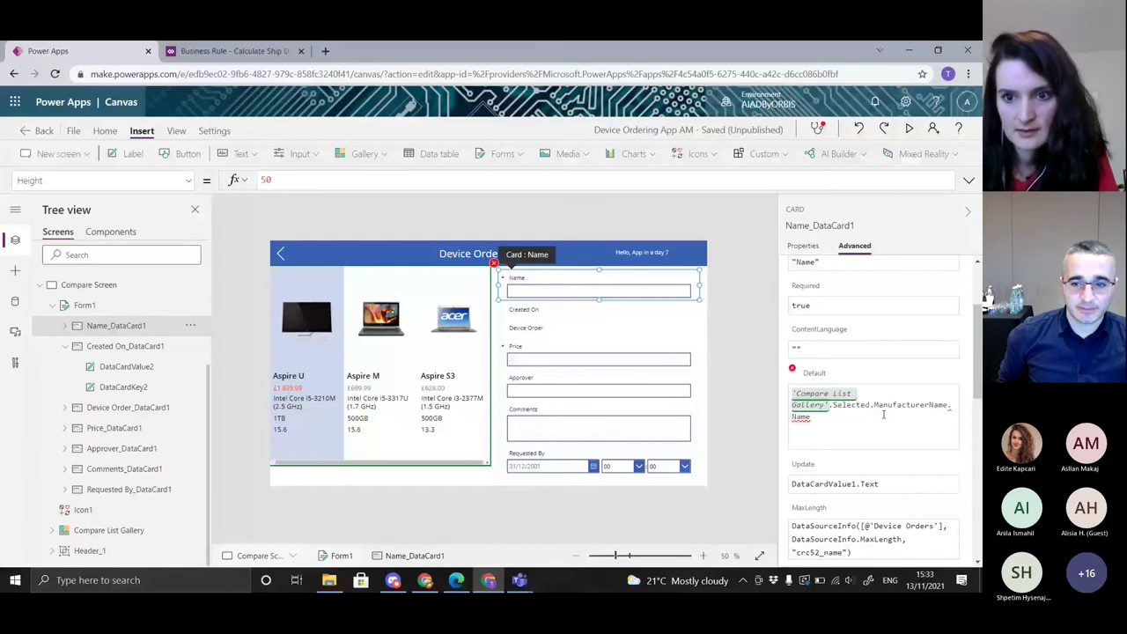
Concatenate a hyphen separator after ManufacturerName in the Default formula by inserting & "-" &
type(" &")
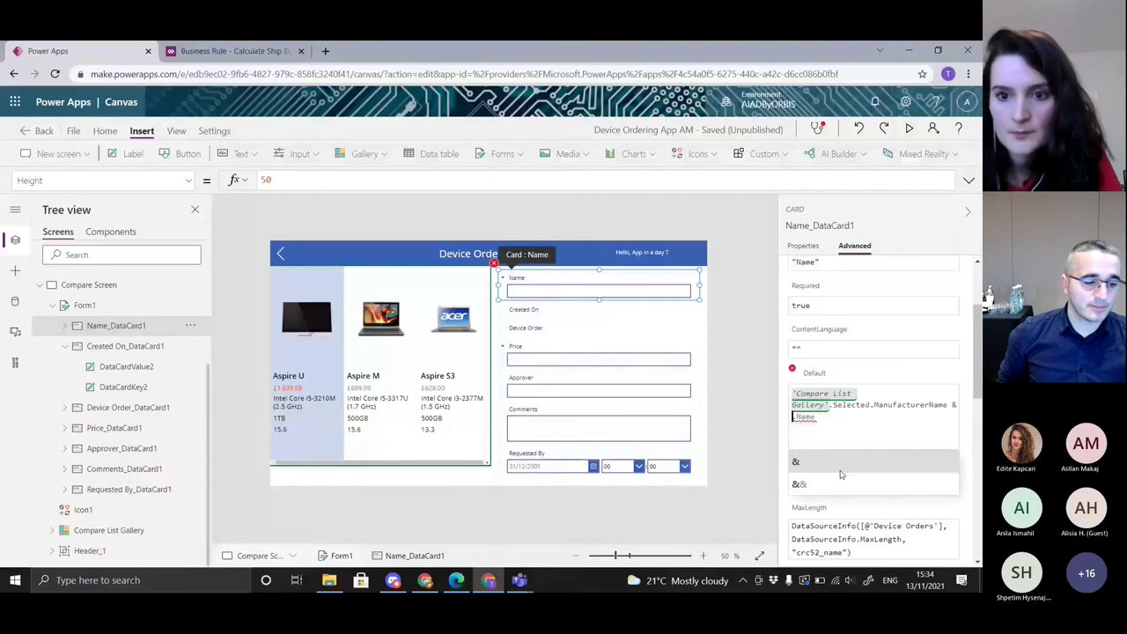
key("Escape")
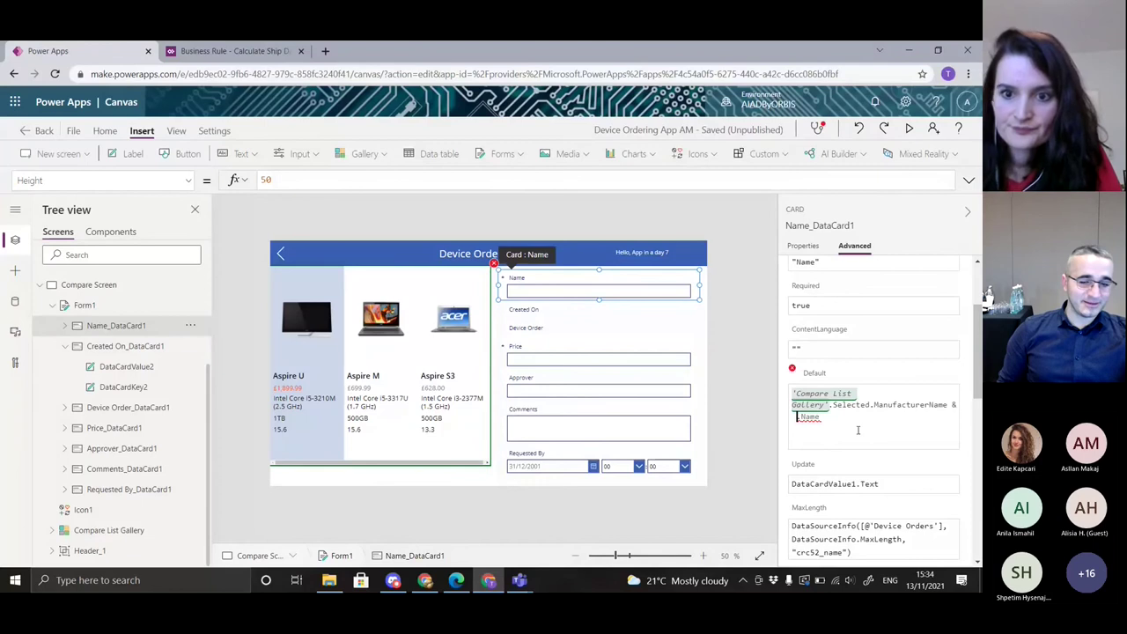
type("\"\"")
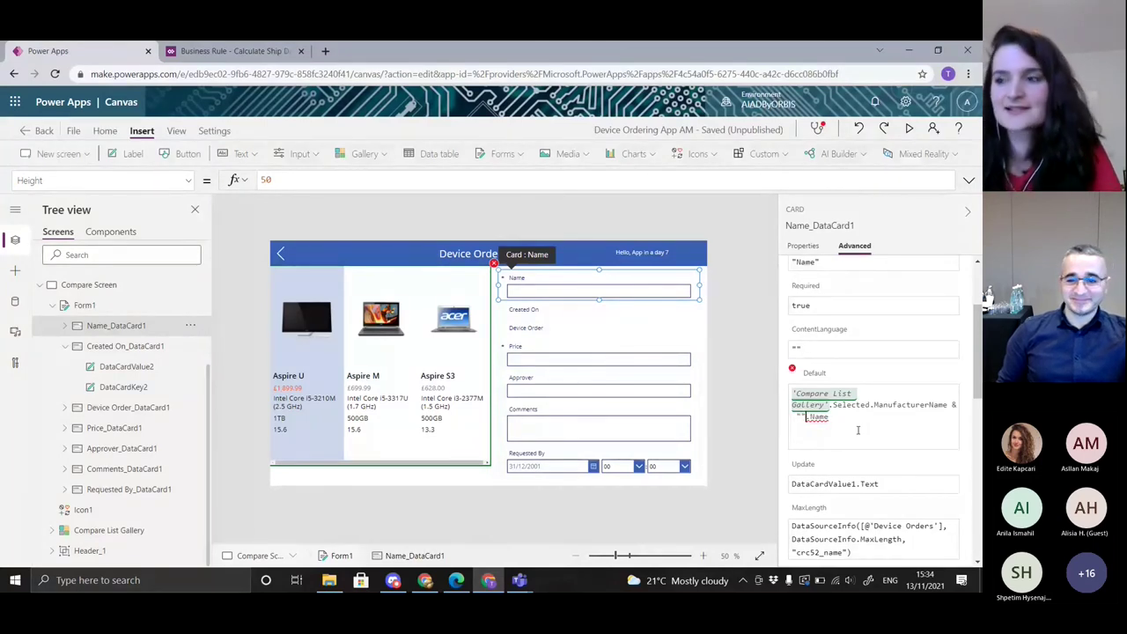
key("Left")
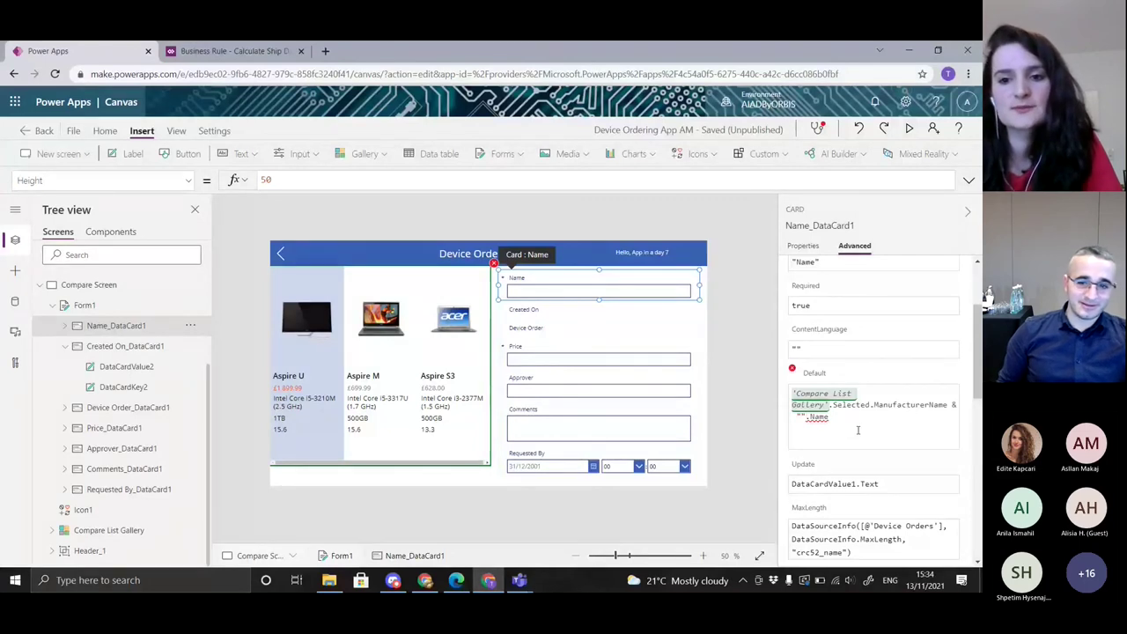
type("-")
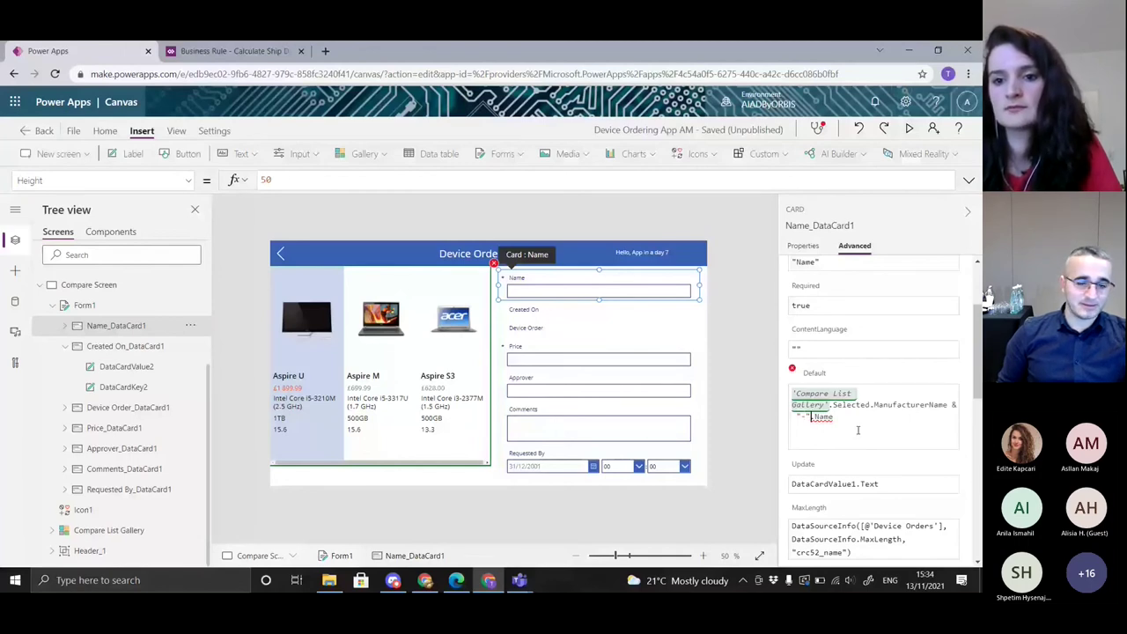
key("Right")
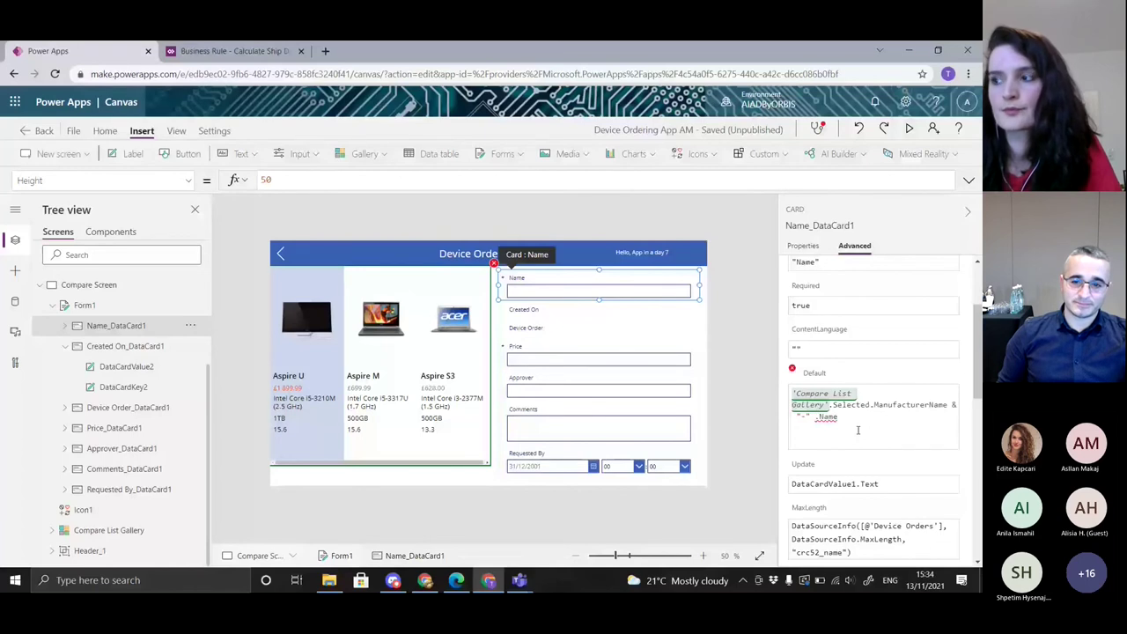
type("& ")
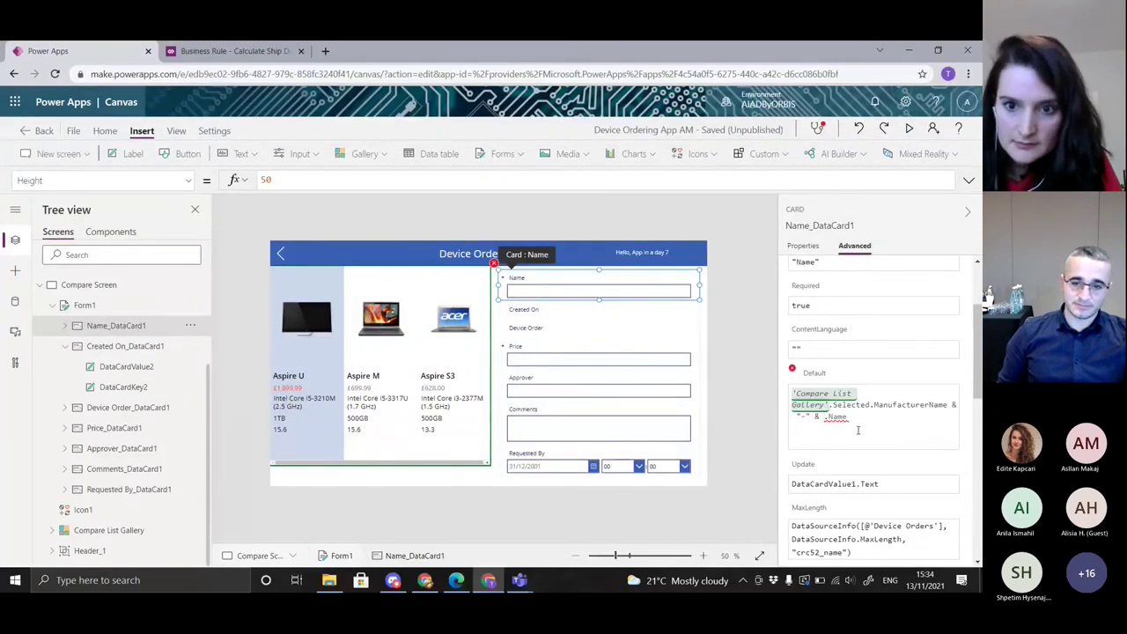
Insert a second 'Compare List Gallery'.Selected reference after the hyphen separator, directly before the trailing .Name
type("C")
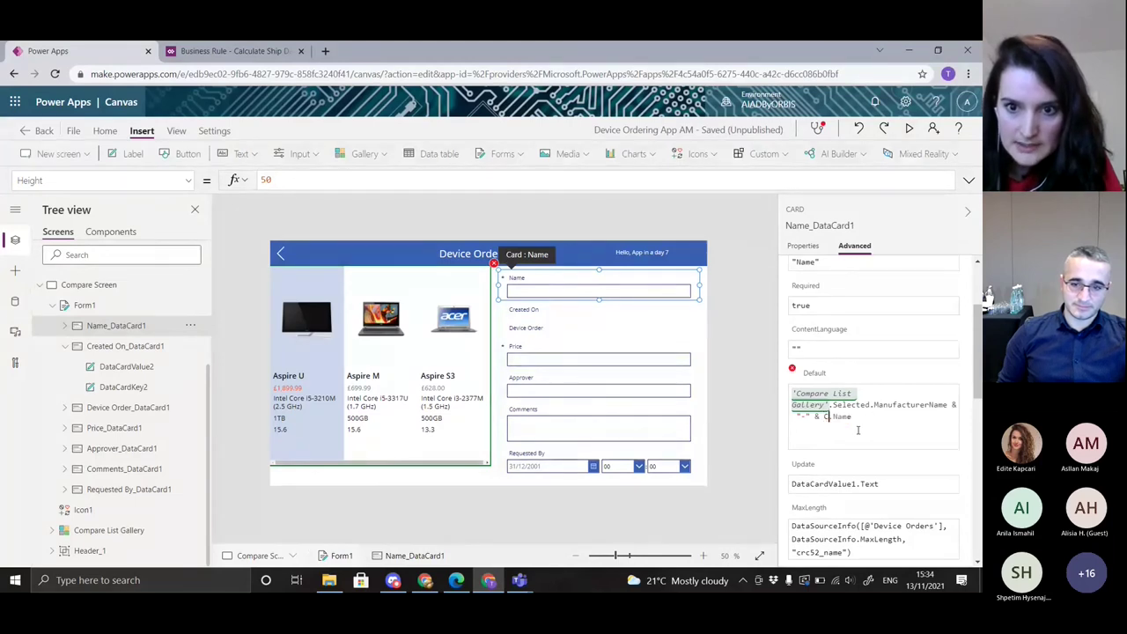
type("o")
type("mpar")
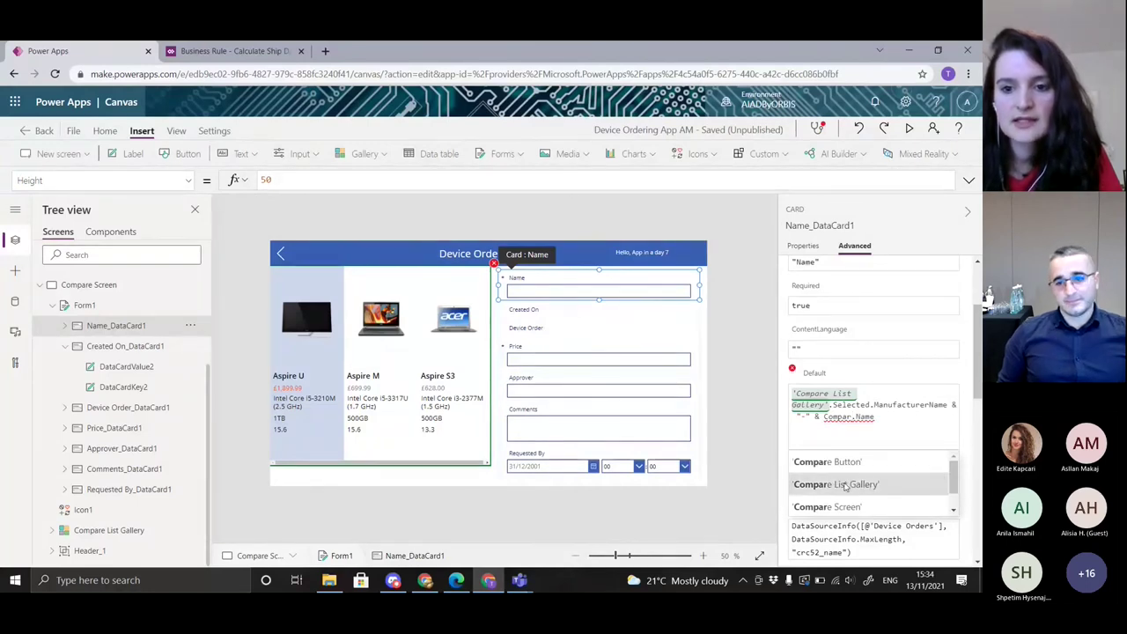
left_click(846, 480)
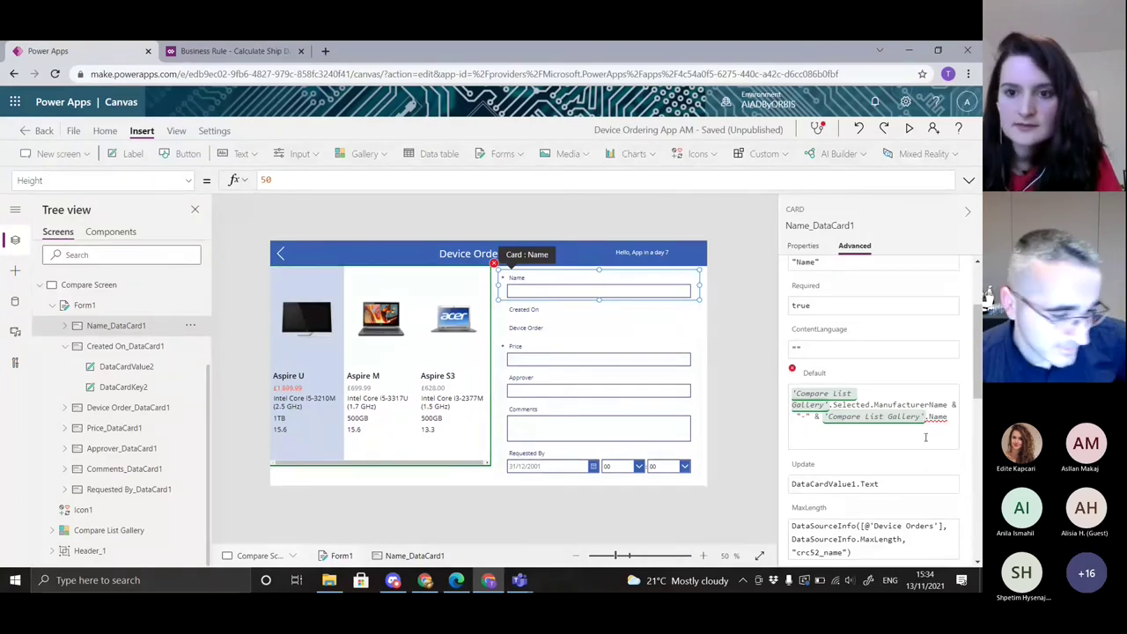
type(".")
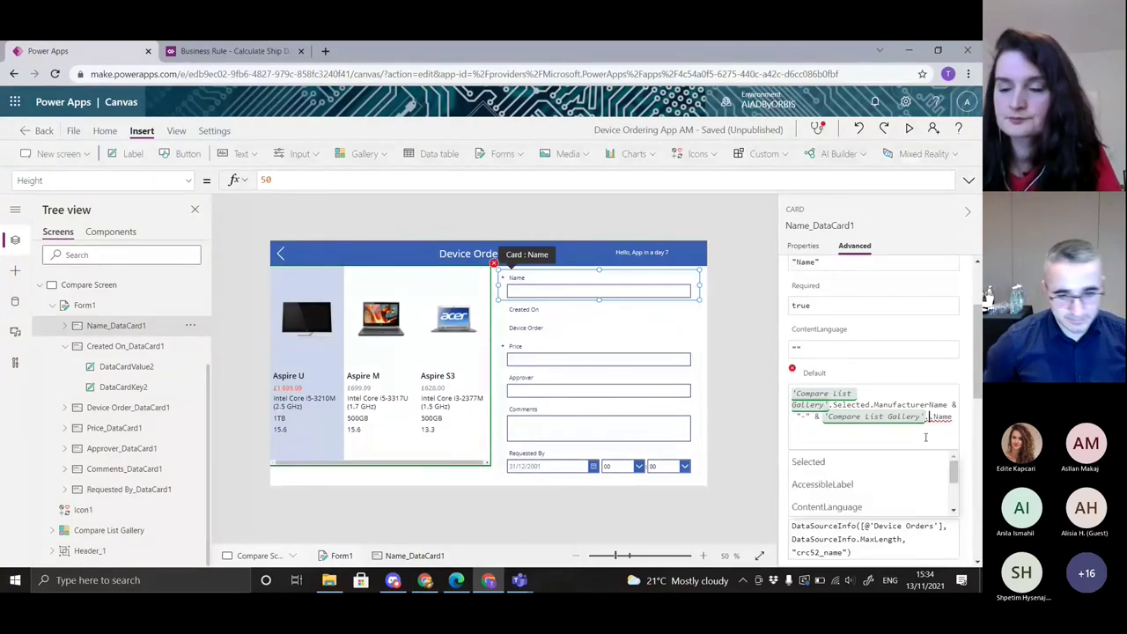
type("Sele")
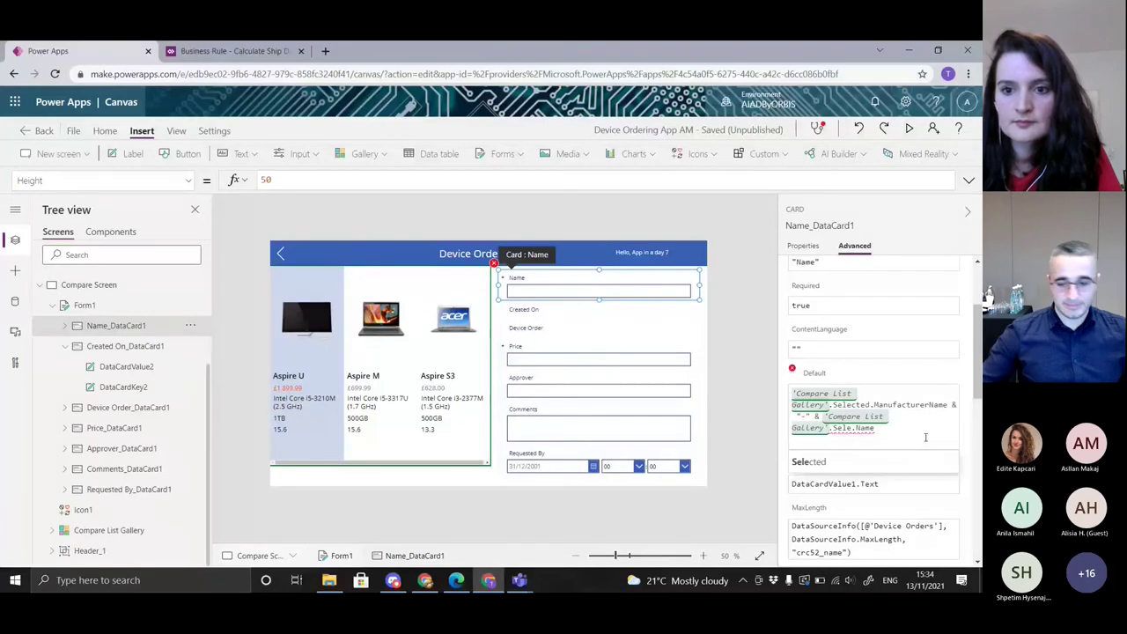
key("Tab")
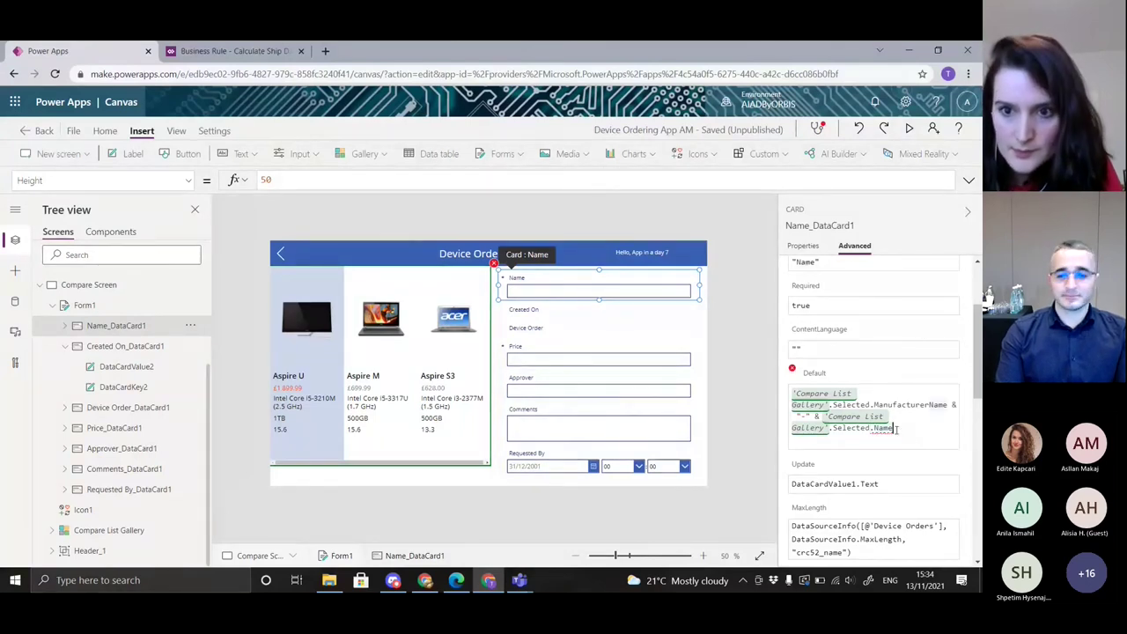
Replace the trailing Name in the Name card's Default formula with the 'Device Name' field and save the app
mouse_move(894, 428)
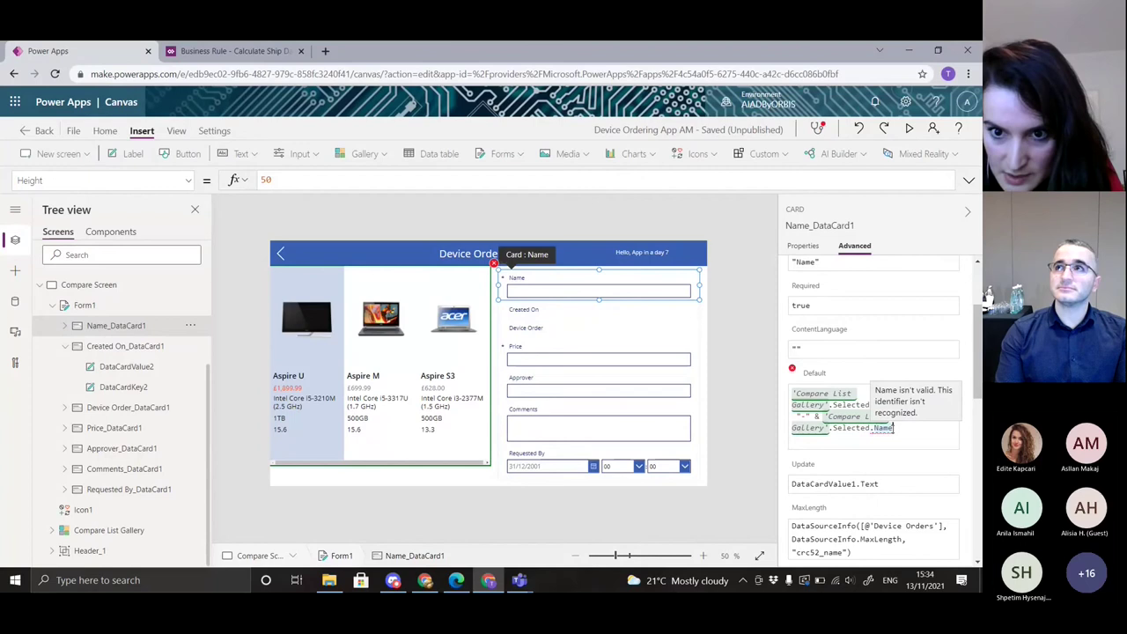
double_click(882, 428)
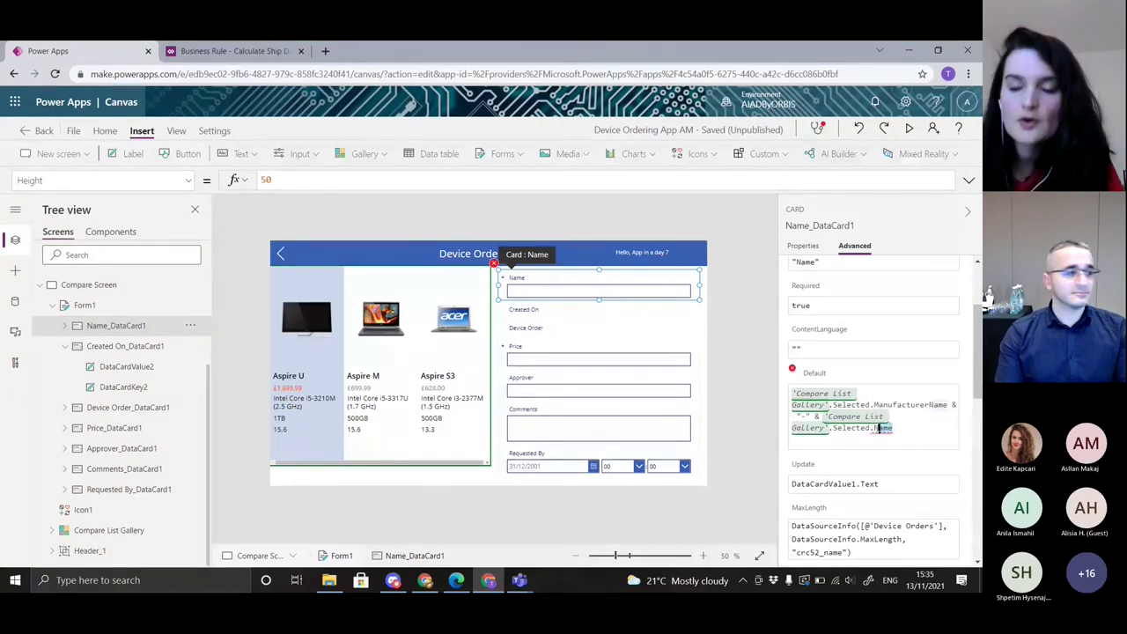
left_click(886, 428)
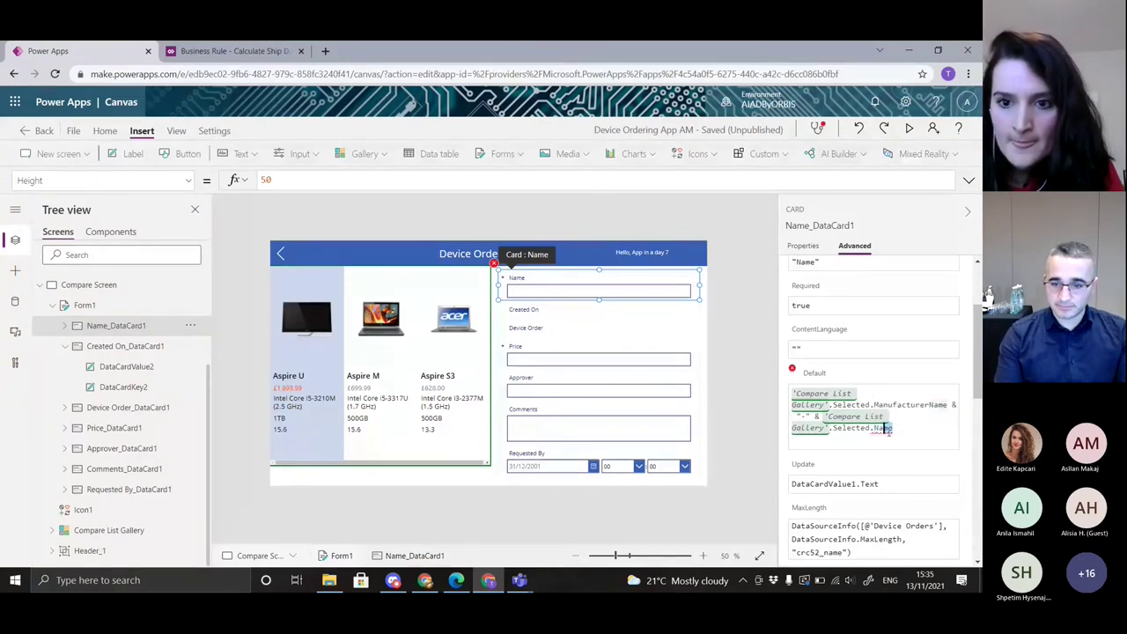
left_click_drag(892, 429, 872, 428)
key("BackSpace")
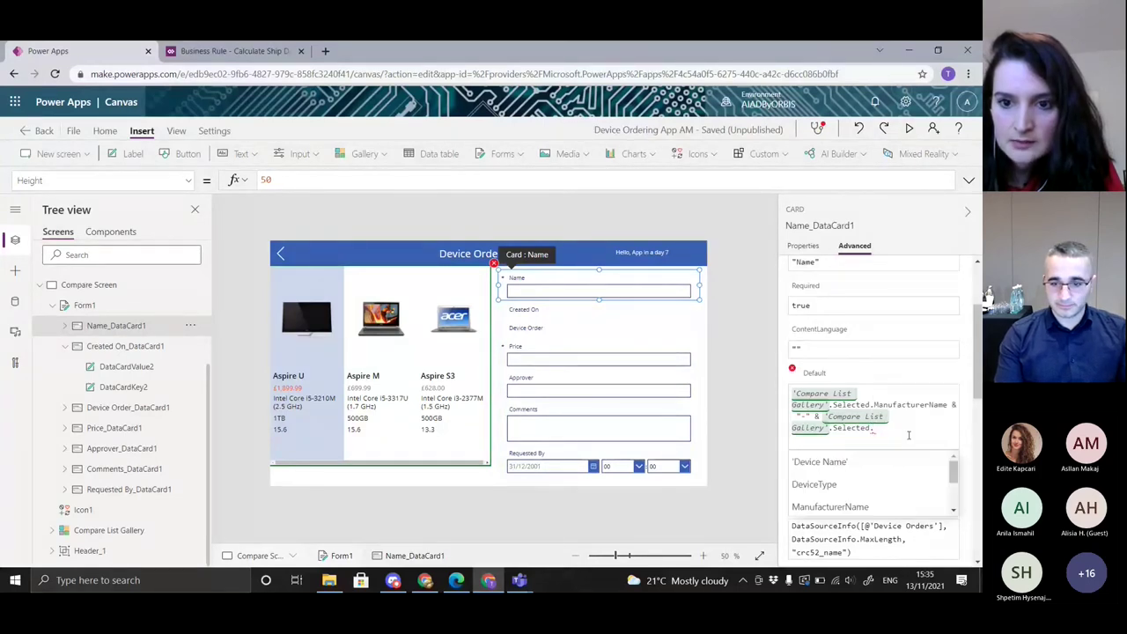
left_click(870, 469)
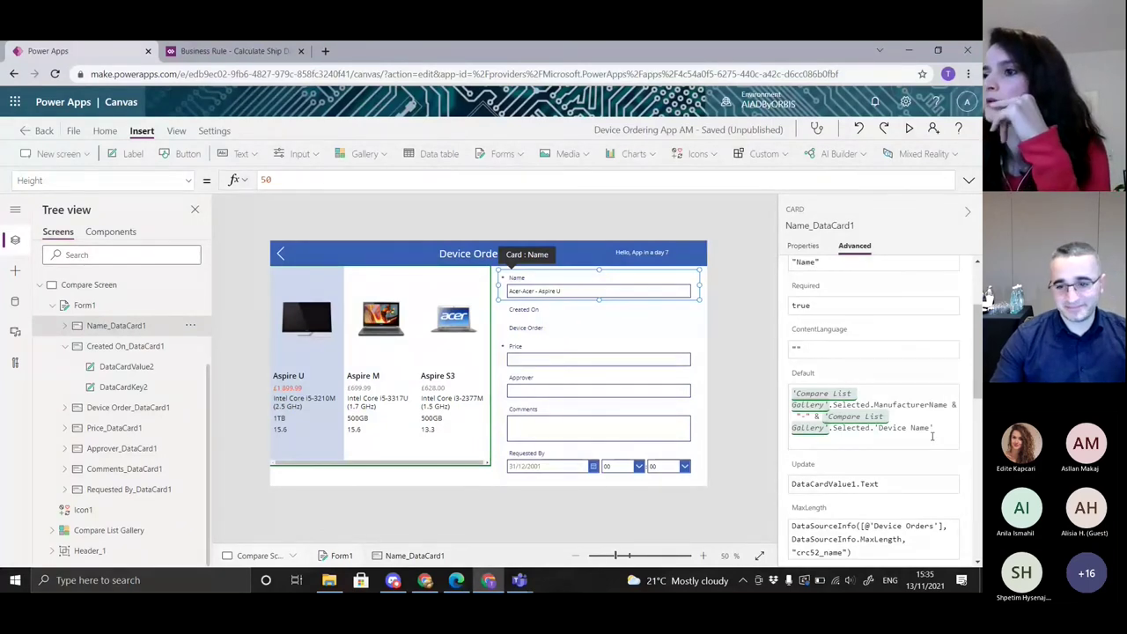
key("ctrl+s")
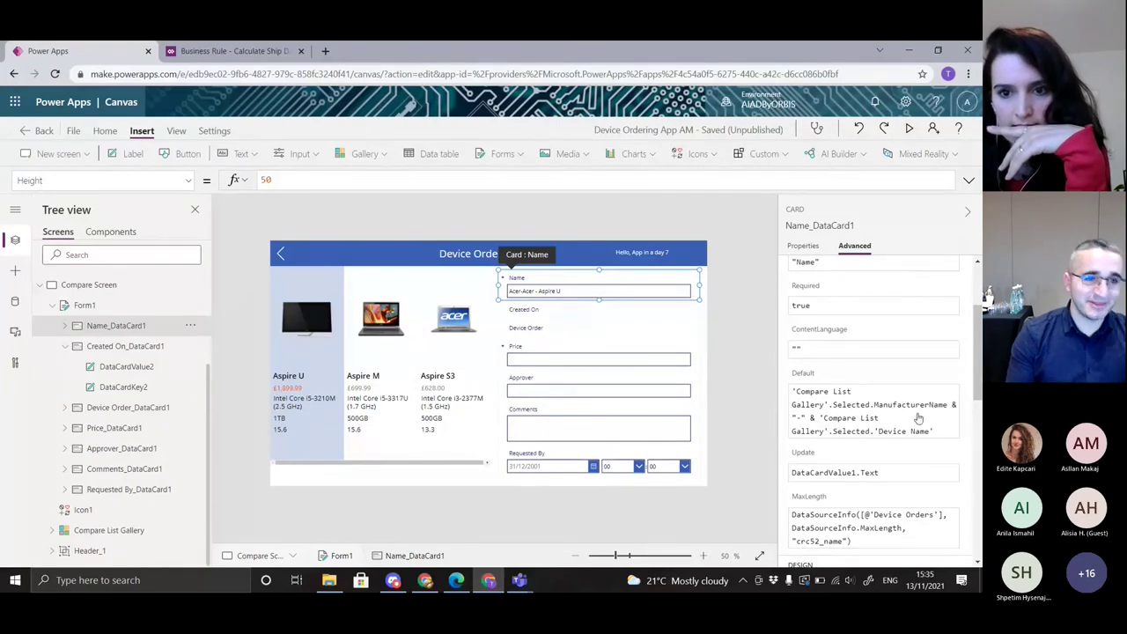
Set the Name card's DisplayMode property to DisplayMode.View and save the app
scroll(919, 418, "down", 1)
scroll(914, 440, "up", 1)
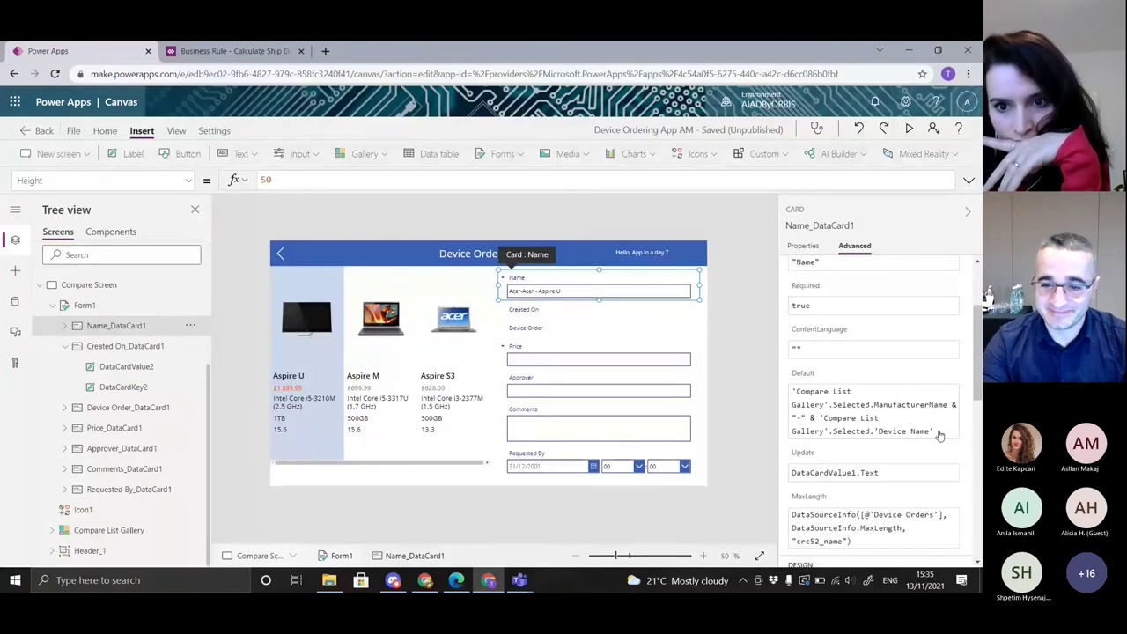
scroll(939, 435, "down", 3)
scroll(930, 434, "down", 2)
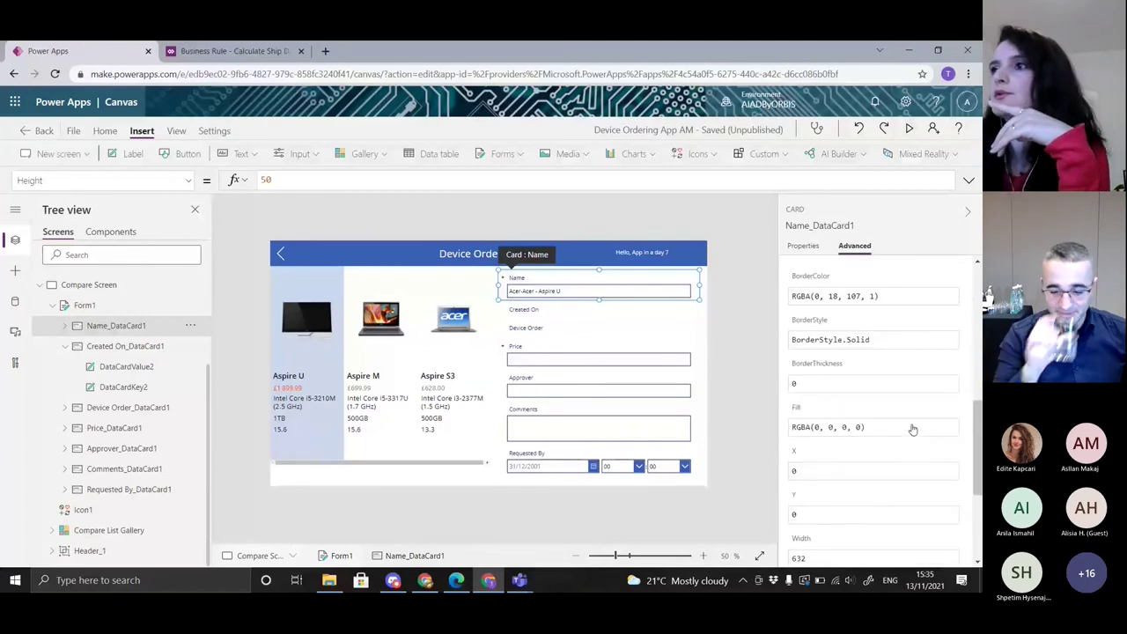
scroll(914, 429, "up", 1)
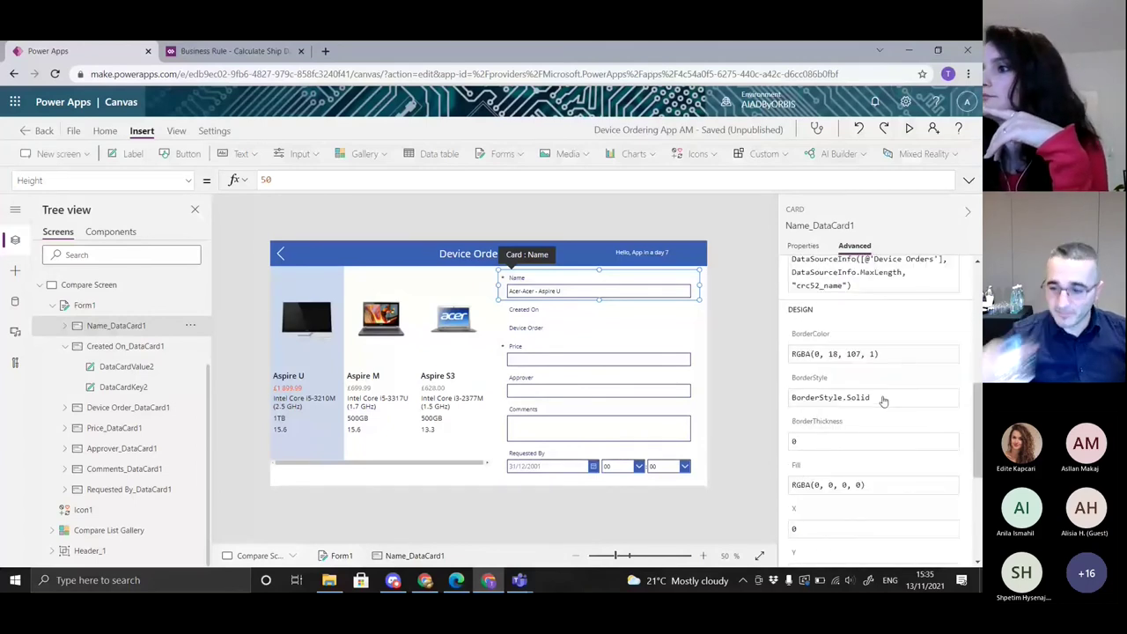
scroll(872, 414, "down", 1)
scroll(861, 427, "down", 3)
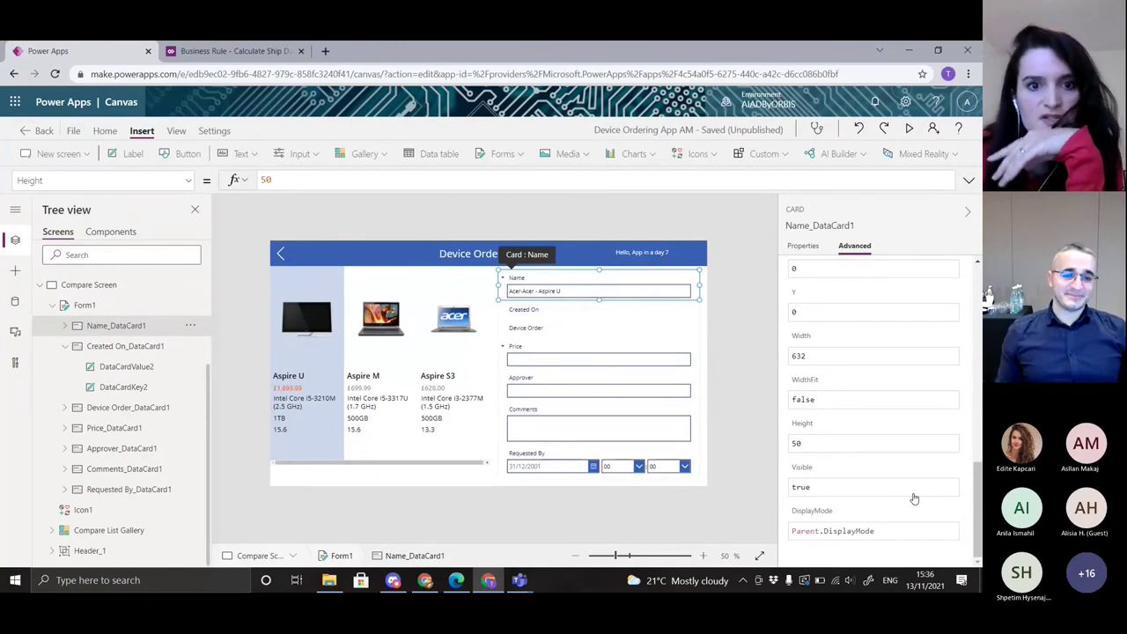
key("BackSpace")
key("BackSpace")
key("BackSpace")
key("BackSpace")
key("BackSpace")
key("BackSpace")
key("BackSpace")
key("BackSpace")
key("BackSpace")
key("BackSpace")
key("BackSpace")
key("BackSpace")
key("BackSpace")
key("BackSpace")
key("BackSpace")
key("BackSpace")
key("BackSpace")
key("BackSpace")
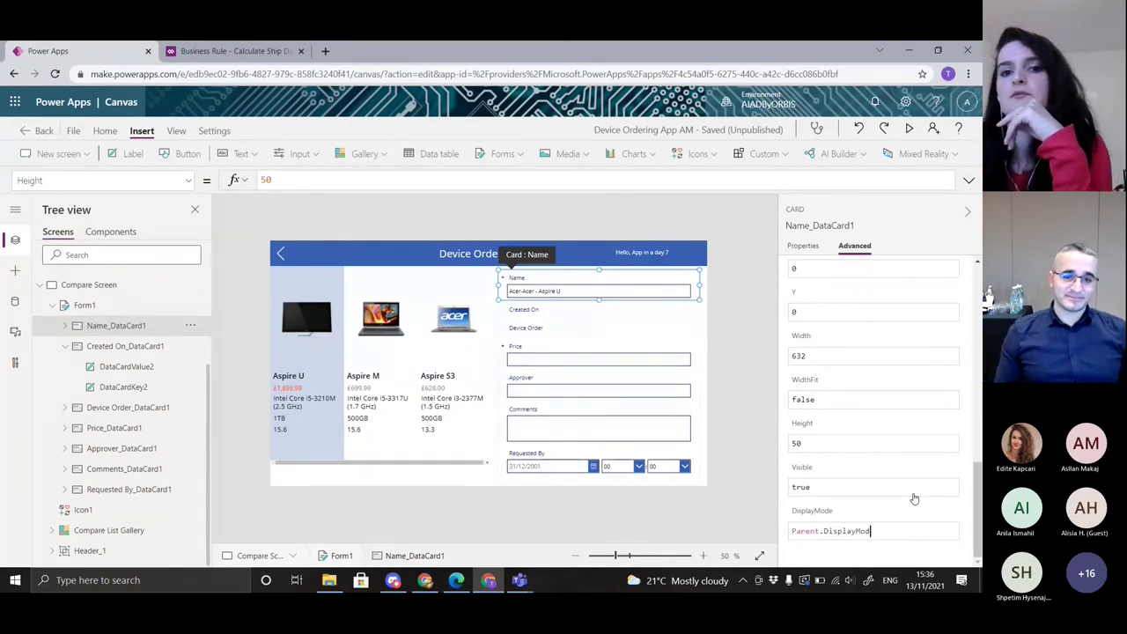
type("Dis")
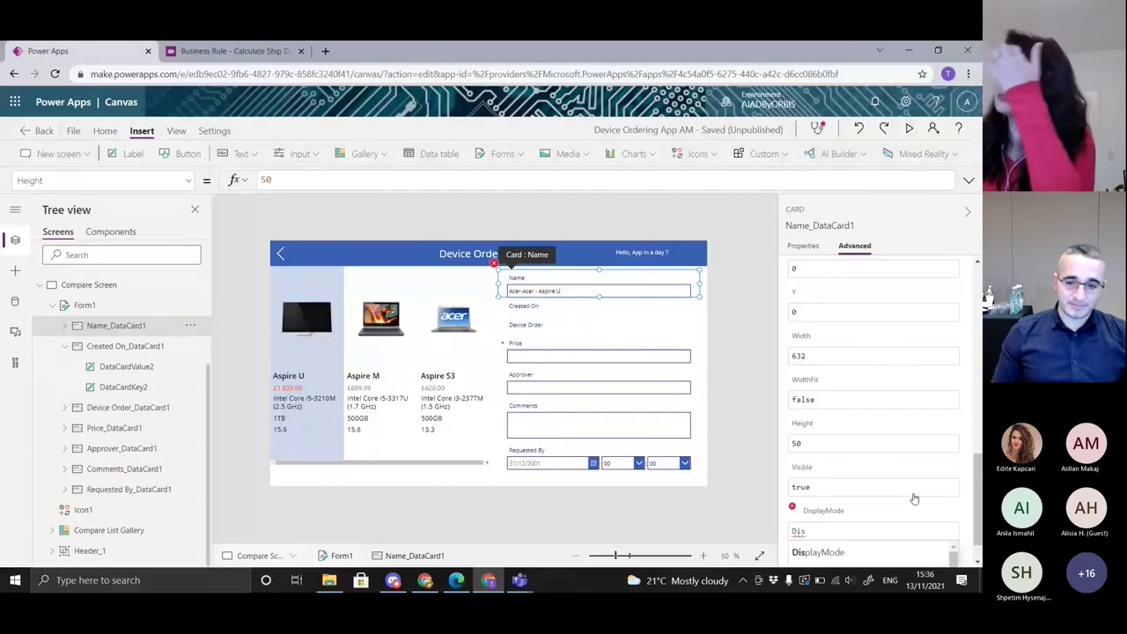
left_click(881, 549)
type(".v")
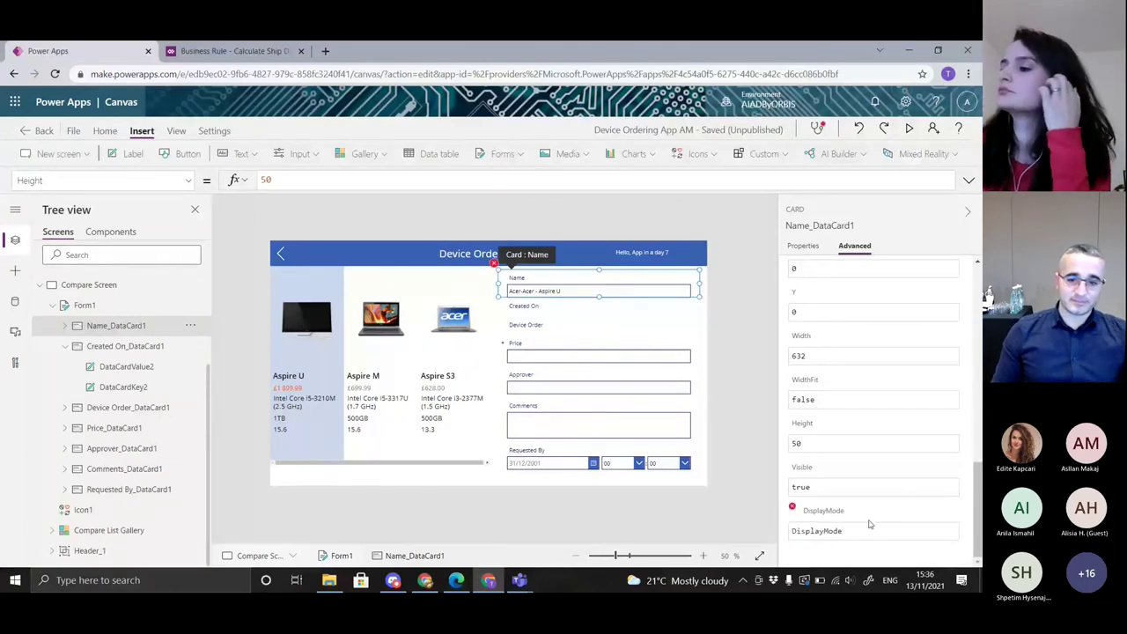
type("iew")
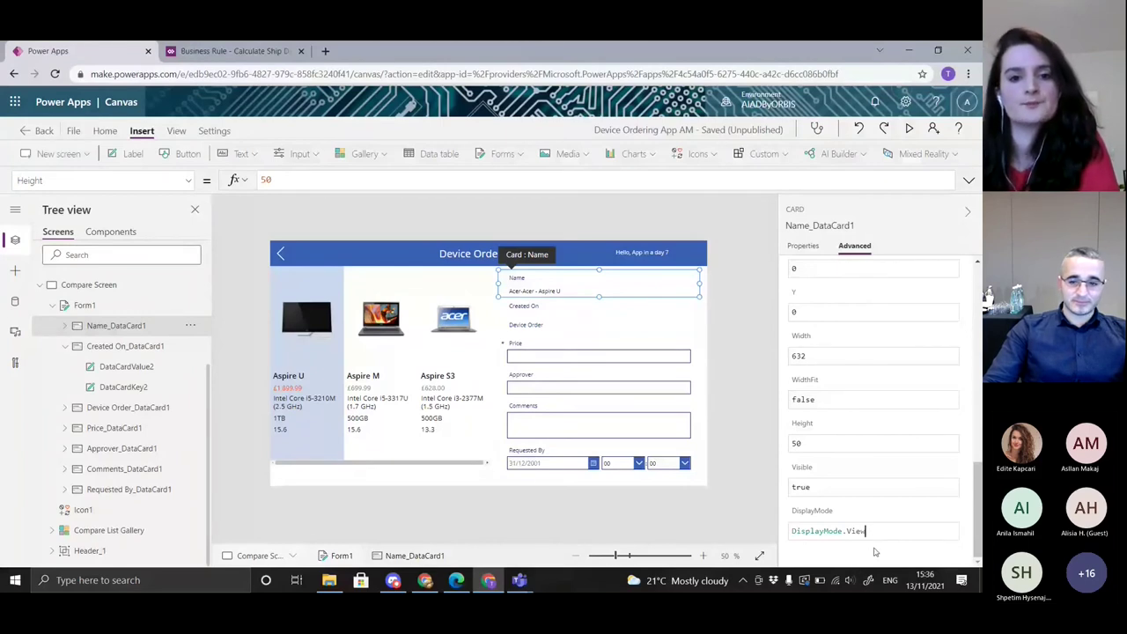
key("ctrl+s")
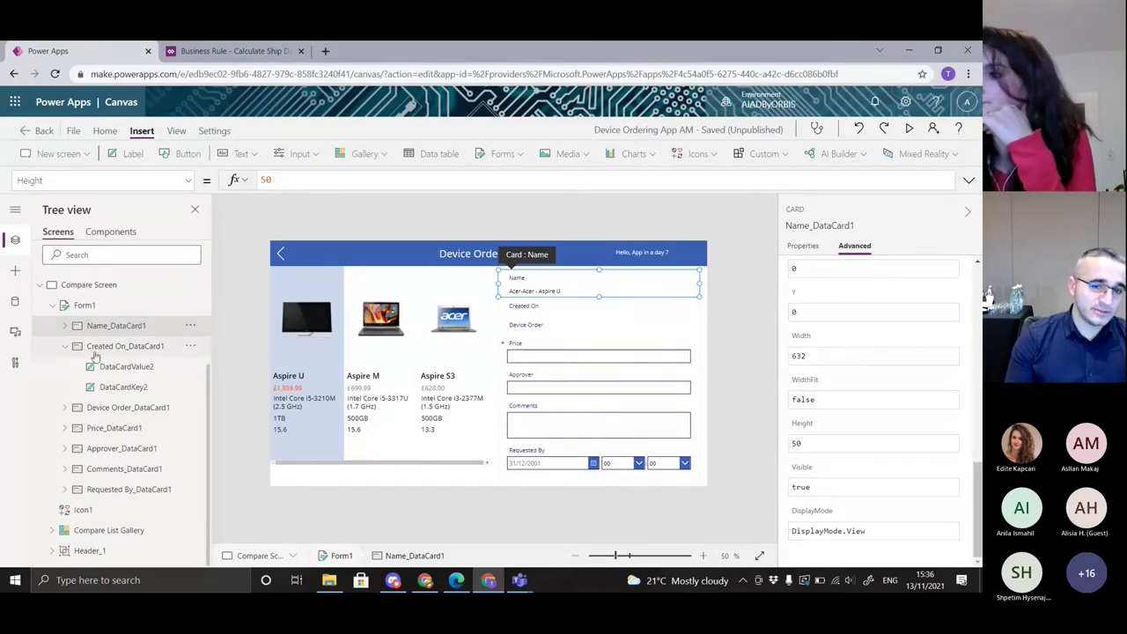
Collapse the Created On card, then replace the Price card's Default formula with an opening Text( function
left_click(64, 346)
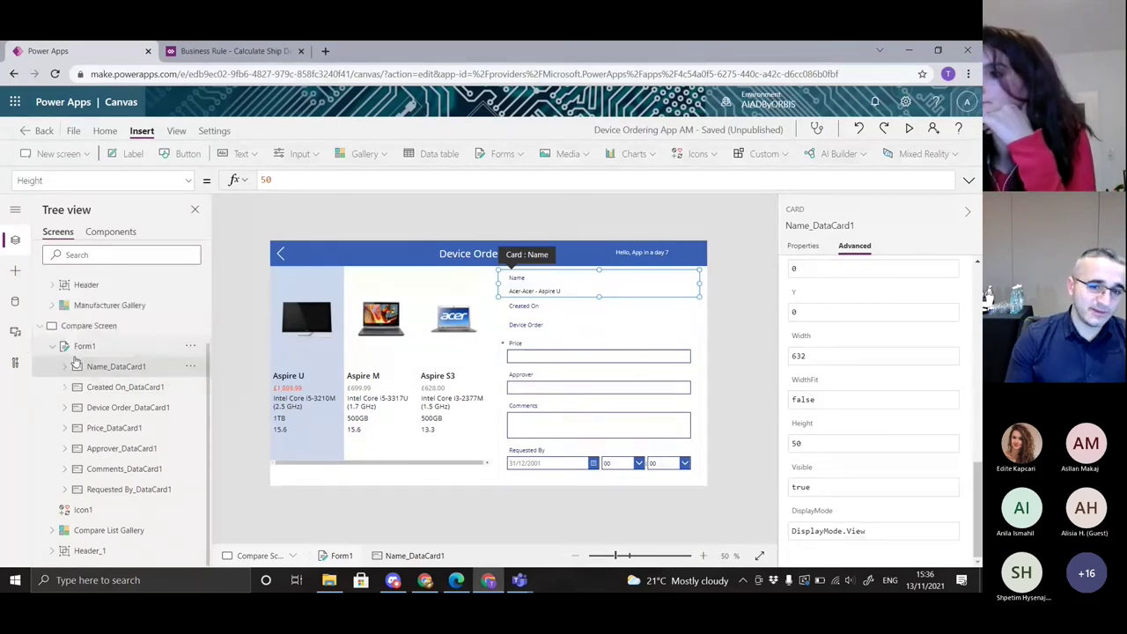
left_click(113, 429)
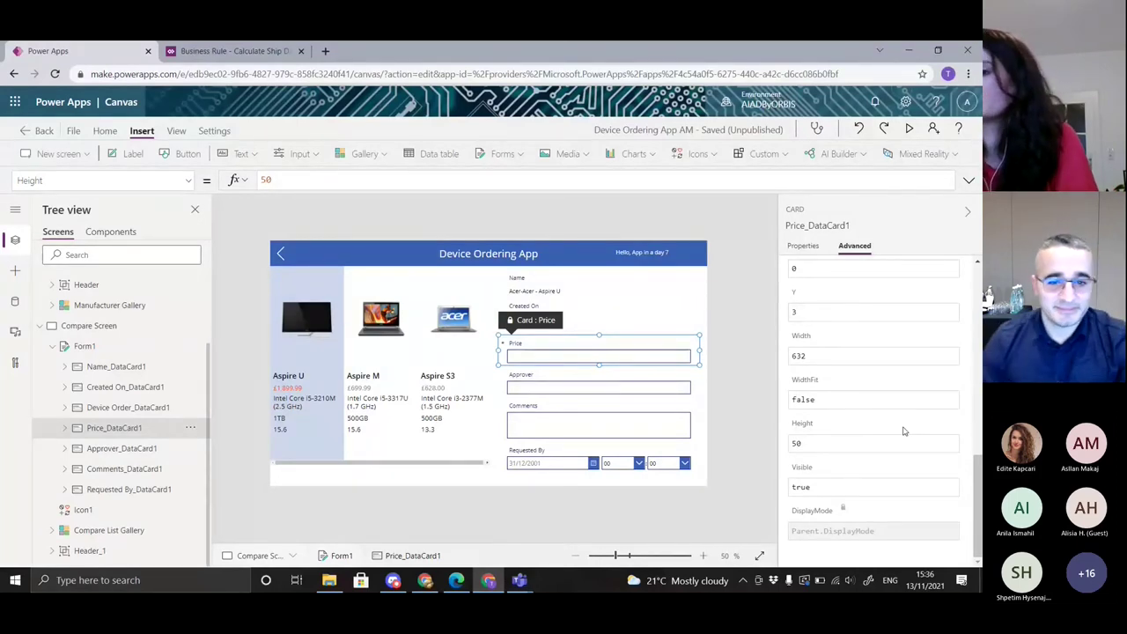
scroll(903, 431, "up", 5)
scroll(903, 431, "up", 3)
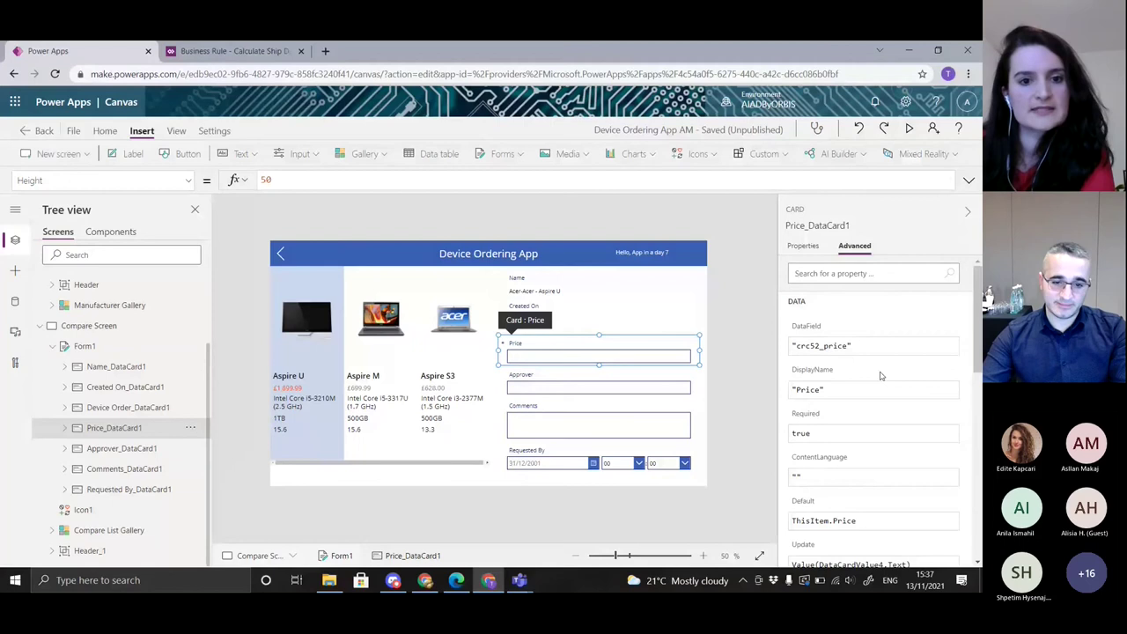
scroll(878, 383, "down", 2)
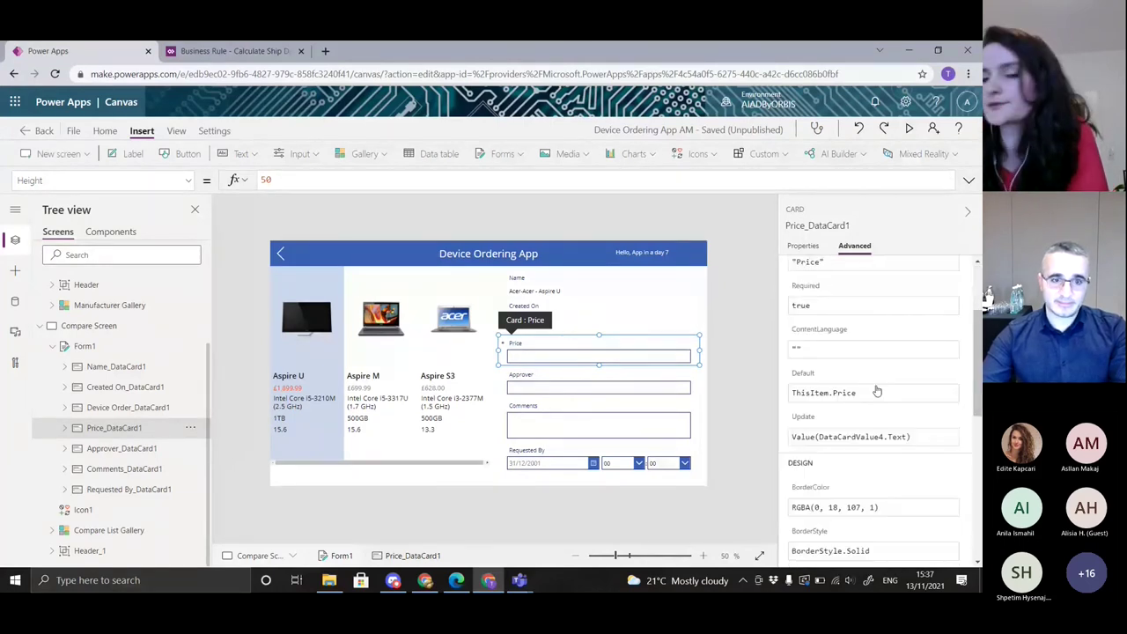
left_click(876, 393)
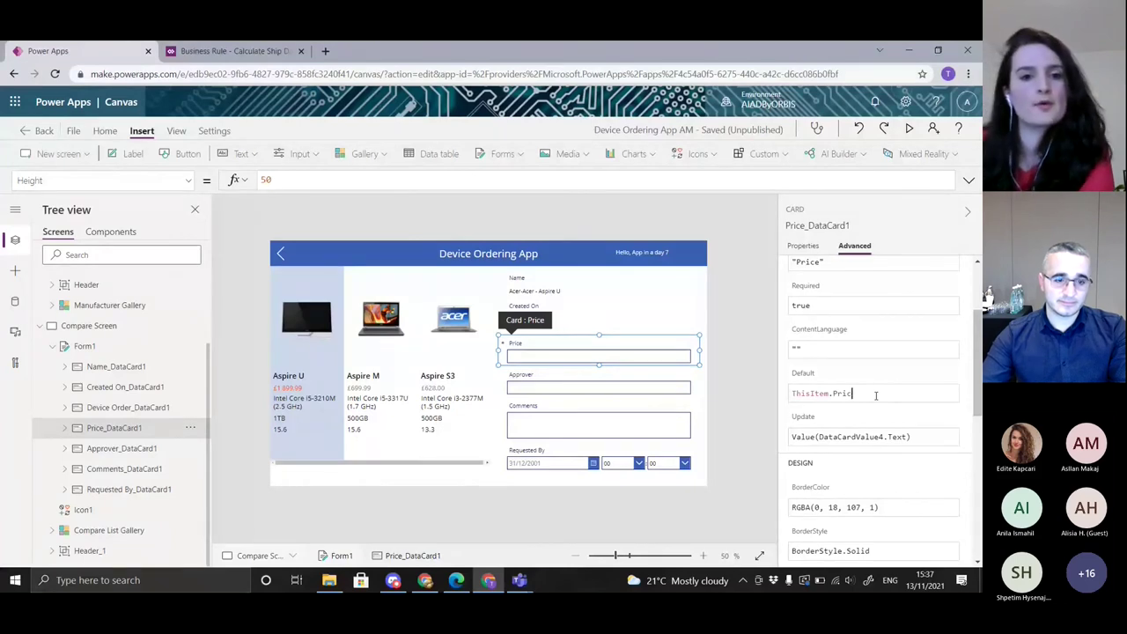
key("ctrl+a")
key("BackSpace")
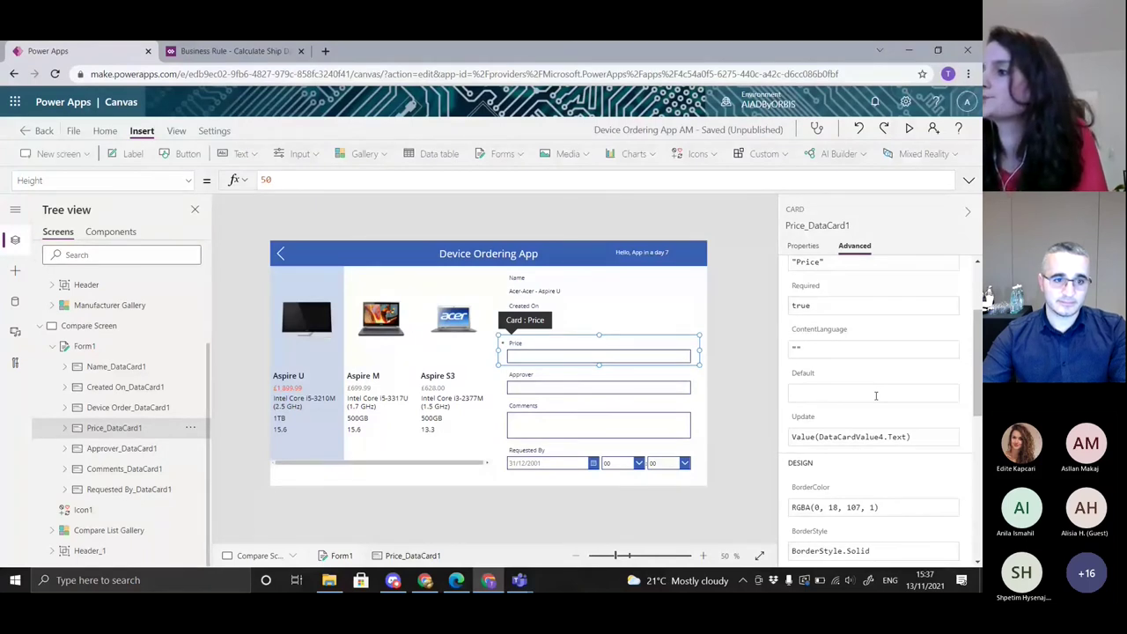
type("te")
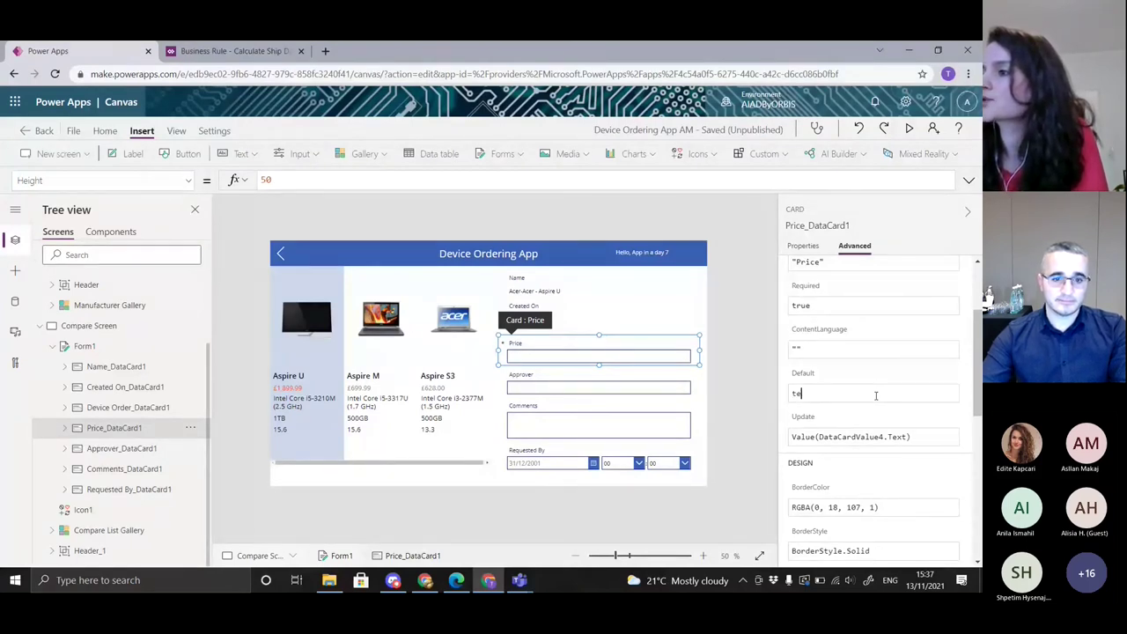
type("x")
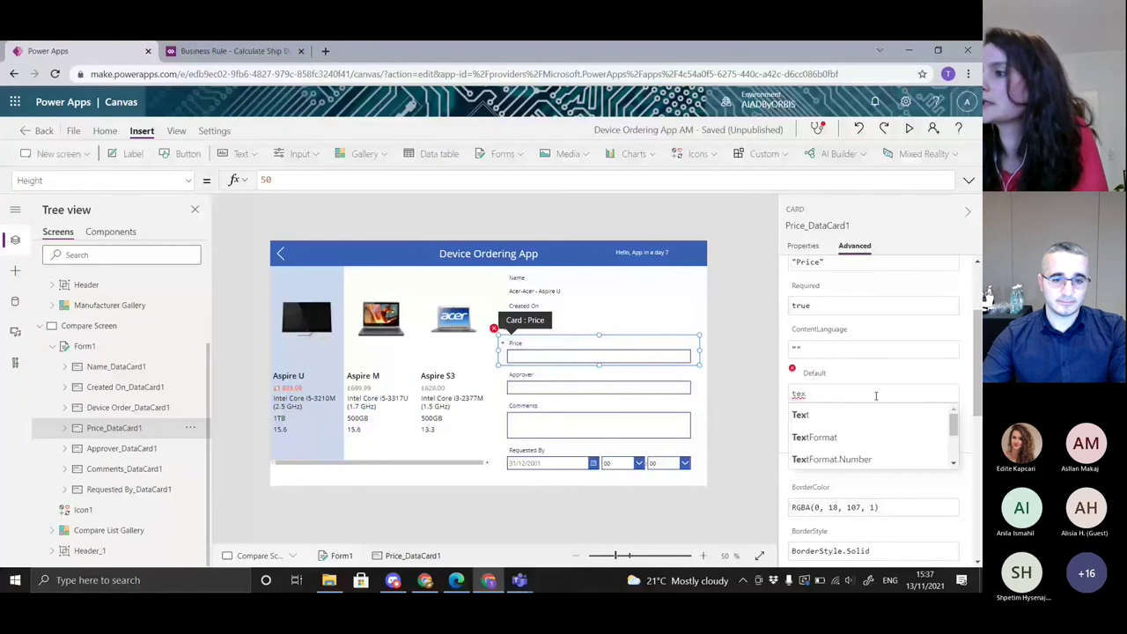
key("Tab")
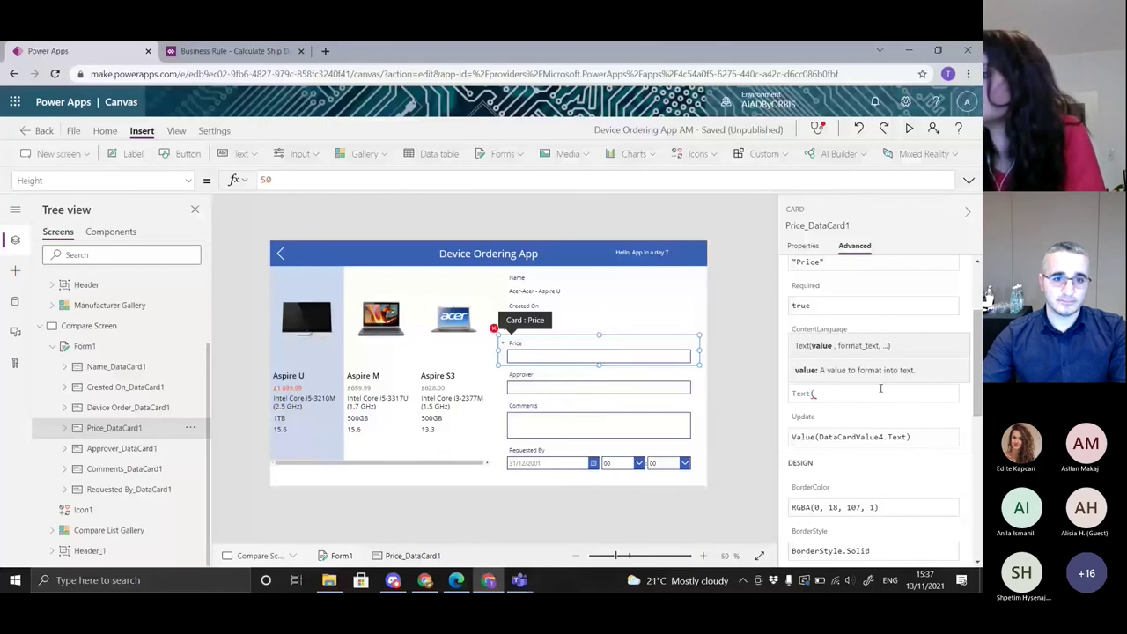
Enter 'Compare List Gallery'.Selected.Price as the value argument of the Text function in the Price card's Default formula
type("com")
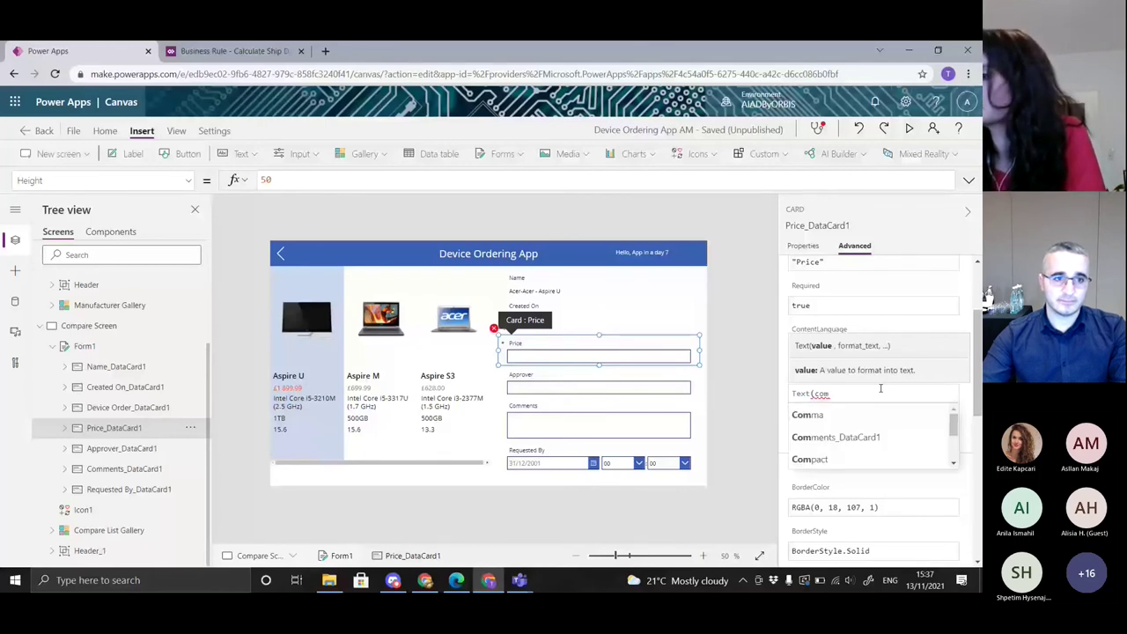
type("pare")
left_click(883, 443)
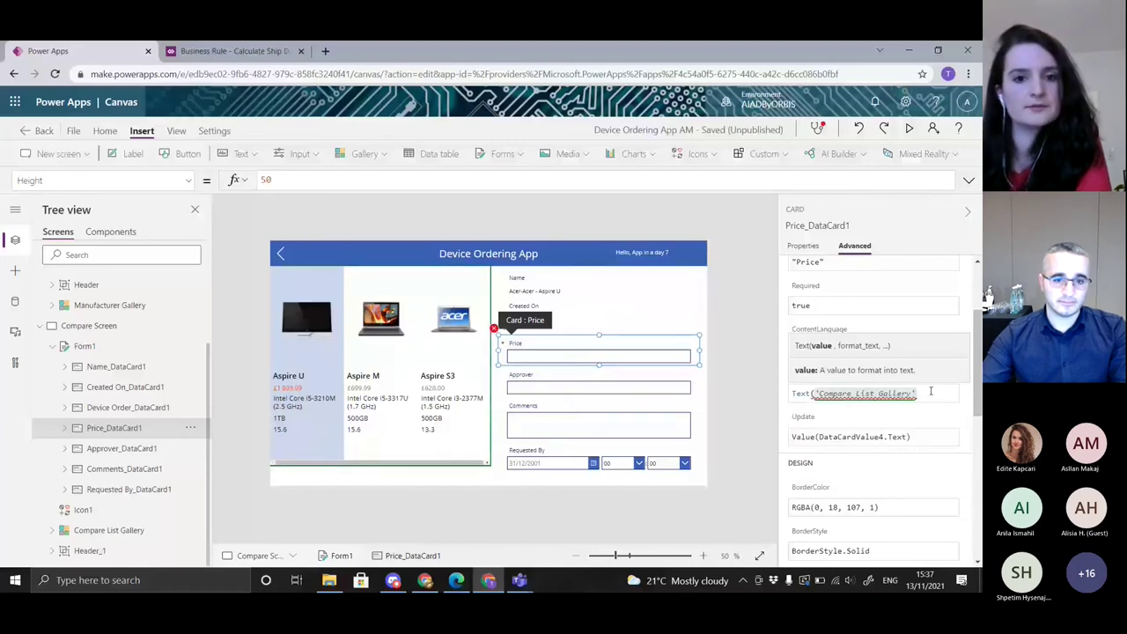
type(".")
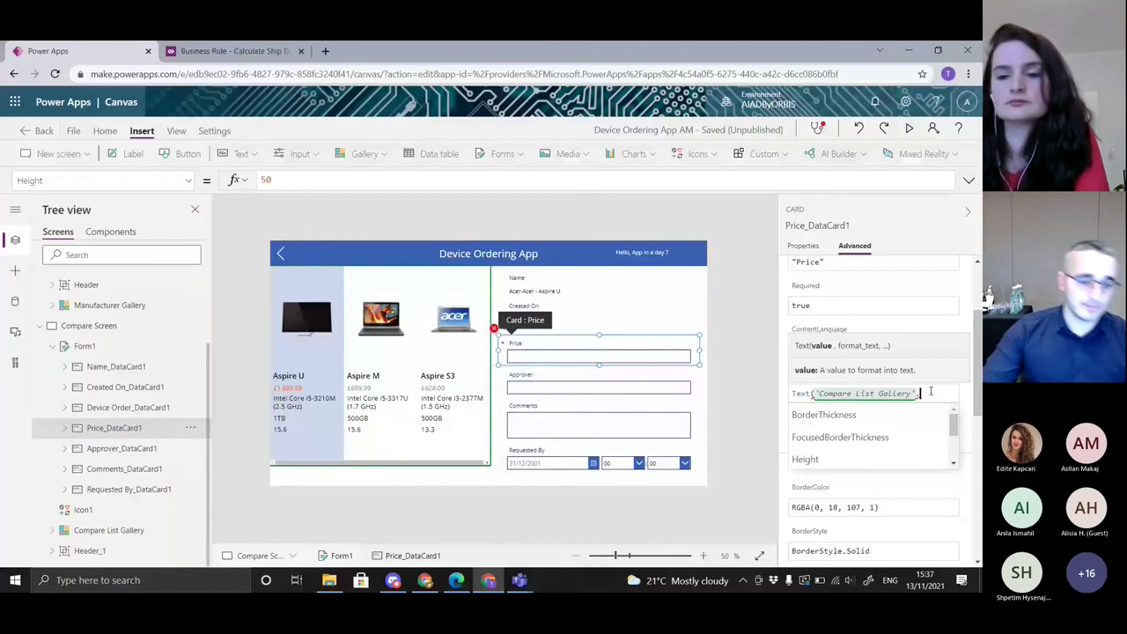
type("S")
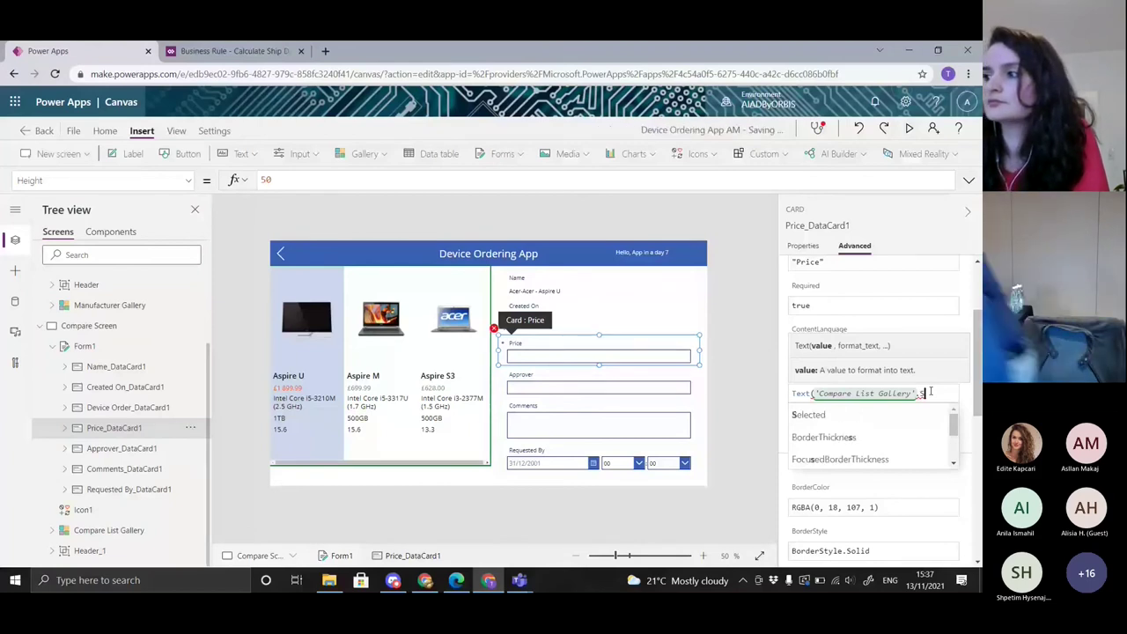
left_click(885, 417)
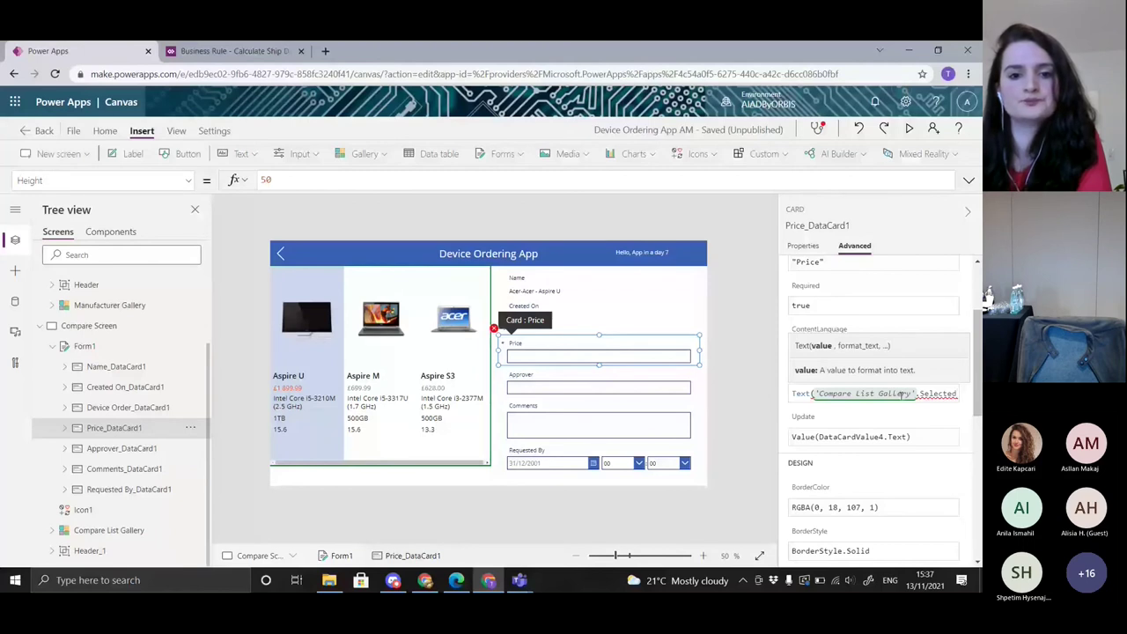
type(".P")
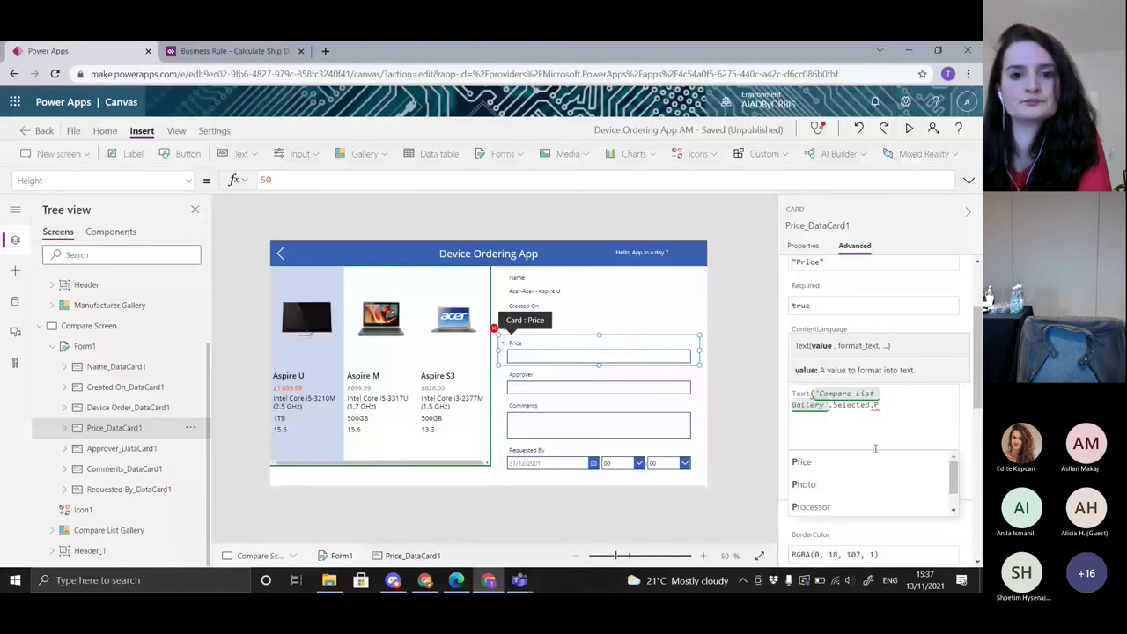
left_click(876, 462)
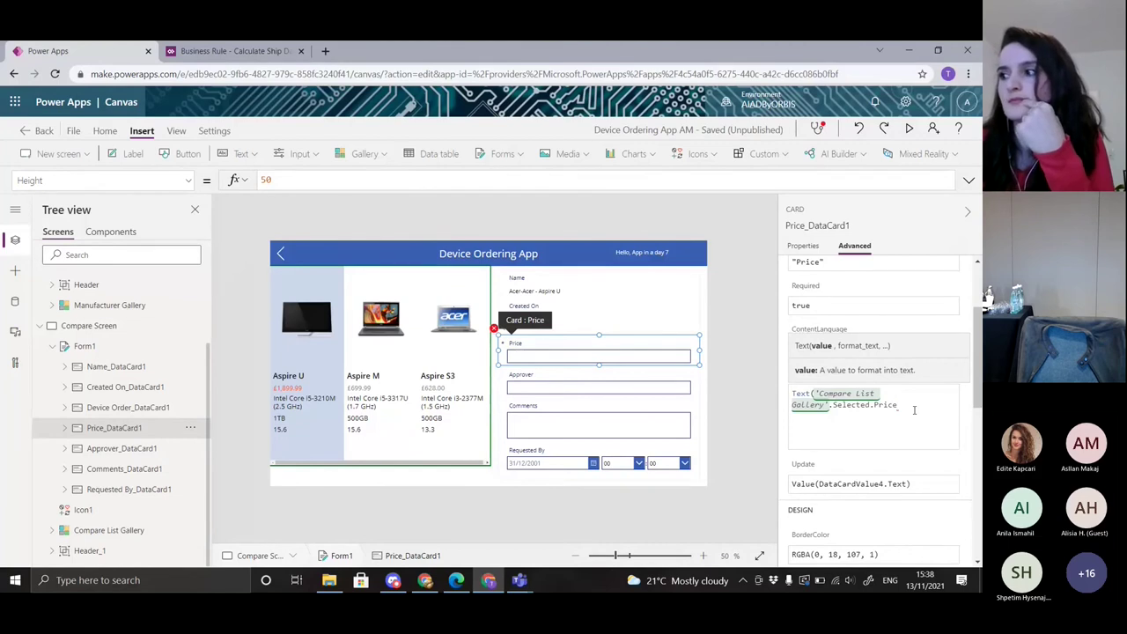
Complete the Price card's Default formula with the format text "$##,###.00" as the Text function's second argument and close the function
type(",")
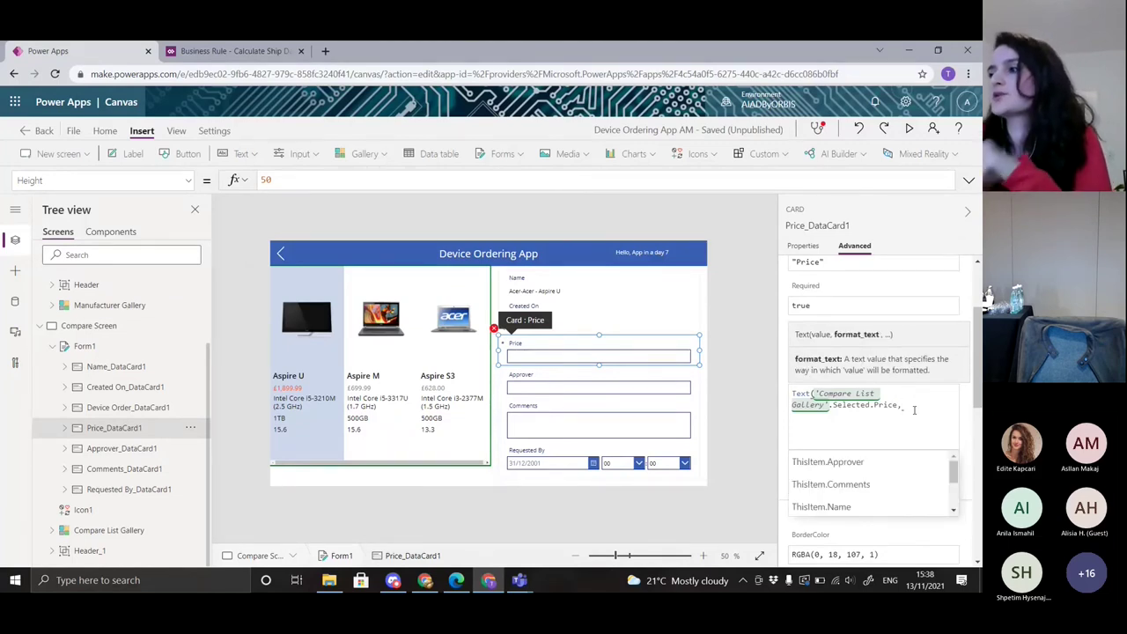
type(" \"")
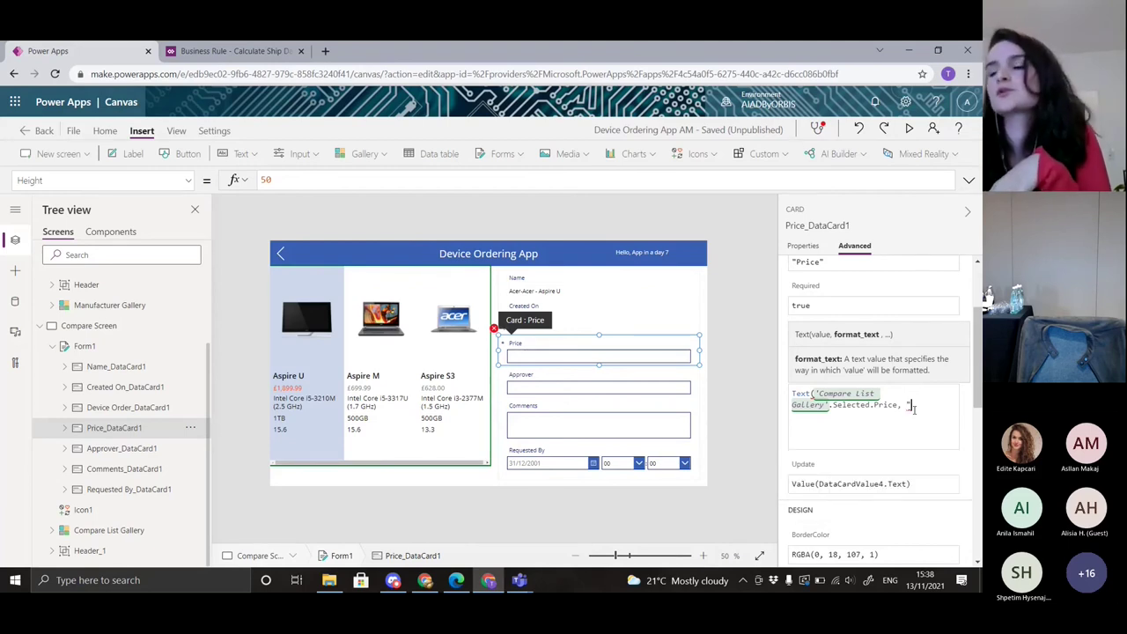
type("\"")
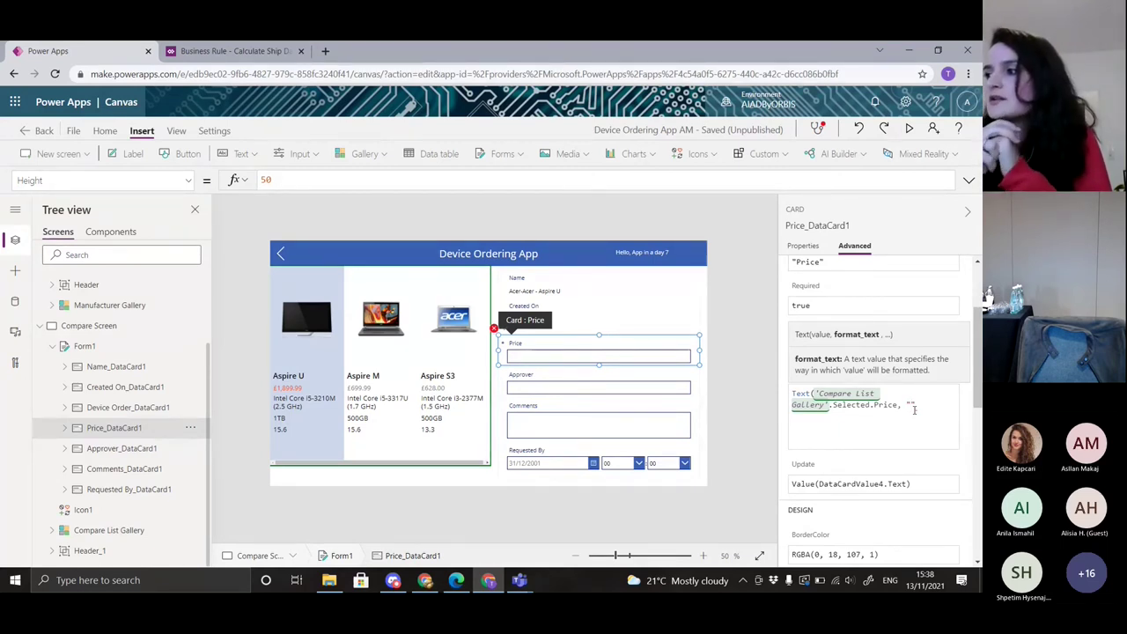
type("£")
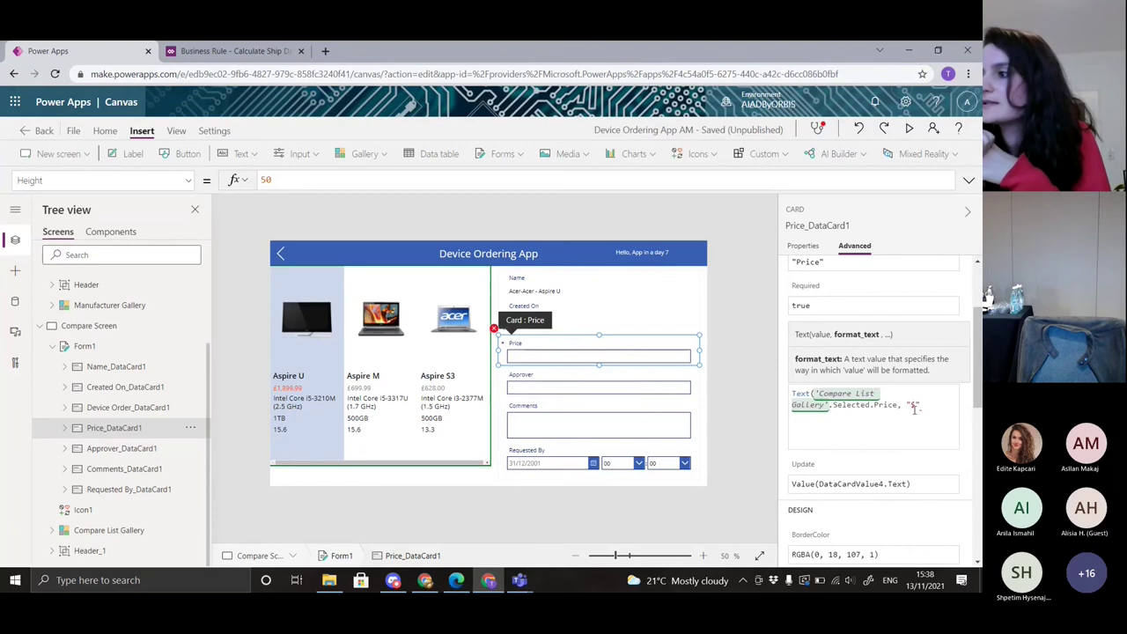
type("##.#")
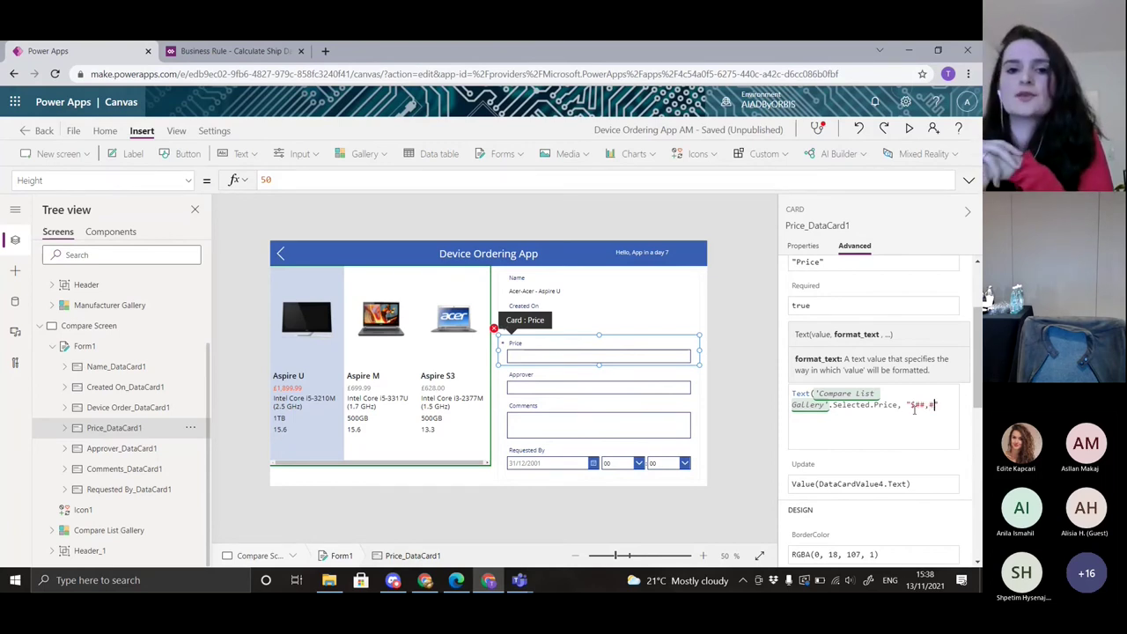
type("##")
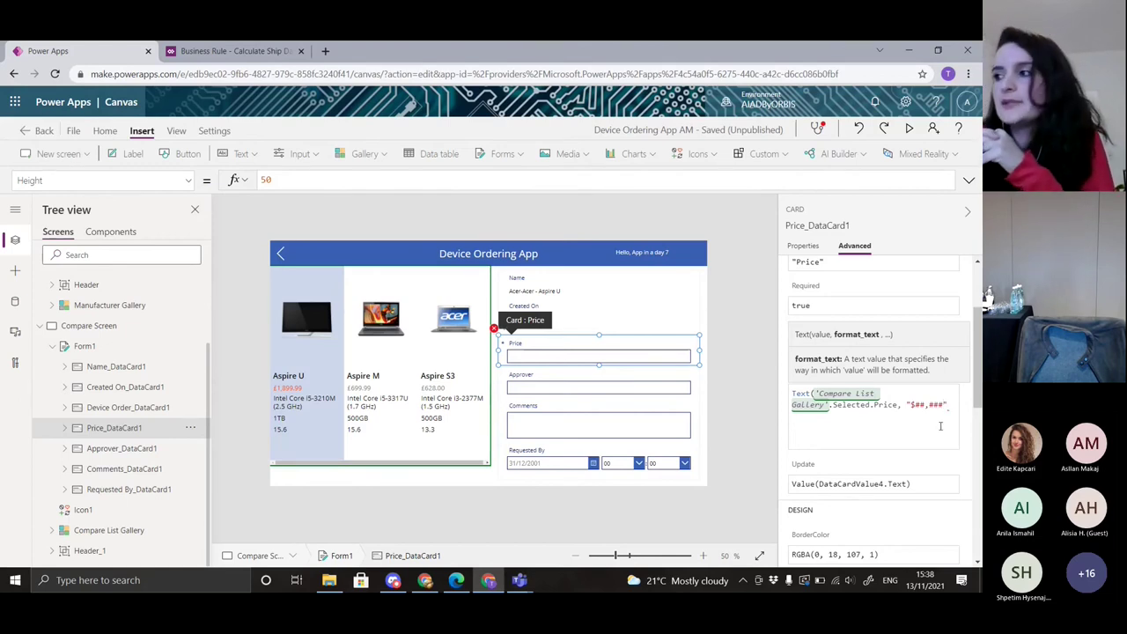
type(".")
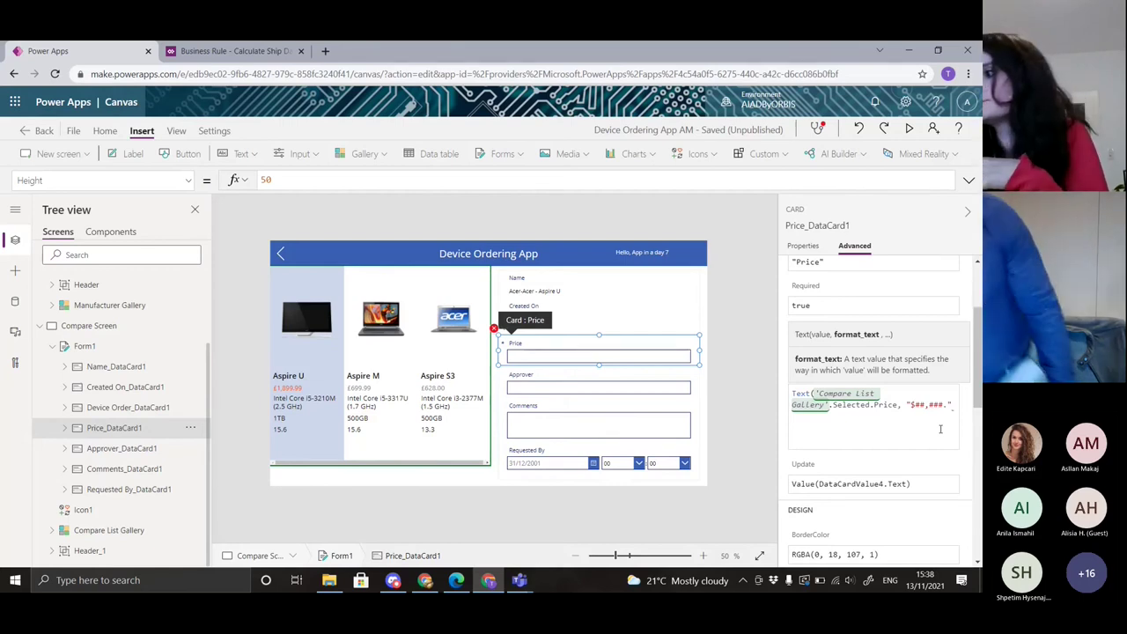
type("00")
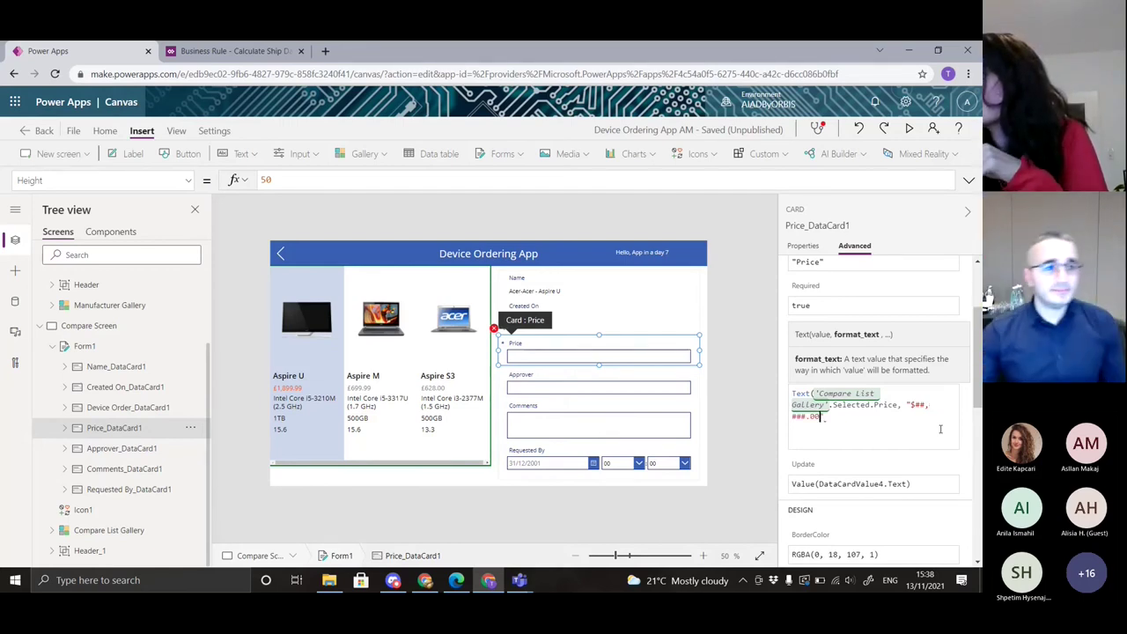
type("\"")
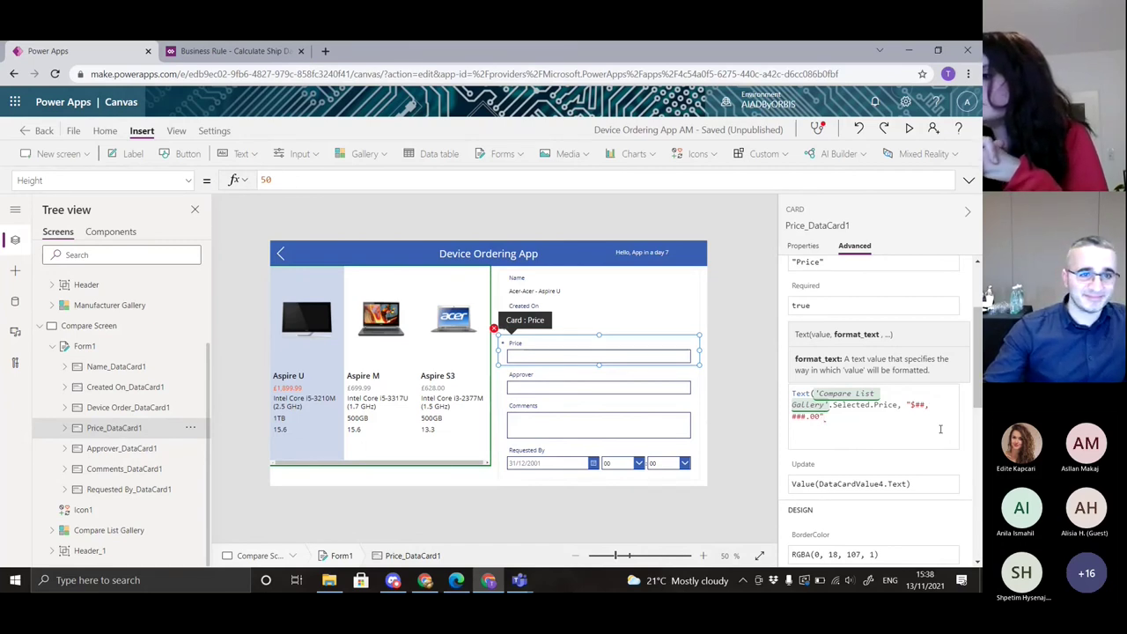
type(")")
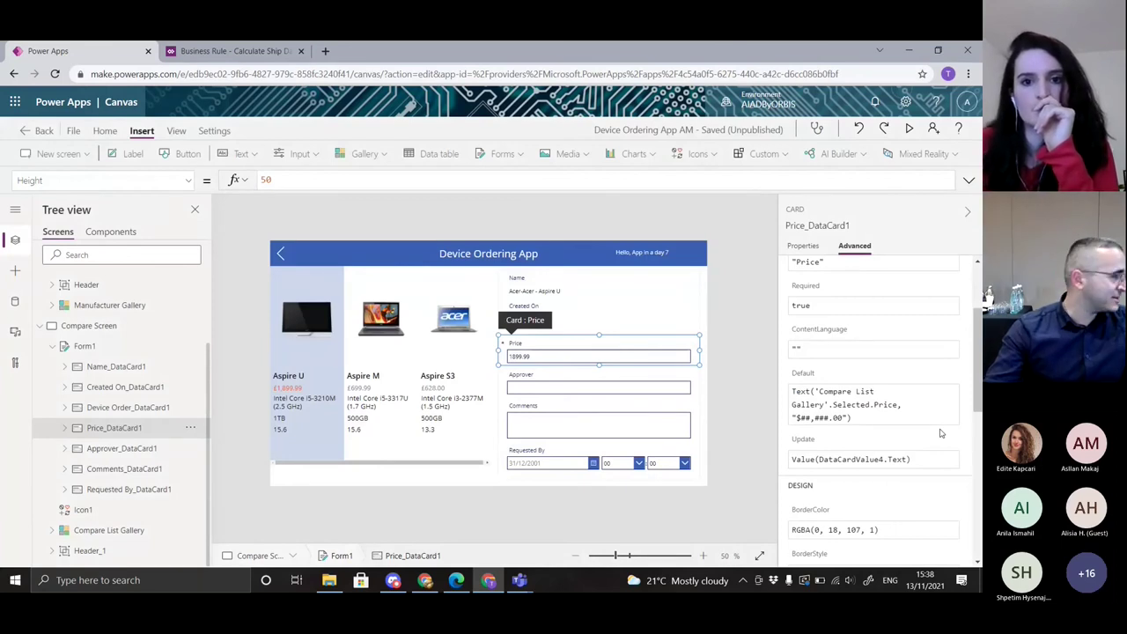
Set the Price card's DisplayMode property to DisplayMode.View and save the app
scroll(925, 429, "down", 1)
scroll(907, 423, "down", 3)
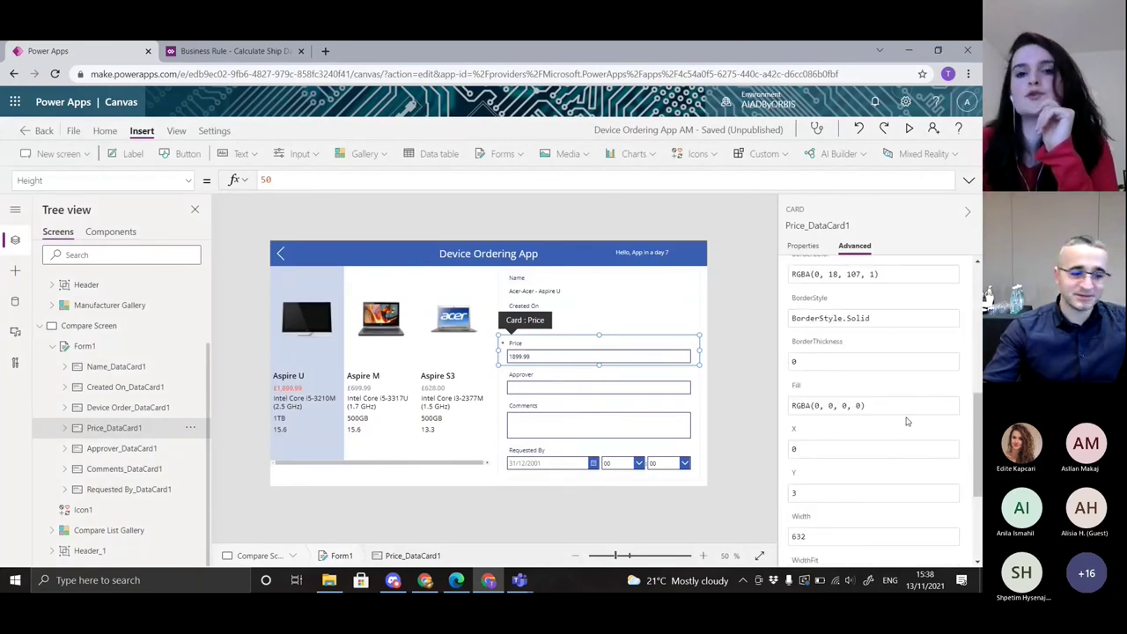
scroll(907, 421, "down", 2)
scroll(907, 422, "down", 1)
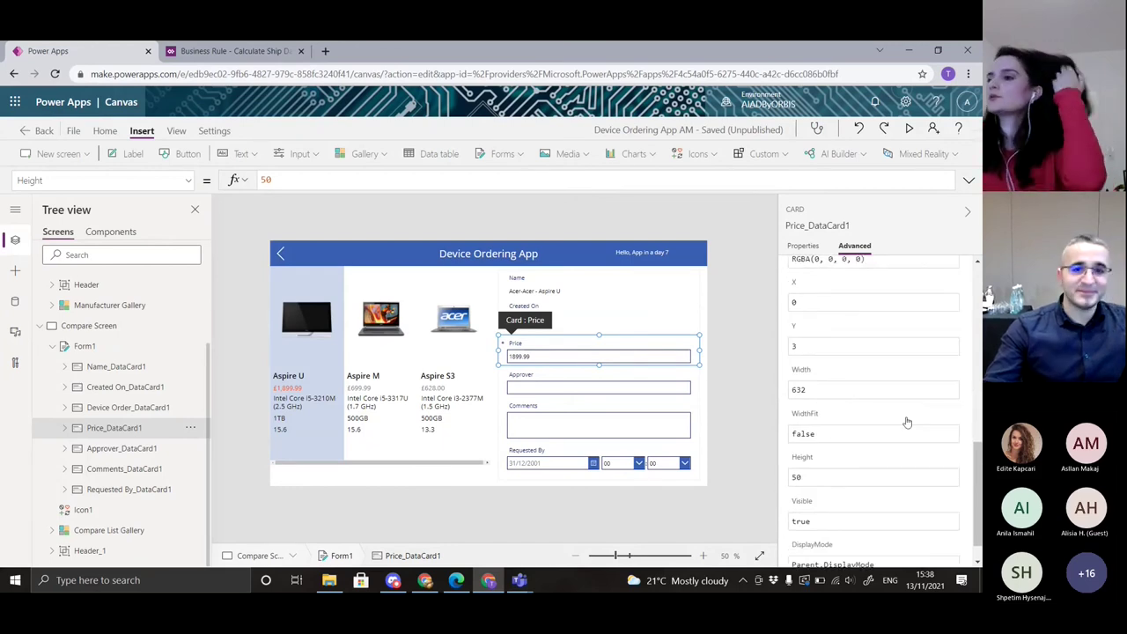
scroll(907, 423, "down", 1)
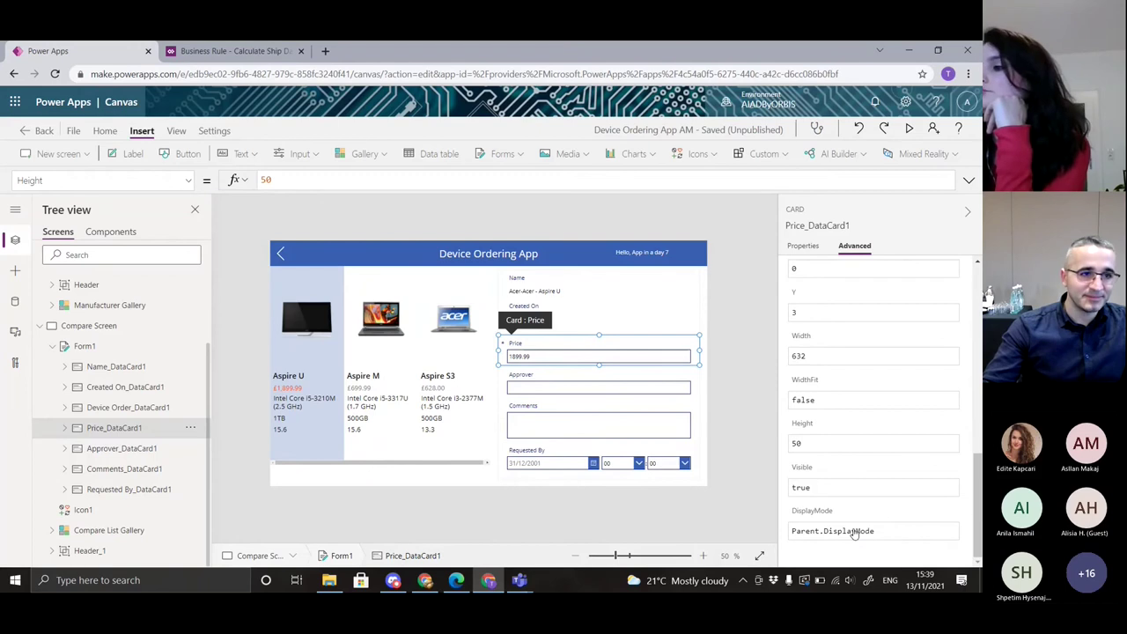
left_click(854, 534)
type("Dis")
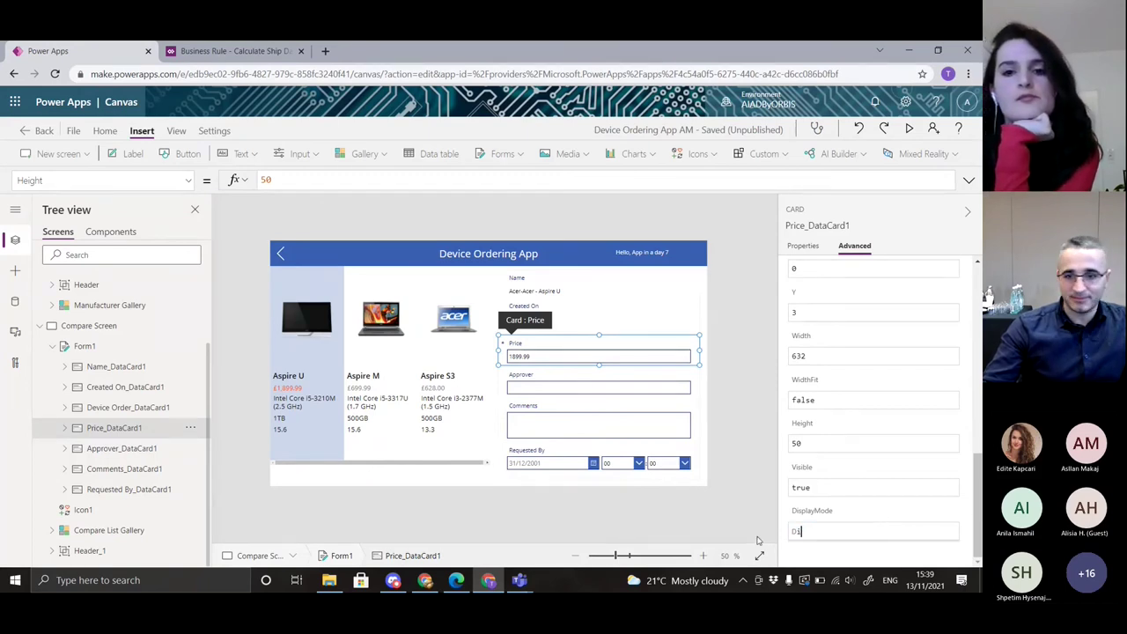
left_click(824, 552)
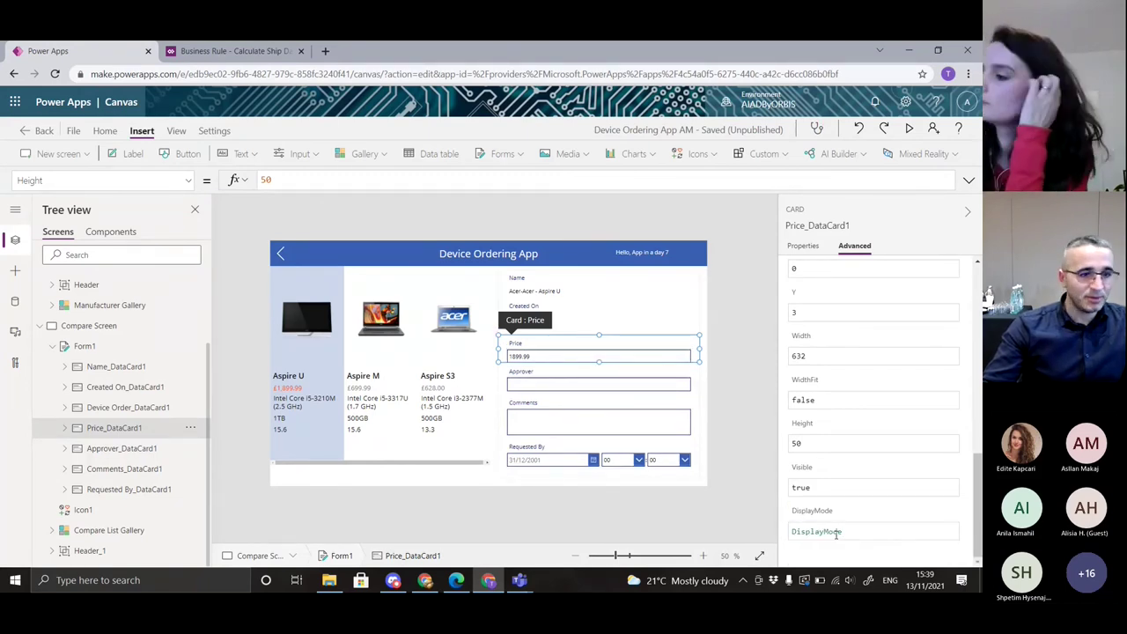
type(".Vi")
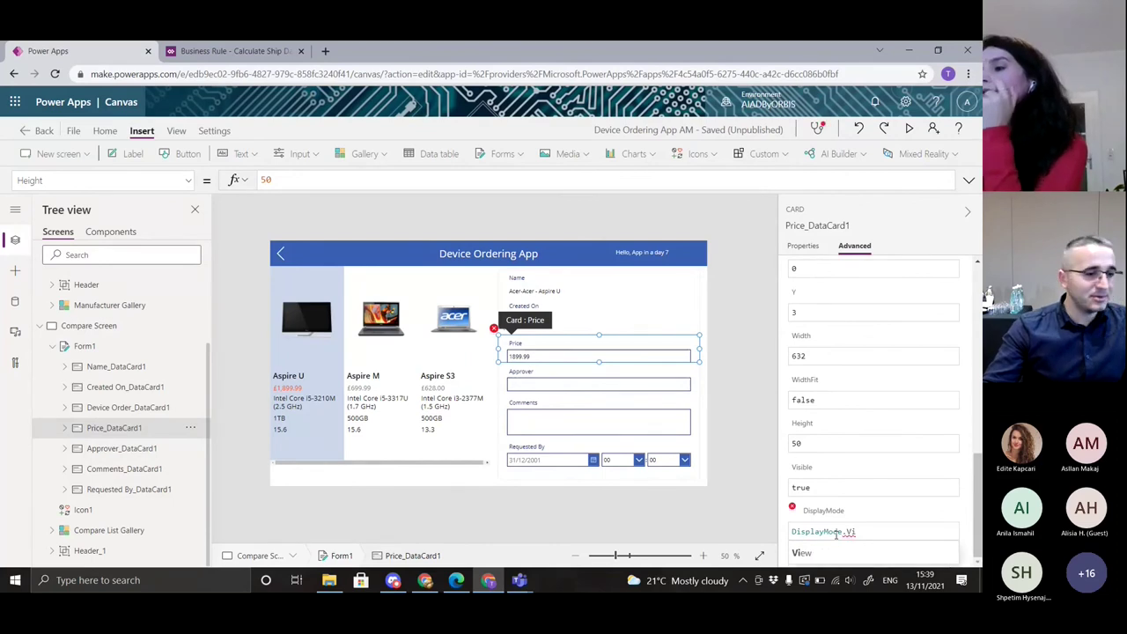
type("ew")
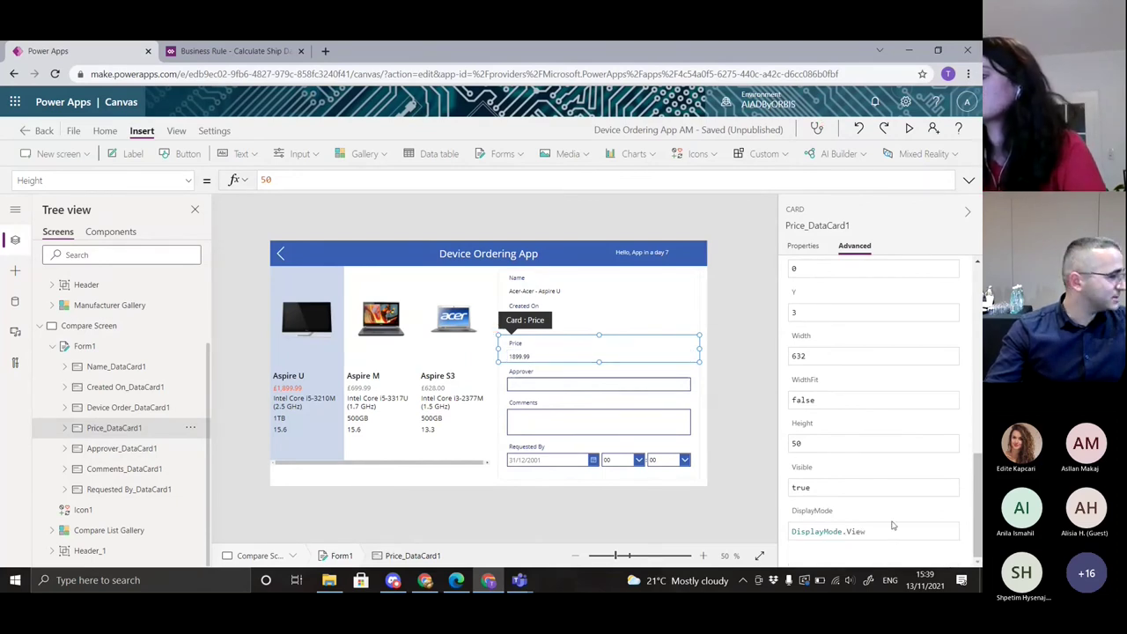
key("ctrl+s")
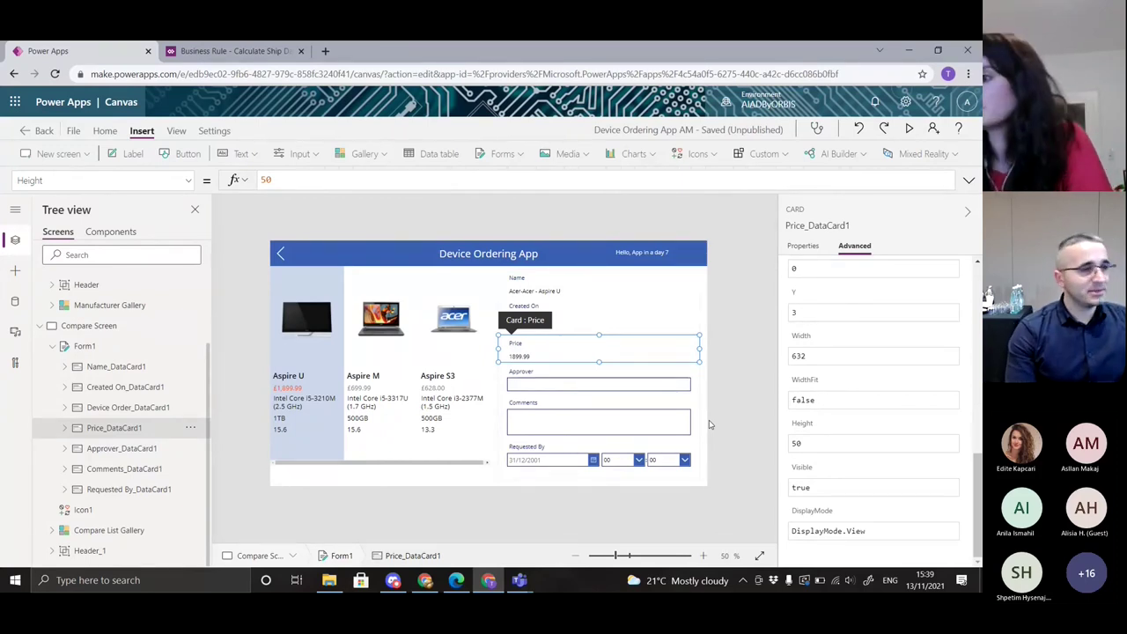
Unlock the Approver card's properties and clear its Default formula
left_click(104, 447)
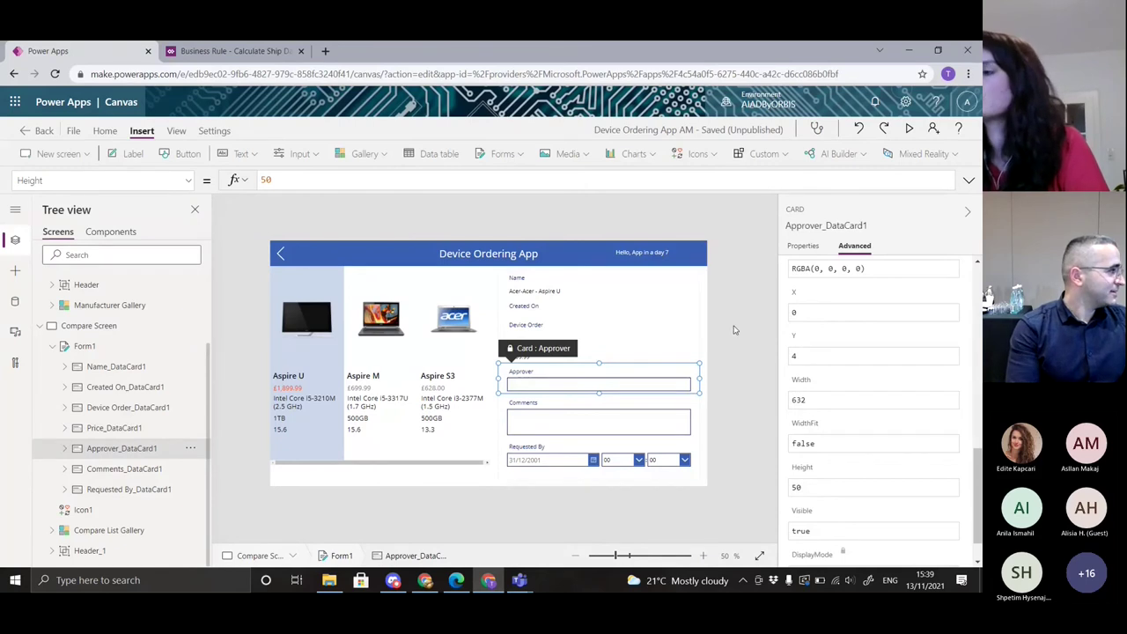
scroll(850, 351, "up", 10)
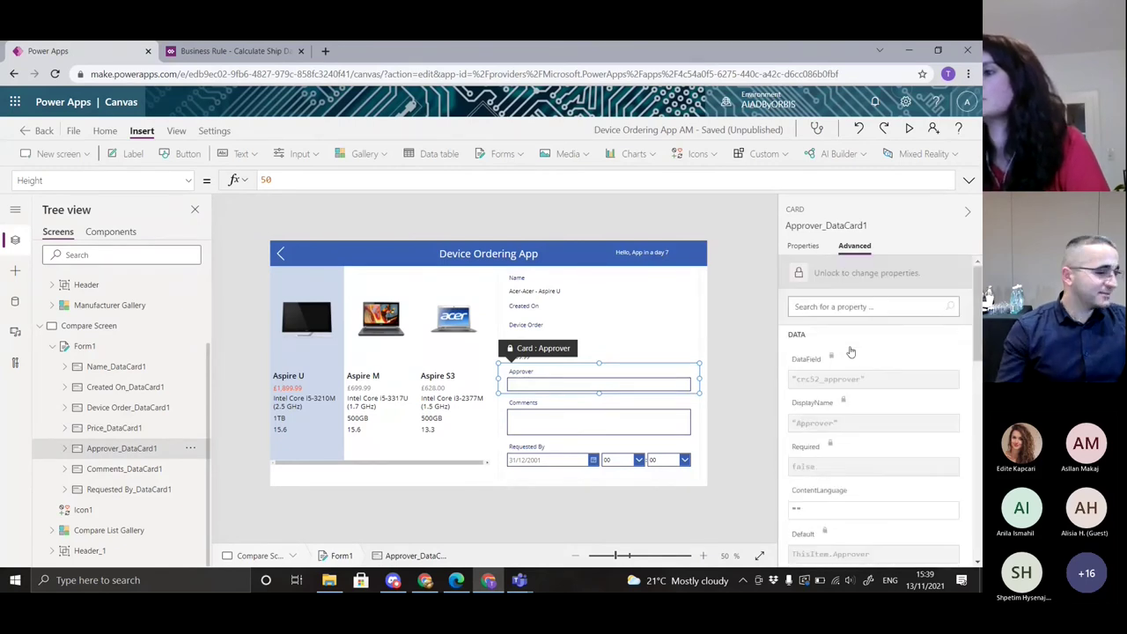
left_click(860, 275)
scroll(874, 385, "down", 1)
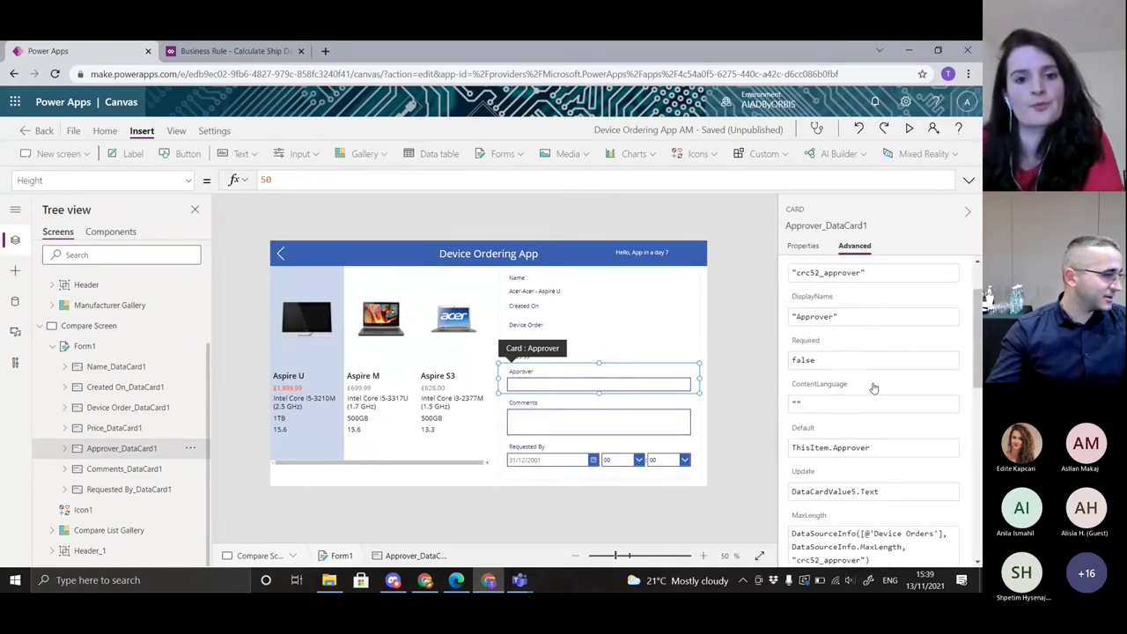
scroll(880, 390, "down", 2)
left_click(881, 391)
key("BackSpace")
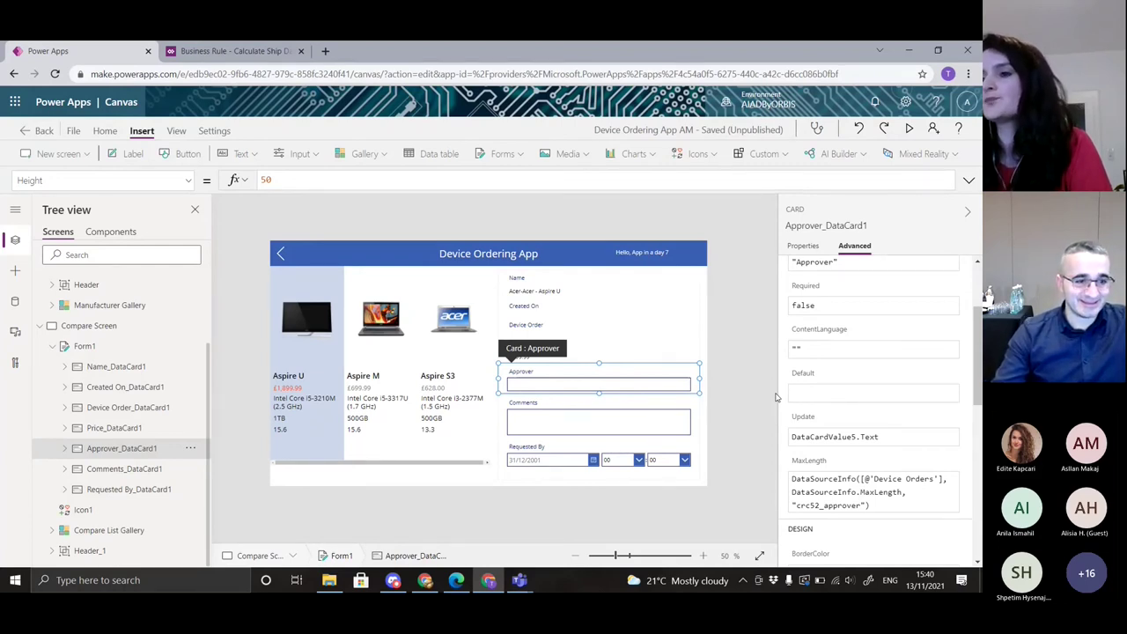
Add the Office 365 Users connector to the app as a data source and connect it
left_click(14, 301)
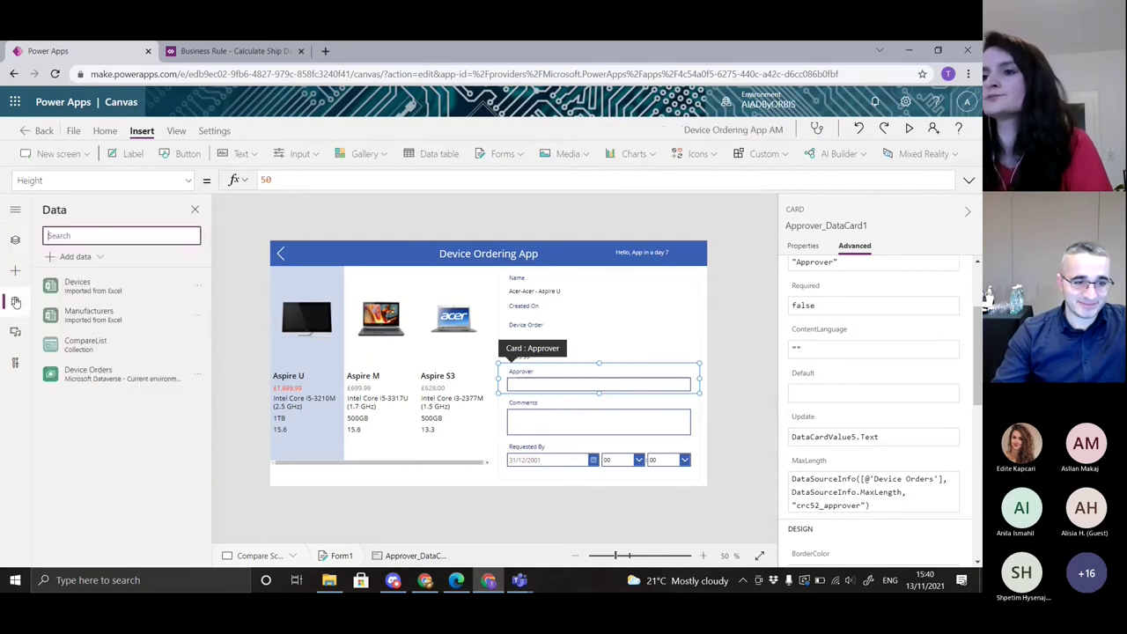
left_click(64, 257)
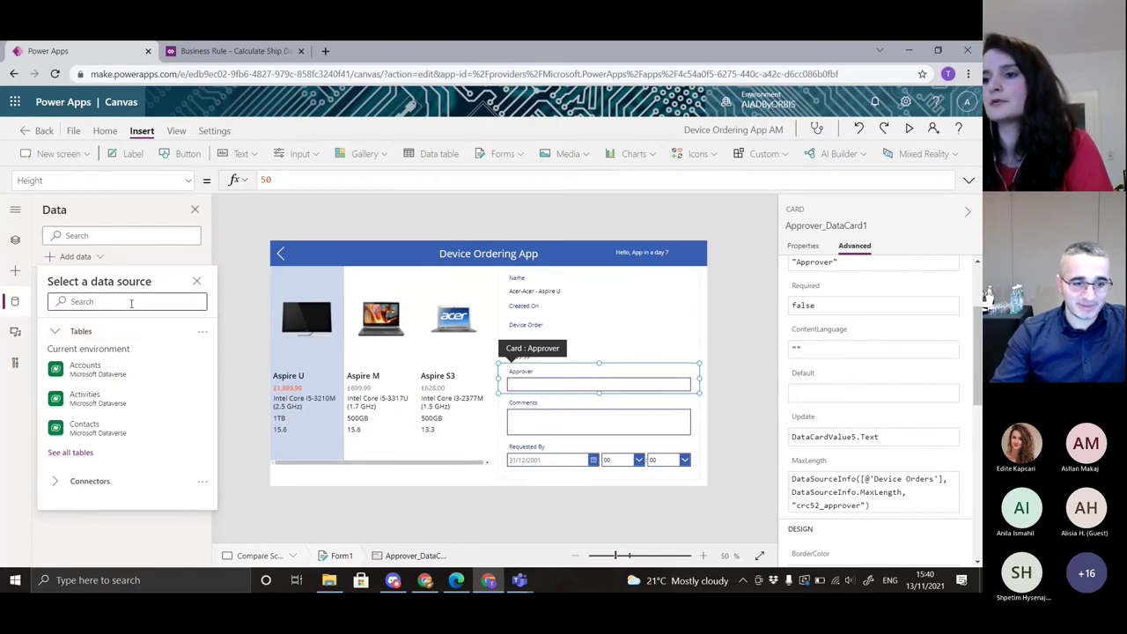
left_click(131, 303)
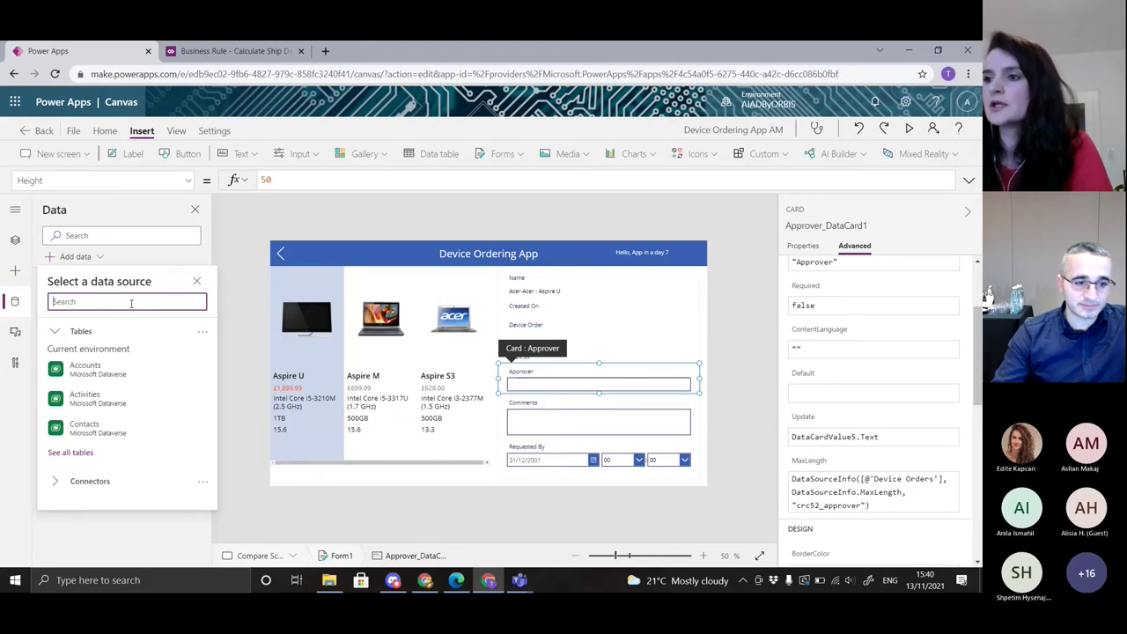
left_click(91, 483)
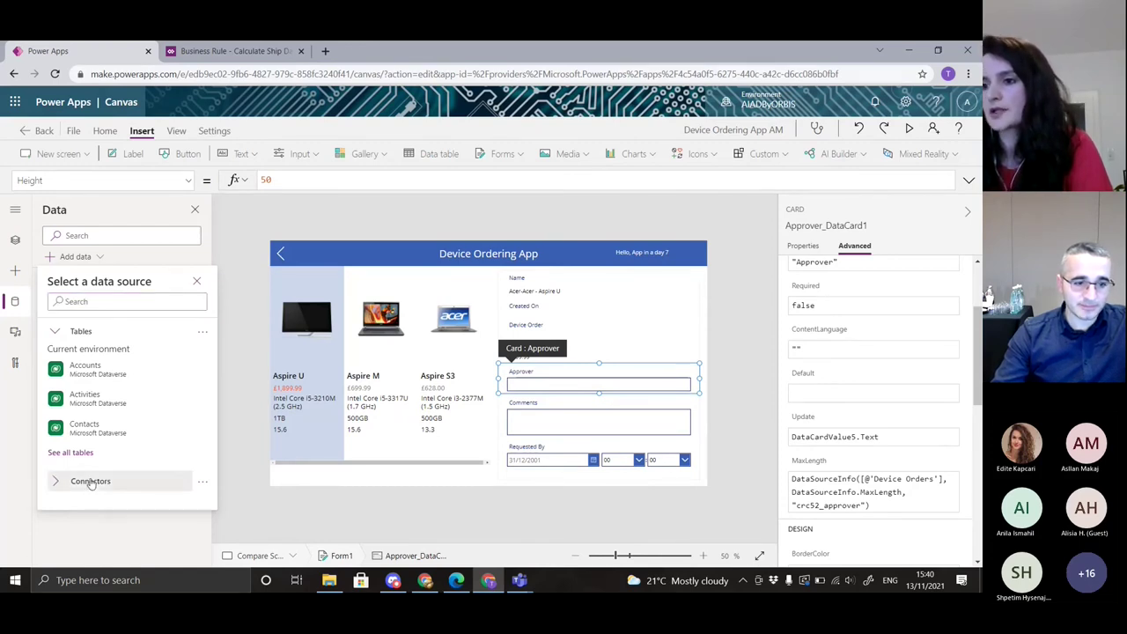
mouse_move(119, 504)
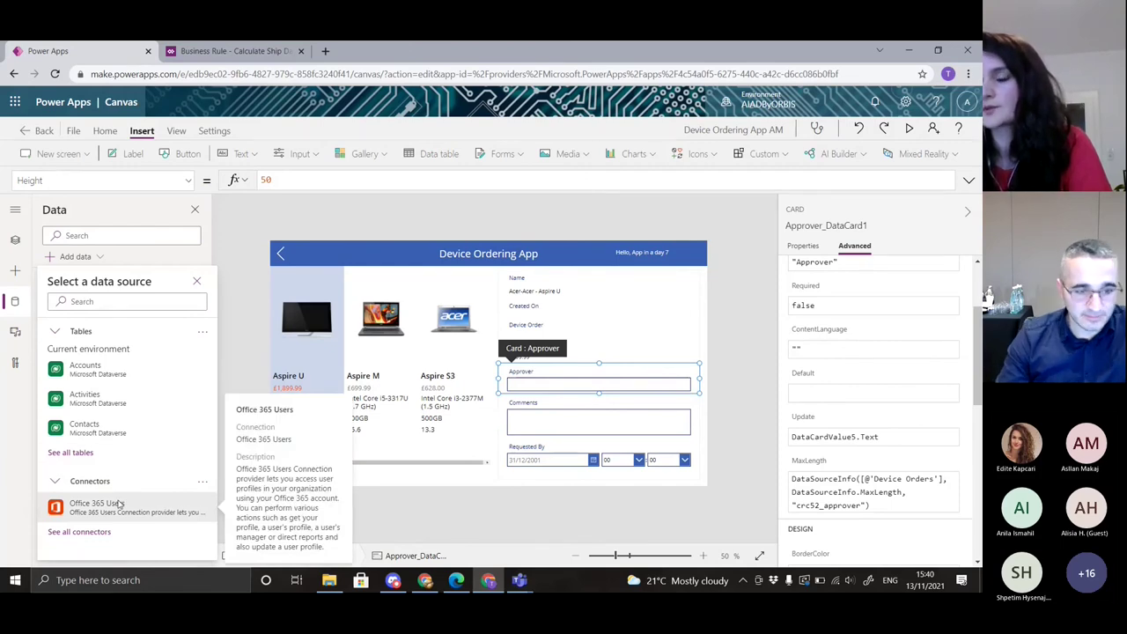
left_click(119, 504)
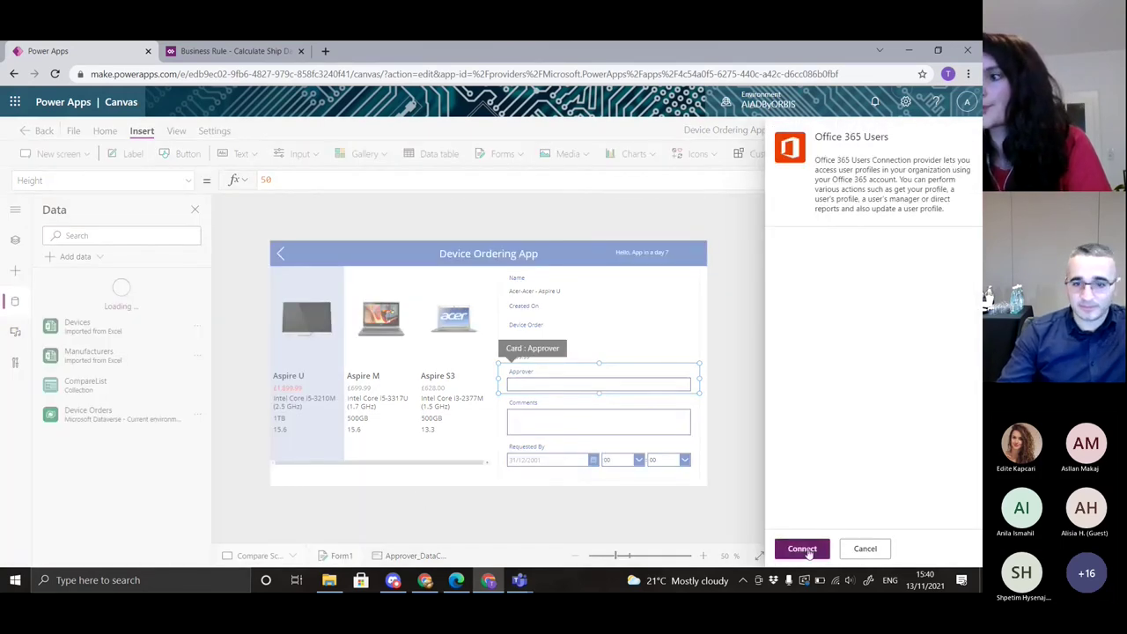
left_click(802, 549)
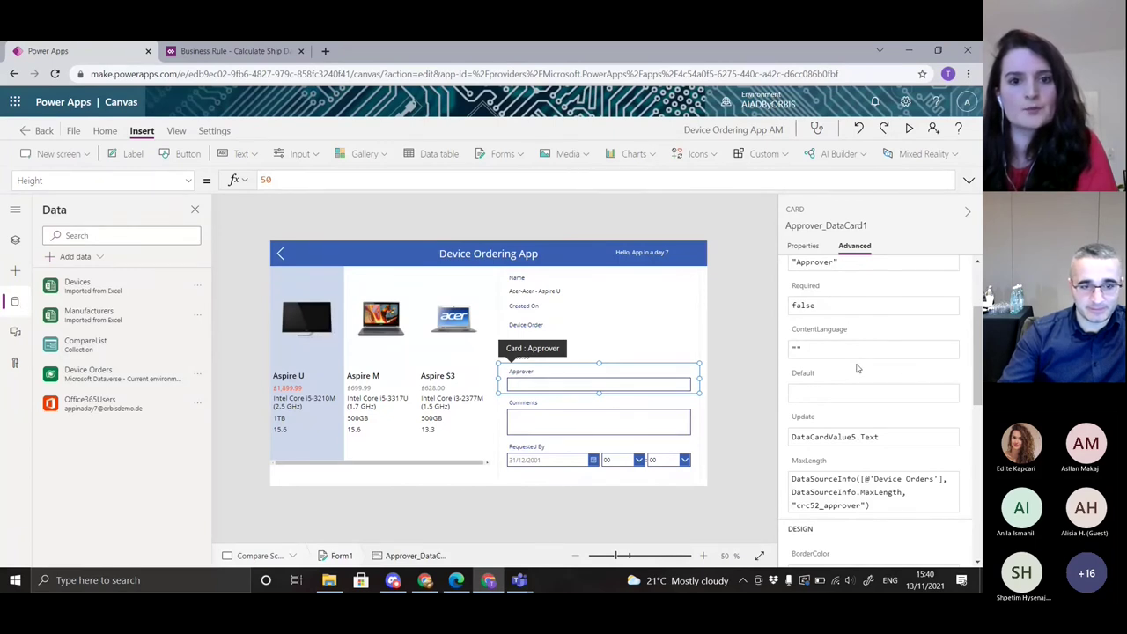
Start the Approver card's Default formula with the Office365Users.Manager function
left_click(835, 395)
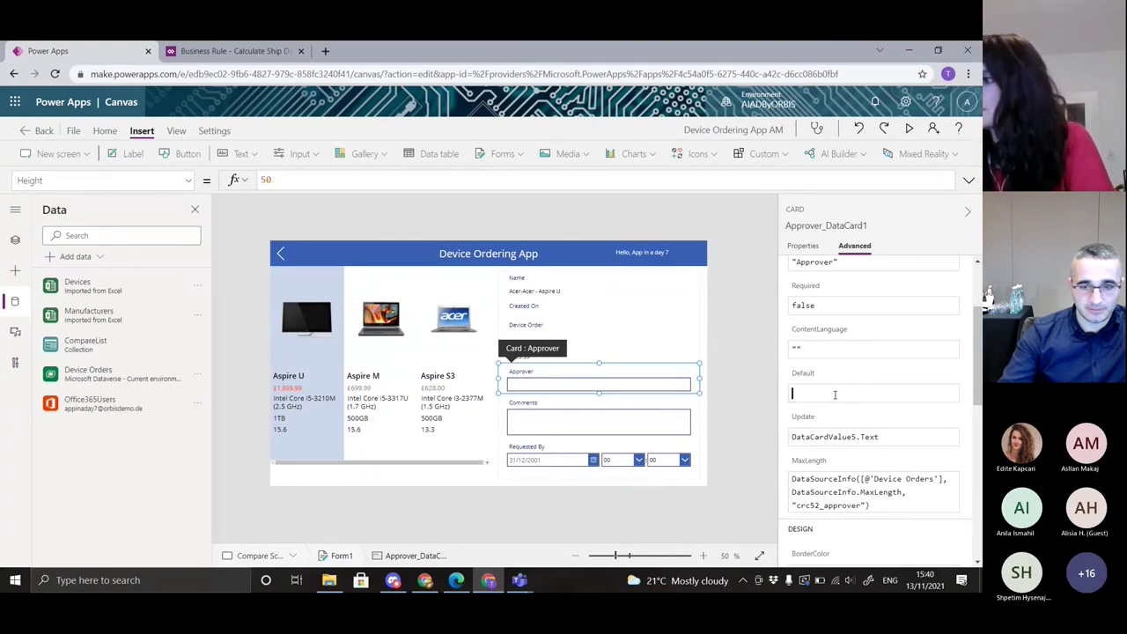
type("0")
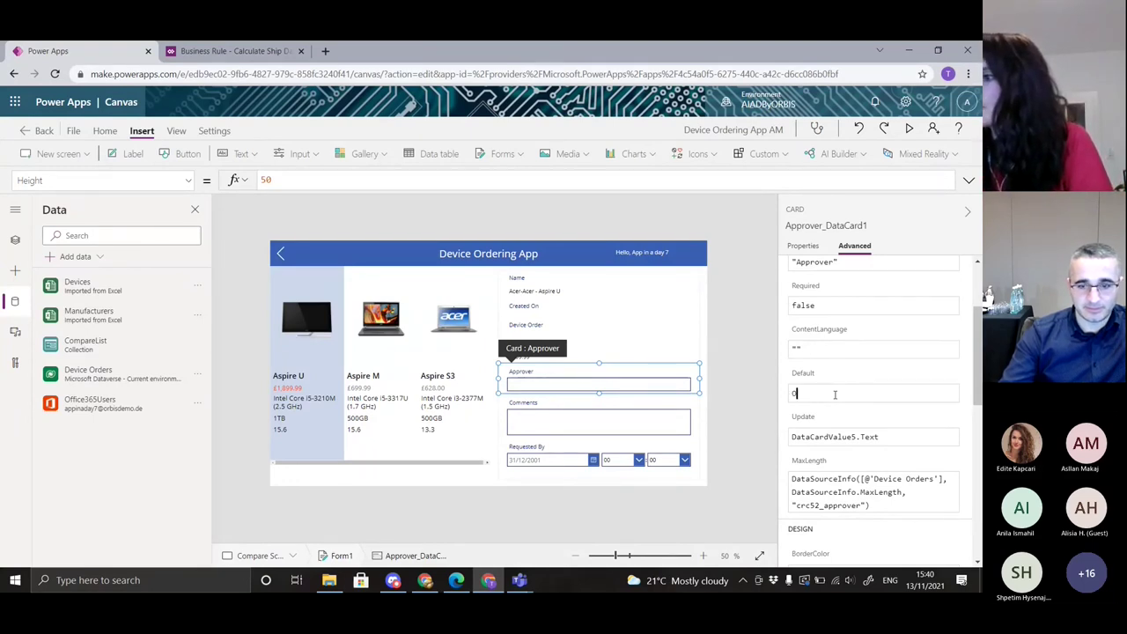
type("ffi")
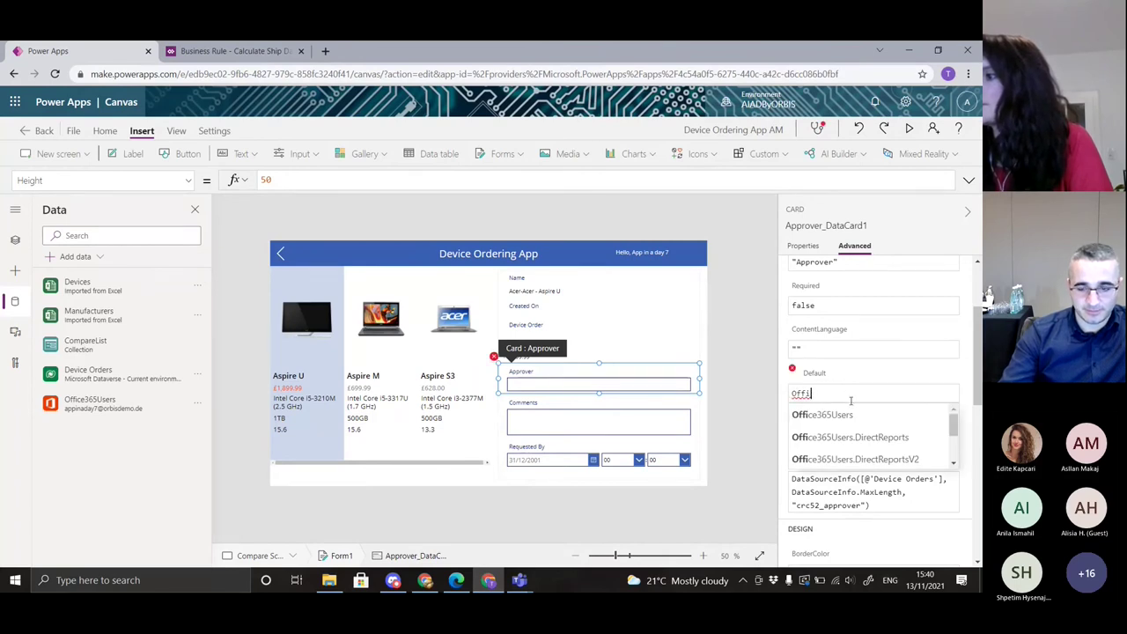
type(".")
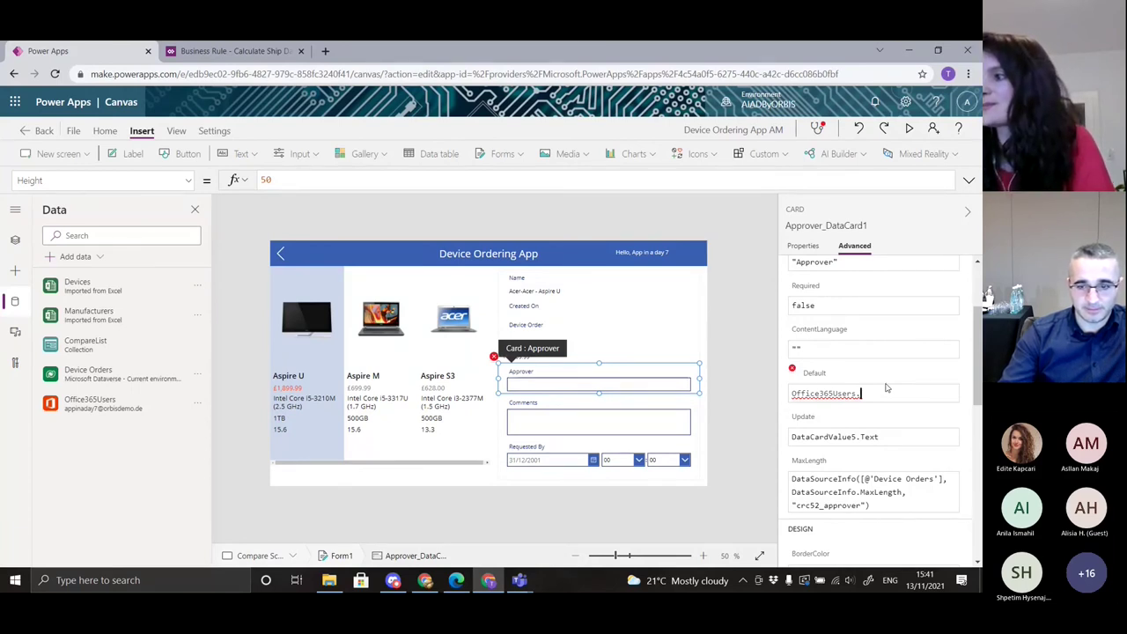
type("man")
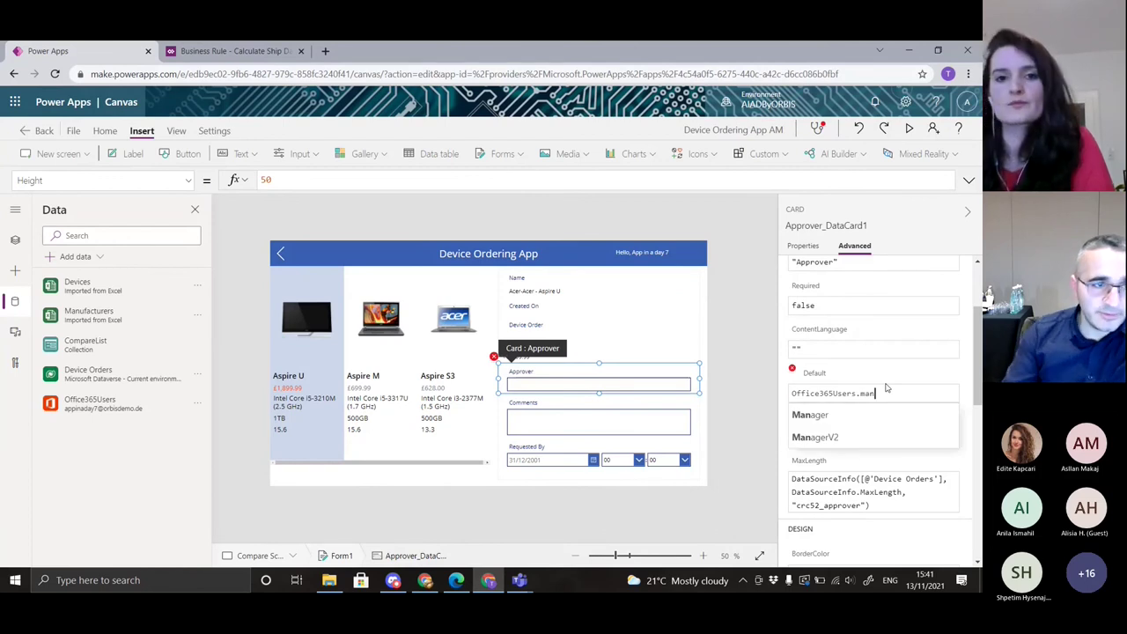
key("Tab")
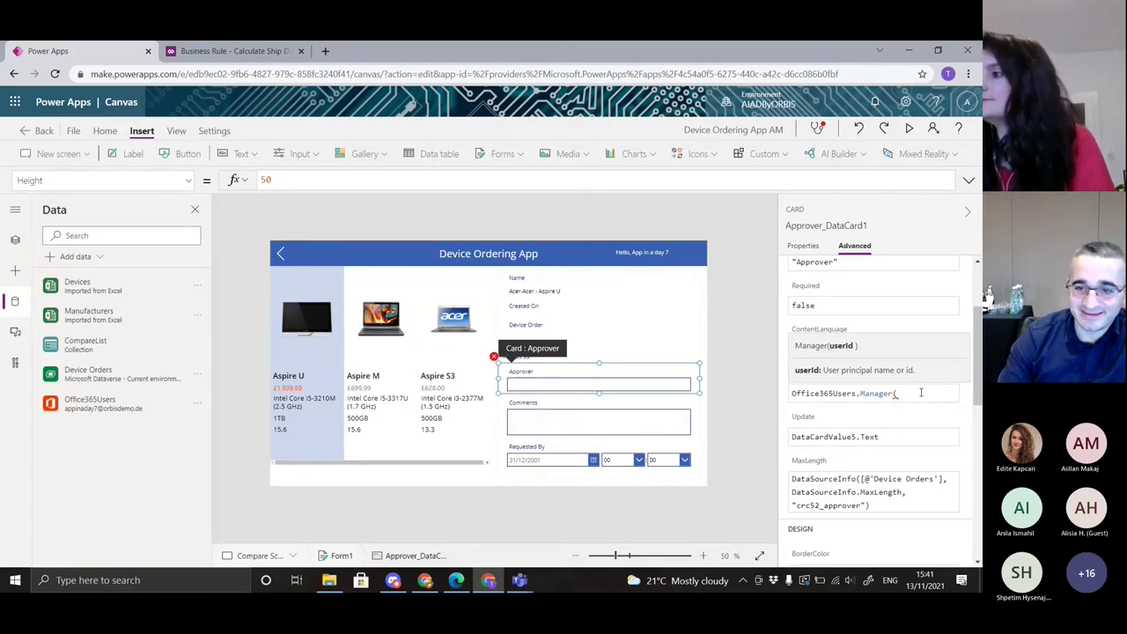
Pass User().Email as the Manager function's userId argument and close the function
type("Us")
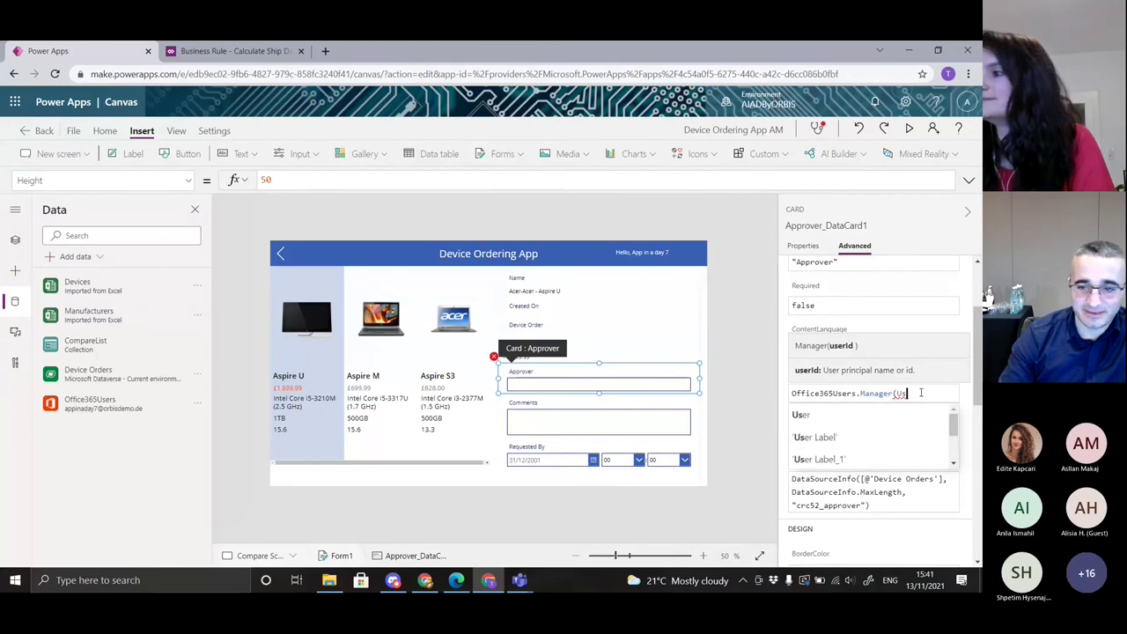
left_click(877, 414)
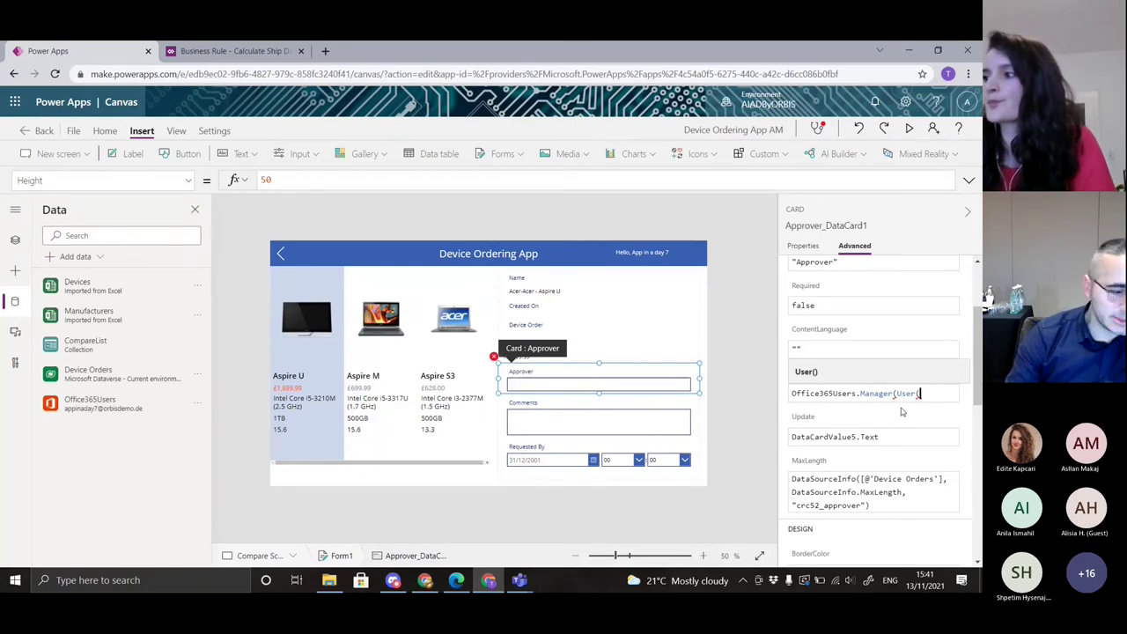
type(")")
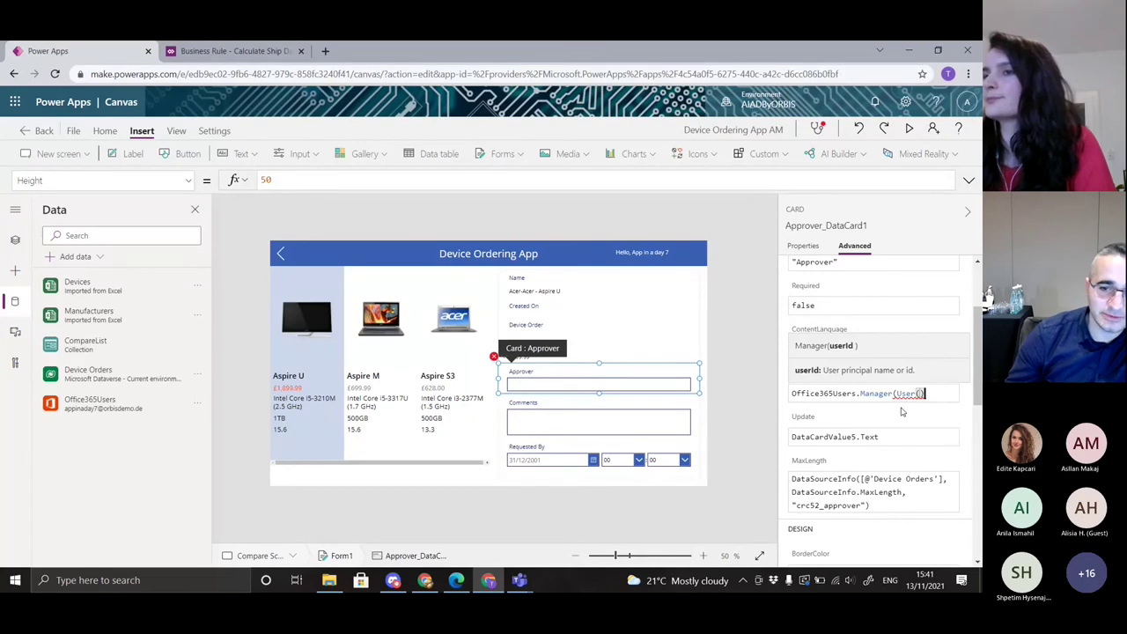
type(".")
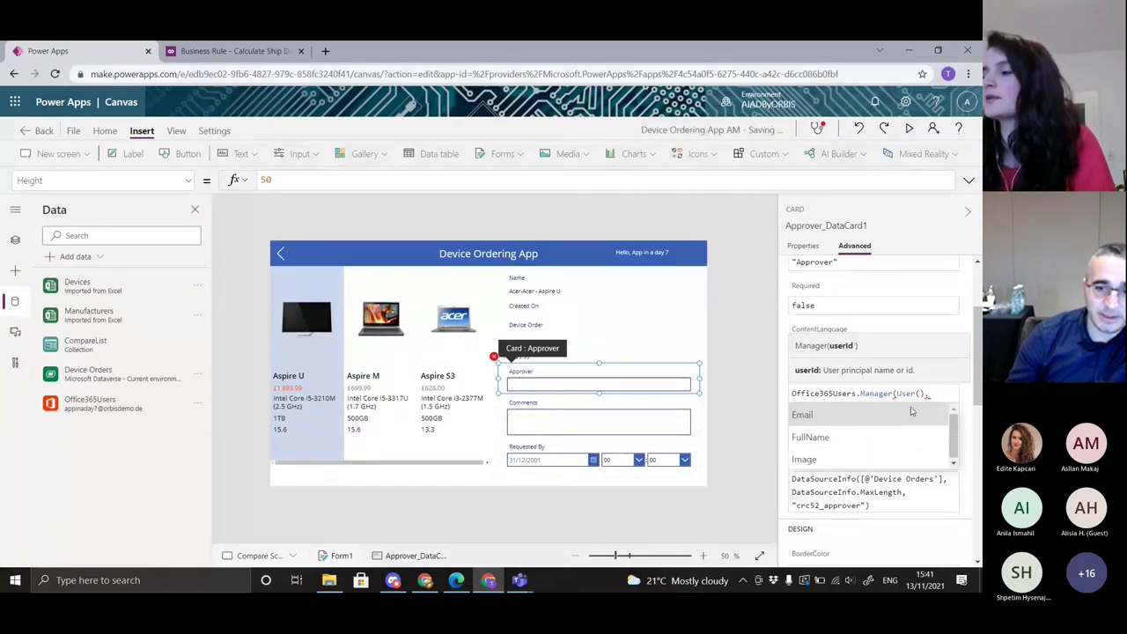
left_click(912, 412)
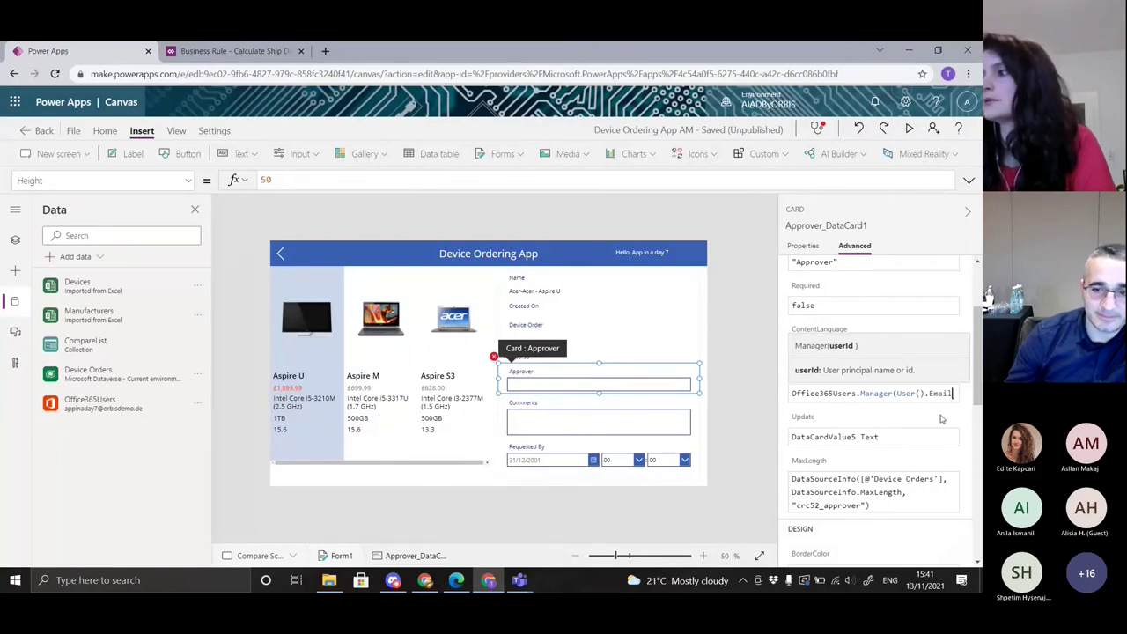
type(")")
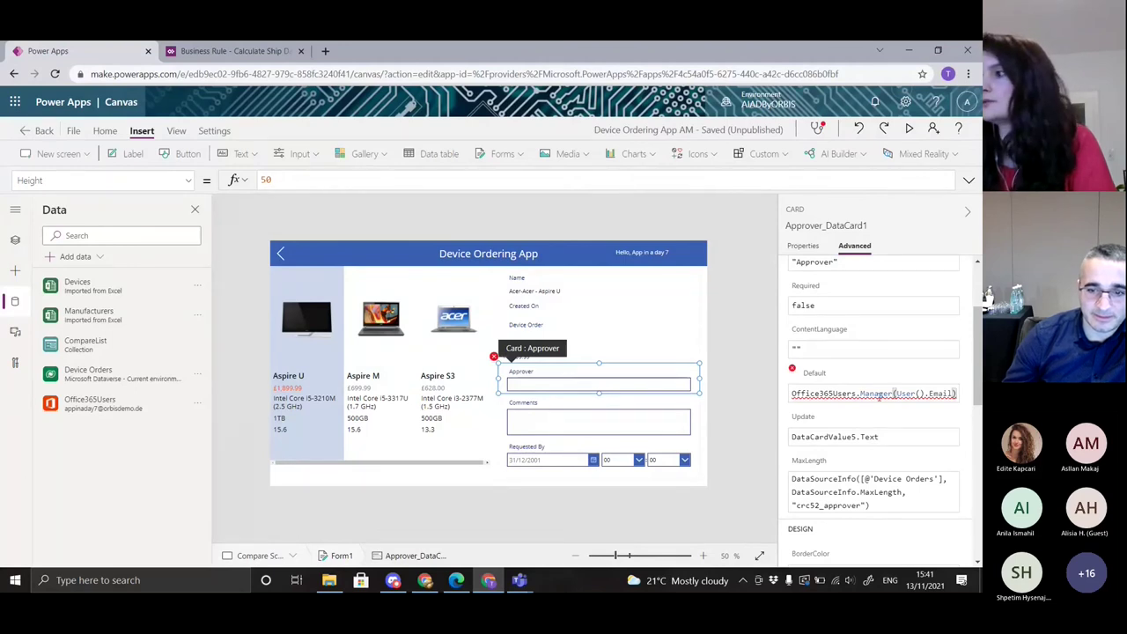
Complete the Approver card's Default formula by appending the manager's .Mail property, and commit it
type(".")
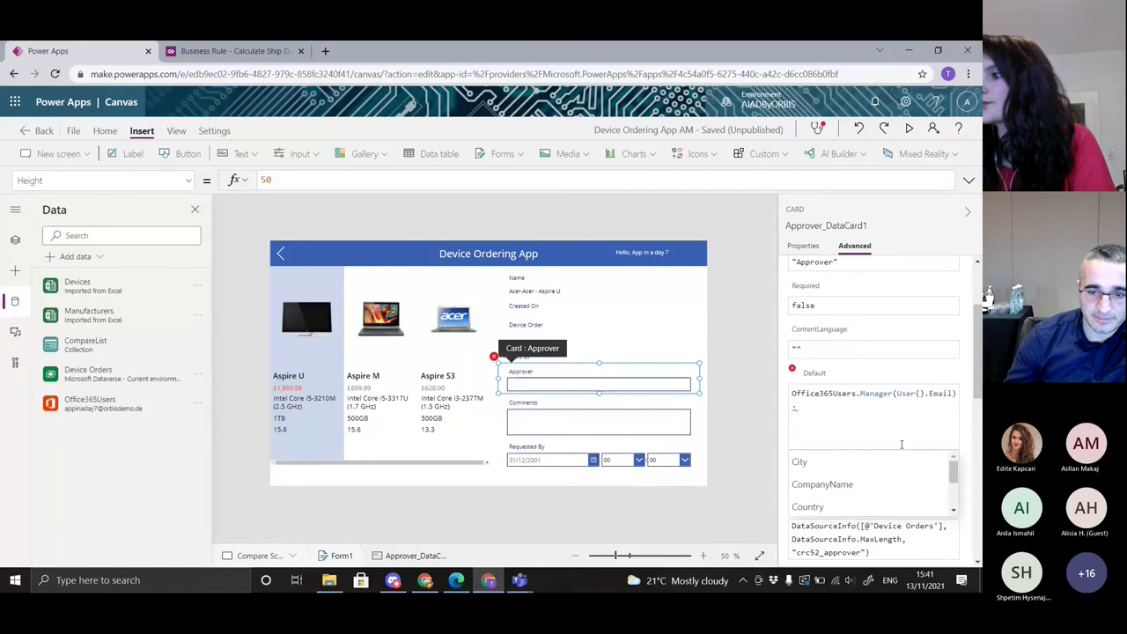
scroll(897, 489, "down", 1)
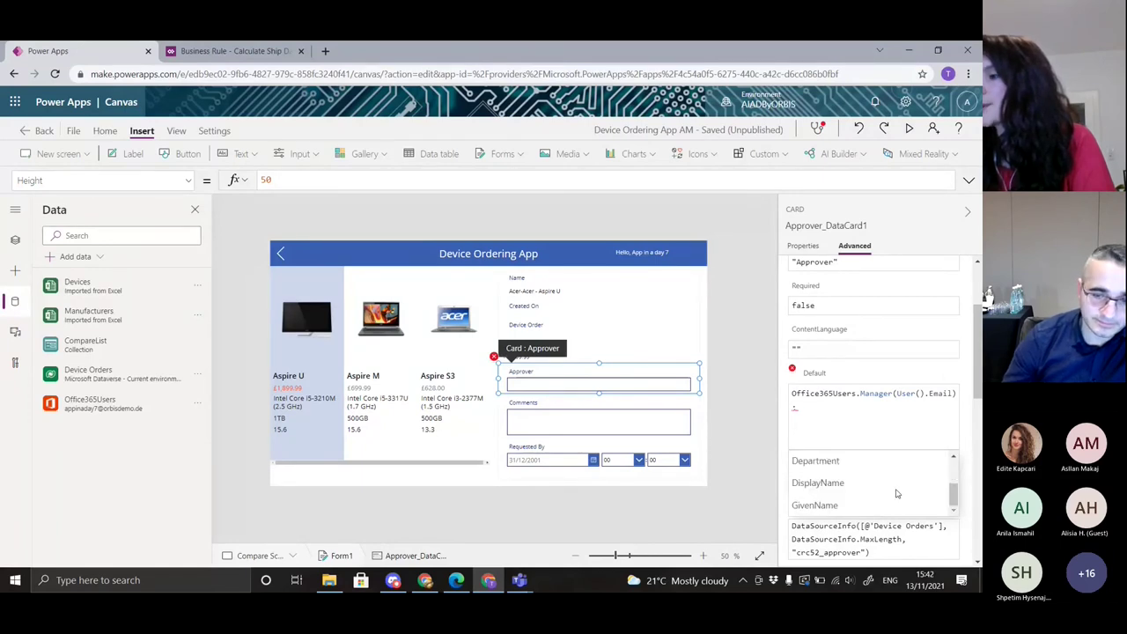
scroll(897, 493, "up", 1)
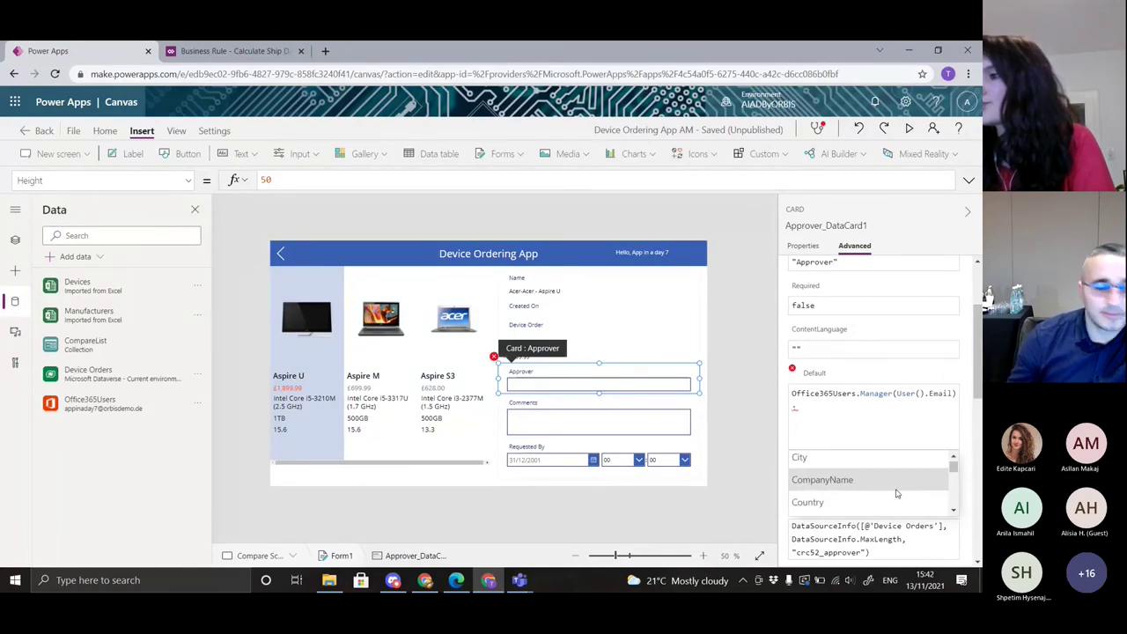
scroll(889, 483, "down", 1)
scroll(881, 480, "down", 1)
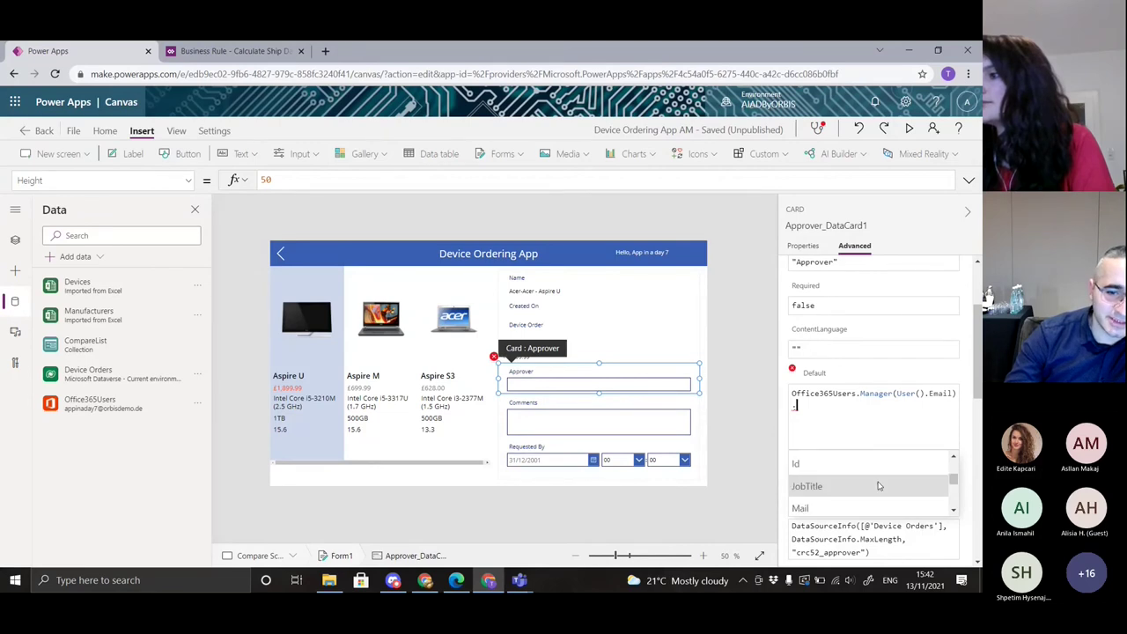
scroll(874, 493, "down", 1)
scroll(870, 502, "up", 1)
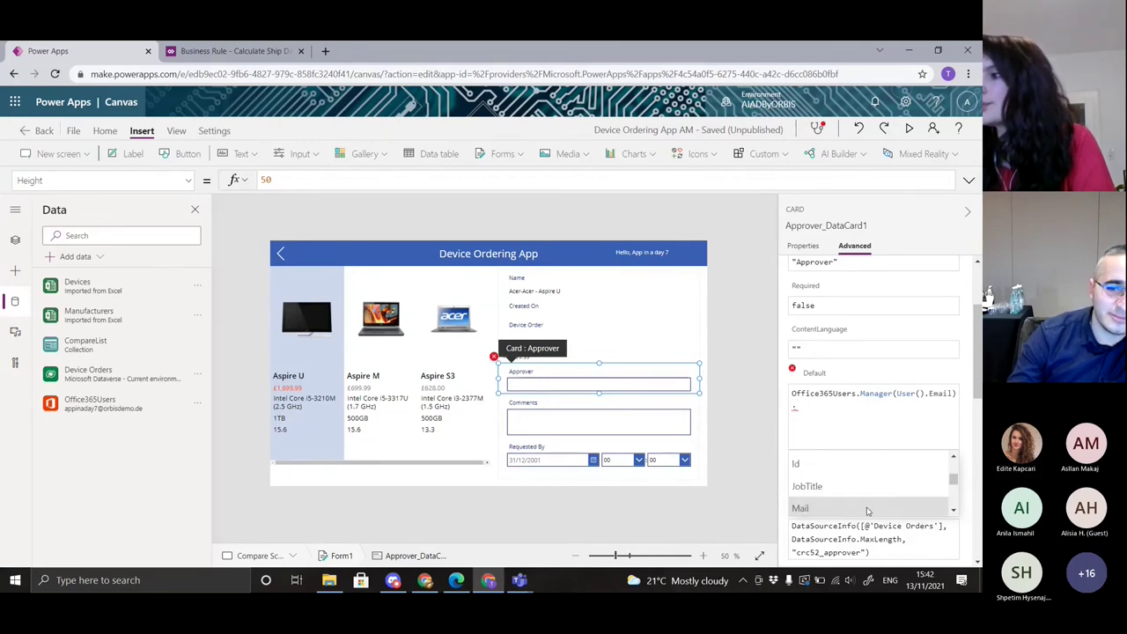
left_click(867, 510)
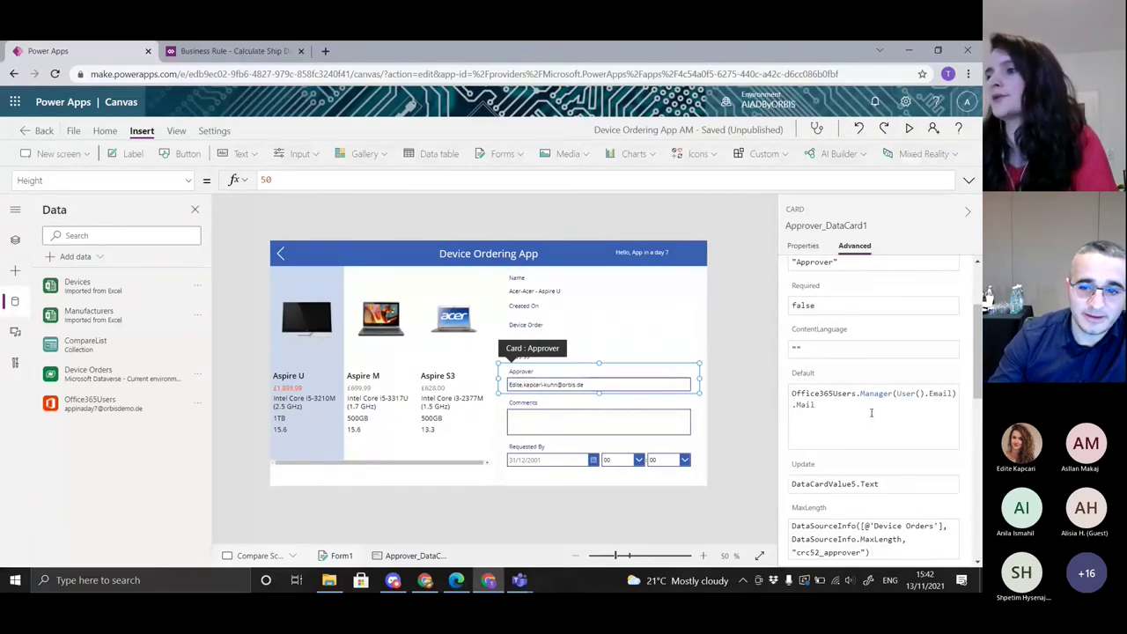
left_click(860, 426)
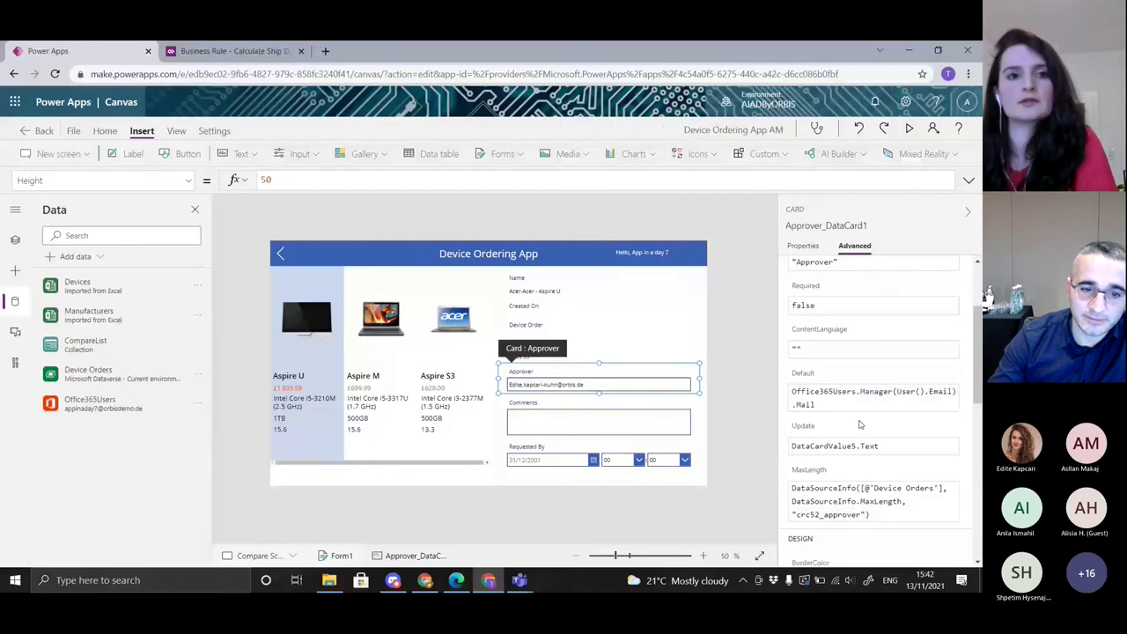
Open the Approver card's DisplayMode property for editing
scroll(898, 423, "down", 10)
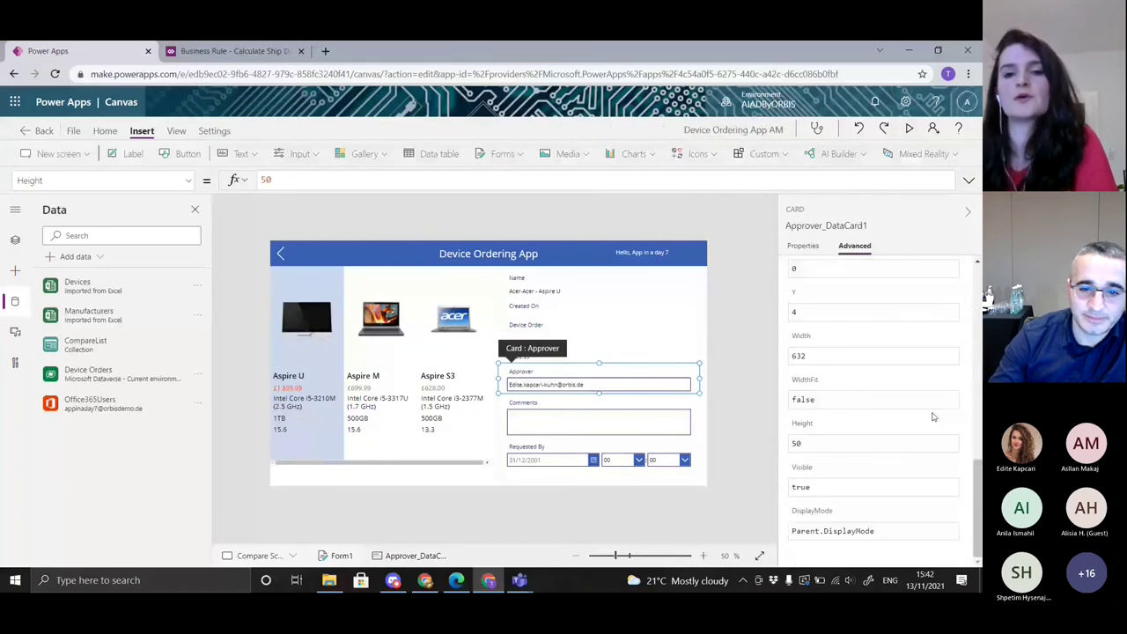
left_click(878, 529)
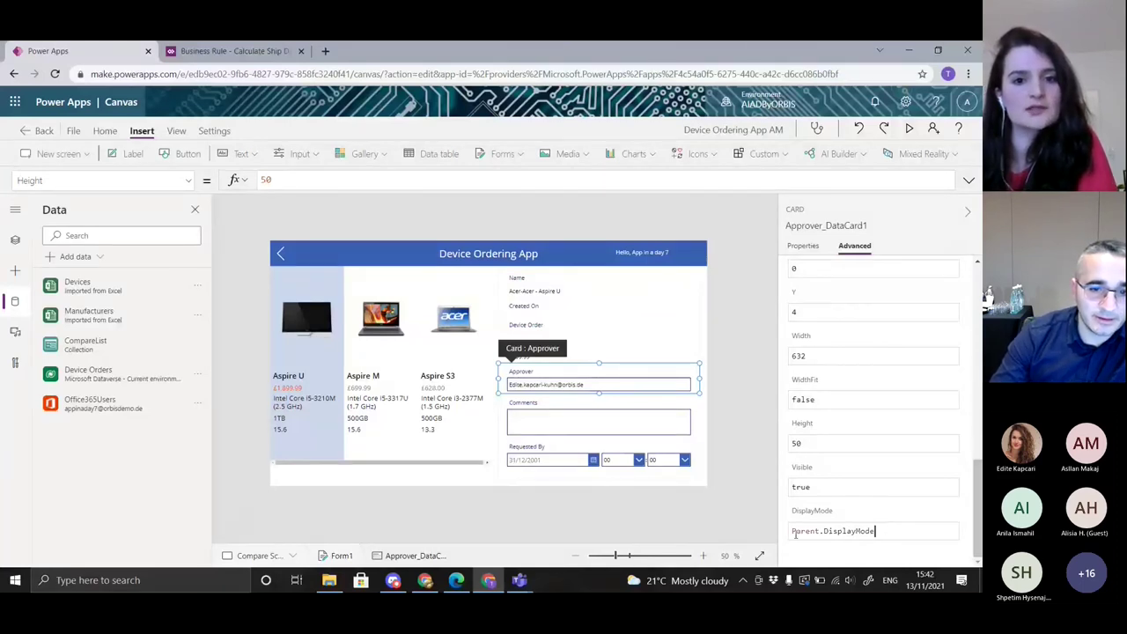
left_click(824, 533)
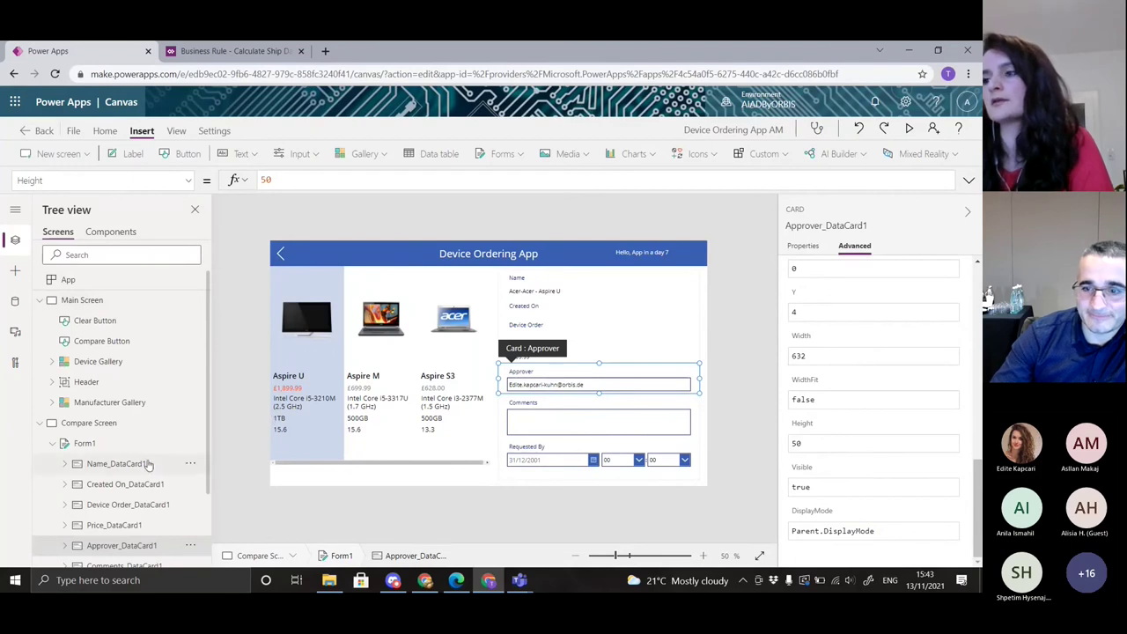
Unlock the Comments card's properties and open its Default formula for editing
scroll(148, 465, "down", 2)
scroll(148, 465, "down", 1)
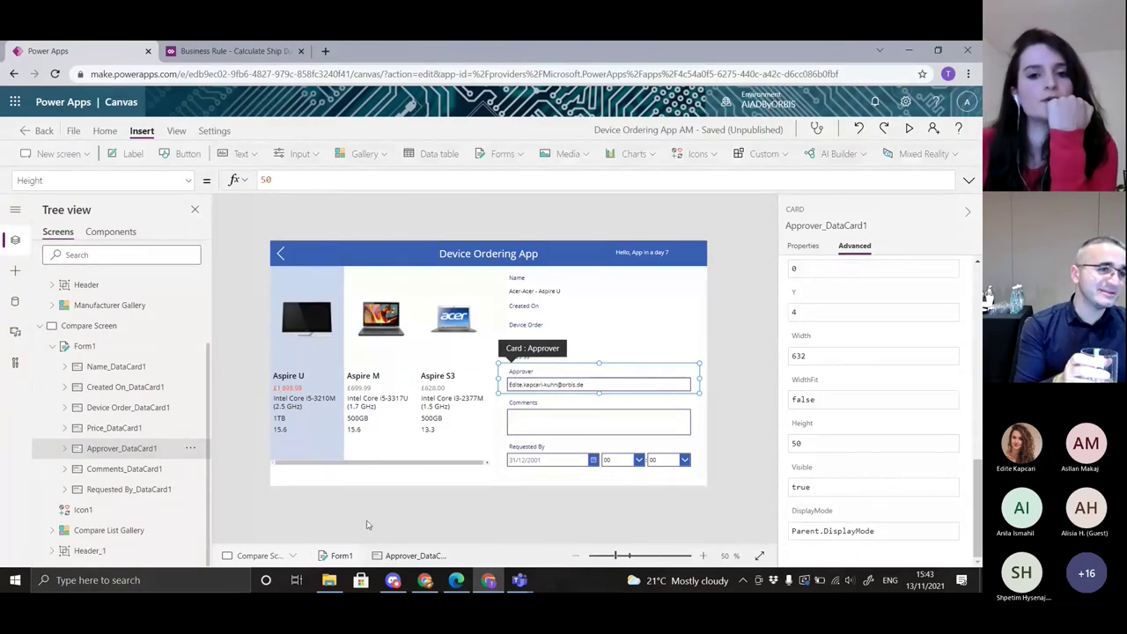
left_click(128, 472)
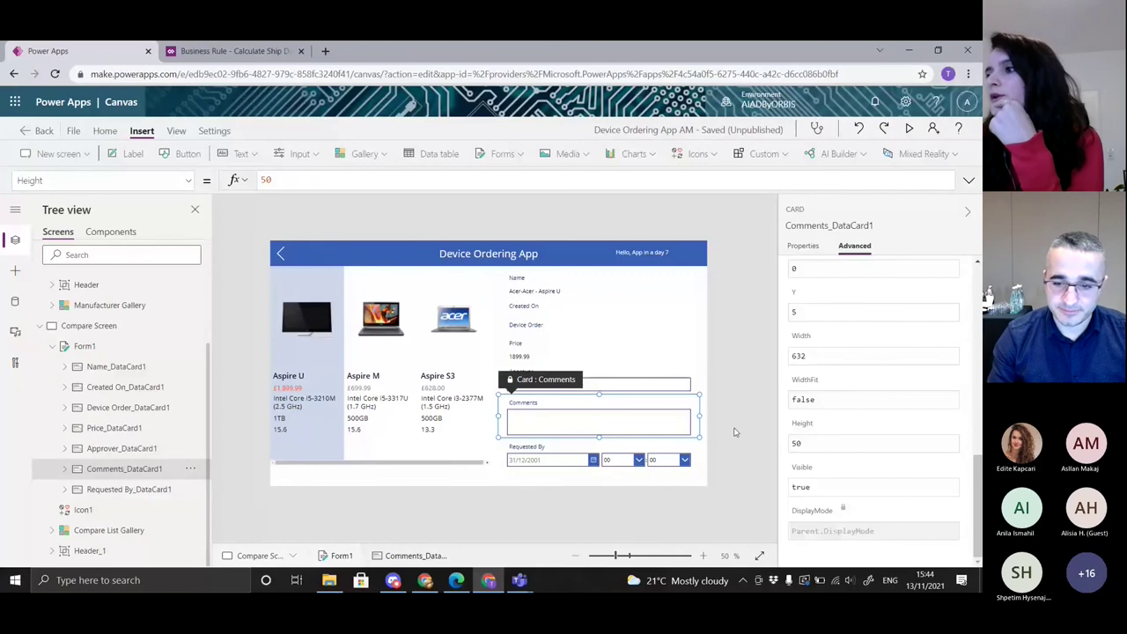
scroll(855, 402, "up", 15)
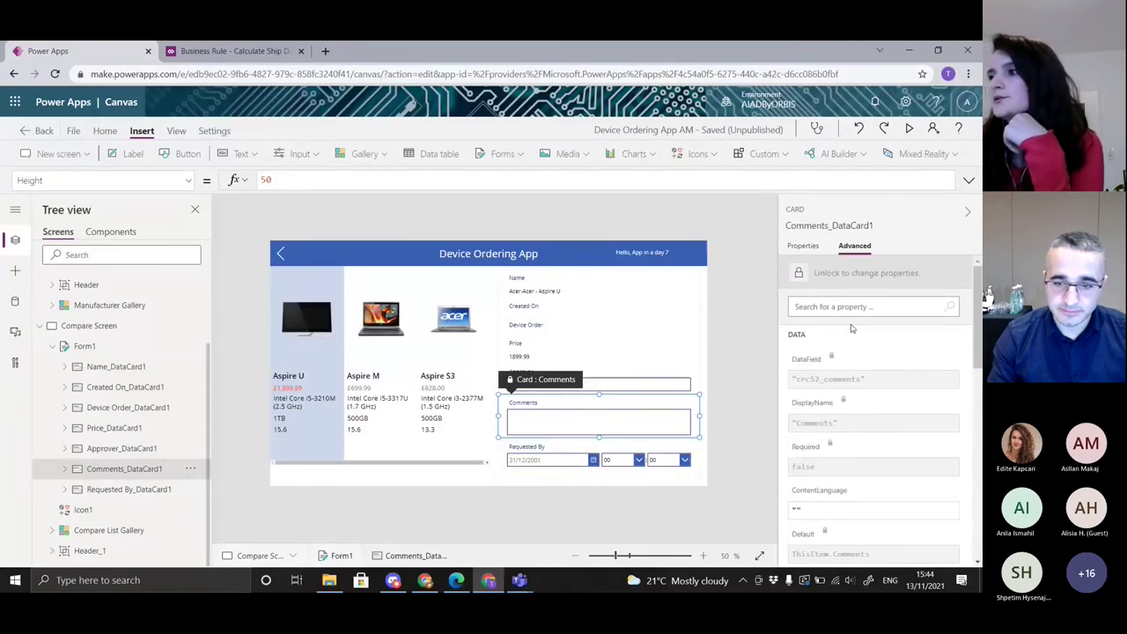
scroll(881, 385, "down", 3)
scroll(881, 388, "down", 1)
scroll(880, 403, "up", 2)
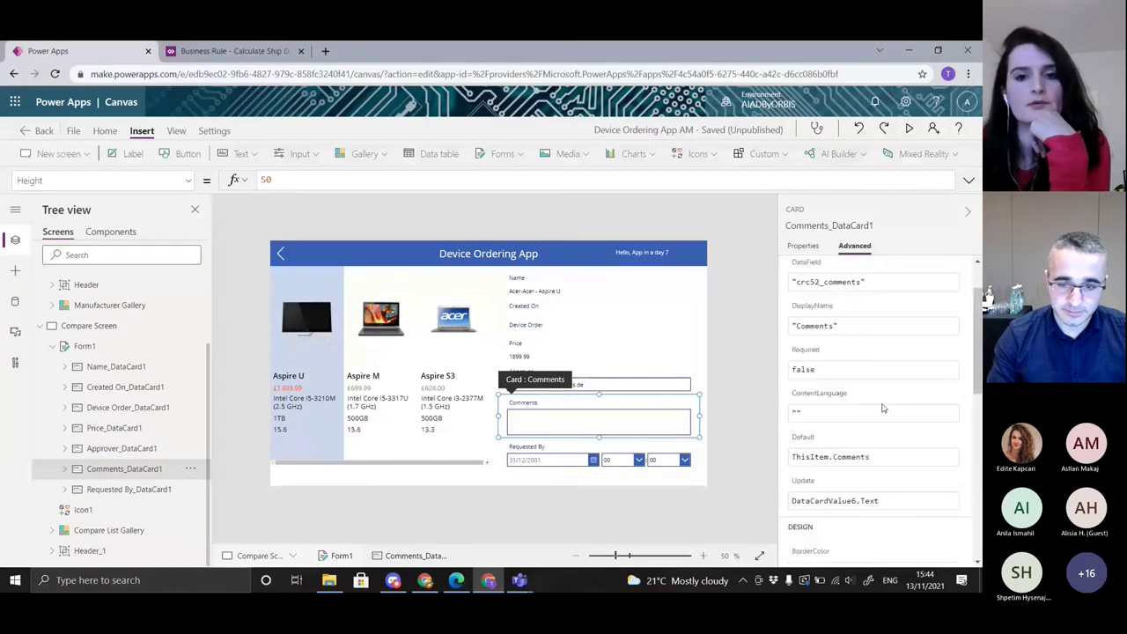
left_click_drag(871, 457, 862, 457)
left_click(862, 457)
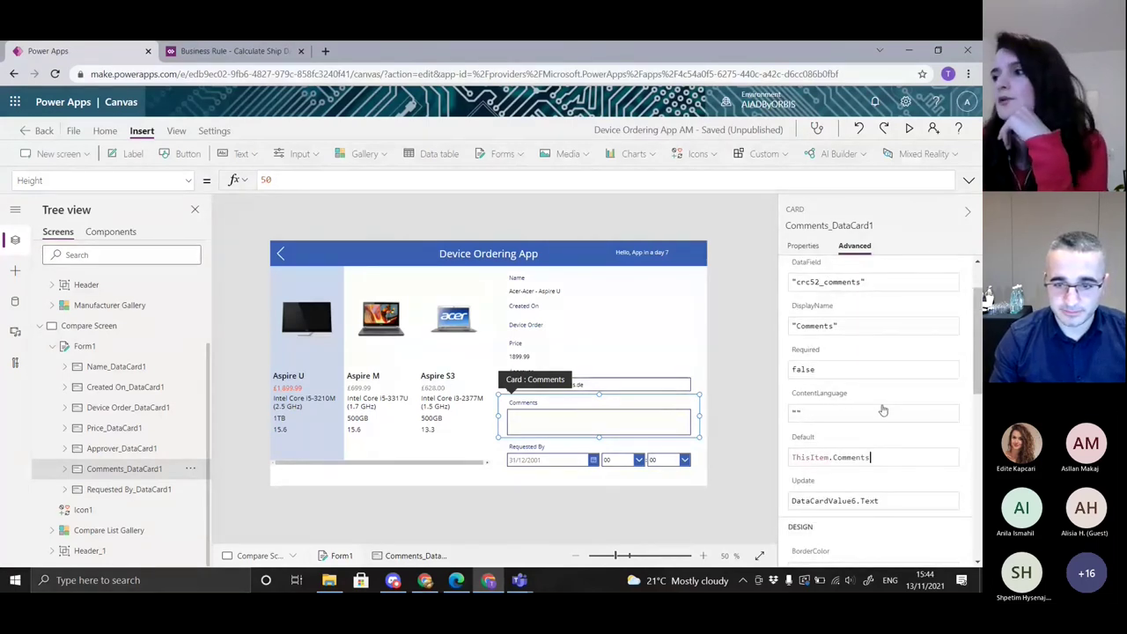
Set the Comments card's height to 80
scroll(881, 405, "down", 3)
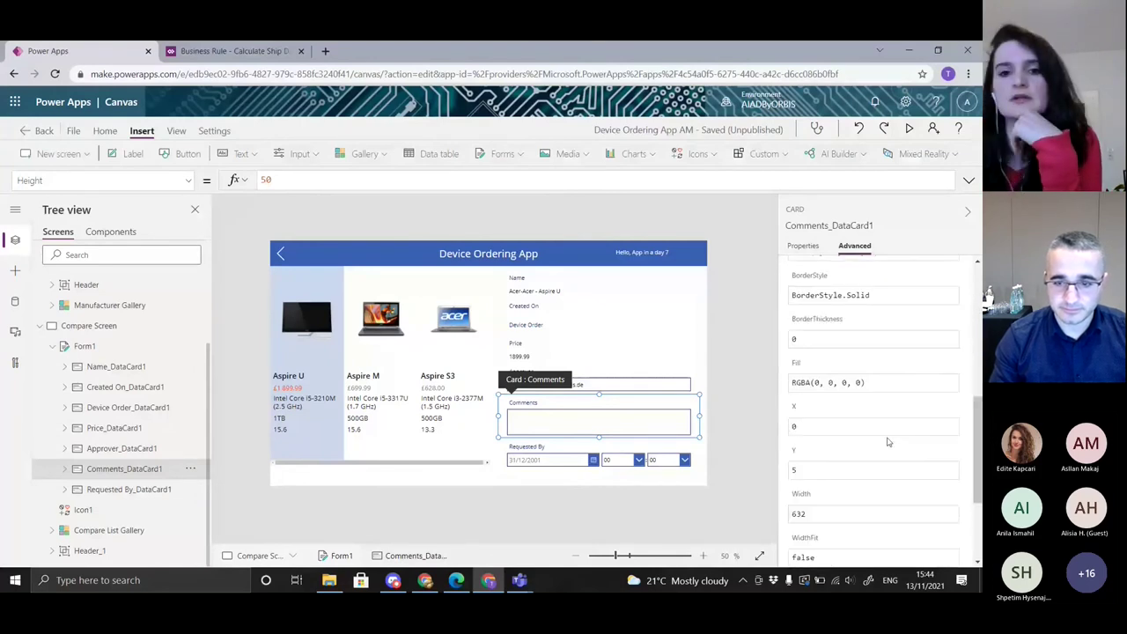
scroll(887, 443, "down", 1)
left_click(803, 246)
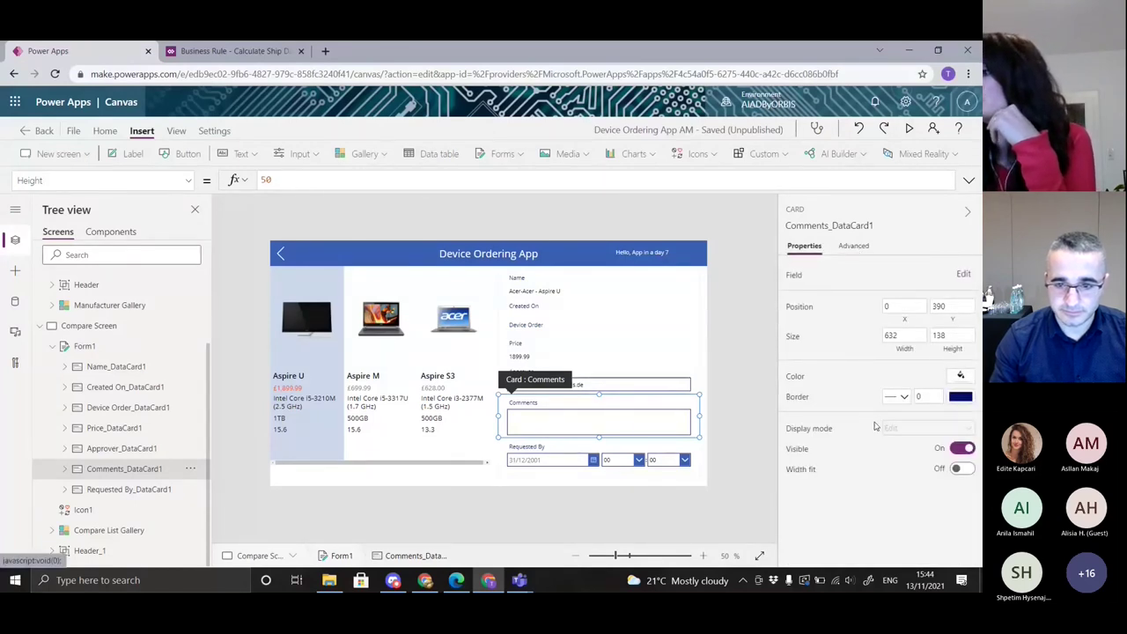
left_click(960, 335)
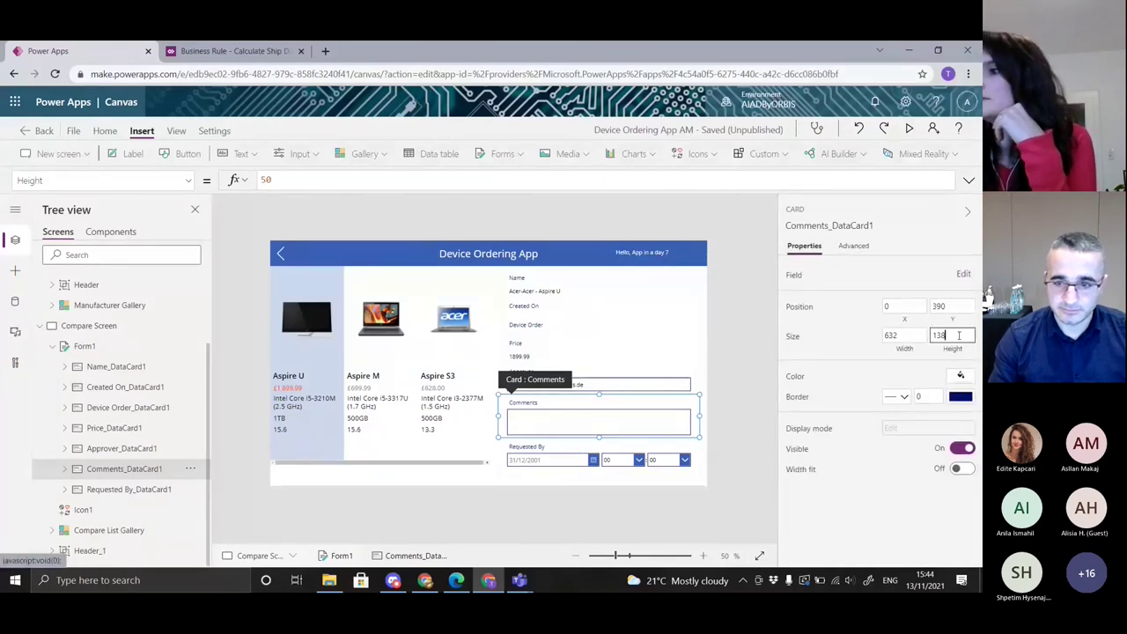
double_click(959, 335)
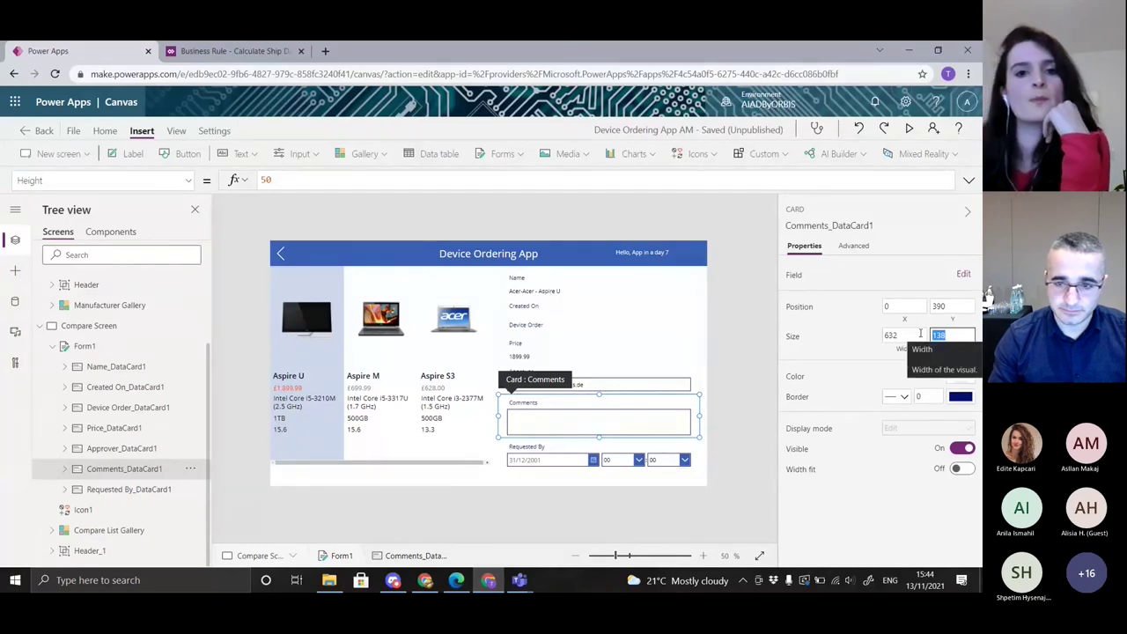
type("80")
left_click(843, 360)
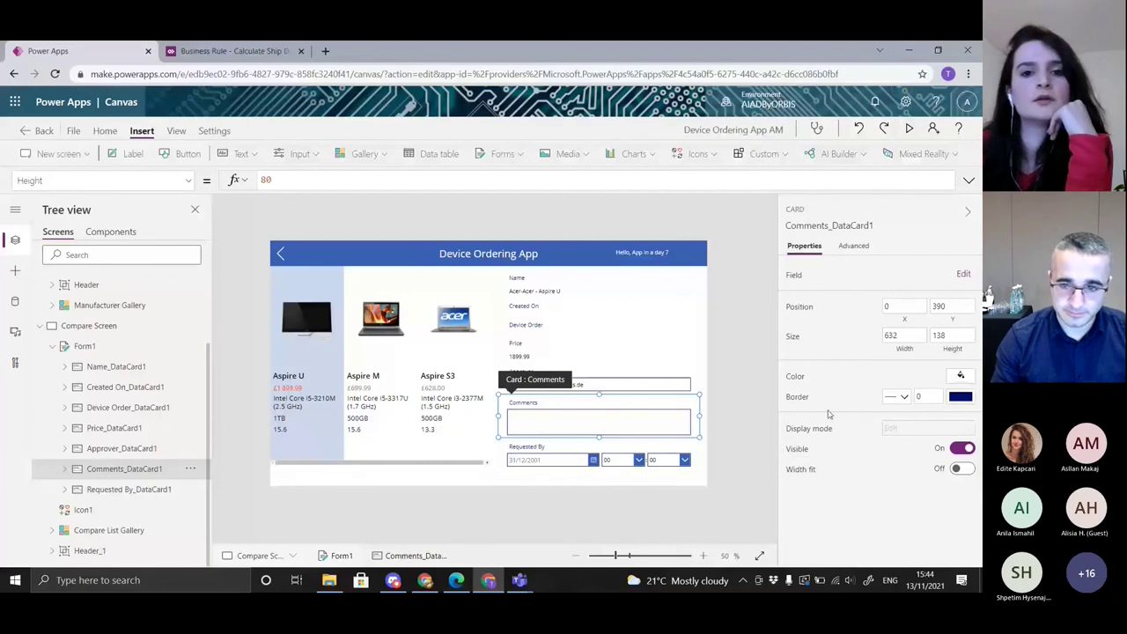
left_click(899, 335)
key("Tab")
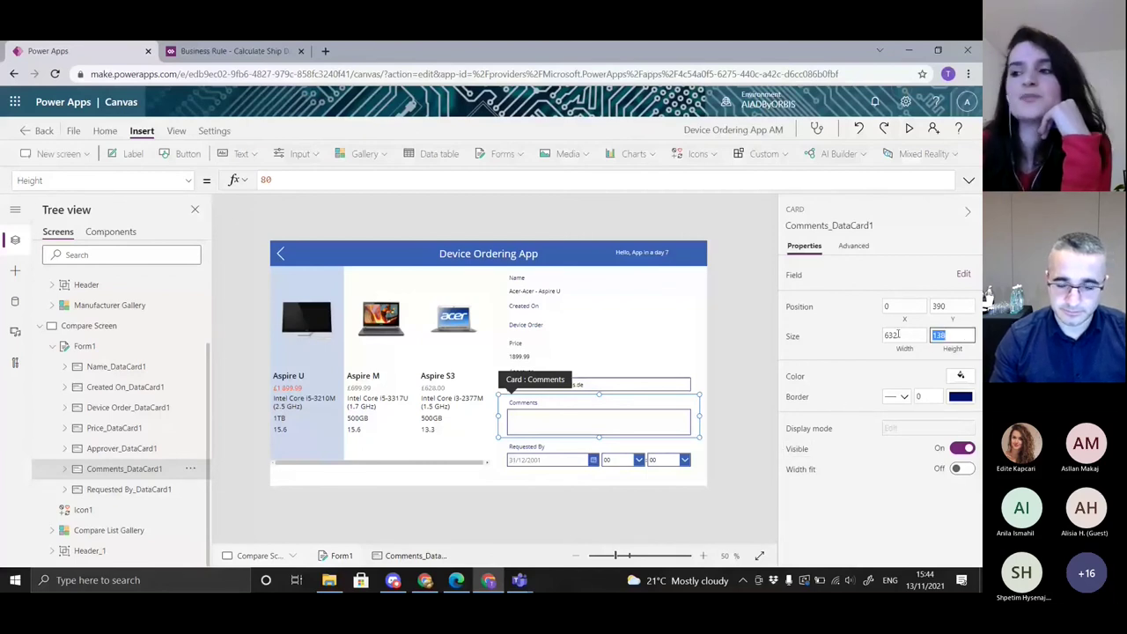
type("80")
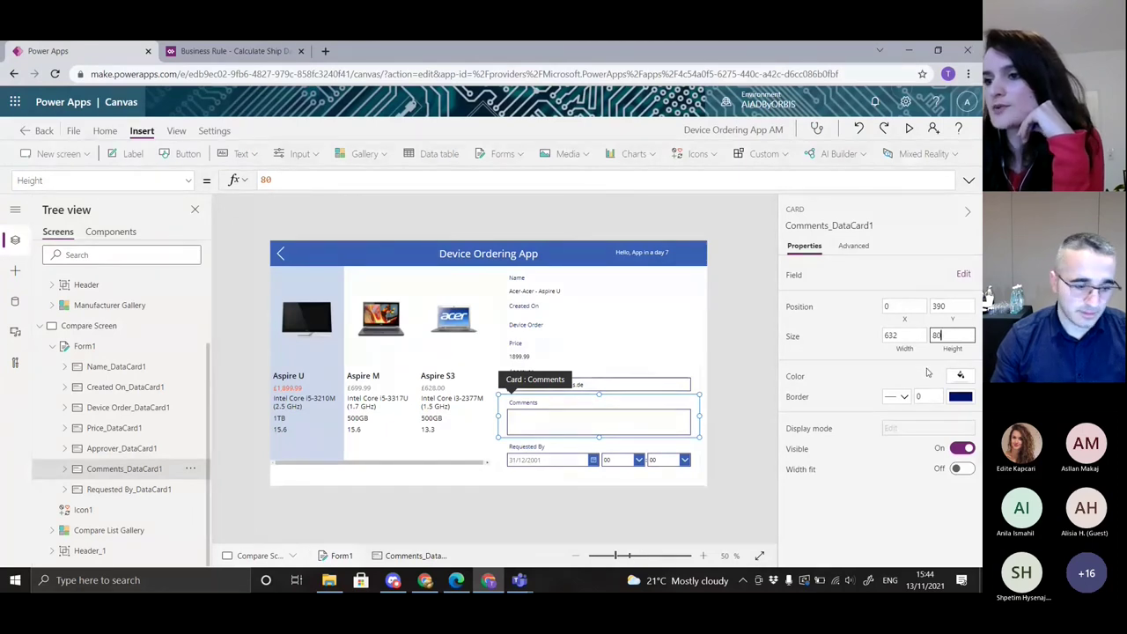
Set the hint text of the Comments card's text input to "Enter Justification" and save the app
left_click(64, 476)
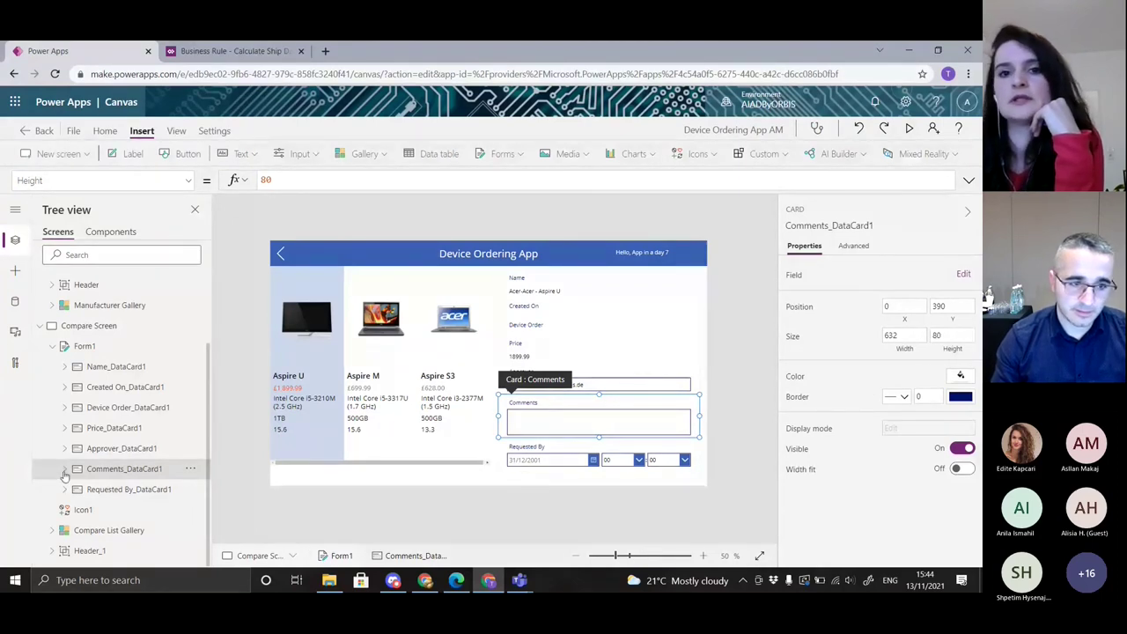
left_click(65, 472)
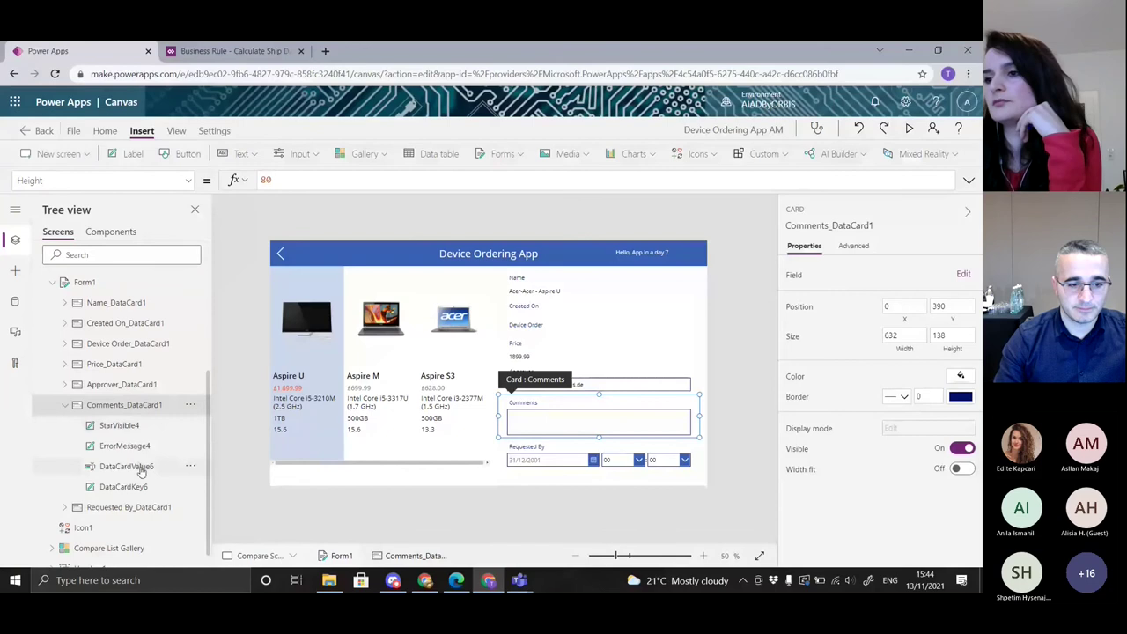
left_click(136, 471)
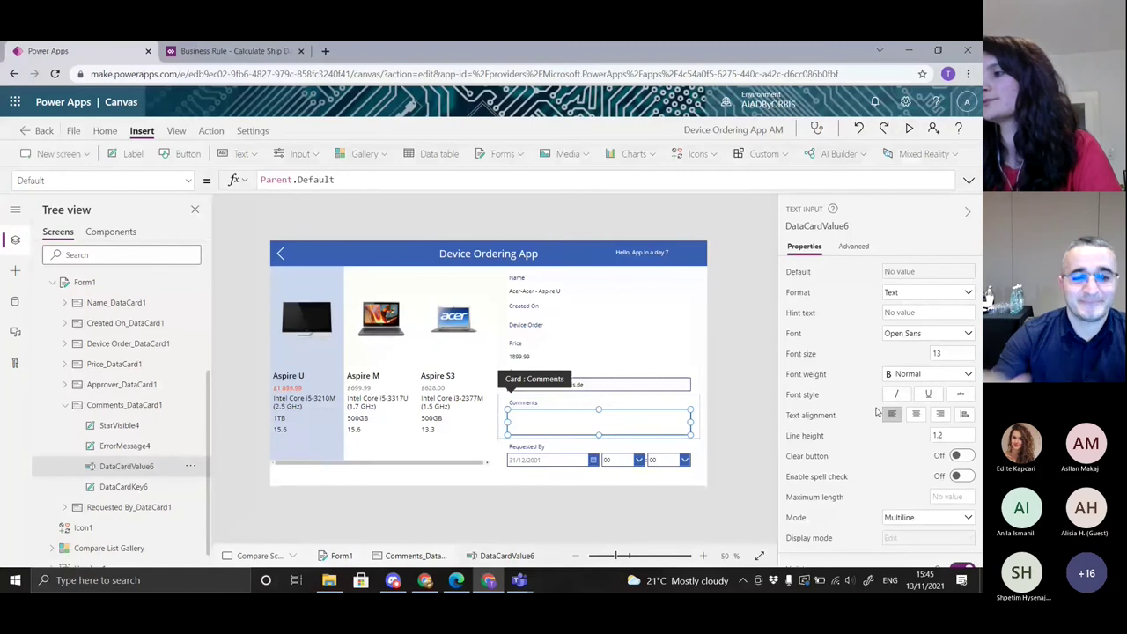
scroll(877, 411, "down", 3)
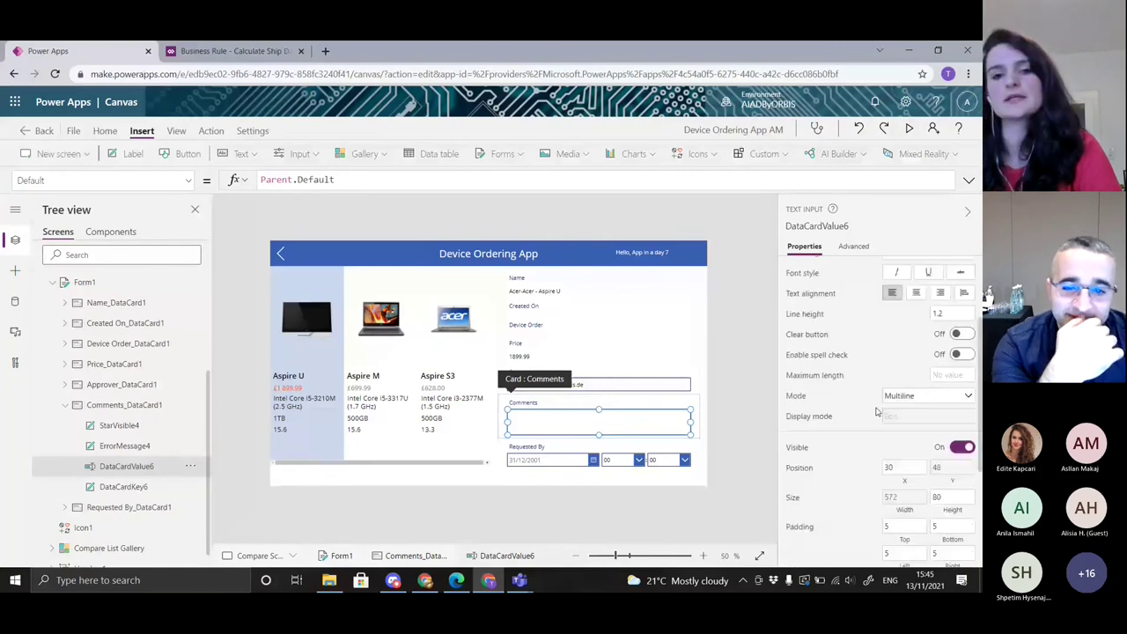
scroll(878, 411, "down", 3)
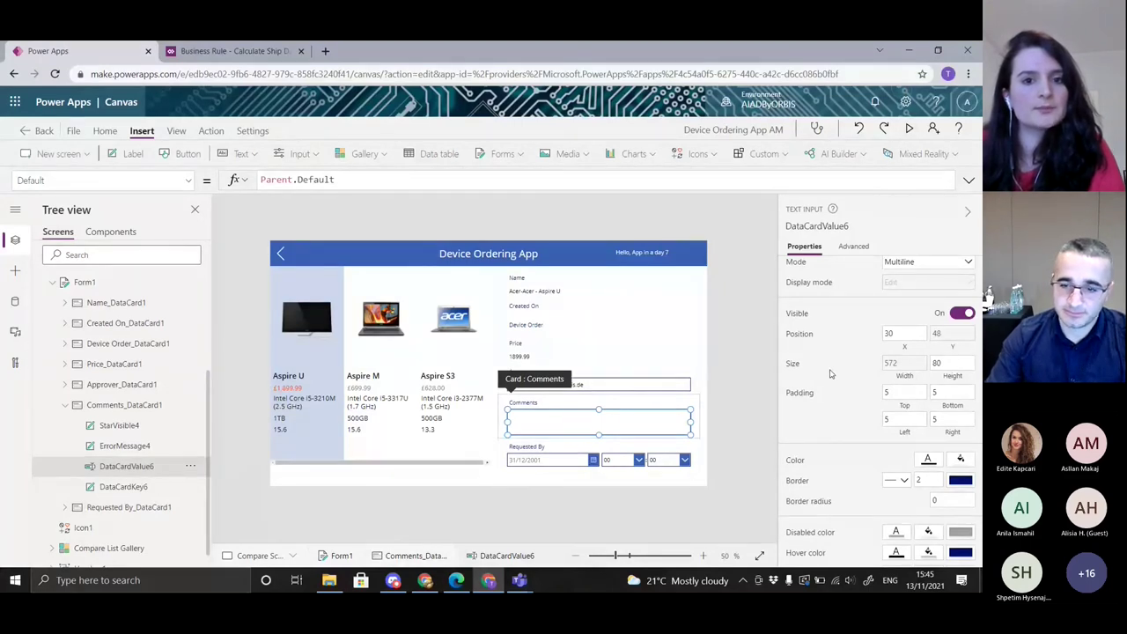
scroll(830, 374, "down", 1)
scroll(830, 374, "up", 1)
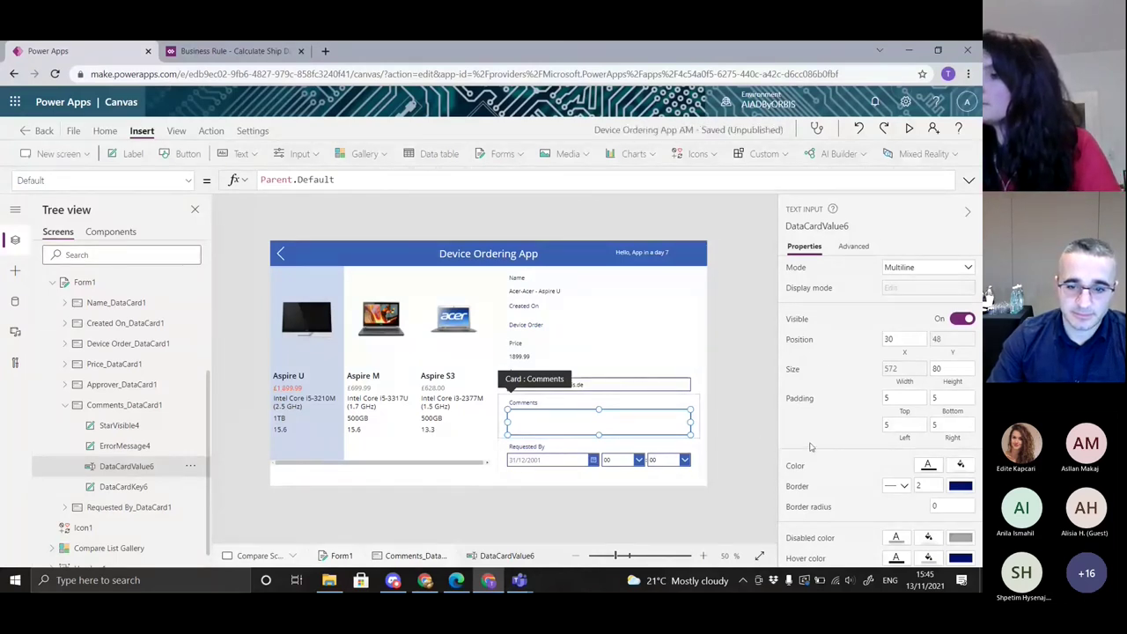
scroll(811, 447, "down", 1)
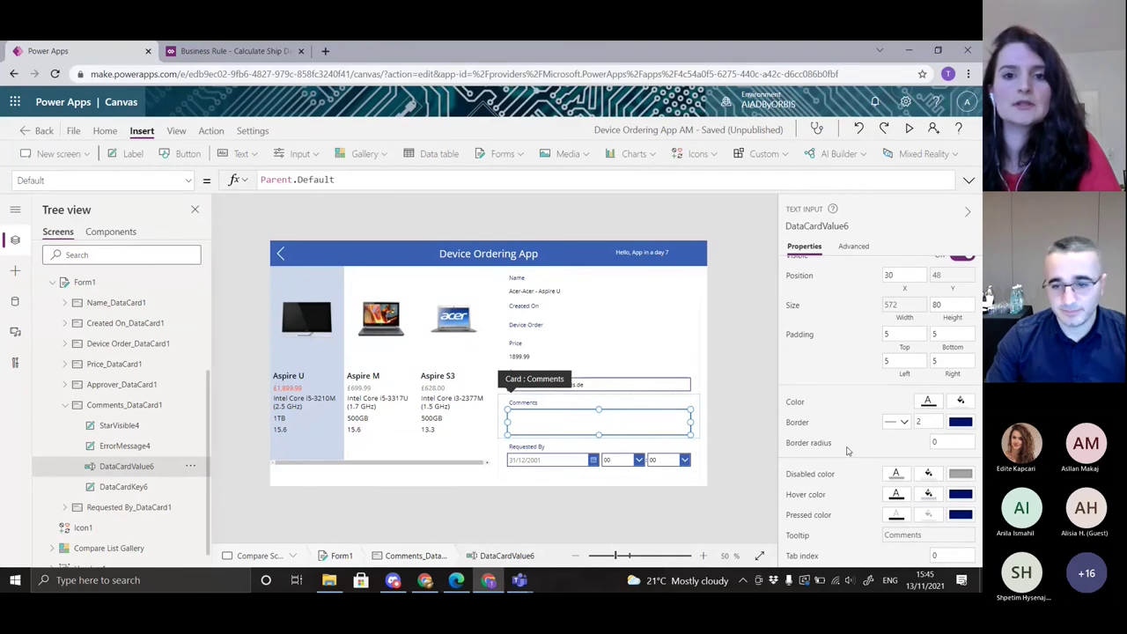
scroll(847, 450, "up", 3)
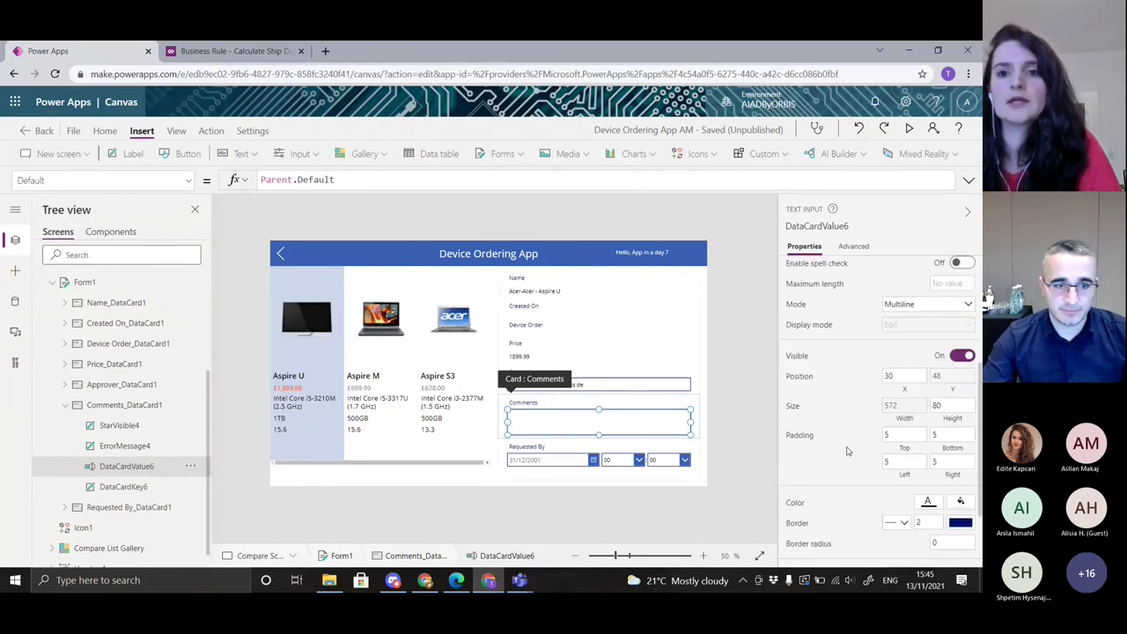
scroll(847, 451, "up", 3)
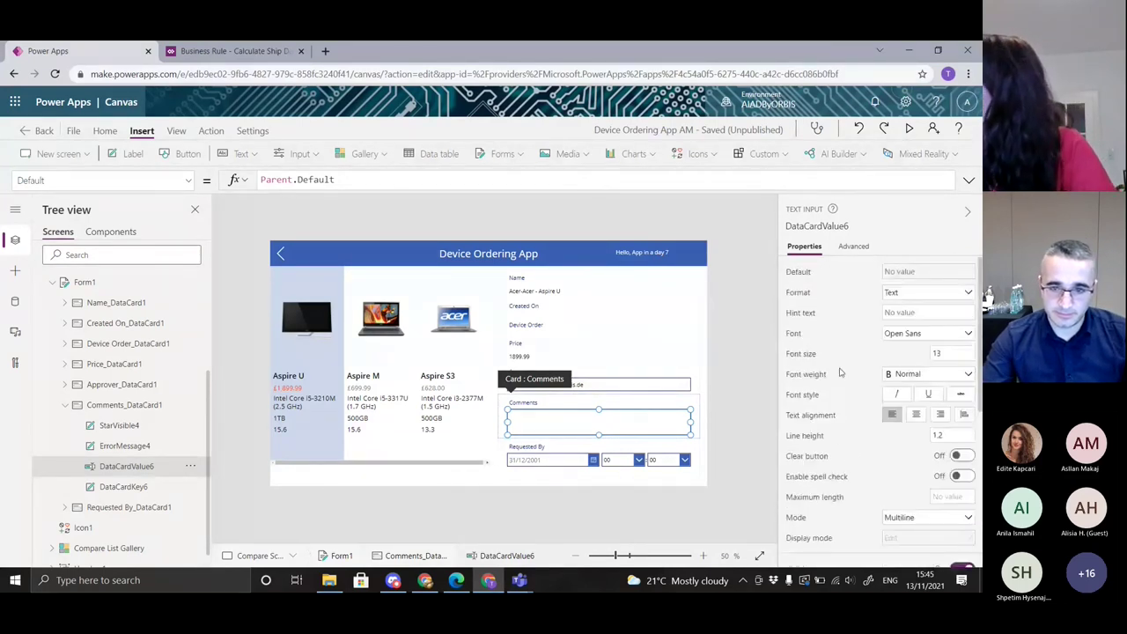
left_click(941, 313)
type("Enter ")
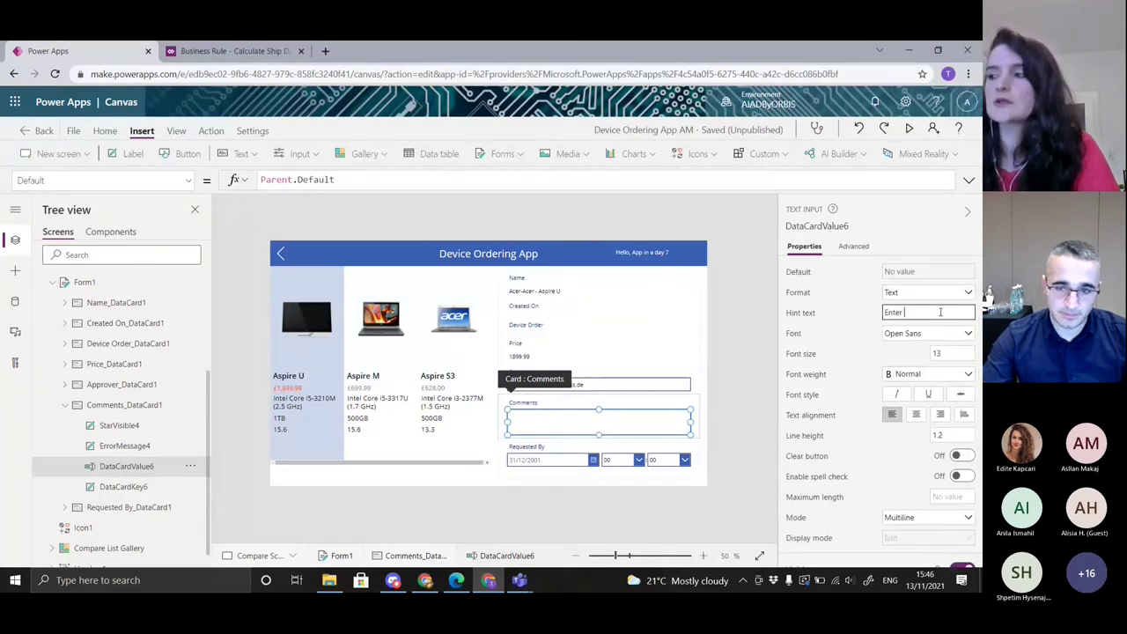
type("Justi")
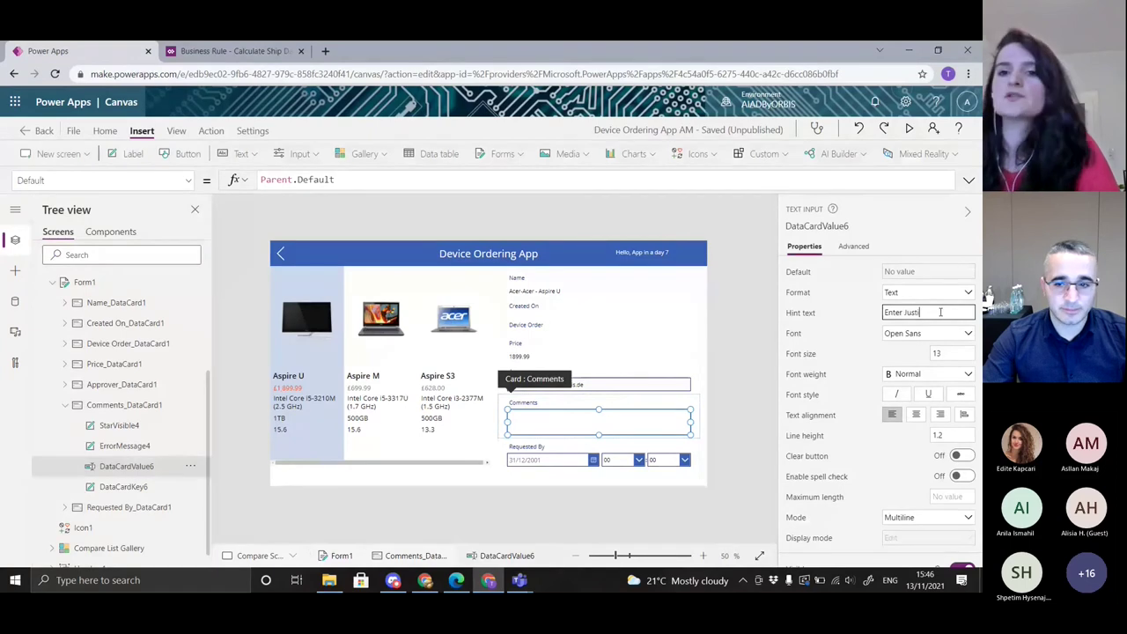
type("fication")
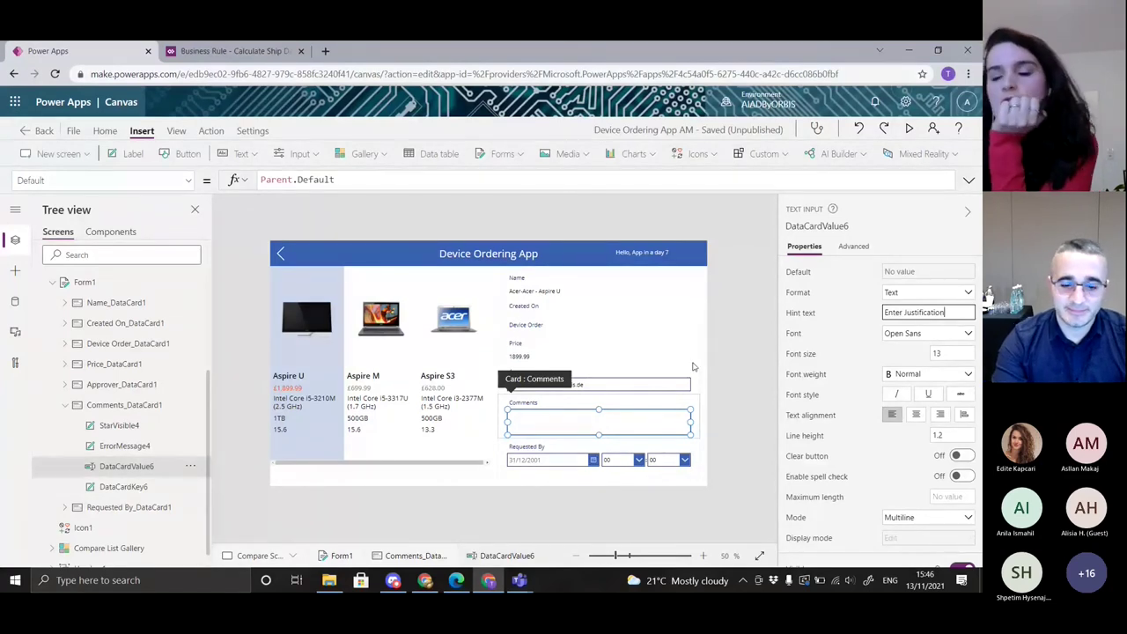
key("ctrl+s")
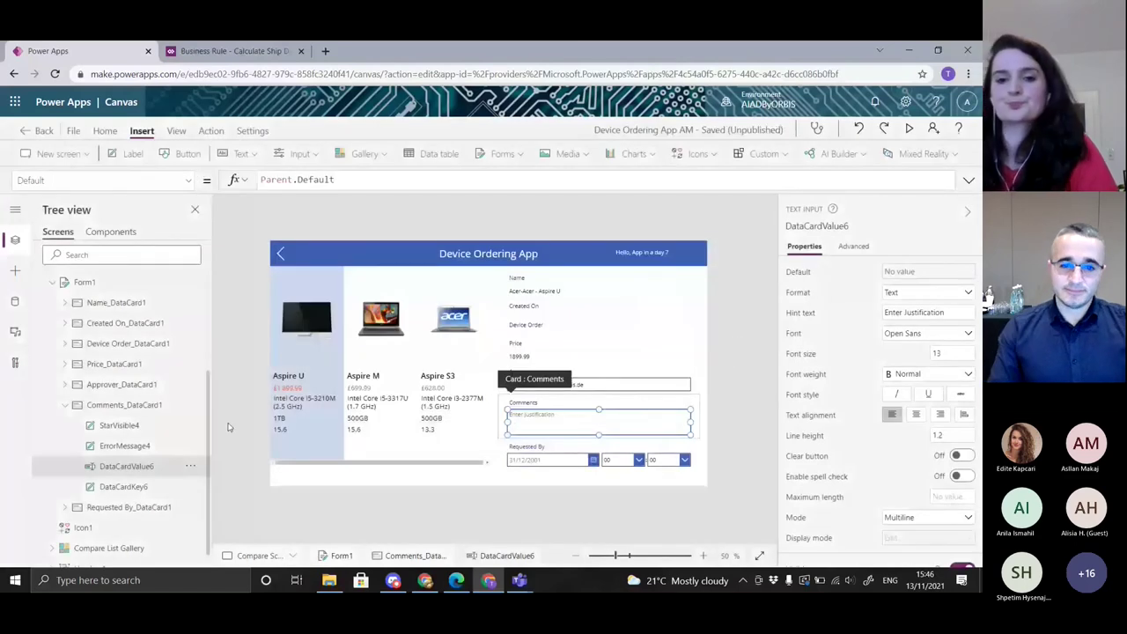
Collapse the Comments card in the tree and unlock the Requested By card's properties for editing
left_click(65, 405)
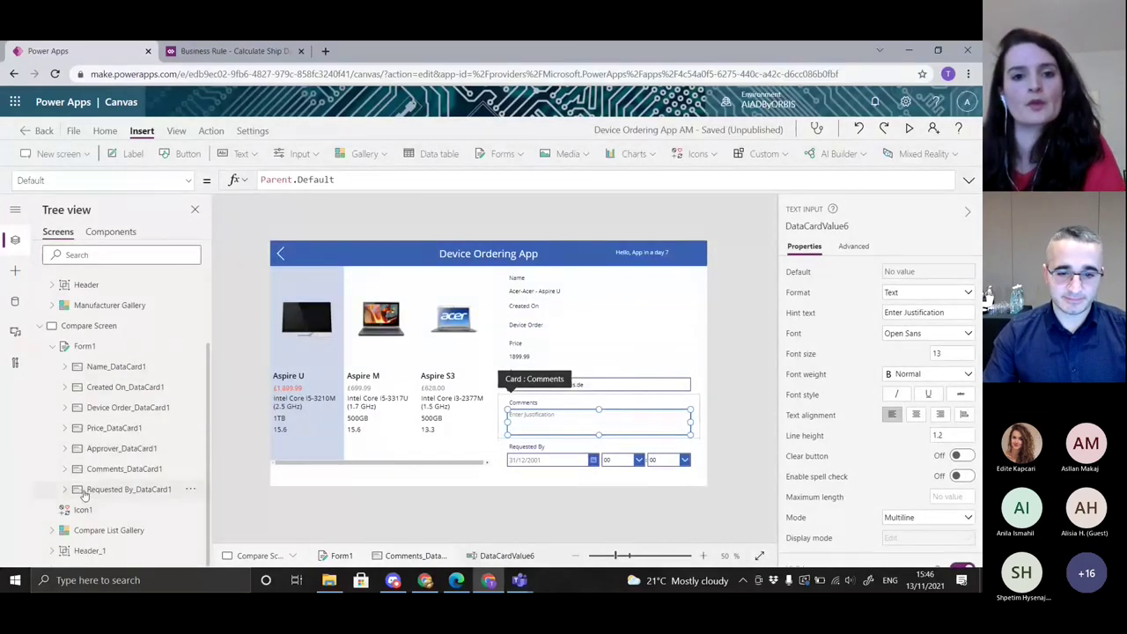
left_click(85, 494)
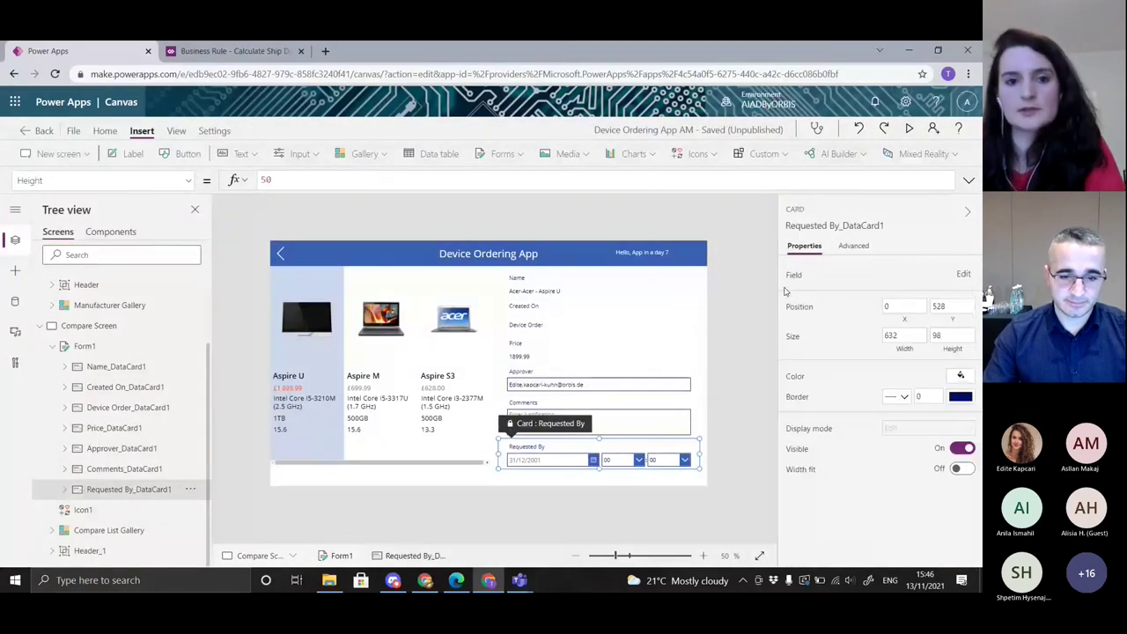
left_click(852, 246)
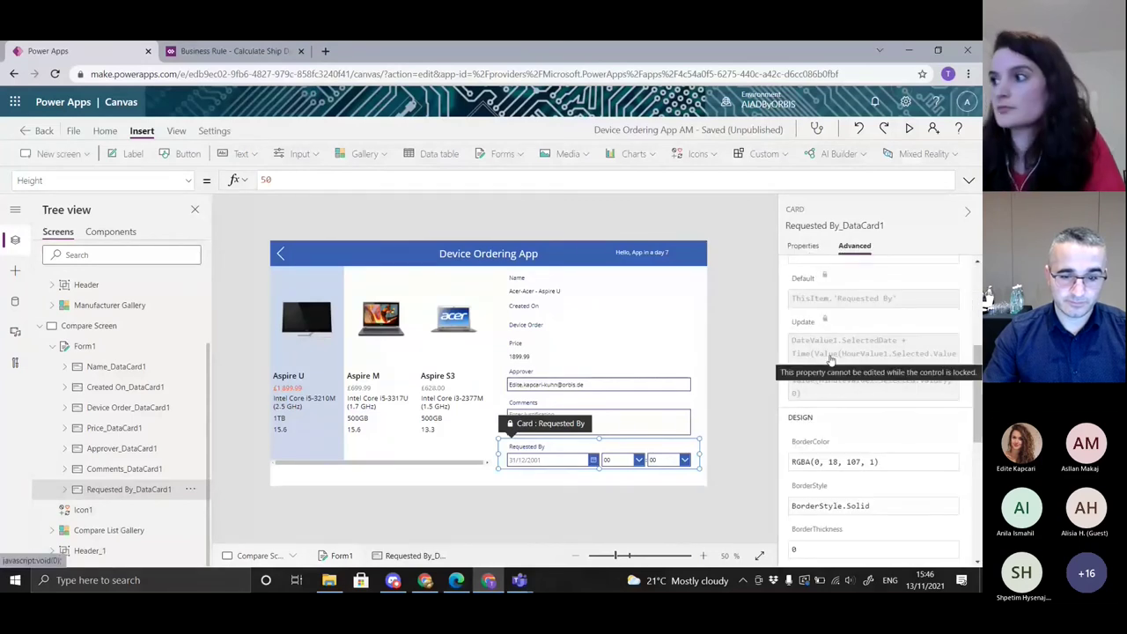
scroll(831, 359, "up", 5)
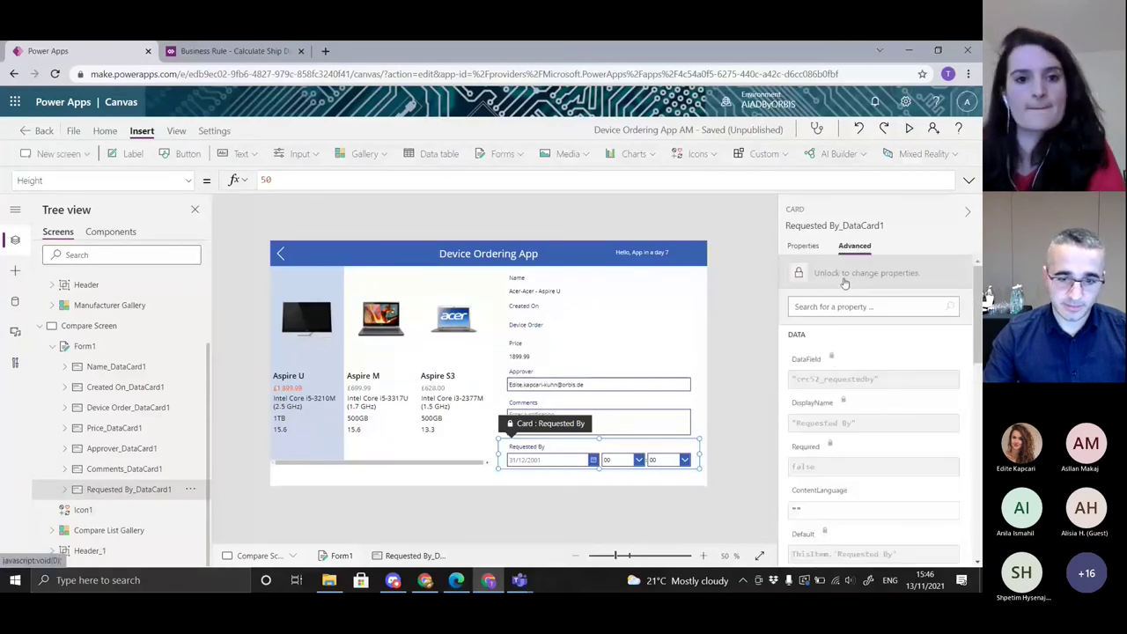
left_click(843, 280)
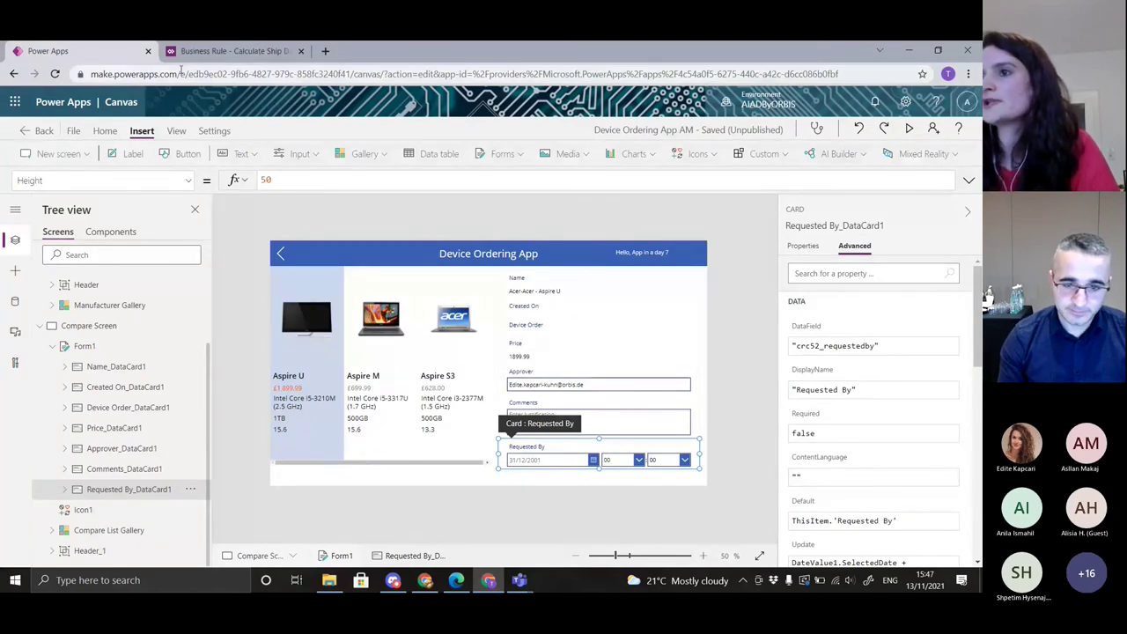
Open the Power Apps home page in a new browser tab using the make.powerapps.com base address
left_click_drag(180, 72, 91, 74)
key("ctrl+c")
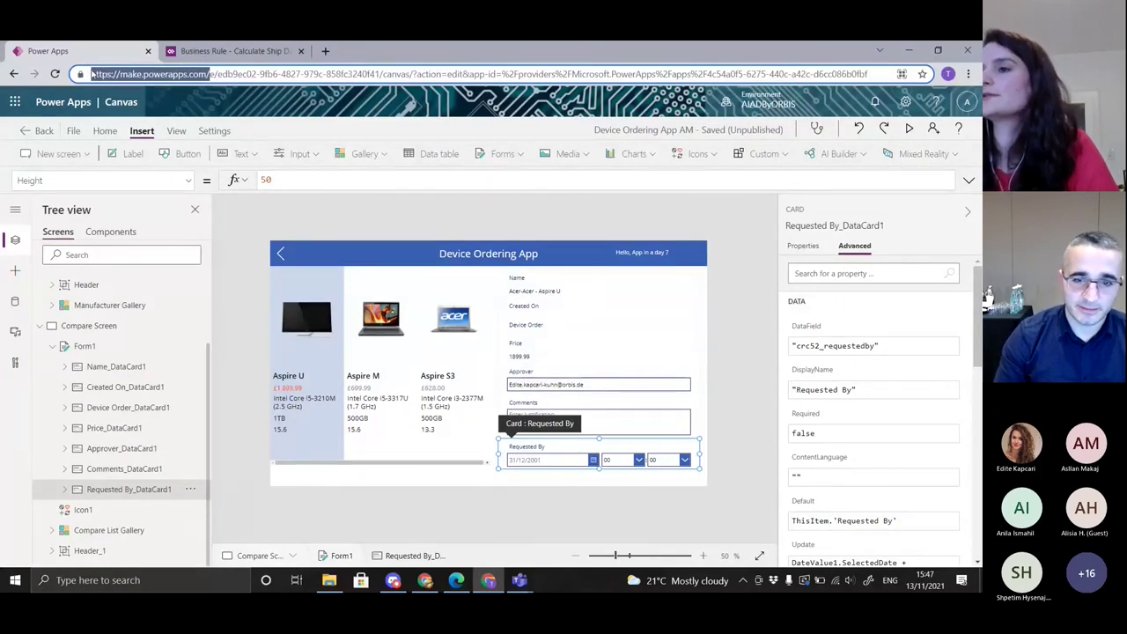
left_click(325, 50)
key("ctrl+v")
key("Return")
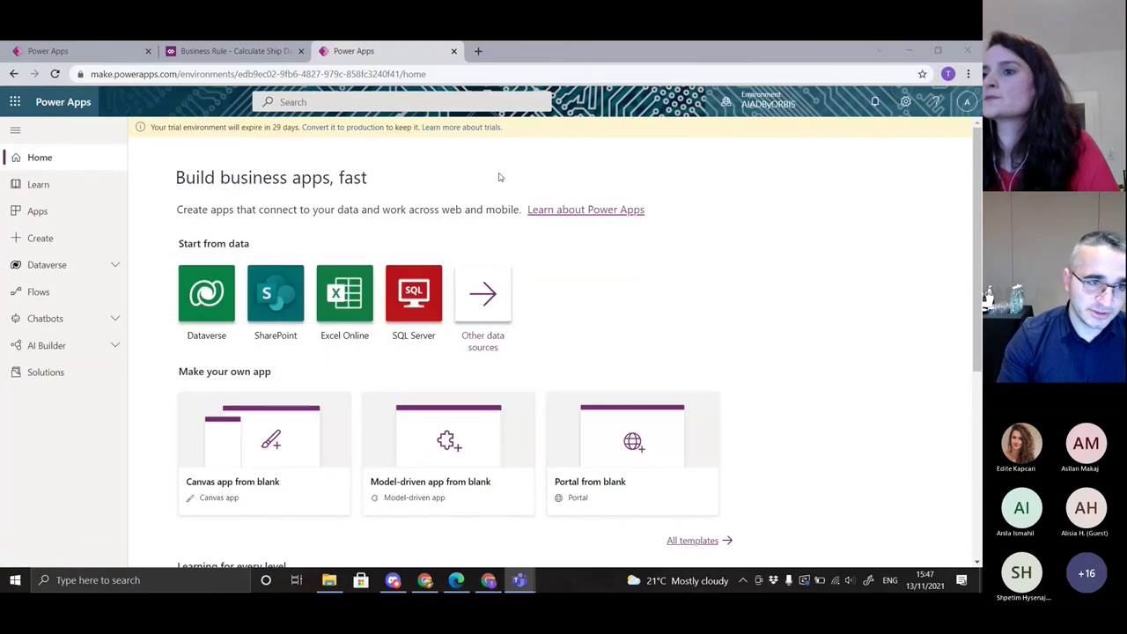
left_click(121, 46)
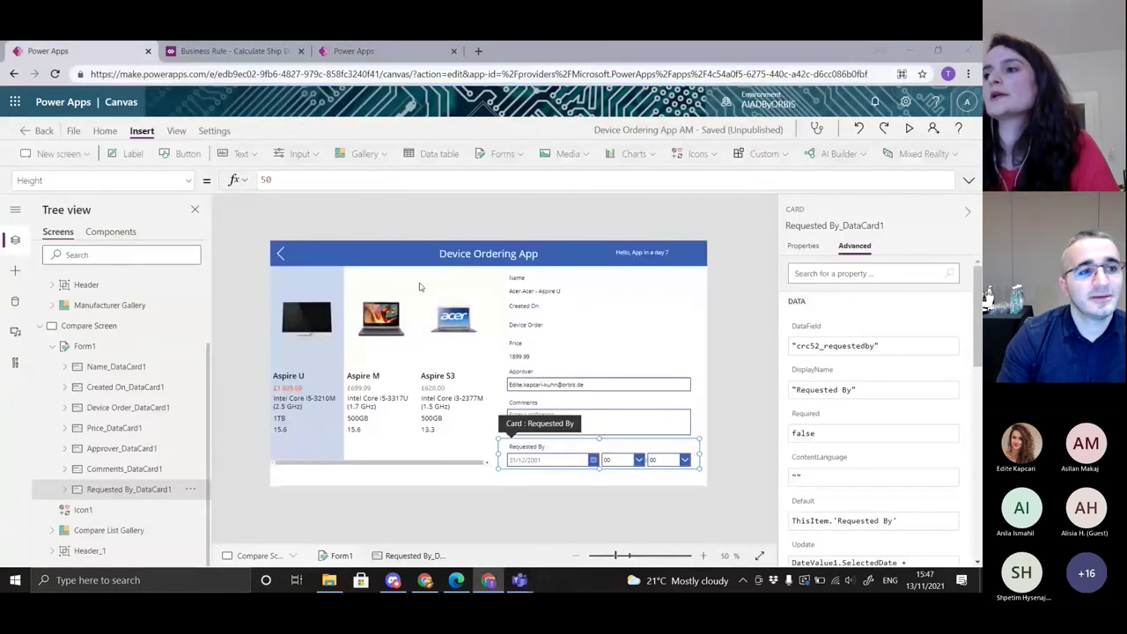
key("ctrl+s")
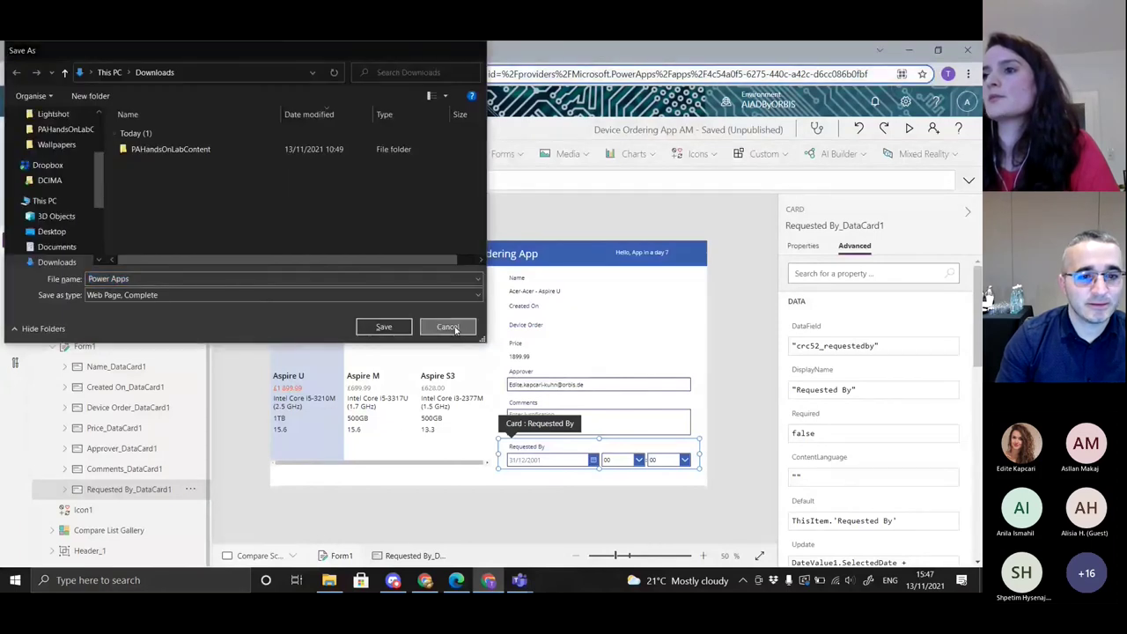
left_click(448, 327)
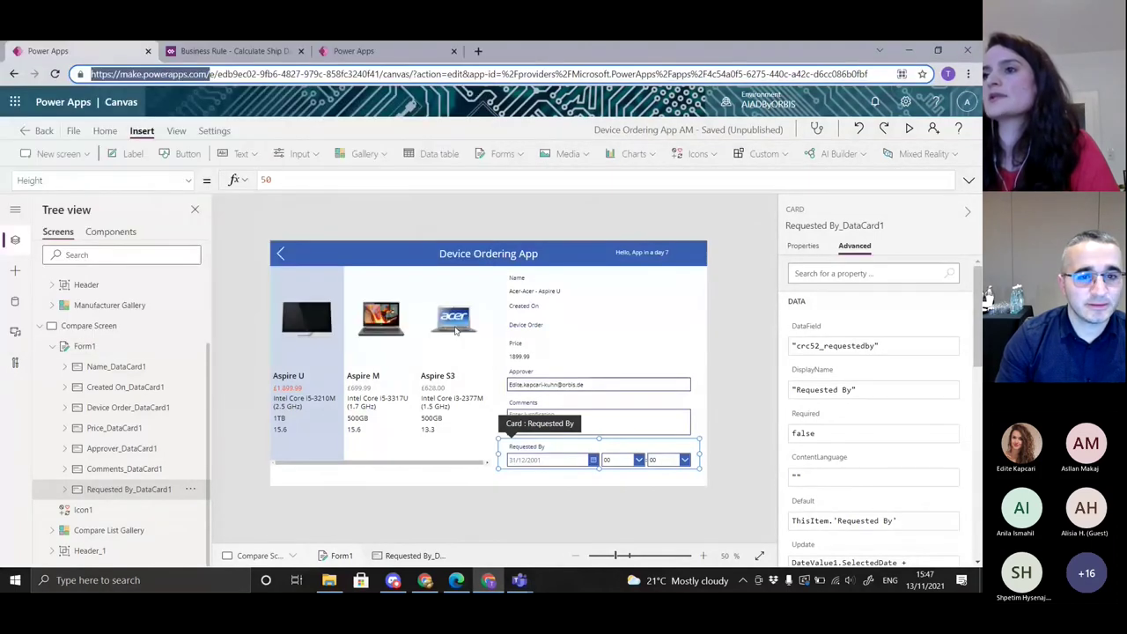
left_click(354, 230)
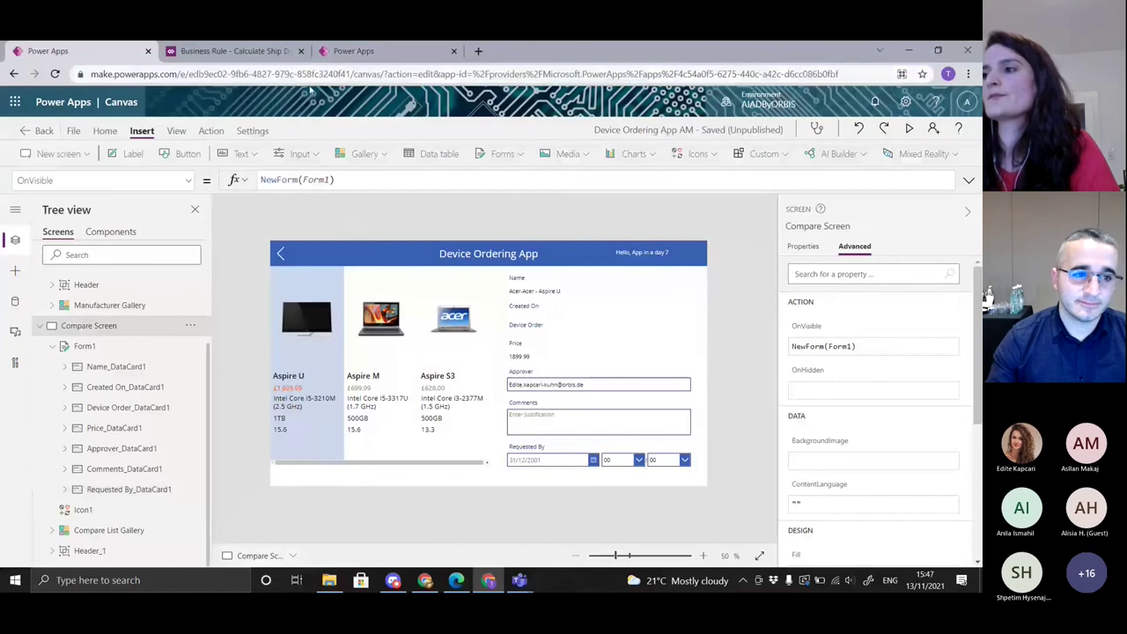
Switch to the Power Apps home page and filter the Dataverse tables list to custom tables
left_click(354, 51)
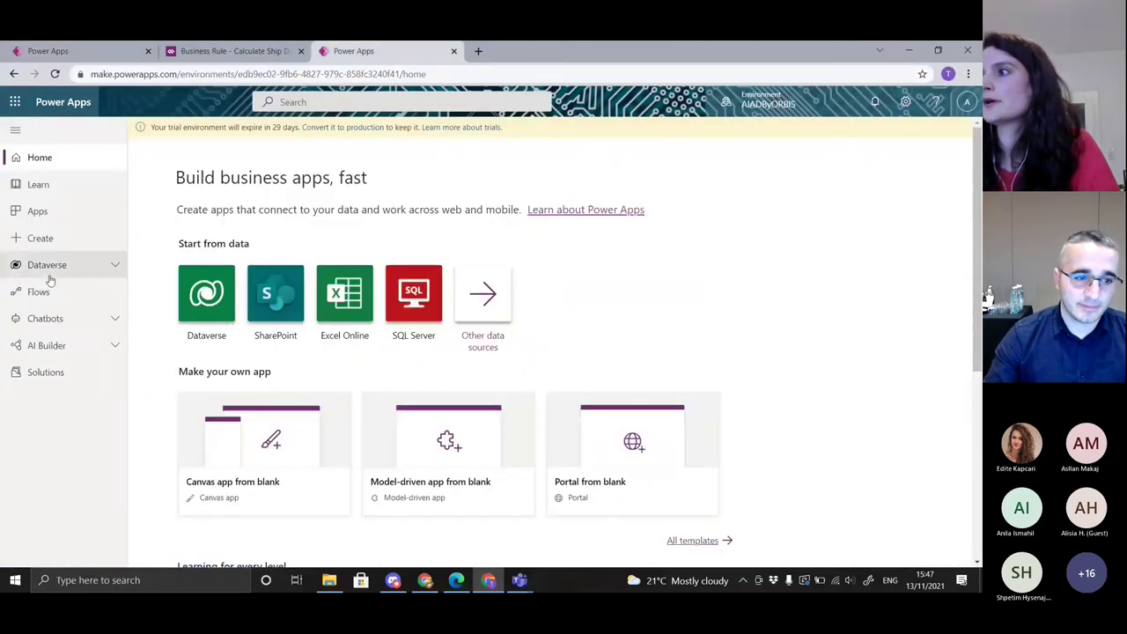
left_click(83, 265)
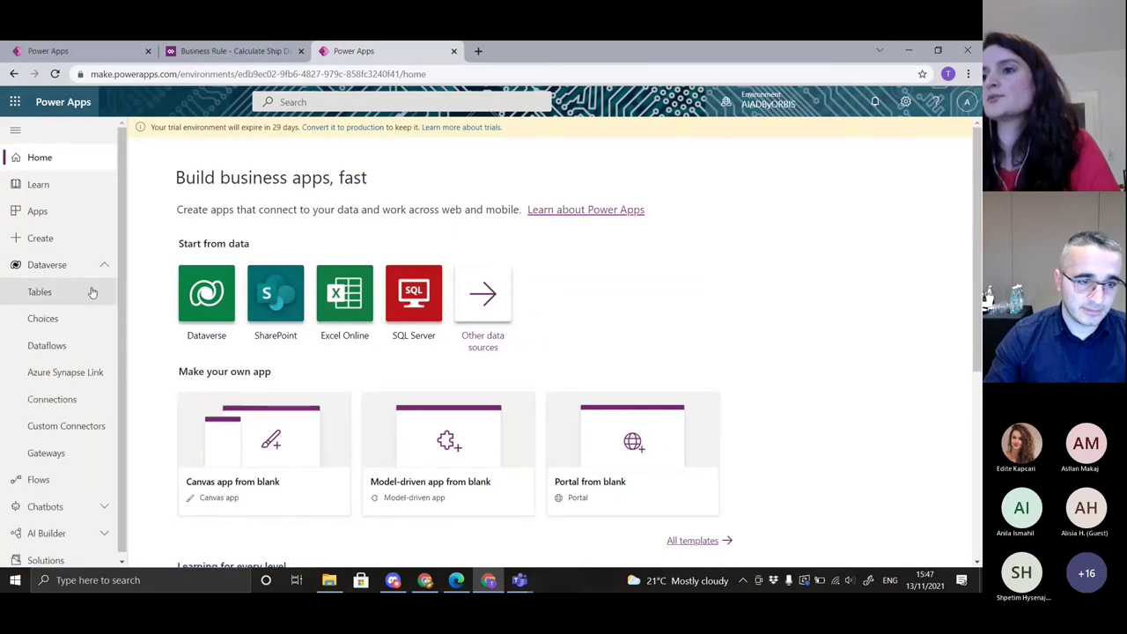
left_click(51, 298)
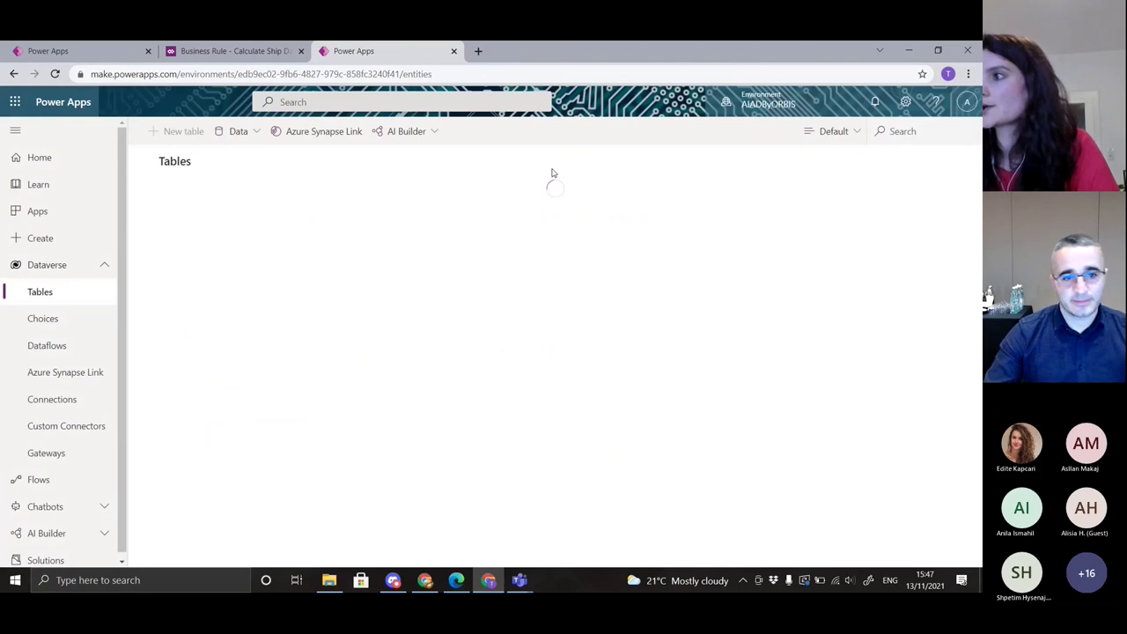
left_click(833, 132)
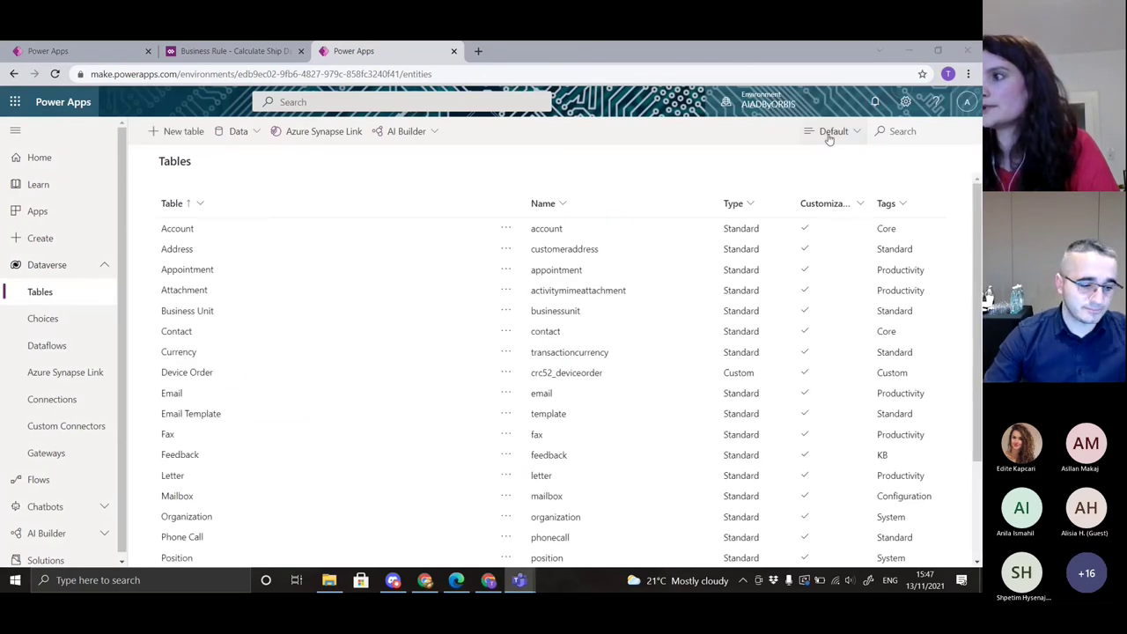
left_click(842, 205)
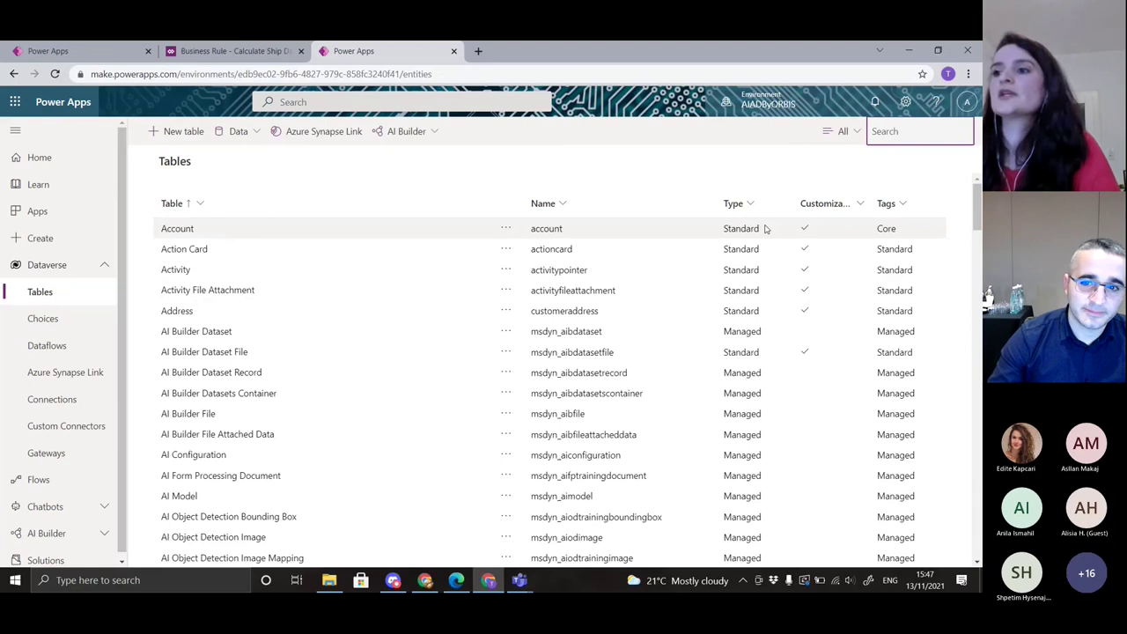
left_click(843, 132)
left_click(850, 227)
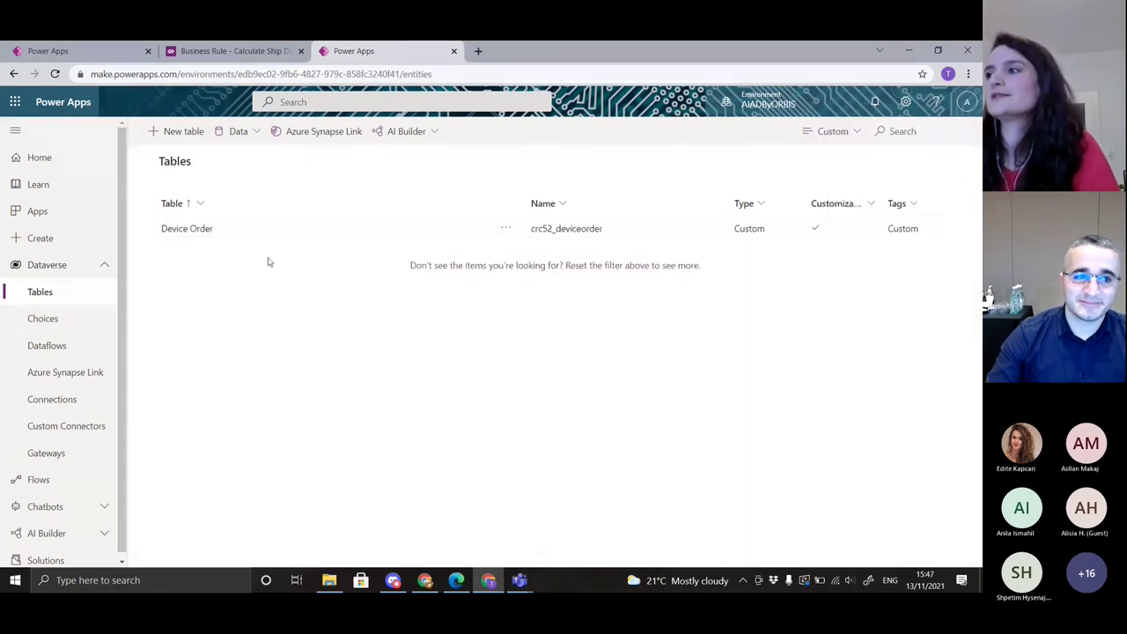
Open the Device Order table and locate the Requested By column in its column list
left_click(200, 231)
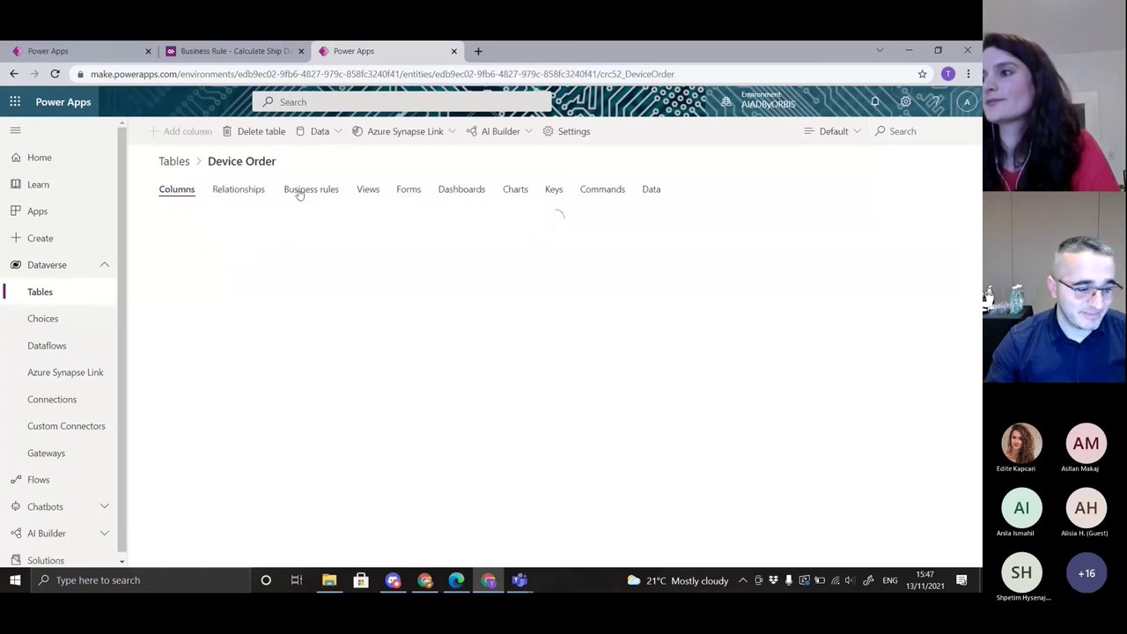
left_click(916, 131)
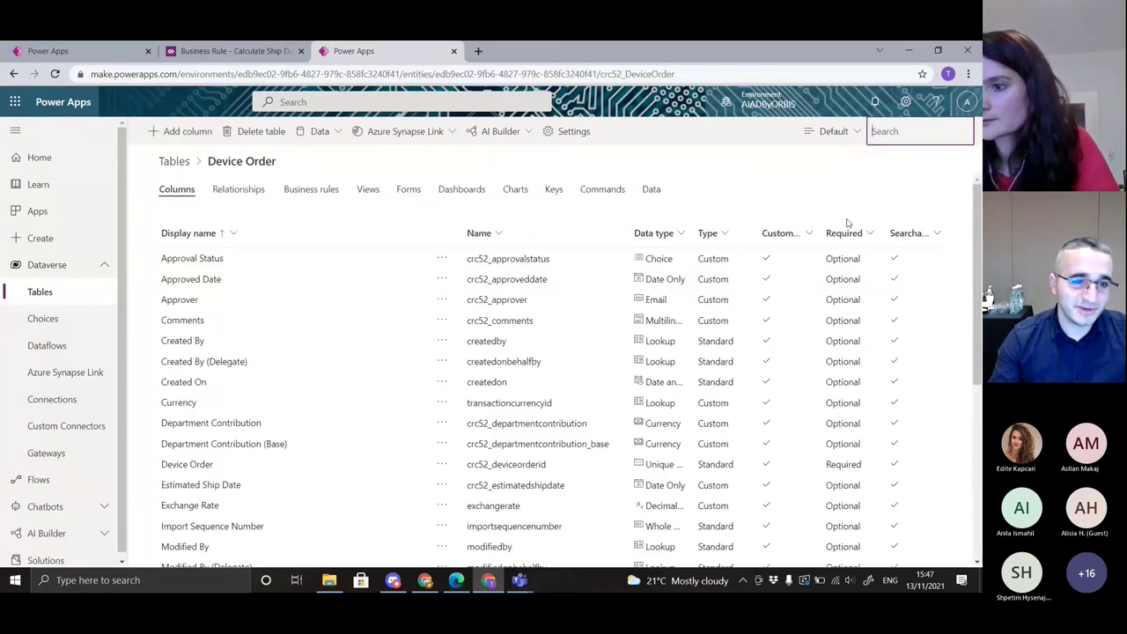
scroll(579, 417, "down", 3)
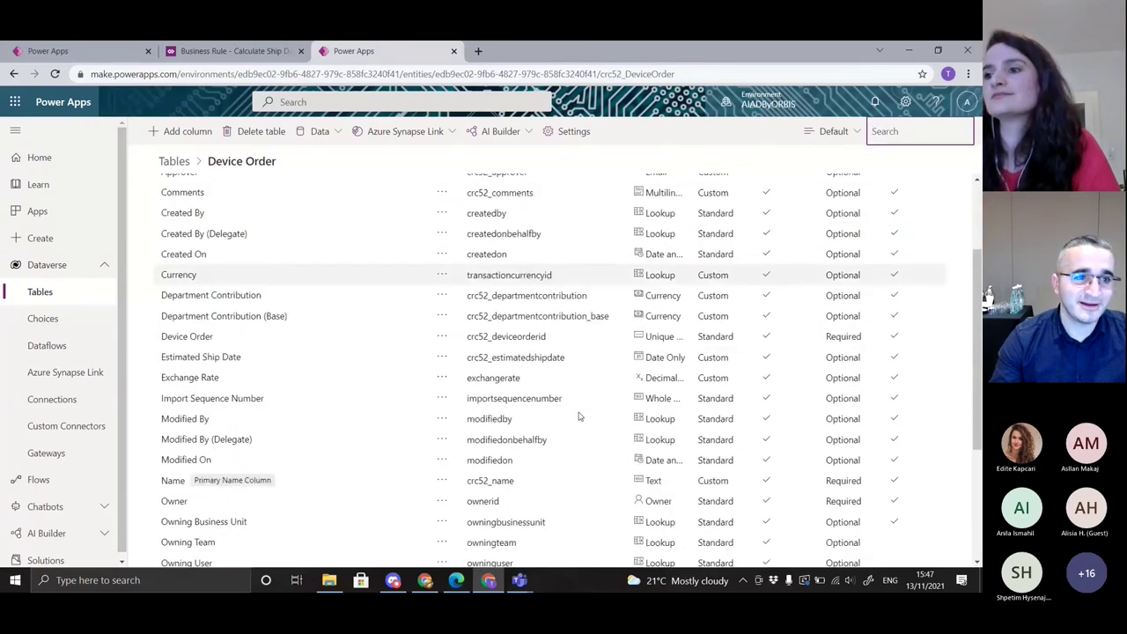
scroll(578, 417, "down", 2)
scroll(579, 417, "down", 2)
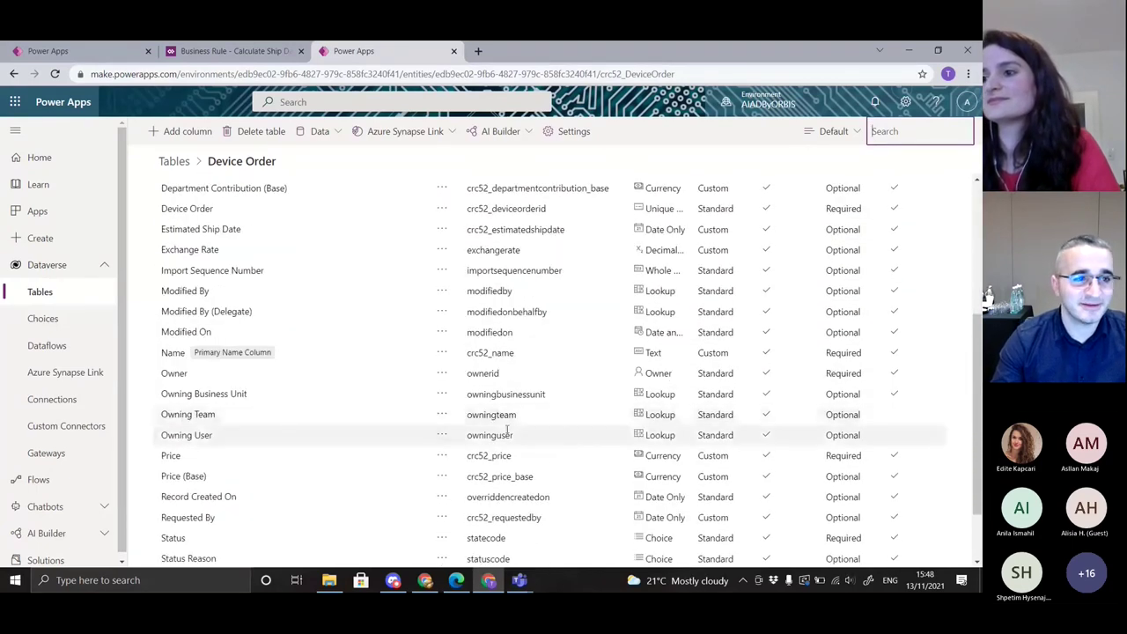
scroll(507, 430, "down", 2)
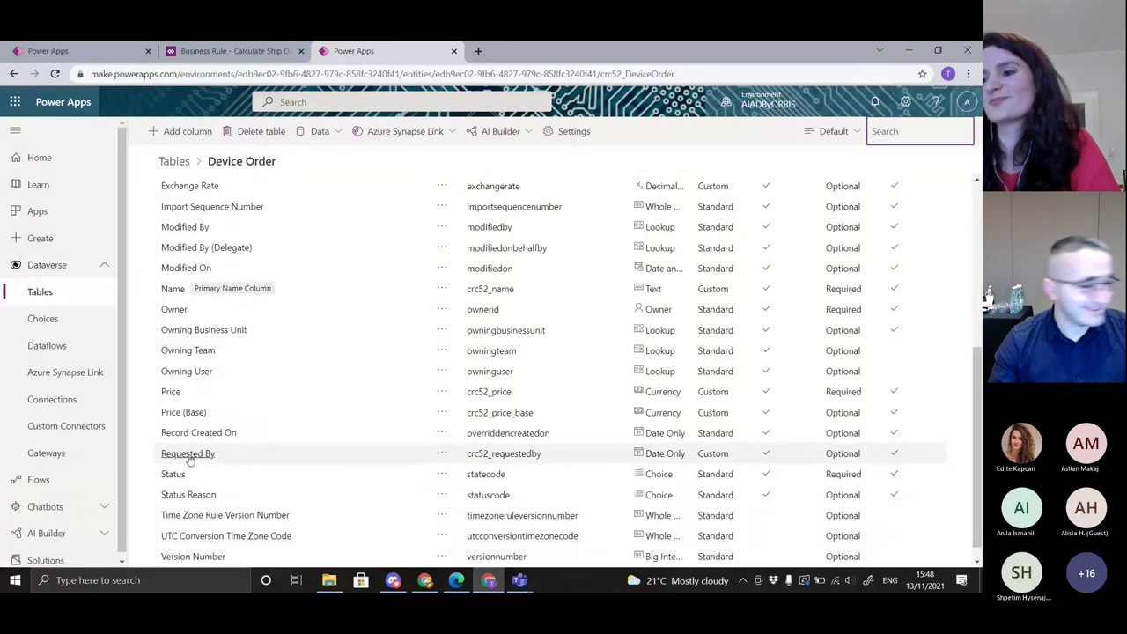
Check the properties of the Requested By column without changing them and delete the column from the Device Order table
left_click(264, 454)
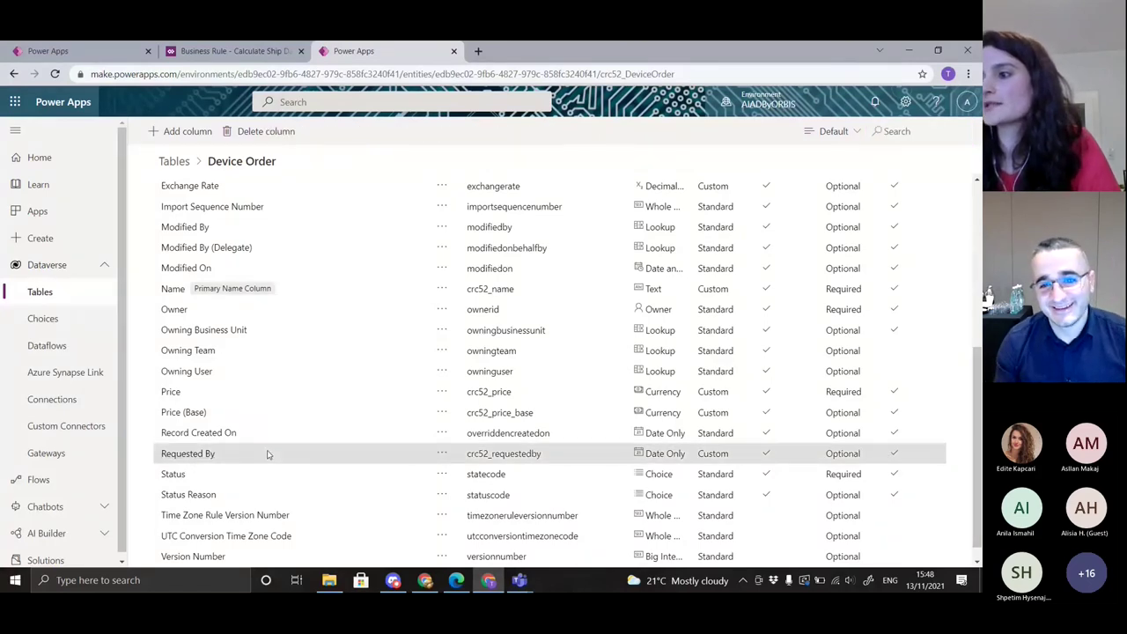
left_click(199, 455)
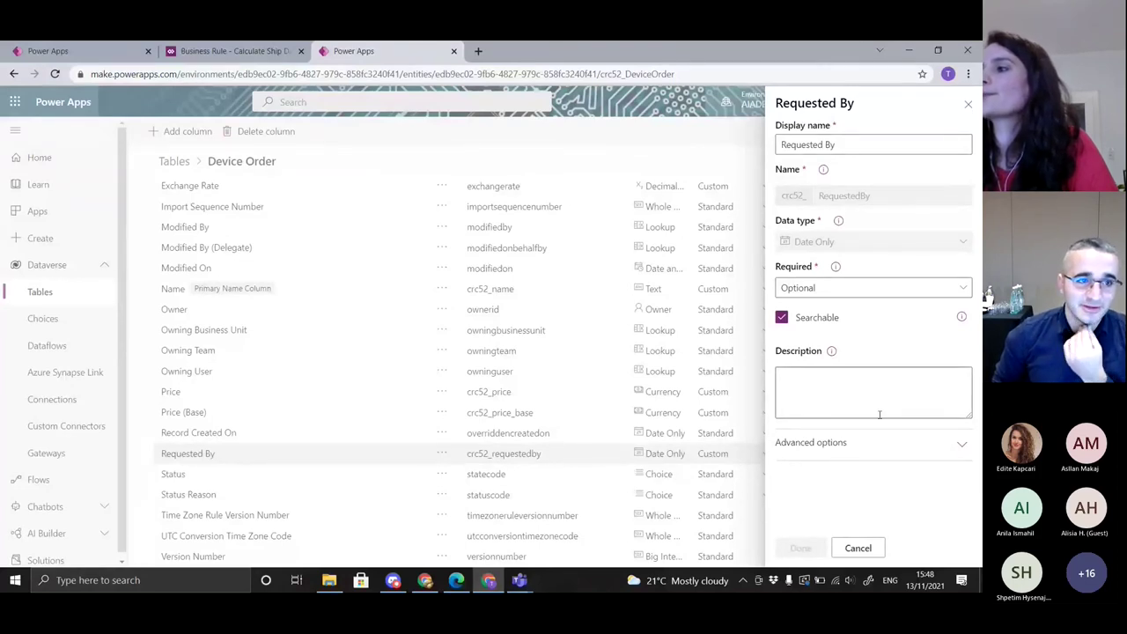
left_click(859, 548)
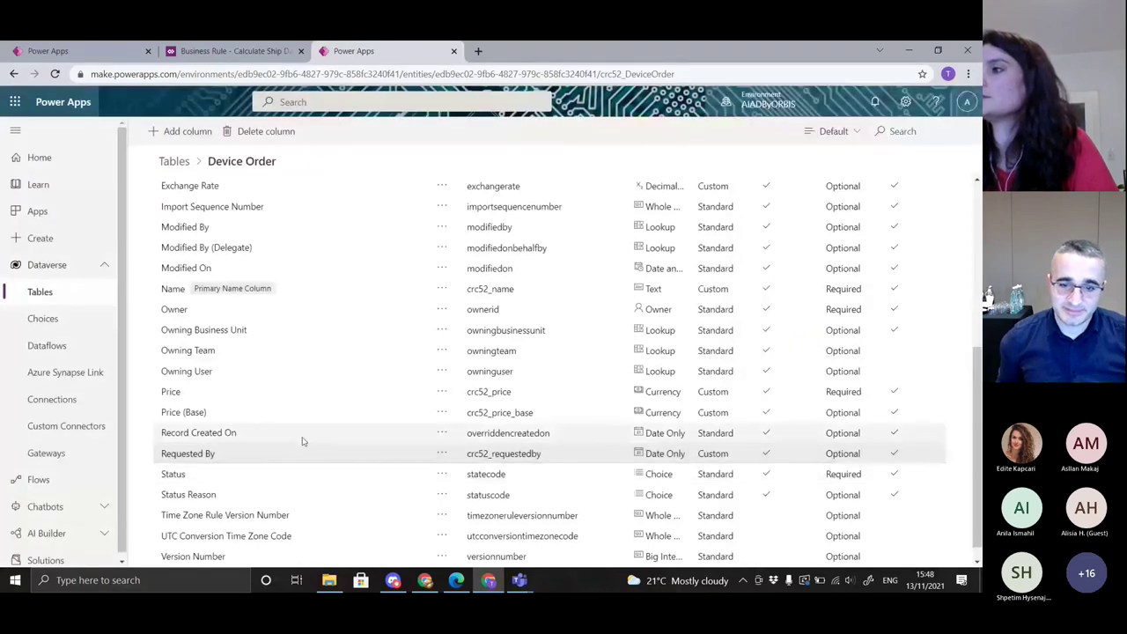
left_click(258, 132)
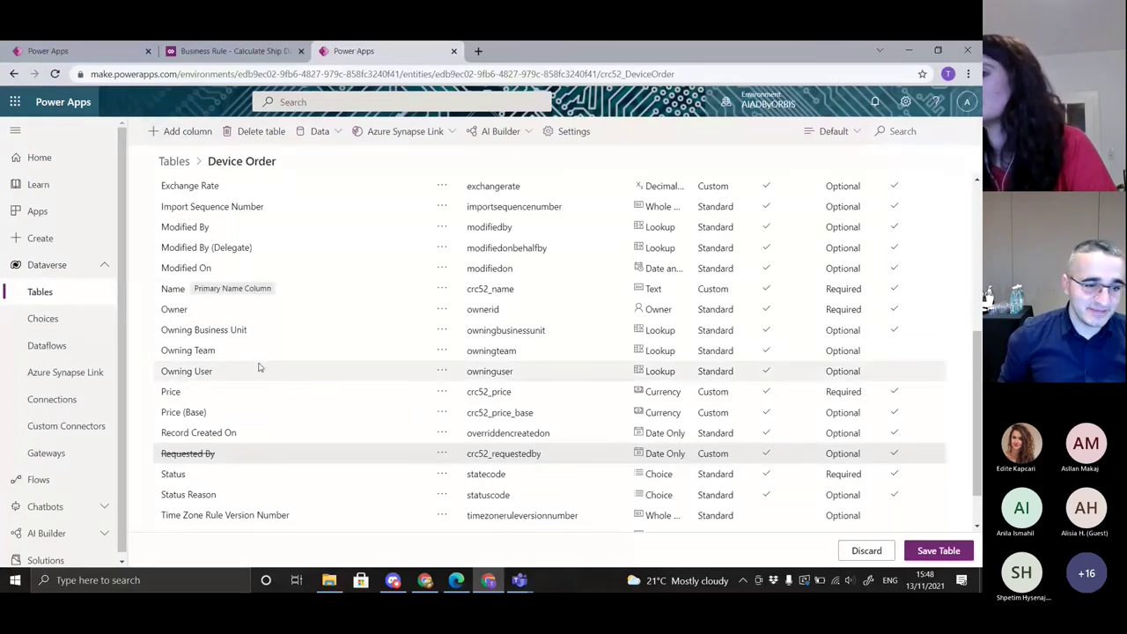
left_click(181, 130)
left_click(829, 145)
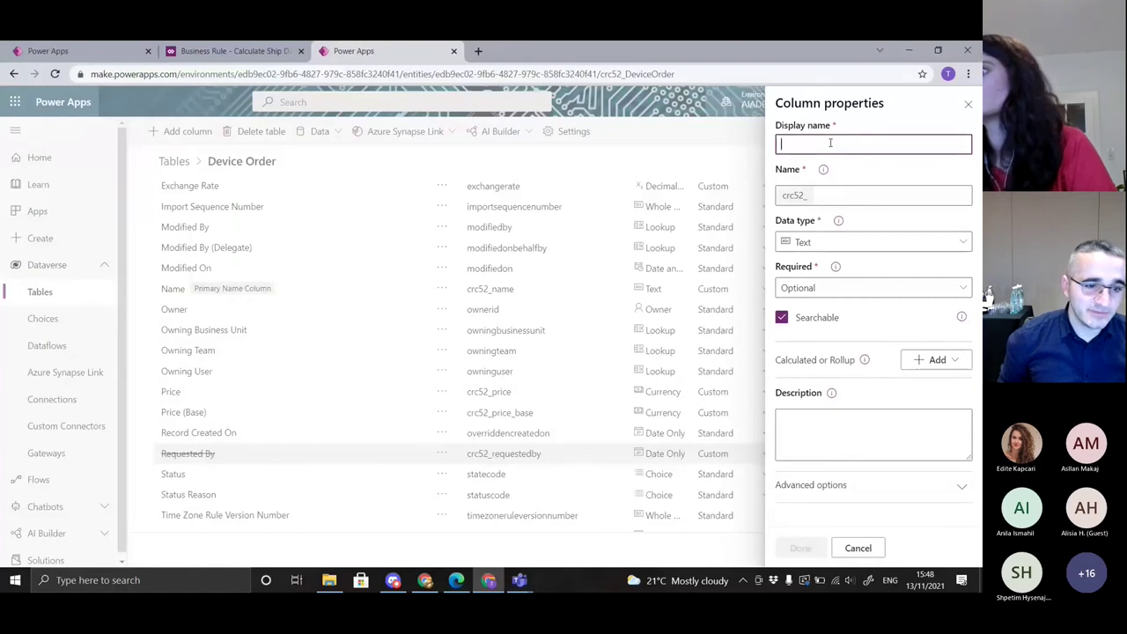
left_click(966, 106)
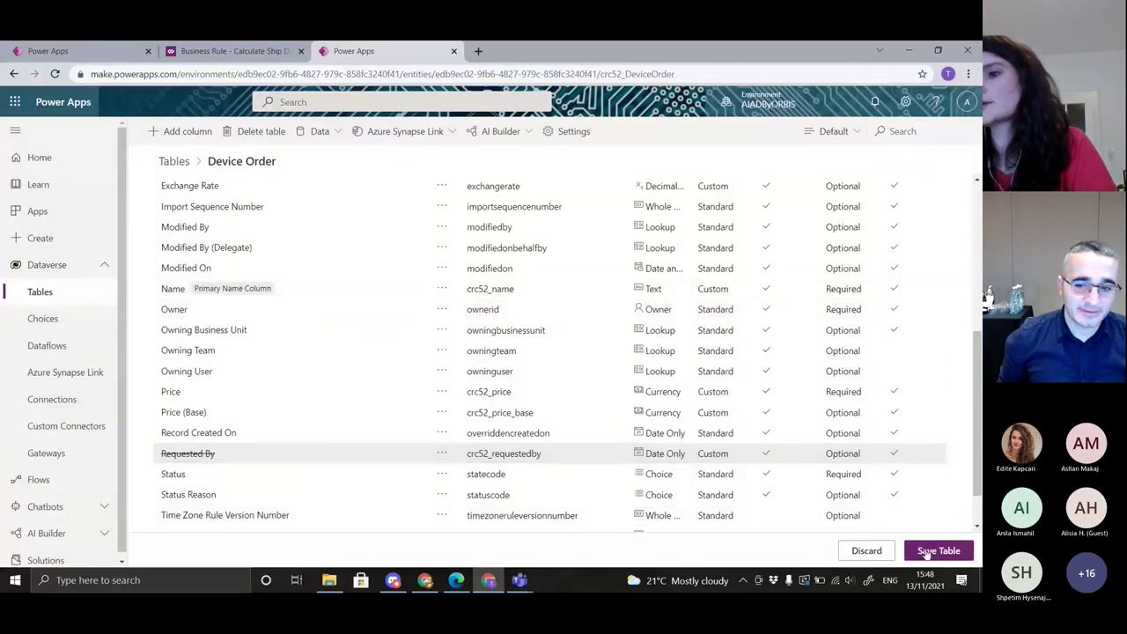
Save the Device Order table with the column deletion and check the end of its column list
left_click(927, 552)
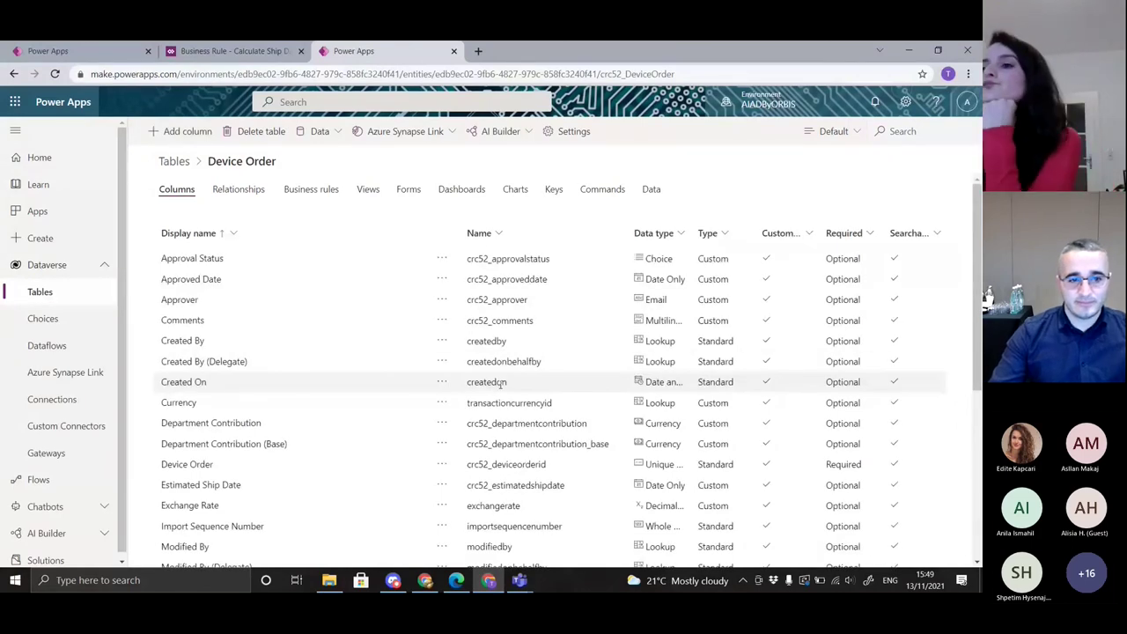
scroll(487, 435, "down", 4)
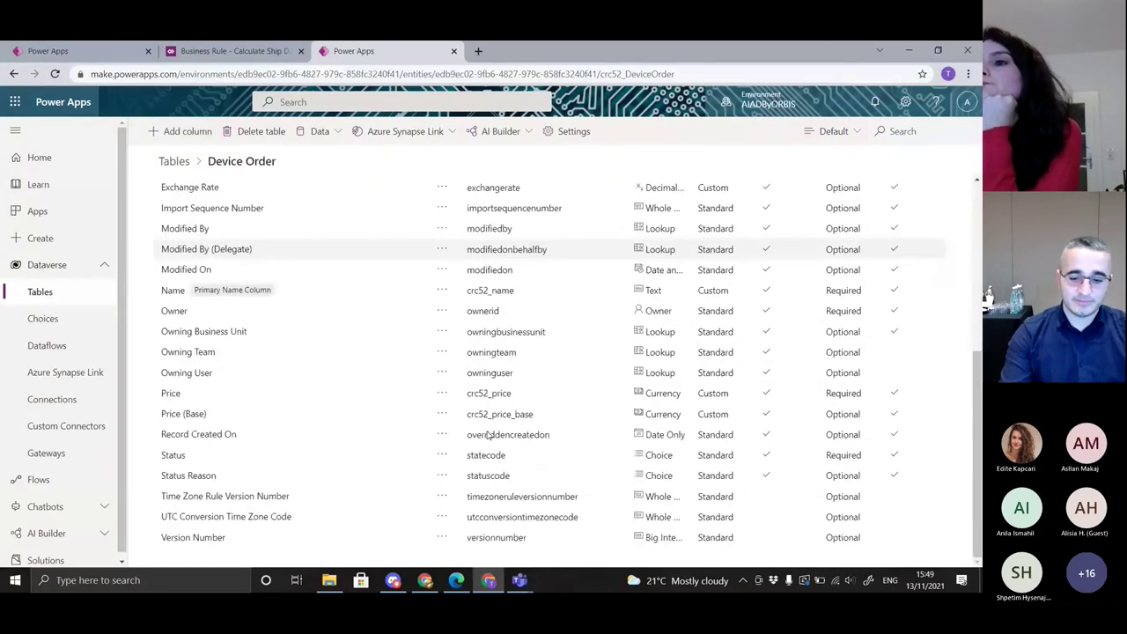
Add a column named "Requested By" with the Email data type to the Device Order table and save the table
left_click(187, 131)
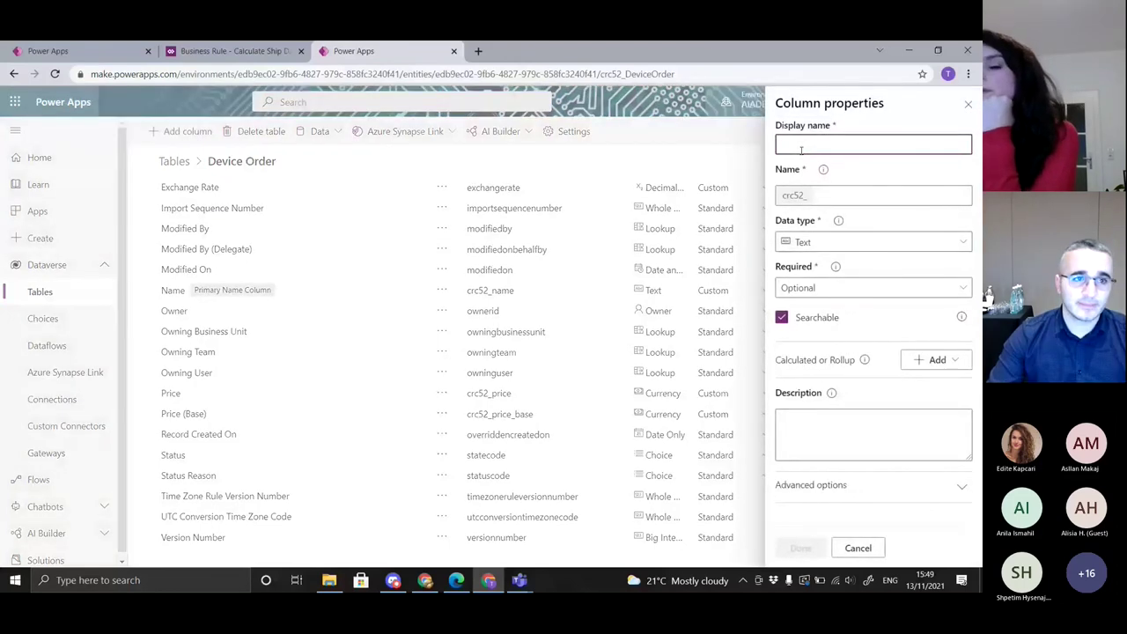
type("Request")
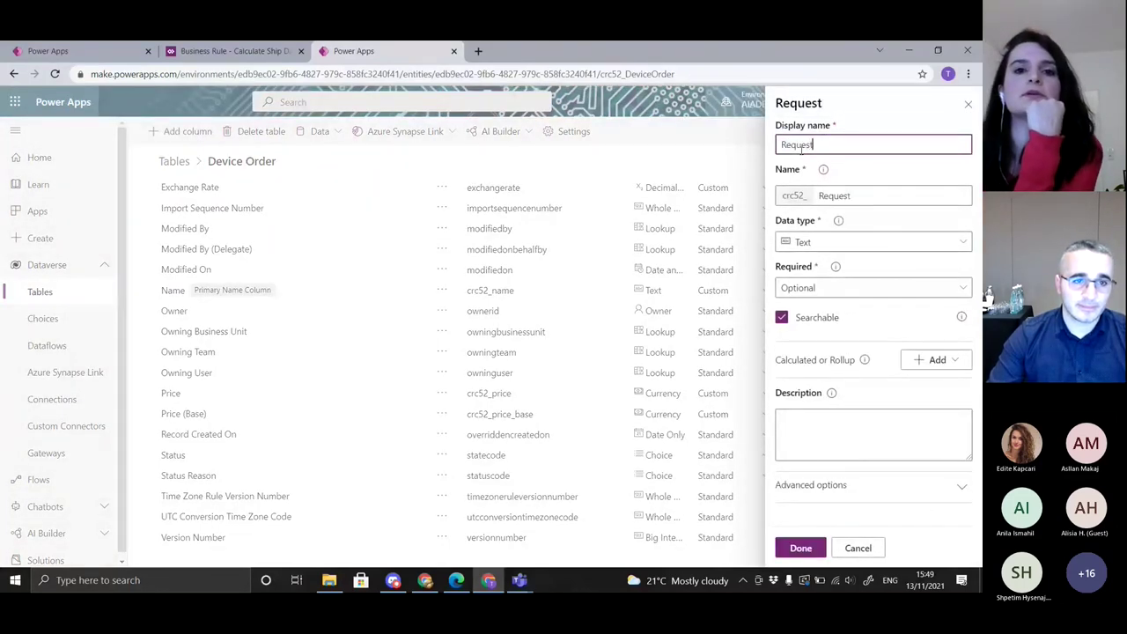
type("ed By")
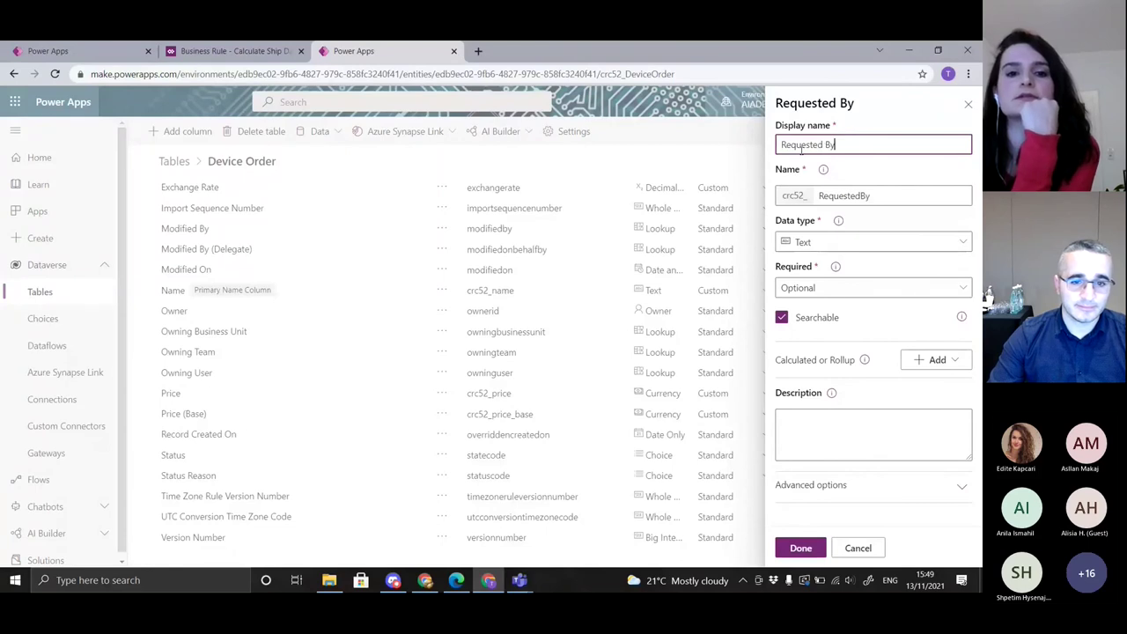
left_click(868, 244)
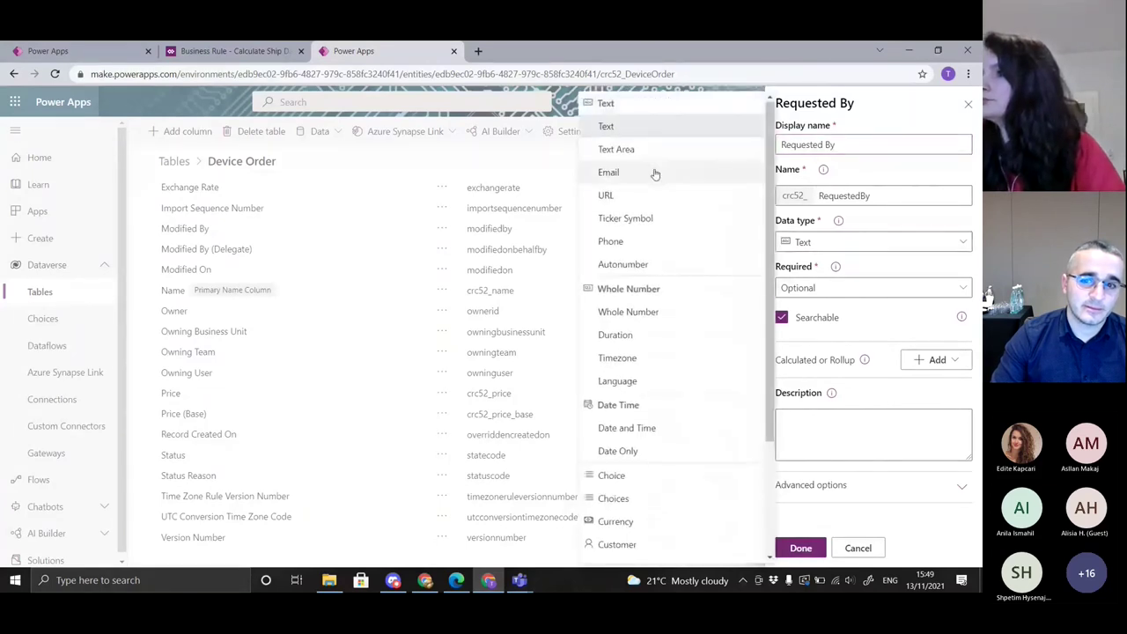
left_click(656, 174)
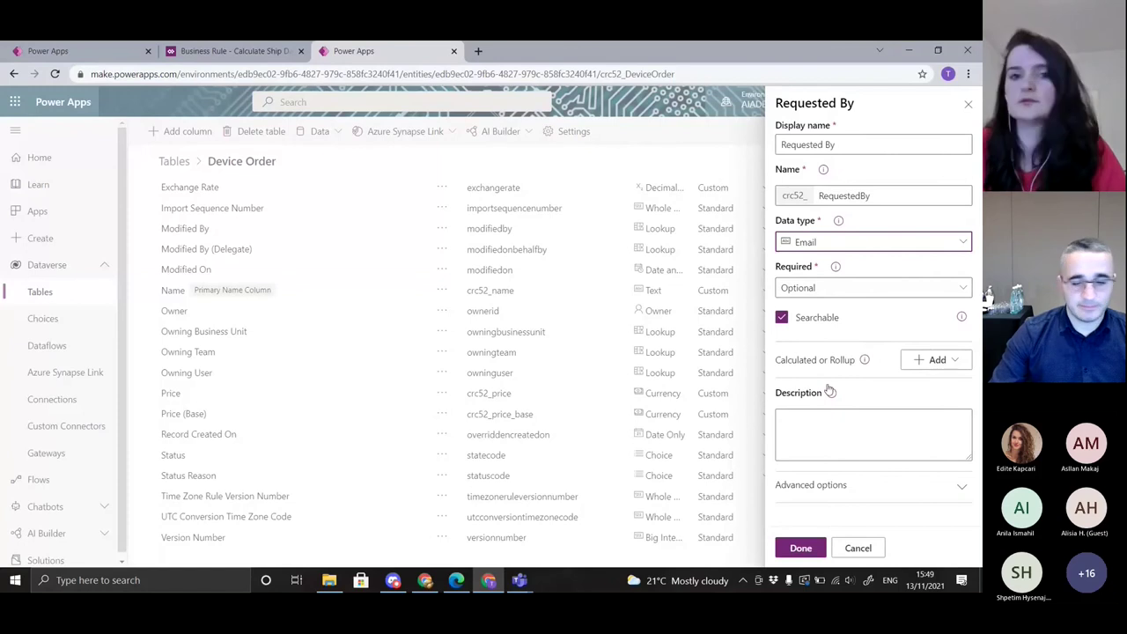
left_click(800, 548)
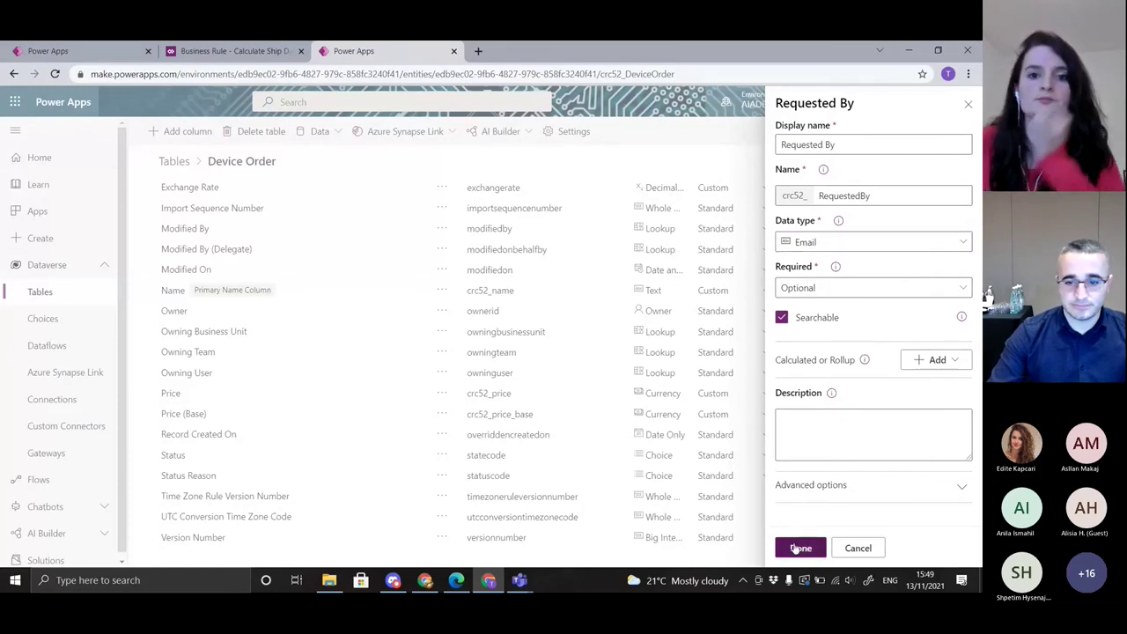
left_click(929, 553)
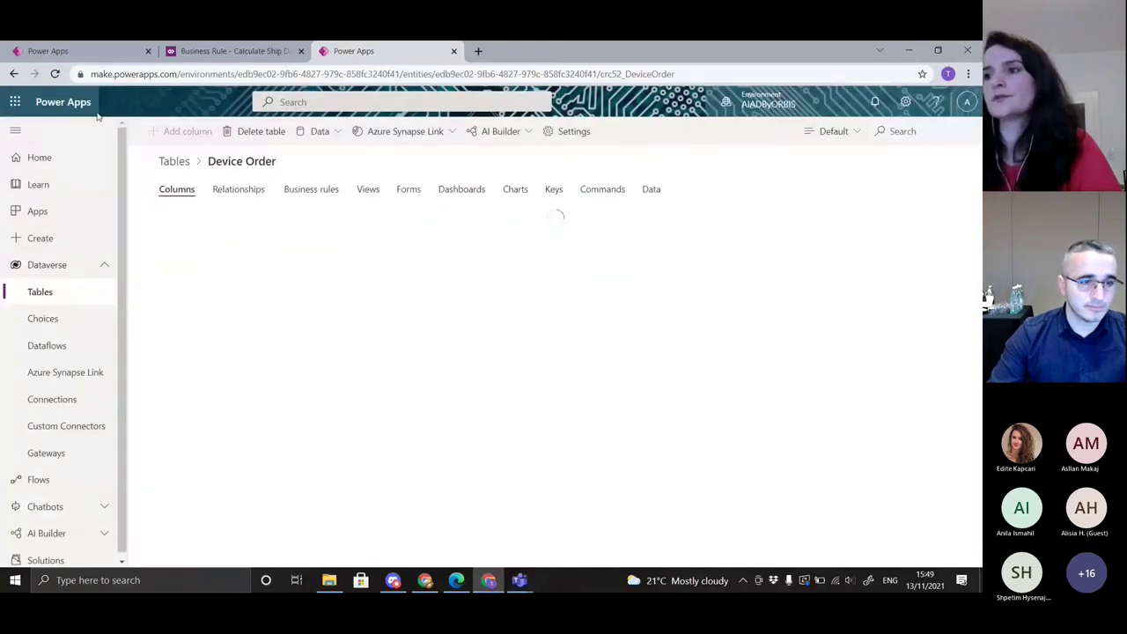
Switch back to the Device Ordering App canvas editor and refresh its Device Orders data source
left_click(53, 50)
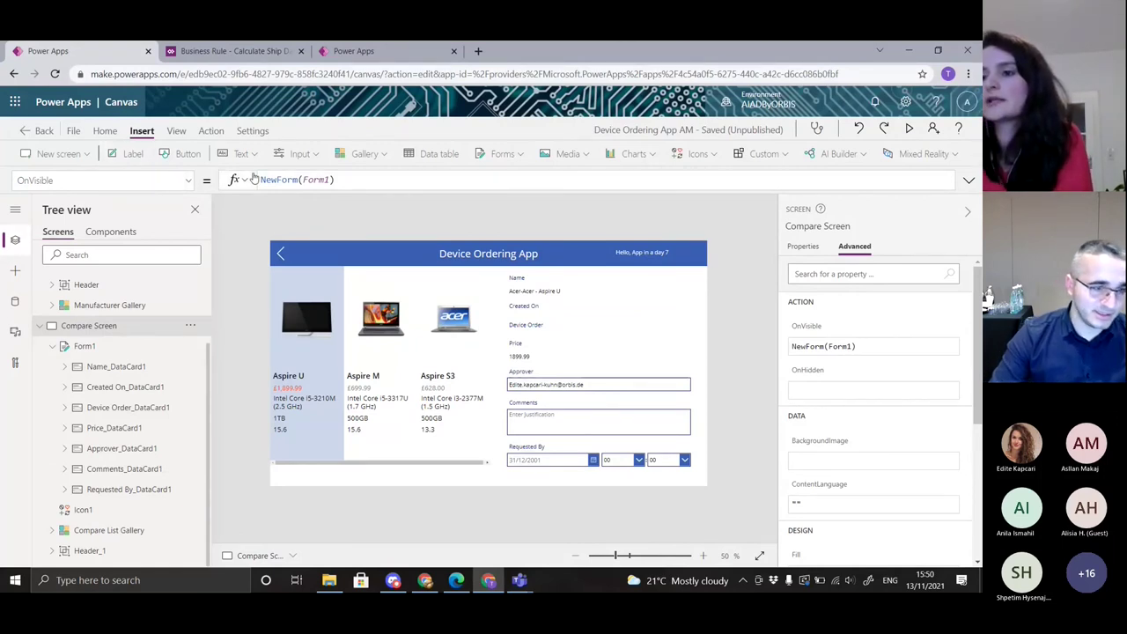
left_click(15, 302)
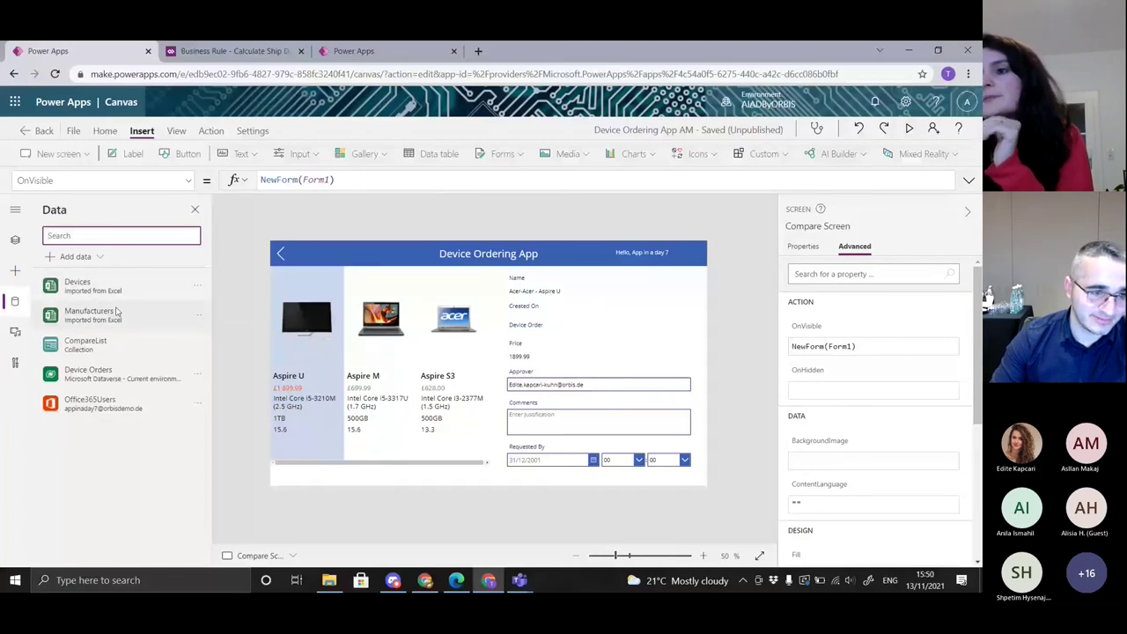
mouse_move(119, 374)
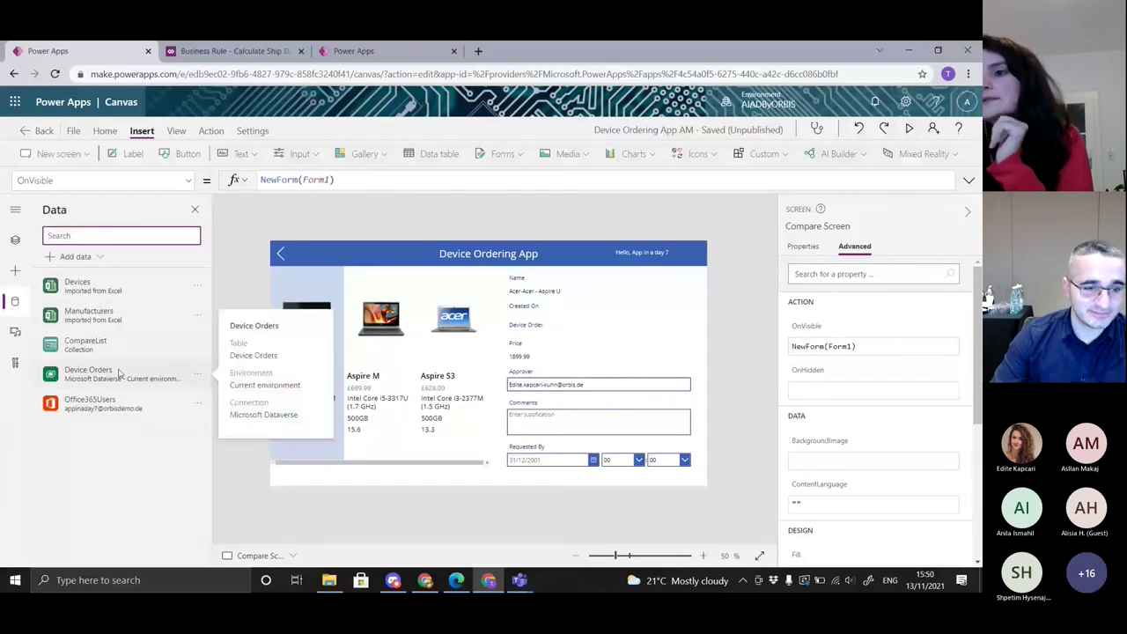
left_click(198, 376)
left_click(206, 398)
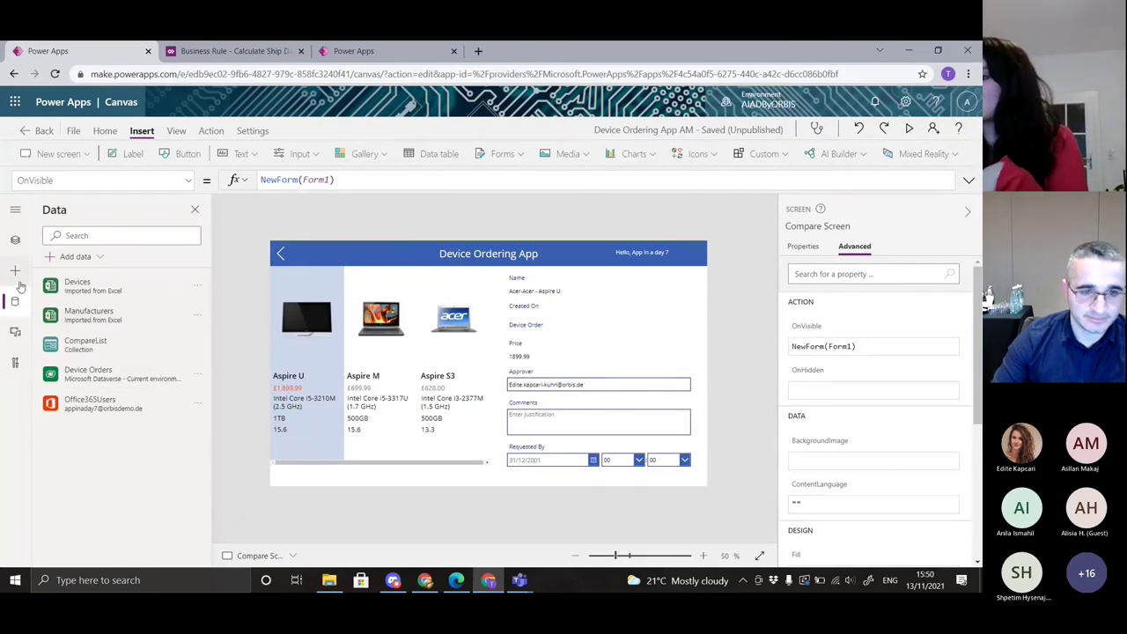
Delete the Requested By card from Form1 on the Compare Screen
left_click(14, 242)
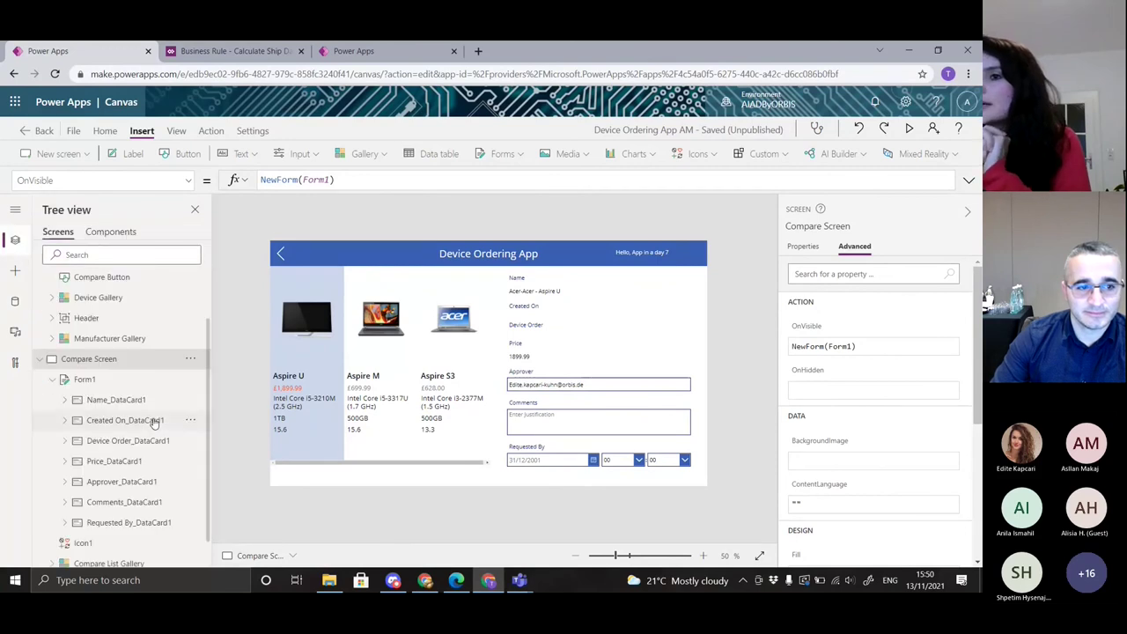
left_click(129, 491)
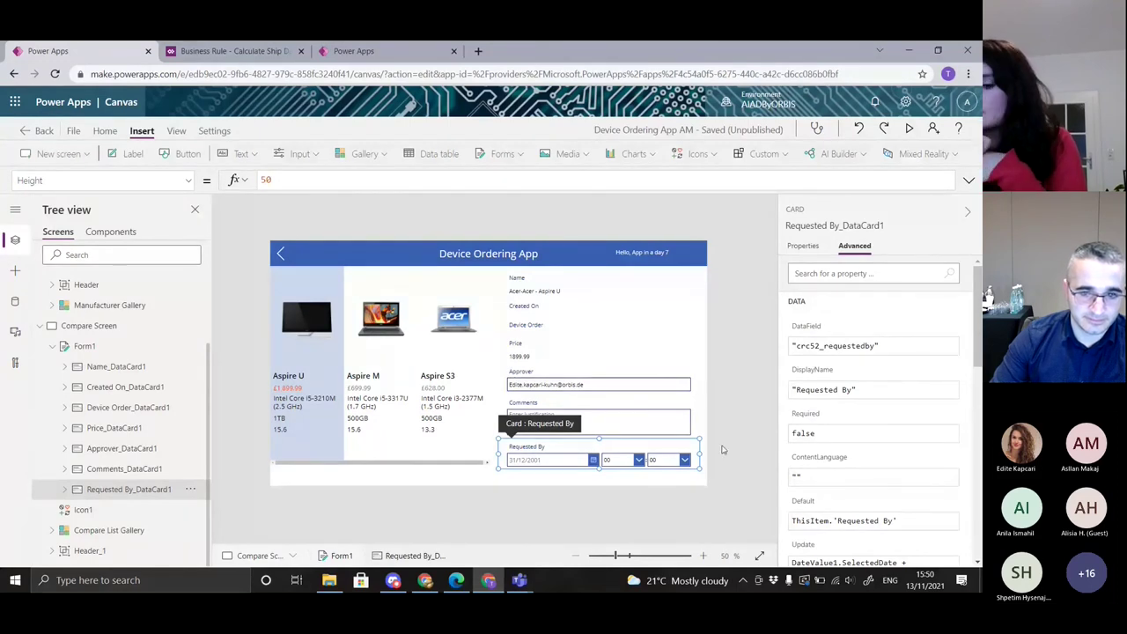
left_click(190, 490)
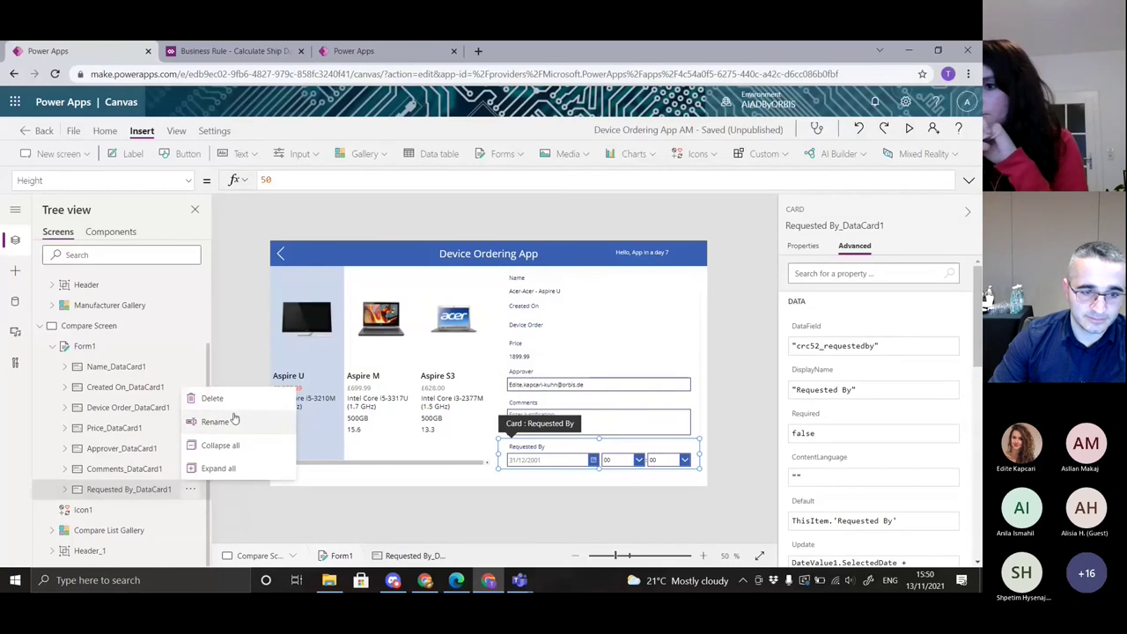
left_click(209, 398)
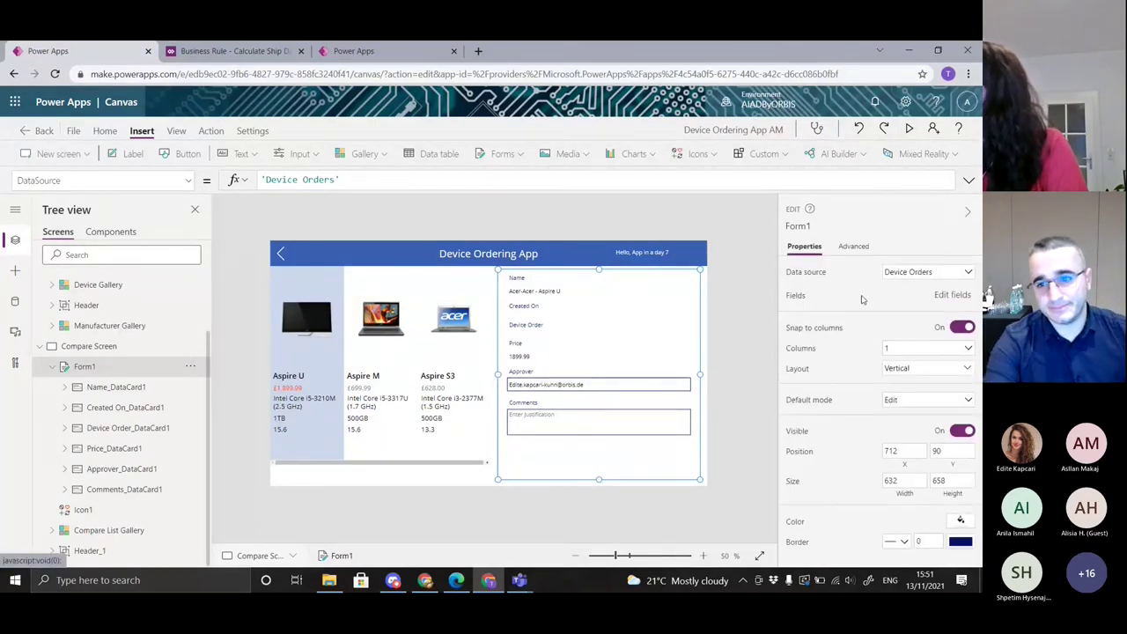
Search Form1's available fields for "req" and add the Requested By field to the form
left_click(951, 295)
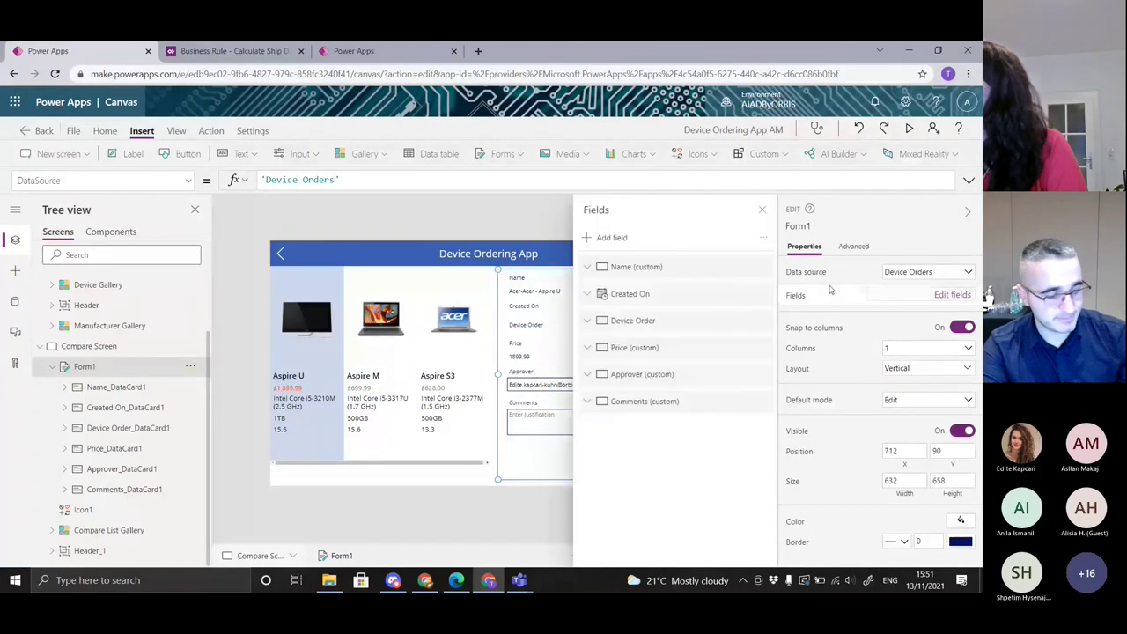
left_click(765, 210)
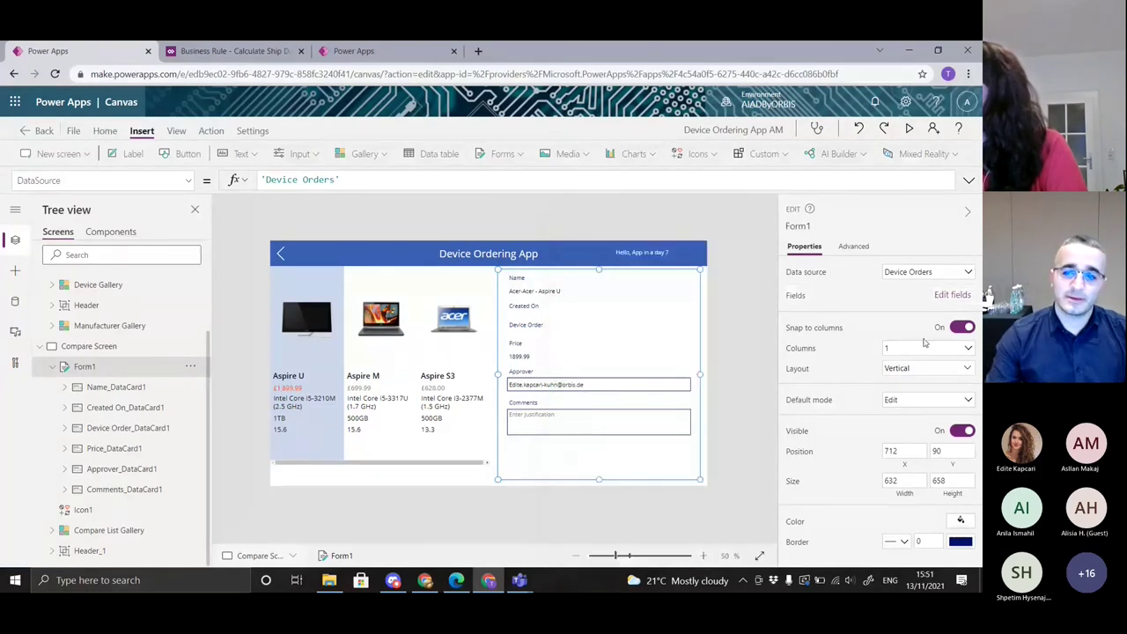
left_click(938, 296)
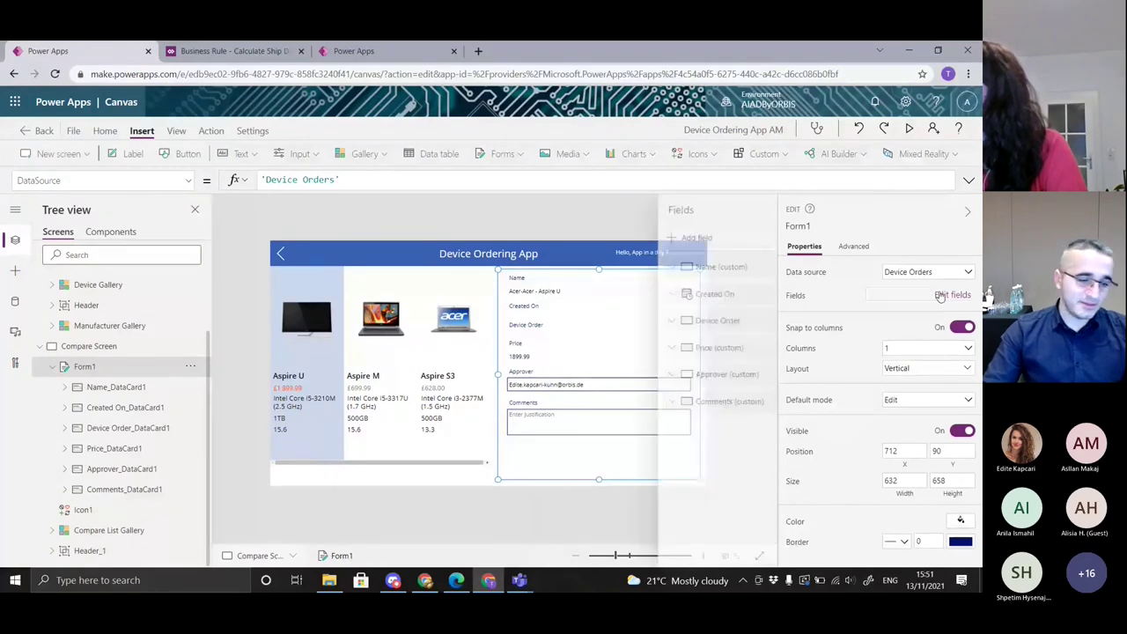
left_click(608, 237)
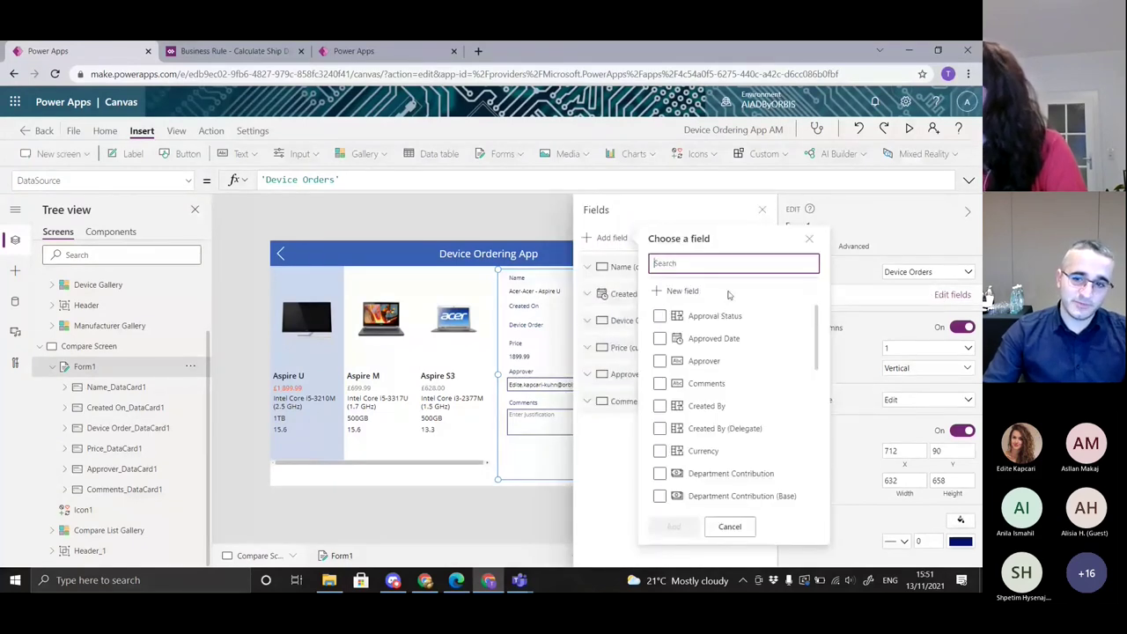
type("re")
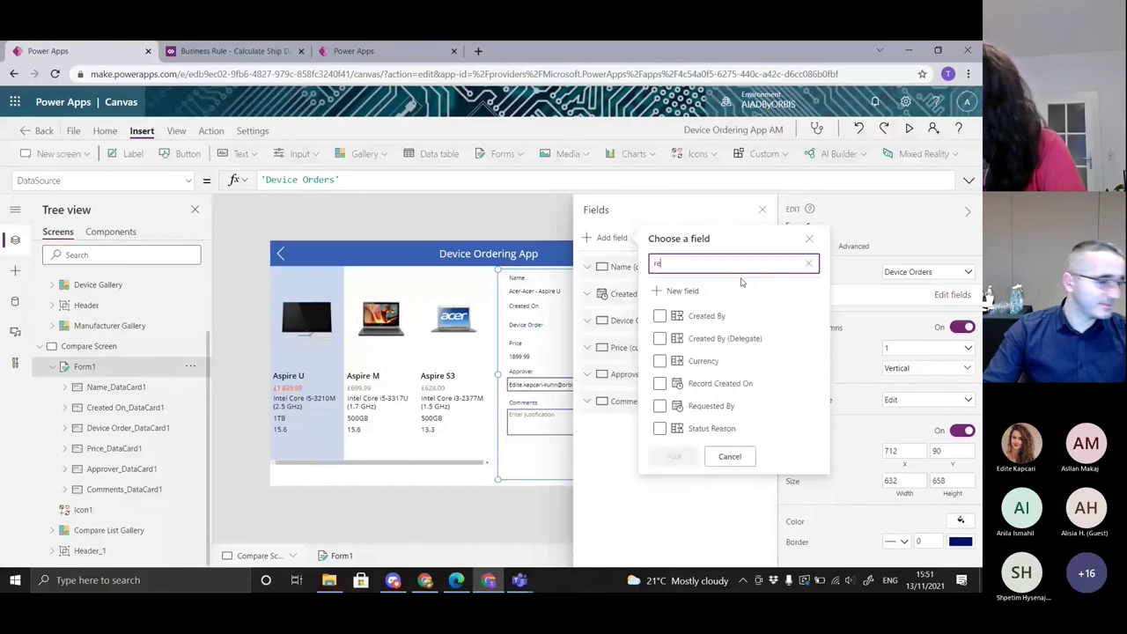
type("c")
left_click(659, 309)
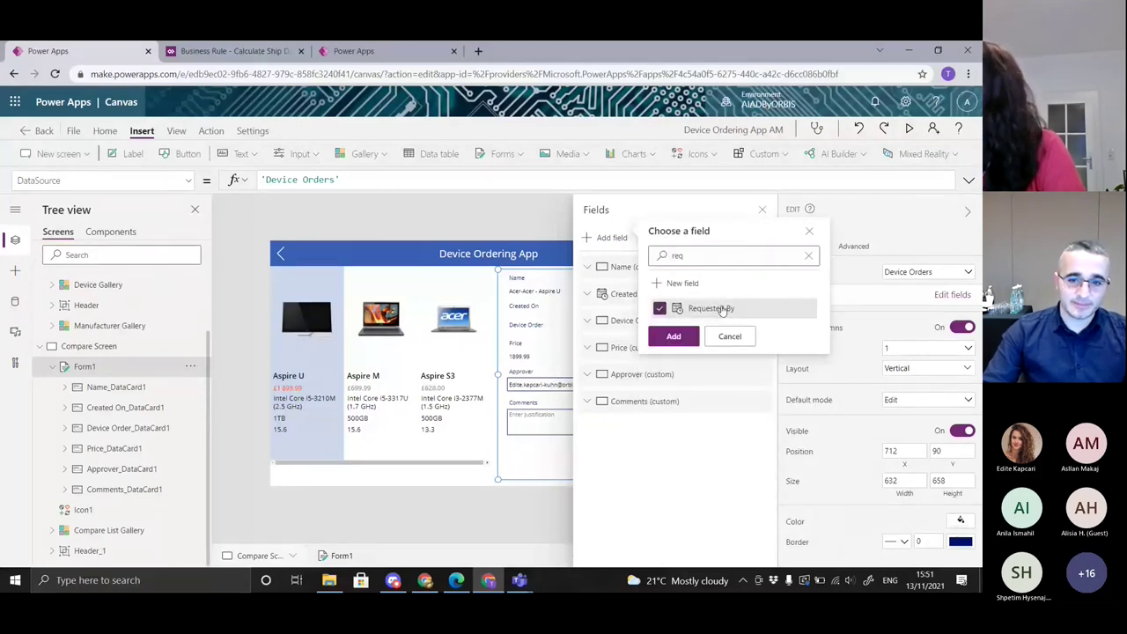
left_click(678, 340)
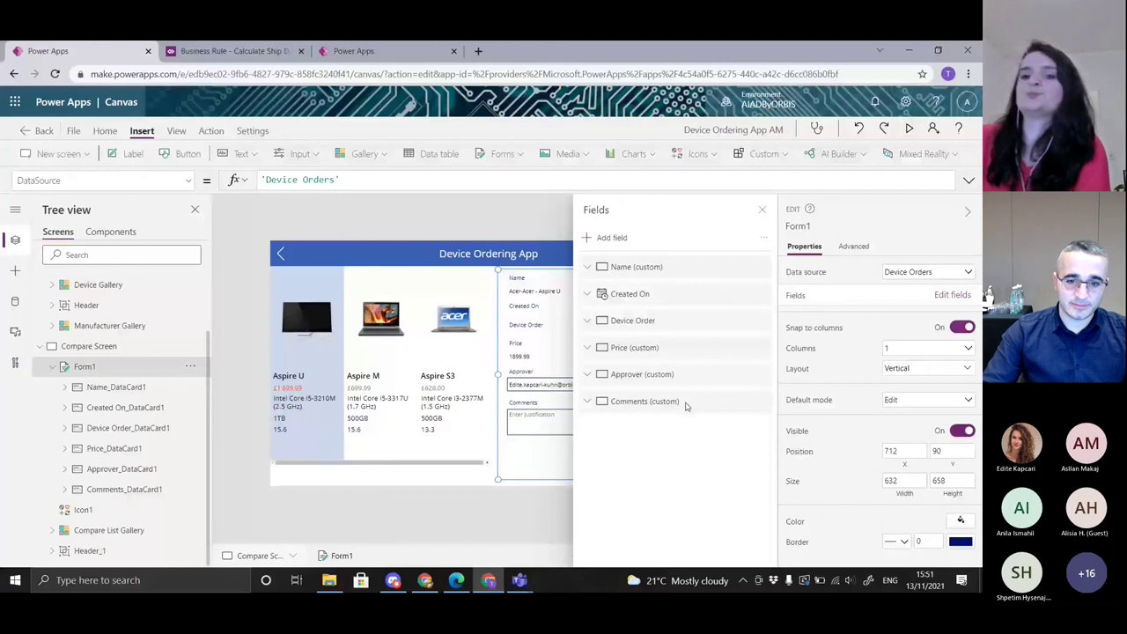
Close Form1's field list and save the Device Ordering App AM without version notes
left_click(761, 211)
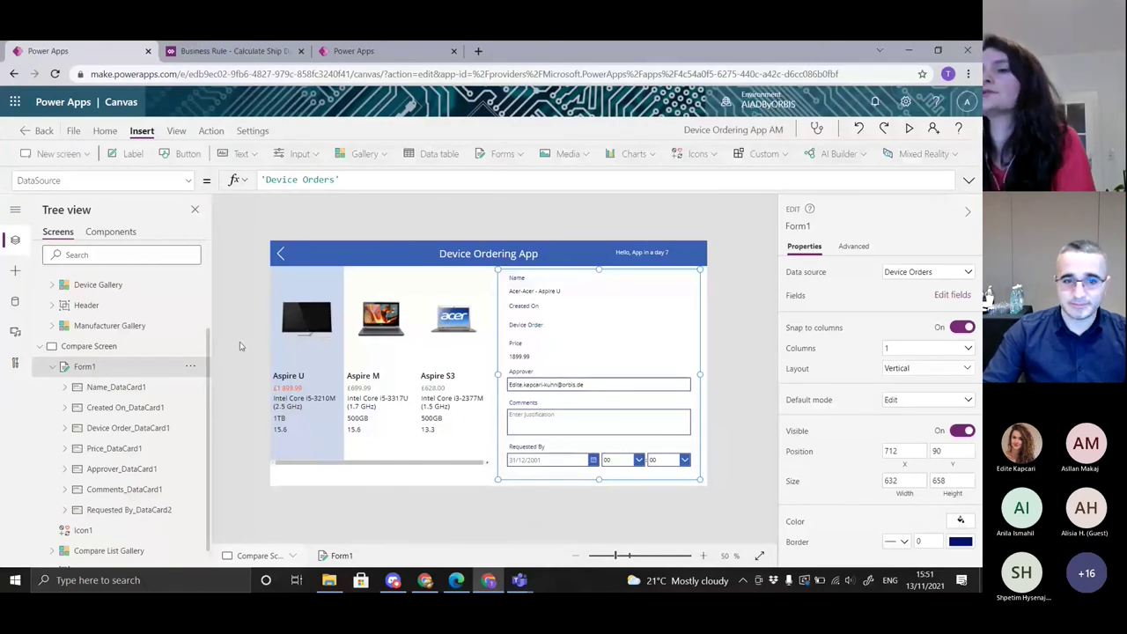
left_click(76, 132)
left_click(175, 312)
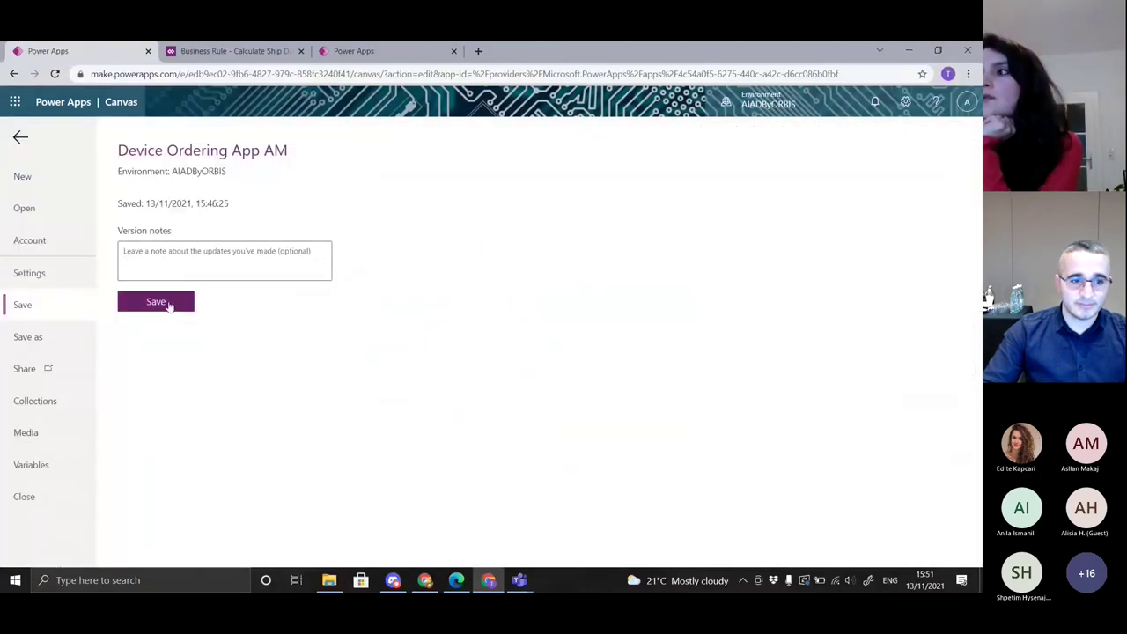
left_click(170, 306)
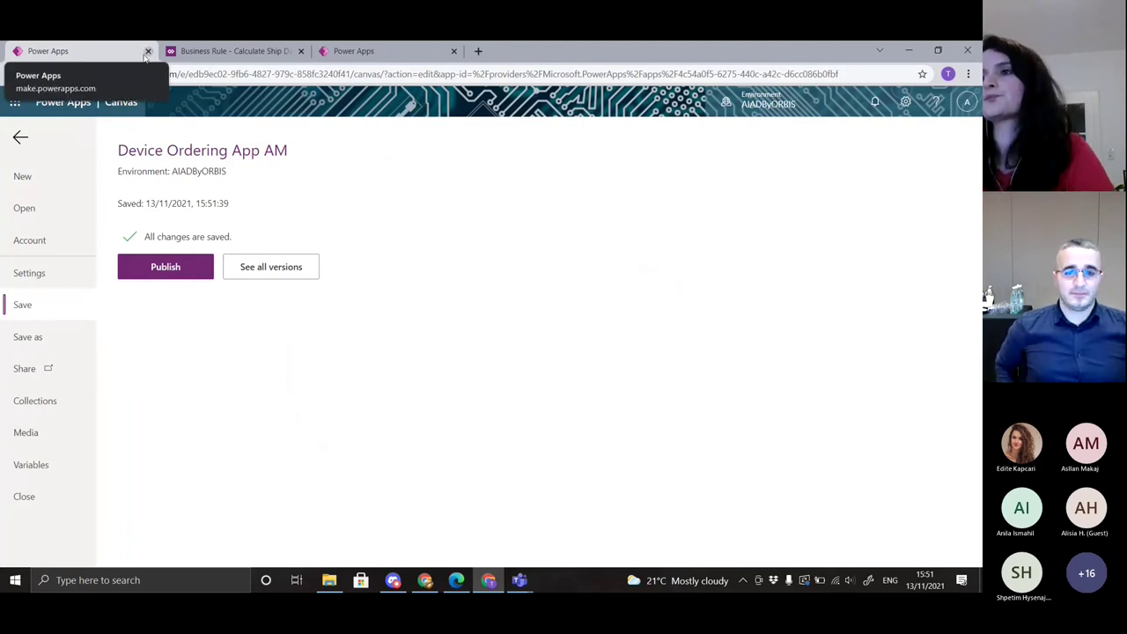
Close the canvas editor, leaving the site despite the prompt, and close the Calculate Ship Date business rule designer
left_click(148, 51)
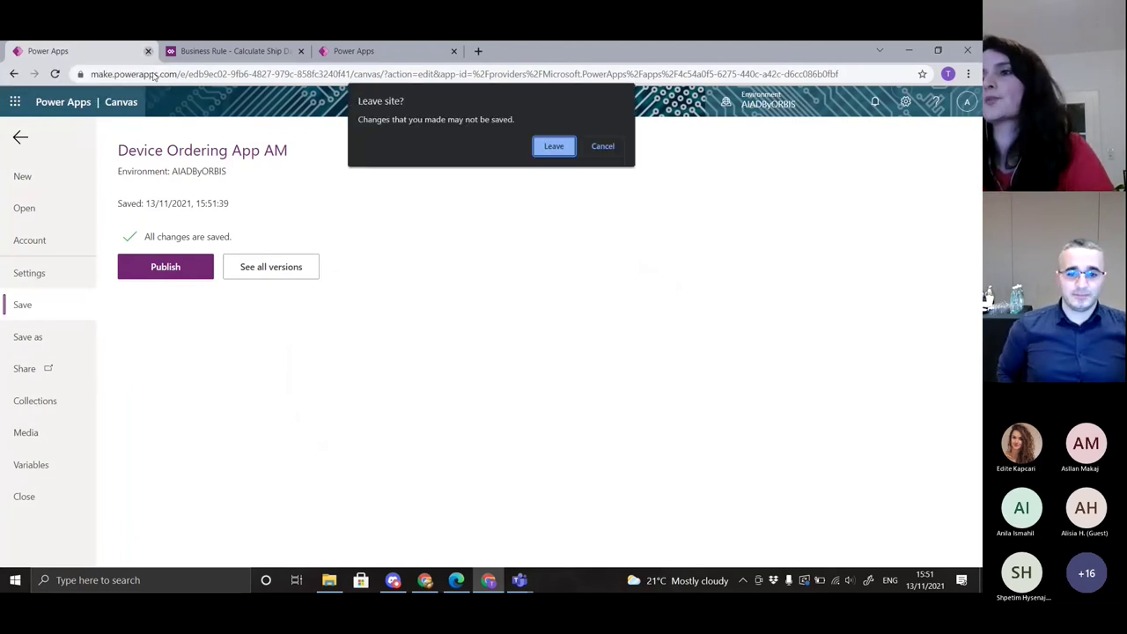
left_click(555, 146)
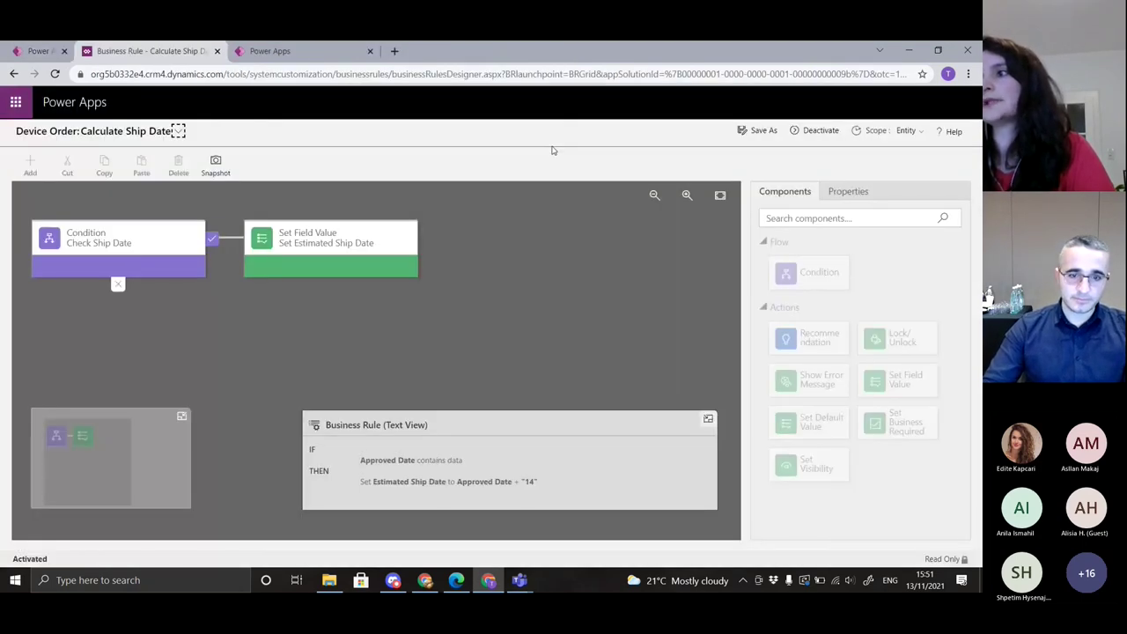
left_click(212, 53)
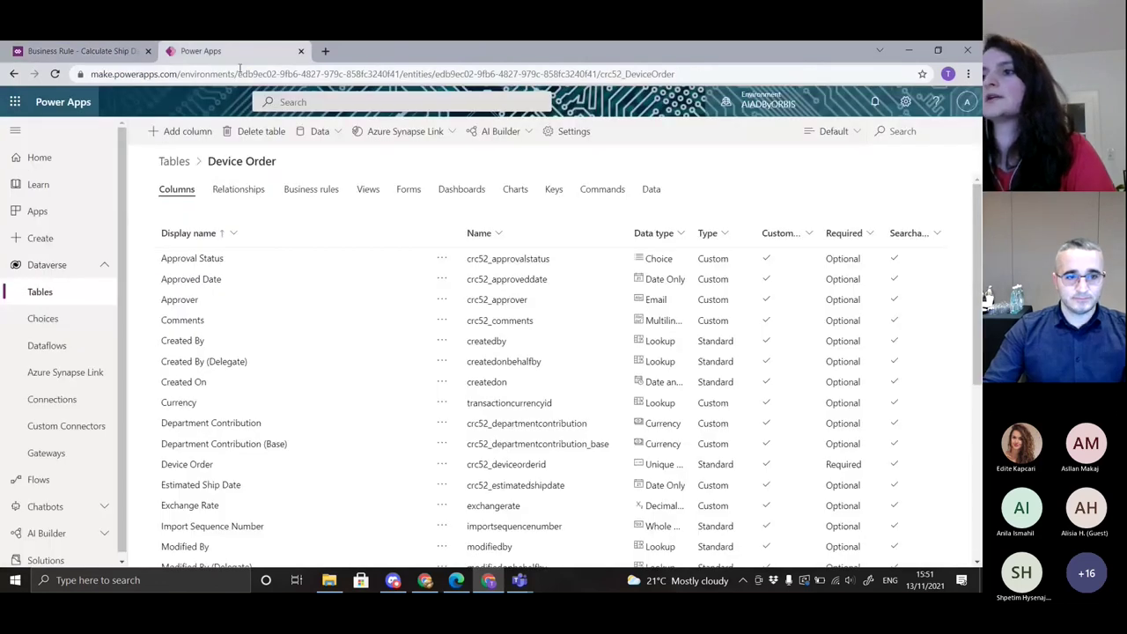
left_click(140, 51)
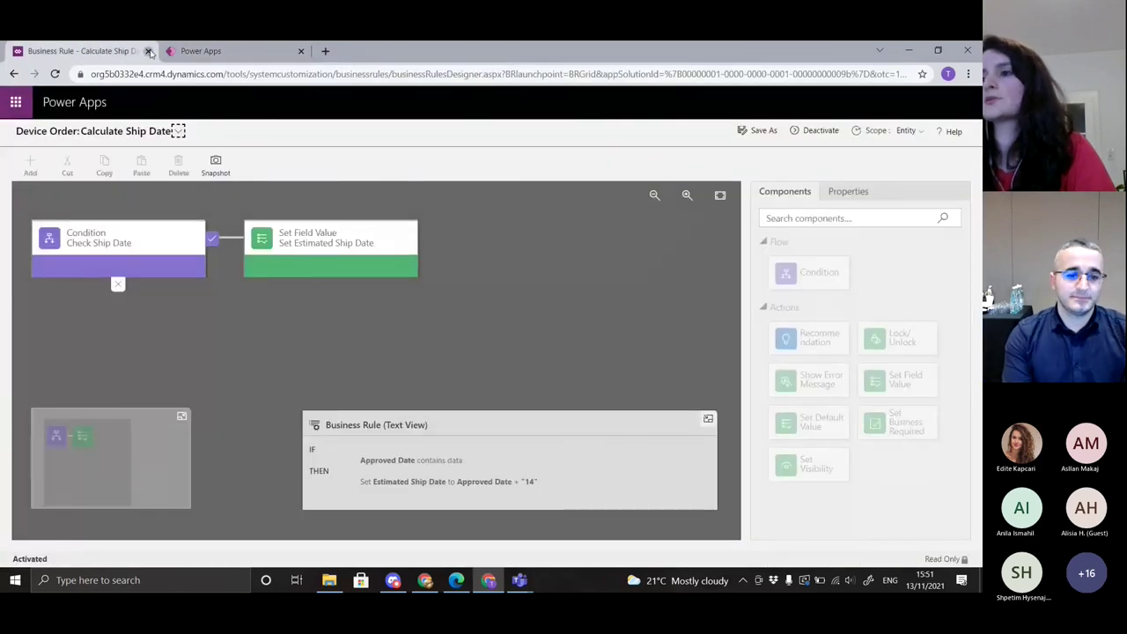
left_click(149, 51)
Reopen Device Ordering App AM for editing, allow the Office 365 Users connection, and dismiss the welcome message permanently
left_click(41, 211)
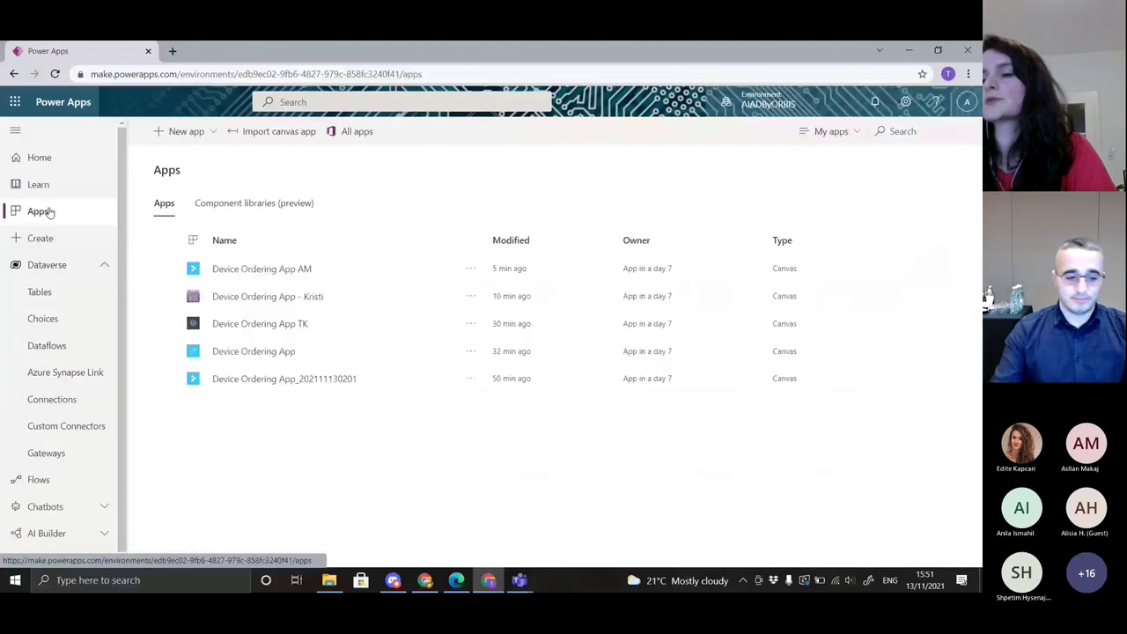
left_click(235, 273)
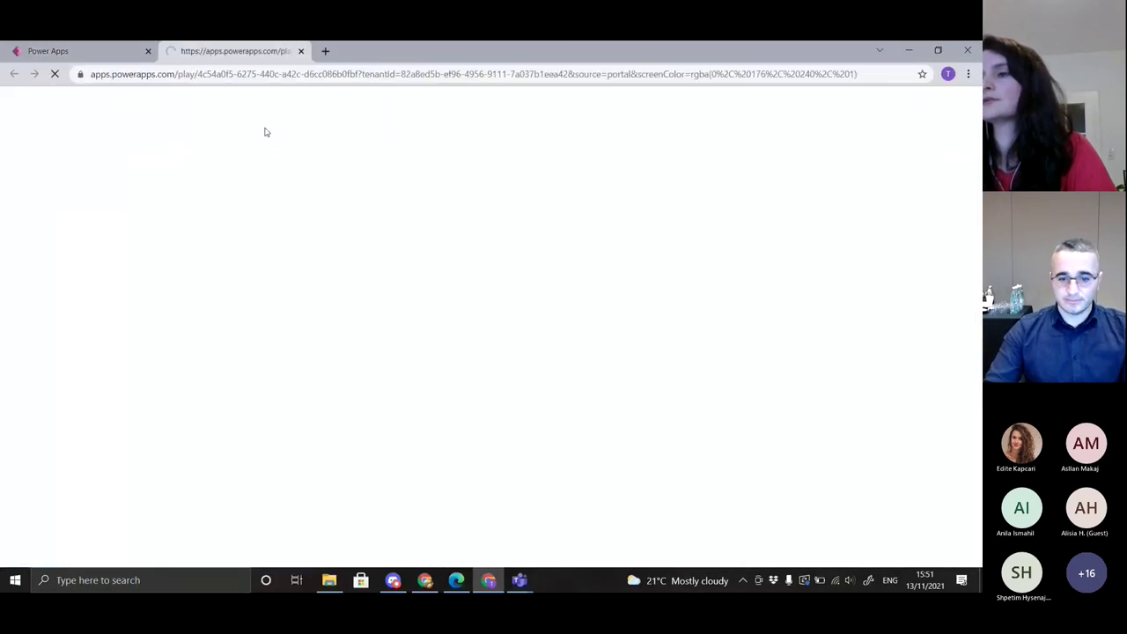
left_click(301, 53)
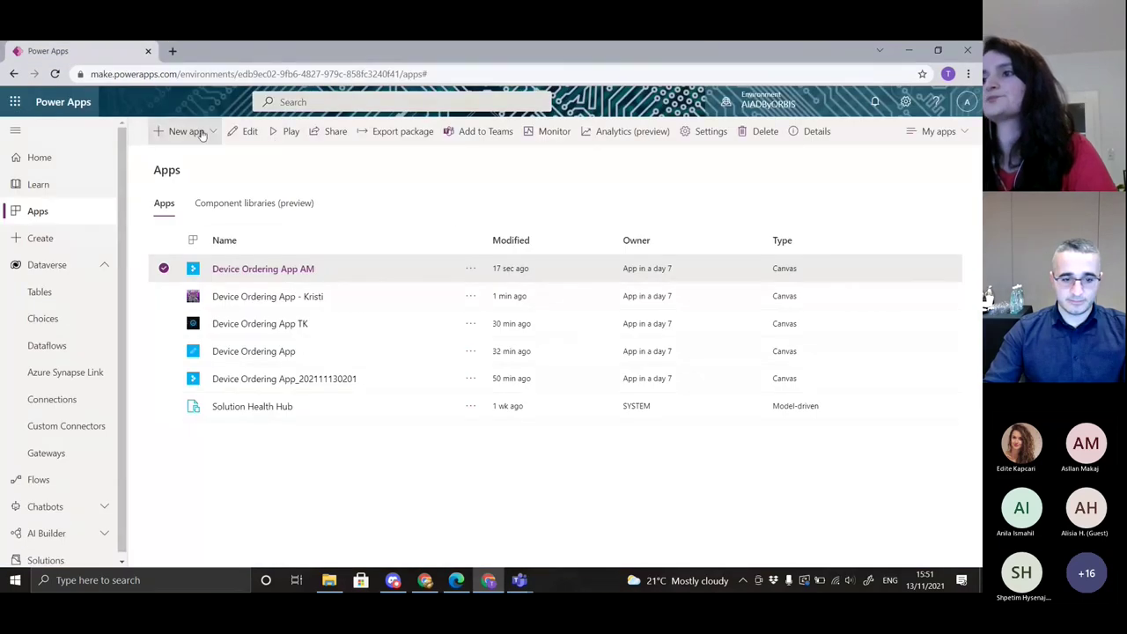
left_click(245, 133)
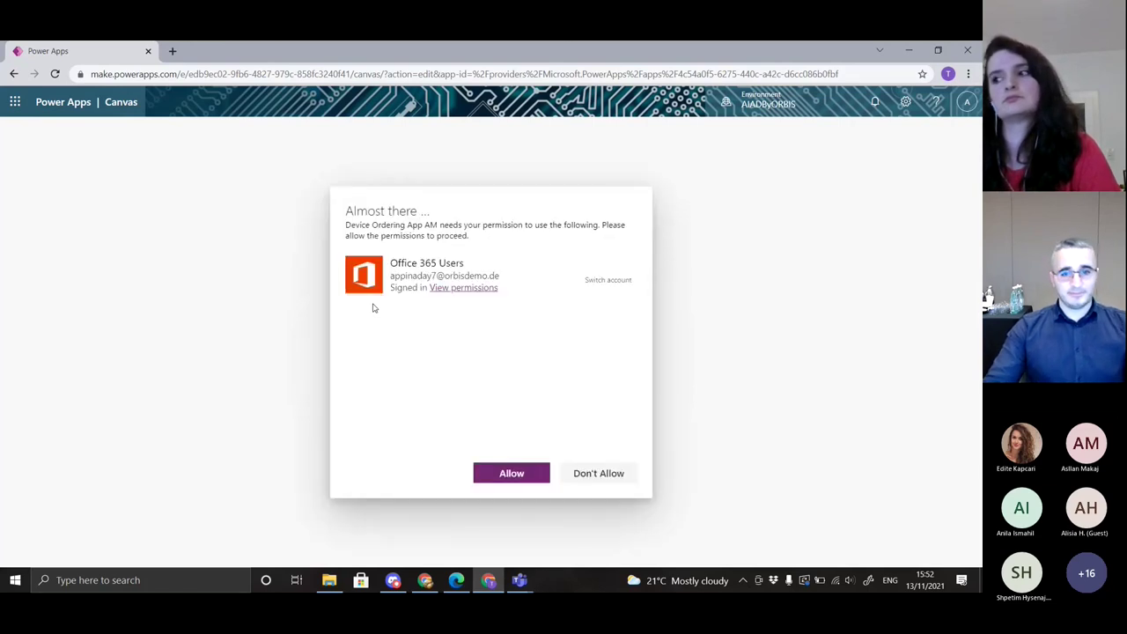
left_click(512, 472)
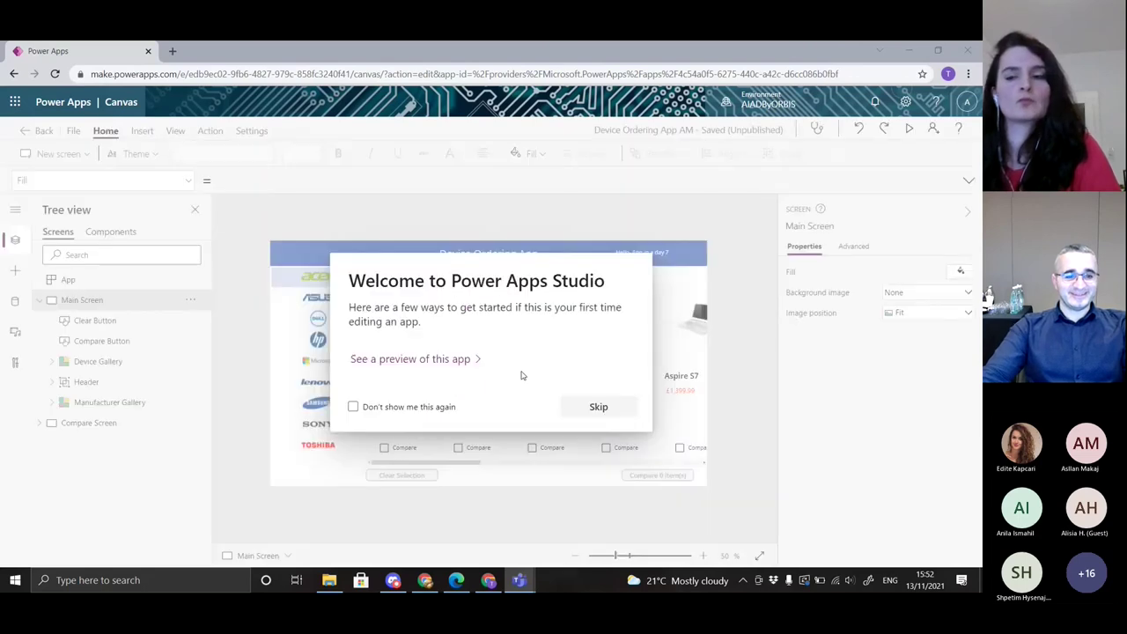
left_click(353, 406)
left_click(594, 407)
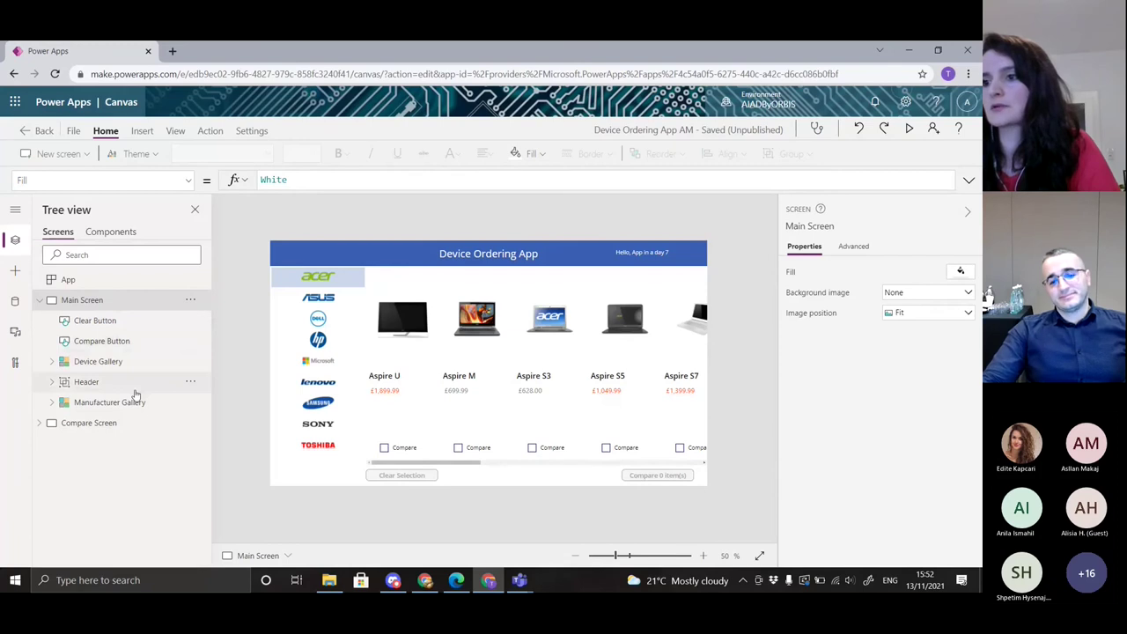
Delete the Requested By card from Form1 on the Compare Screen and save the app
left_click(115, 423)
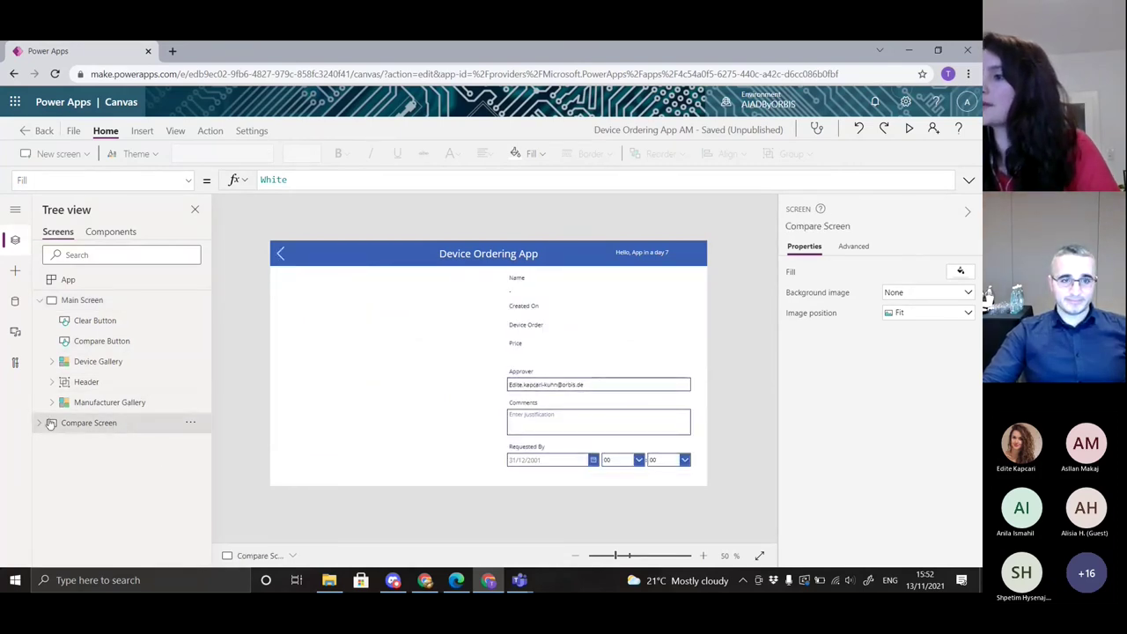
left_click(51, 423)
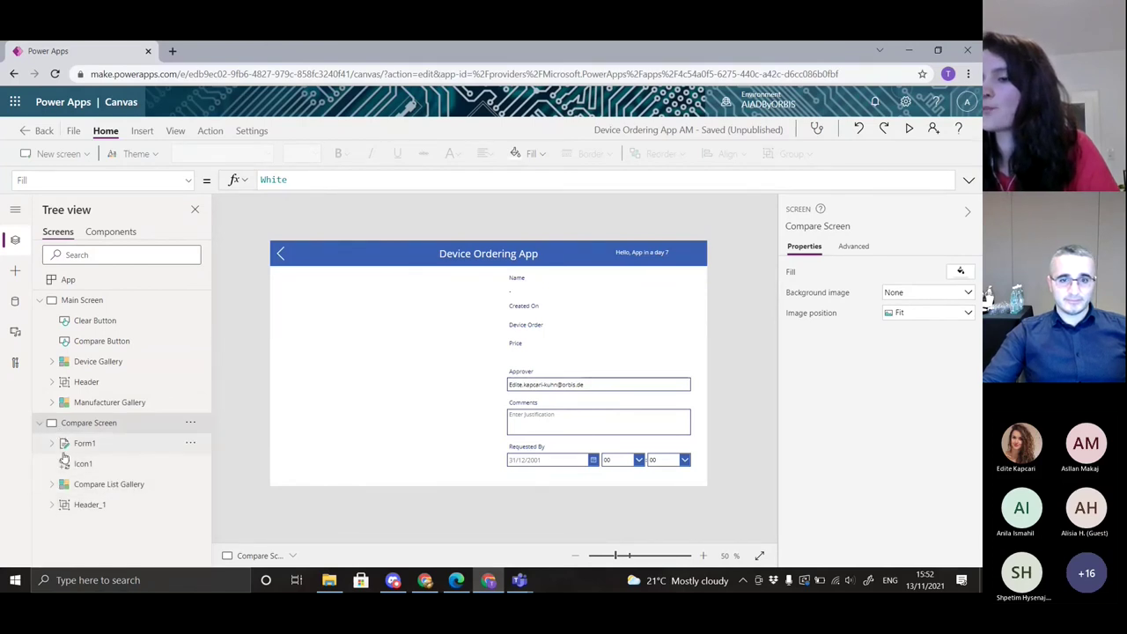
left_click(51, 443)
scroll(123, 467, "down", 2)
left_click(150, 492)
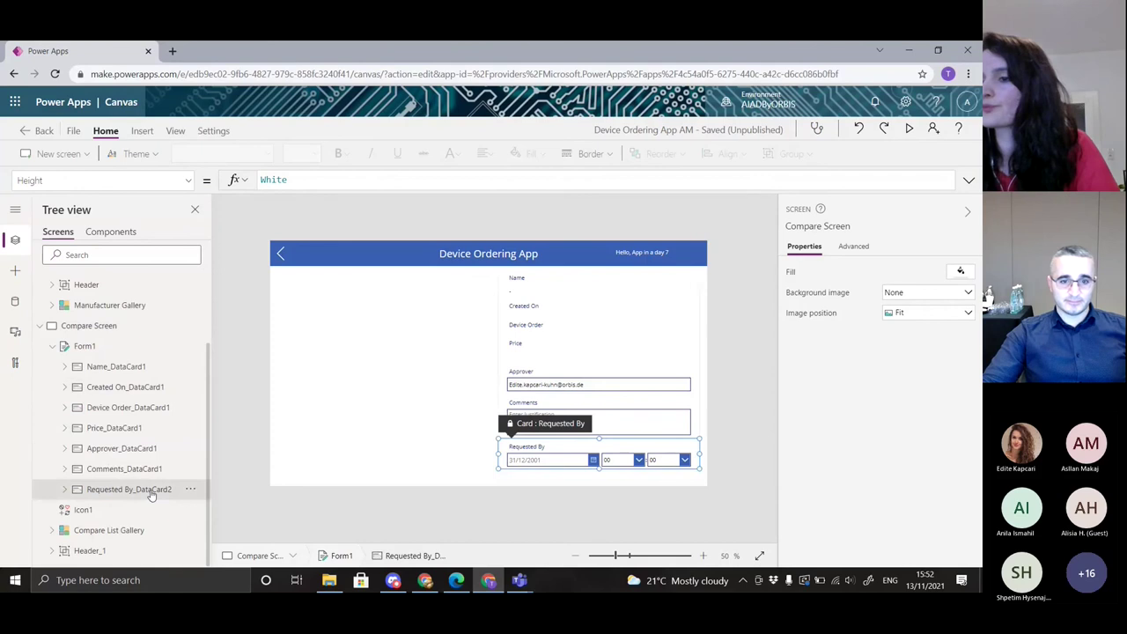
left_click(189, 490)
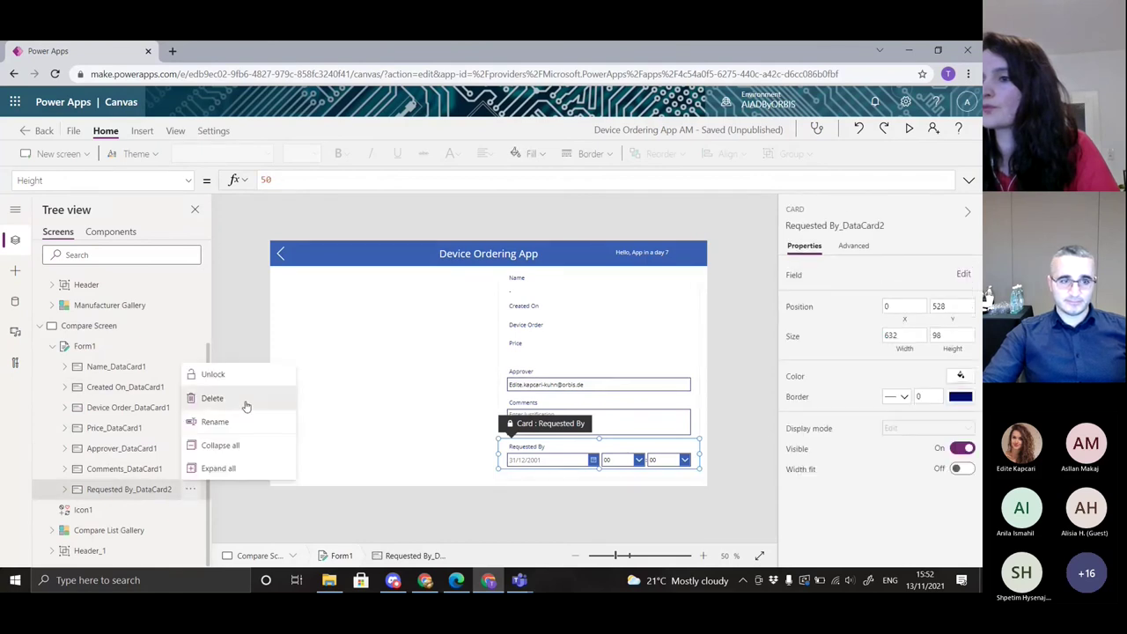
left_click(244, 401)
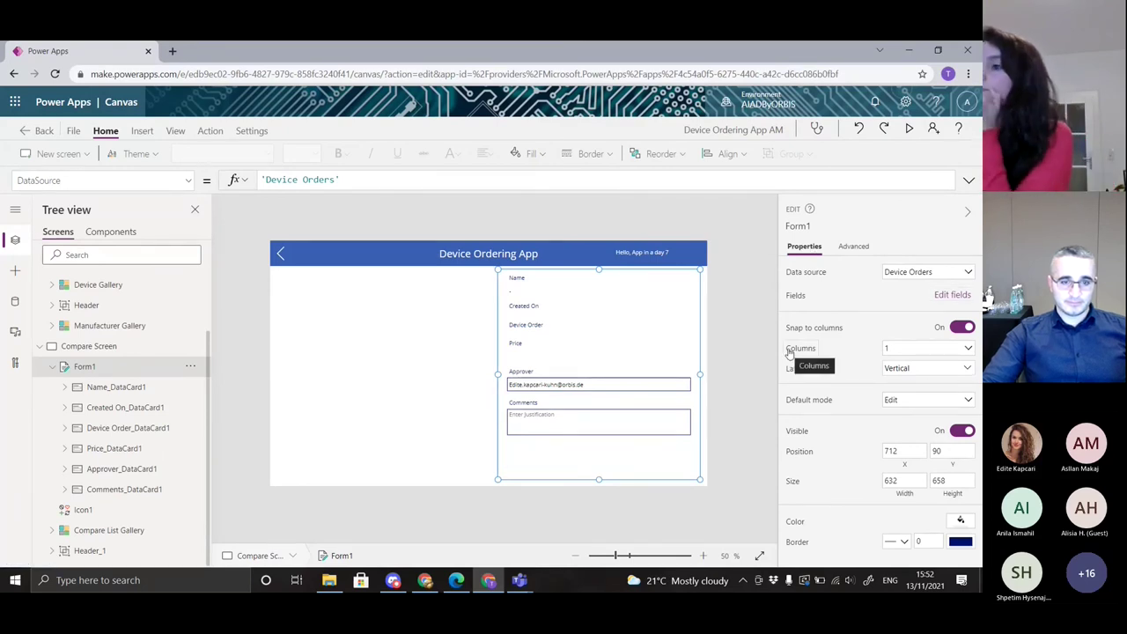
key("ctrl+s")
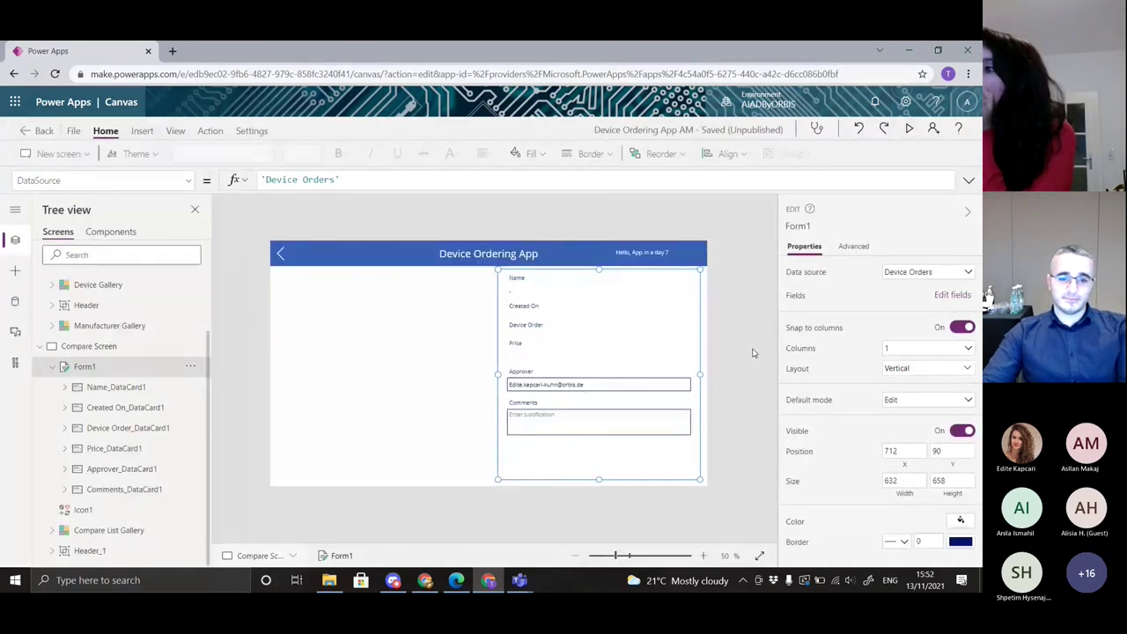
Find the Requested By field with the search "req", add it to Form1, and close the field list
left_click(953, 295)
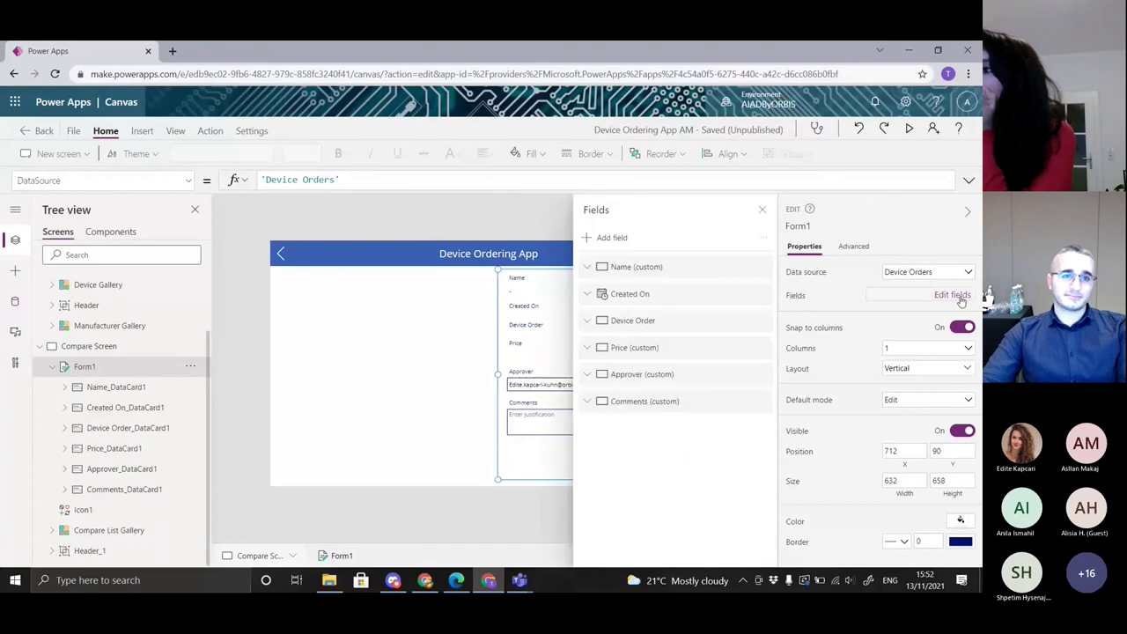
left_click(611, 240)
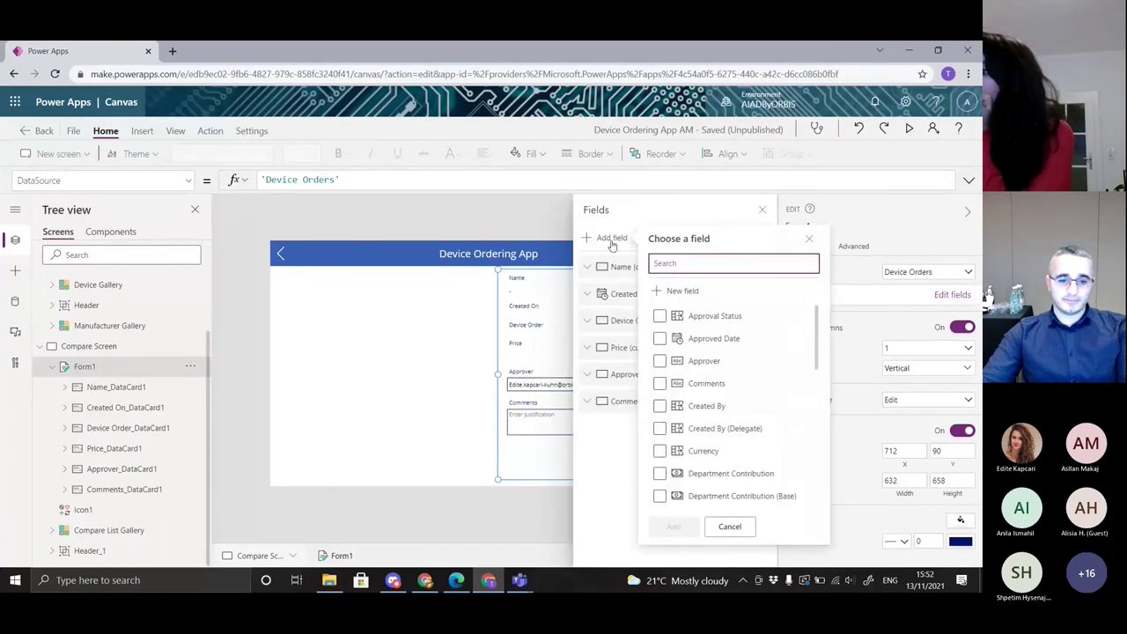
type("req")
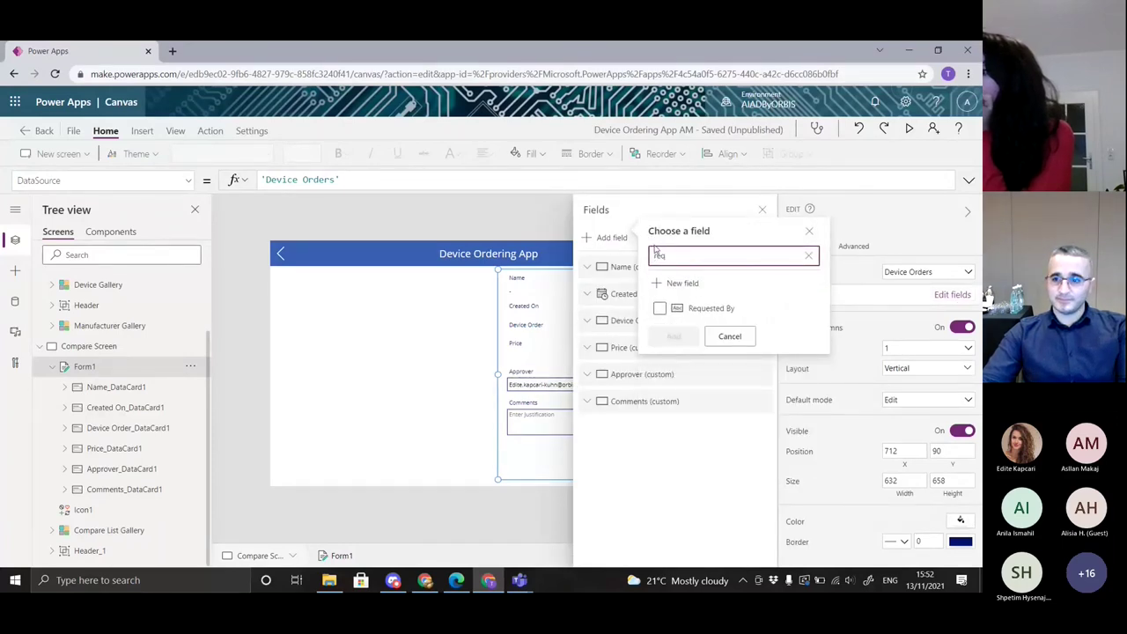
left_click(711, 311)
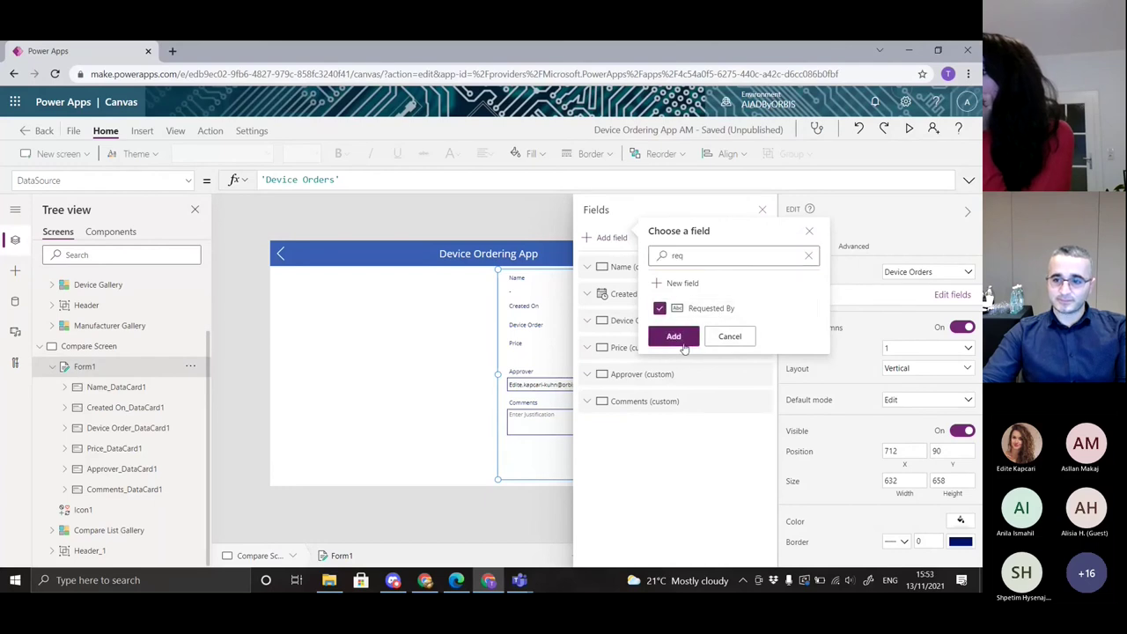
left_click(680, 343)
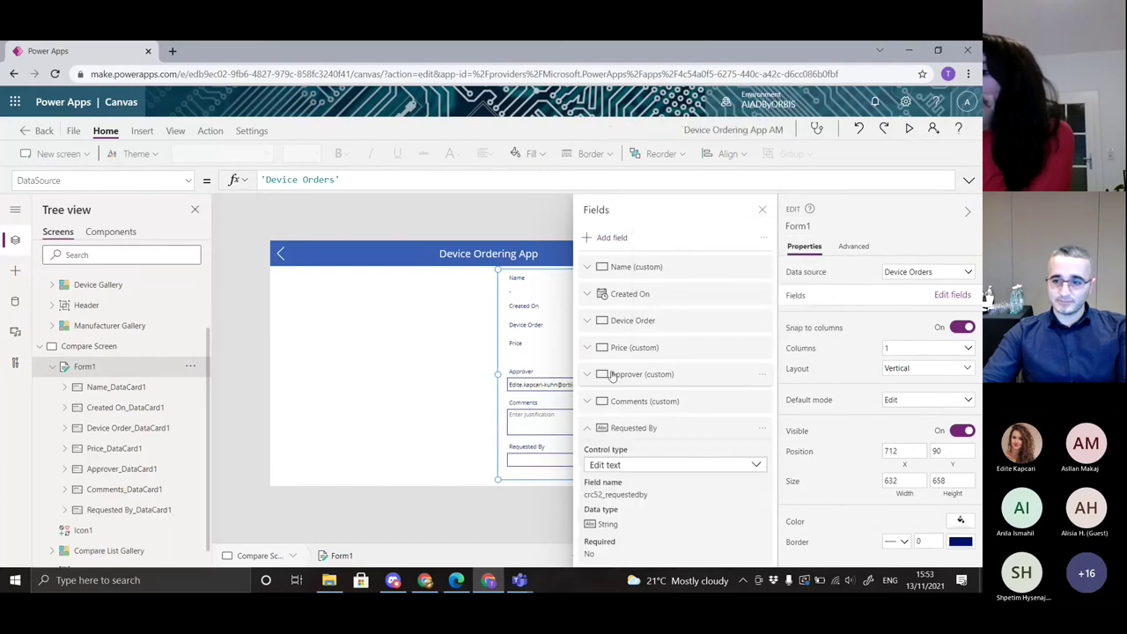
left_click(762, 210)
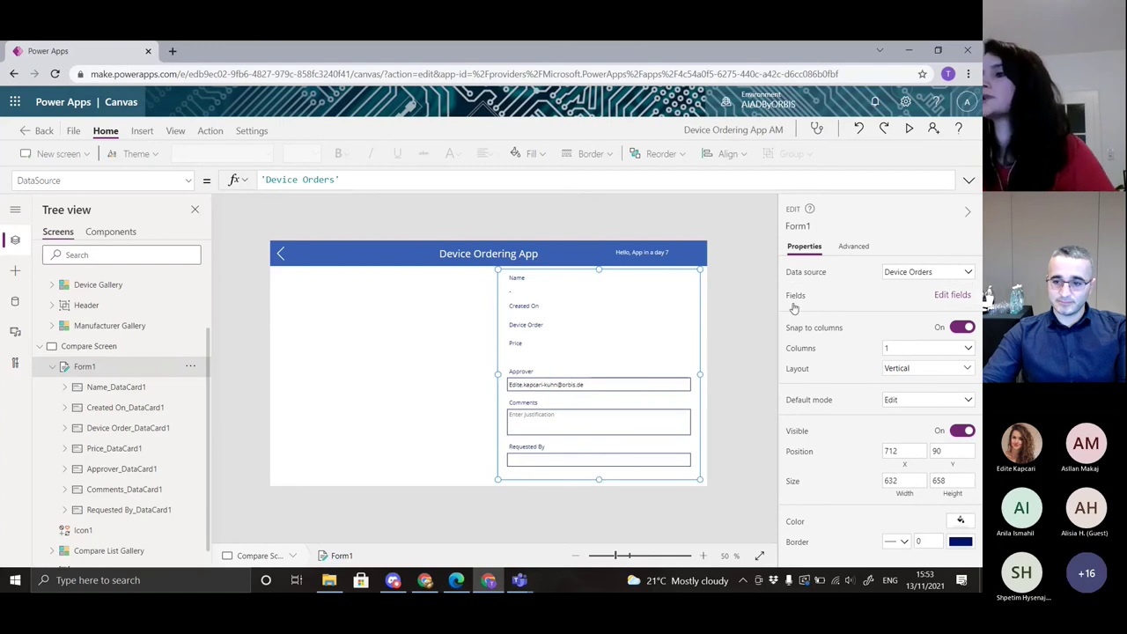
Unlock the new Requested By card in Form1 and review its advanced properties
left_click(112, 511)
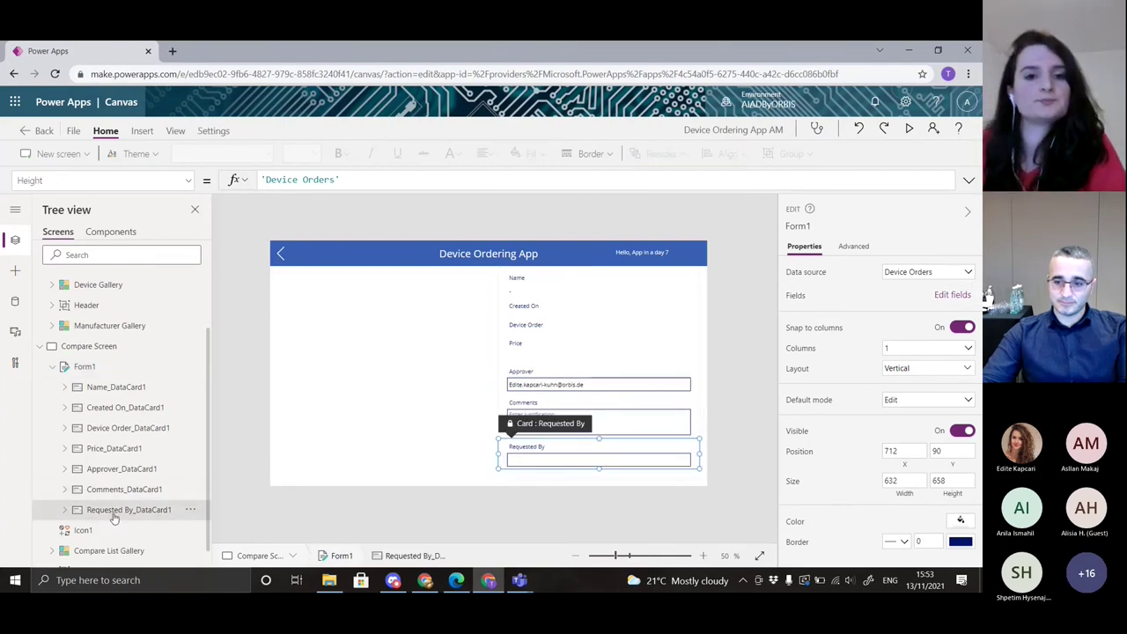
left_click(853, 247)
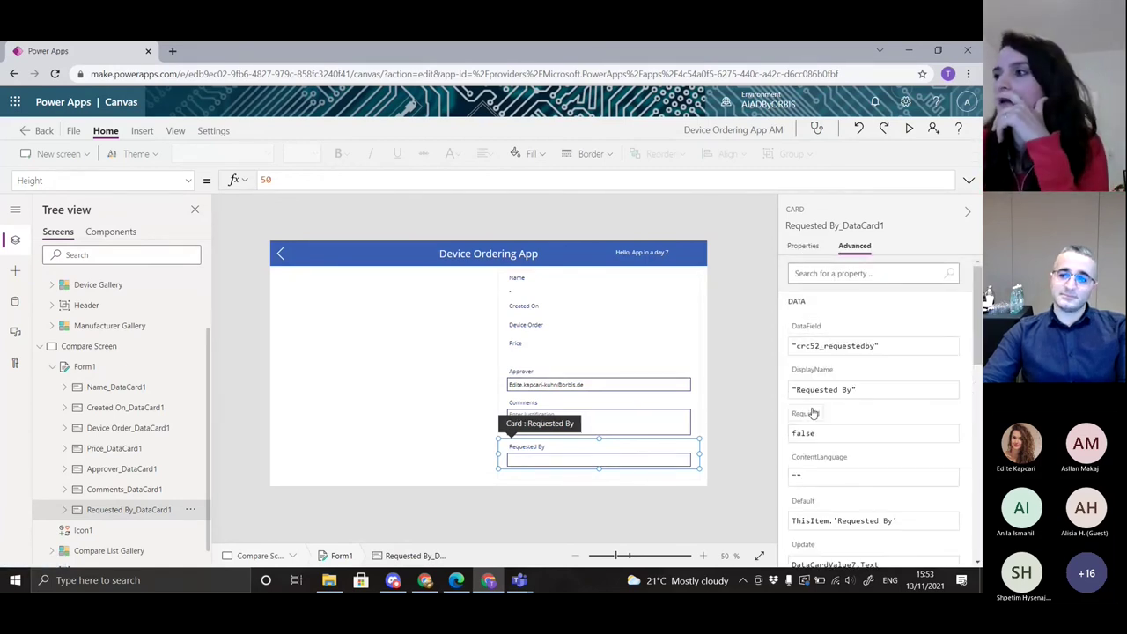
left_click(810, 249)
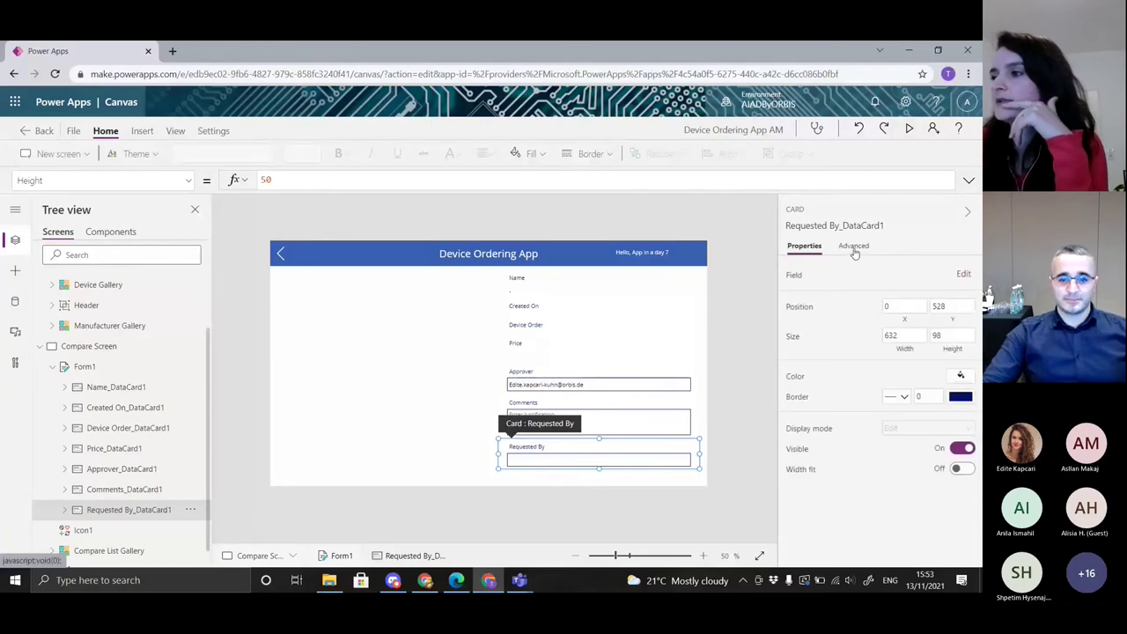
left_click(855, 250)
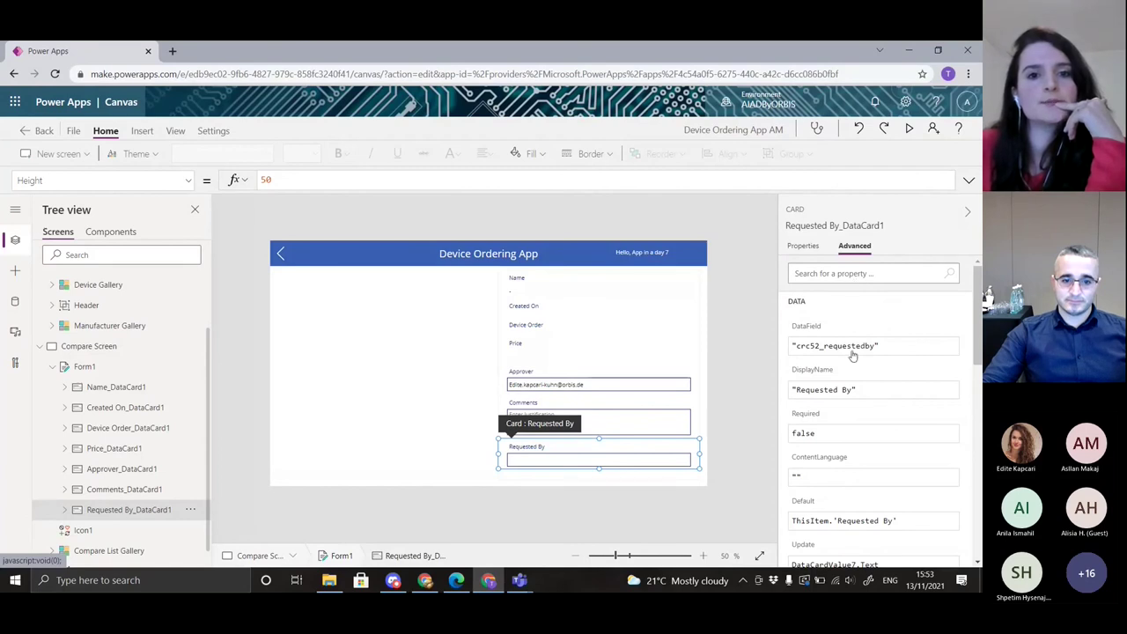
scroll(891, 385, "down", 3)
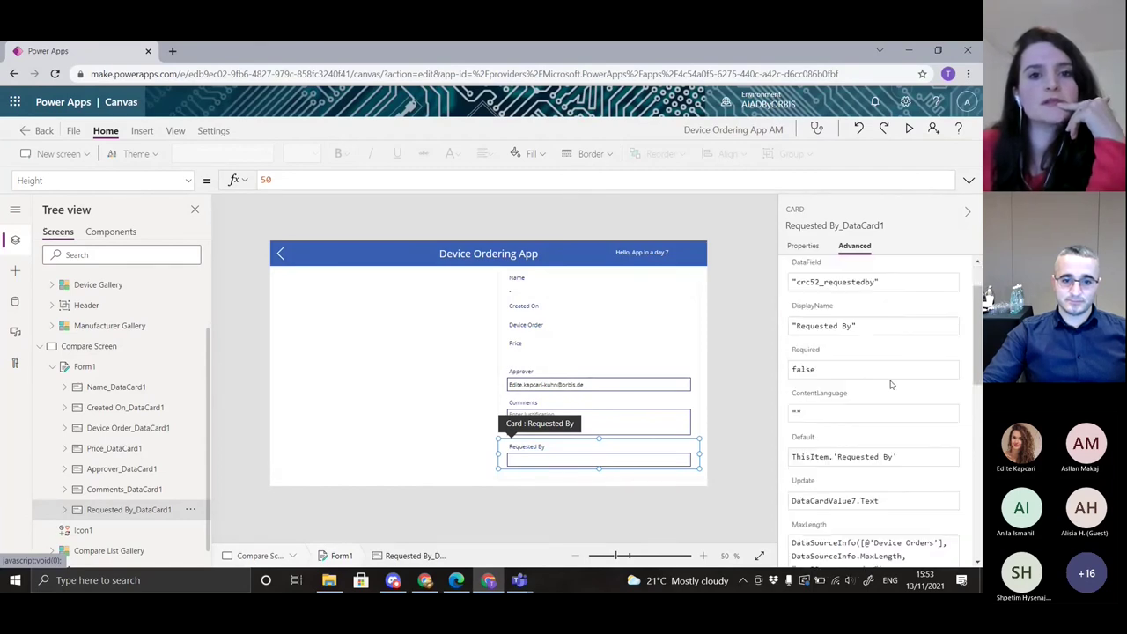
scroll(891, 386, "up", 3)
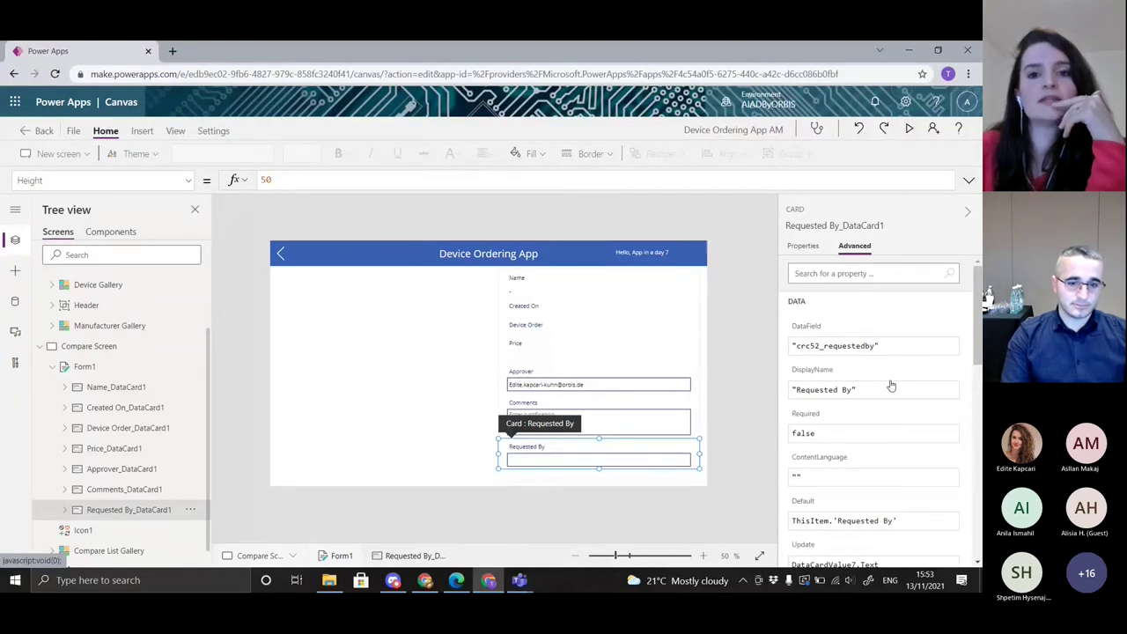
Set the DisplayMode property of the Requested By card to DisplayMode.View
scroll(886, 397, "down", 10)
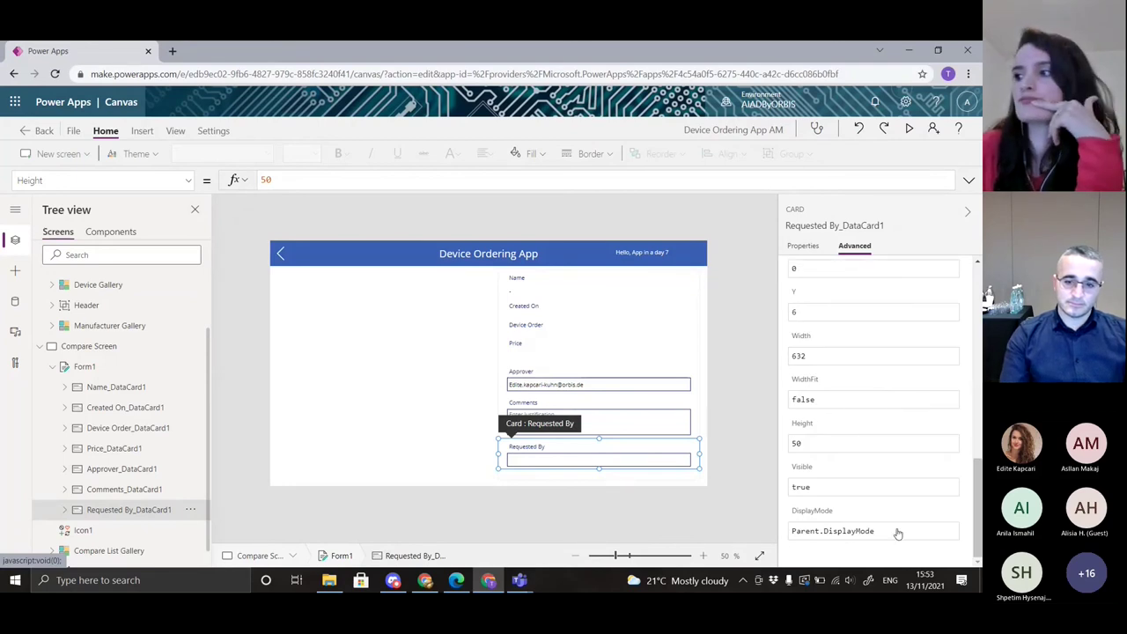
left_click(897, 532)
left_click(821, 531)
left_click_drag(821, 531, 790, 531)
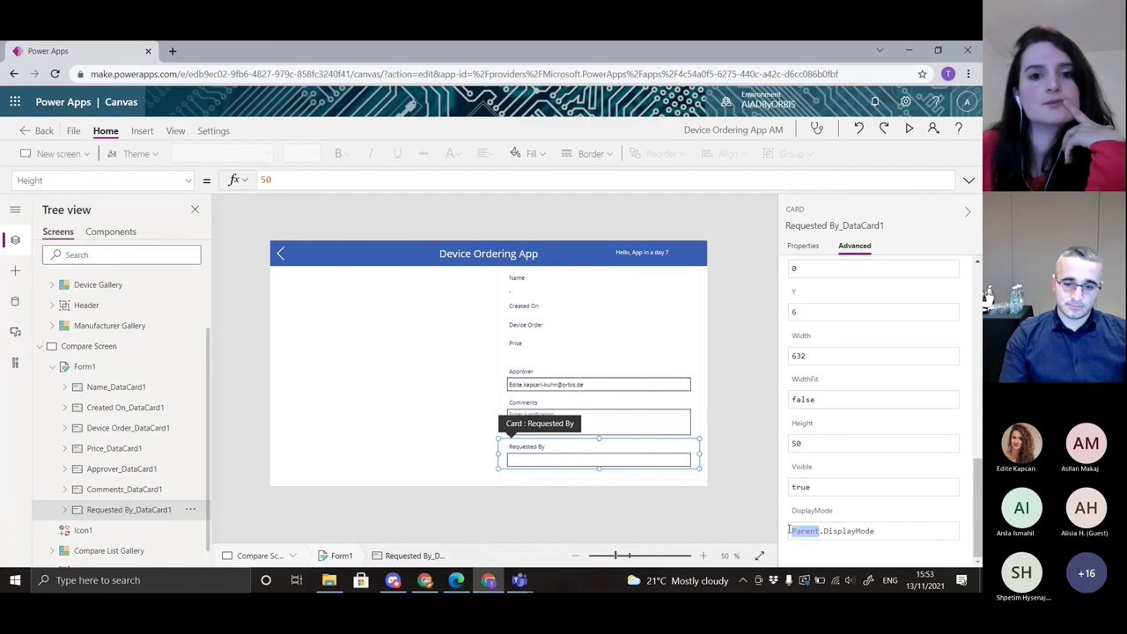
key("BackSpace")
key("Delete")
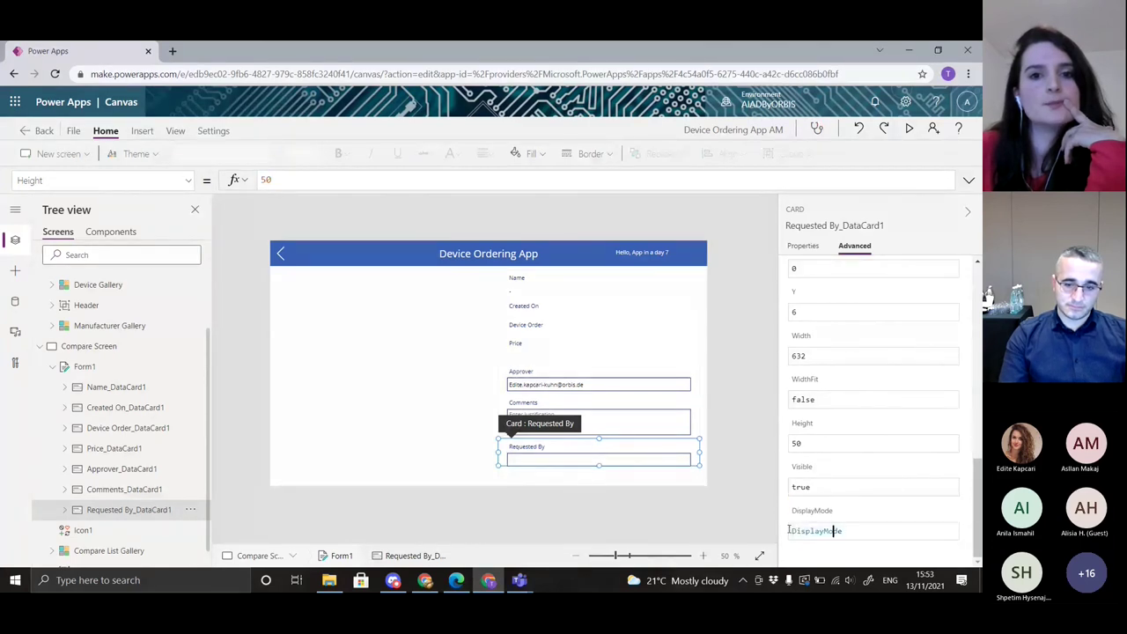
type(".")
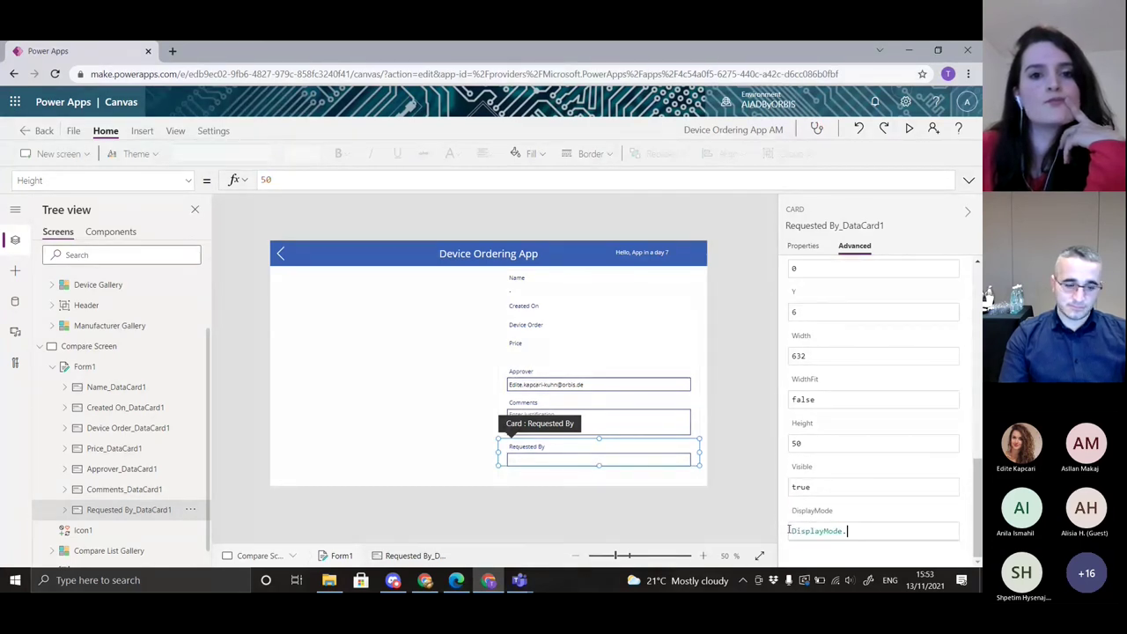
type("View")
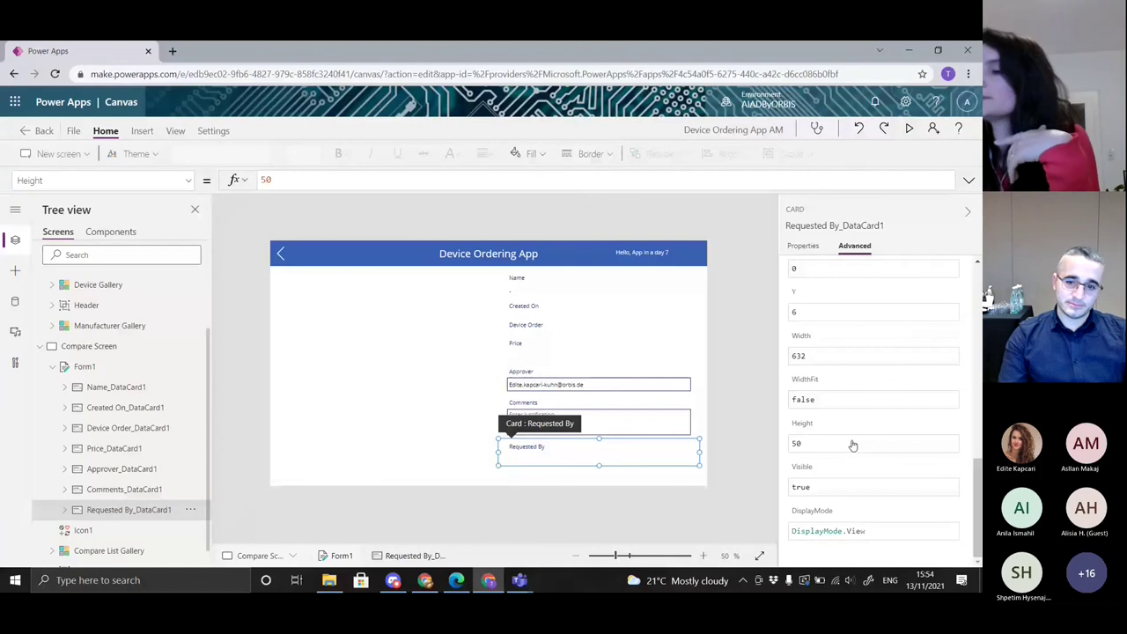
Set the Default property of the Requested By card to User().Email and save the app
scroll(852, 445, "up", 3)
scroll(859, 446, "up", 3)
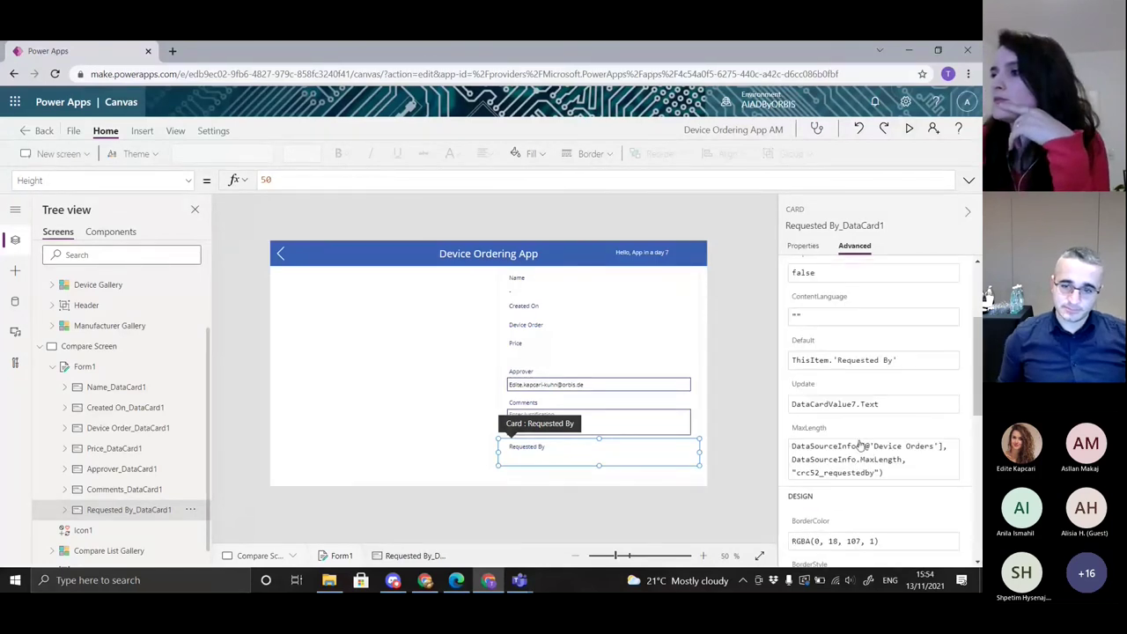
scroll(858, 445, "up", 3)
scroll(928, 432, "down", 1)
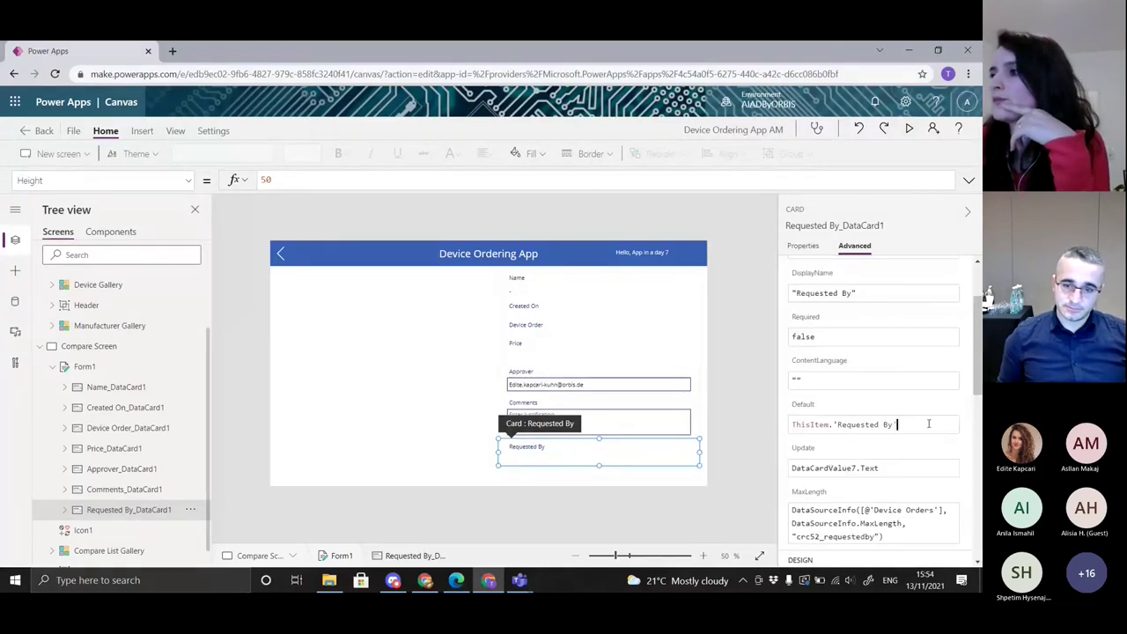
left_click_drag(912, 425, 785, 429)
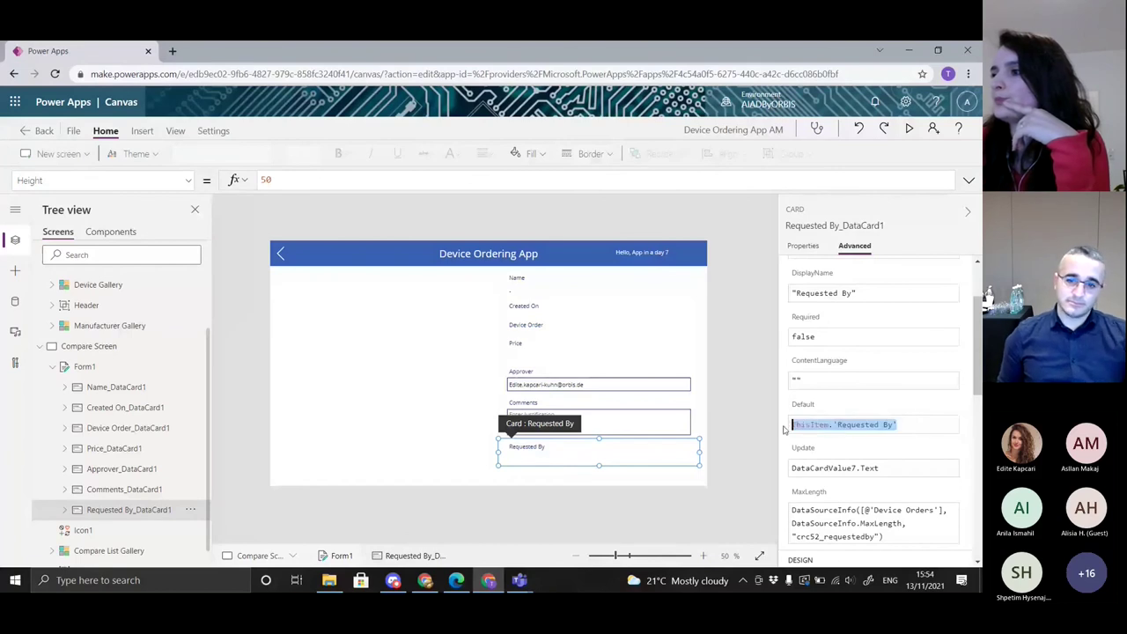
key("BackSpace")
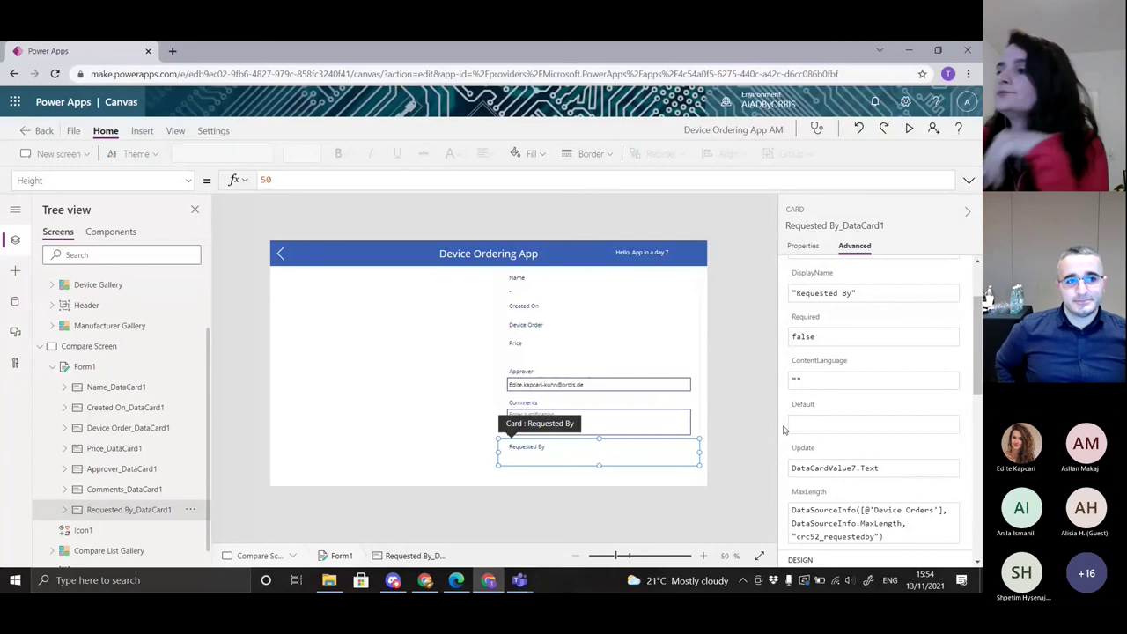
type("Use")
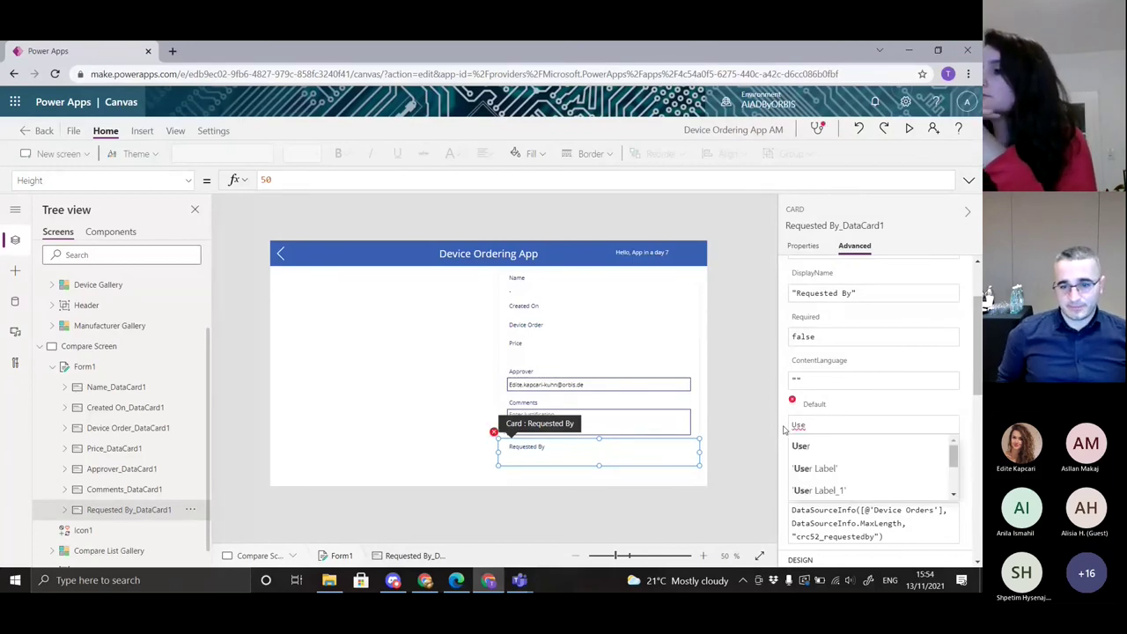
type("r")
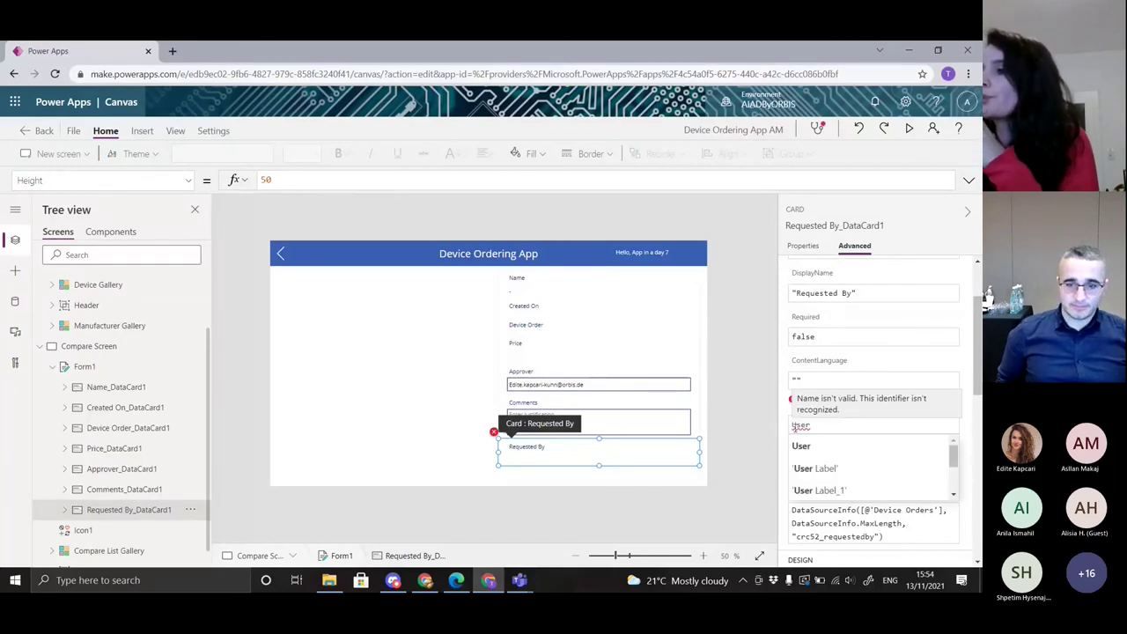
type("(")
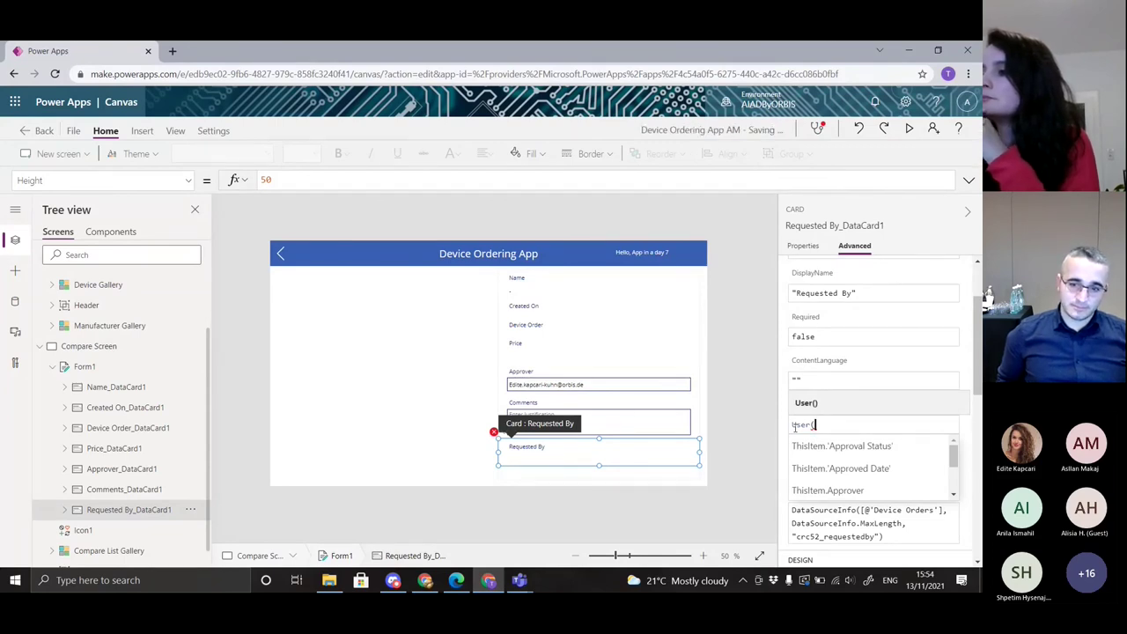
type(").")
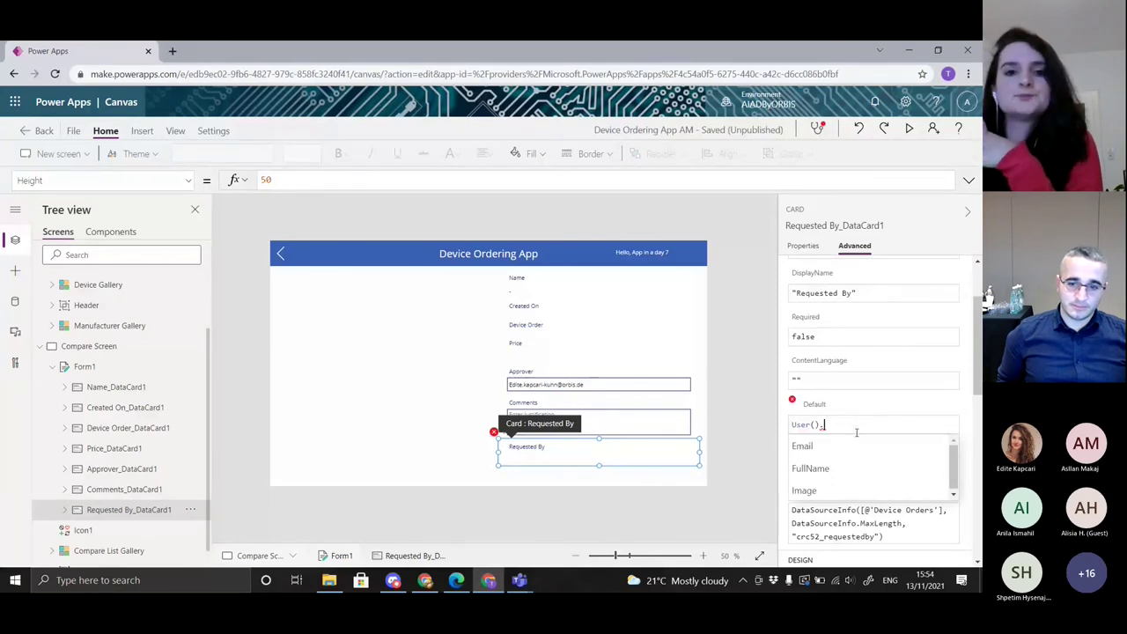
left_click(856, 447)
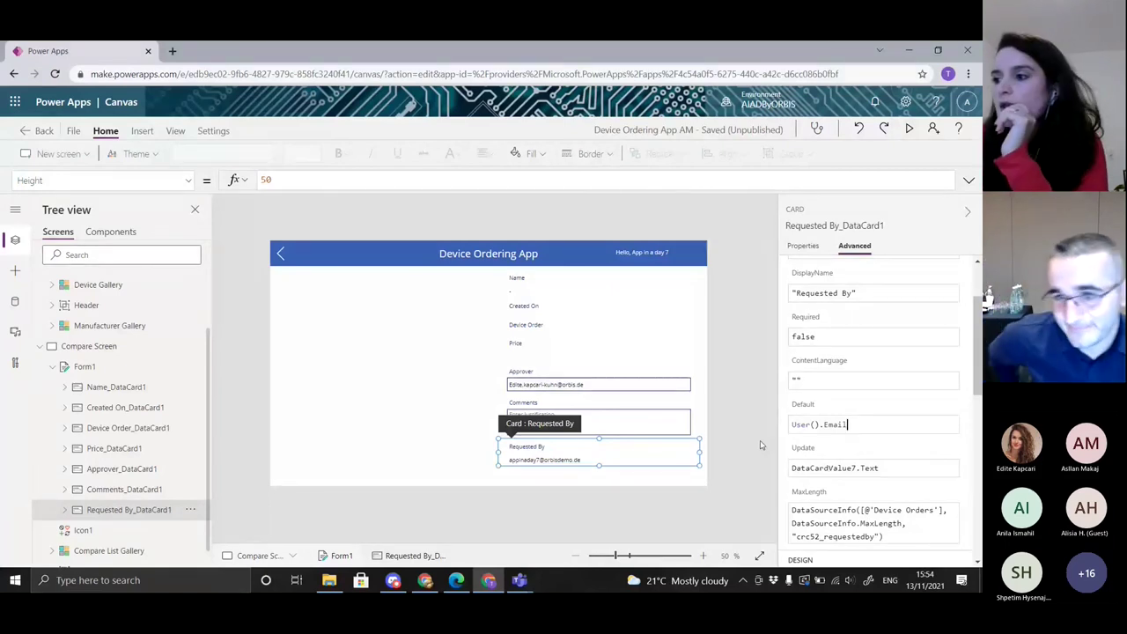
key("ctrl+s")
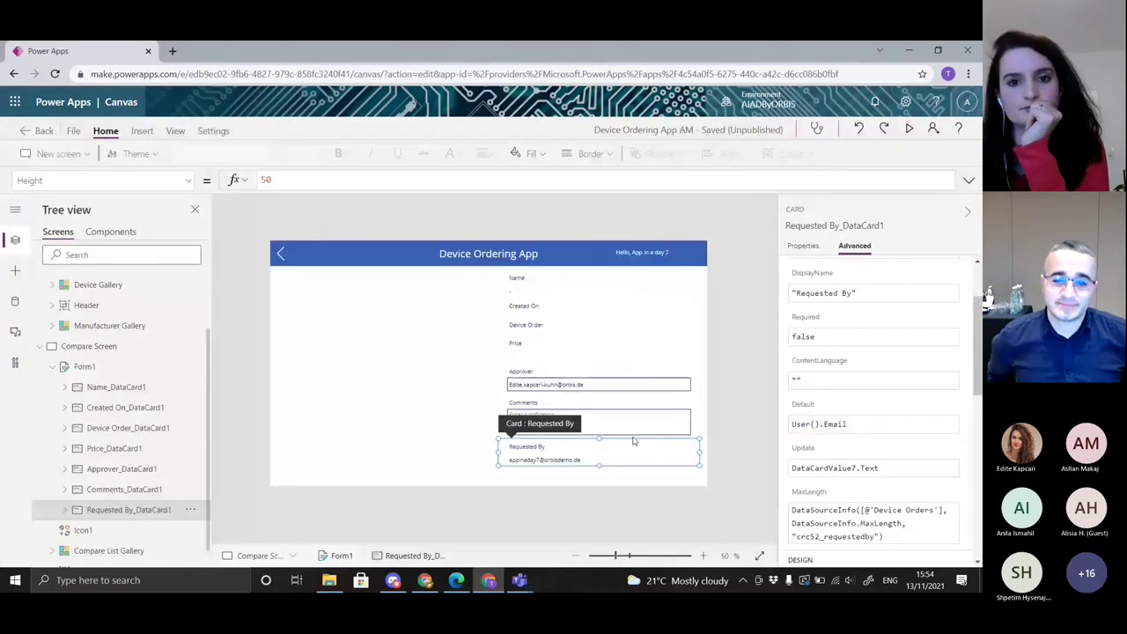
Collapse Form1 in the tree view and switch to the Main Screen
left_click(60, 366)
left_click(52, 367)
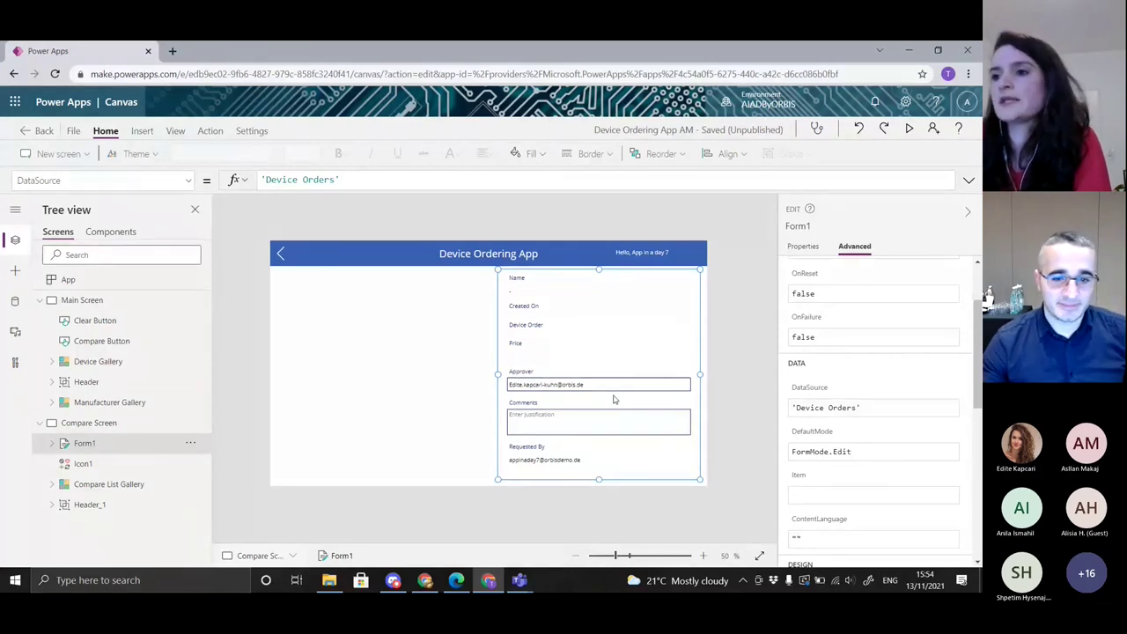
left_click(130, 303)
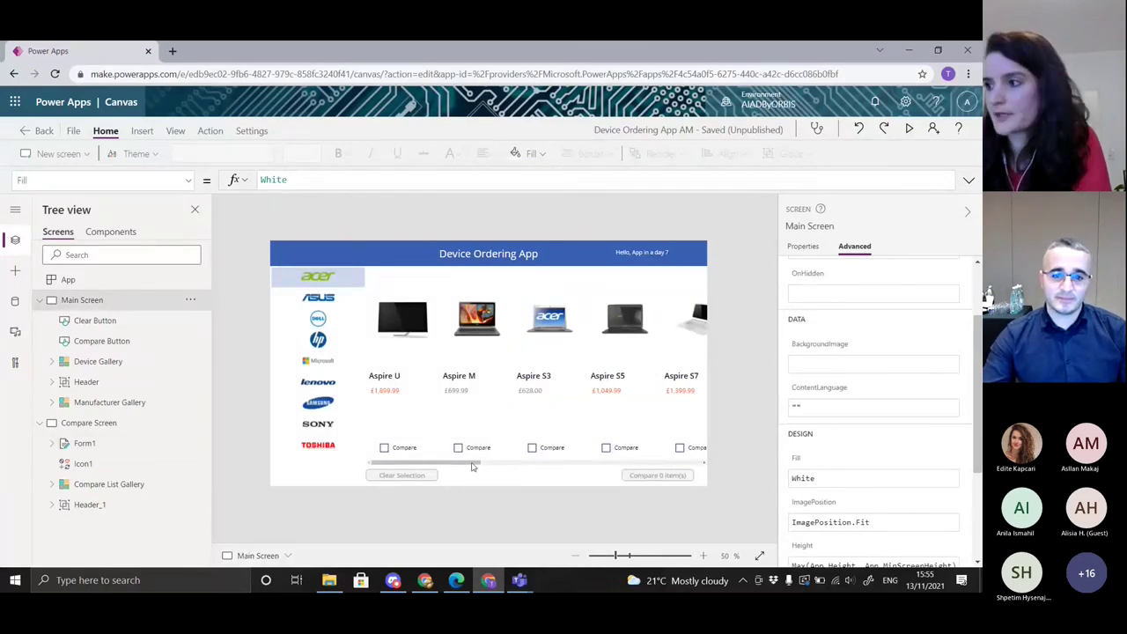
left_click(406, 449)
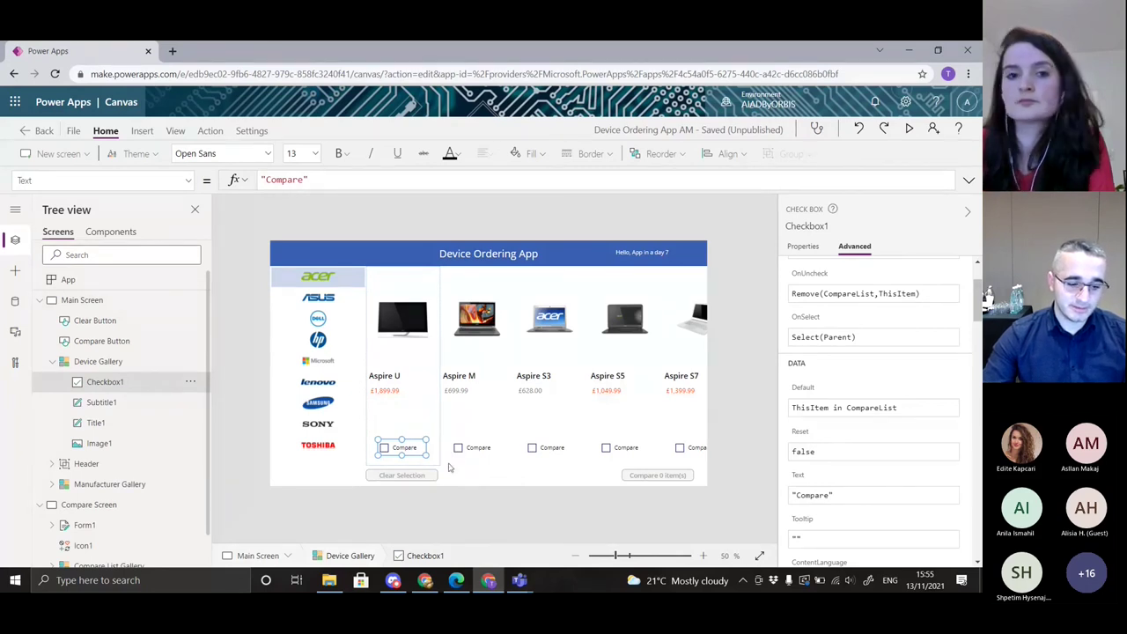
left_click(413, 448)
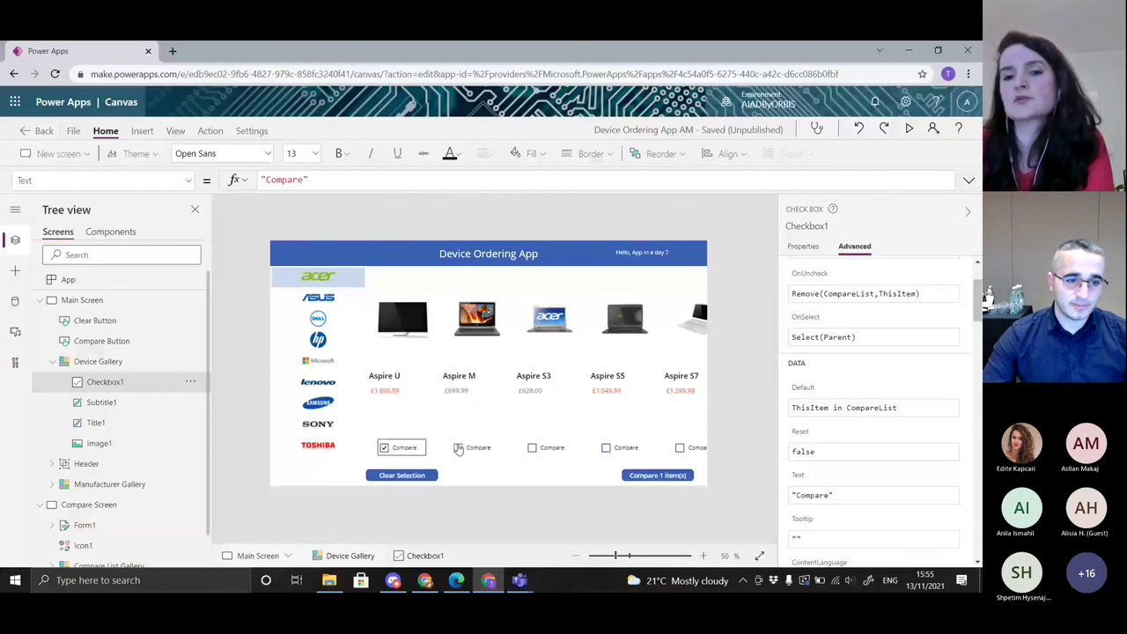
left_click(428, 448)
left_click(430, 494)
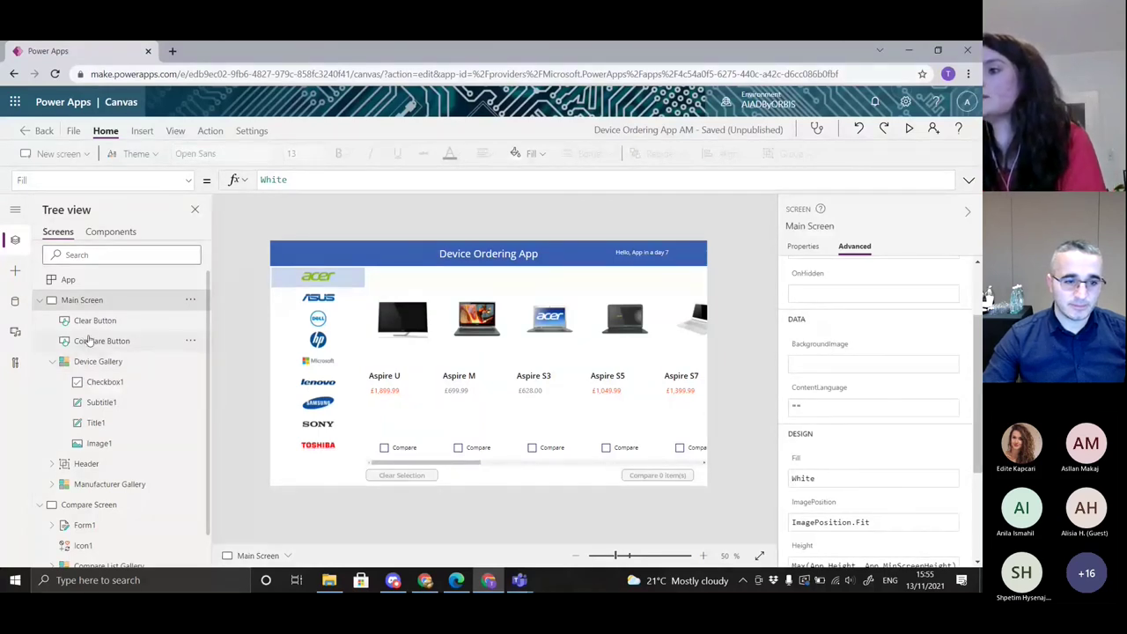
Collapse the Compare Screen branch in the tree view and select the Main Screen's Compare Button
scroll(95, 427, "down", 1)
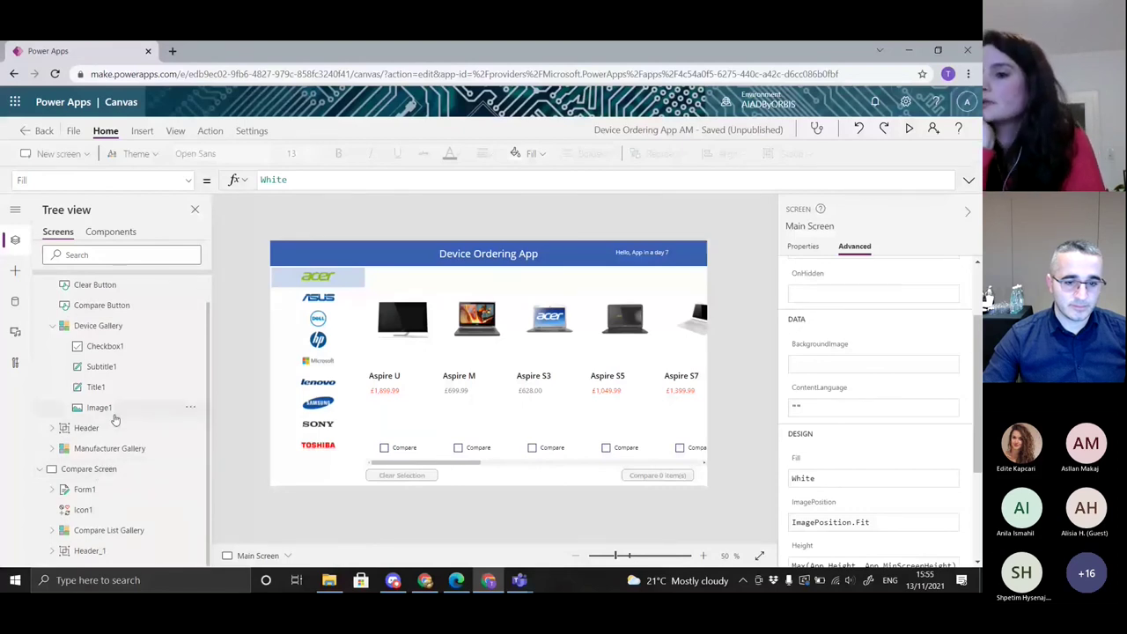
scroll(114, 419, "up", 1)
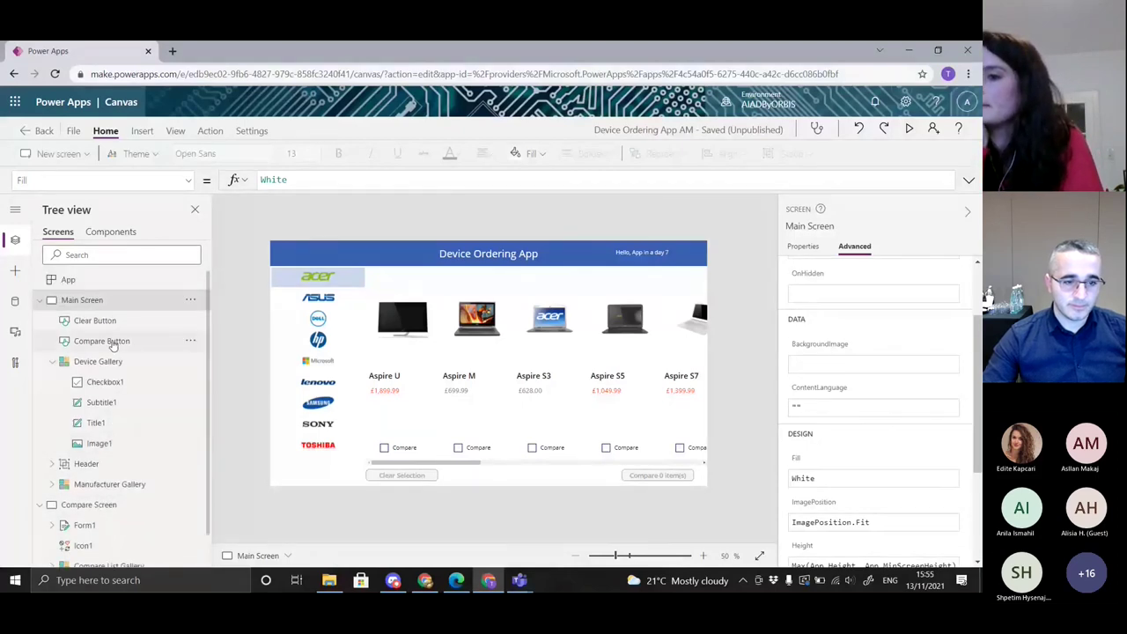
left_click(39, 504)
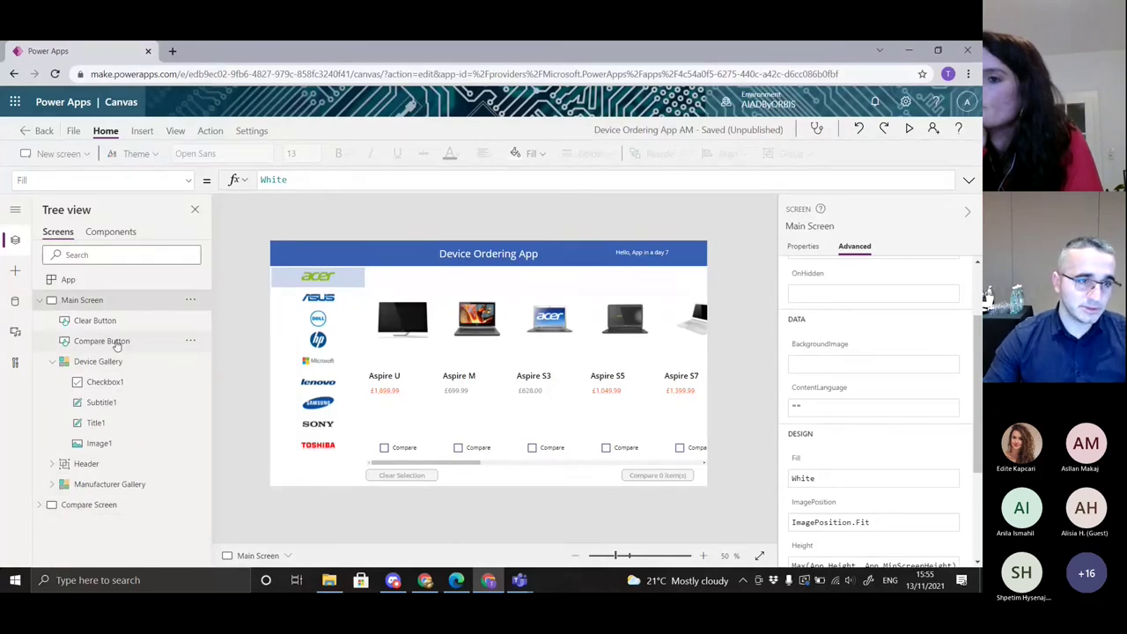
left_click(115, 341)
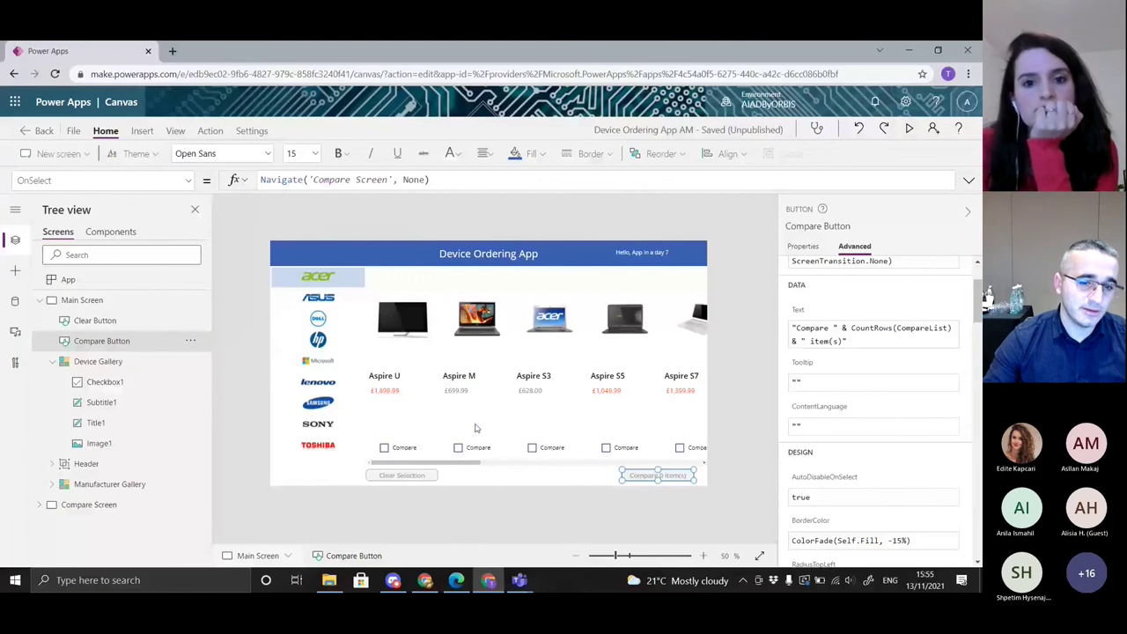
Mark Aspire U, Aspire M and Aspire S3 for comparison and run the compare button to open the Compare Screen
left_click(384, 448)
left_click(384, 448)
left_click(458, 449)
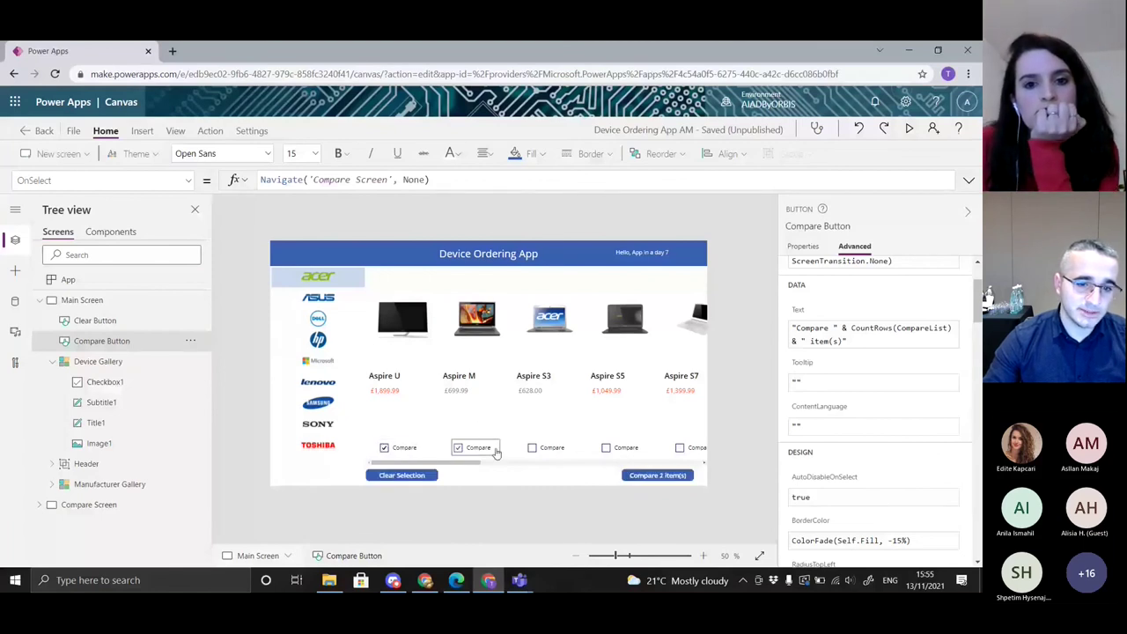
left_click(533, 449)
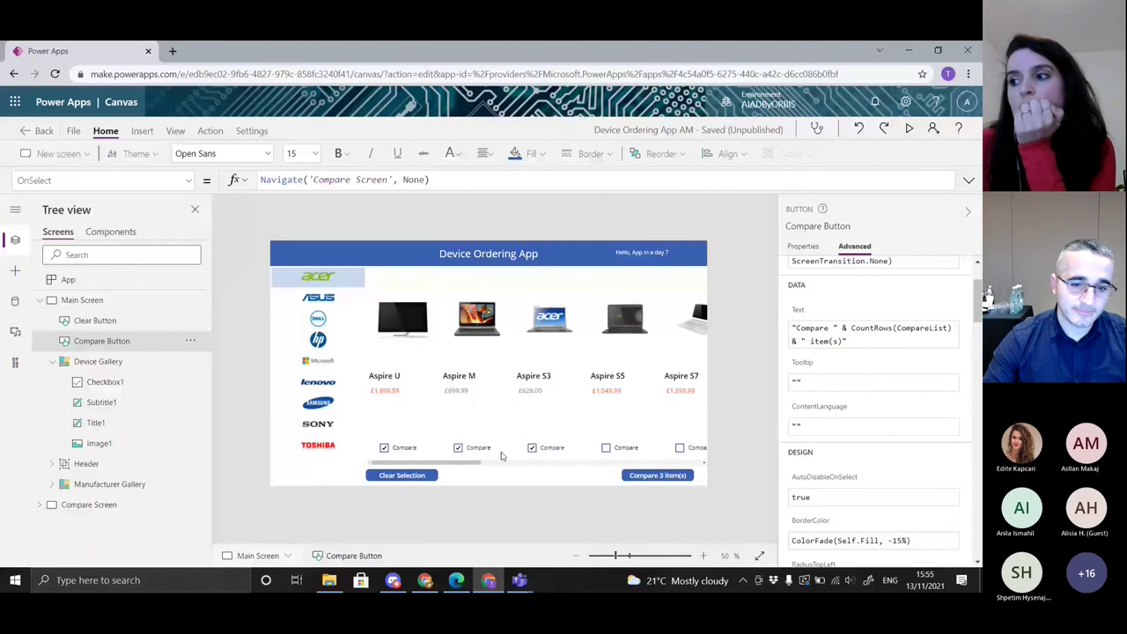
left_click(659, 478, "alt")
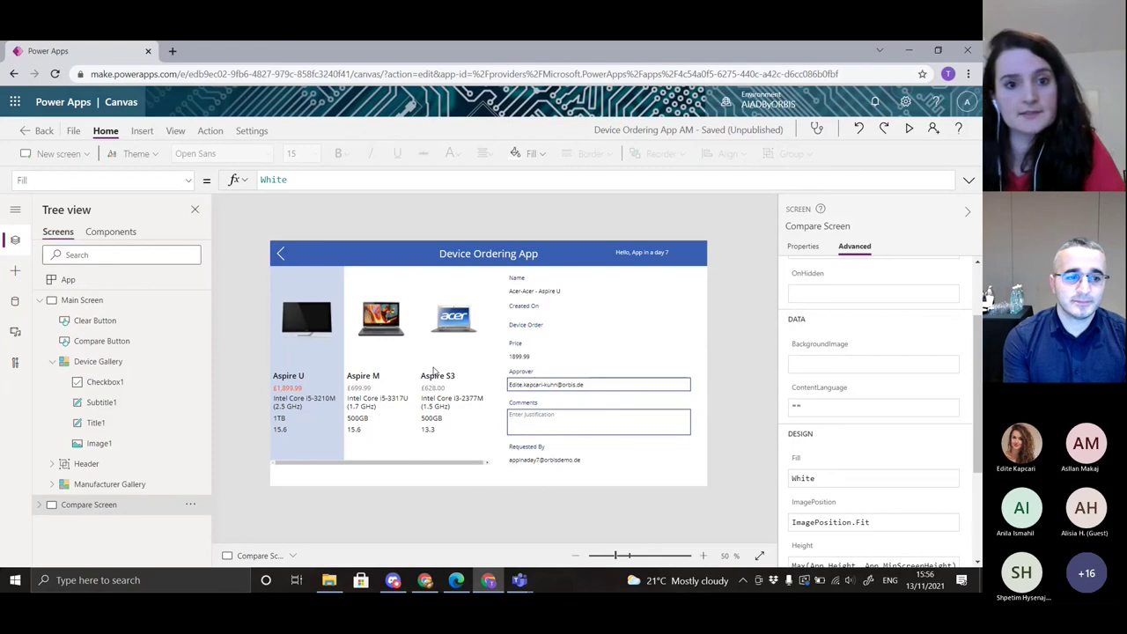
Copy the Compare Button from the Main Screen onto the Compare Screen, below the Requested By card, and select the copy
left_click(64, 302)
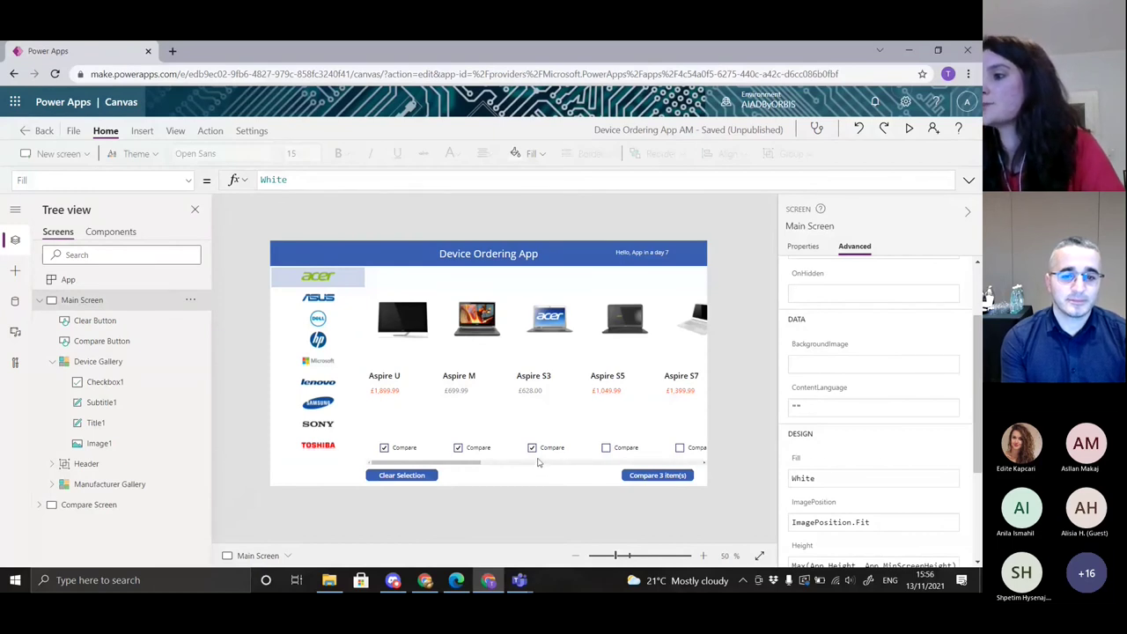
left_click(654, 477)
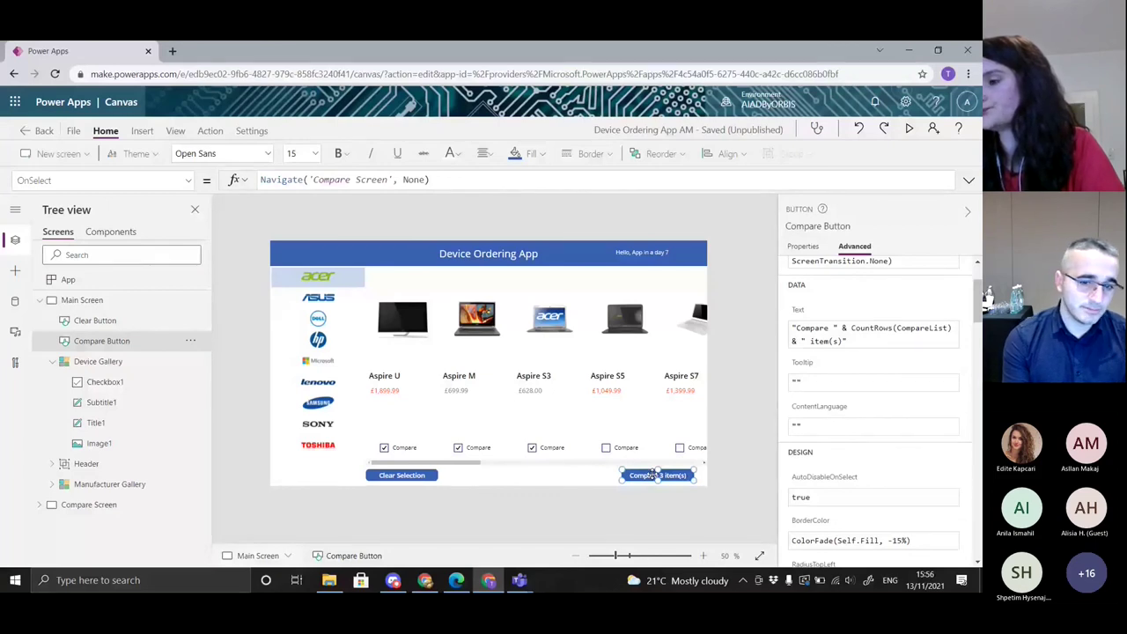
right_click(654, 475)
left_click(712, 412)
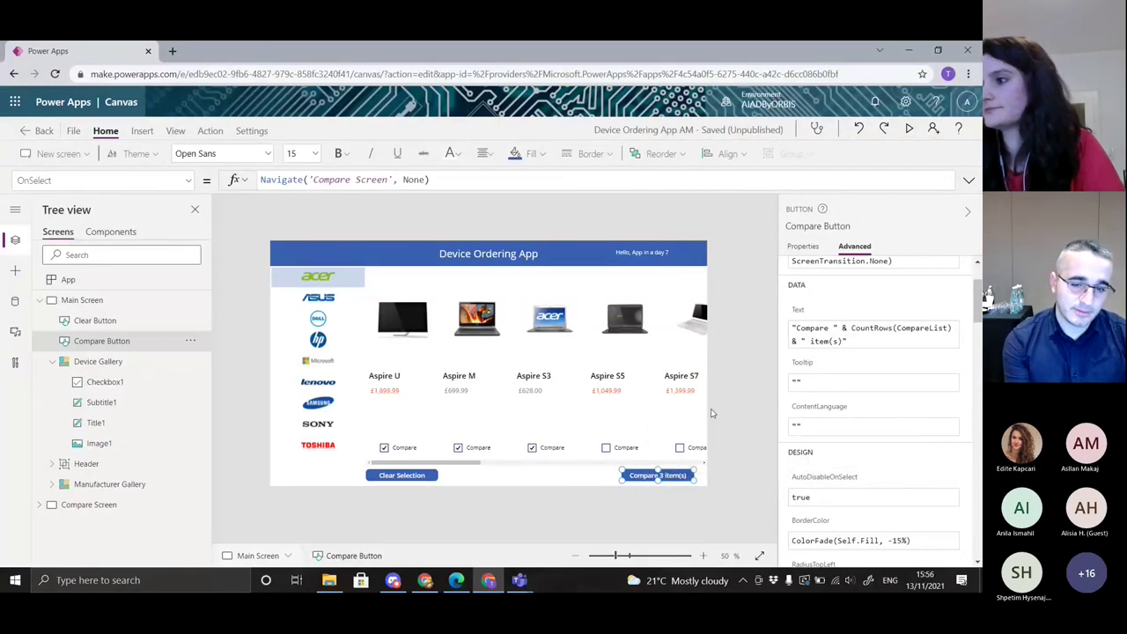
left_click(687, 510)
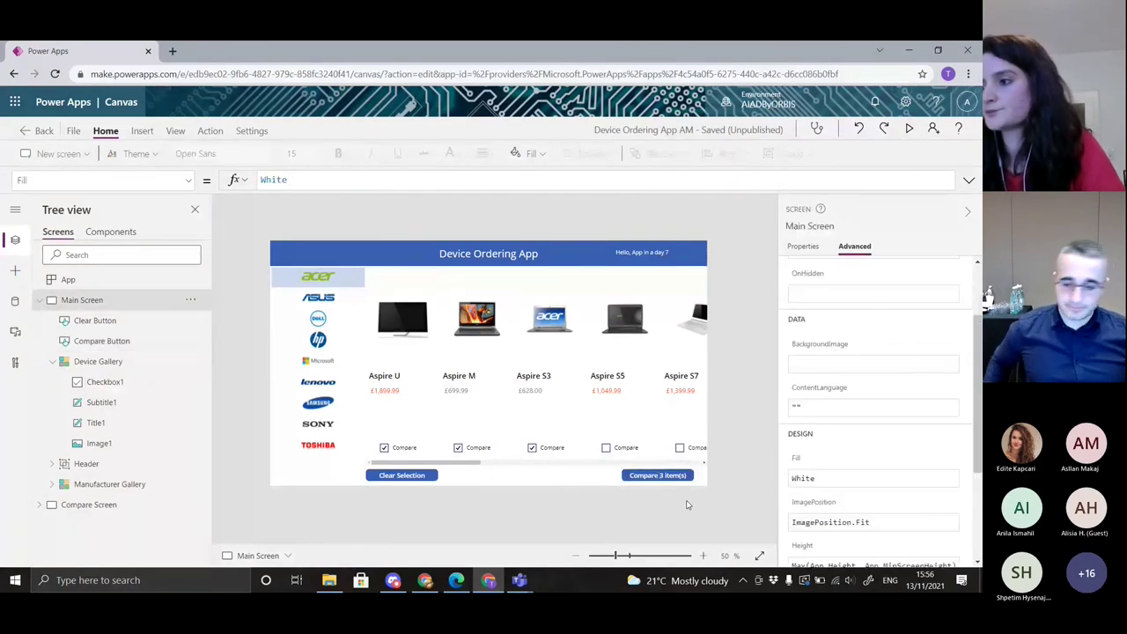
left_click(680, 477, "alt")
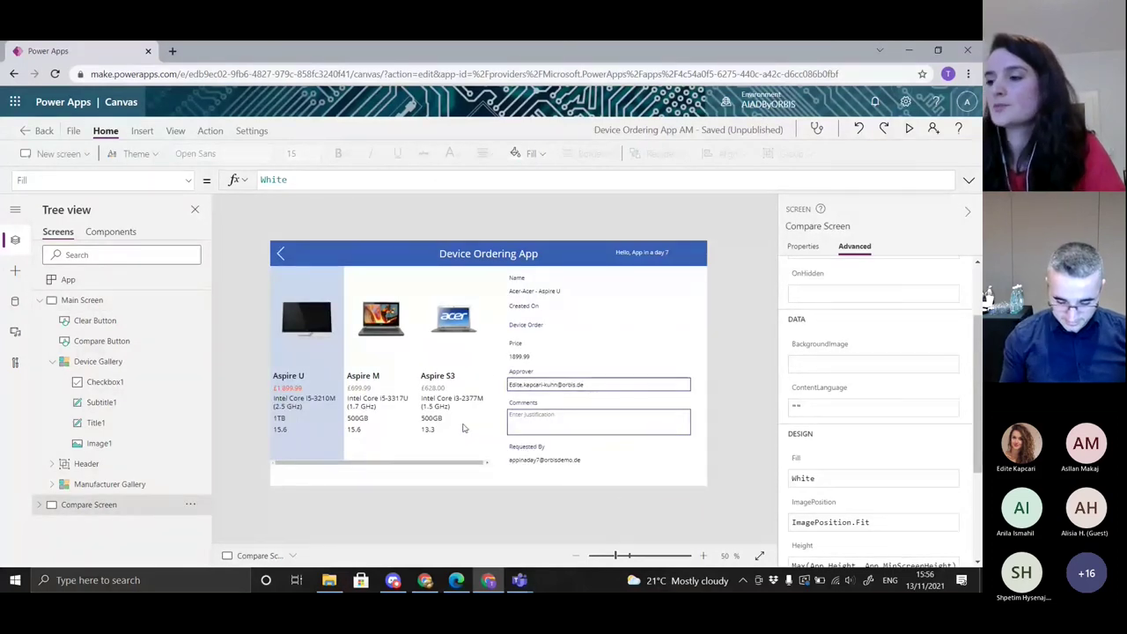
left_click(572, 448)
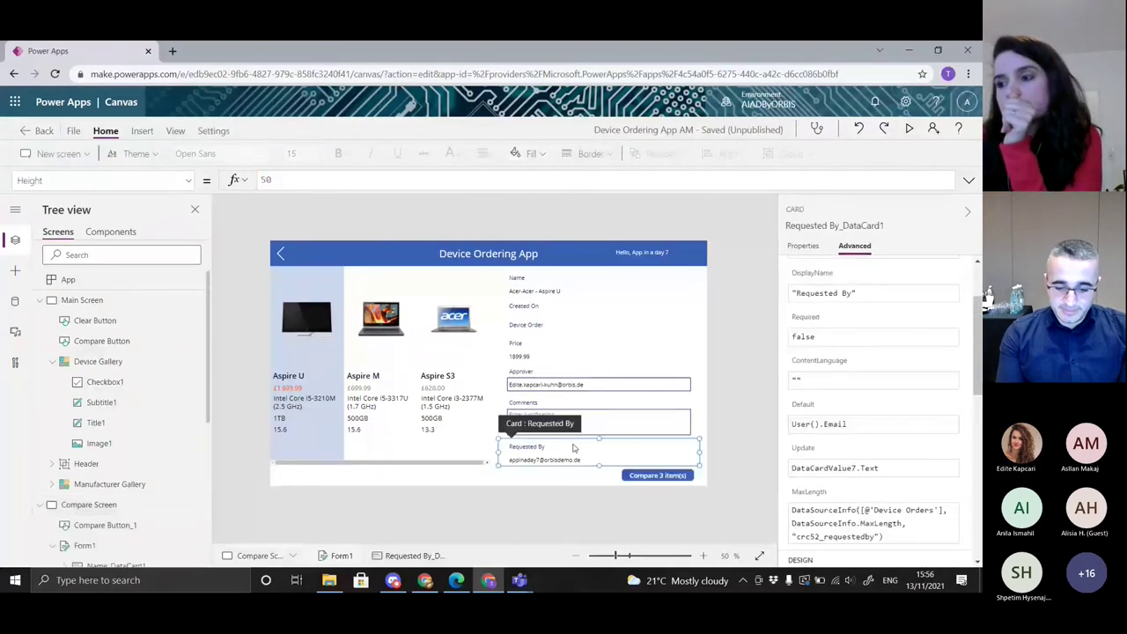
left_click(492, 476)
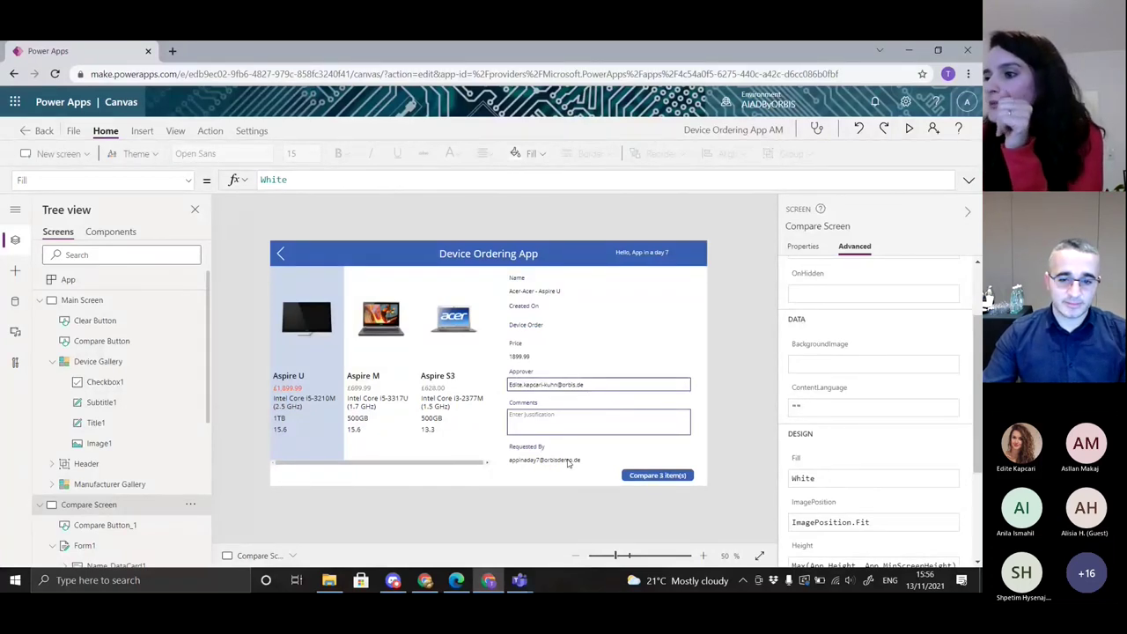
left_click(654, 475)
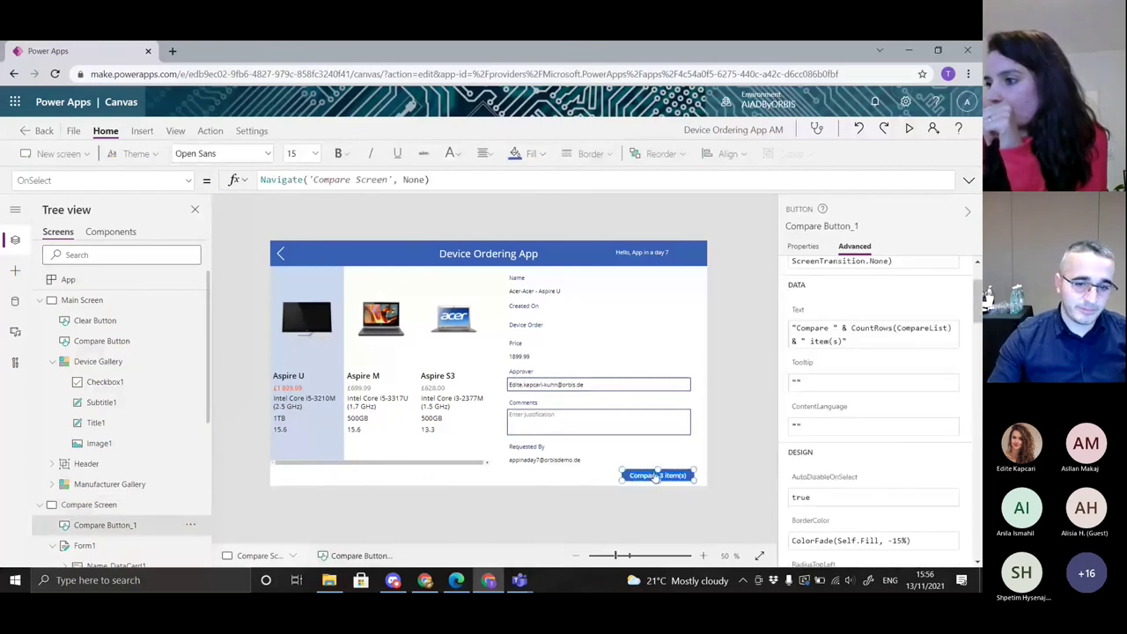
Extend the copied compare button on the Compare Screen upward to a height of about 93
left_click(672, 485)
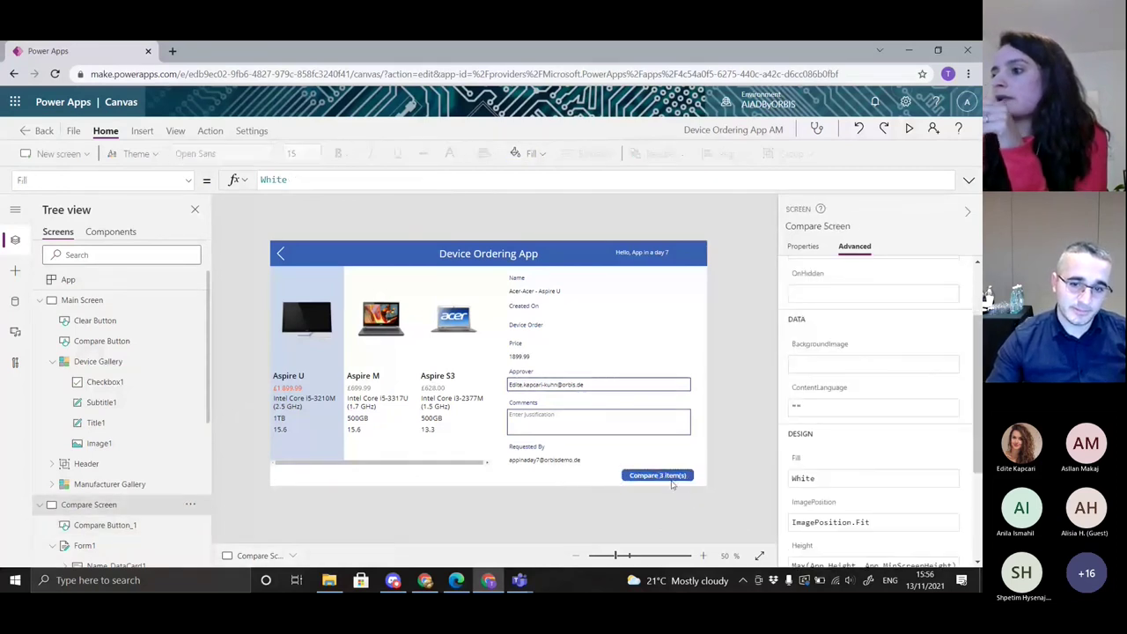
left_click(667, 479)
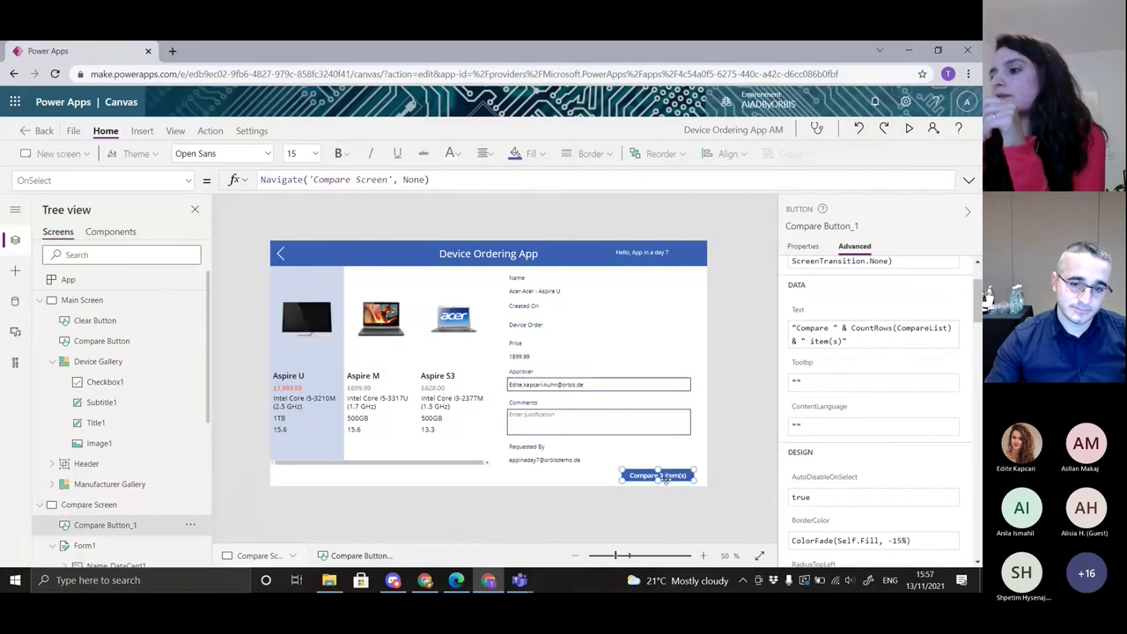
scroll(850, 317, "up", 2)
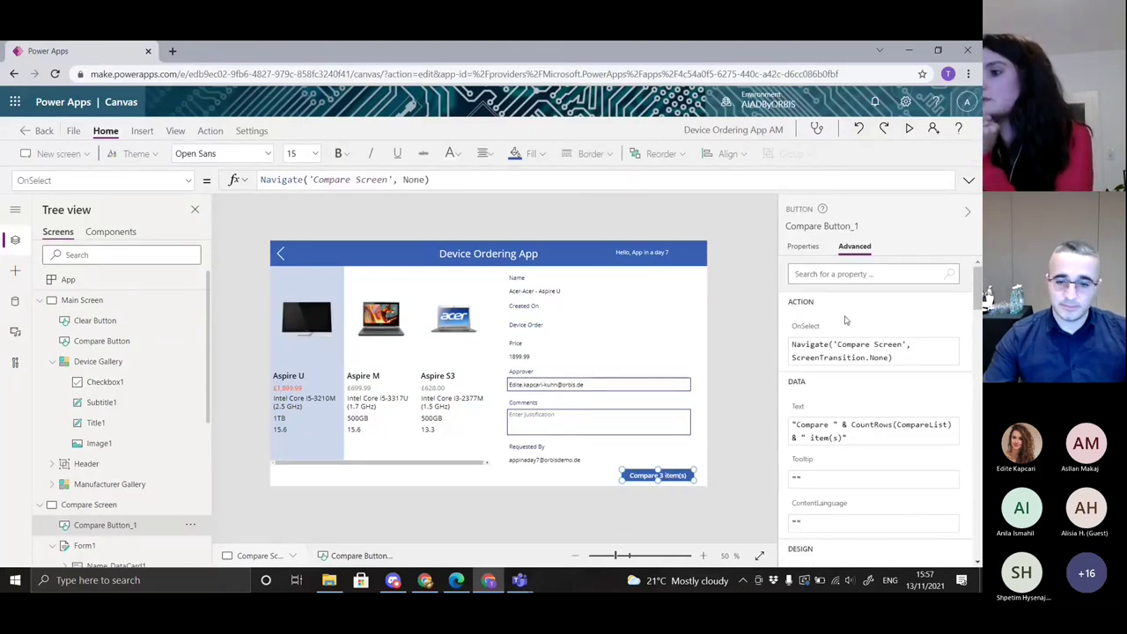
left_click_drag(659, 469, 659, 451)
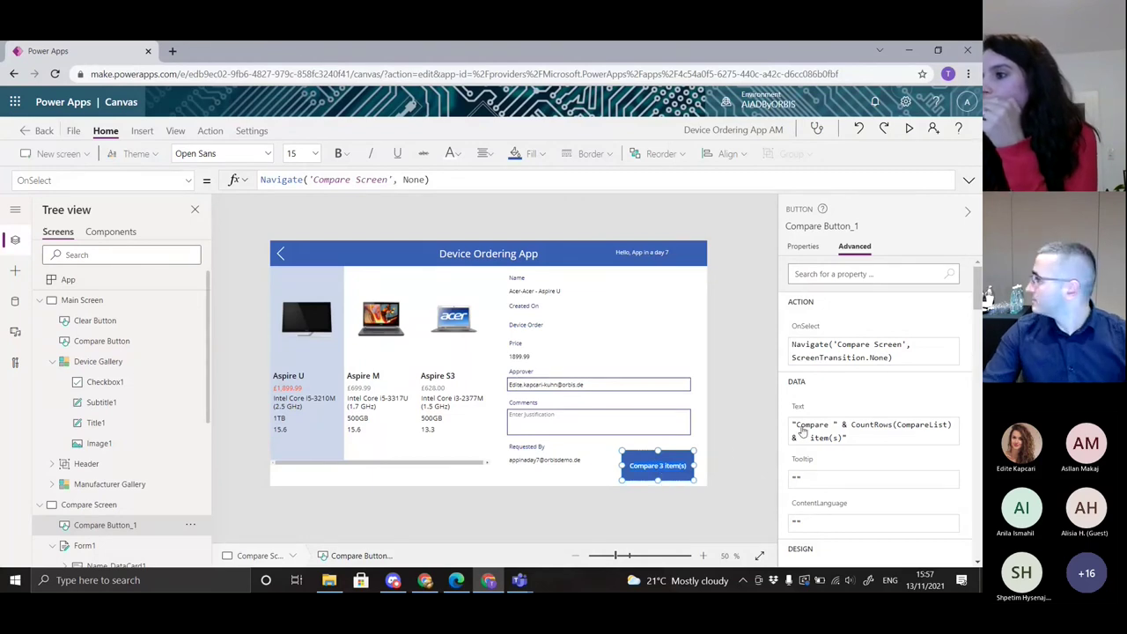
Replace the text formula of the copied button with "Submit Device Request"
left_click(804, 246)
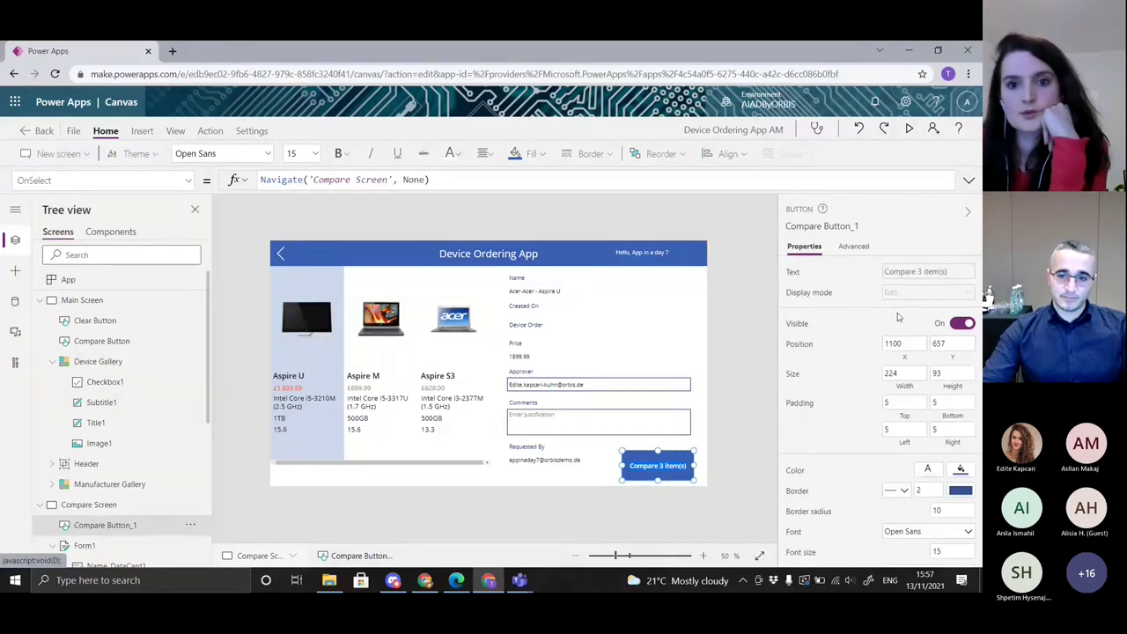
left_click(923, 274)
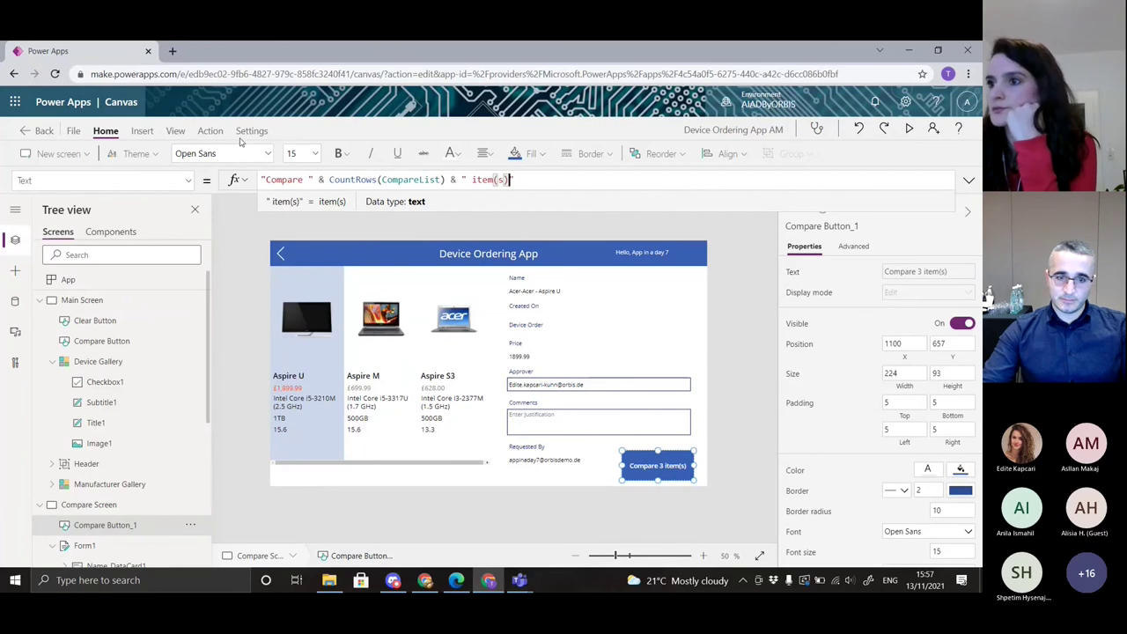
left_click_drag(537, 180, 310, 179)
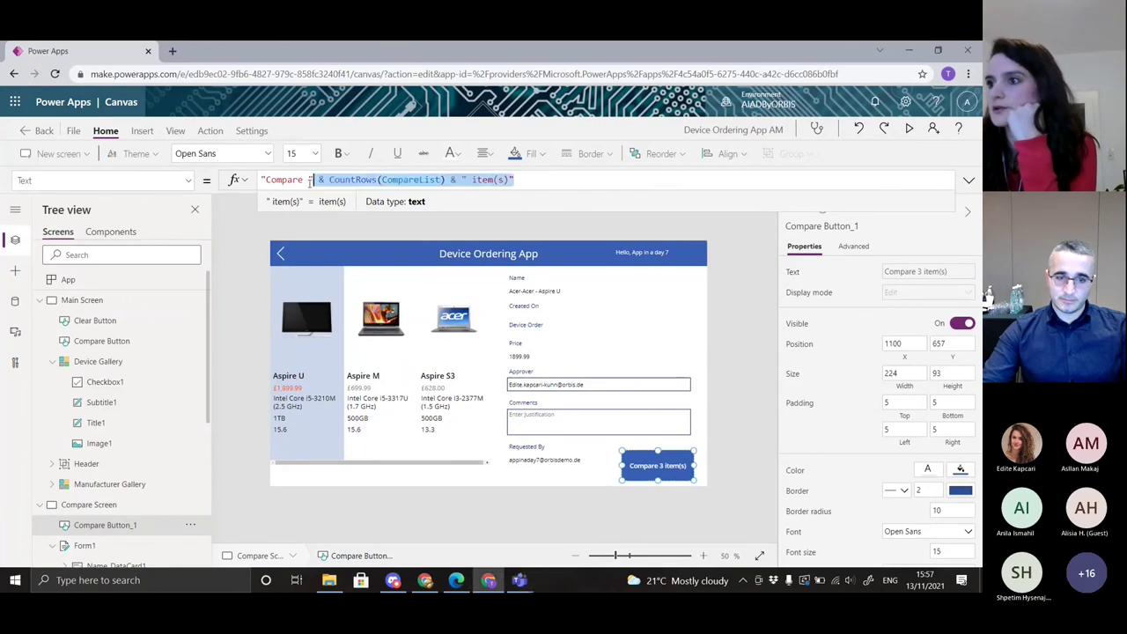
left_click_drag(514, 180, 264, 180)
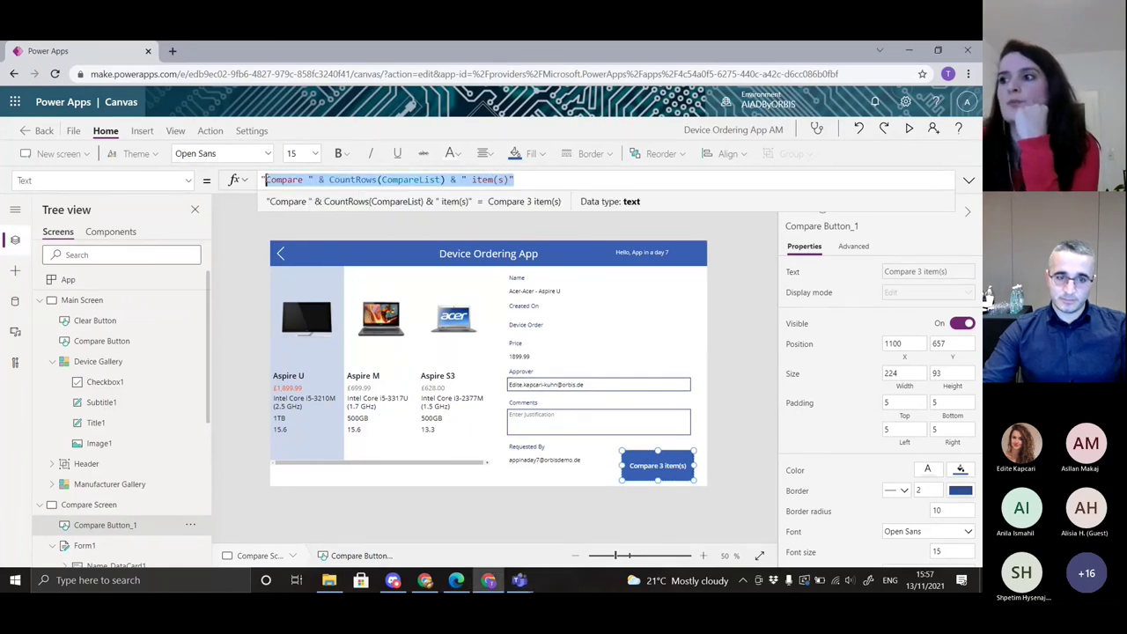
key("BackSpace")
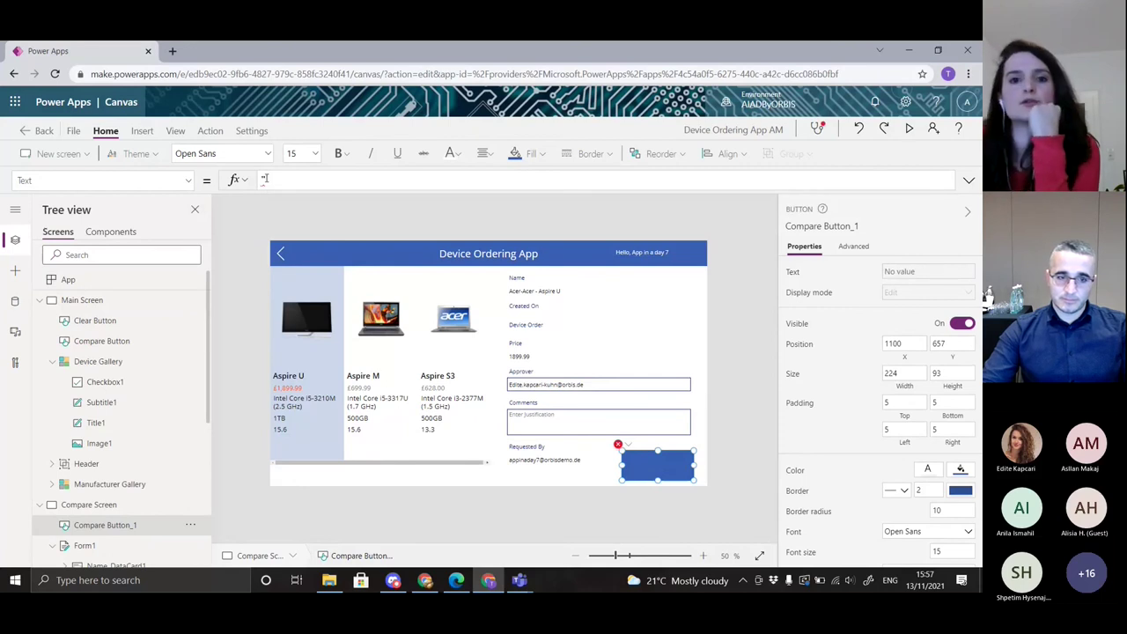
type("\"")
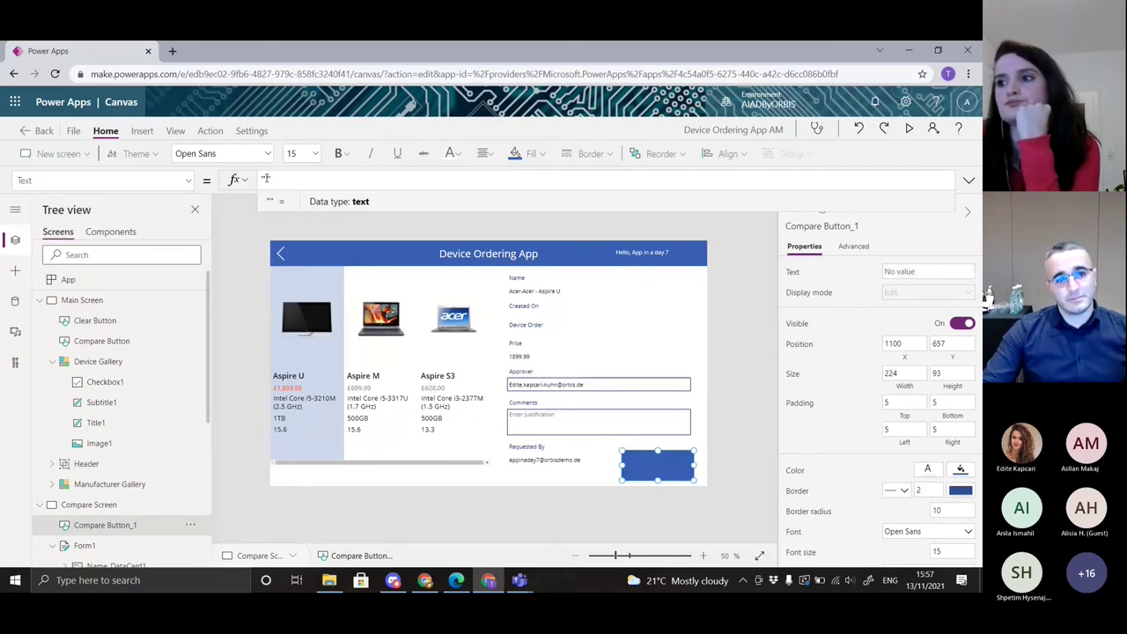
type("Submit")
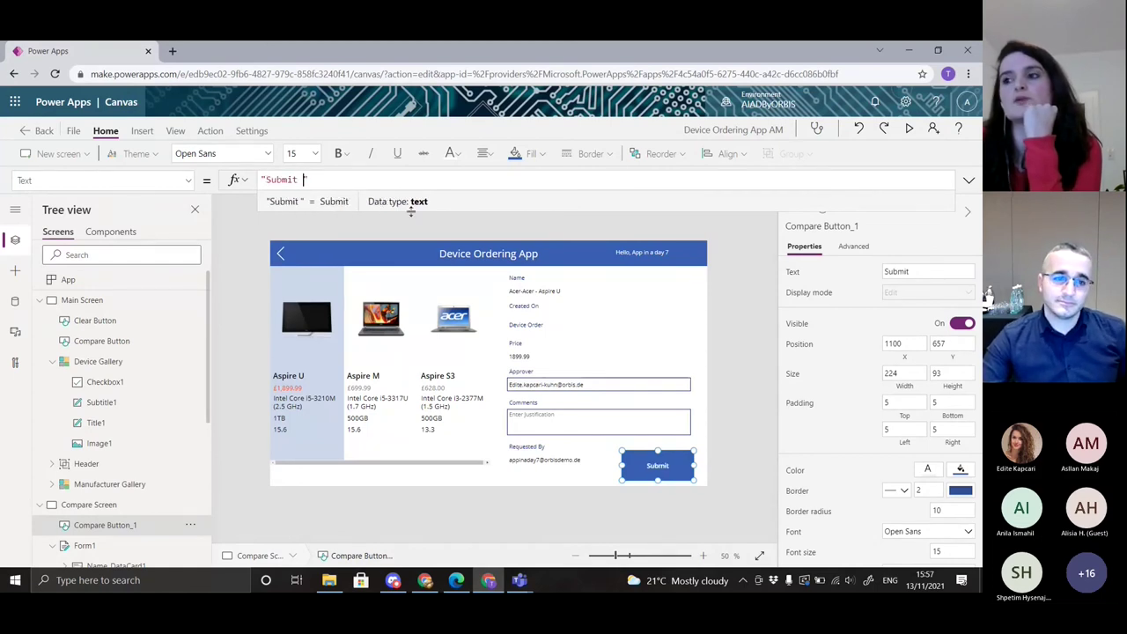
type(" De")
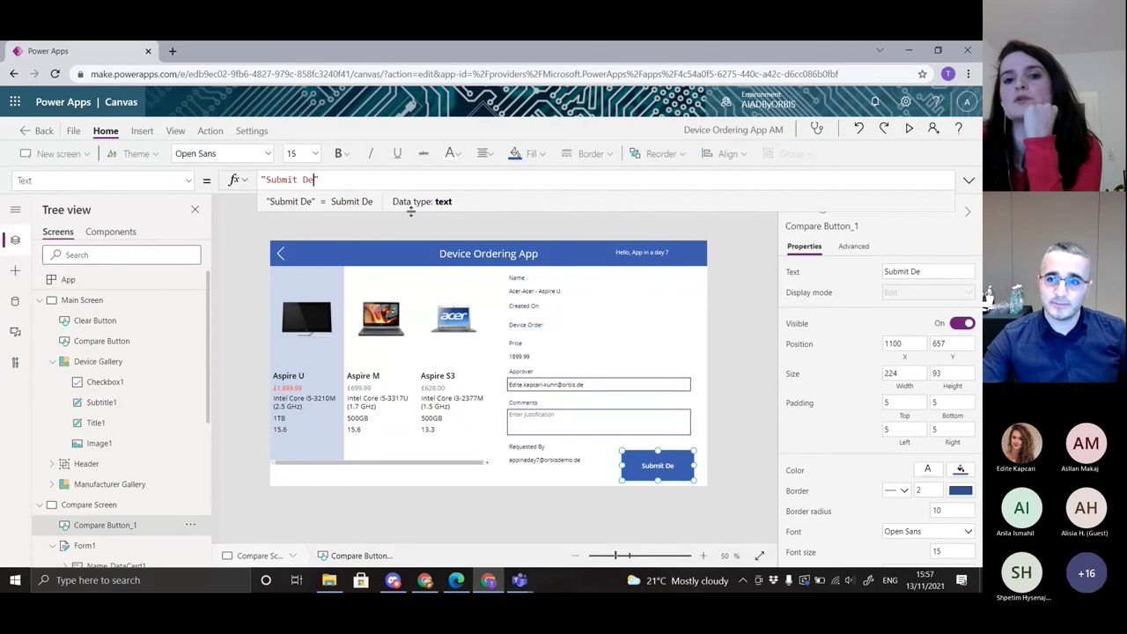
type("vice Request")
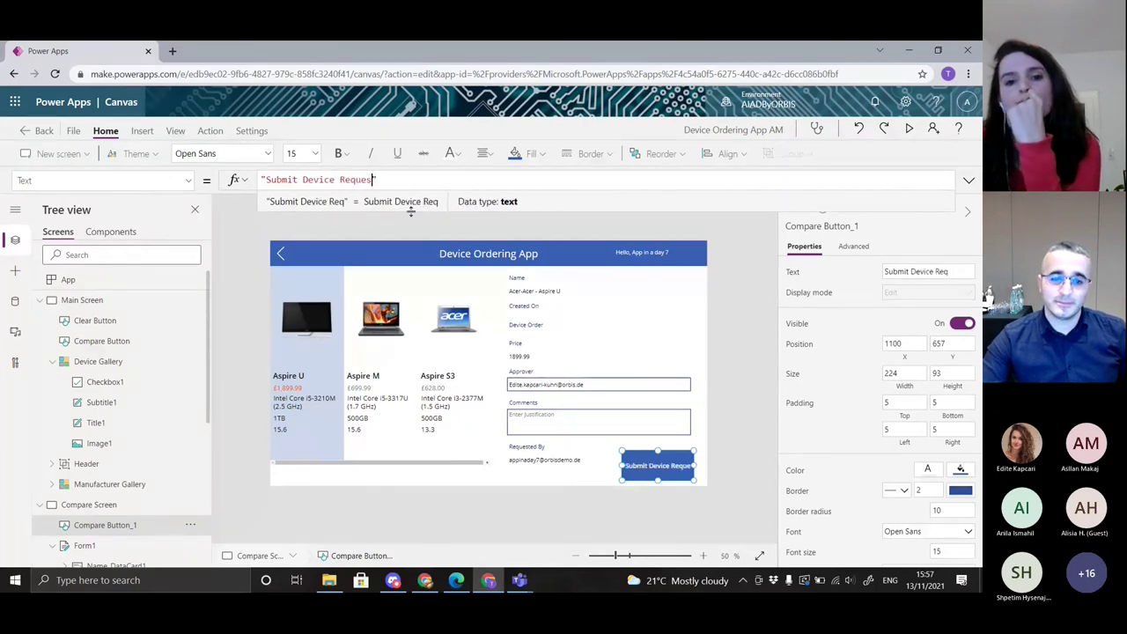
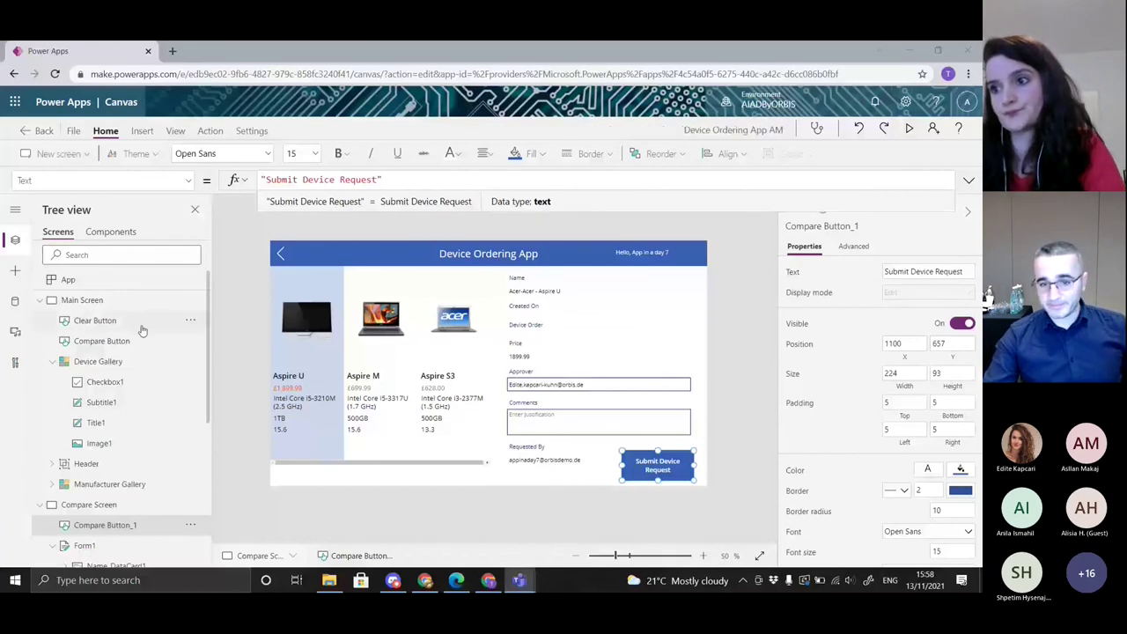
Save the app and unmark Aspire U, Aspire M and Aspire S3 for comparison on the Main Screen
left_click(82, 301)
key("ctrl+s")
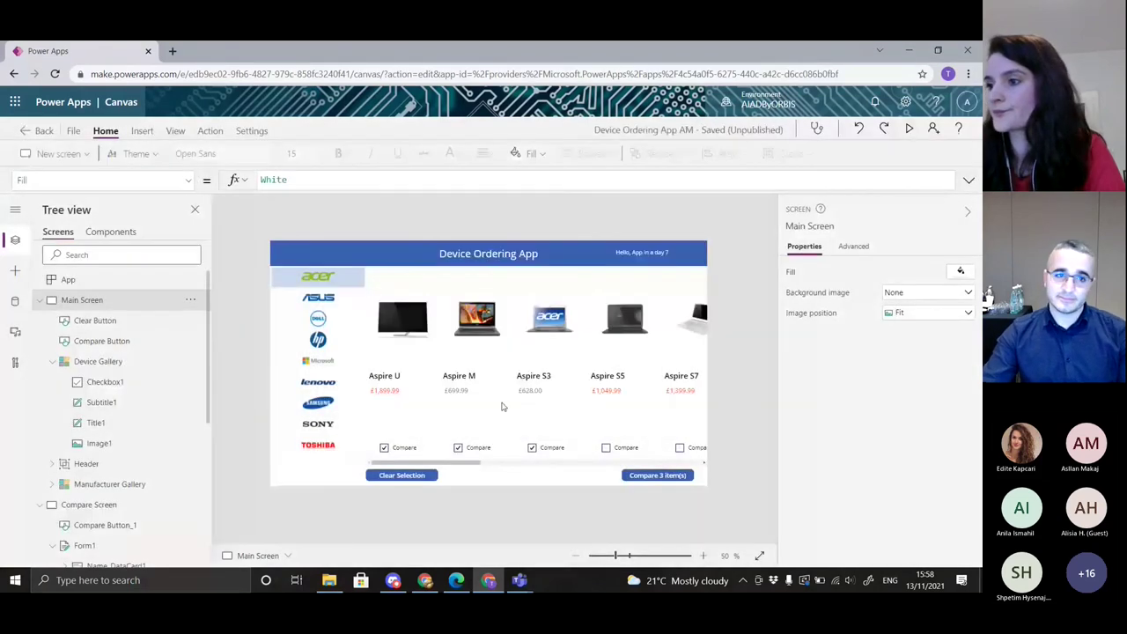
left_click(384, 447)
left_click(458, 447)
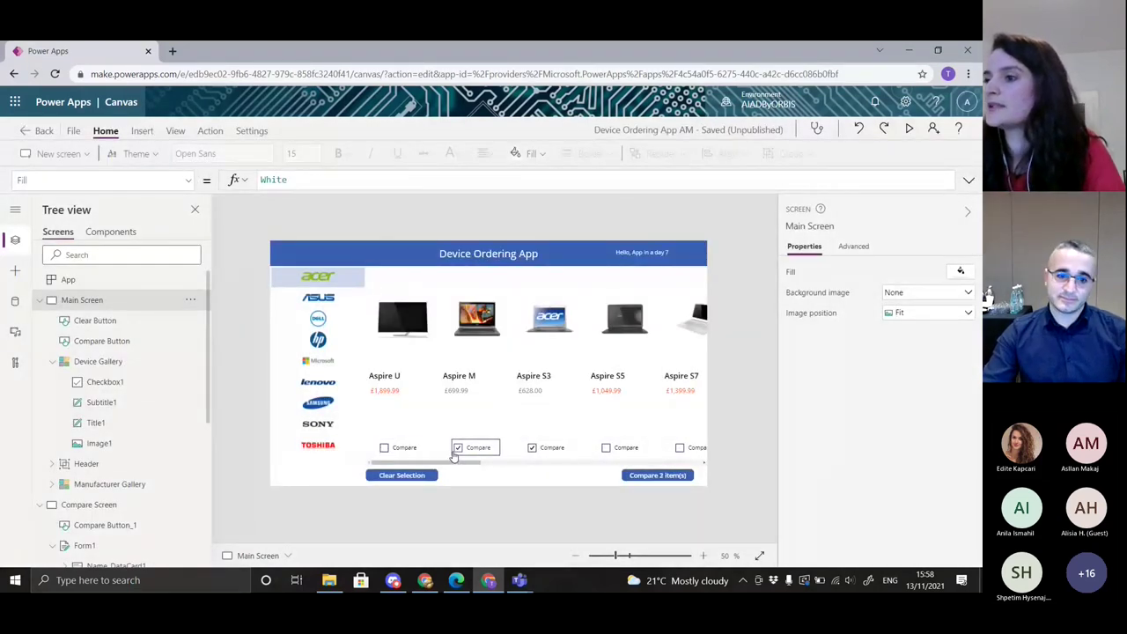
left_click(545, 449)
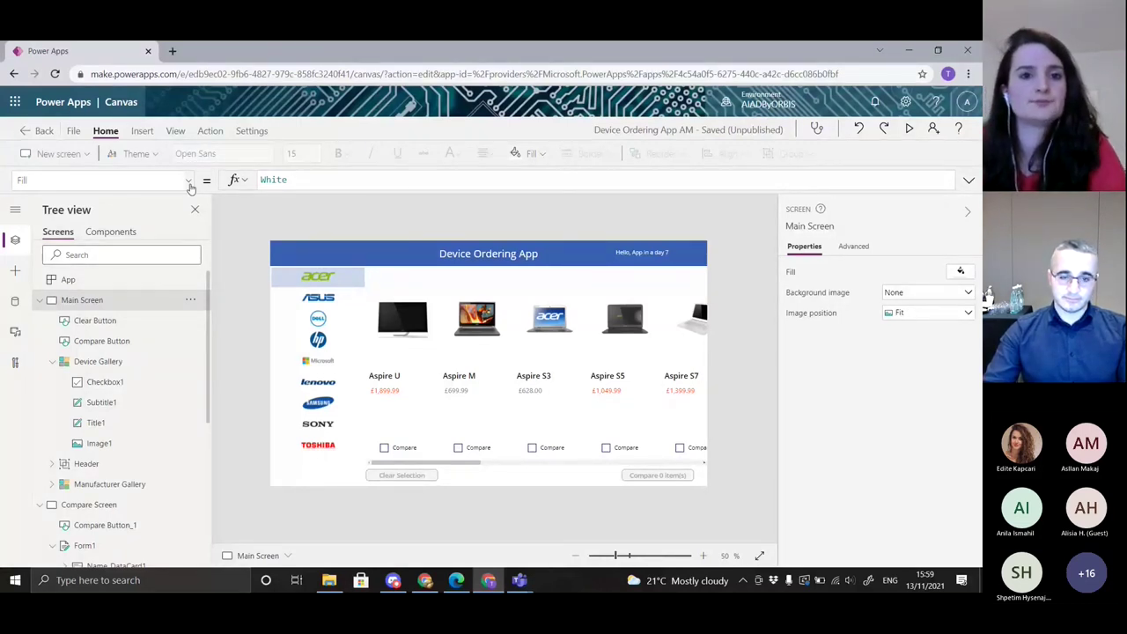
Select the Submit Device Request button on the Compare Screen and open its DisplayMode formula for editing
left_click(100, 503)
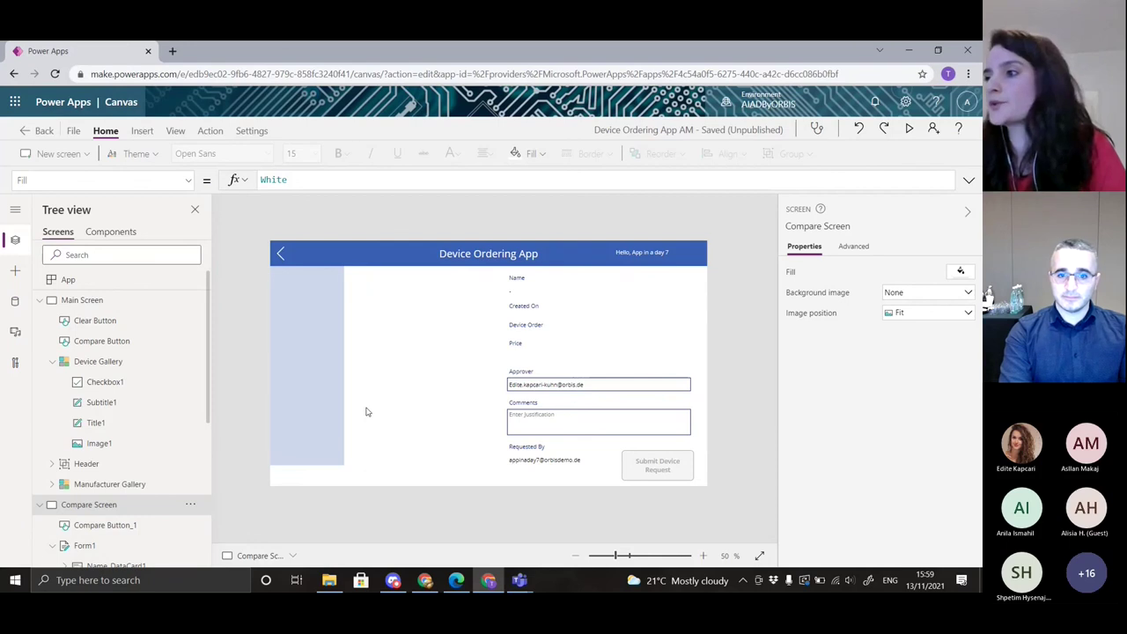
left_click(652, 467)
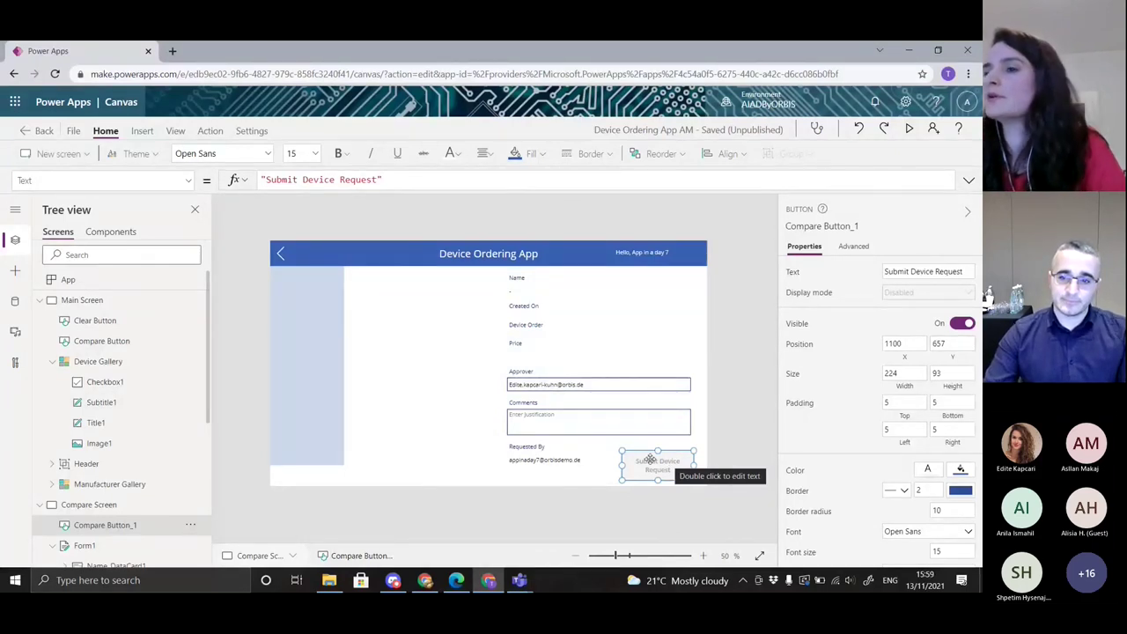
scroll(820, 379, "down", 3)
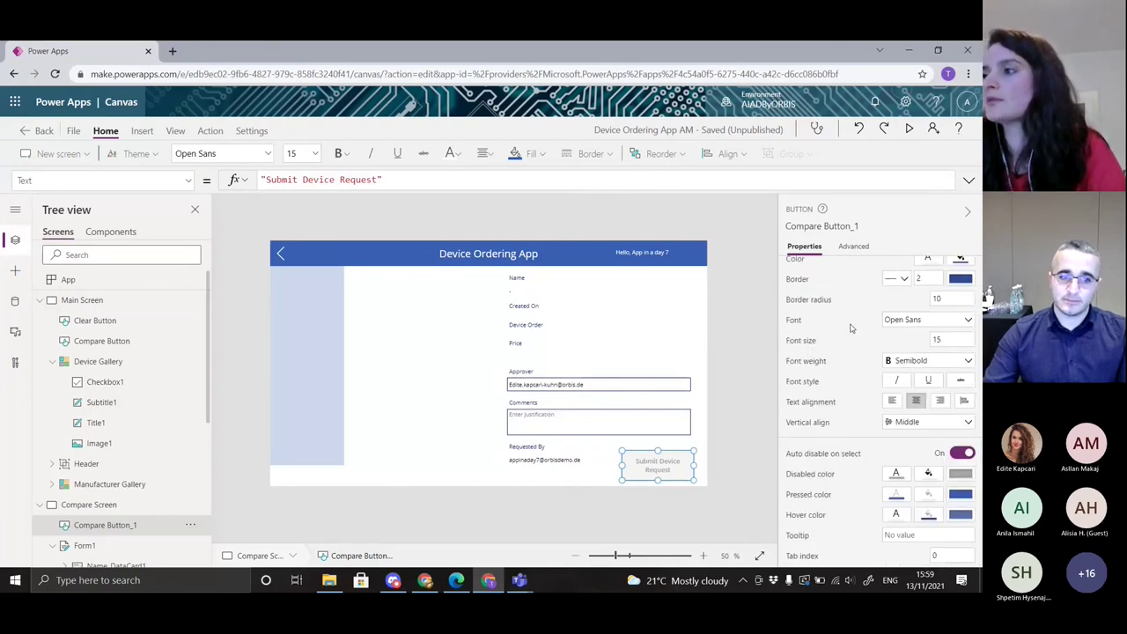
scroll(827, 361, "up", 2)
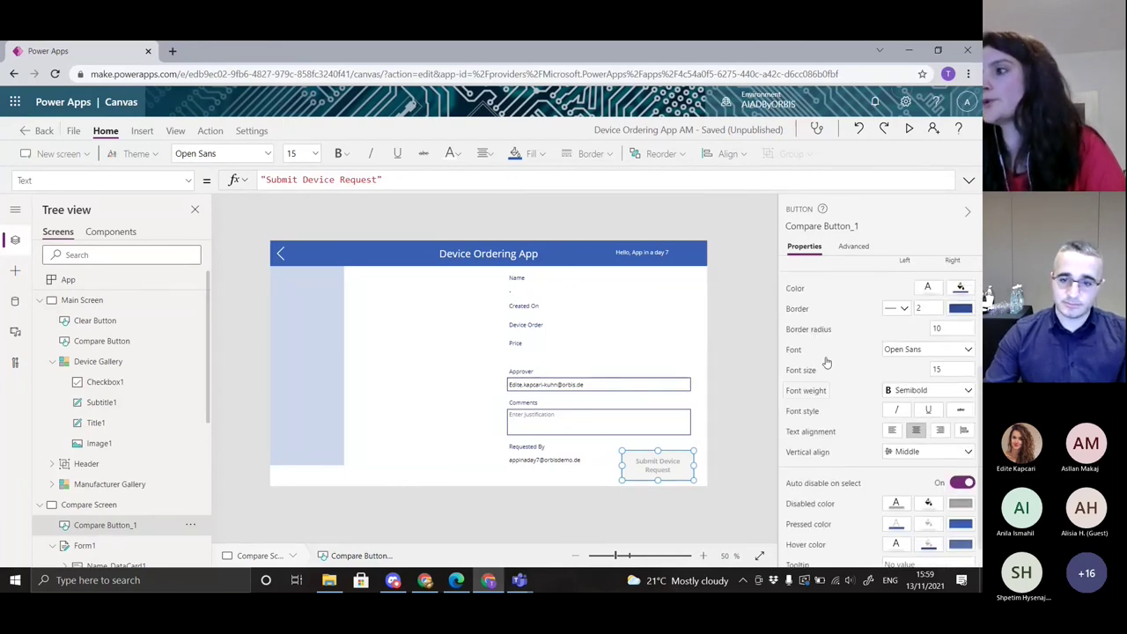
scroll(828, 363, "down", 2)
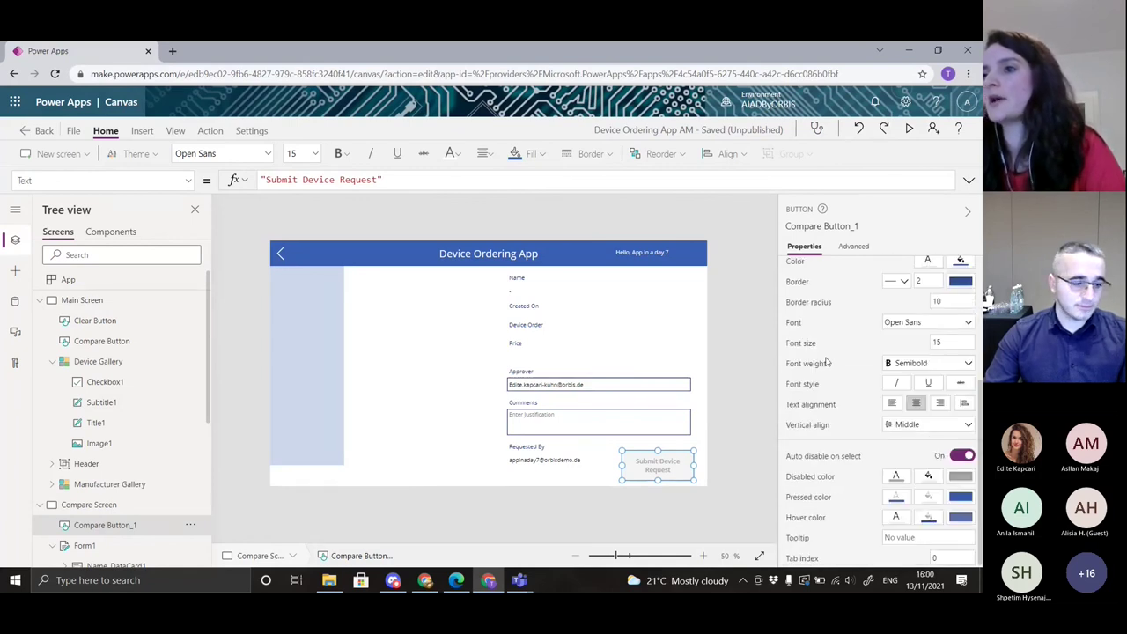
scroll(832, 370, "up", 3)
left_click(106, 179)
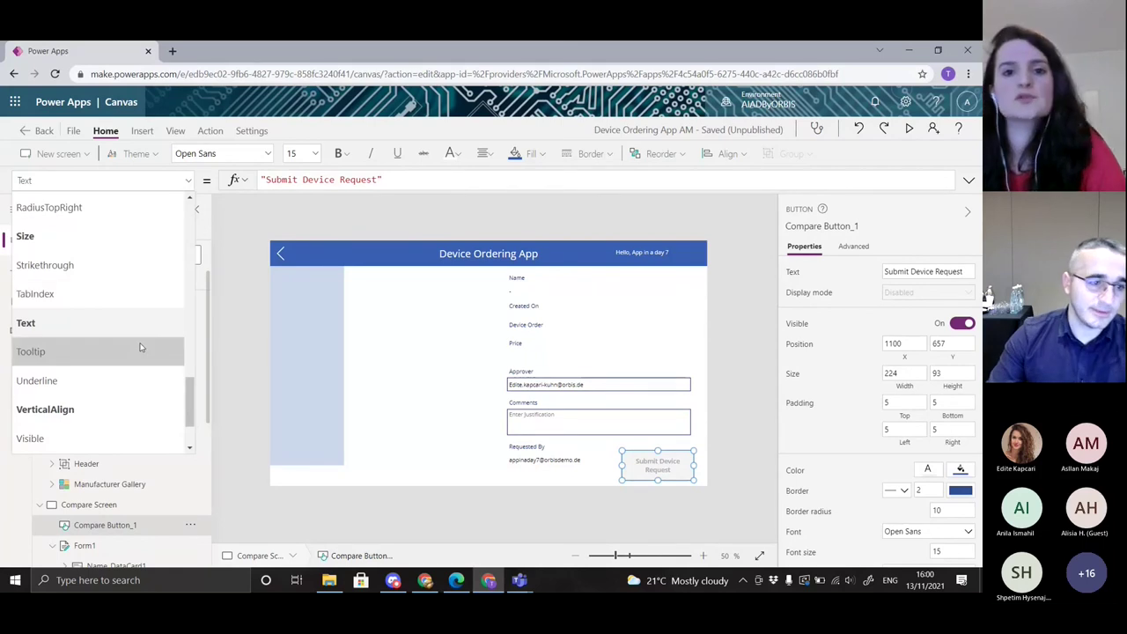
scroll(123, 358, "down", 1)
scroll(123, 358, "up", 5)
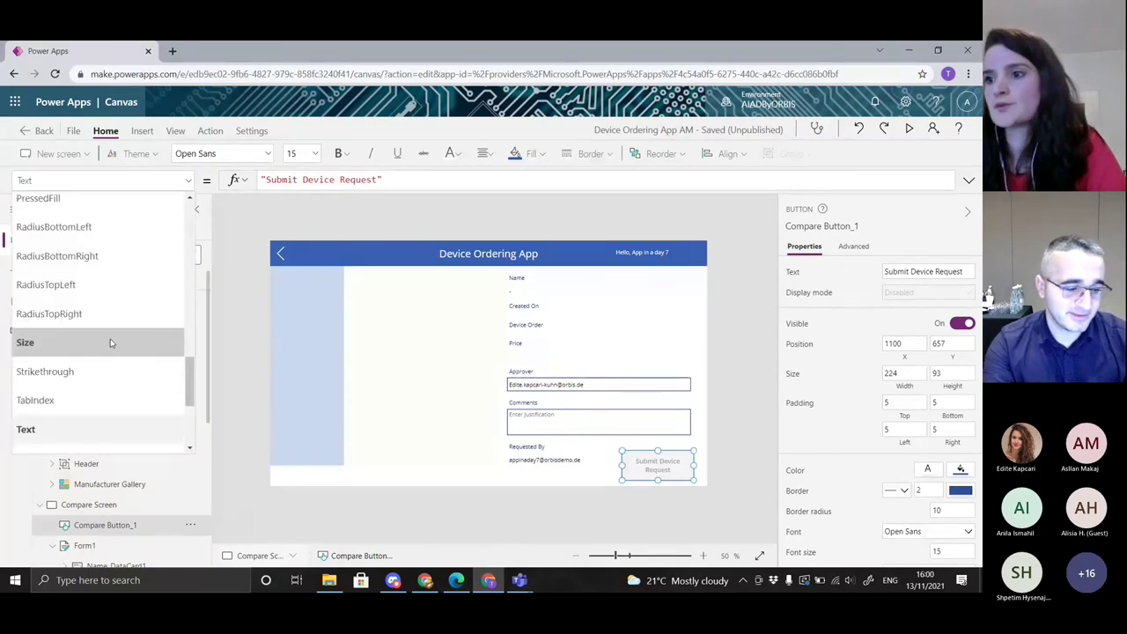
scroll(99, 311, "up", 6)
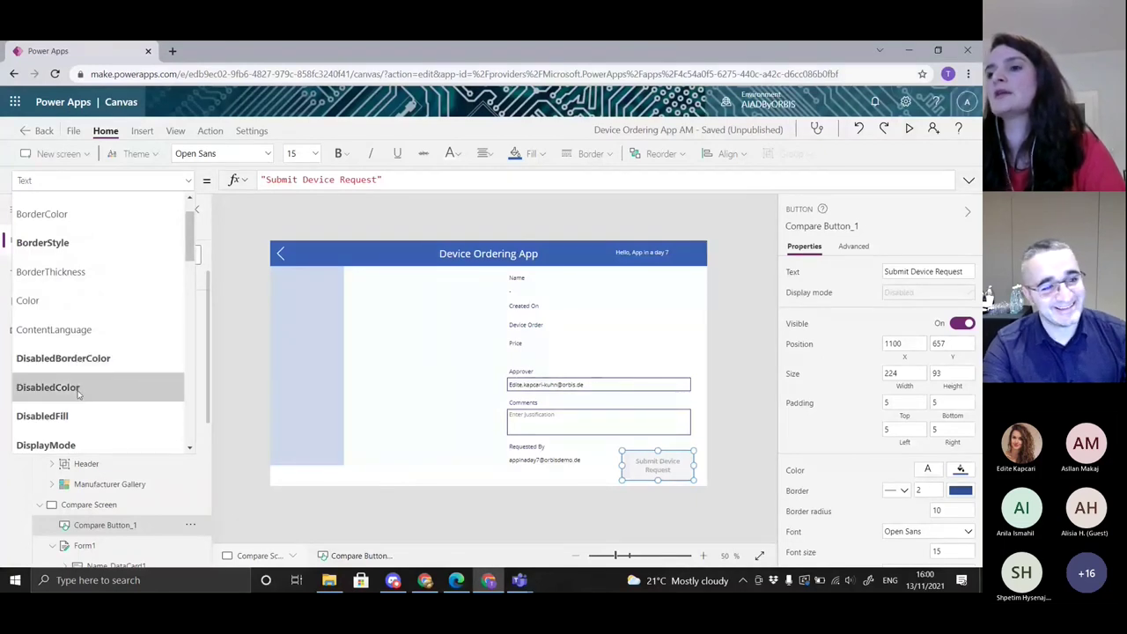
scroll(82, 385, "down", 1)
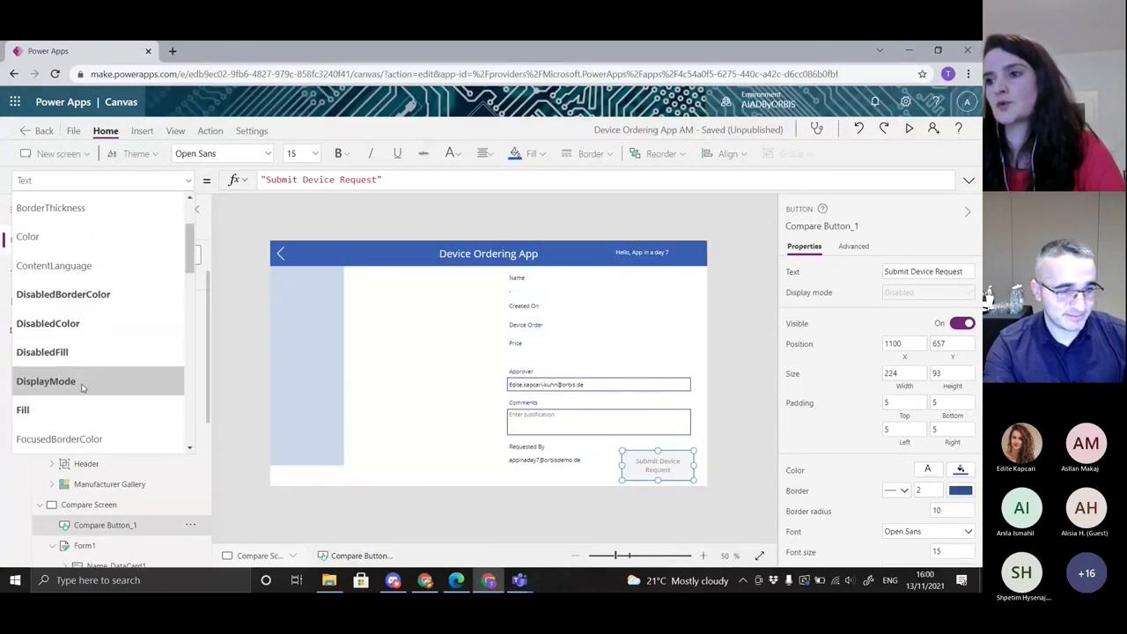
left_click(82, 384)
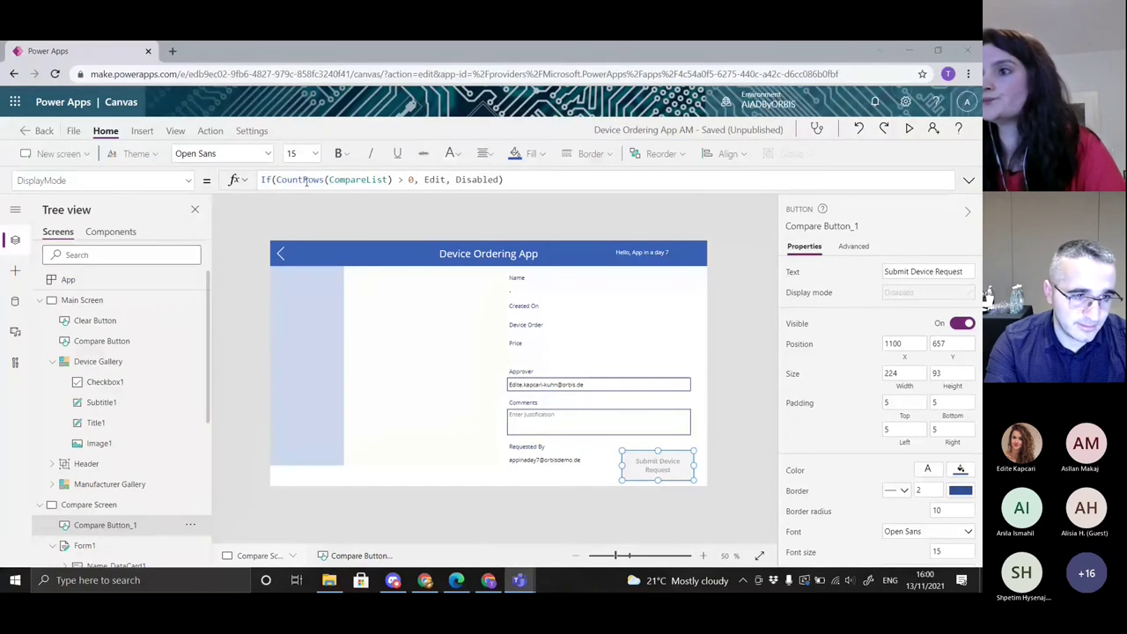
left_click_drag(516, 180, 479, 180)
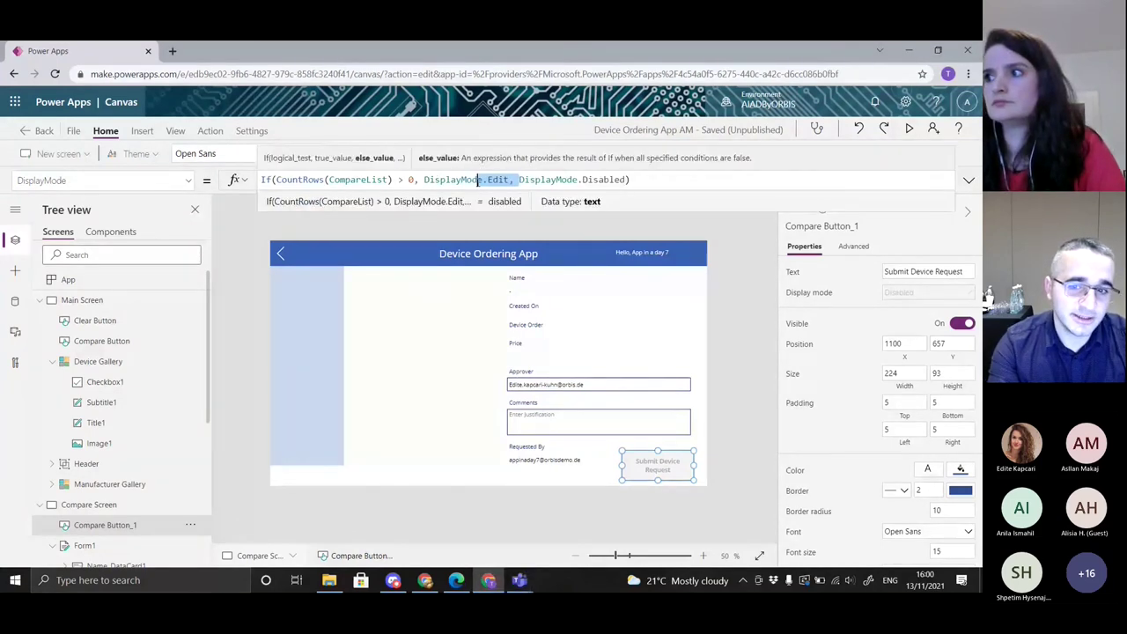
left_click(608, 193)
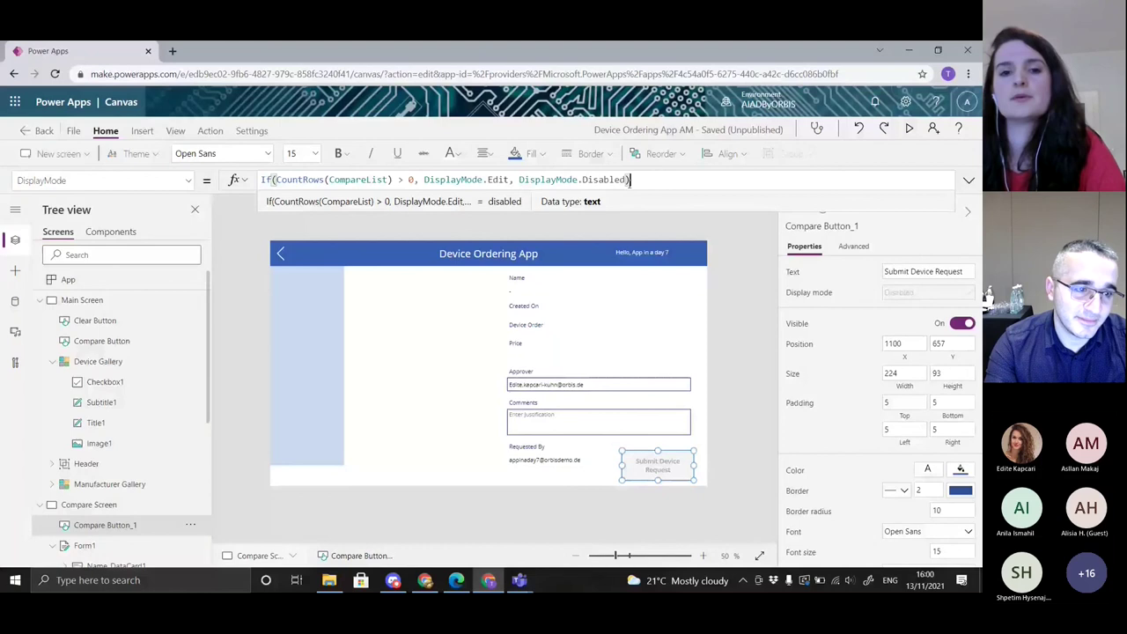
left_click(583, 179)
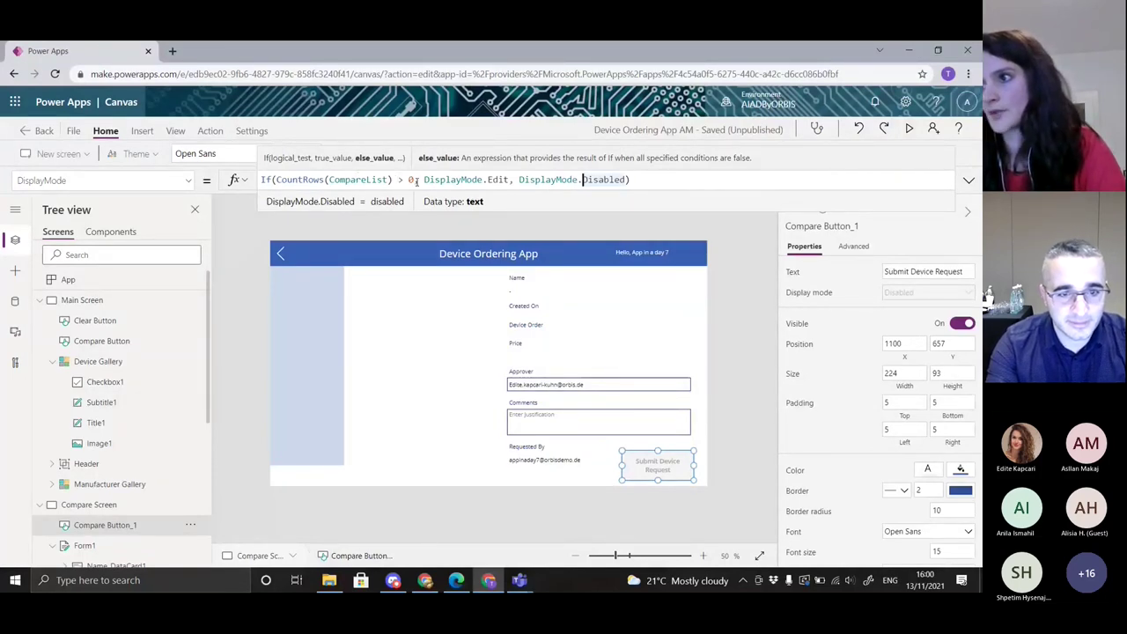
Replace the CountRows(CompareList) > 0 condition in the Submit Device Request button's DisplayMode formula with a negated IsBlank function
left_click_drag(414, 180, 275, 180)
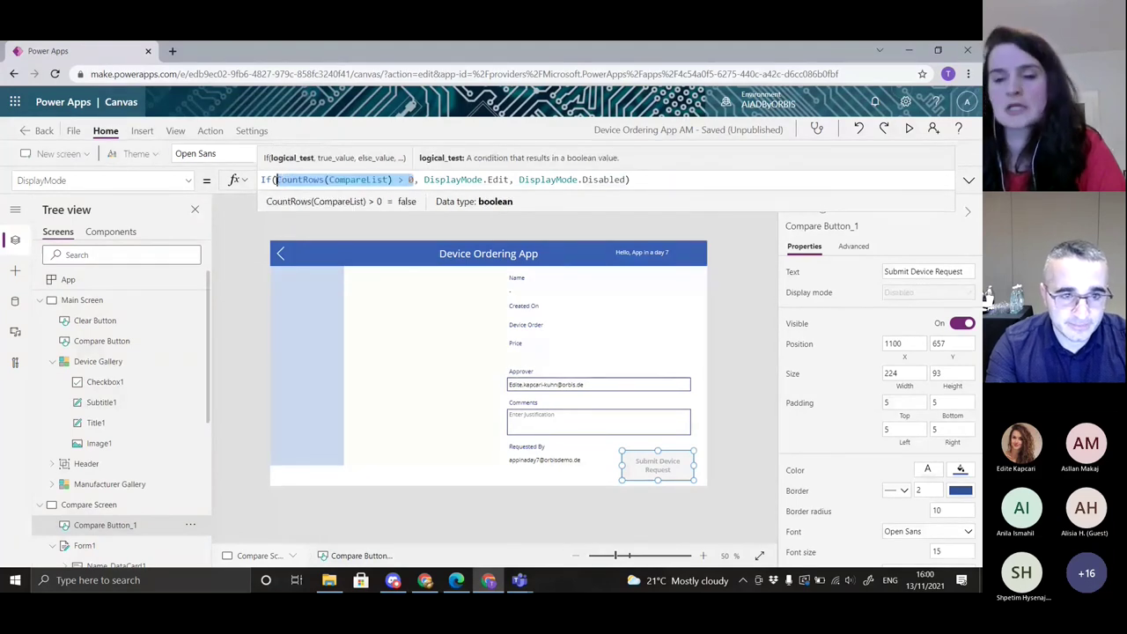
key("BackSpace")
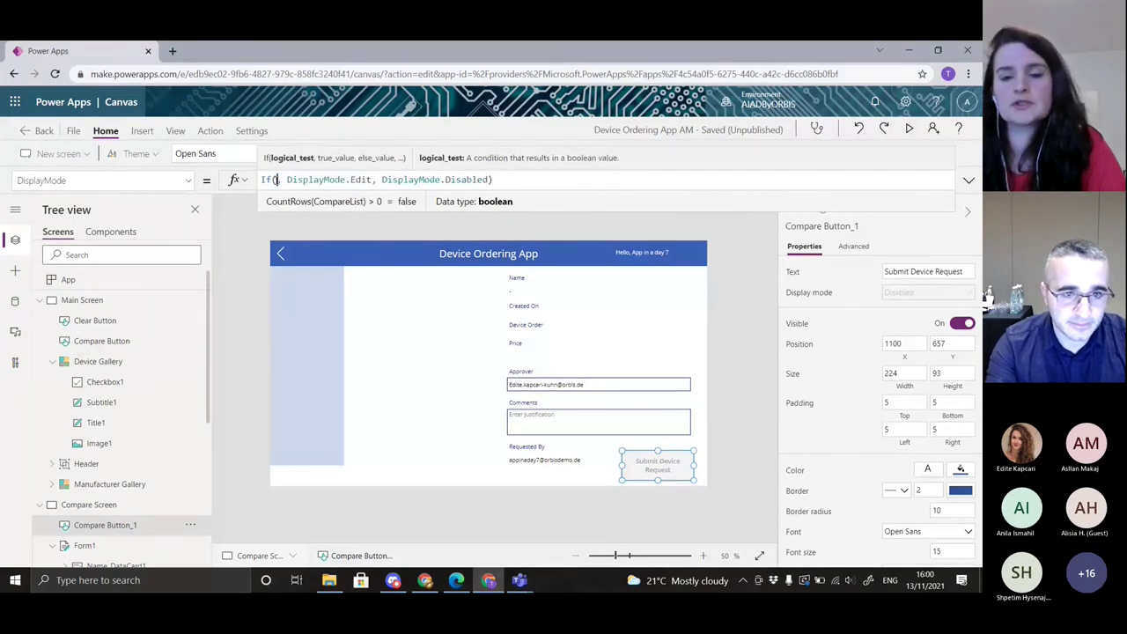
key("Delete")
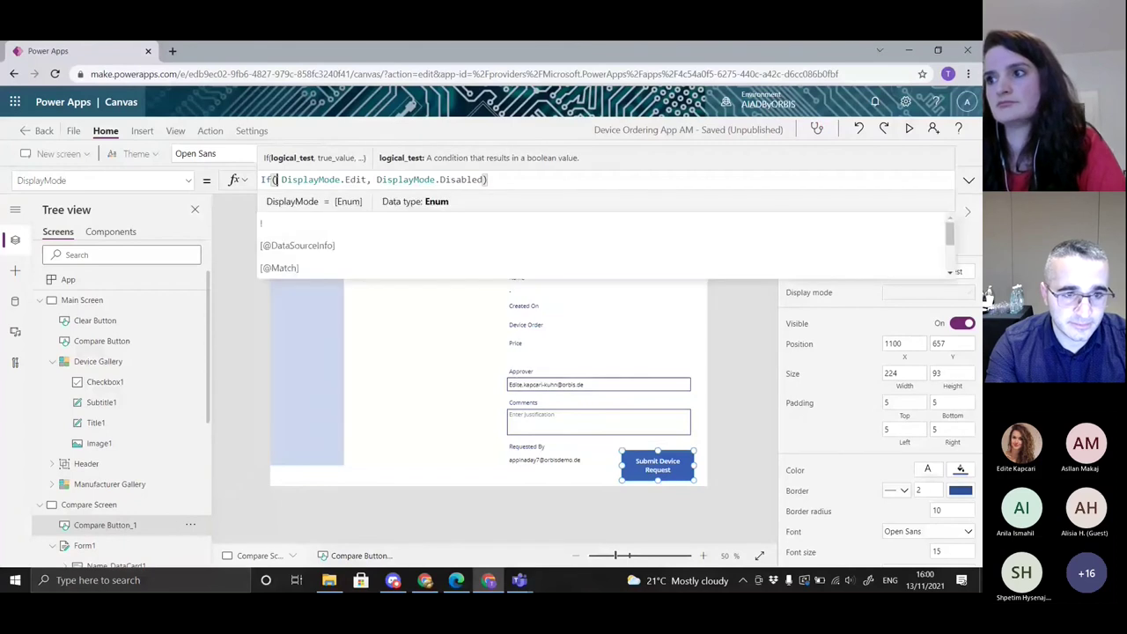
type("!")
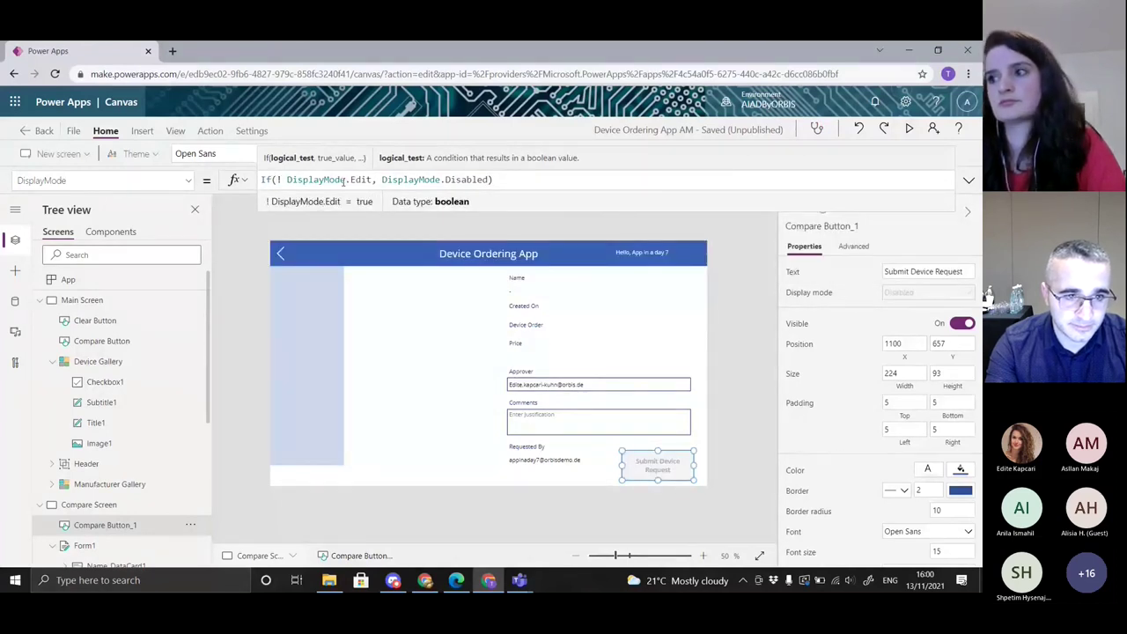
type("I")
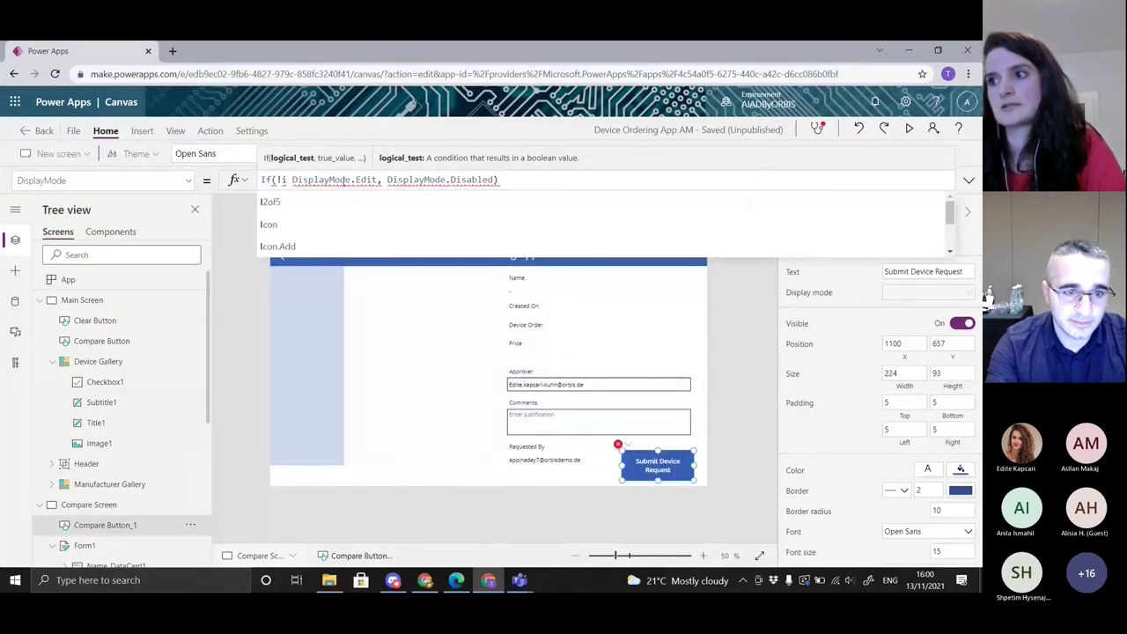
key("BackSpace")
type("is")
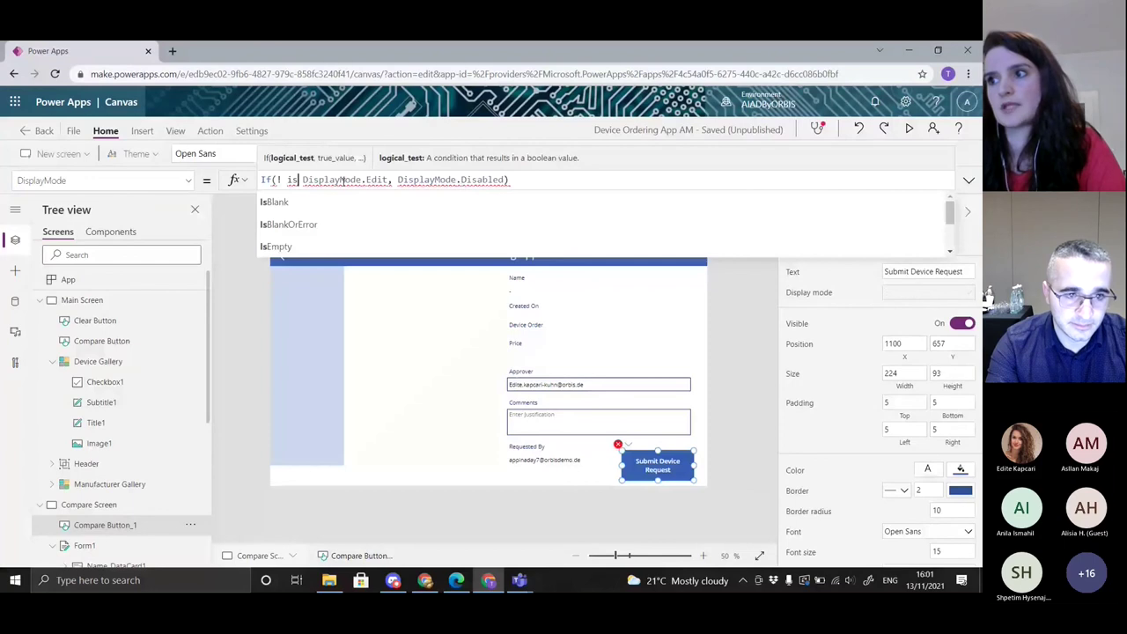
left_click(272, 210)
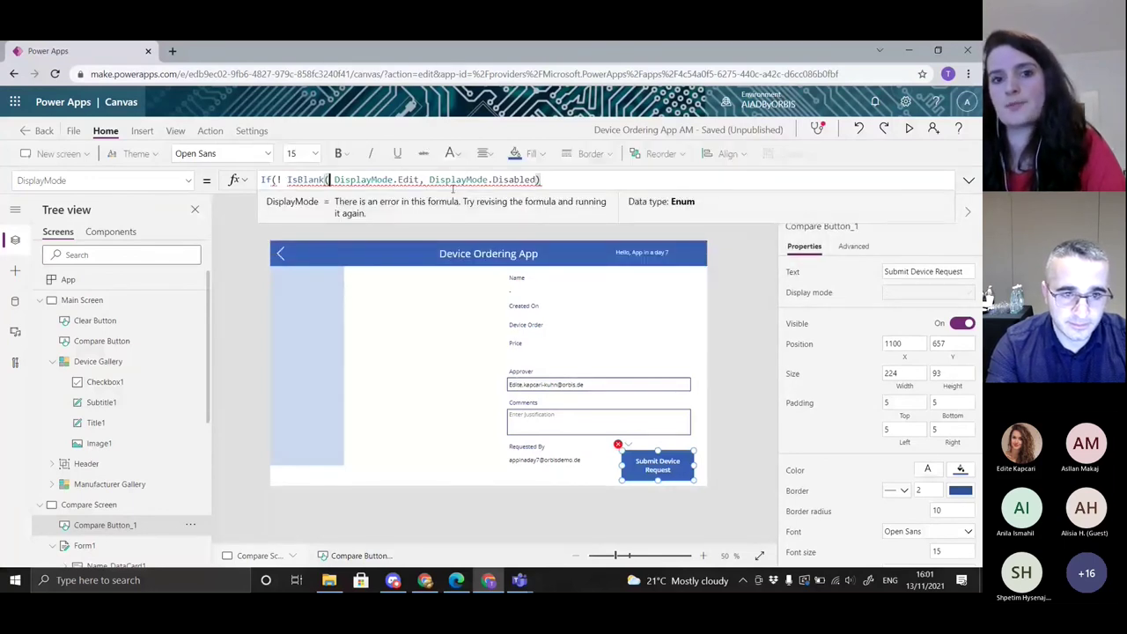
Complete the IsBlank test with 'Compare List Gallery'.Selected, separate it from DisplayMode.Edit with a comma, and save the app
mouse_move(437, 176)
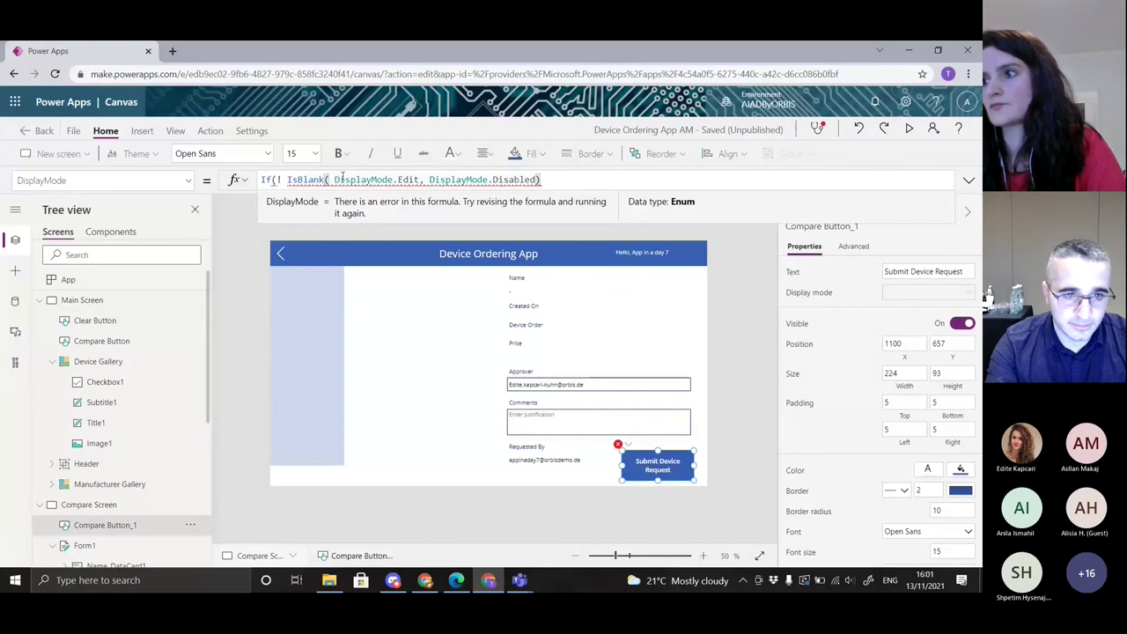
type("Com")
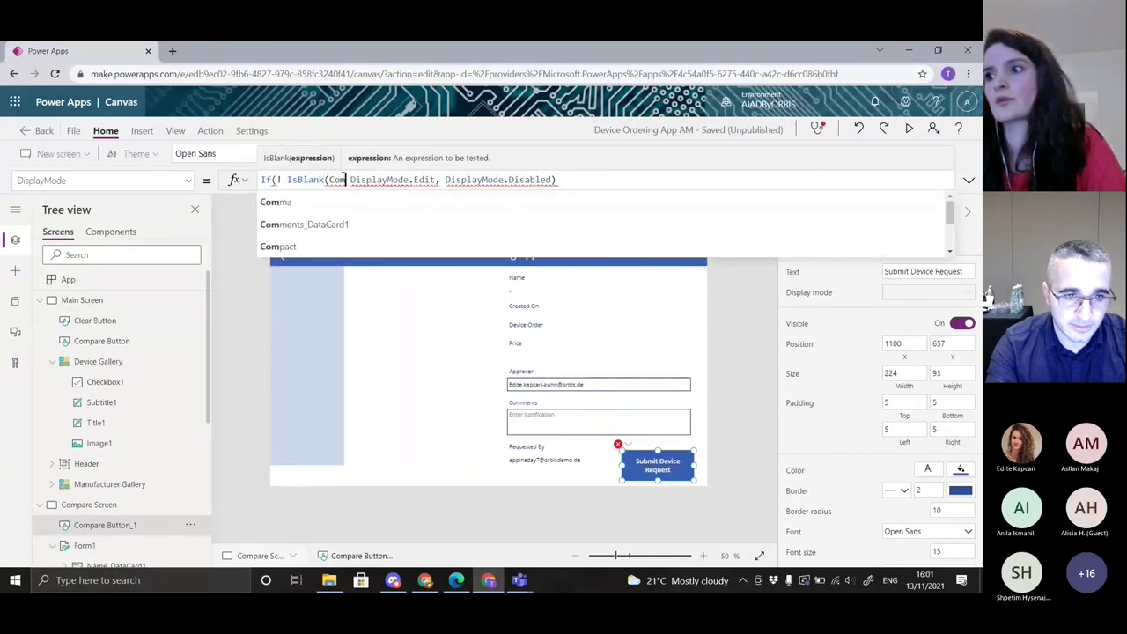
type("par")
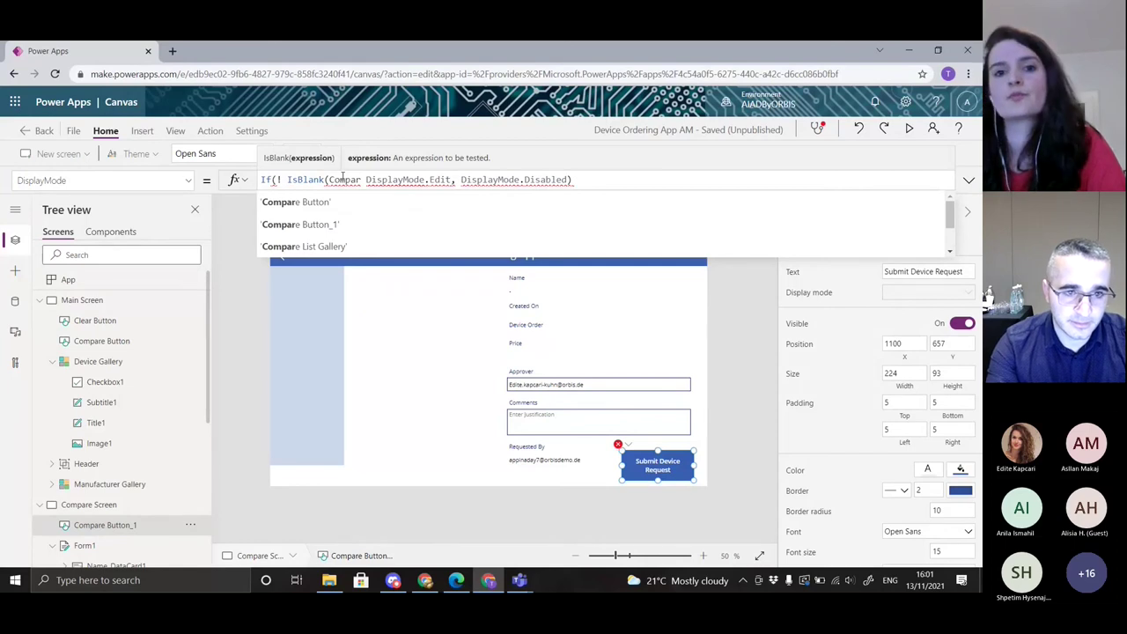
left_click(335, 247)
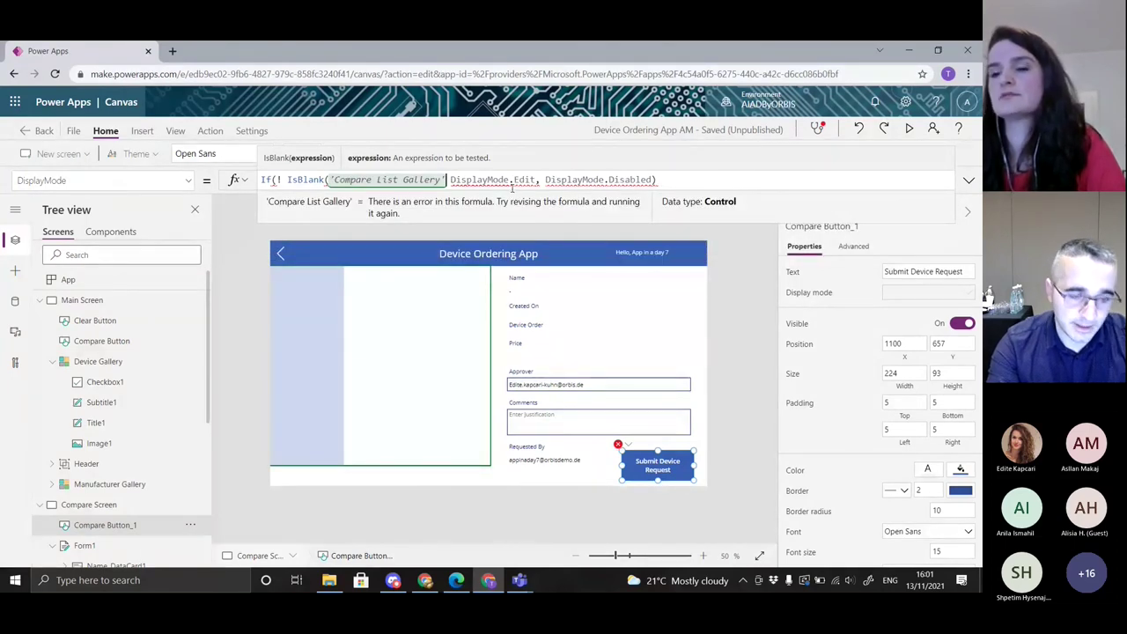
type(".Se")
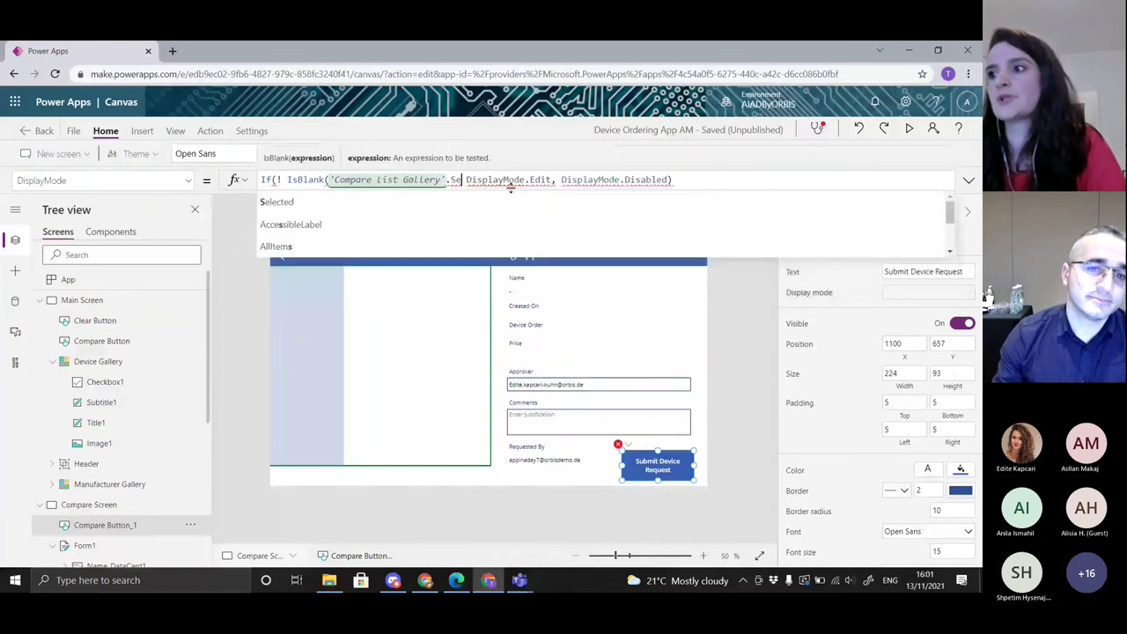
type("le")
key("Tab")
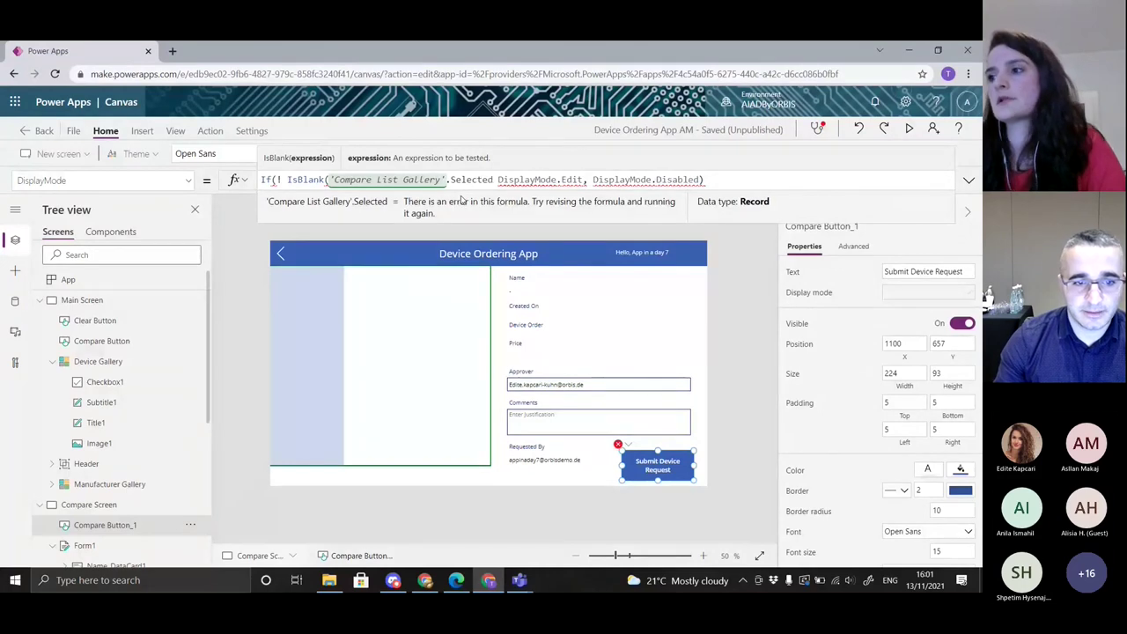
type(")")
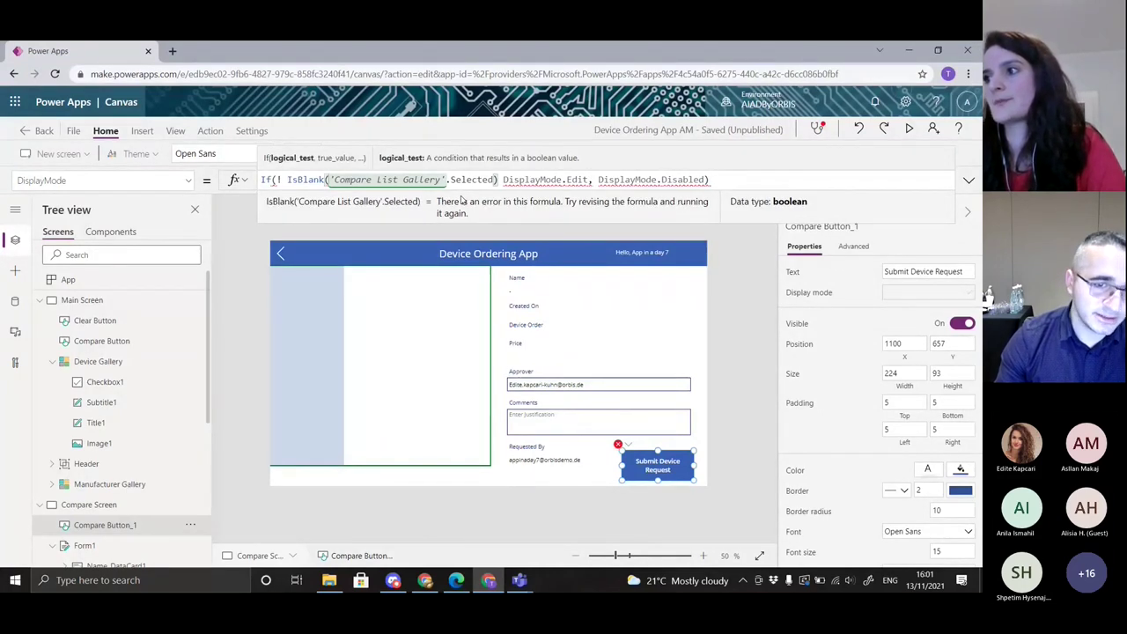
type(",")
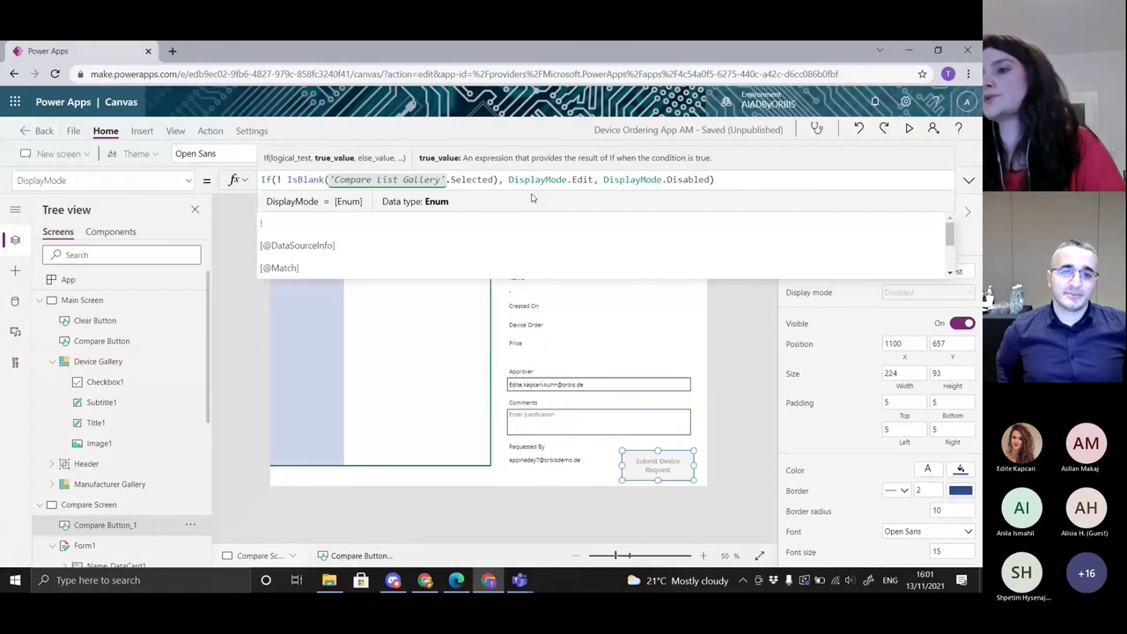
key("ctrl+s")
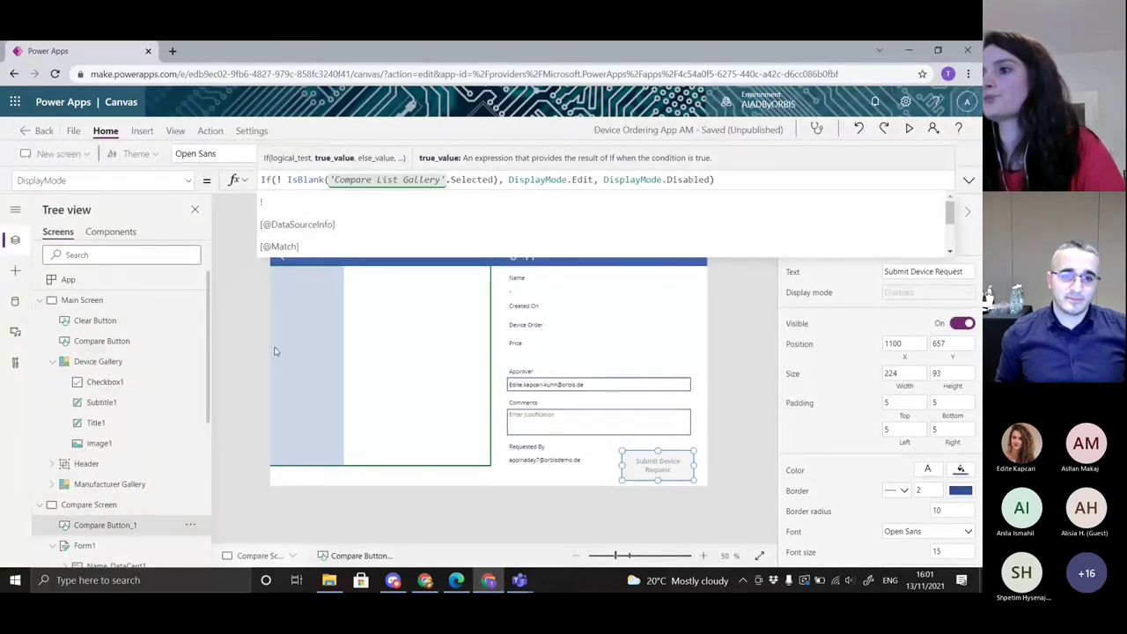
Reselect the Submit Device Request button on the Compare Screen and show its OnSelect formula
left_click(251, 309)
left_click(676, 469)
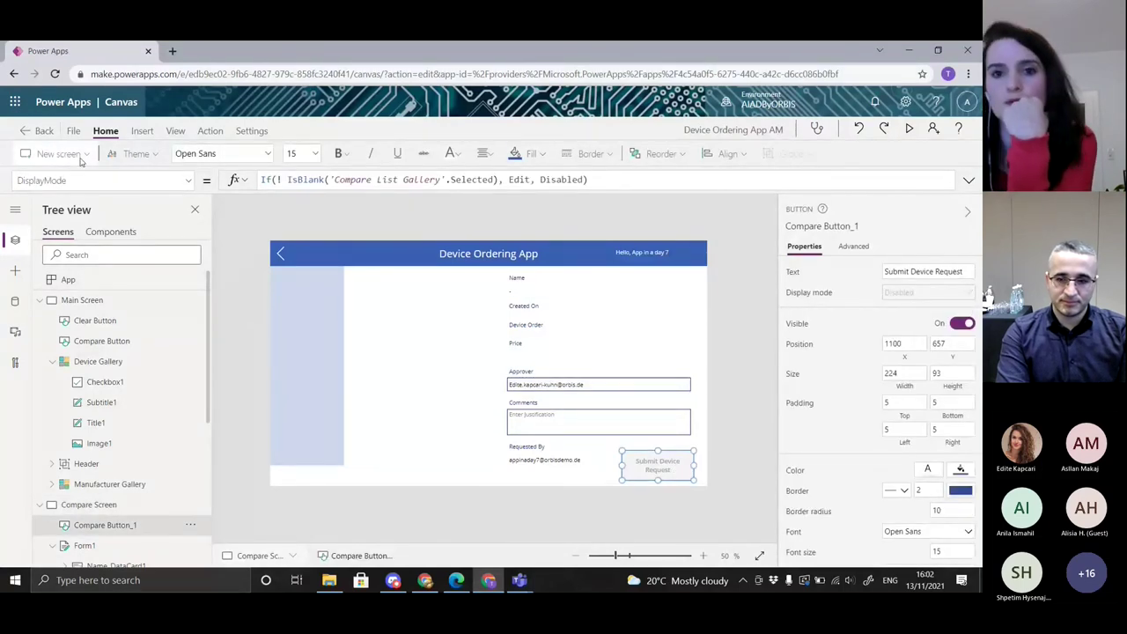
left_click(101, 179)
scroll(136, 346, "down", 4)
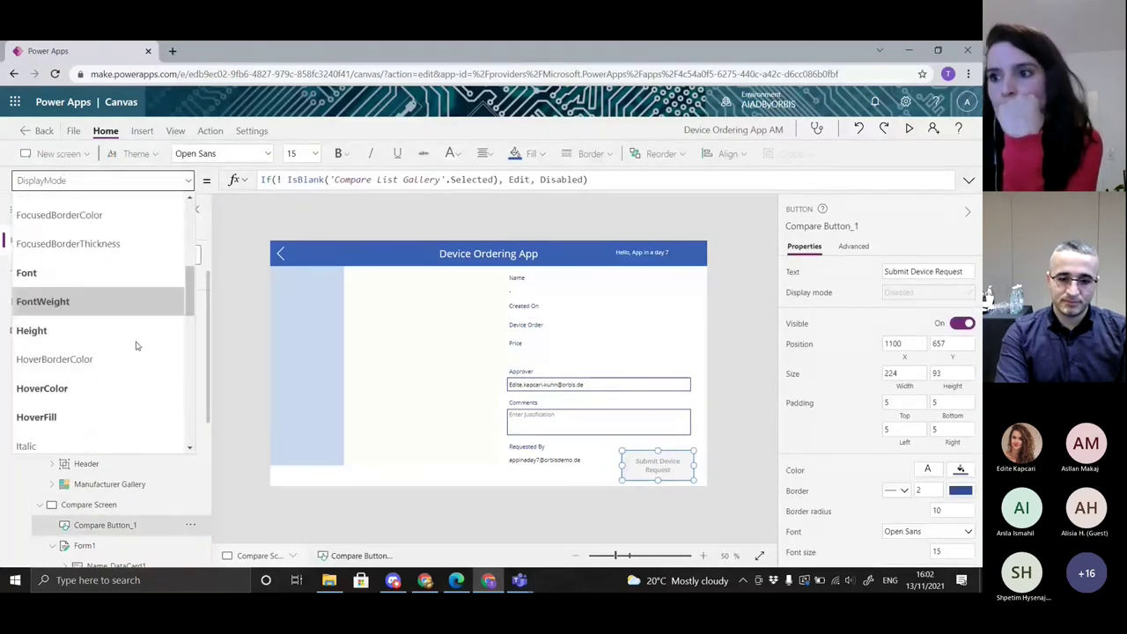
scroll(137, 346, "down", 5)
scroll(136, 345, "down", 5)
scroll(137, 346, "up", 4)
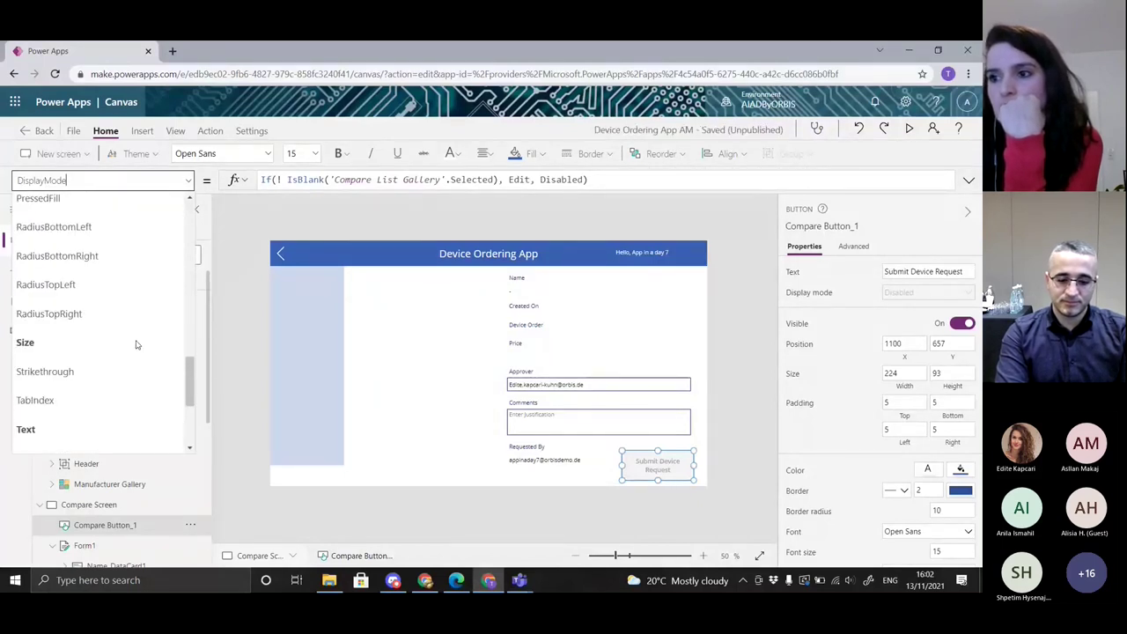
scroll(110, 323, "up", 3)
scroll(110, 322, "up", 2)
left_click(102, 306)
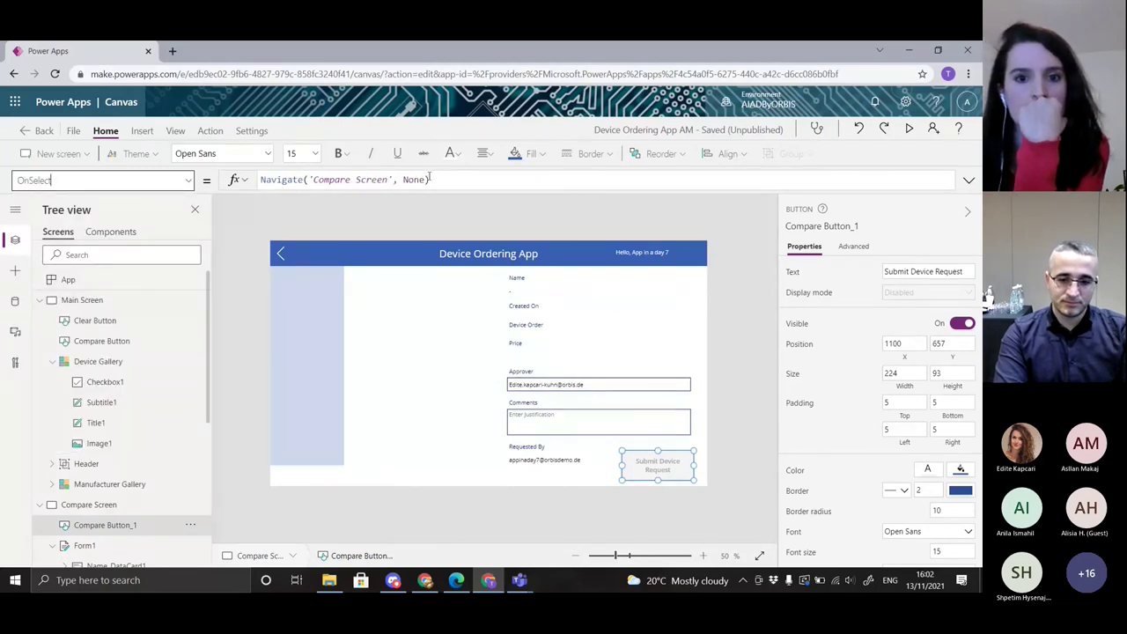
Replace the button's OnSelect formula with SubmitForm(Form1) and save the app
left_click(432, 179)
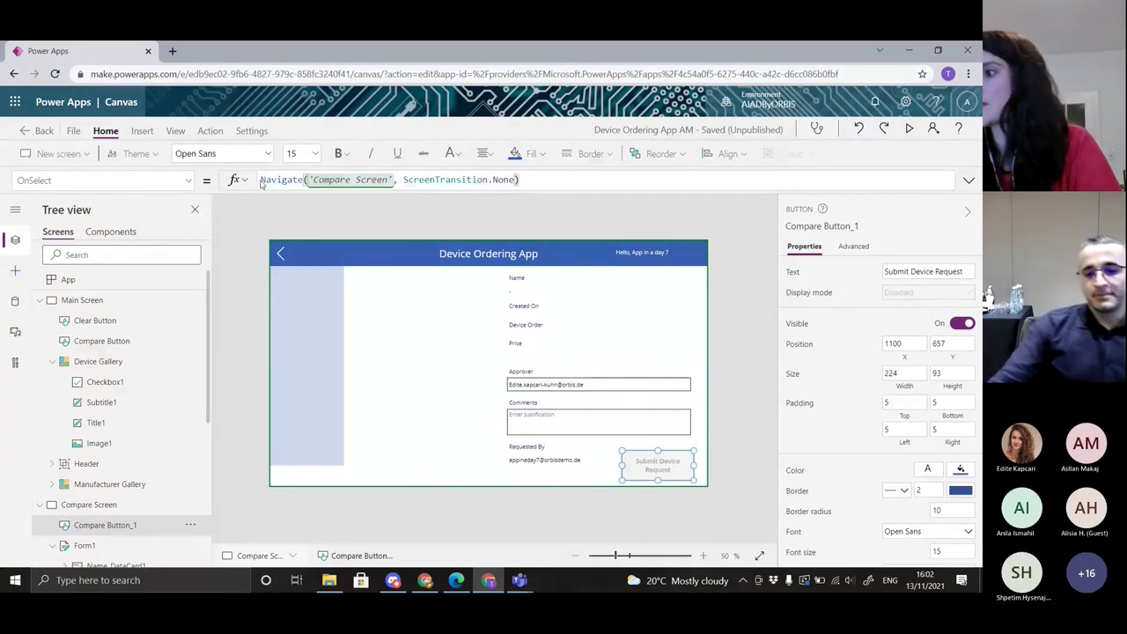
key("ctrl+a")
key("BackSpace")
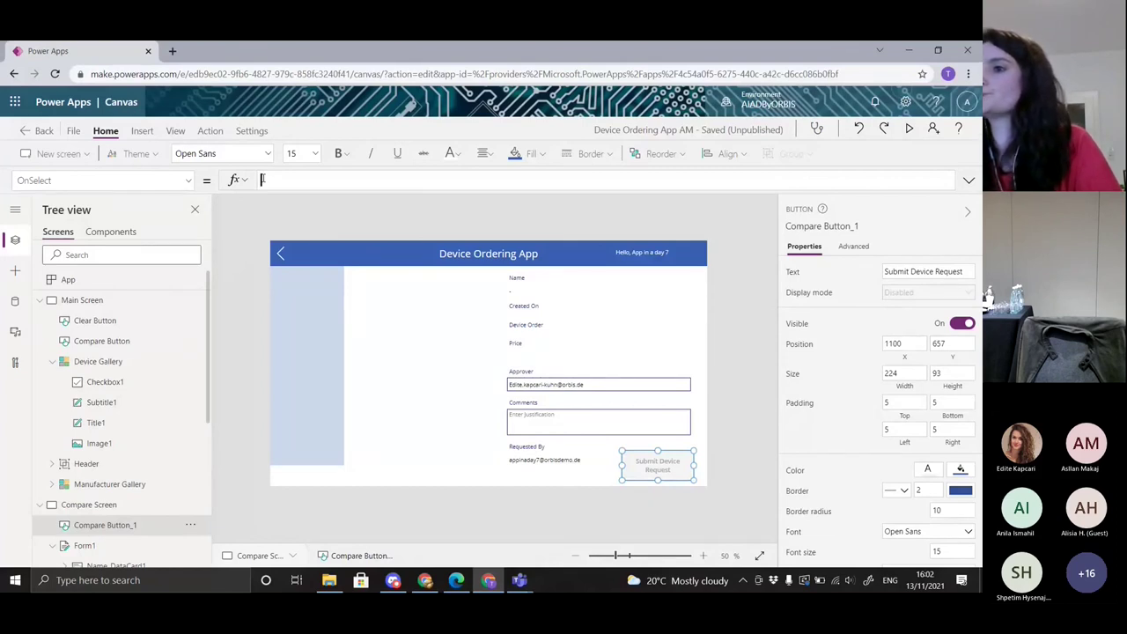
type("Submi")
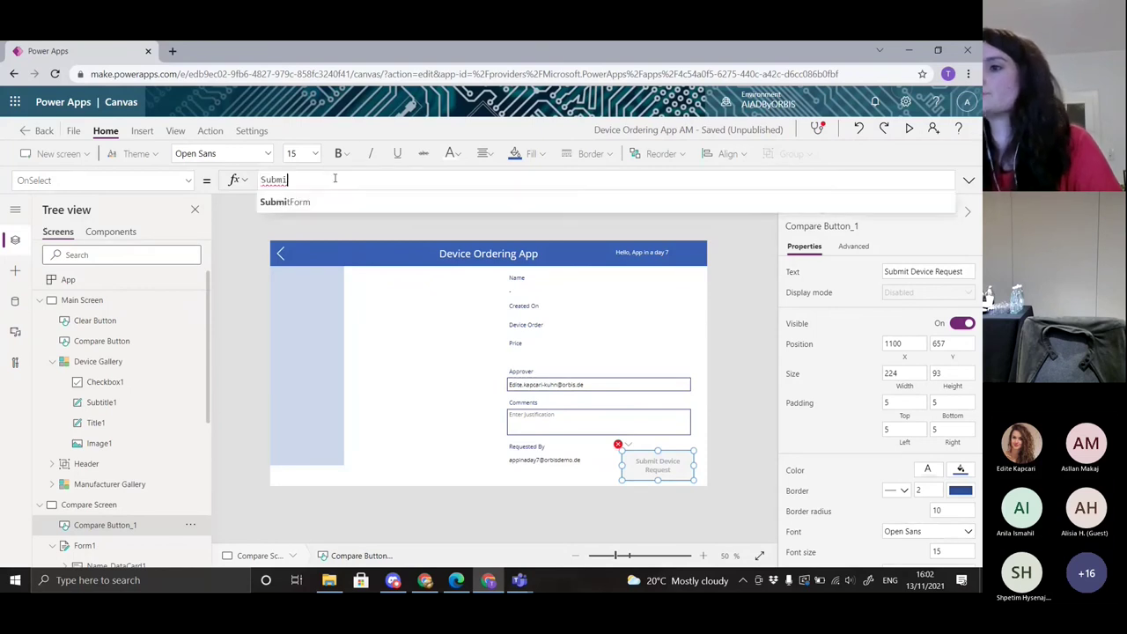
left_click(326, 203)
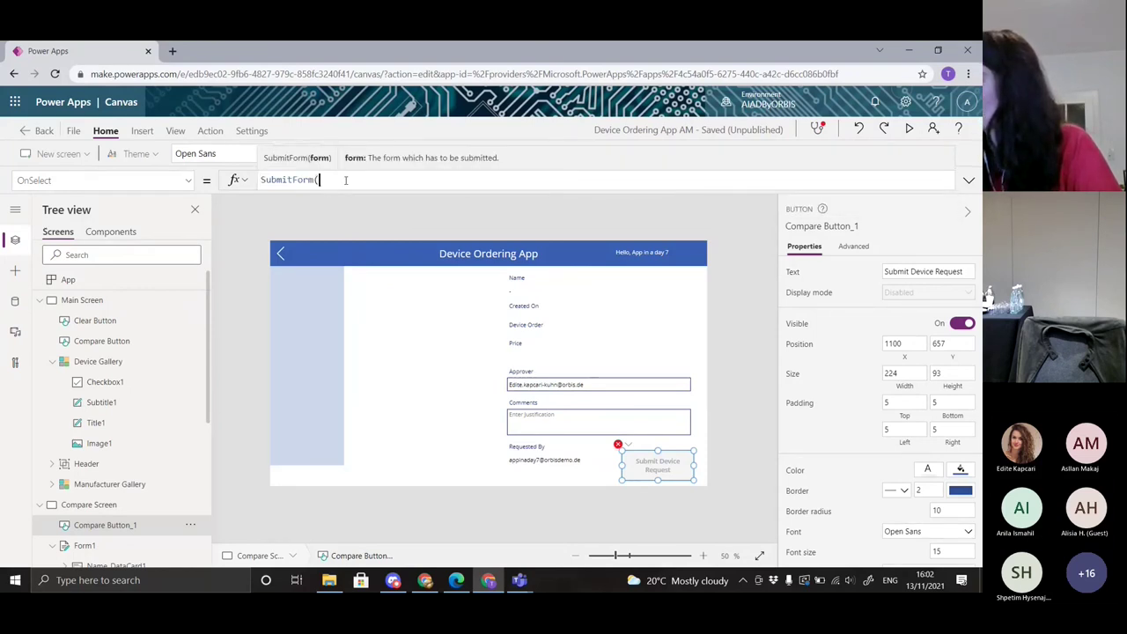
type("fo")
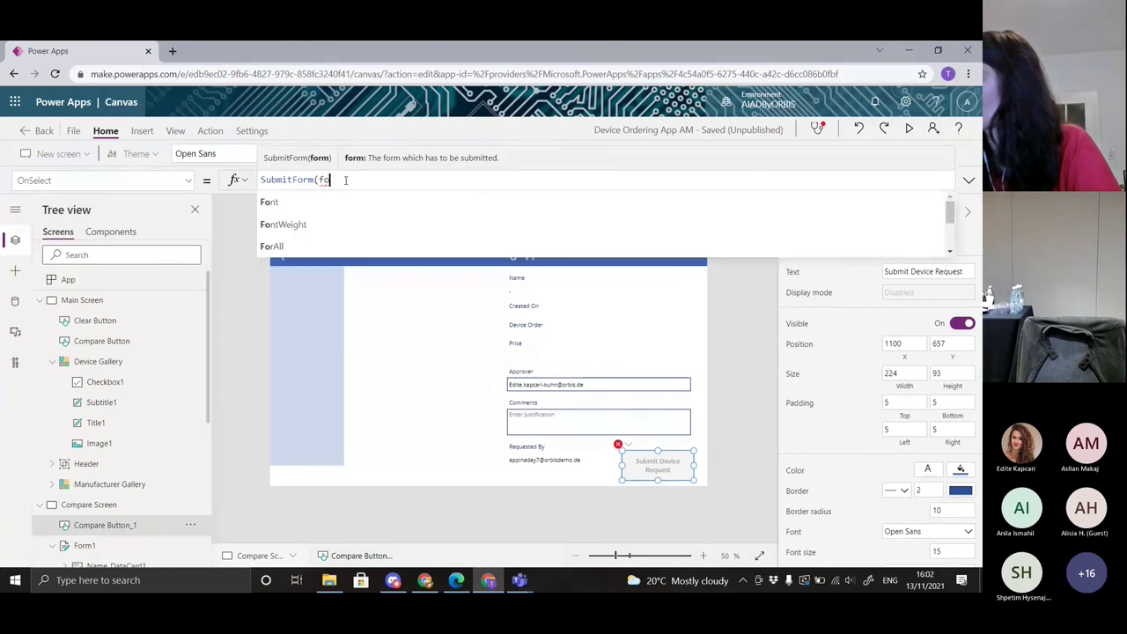
type("rm")
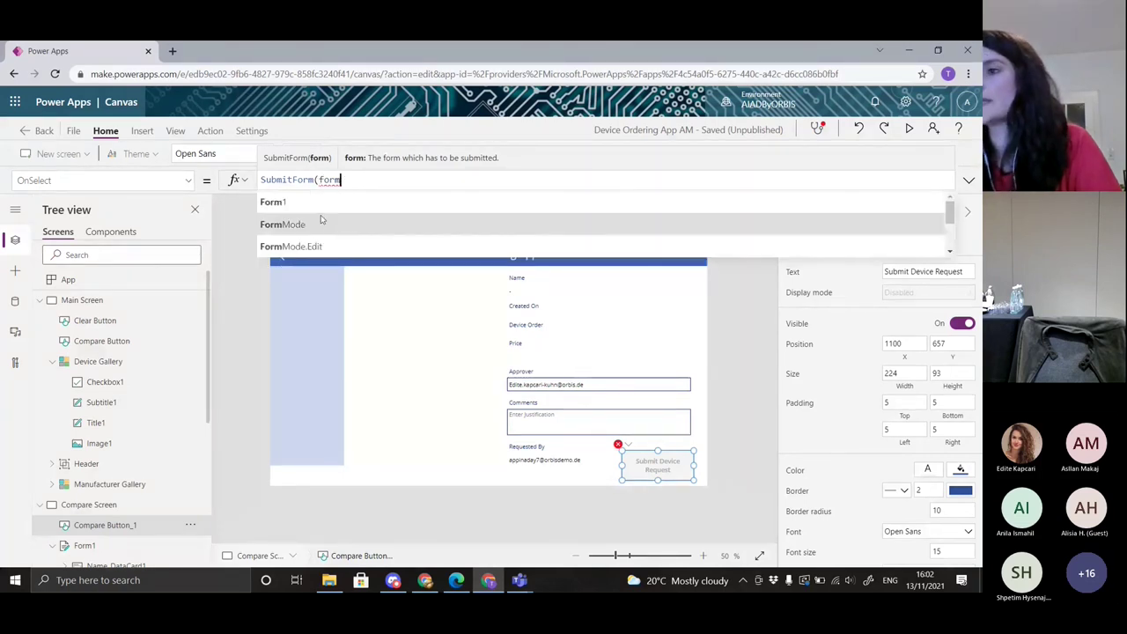
left_click(321, 205)
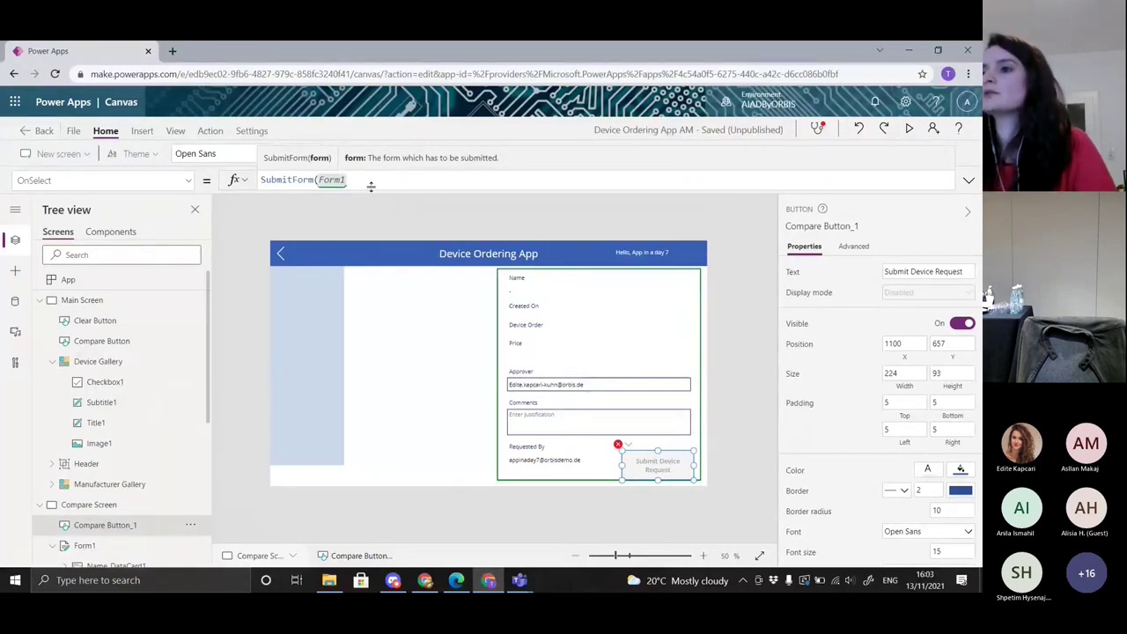
type(")")
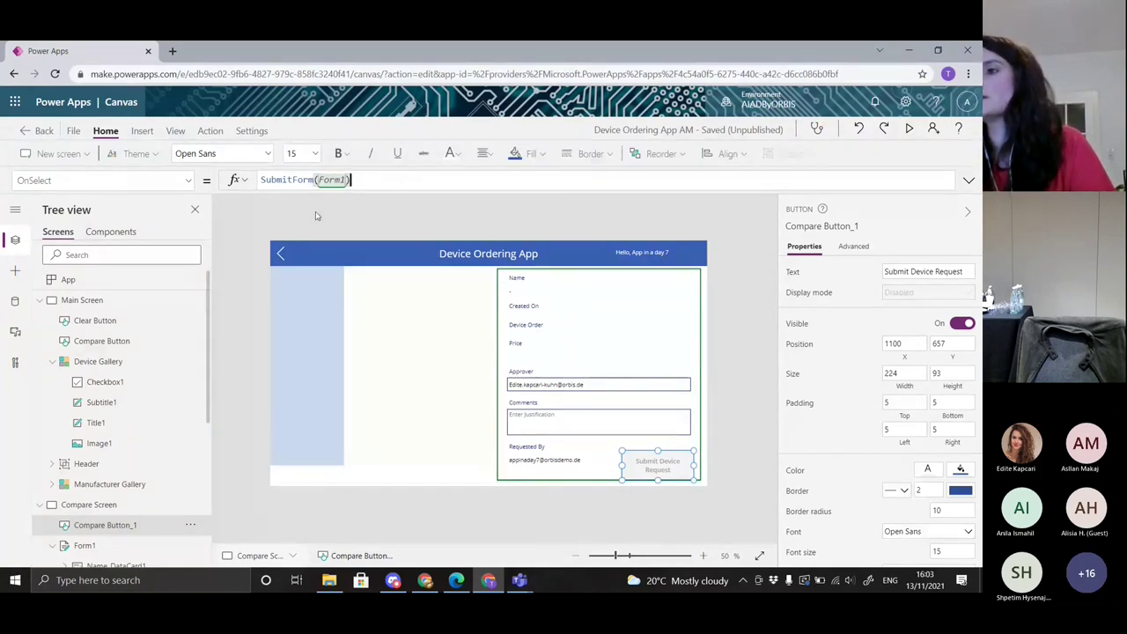
key("ctrl+s")
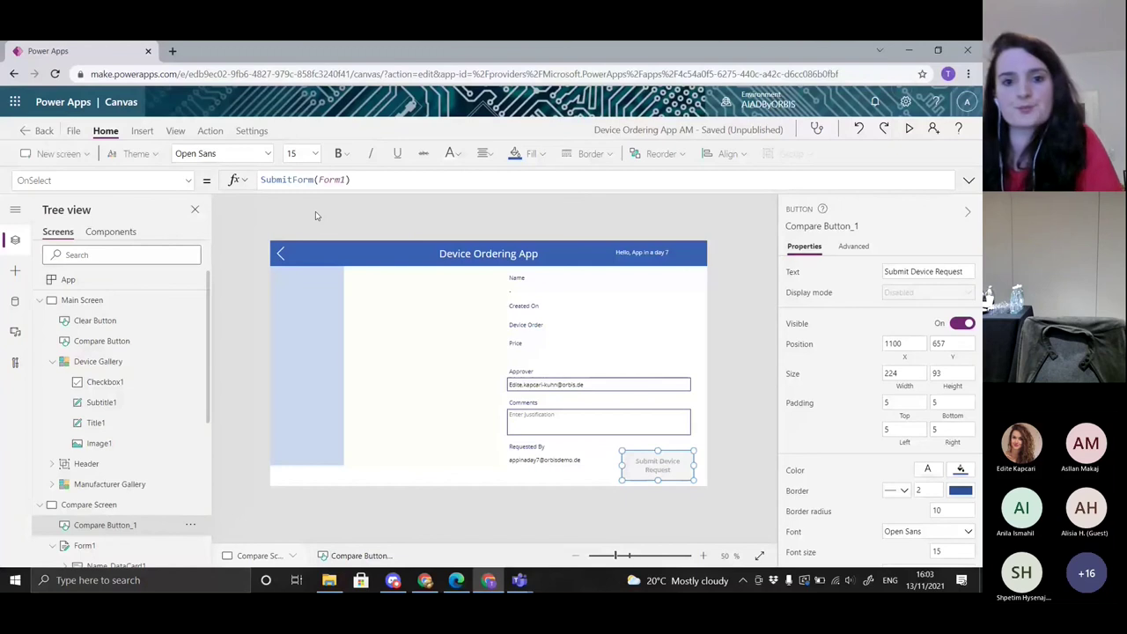
Preview the app from the Main Screen and mark Aspire U, Aspire M and Aspire S3 for comparison
left_click(97, 300)
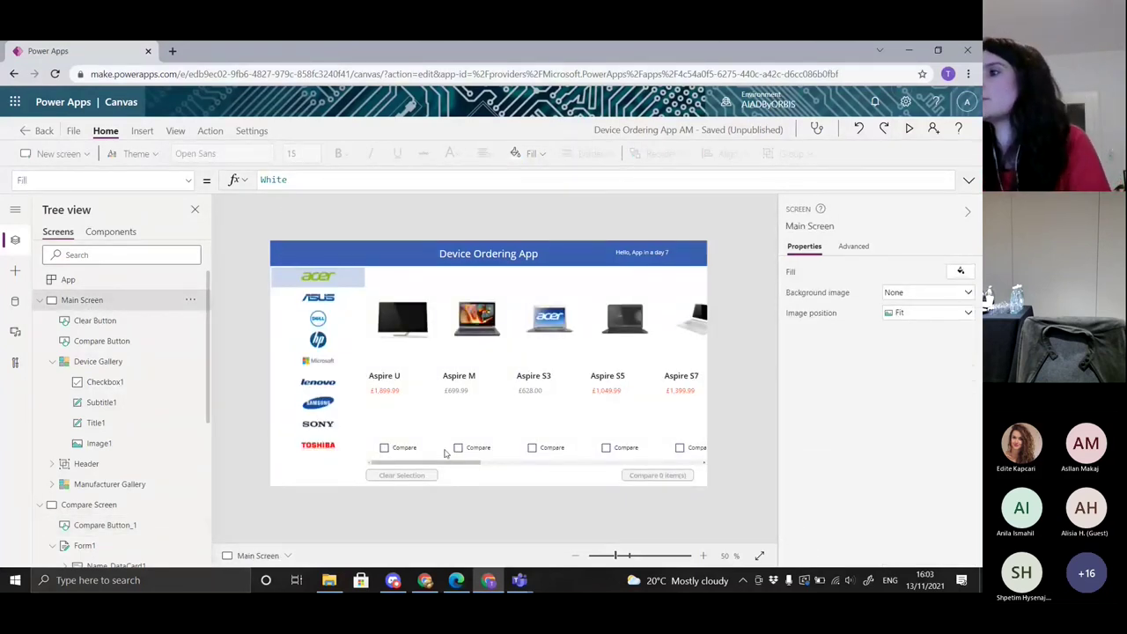
left_click(910, 131)
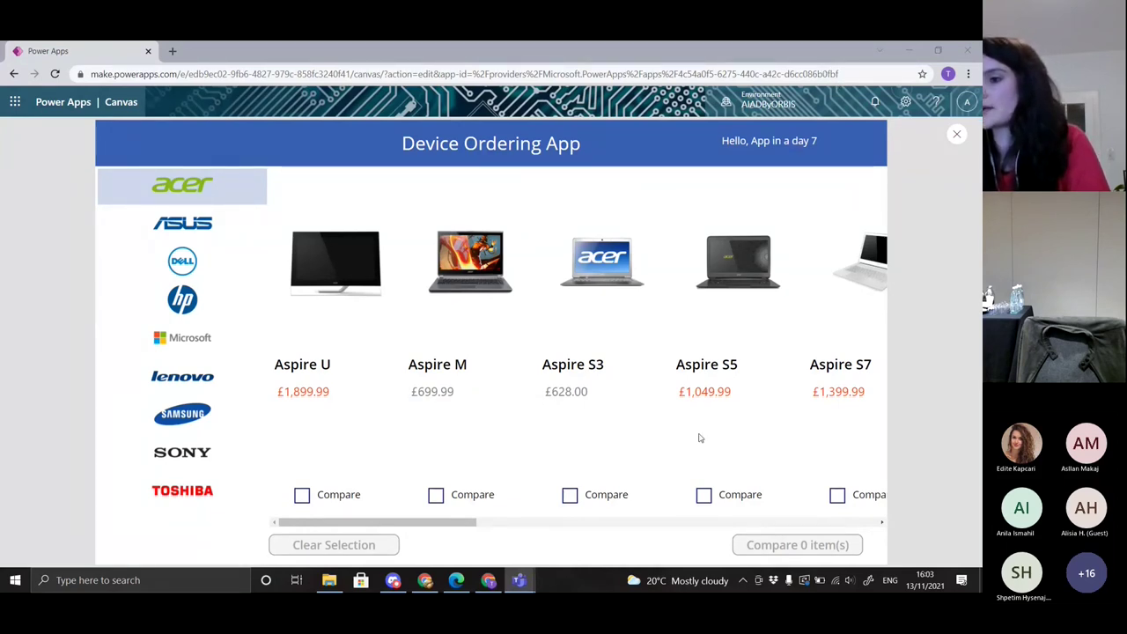
left_click(319, 500)
left_click(320, 497)
left_click(452, 498)
left_click(577, 495)
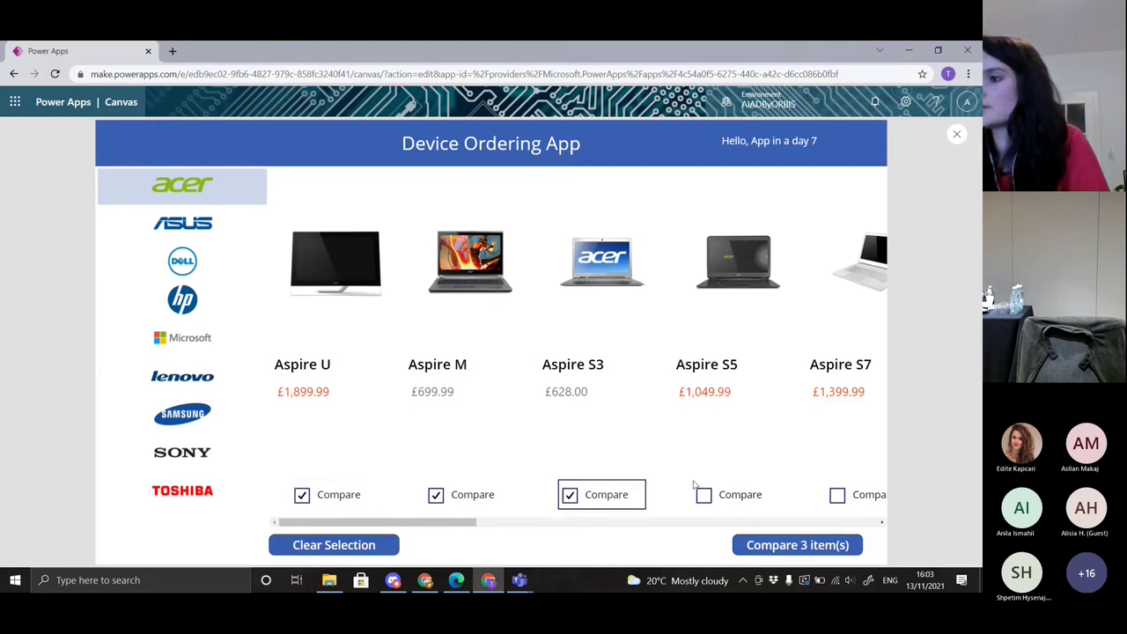
Open the comparison of the marked devices and select Aspire M and then Aspire S3 to check the order form
left_click(768, 548)
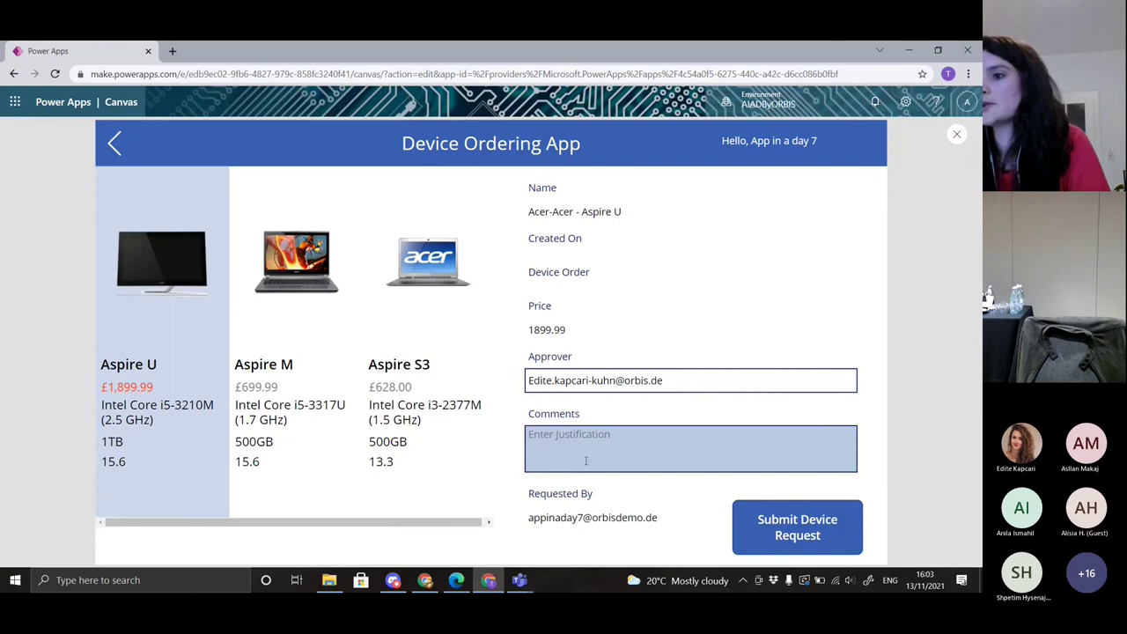
left_click(287, 348)
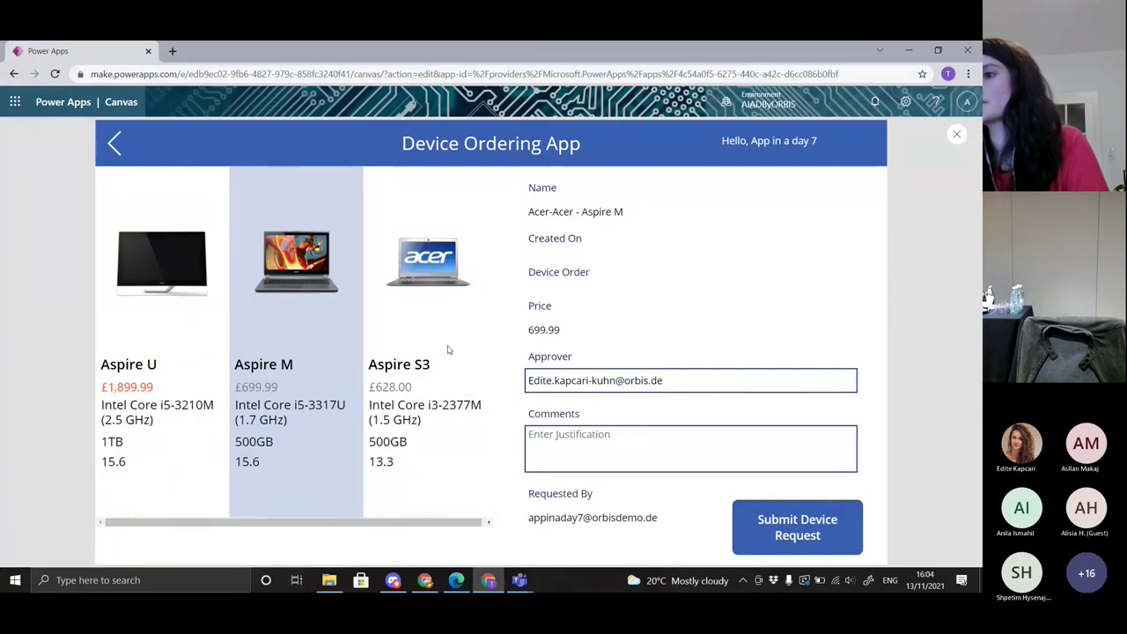
left_click(446, 357)
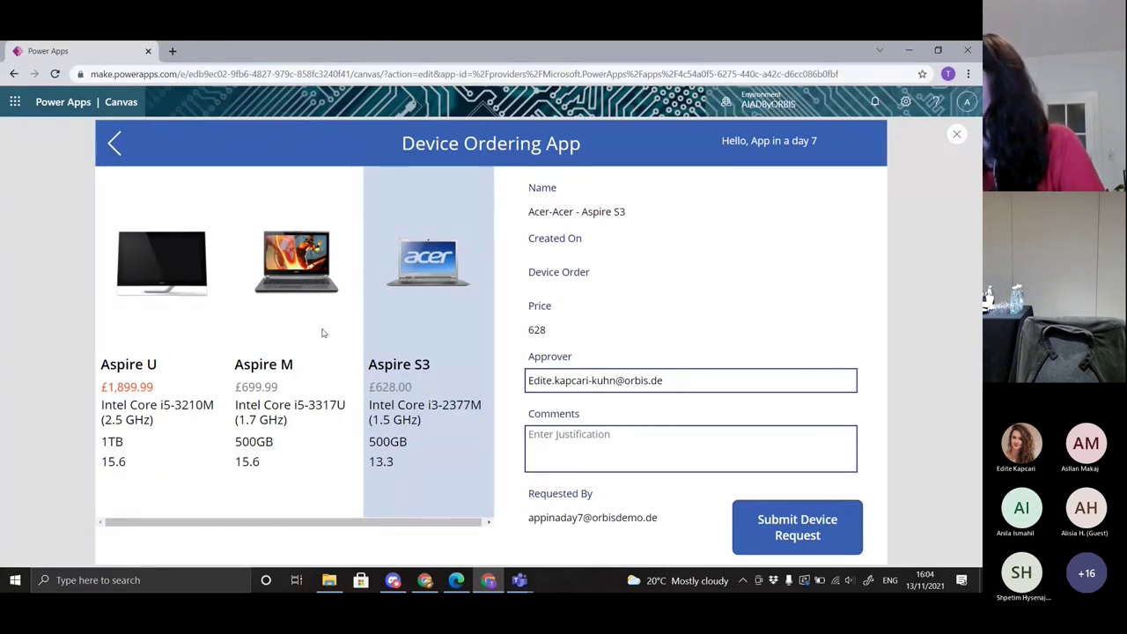
Enter the comment "Test test lorem ipsum" in the Aspire S3 order form and submit the device request
left_click(608, 453)
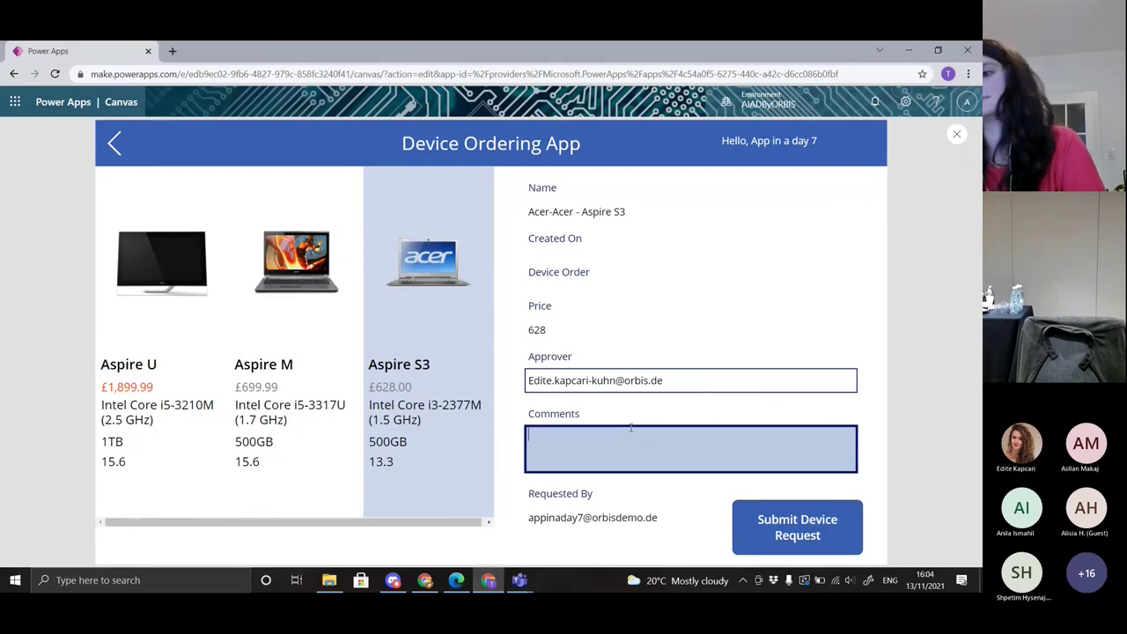
type("Test")
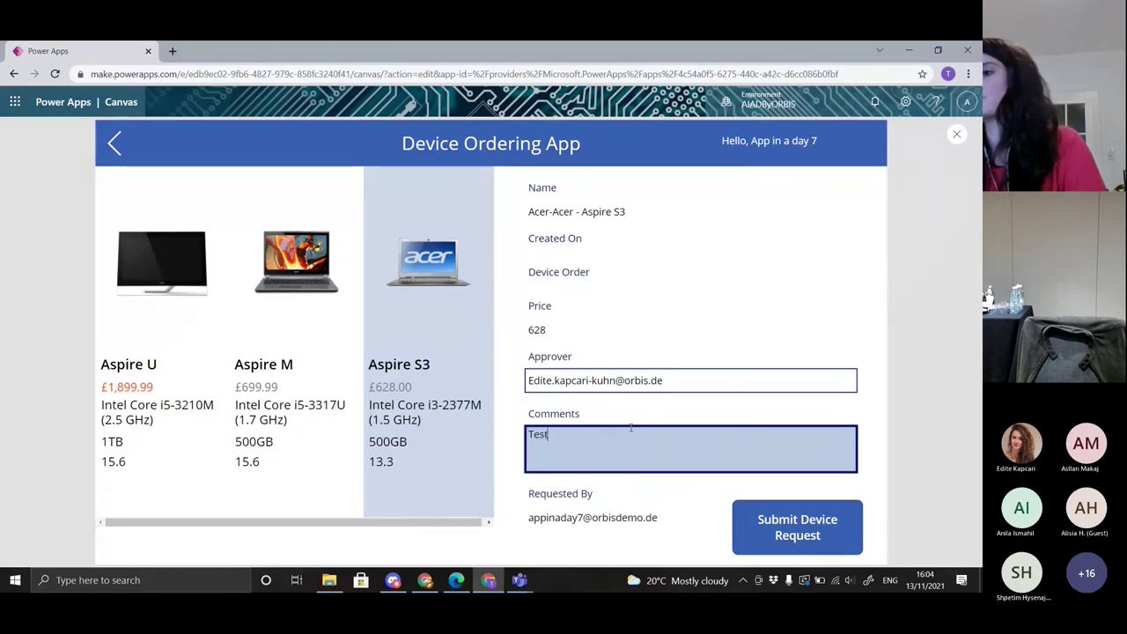
type(" test")
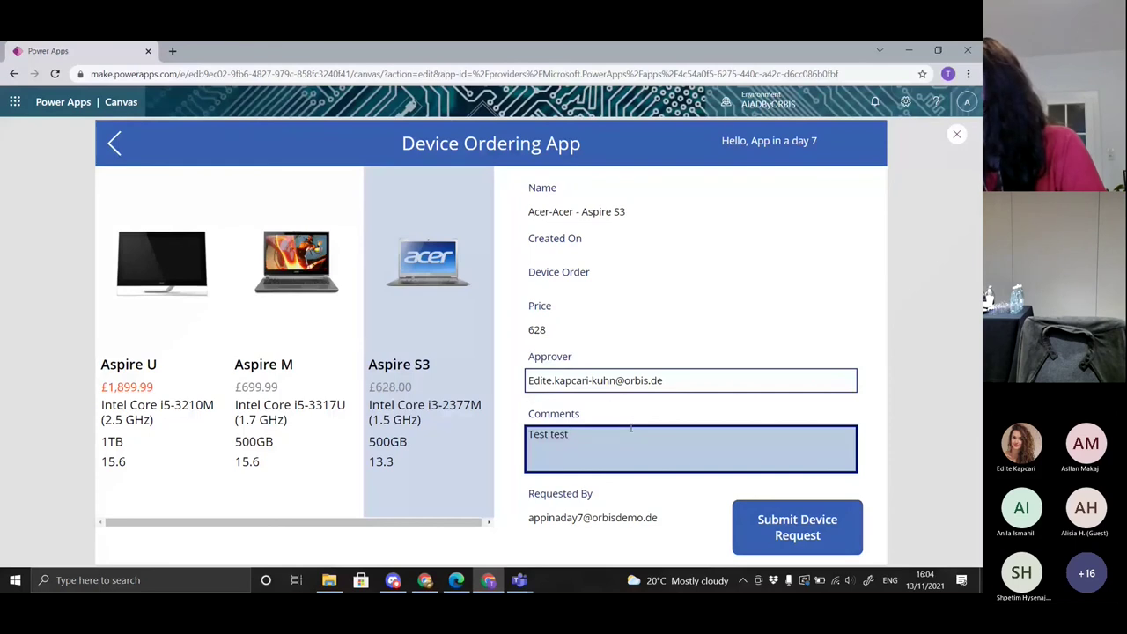
type(" lorem ipsum")
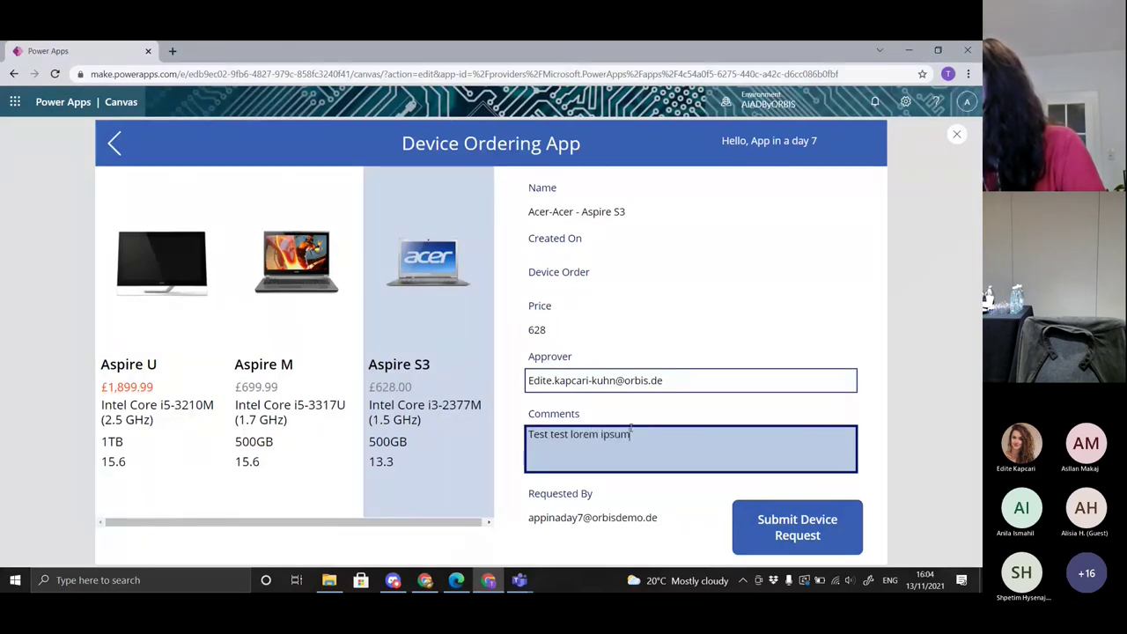
left_click(791, 531)
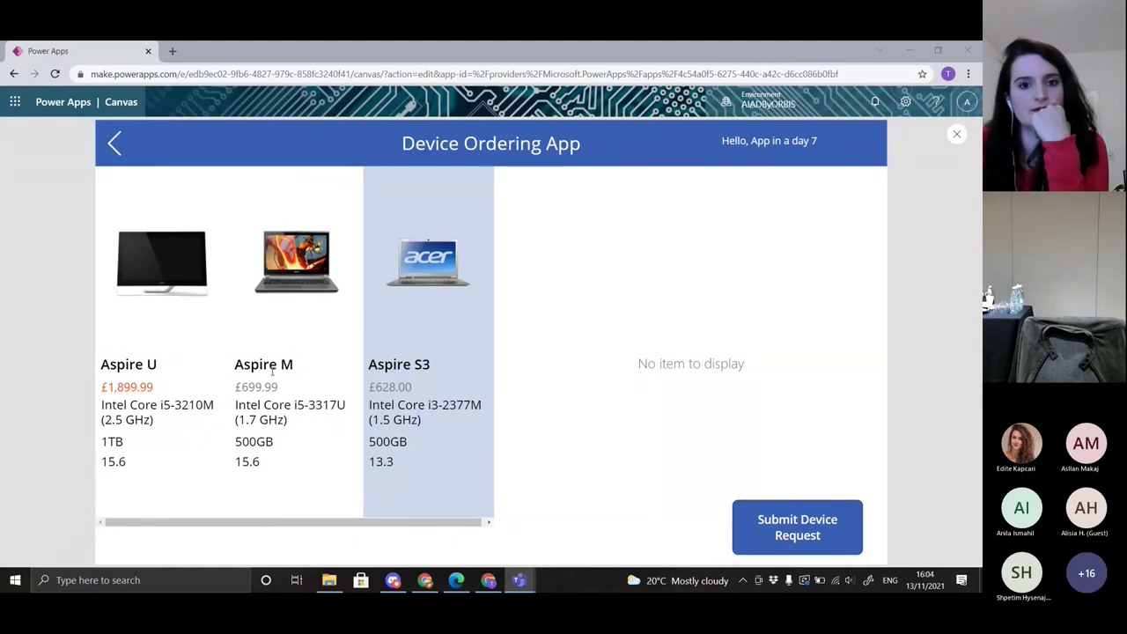
Close the app preview and dismiss the Did you know tip so that it is not shown again
left_click(956, 136)
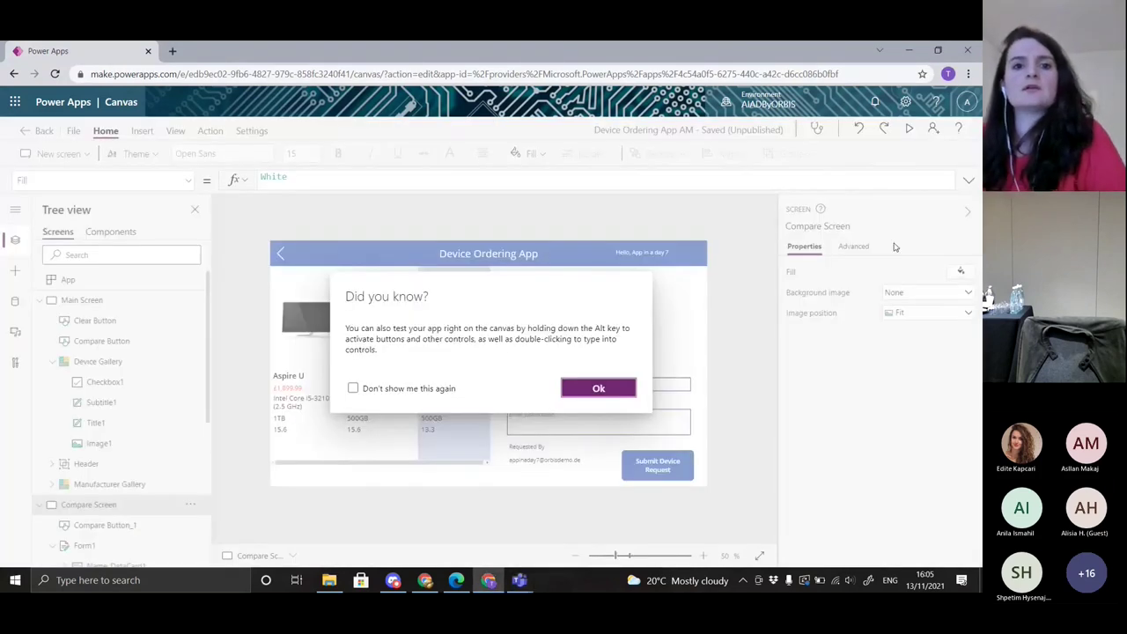
left_click(353, 388)
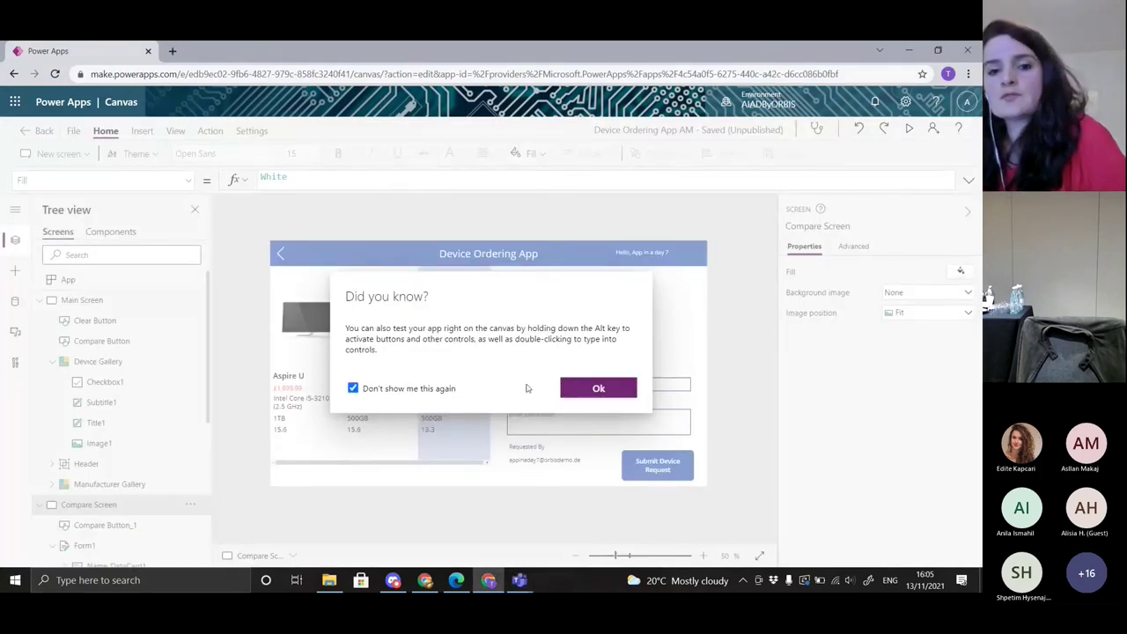
left_click(598, 389)
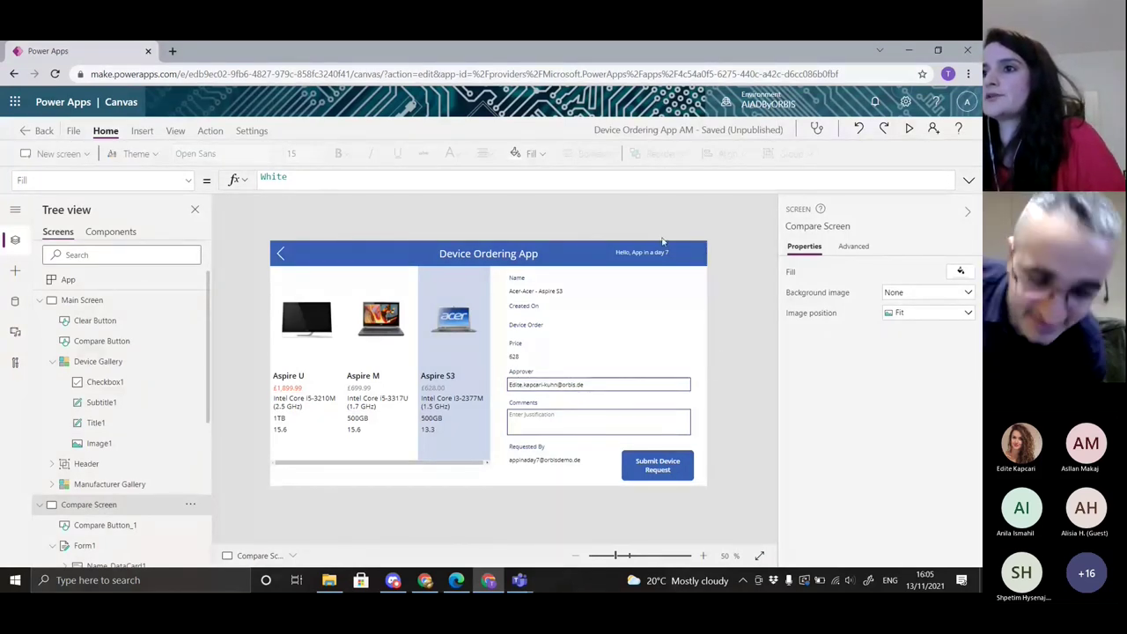
left_click(179, 74)
left_click_drag(207, 74, 93, 75)
key("ctrl+c")
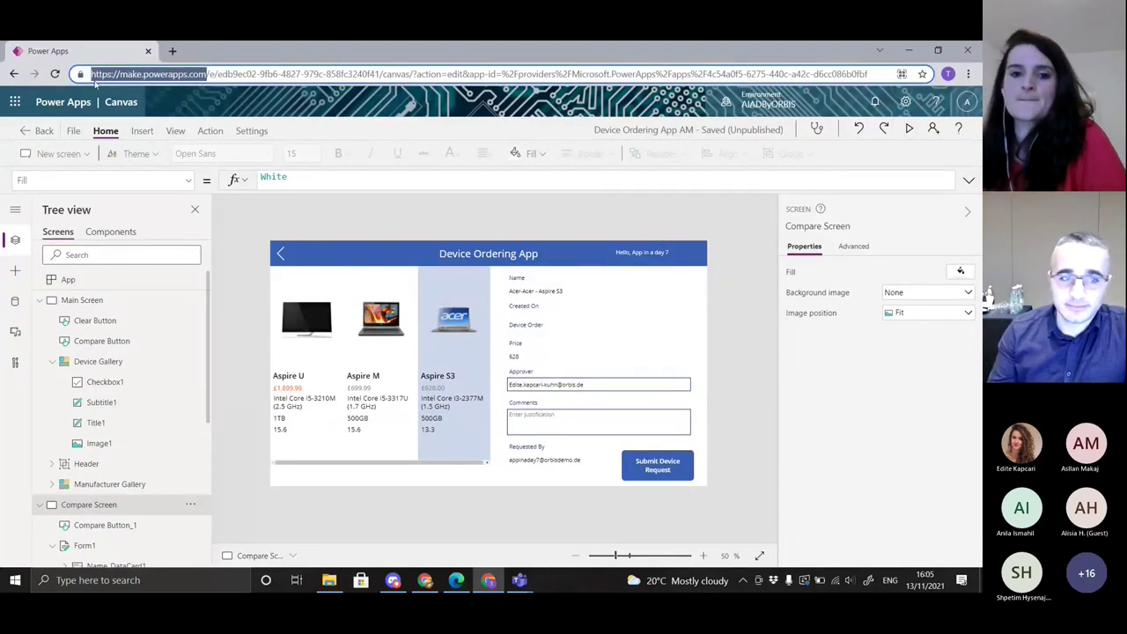
left_click(172, 51)
key("ctrl+v")
key("Return")
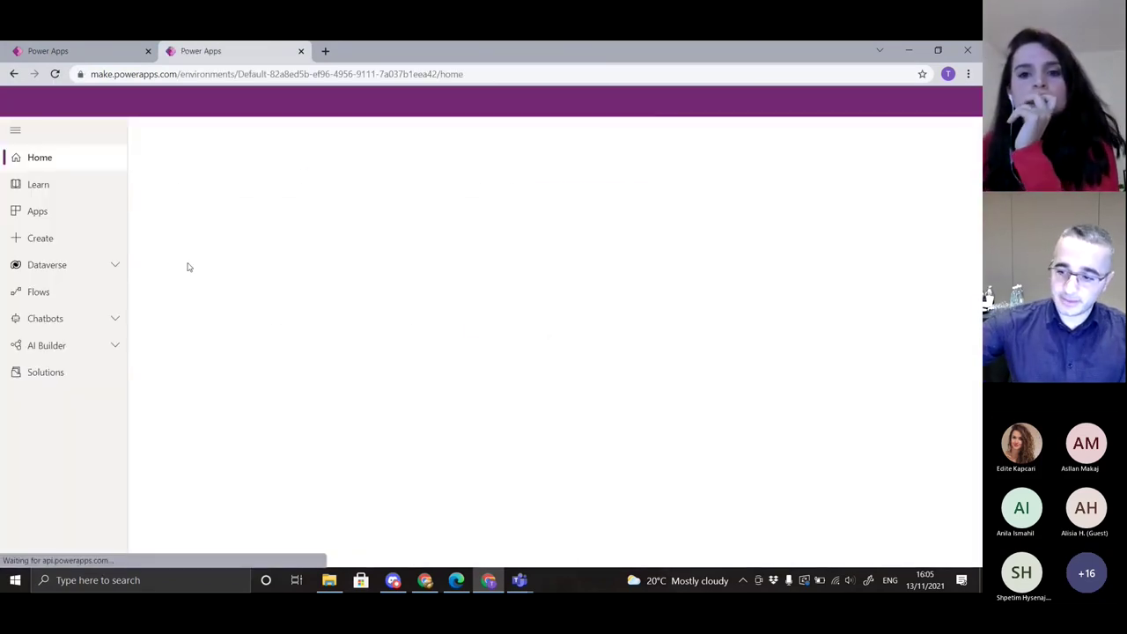
Open the Dataverse tables list and filter it to Custom tables
left_click(68, 261)
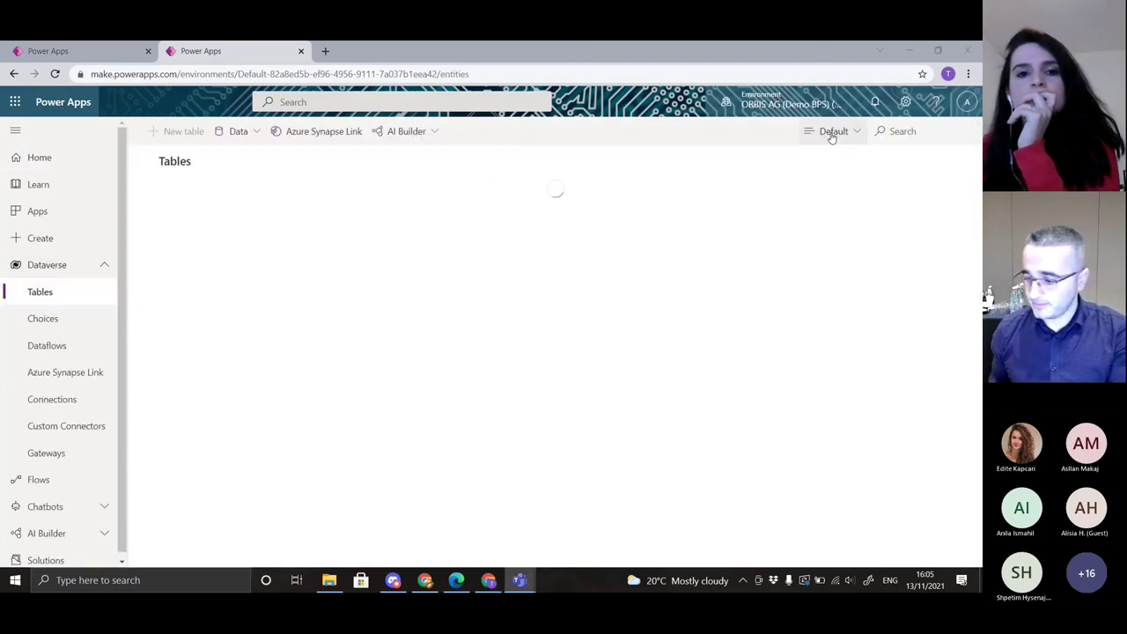
left_click(831, 134)
left_click(848, 249)
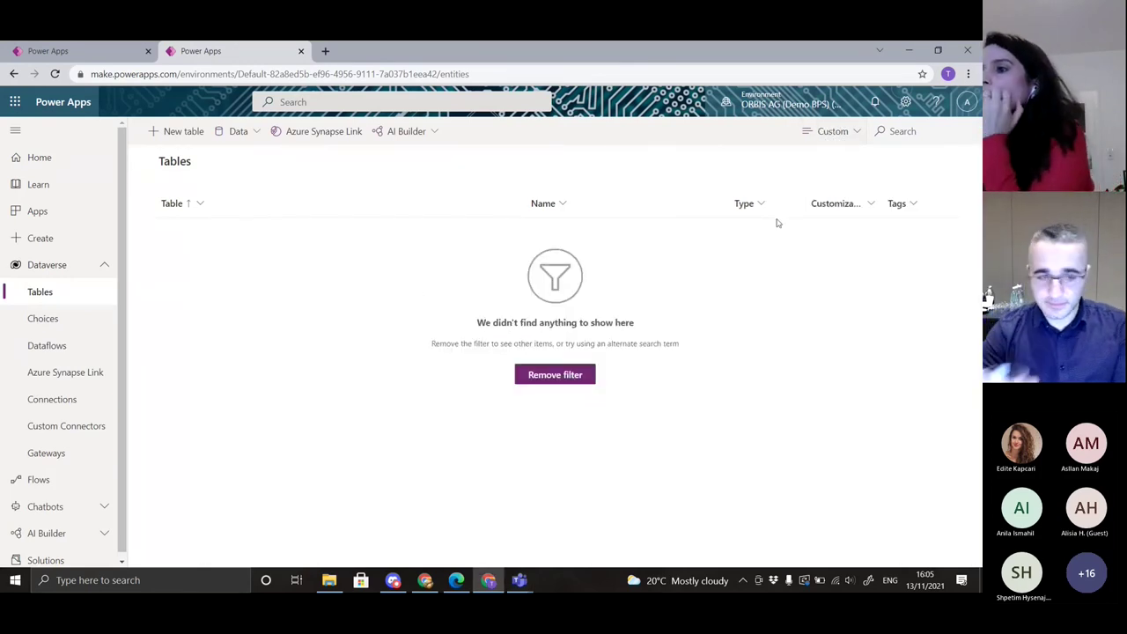
left_click(850, 137)
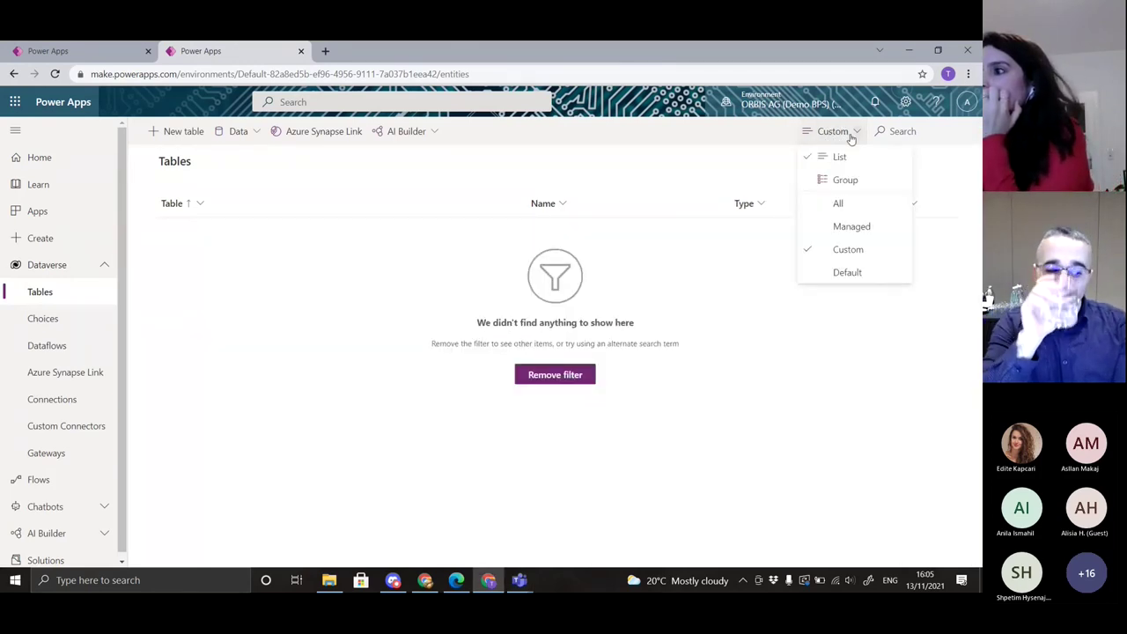
left_click(851, 136)
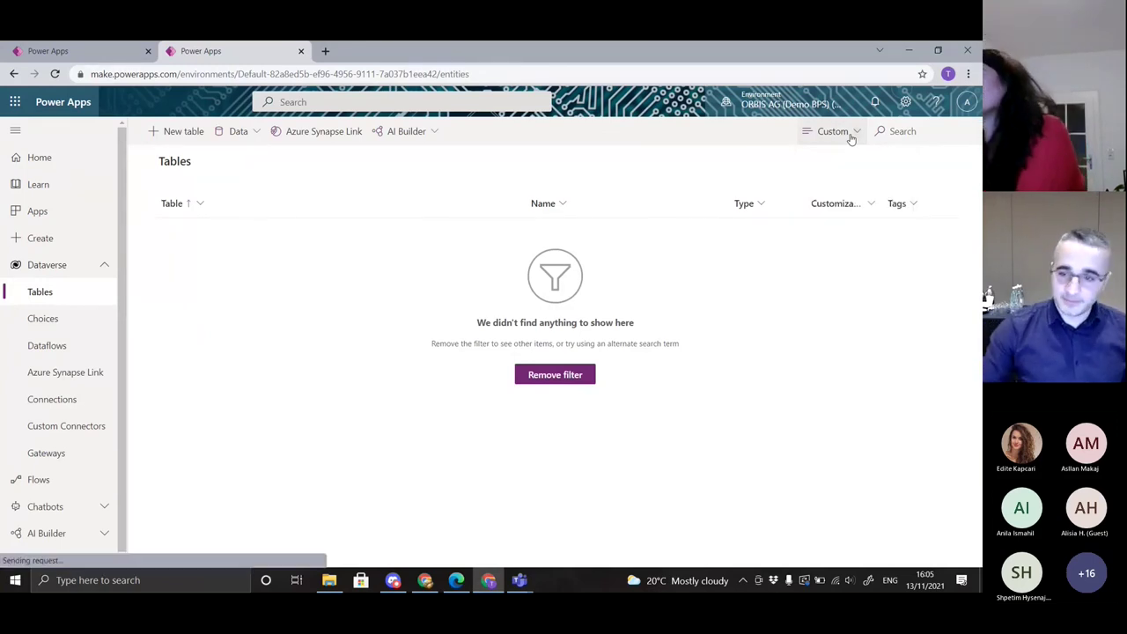
left_click(851, 136)
left_click(851, 136)
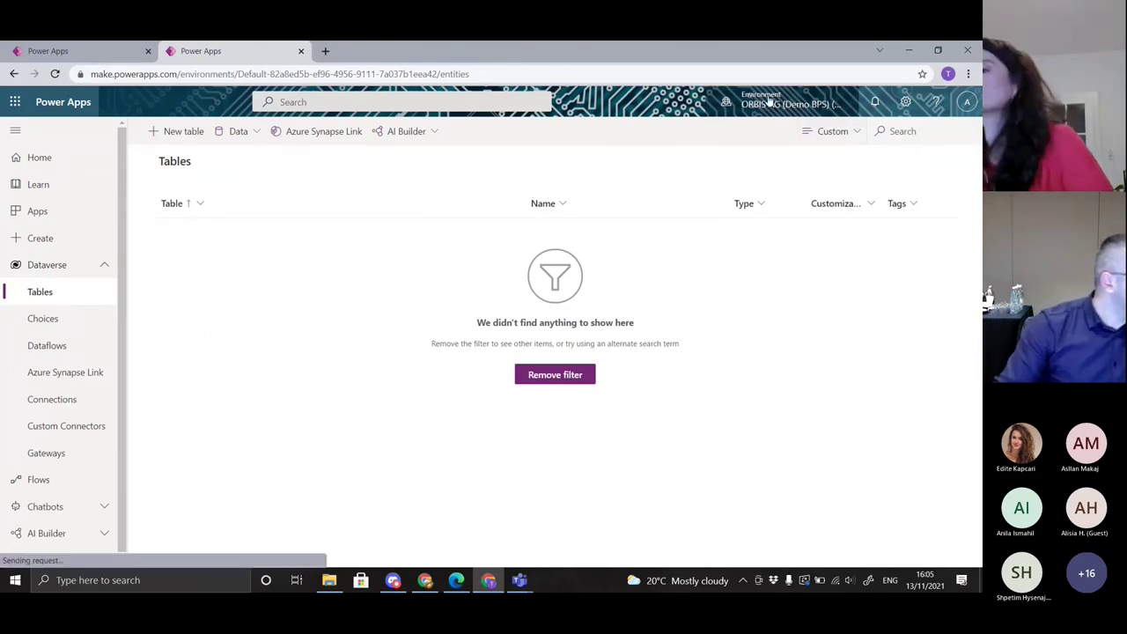
Switch to the AIADByORBIS environment and open its Dataverse tables list
left_click(768, 102)
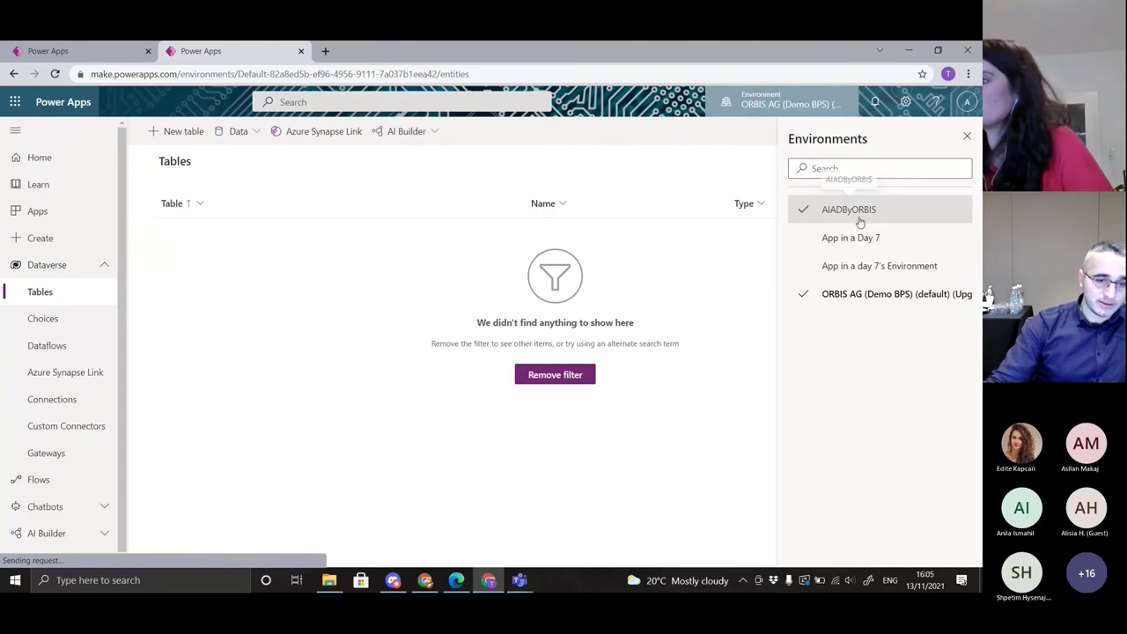
left_click(860, 221)
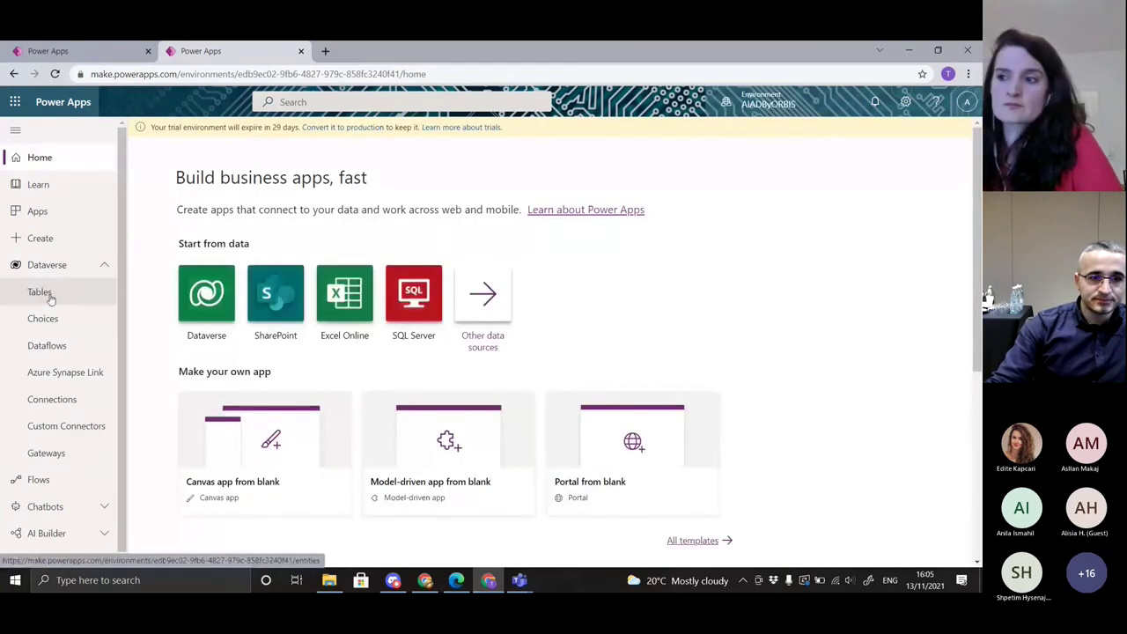
left_click(50, 298)
Open the custom Device Order table and show its data records to check the submitted request
left_click(820, 135)
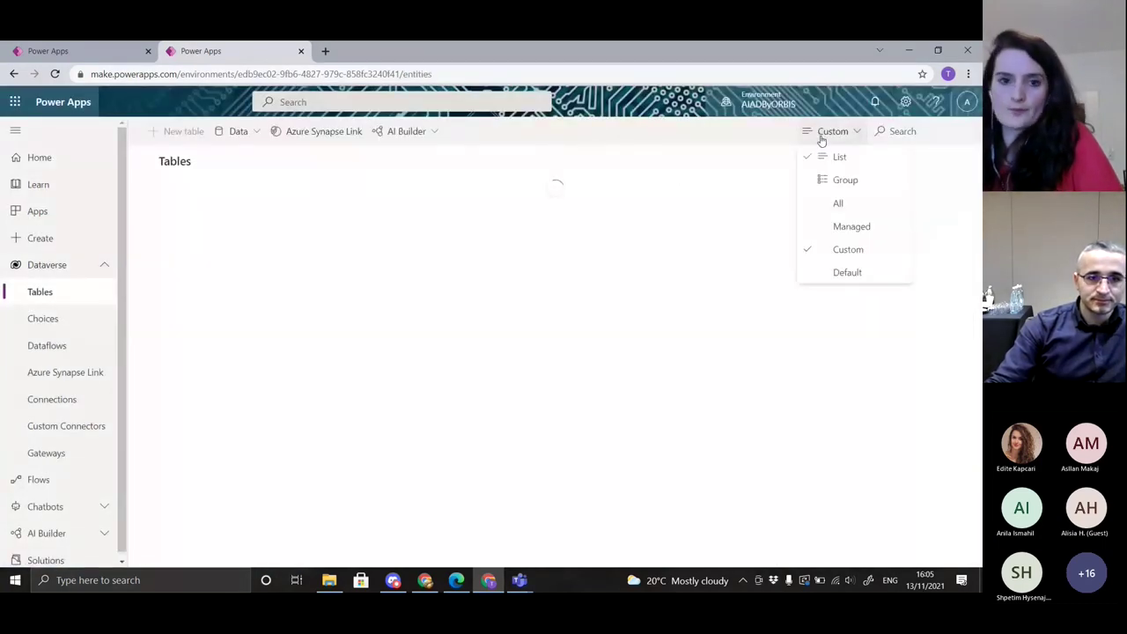
left_click(648, 315)
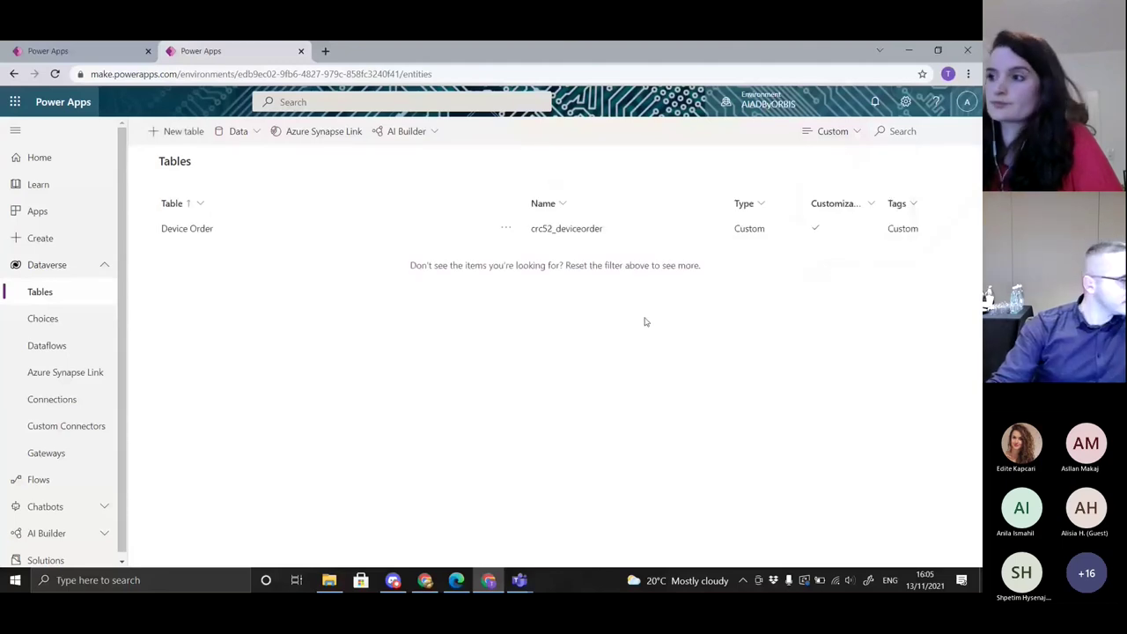
left_click(190, 229)
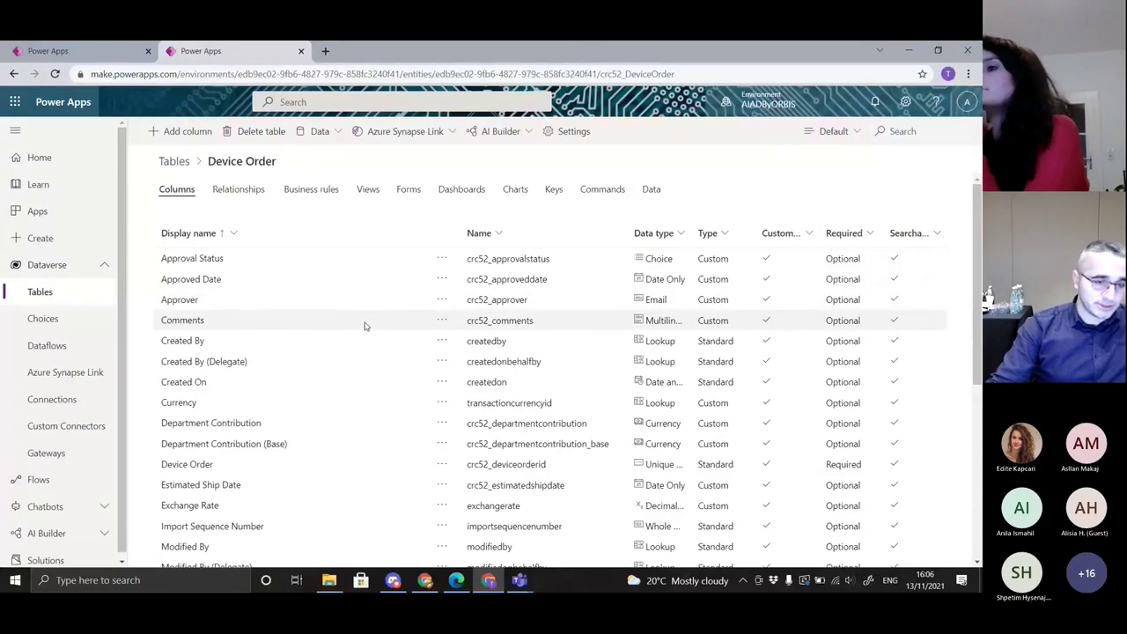
left_click(651, 189)
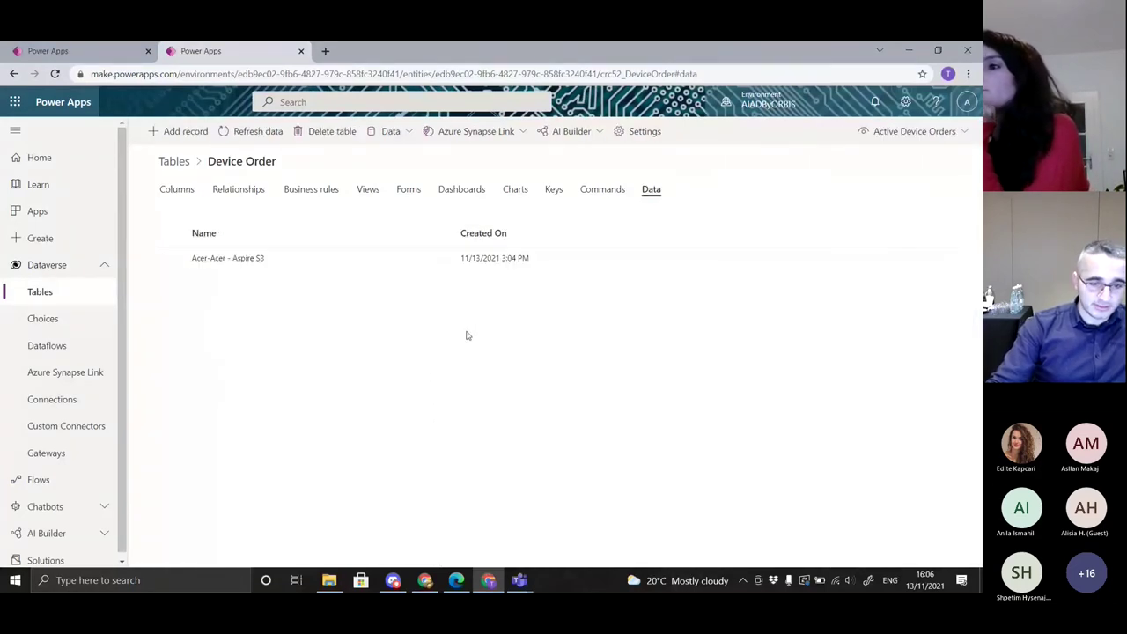